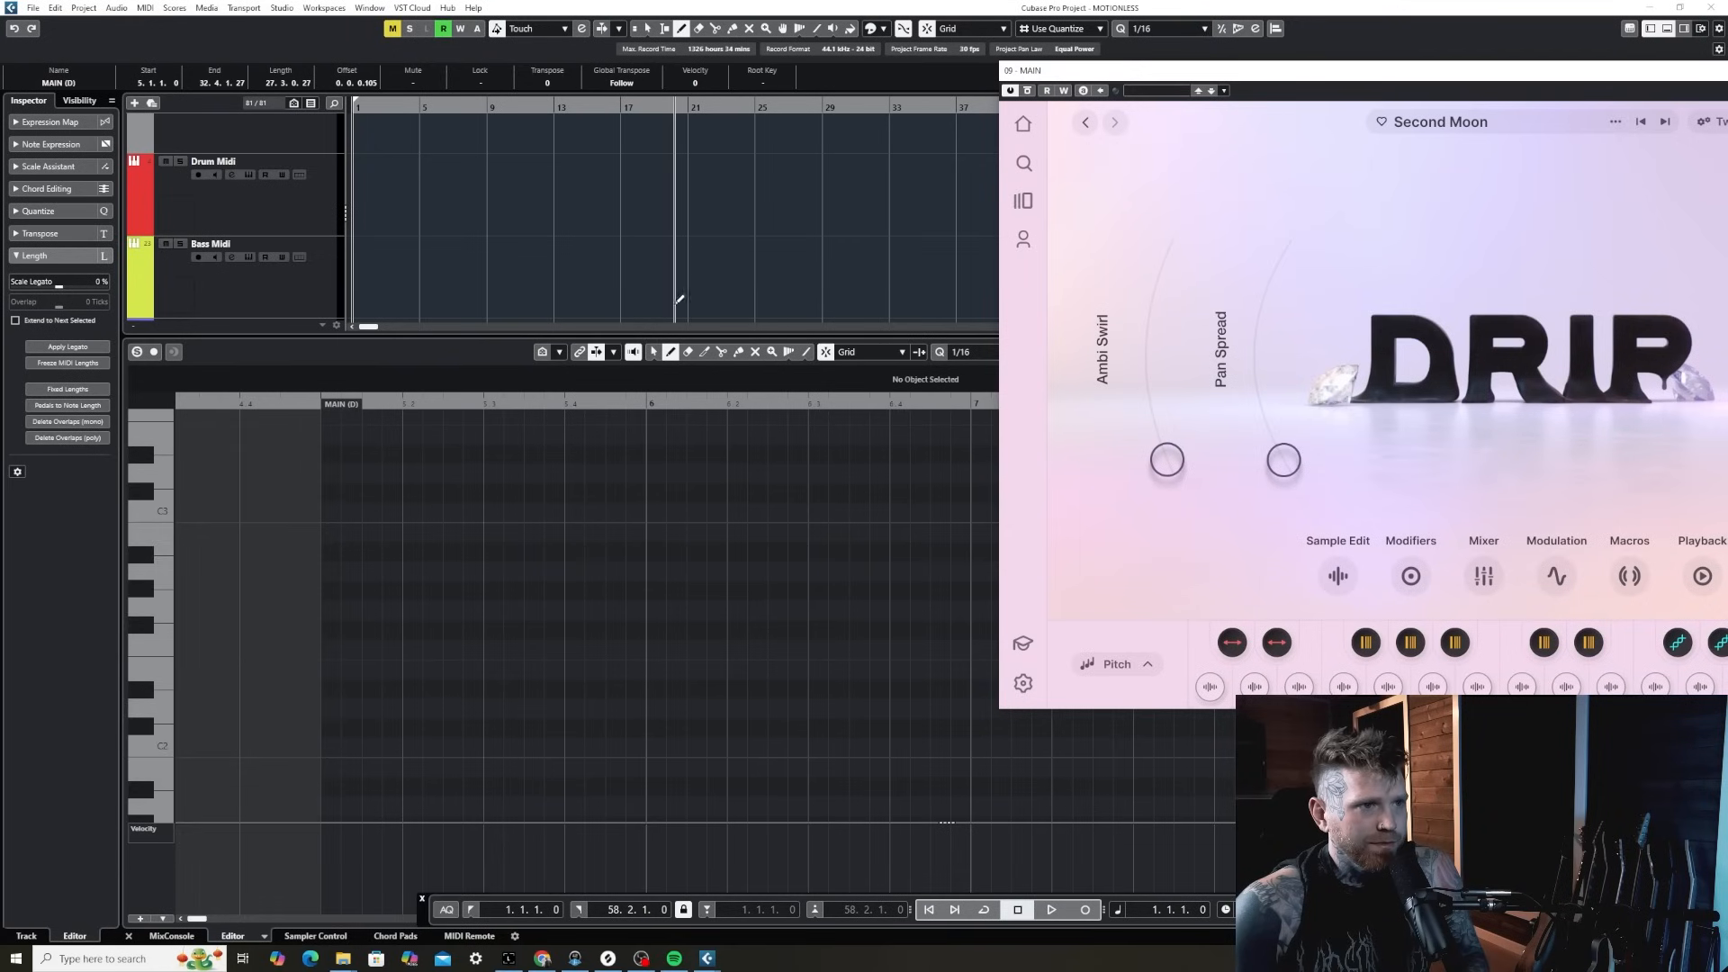
# - Draw an F2 note from bar 5 to about 7.2.2 in the MAIN (D) part, auditioning it at G2 and A2 before returning it to F2
pyautogui.moveTo(332, 649); pyautogui.dragTo(1073, 649)
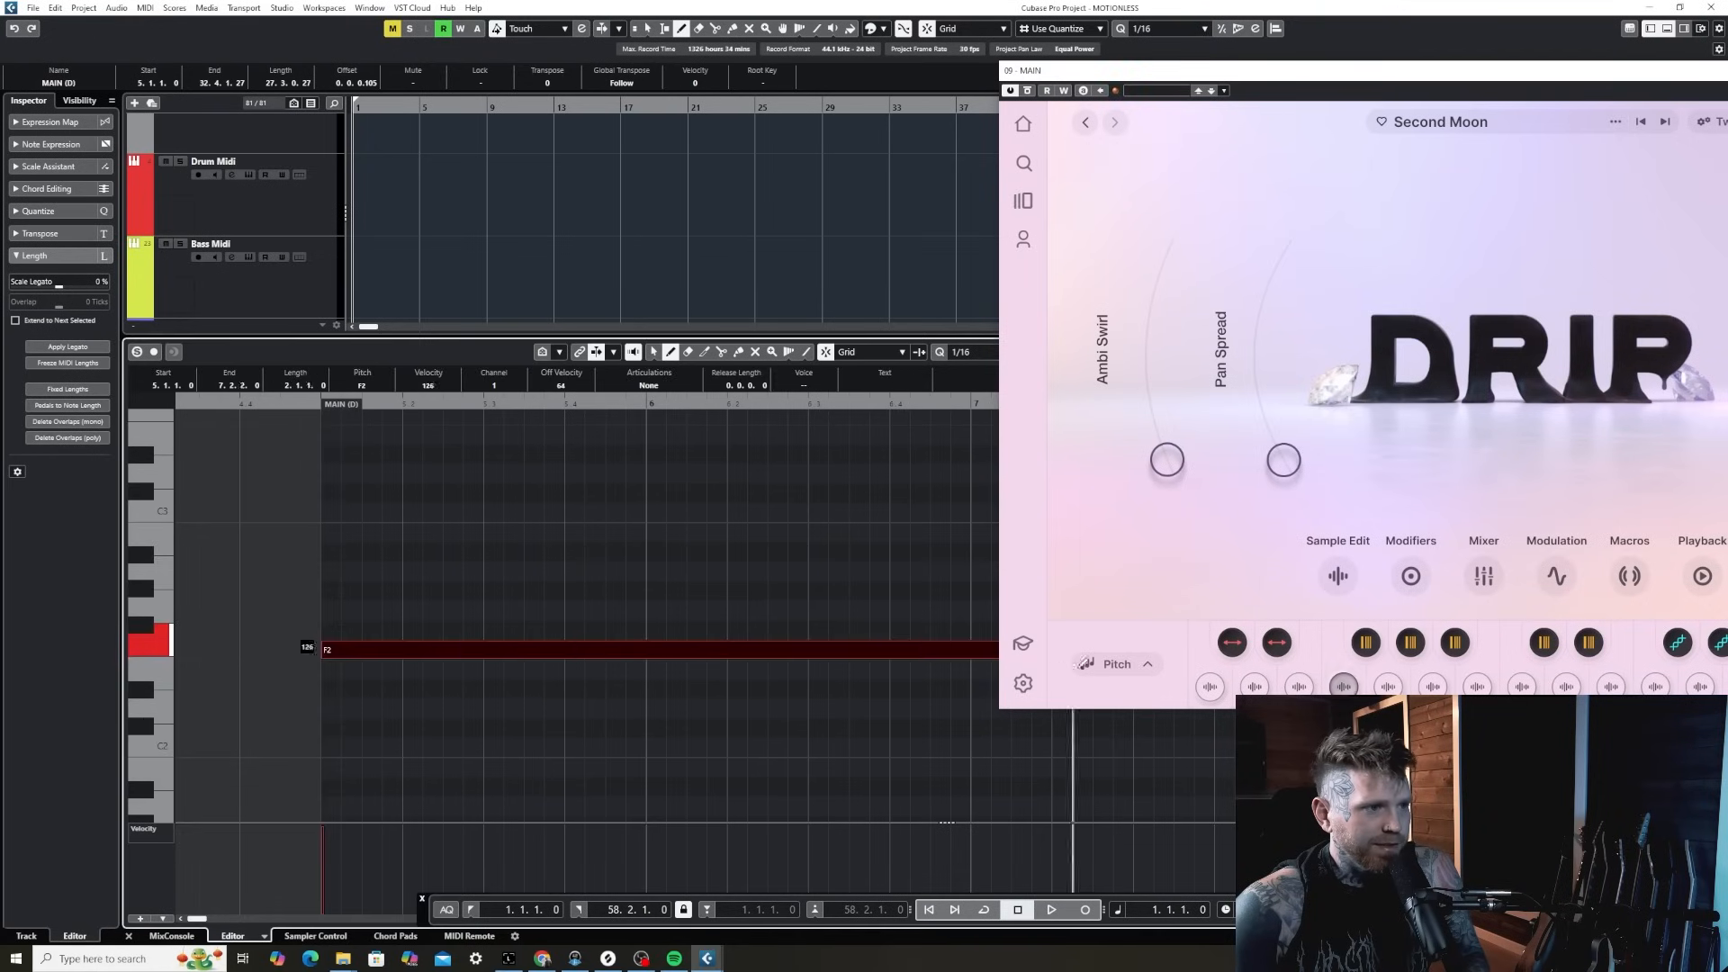
pyautogui.moveTo(396, 651); pyautogui.dragTo(377, 622)
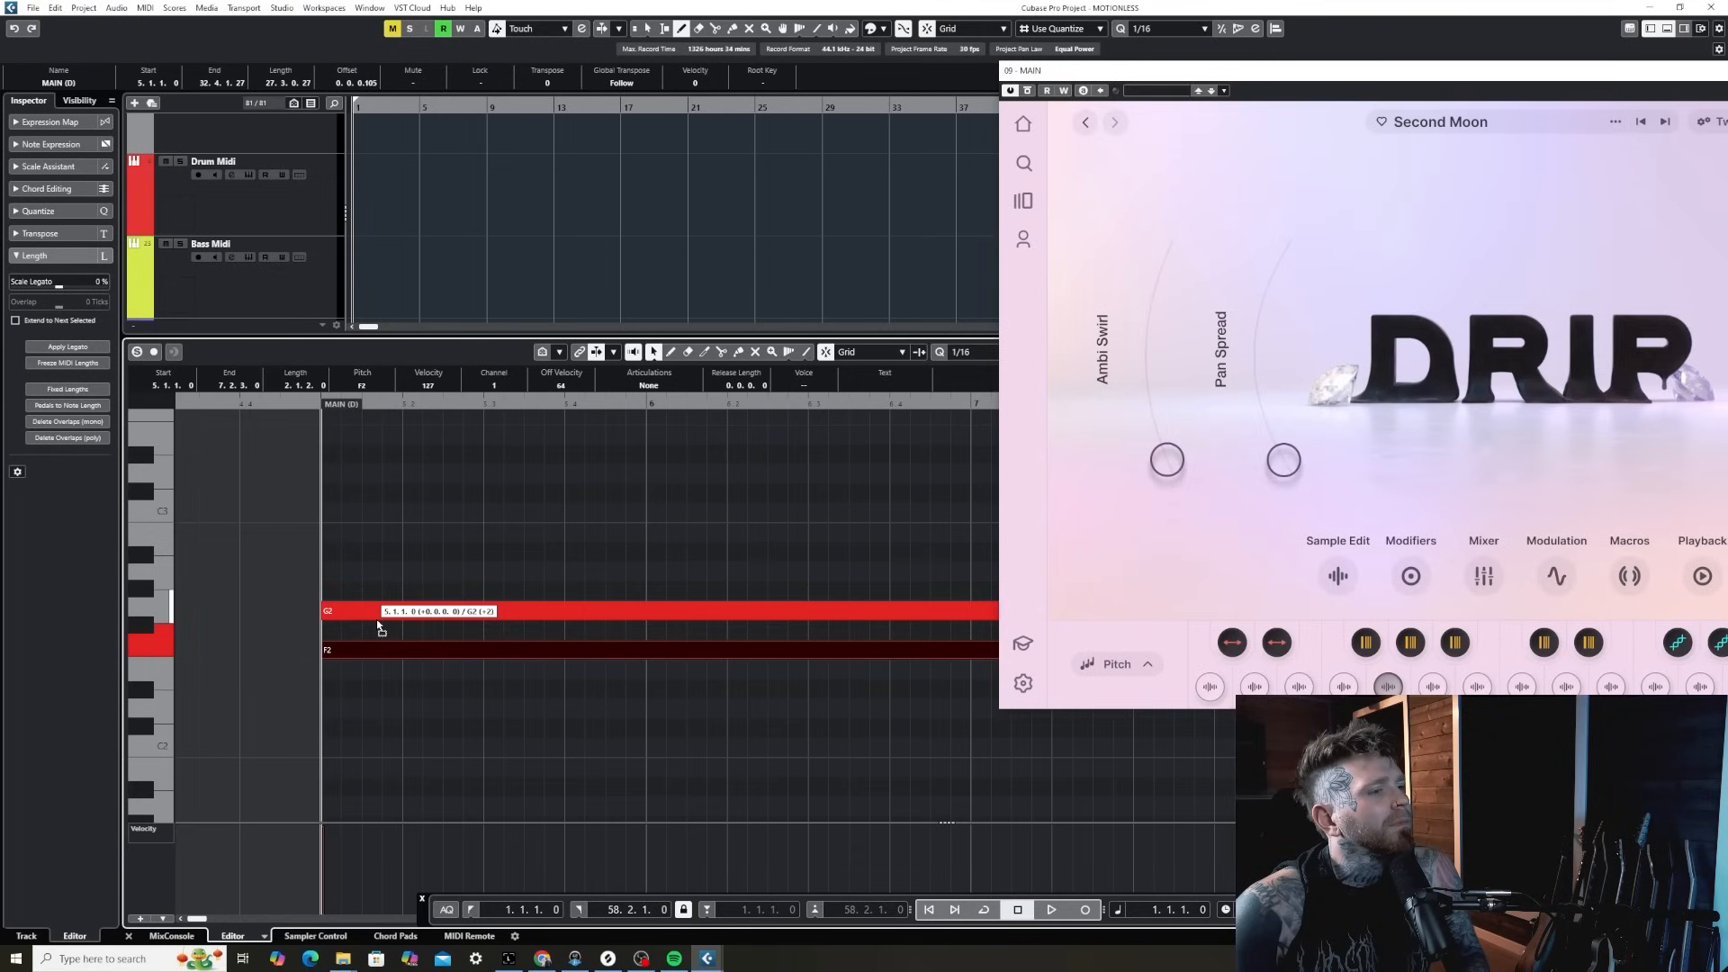
pyautogui.moveTo(379, 625); pyautogui.dragTo(379, 579)
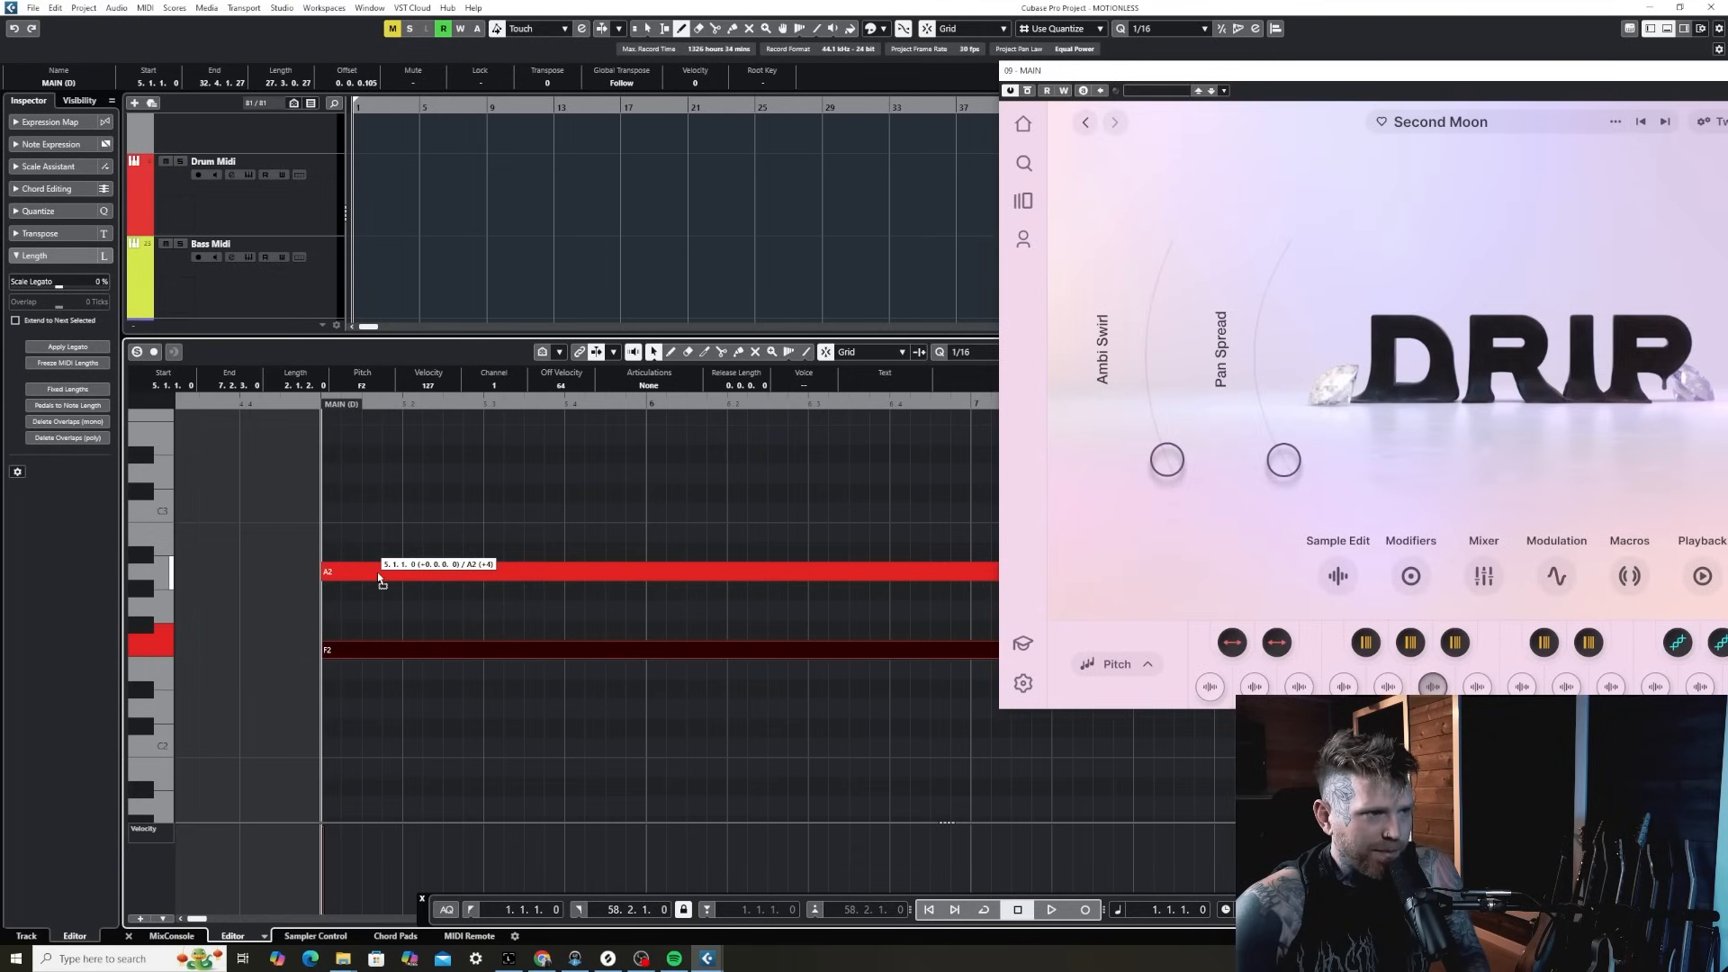
pyautogui.moveTo(379, 579); pyautogui.dragTo(387, 654)
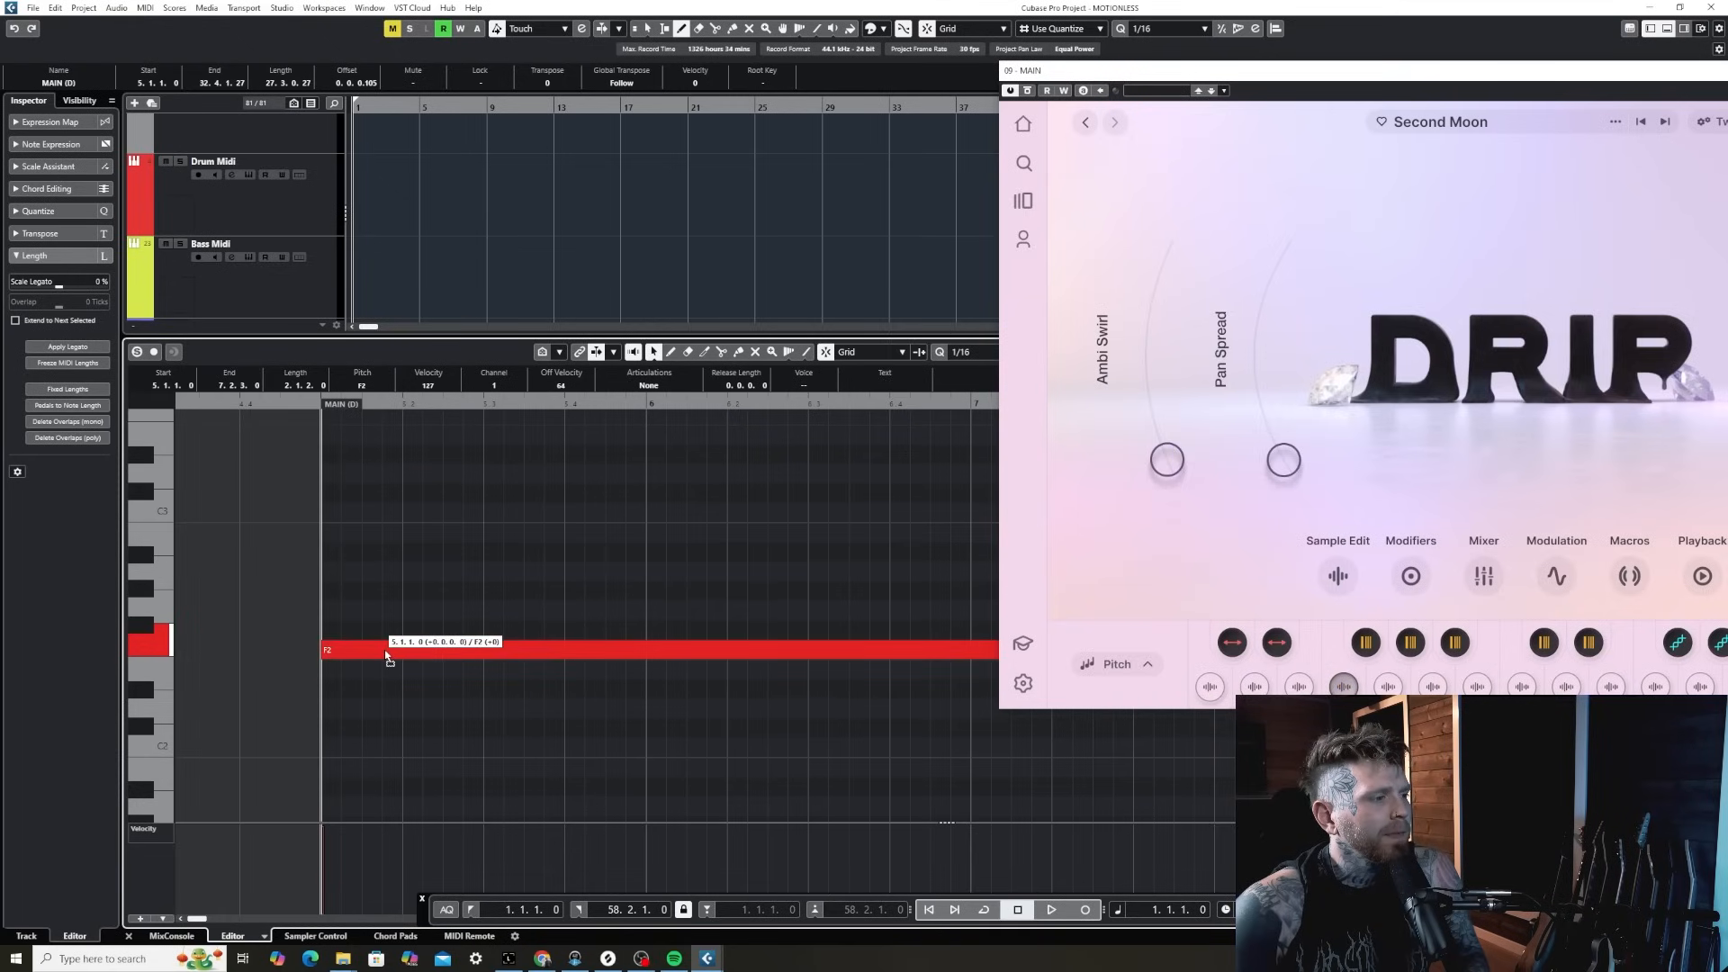
pyautogui.moveTo(386, 655); pyautogui.dragTo(385, 650)
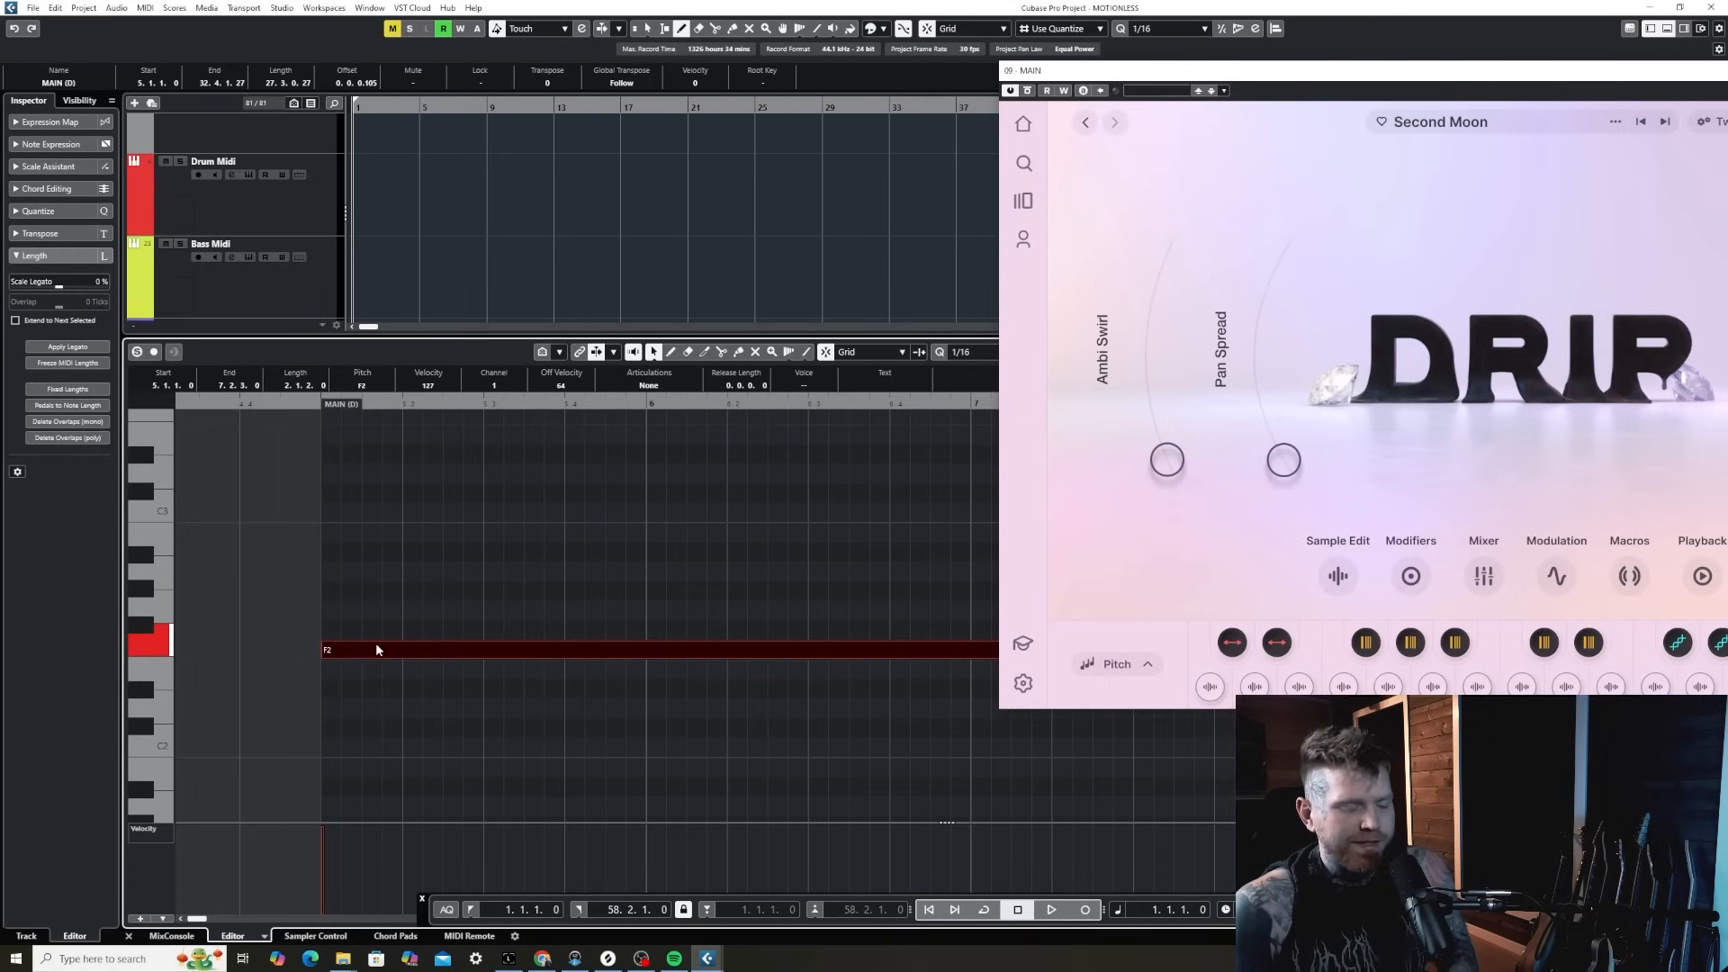
# - Close the MIDI editor, select the MAIN (D) track and adjust its volume to about -3.05
pyautogui.press('Return')
pyautogui.click(190, 596)
pyautogui.click(86, 189)
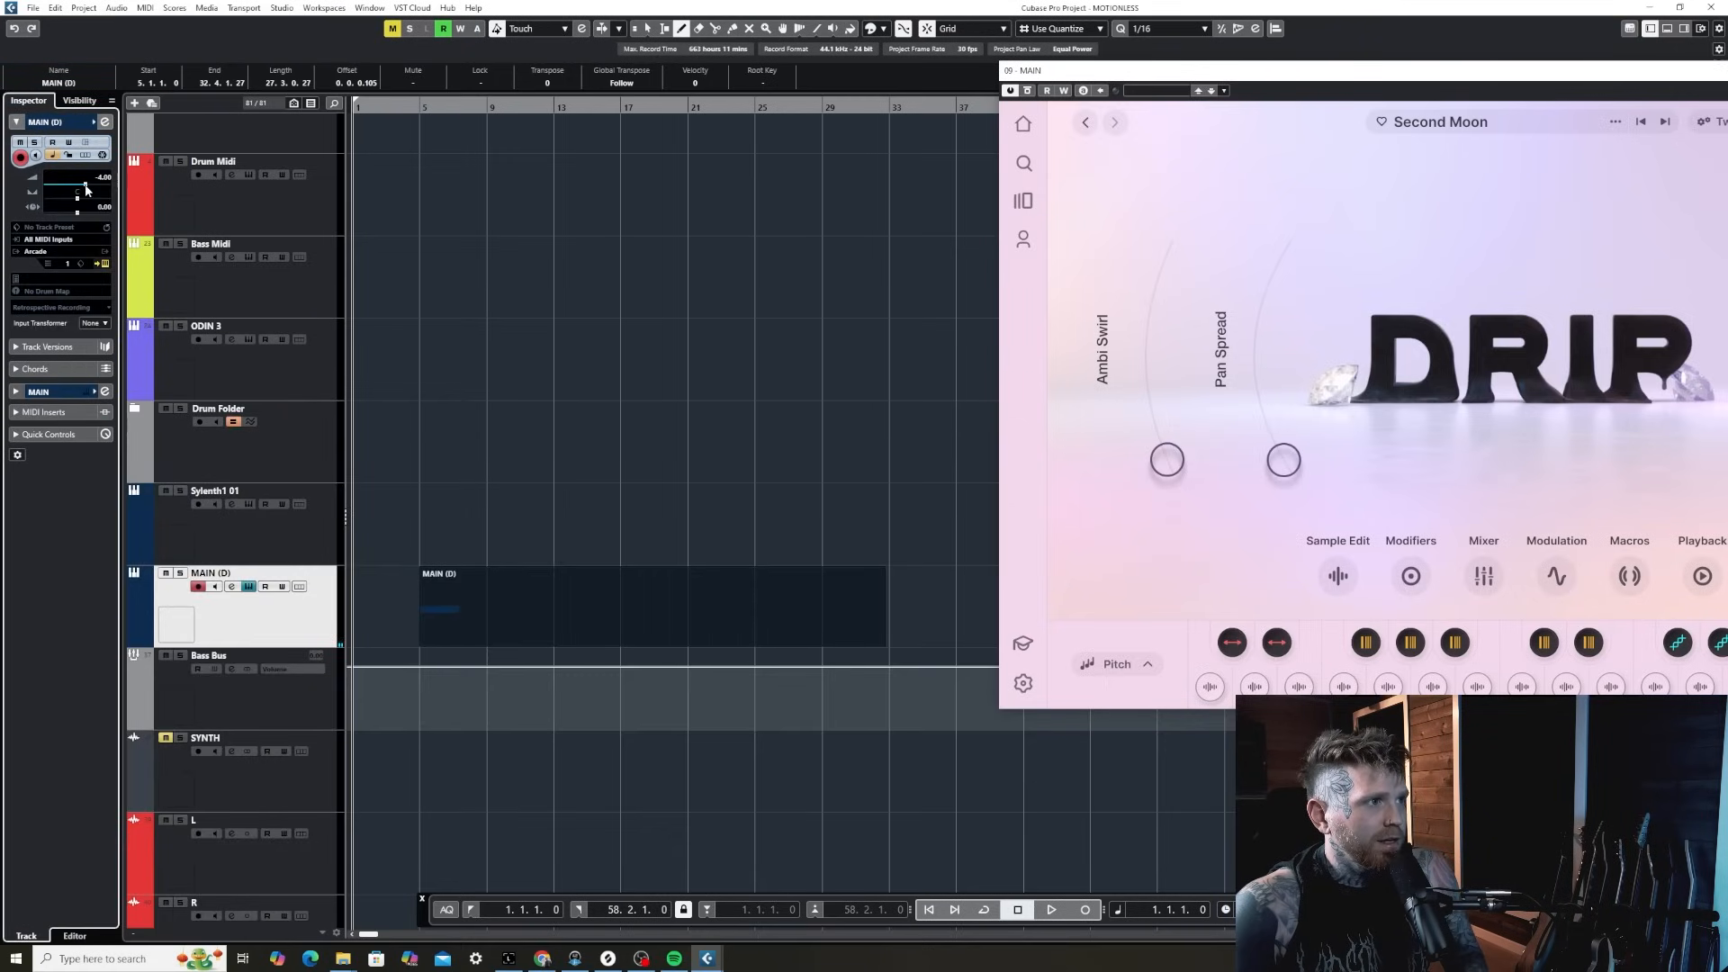
# - Reopen the MAIN (D) part and extend its F2 note to end at bar 8, making it three bars long
pyautogui.press('1')
pyautogui.doubleClick(500, 604)
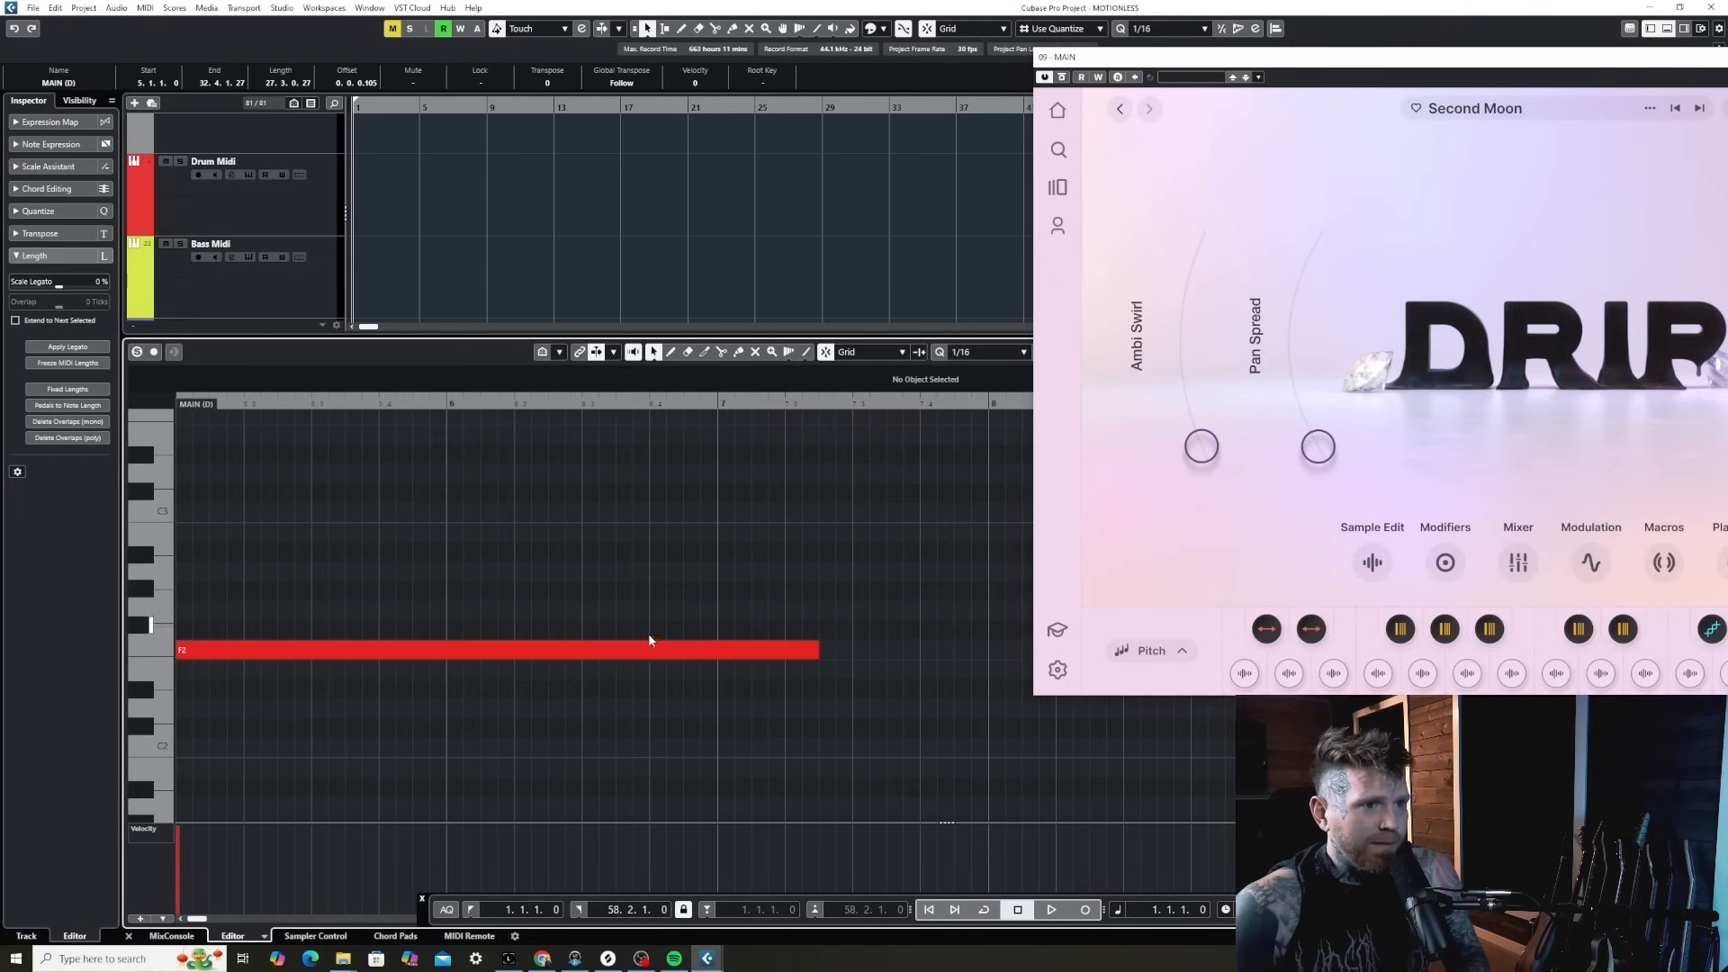
pyautogui.press('g')
pyautogui.press('g')
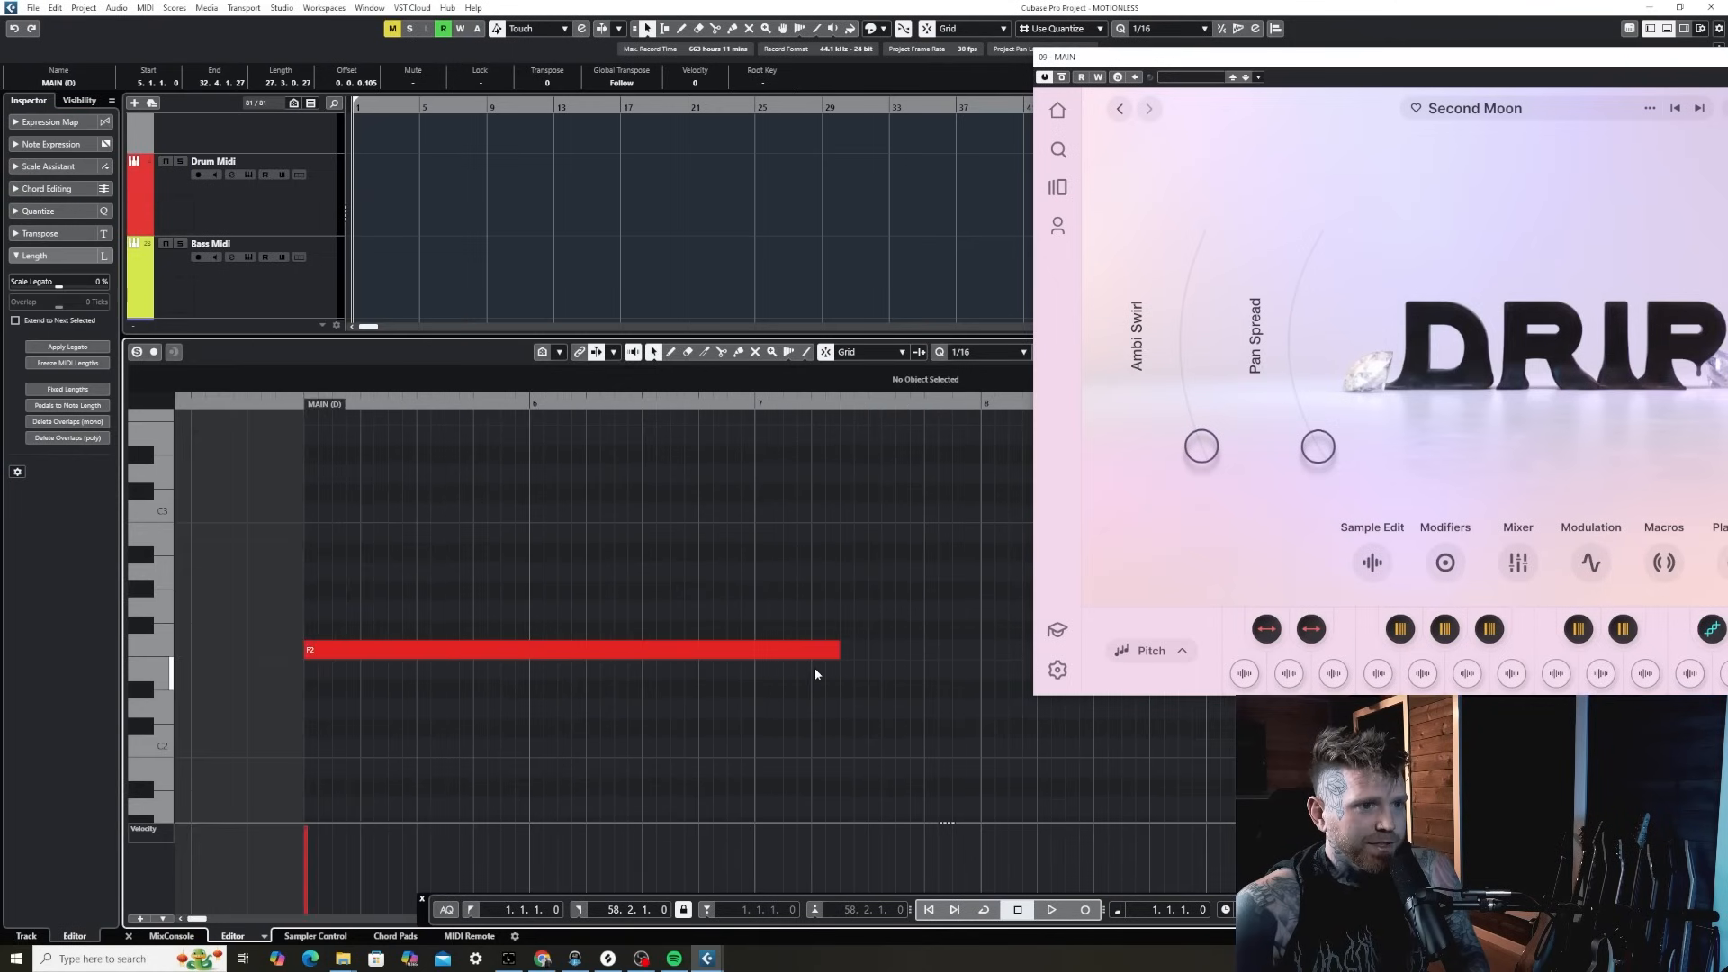
pyautogui.moveTo(852, 654); pyautogui.dragTo(851, 654)
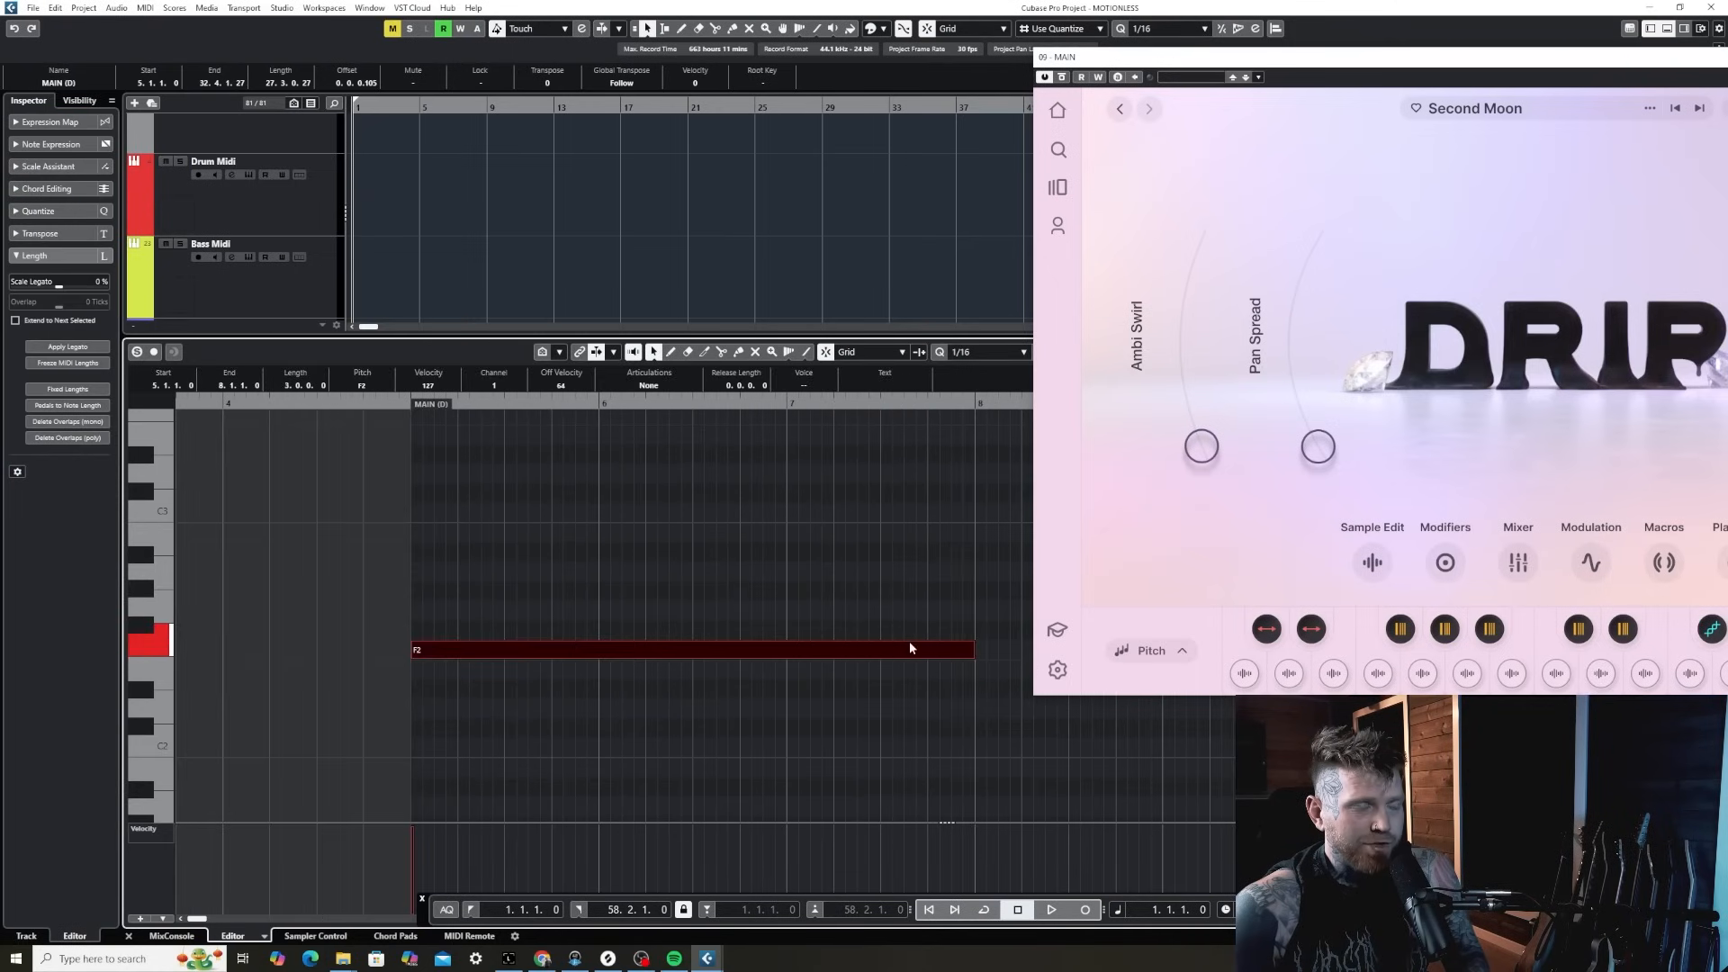
pyautogui.press('g')
pyautogui.press('g')
pyautogui.click(835, 648)
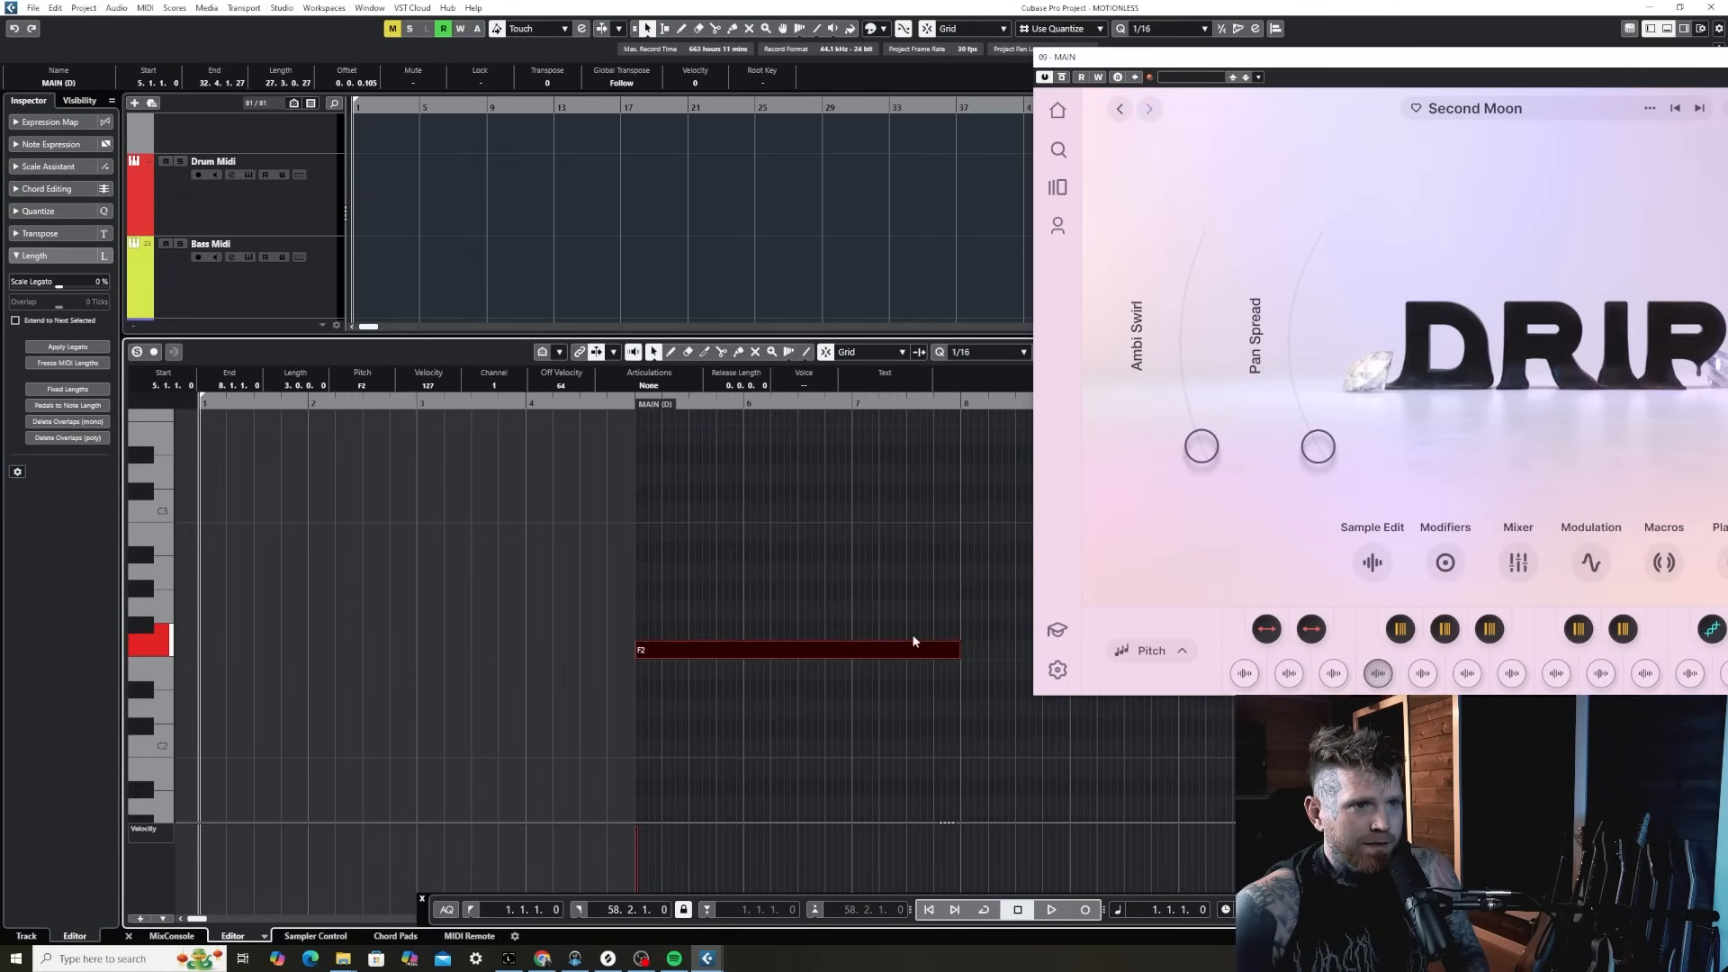
# - Leave the MIDI editor, shorten the MAIN (D) part to end at 8.2.2, and solo its track
pyautogui.hotkey('ctrl', 'e')
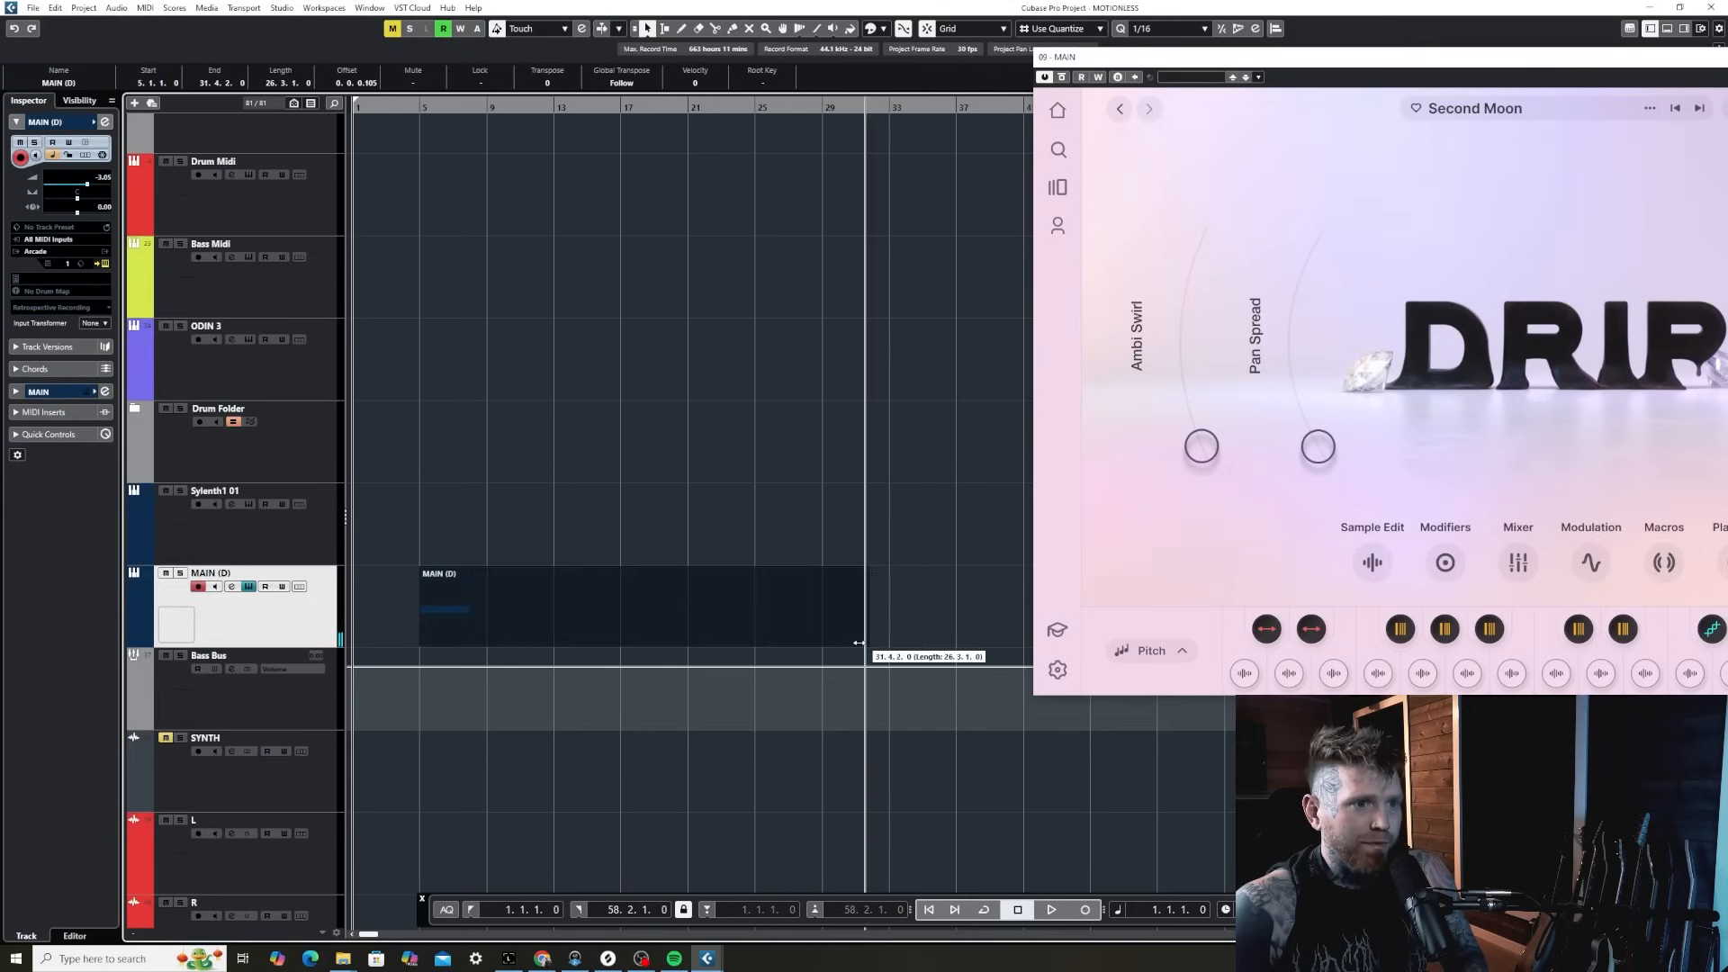
pyautogui.moveTo(859, 643); pyautogui.dragTo(479, 642)
pyautogui.press('h')
pyautogui.press('h')
pyautogui.press('h')
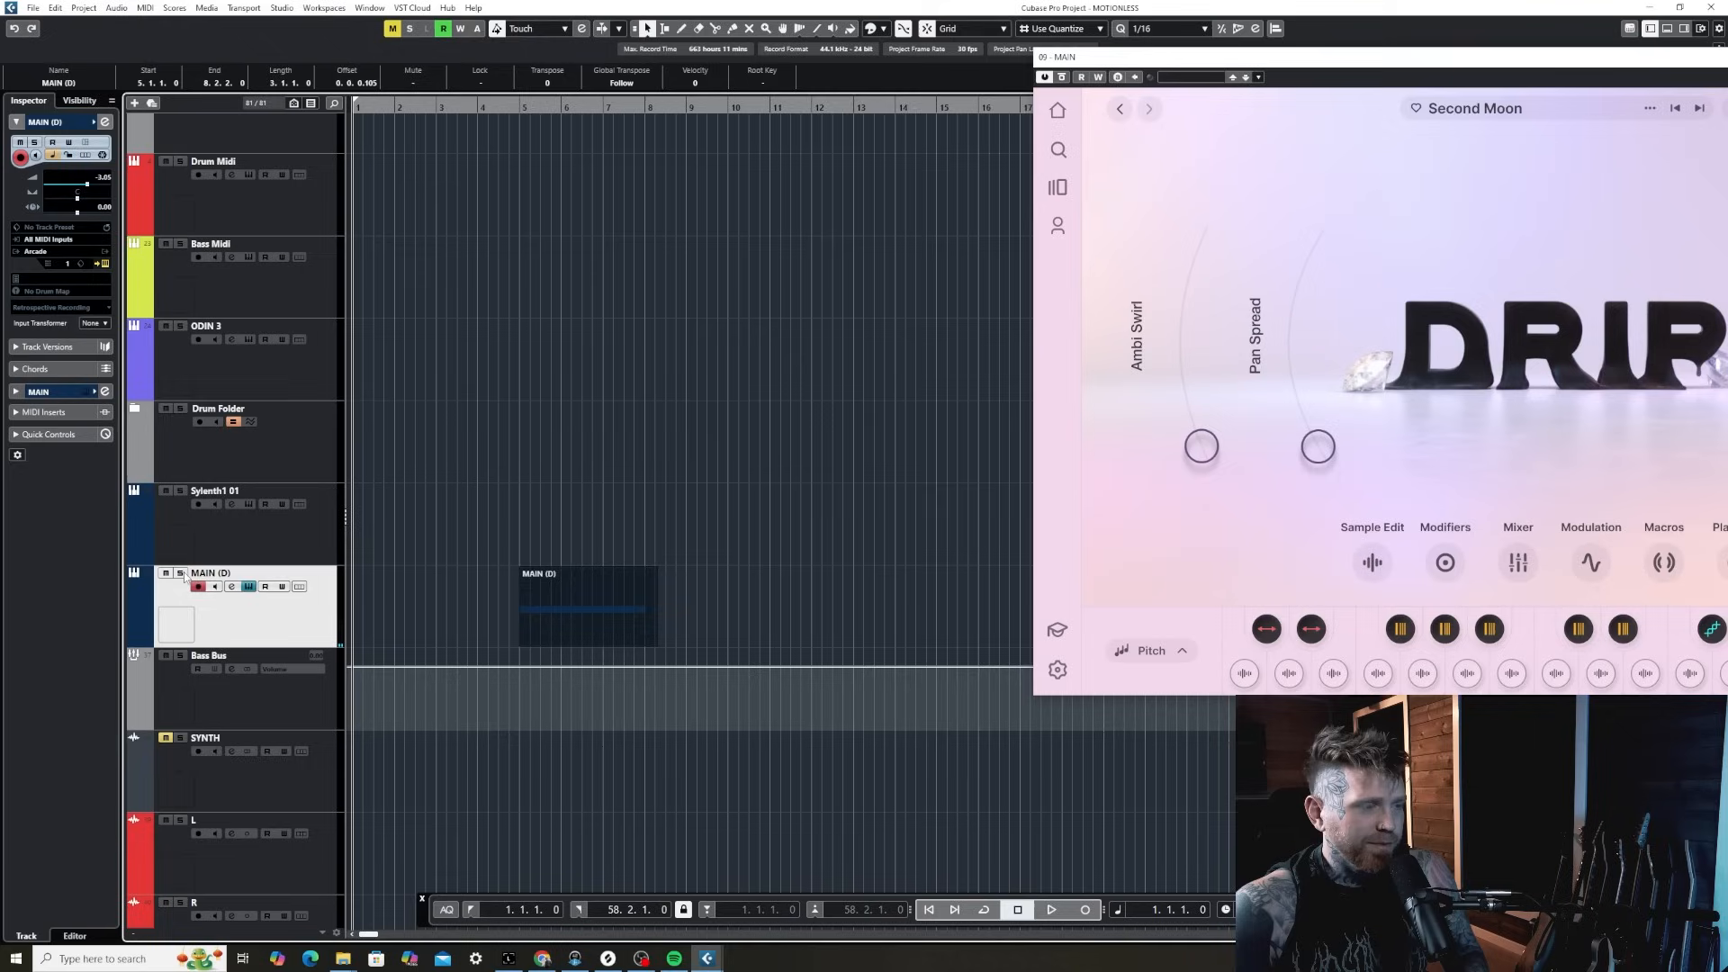
pyautogui.press('h')
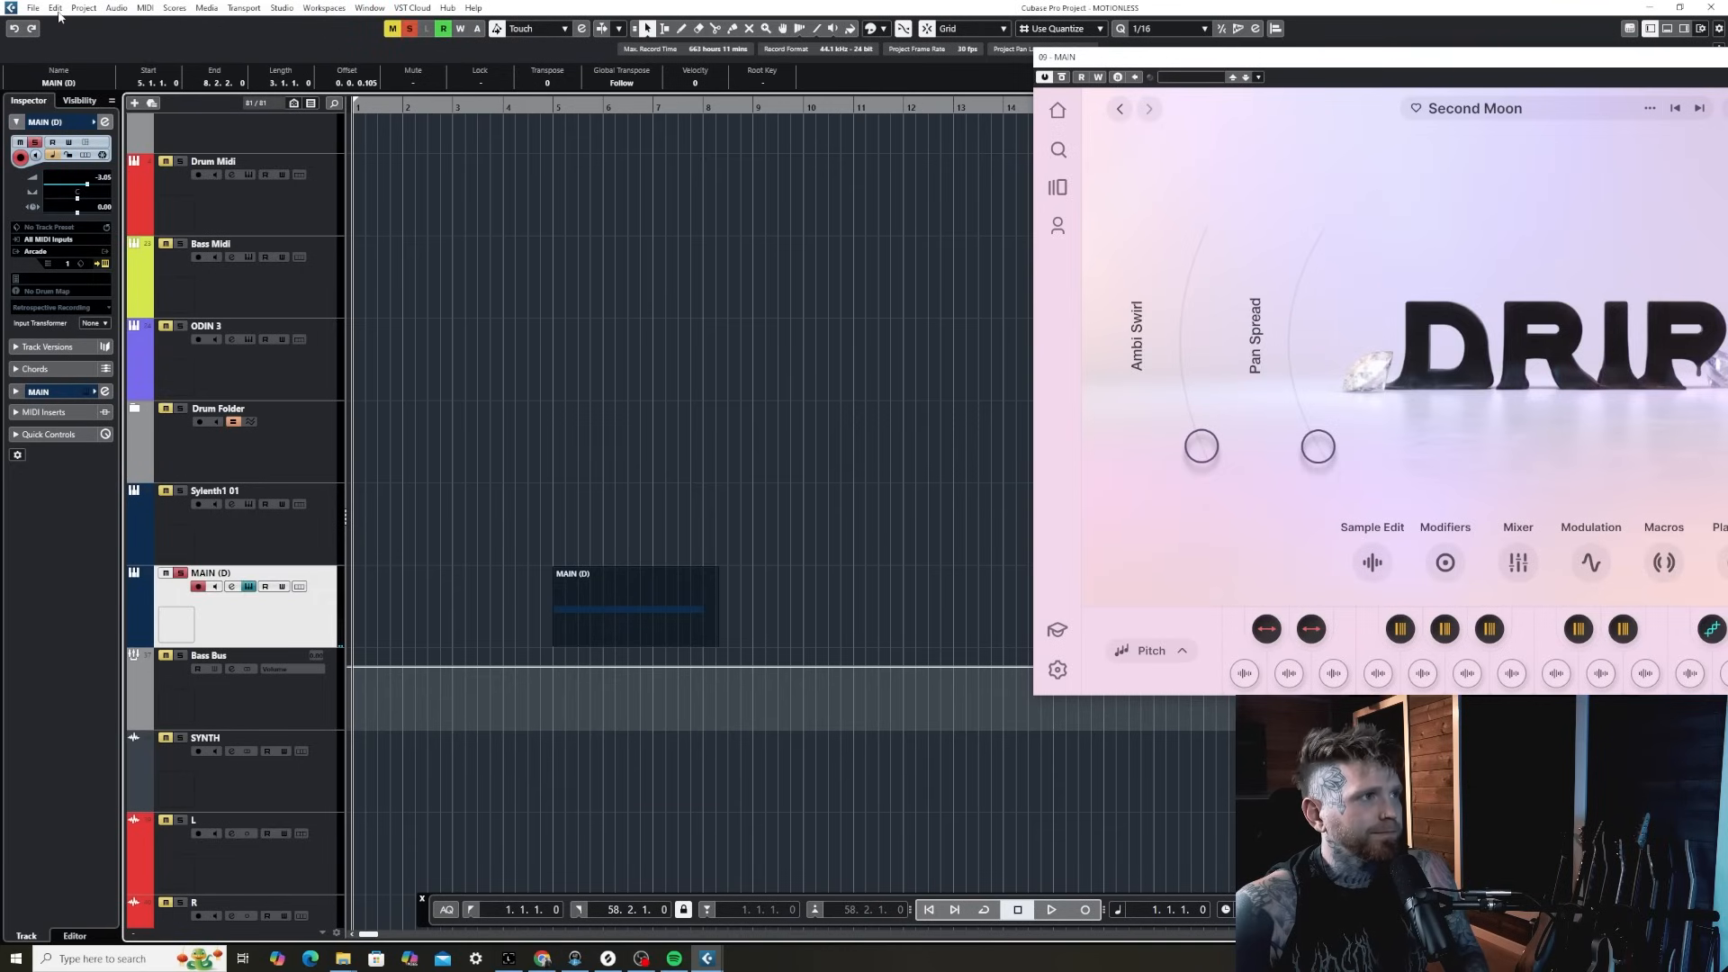
pyautogui.click(56, 9)
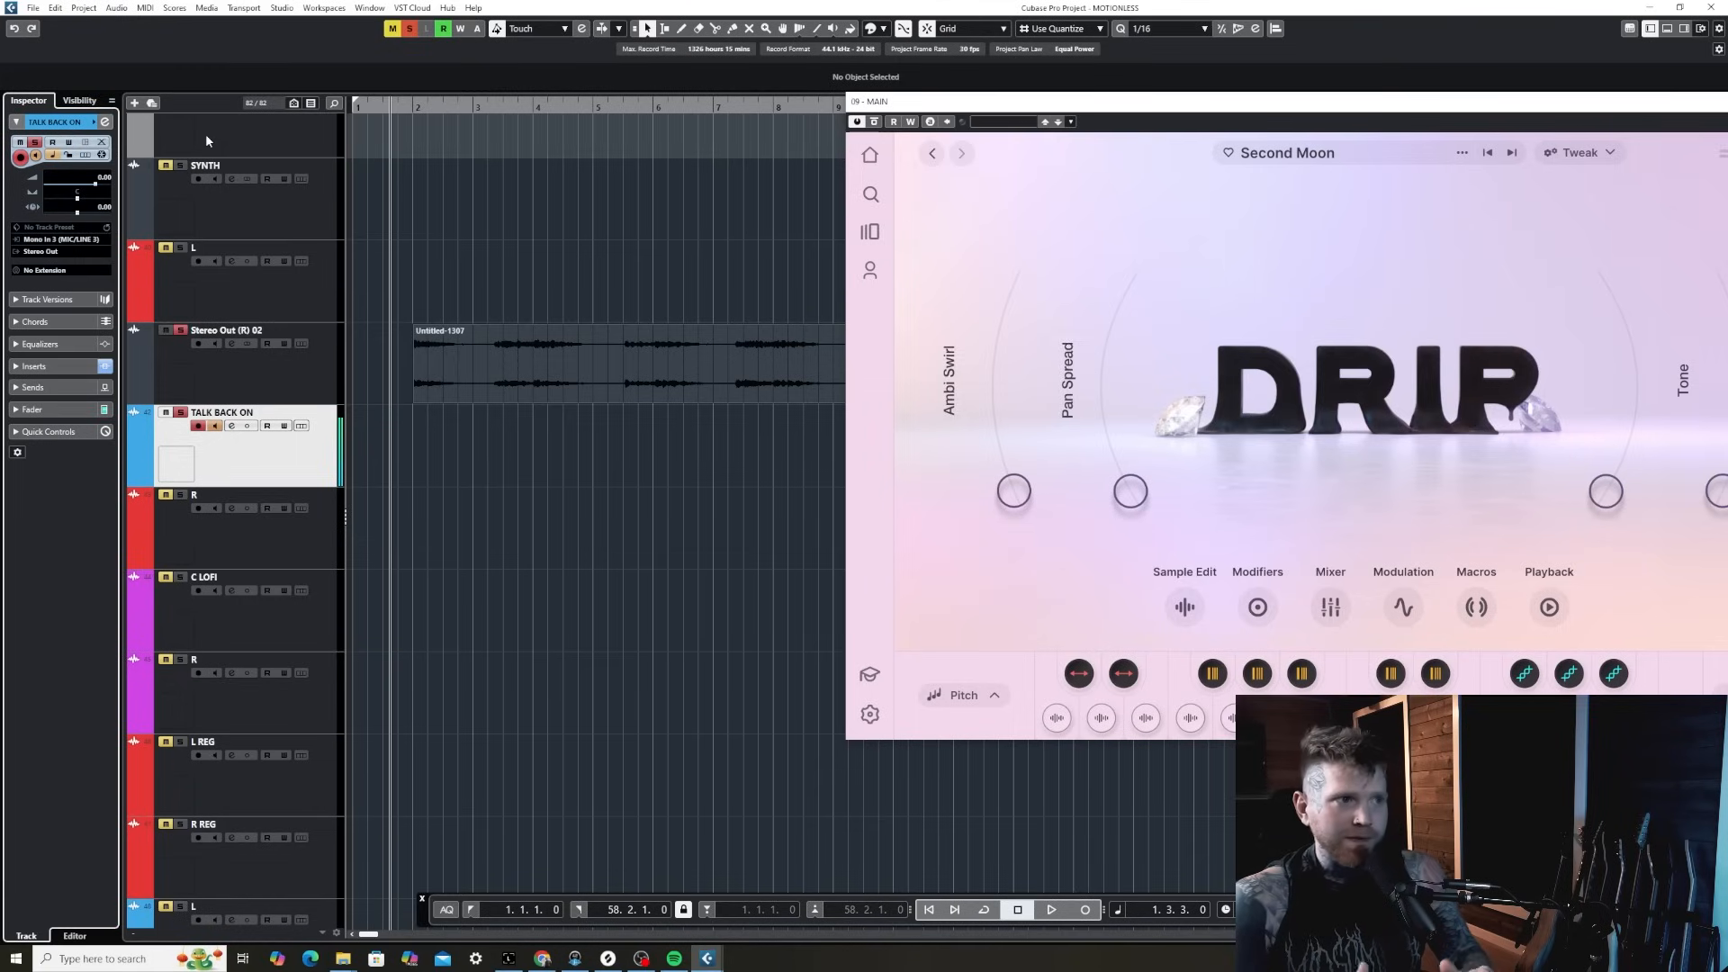
# - Play back the recorded clip on the Stereo Out (R) 02 track and shift the instrument window out of the way
pyautogui.press('space')
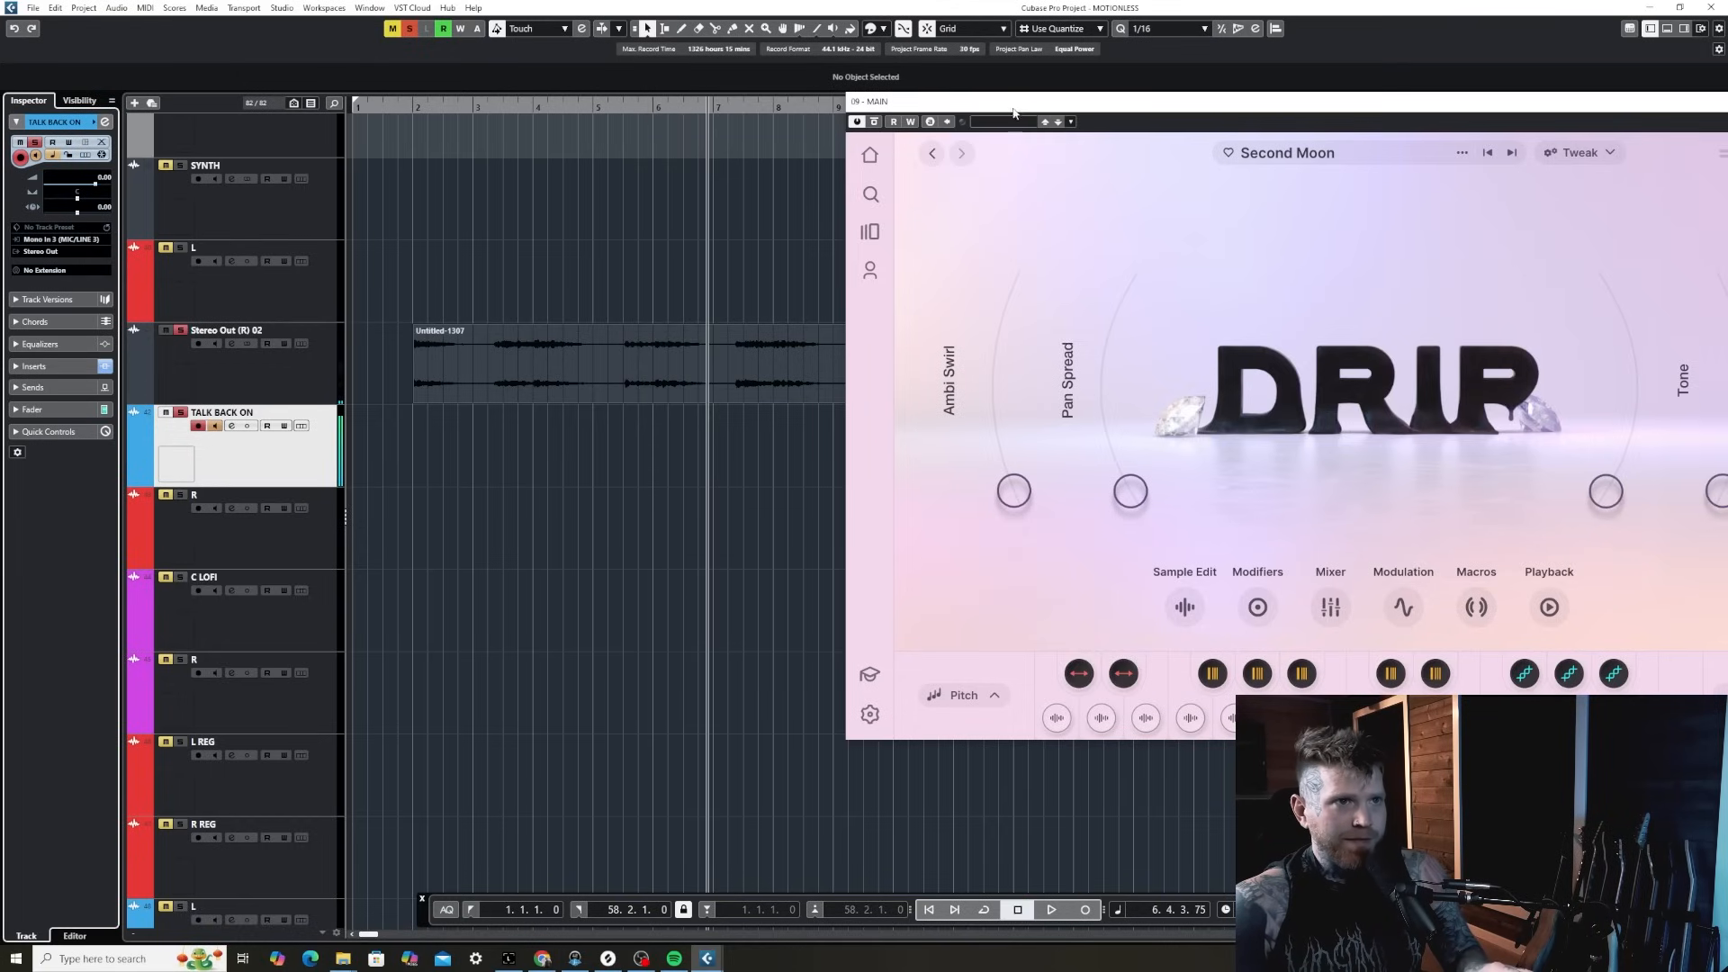
pyautogui.moveTo(1014, 113); pyautogui.dragTo(990, 99)
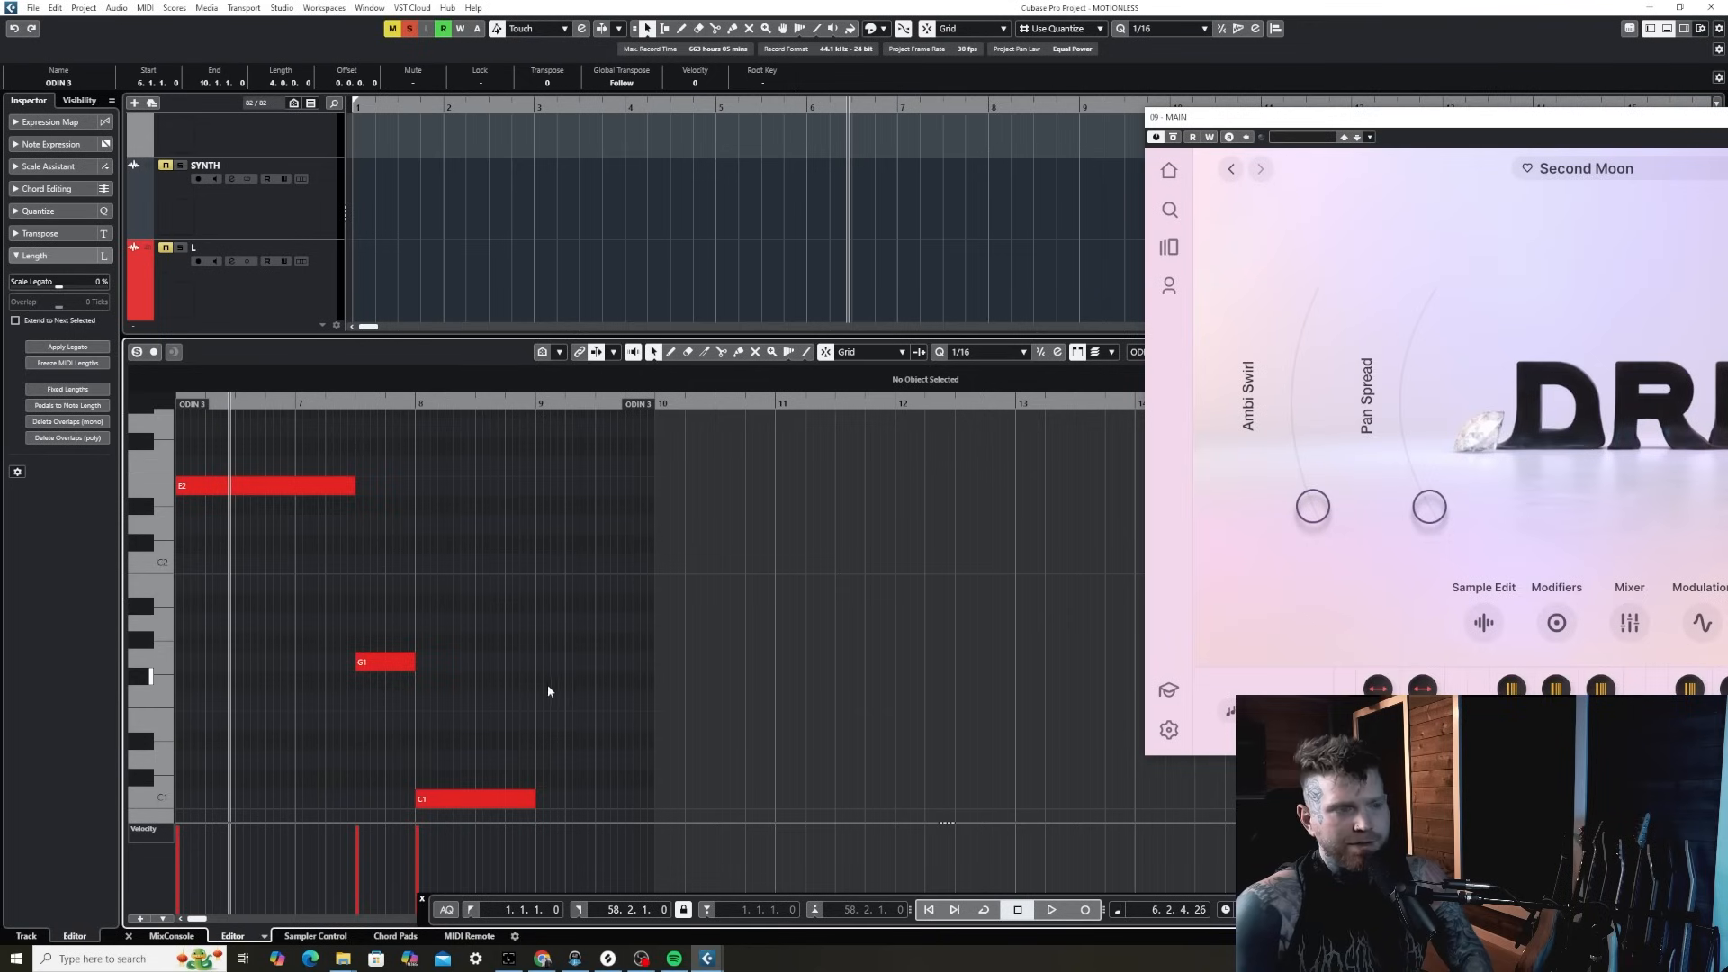
# - Inspect and audition the long E2 note in the ODIN 3 part, placing the playhead ahead of it
pyautogui.hscroll(-5, 625, 667)
pyautogui.press('h')
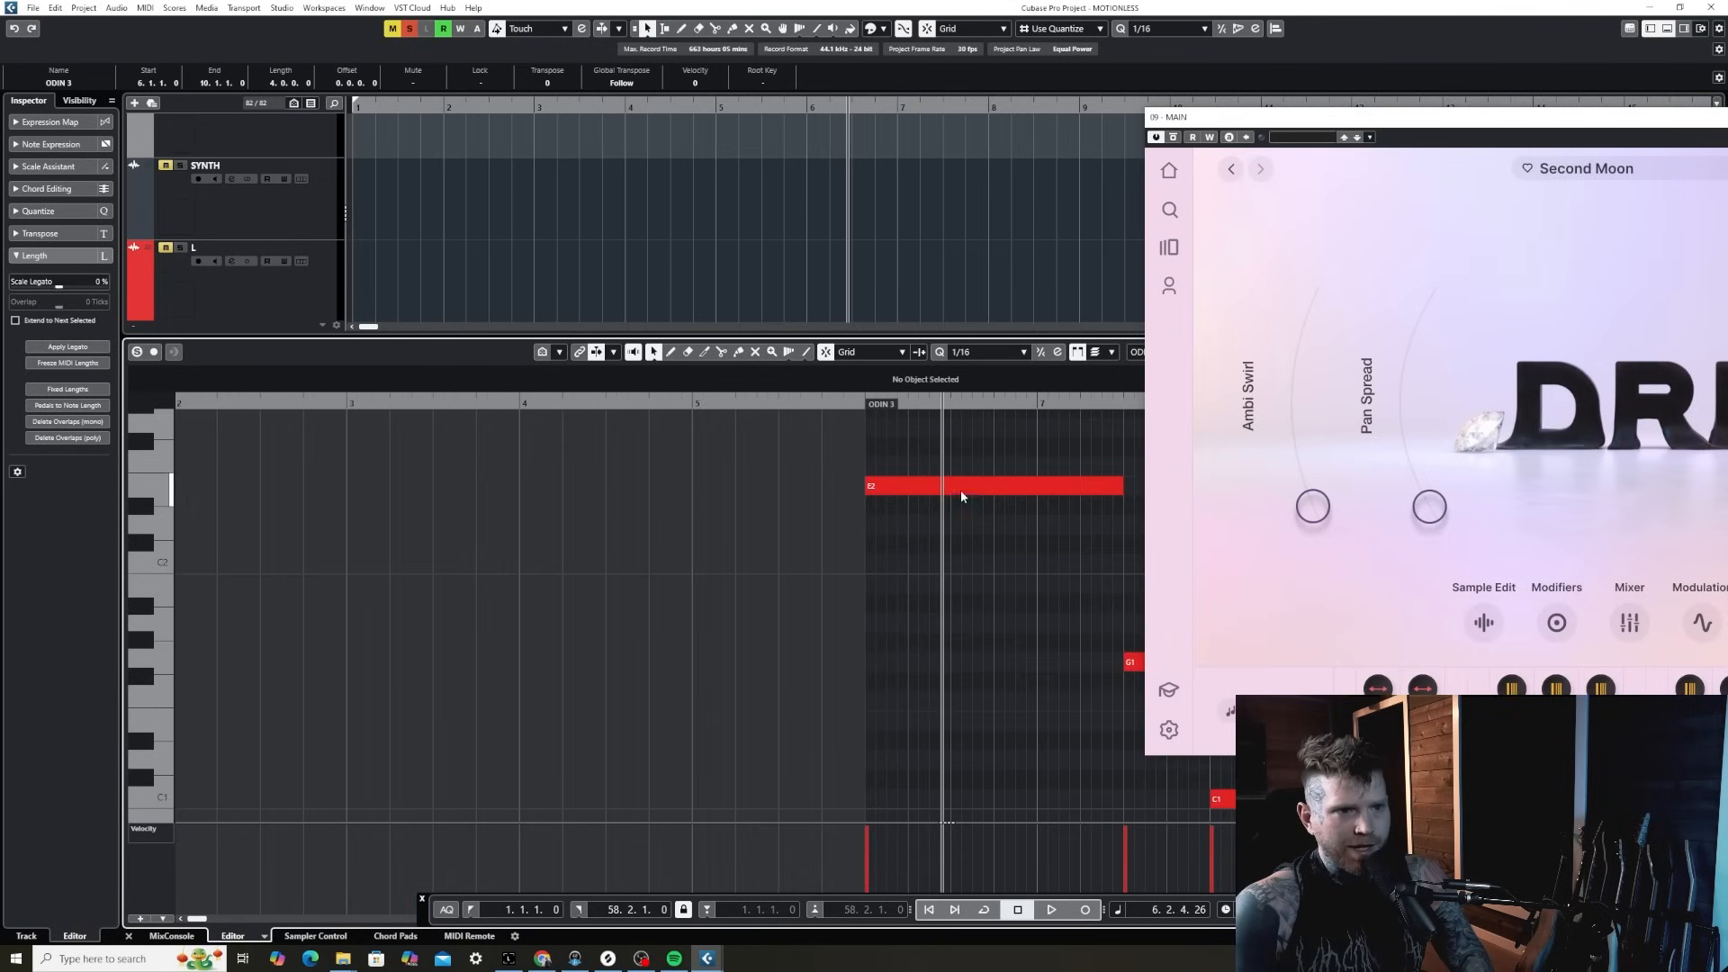
pyautogui.click(956, 491)
pyautogui.moveTo(951, 505)
pyautogui.mouseDown()
pyautogui.moveTo(948, 674)
pyautogui.moveTo(950, 492)
pyautogui.mouseUp()
pyautogui.click(767, 407)
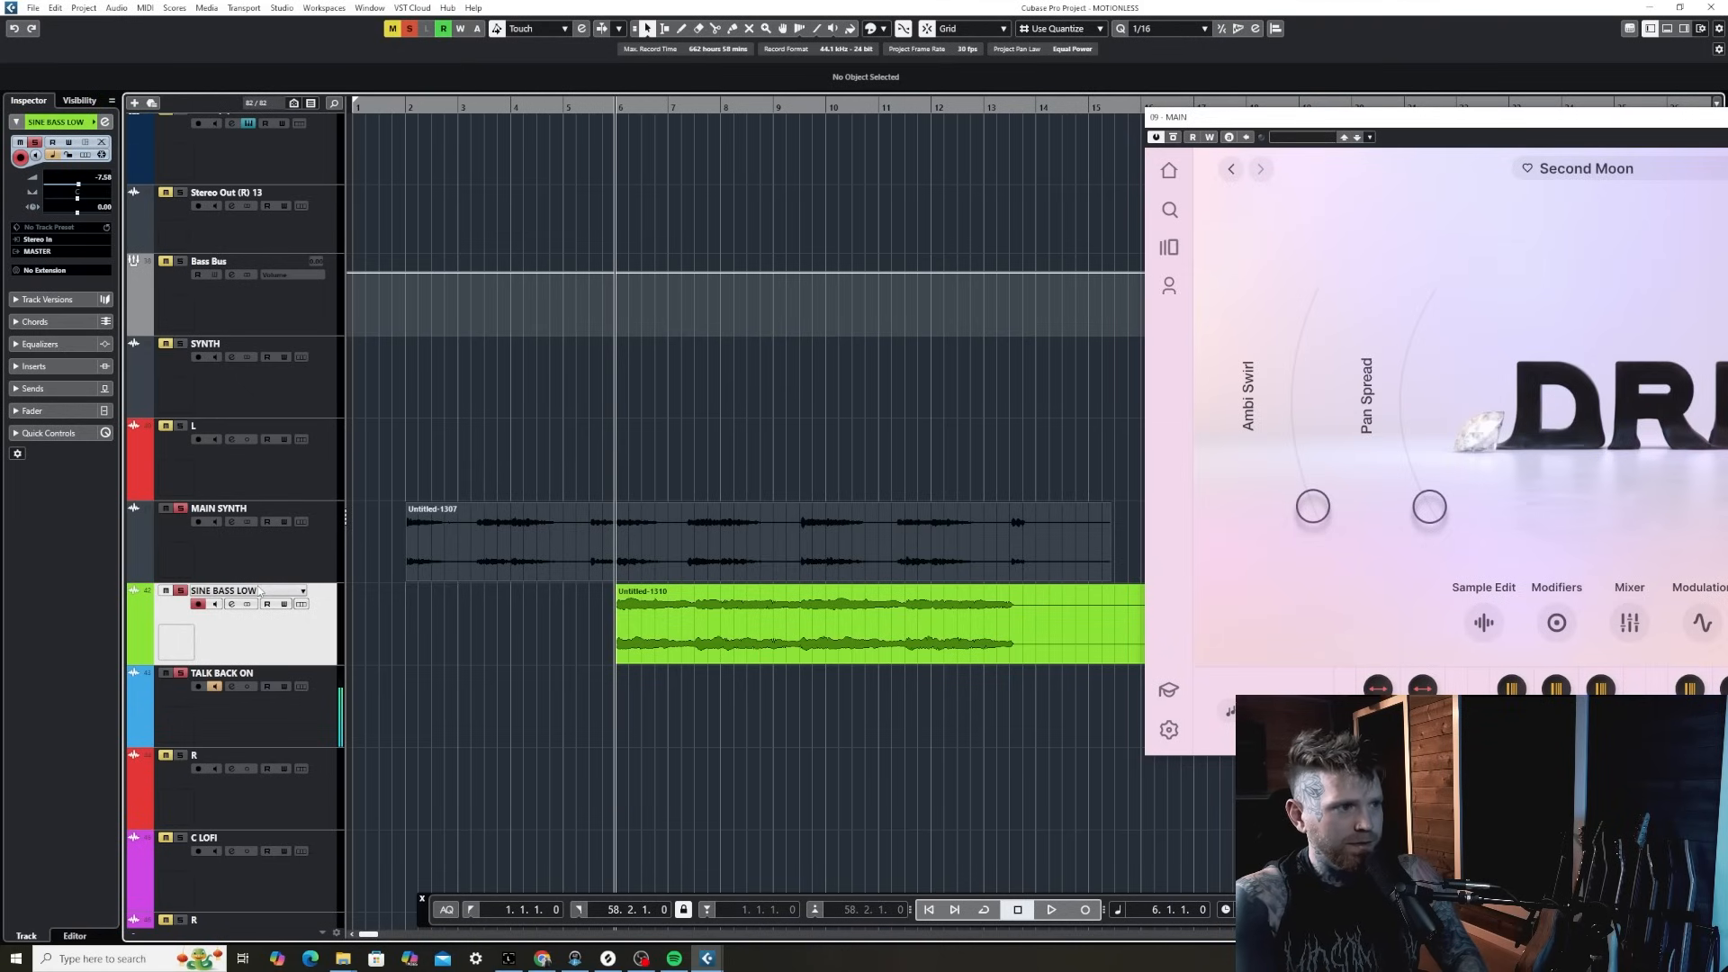
# - Reset the SINE BASS LOW track's colour to the default
pyautogui.click(96, 123)
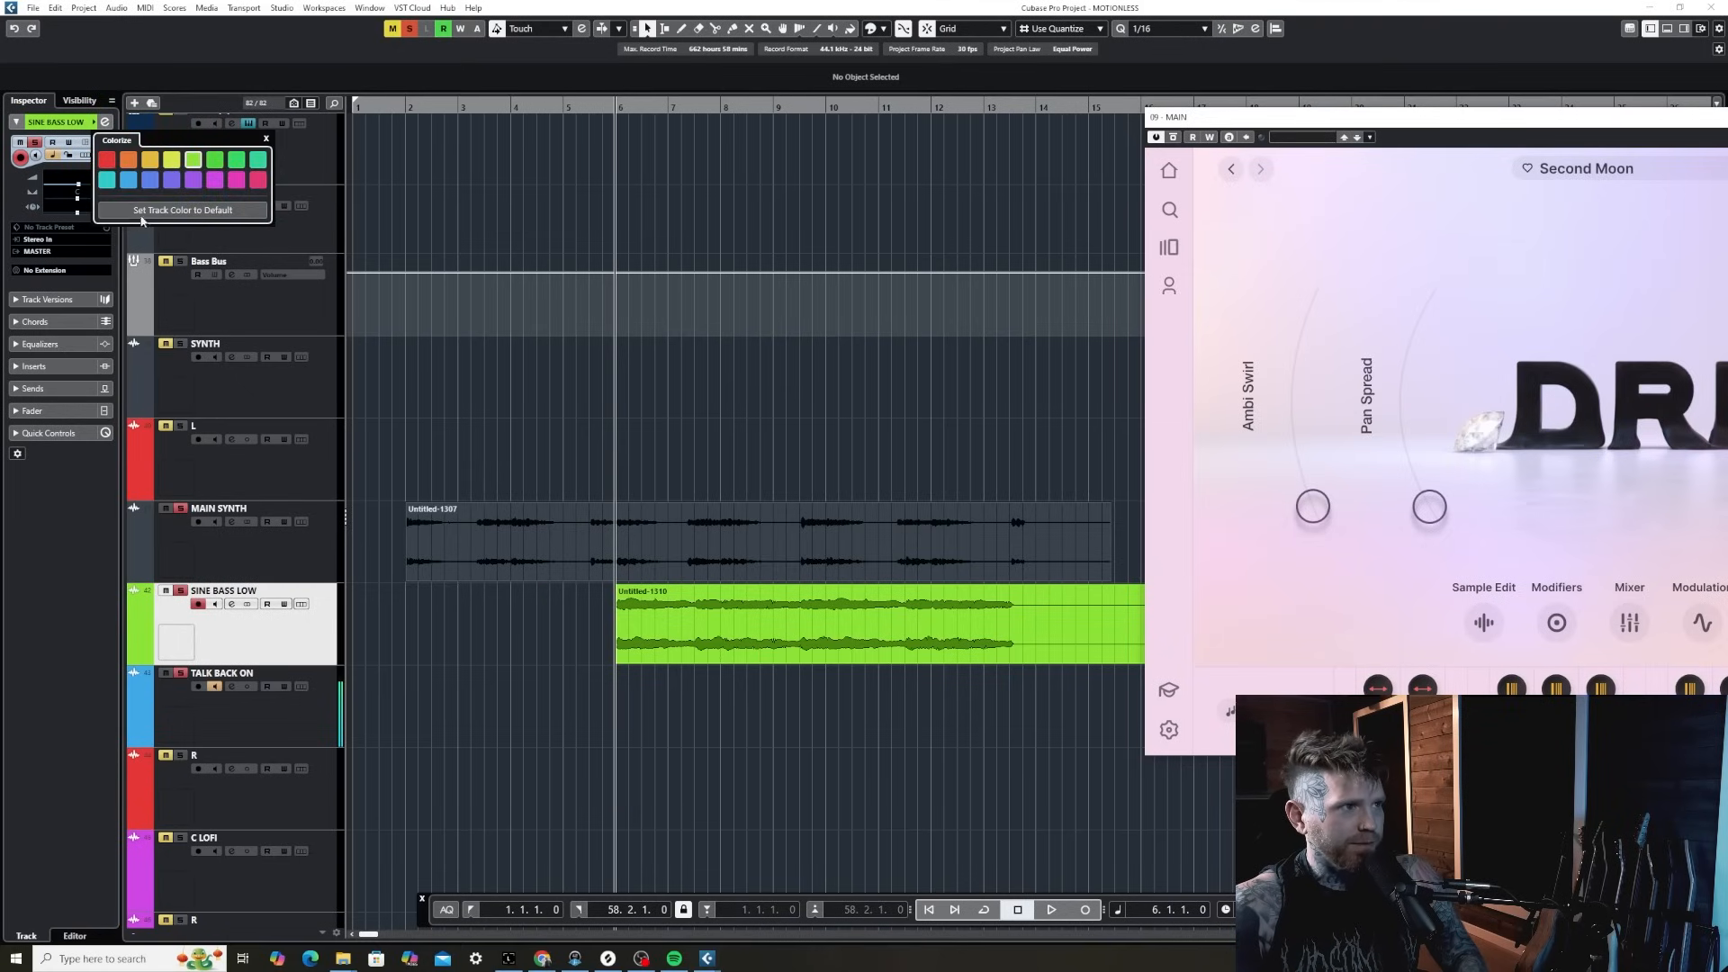
pyautogui.click(183, 210)
# - Play the MAIN SYNTH and SINE BASS LOW recordings together from just before bar 2, and again from about bar 8
pyautogui.click(388, 112)
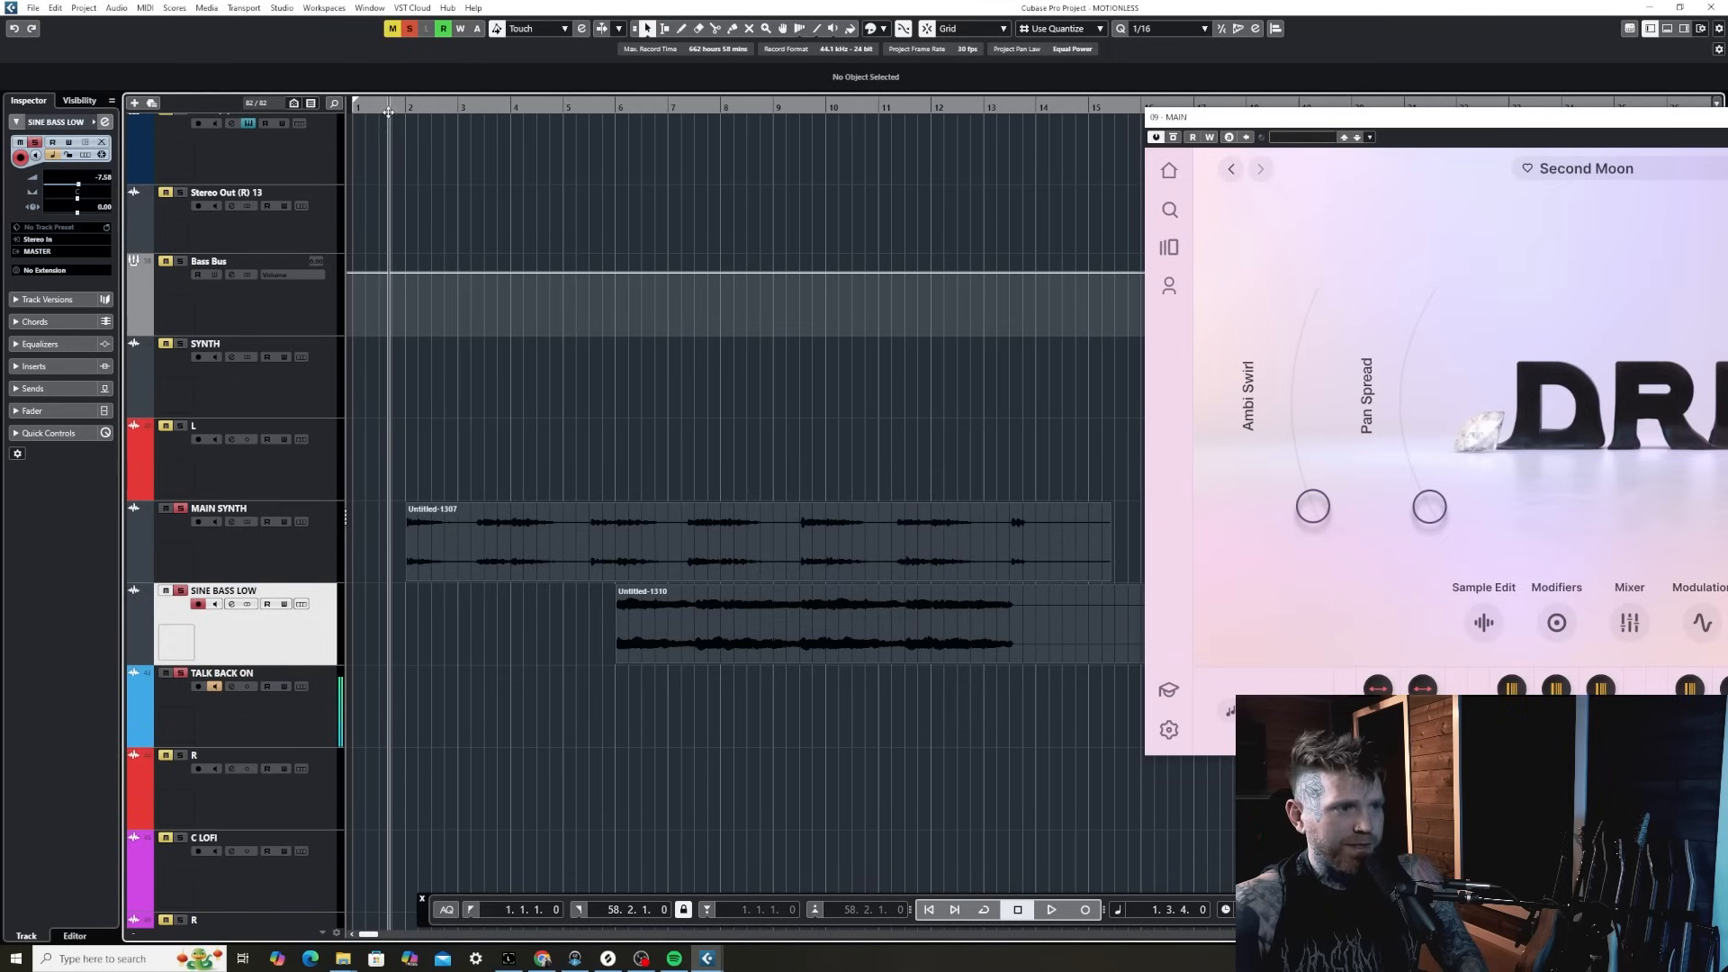
pyautogui.press('space')
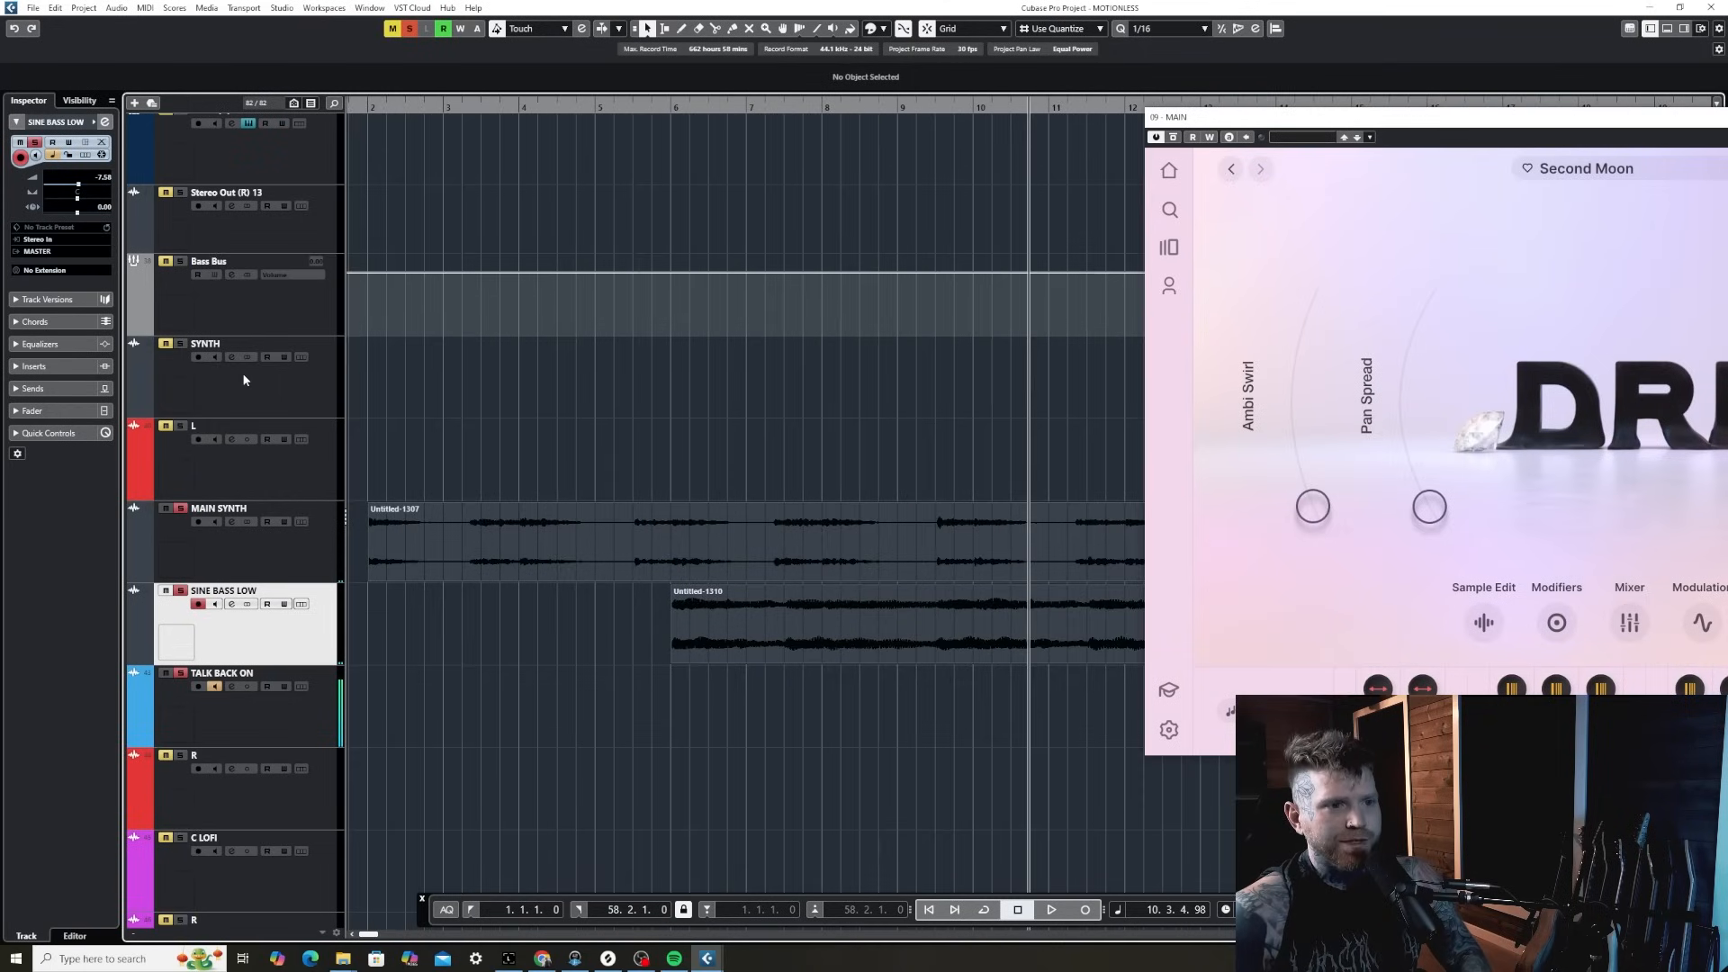
pyautogui.click(865, 108)
pyautogui.press('space')
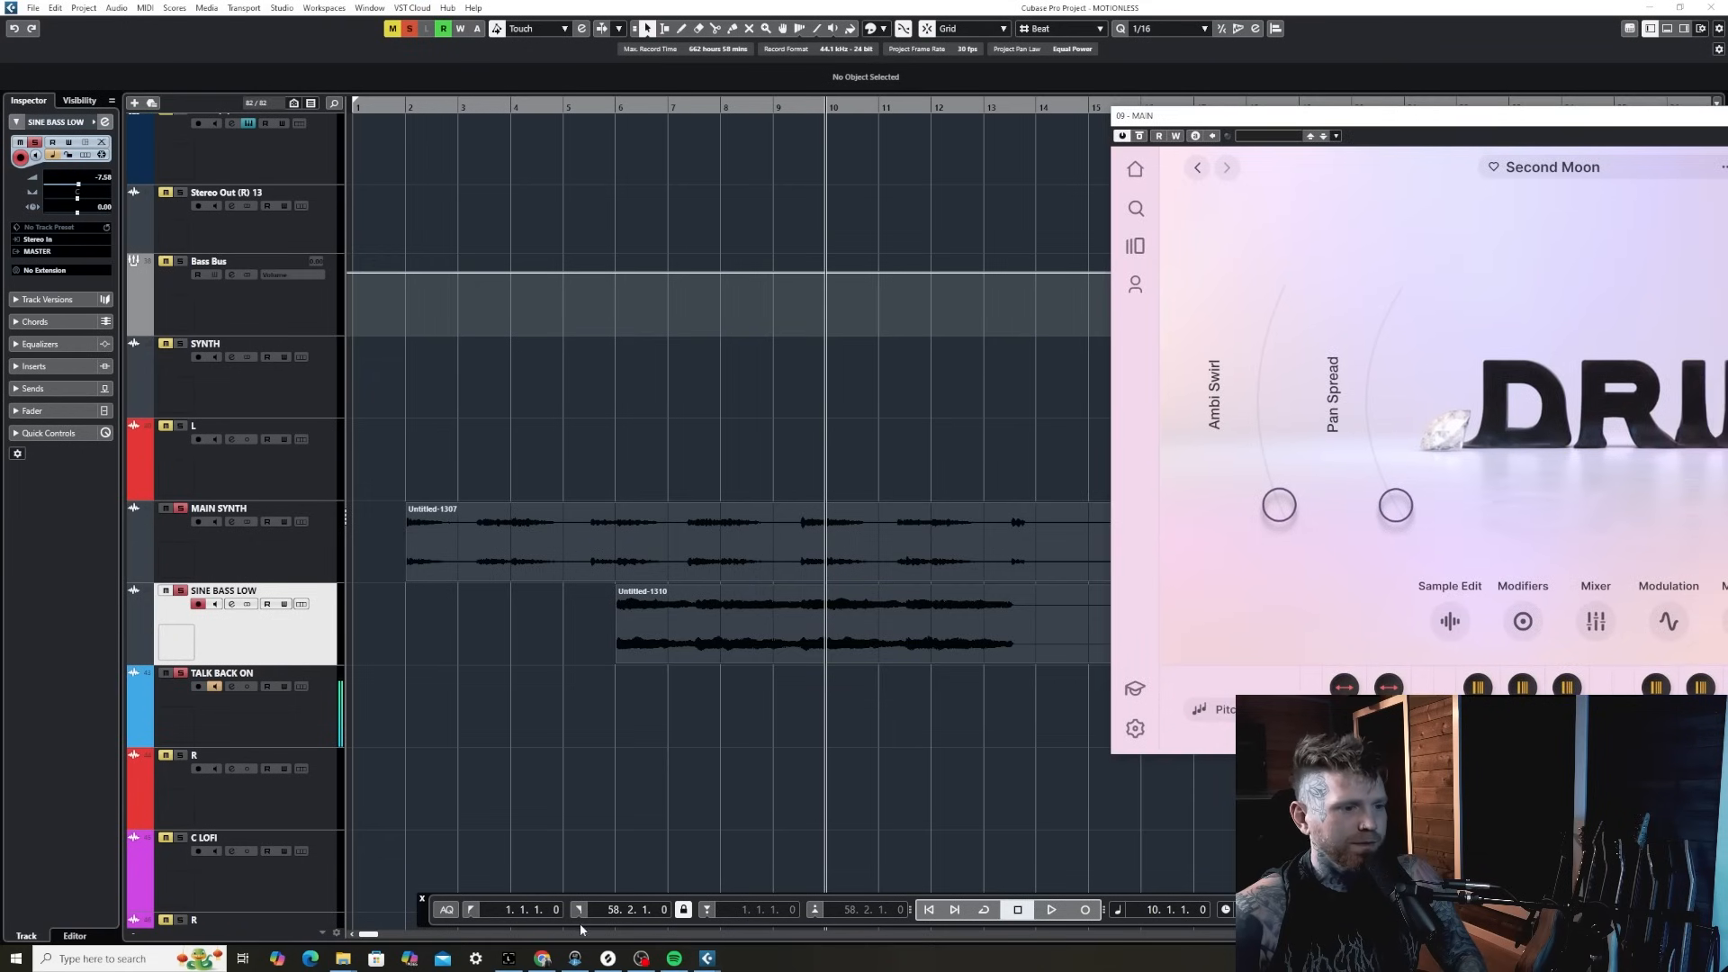
# - Switch to Splice and search the sample library for "HI HAT"
pyautogui.click(607, 959)
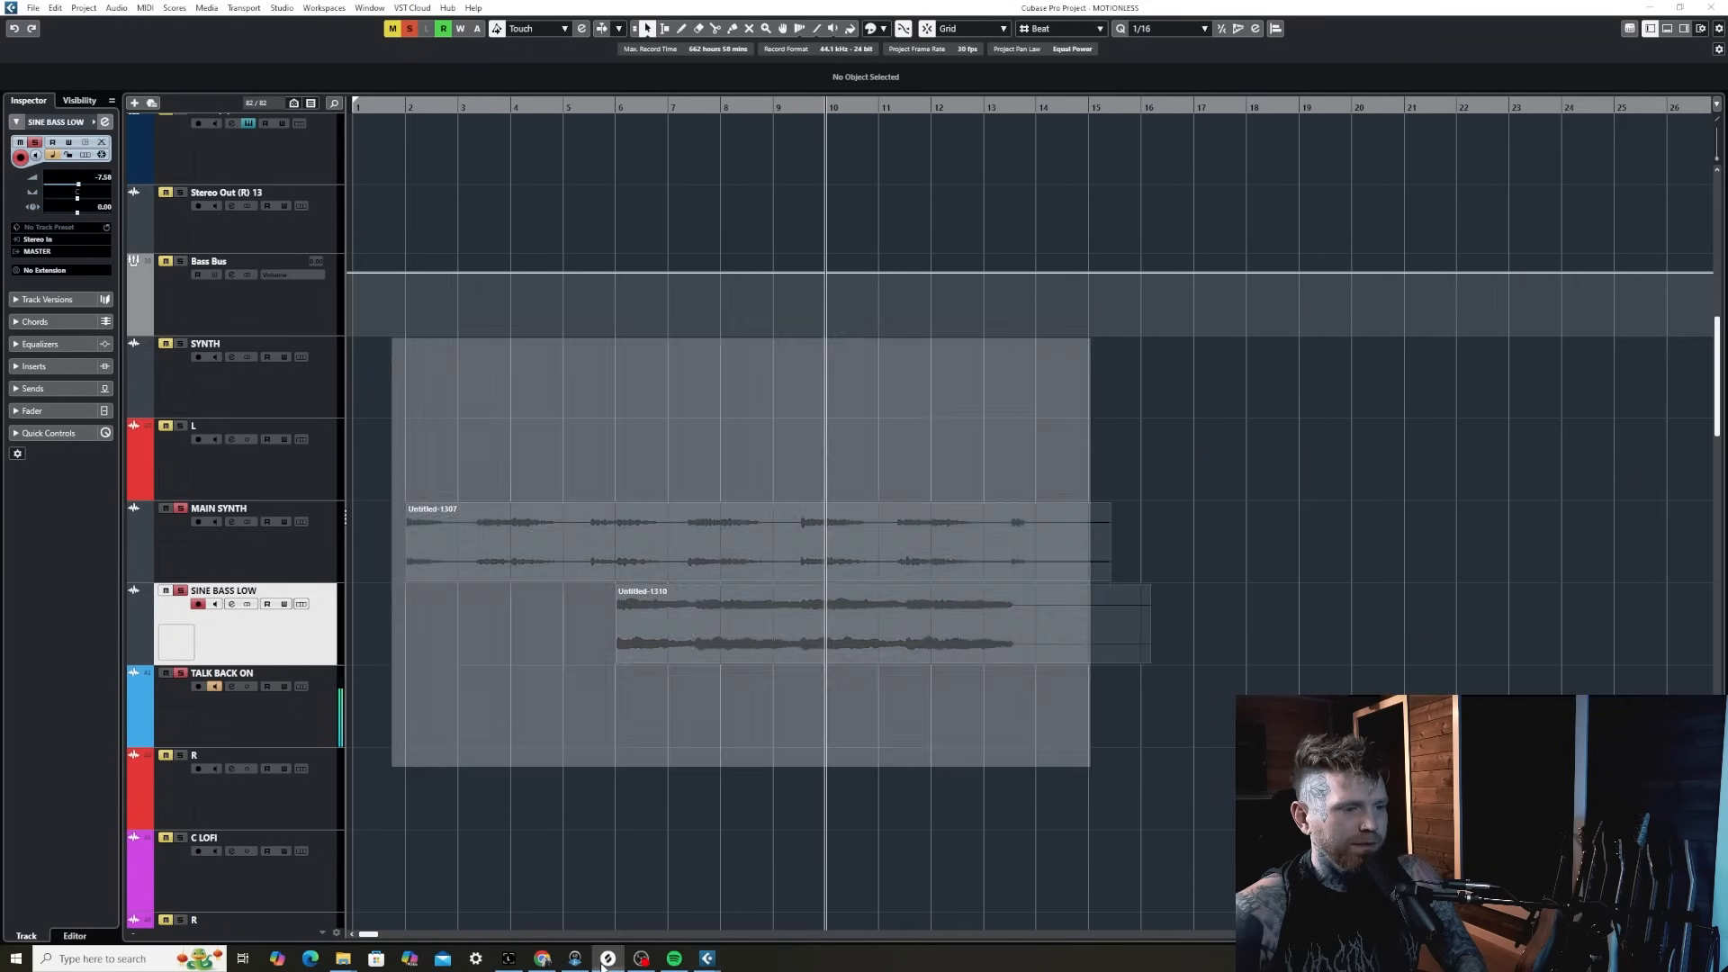
pyautogui.click(824, 220)
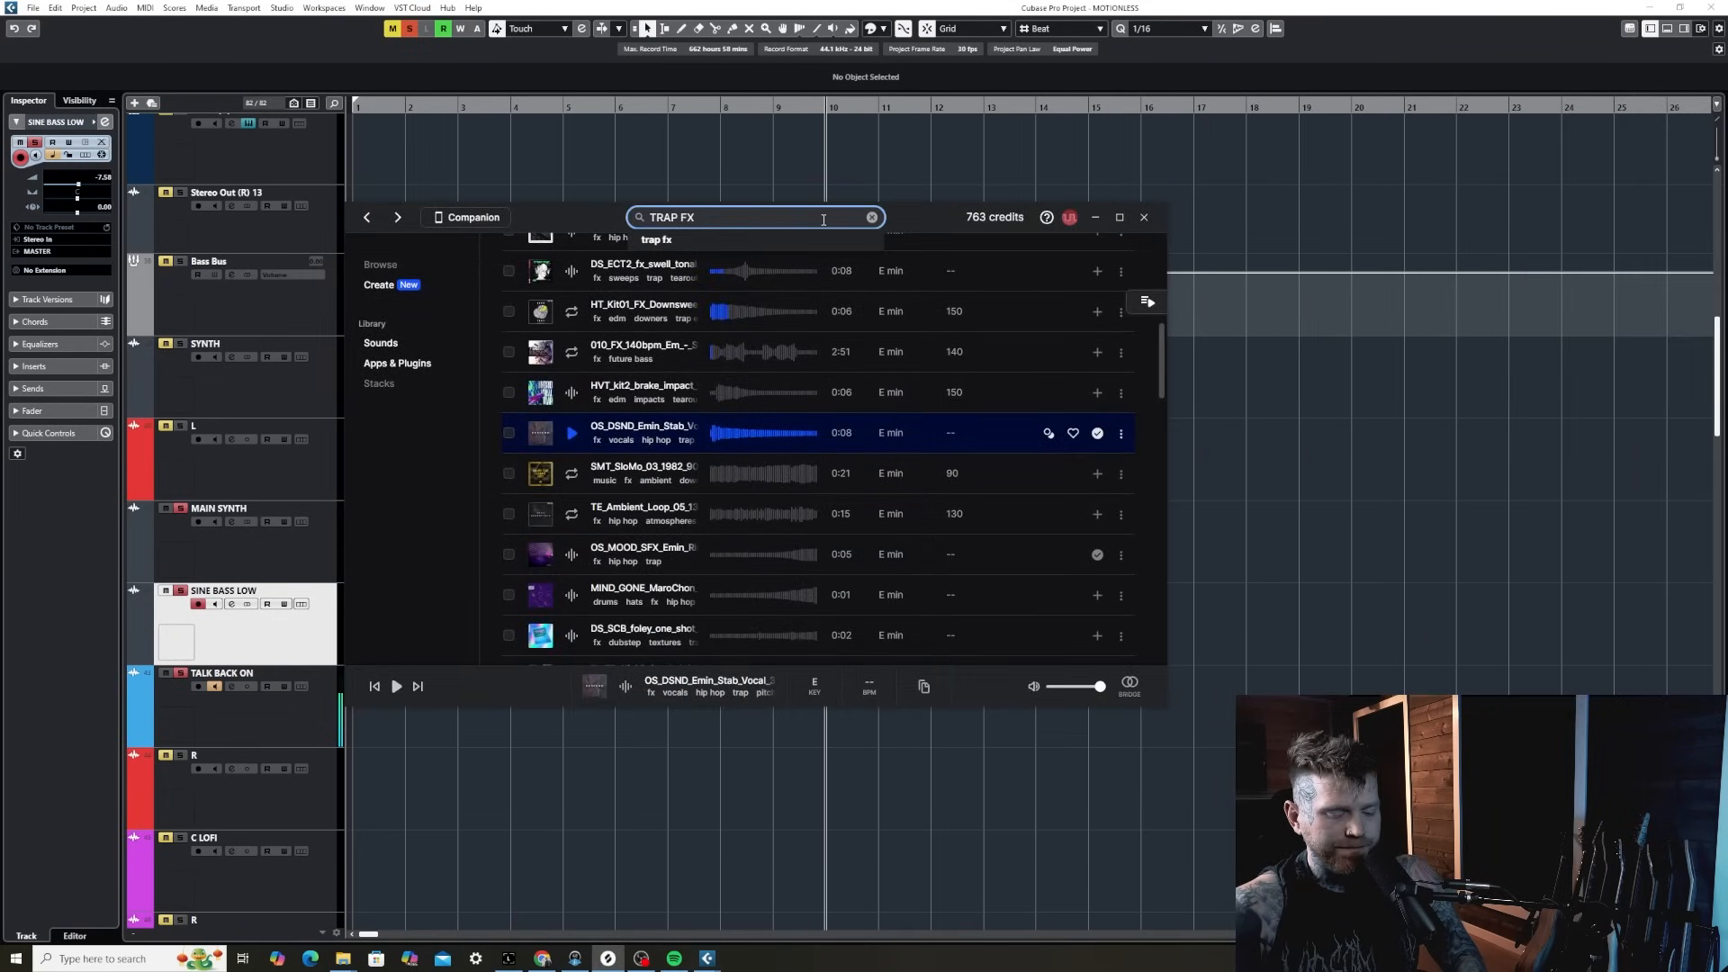
pyautogui.write('HI HAT')
pyautogui.press('Return')
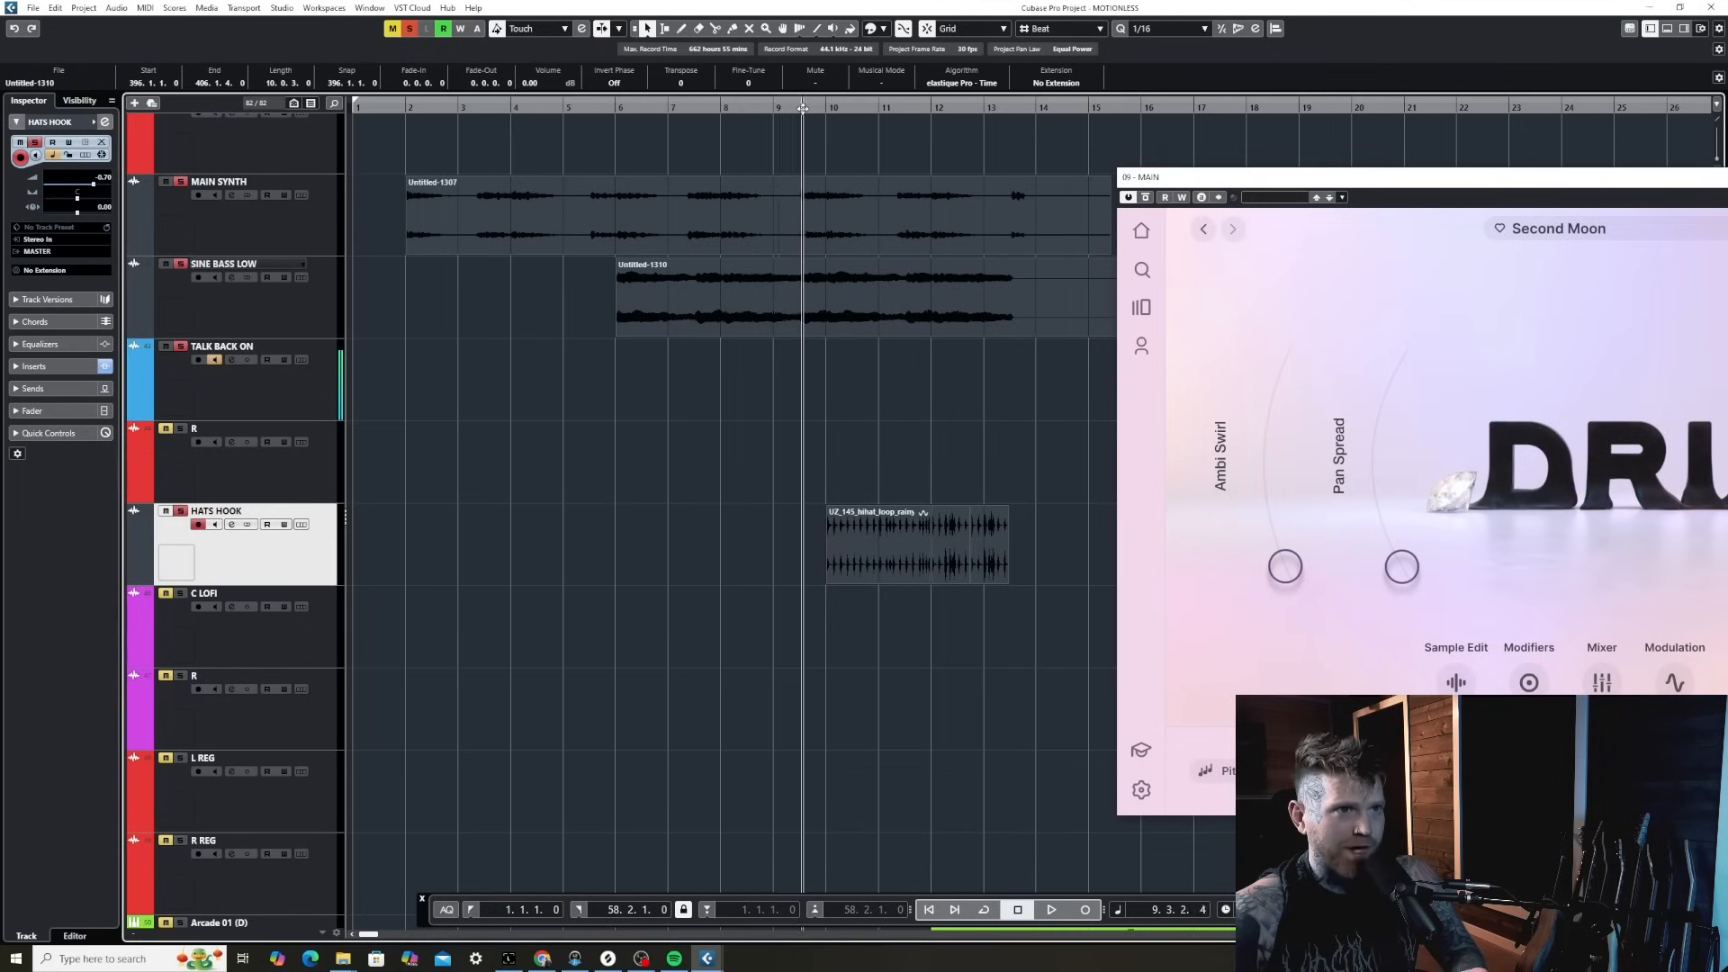
# - Play the arrangement from just before bar 10 to hear the hi-hat loop on the HATS HOOK track with the synth and bass
pyautogui.moveTo(802, 108); pyautogui.dragTo(792, 105)
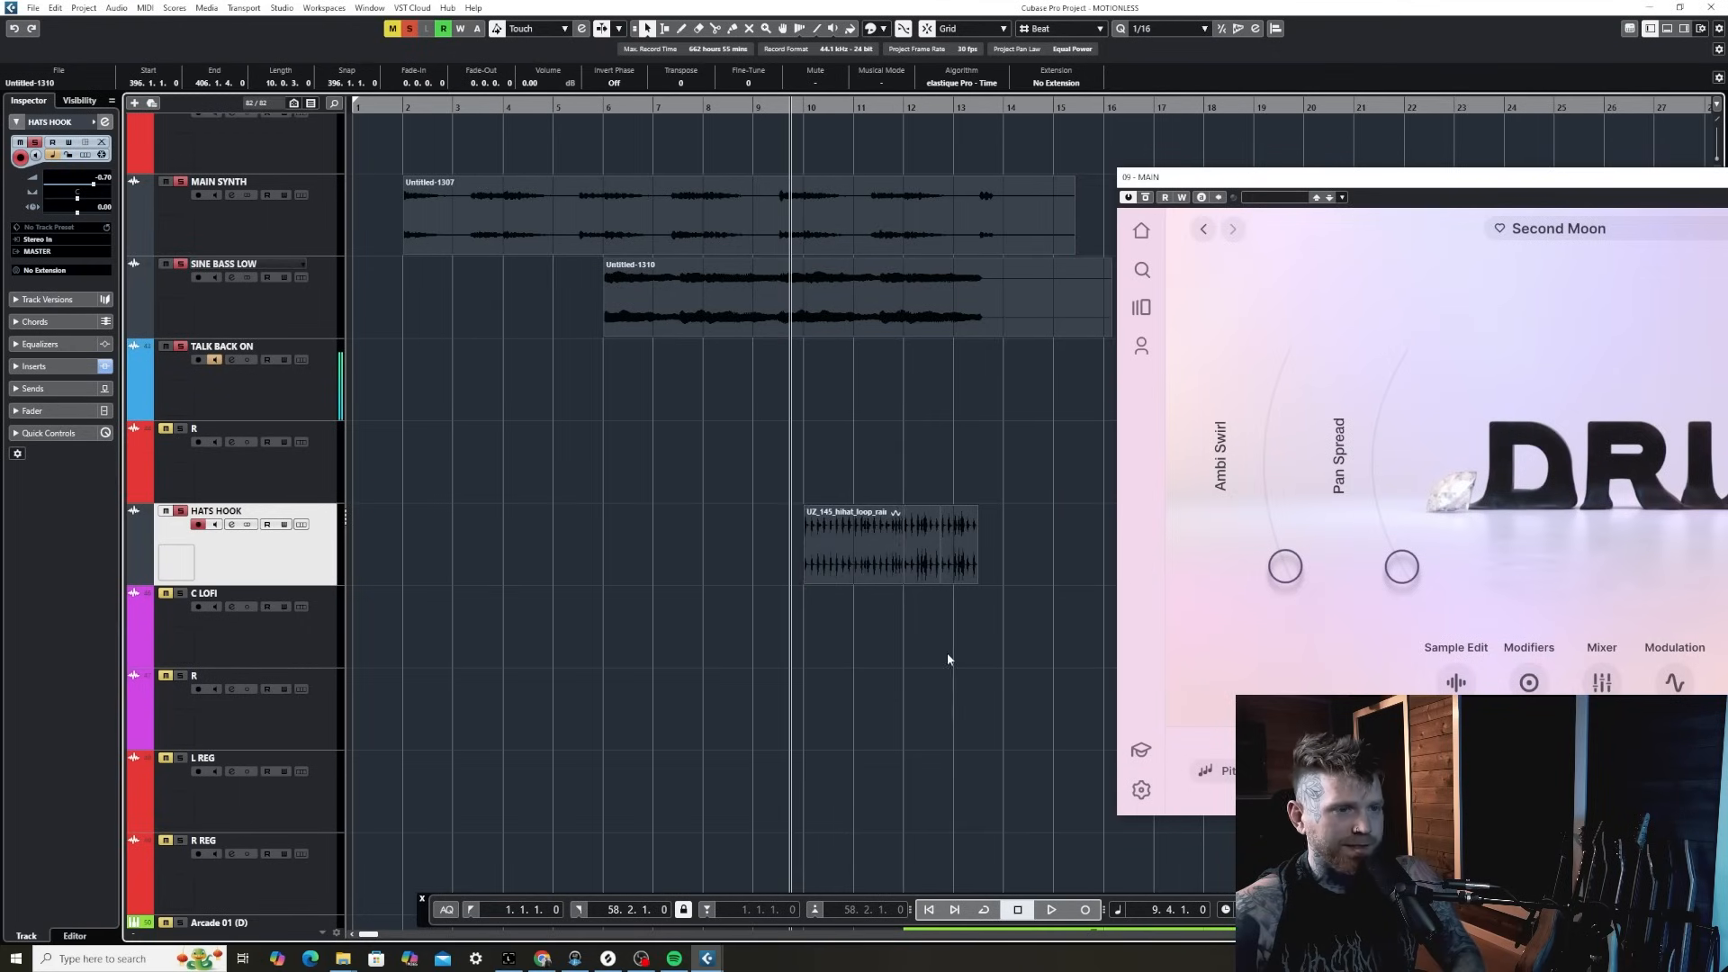
pyautogui.click(771, 109)
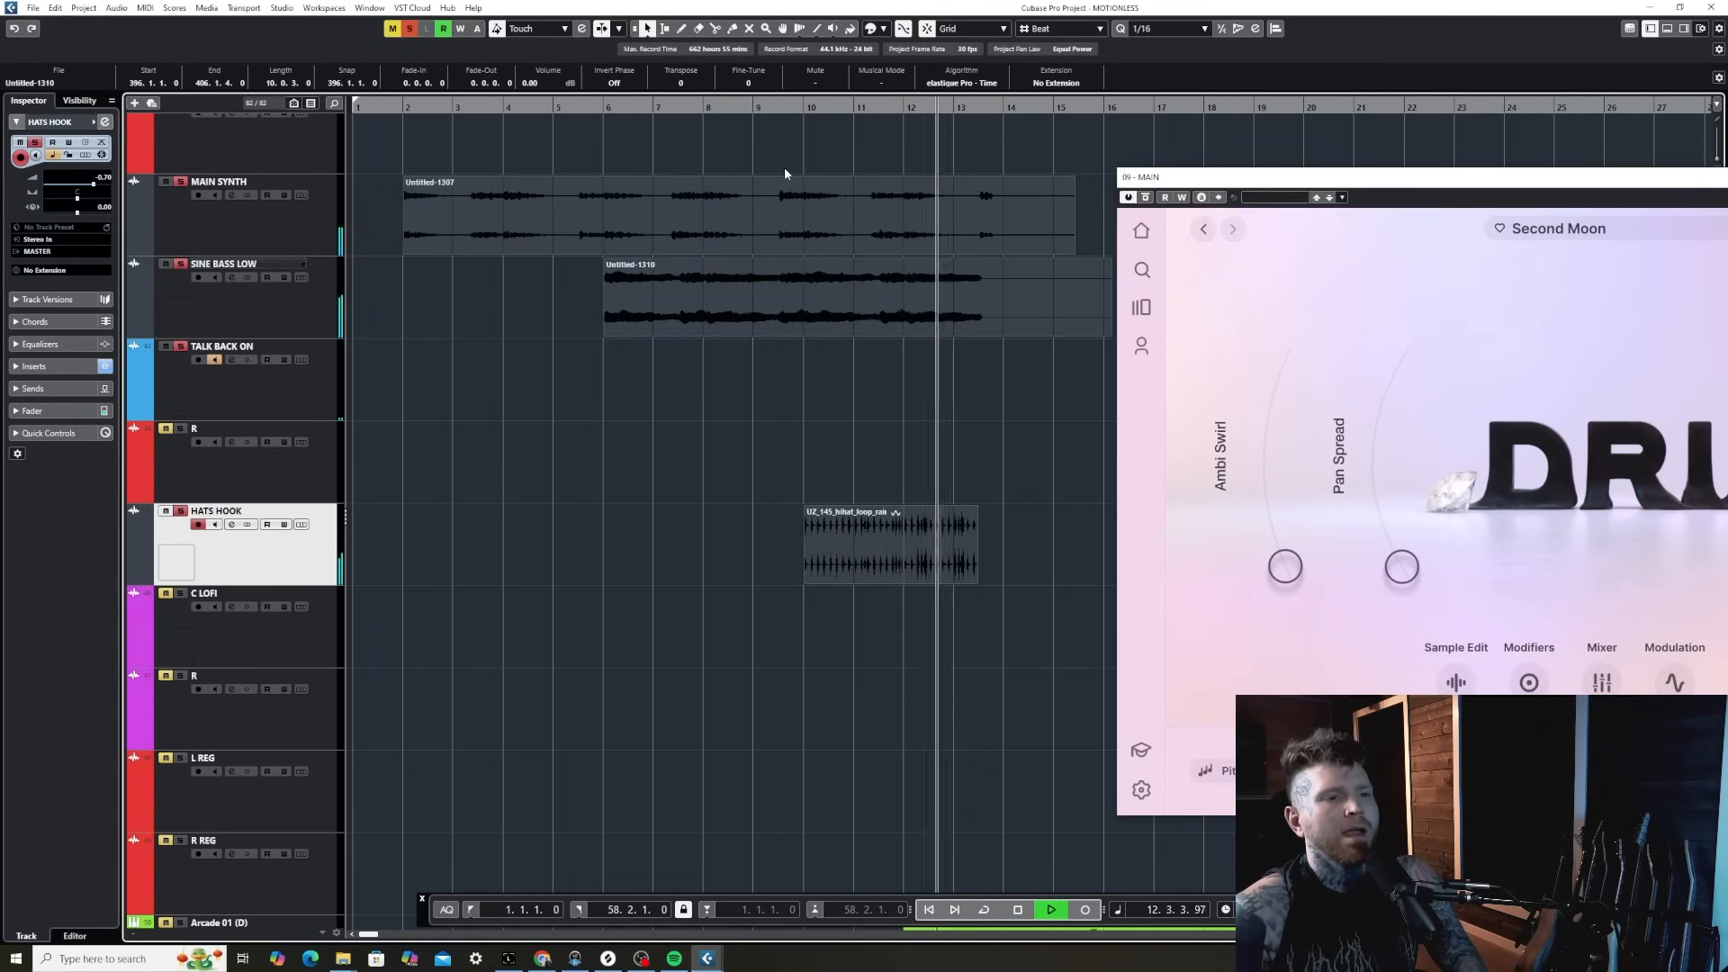
pyautogui.press('space')
# - Examine the edited end of the HATS HOOK hi-hat loop and replay it from bar 12
pyautogui.press('h')
pyautogui.press('h')
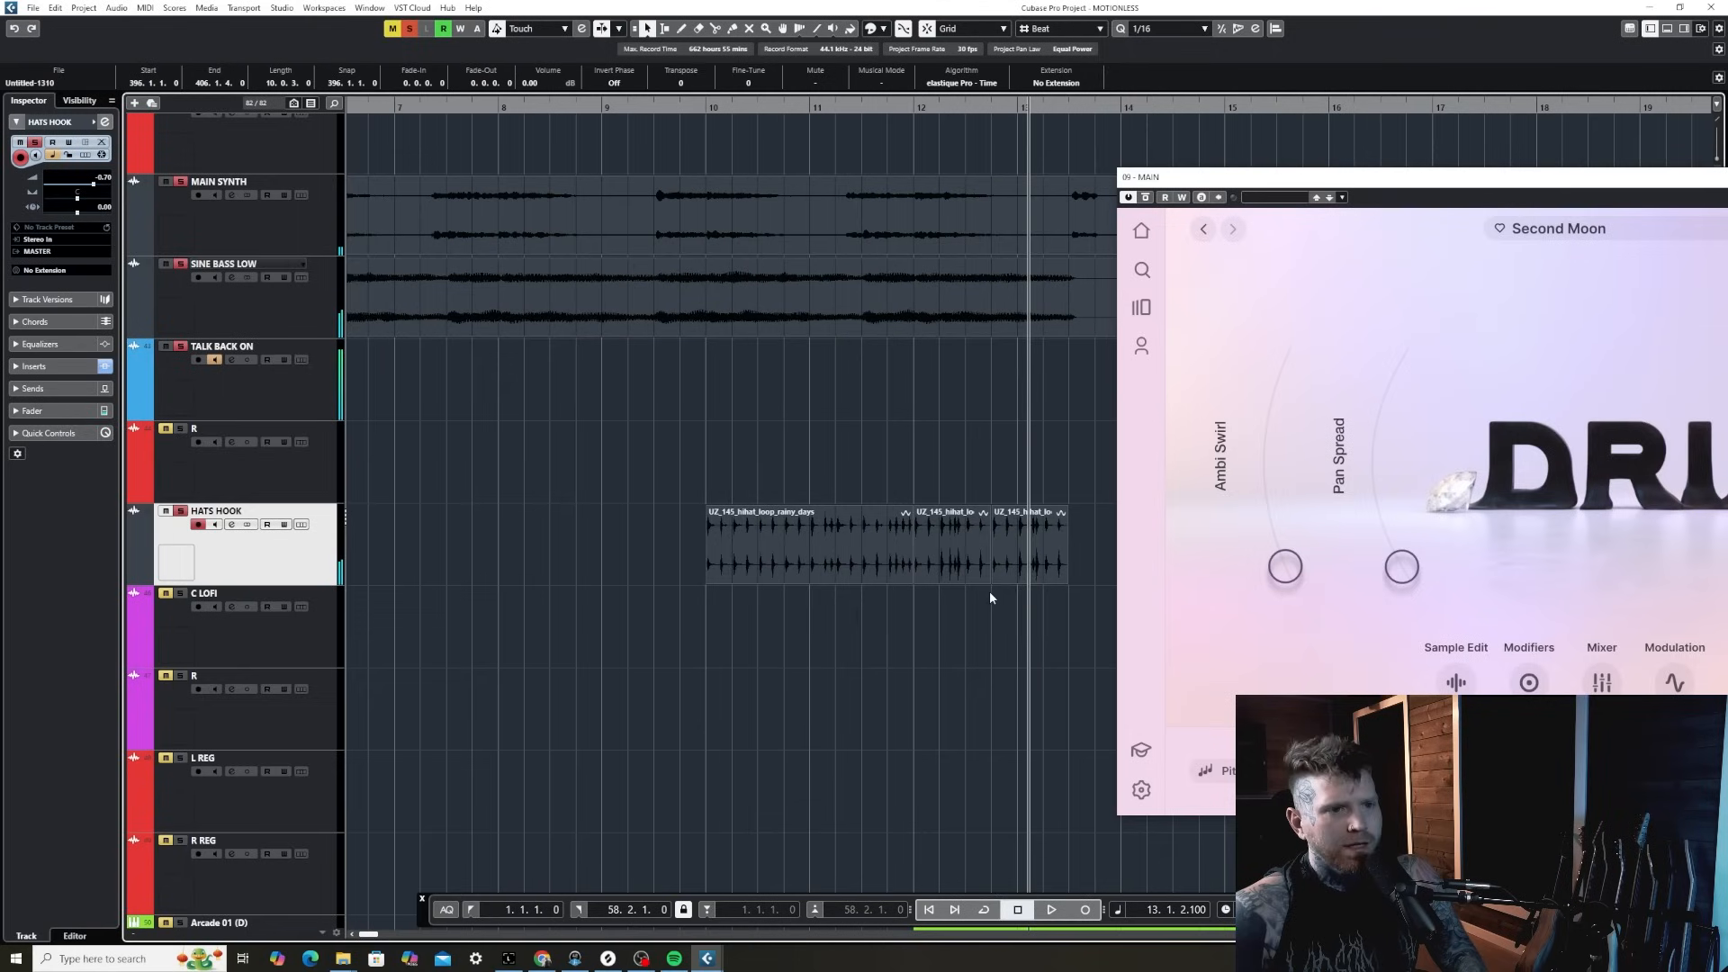
pyautogui.press('h')
pyautogui.press('h')
pyautogui.press('g')
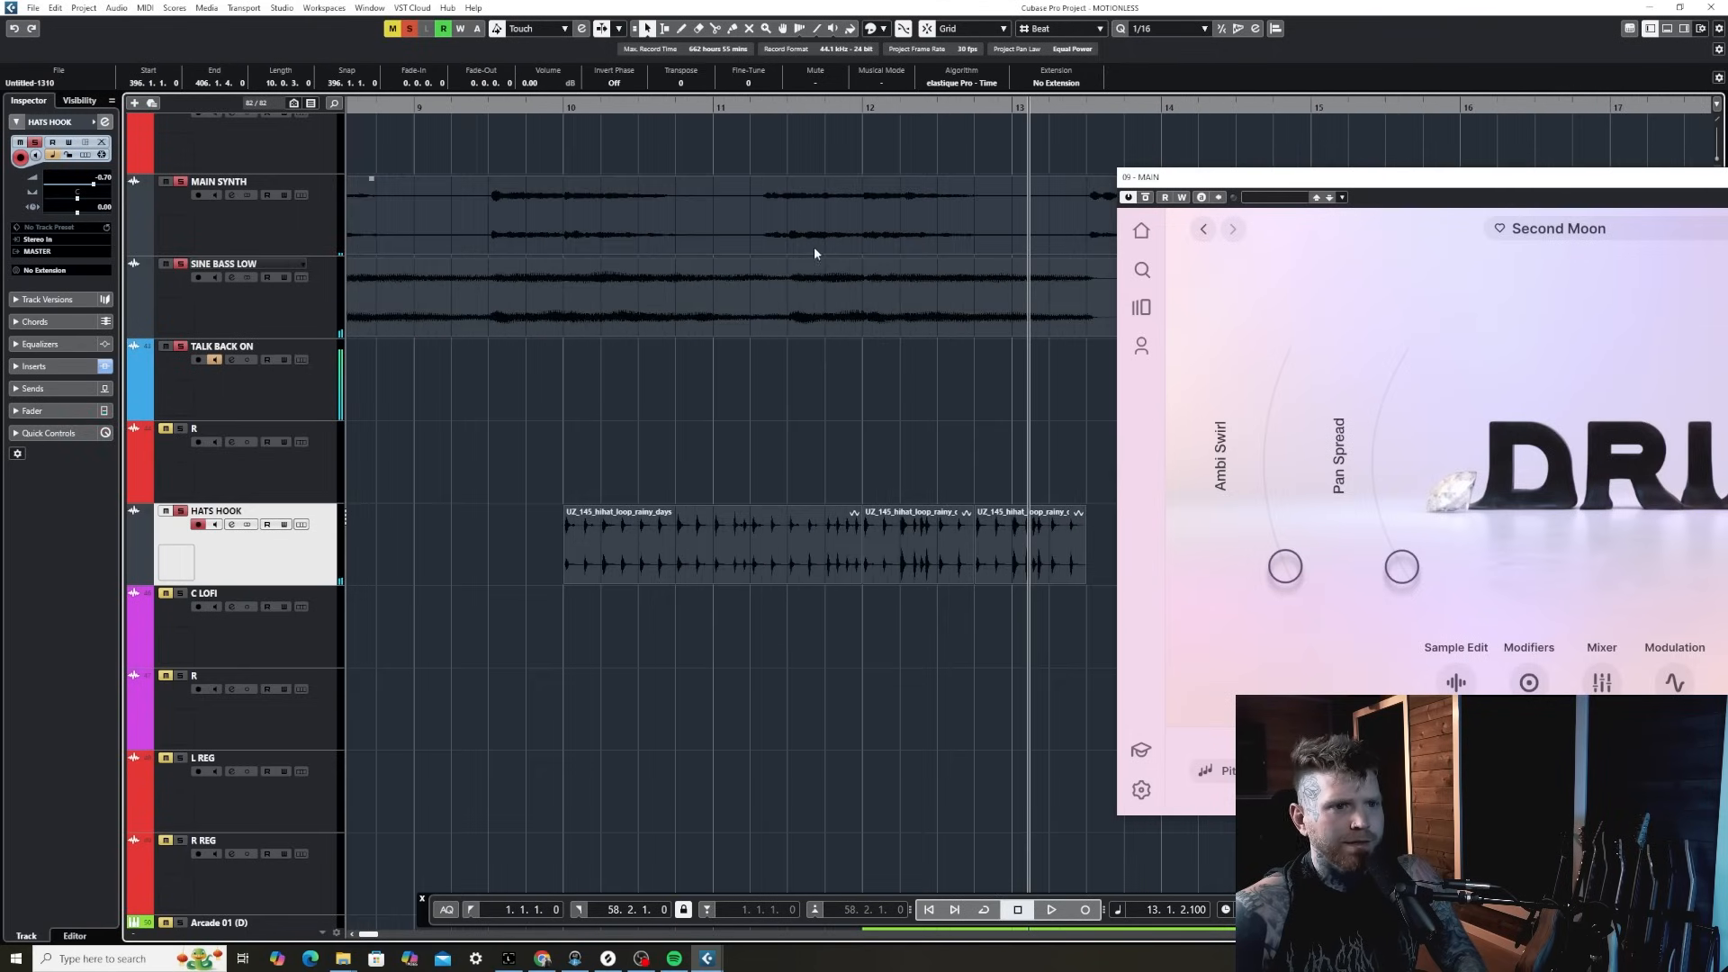
pyautogui.click(867, 113)
pyautogui.press('g')
pyautogui.press('space')
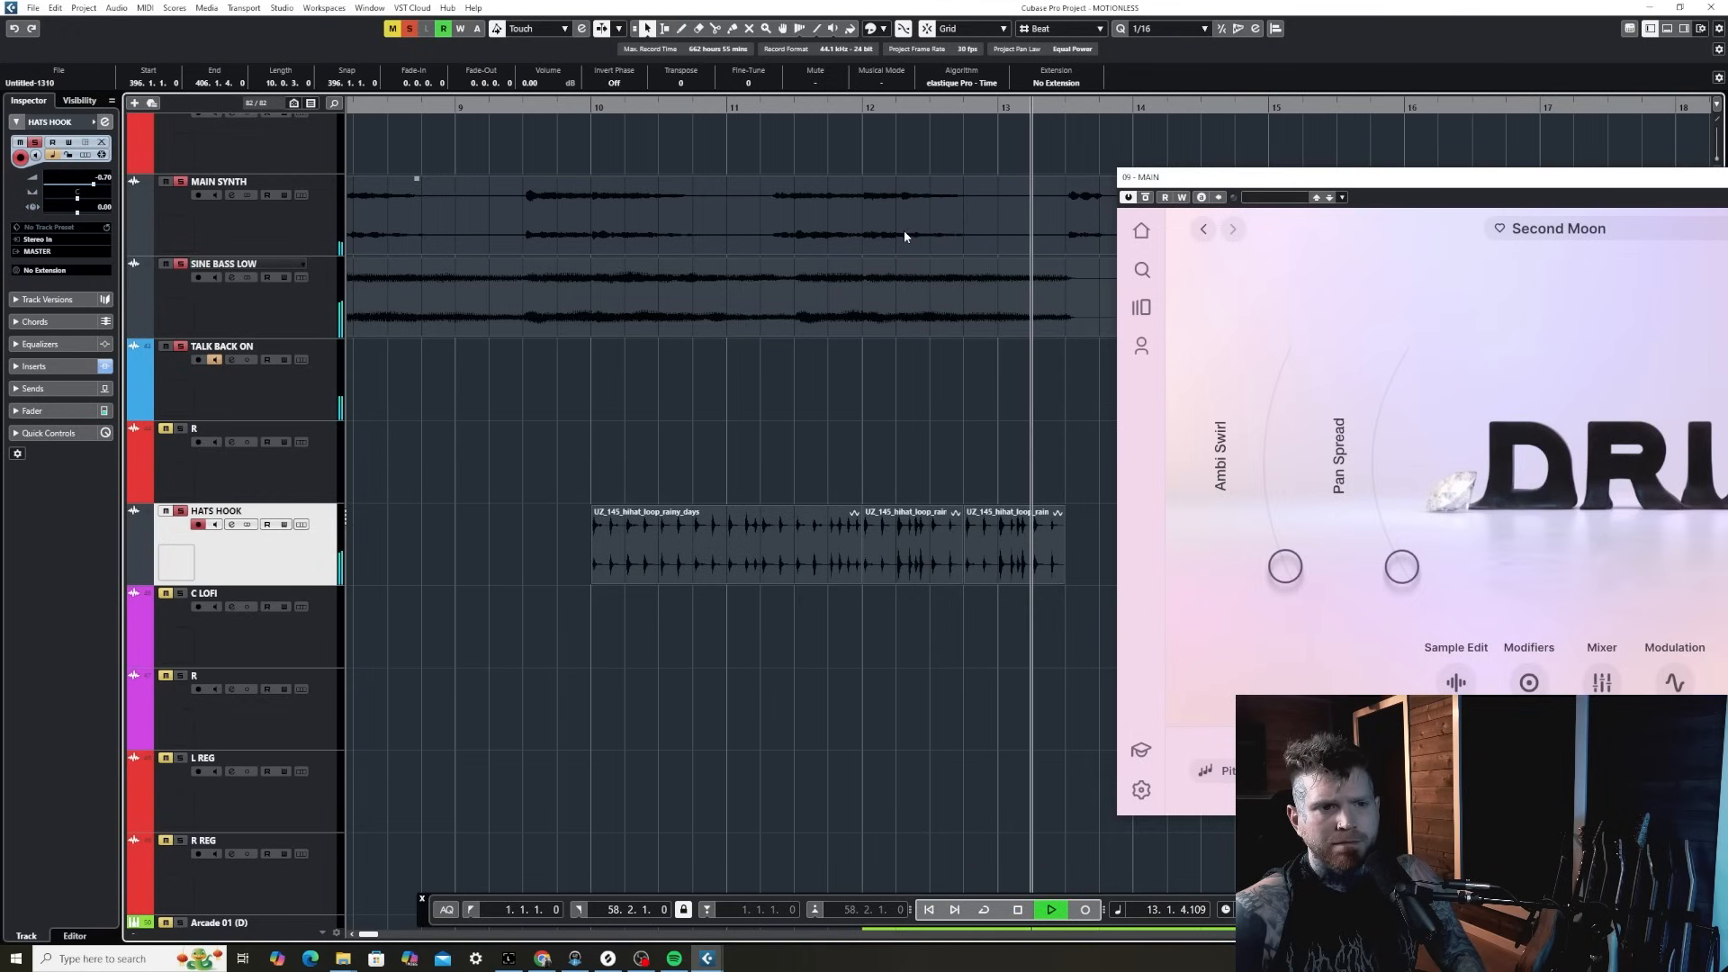
pyautogui.press('g')
pyautogui.press('space')
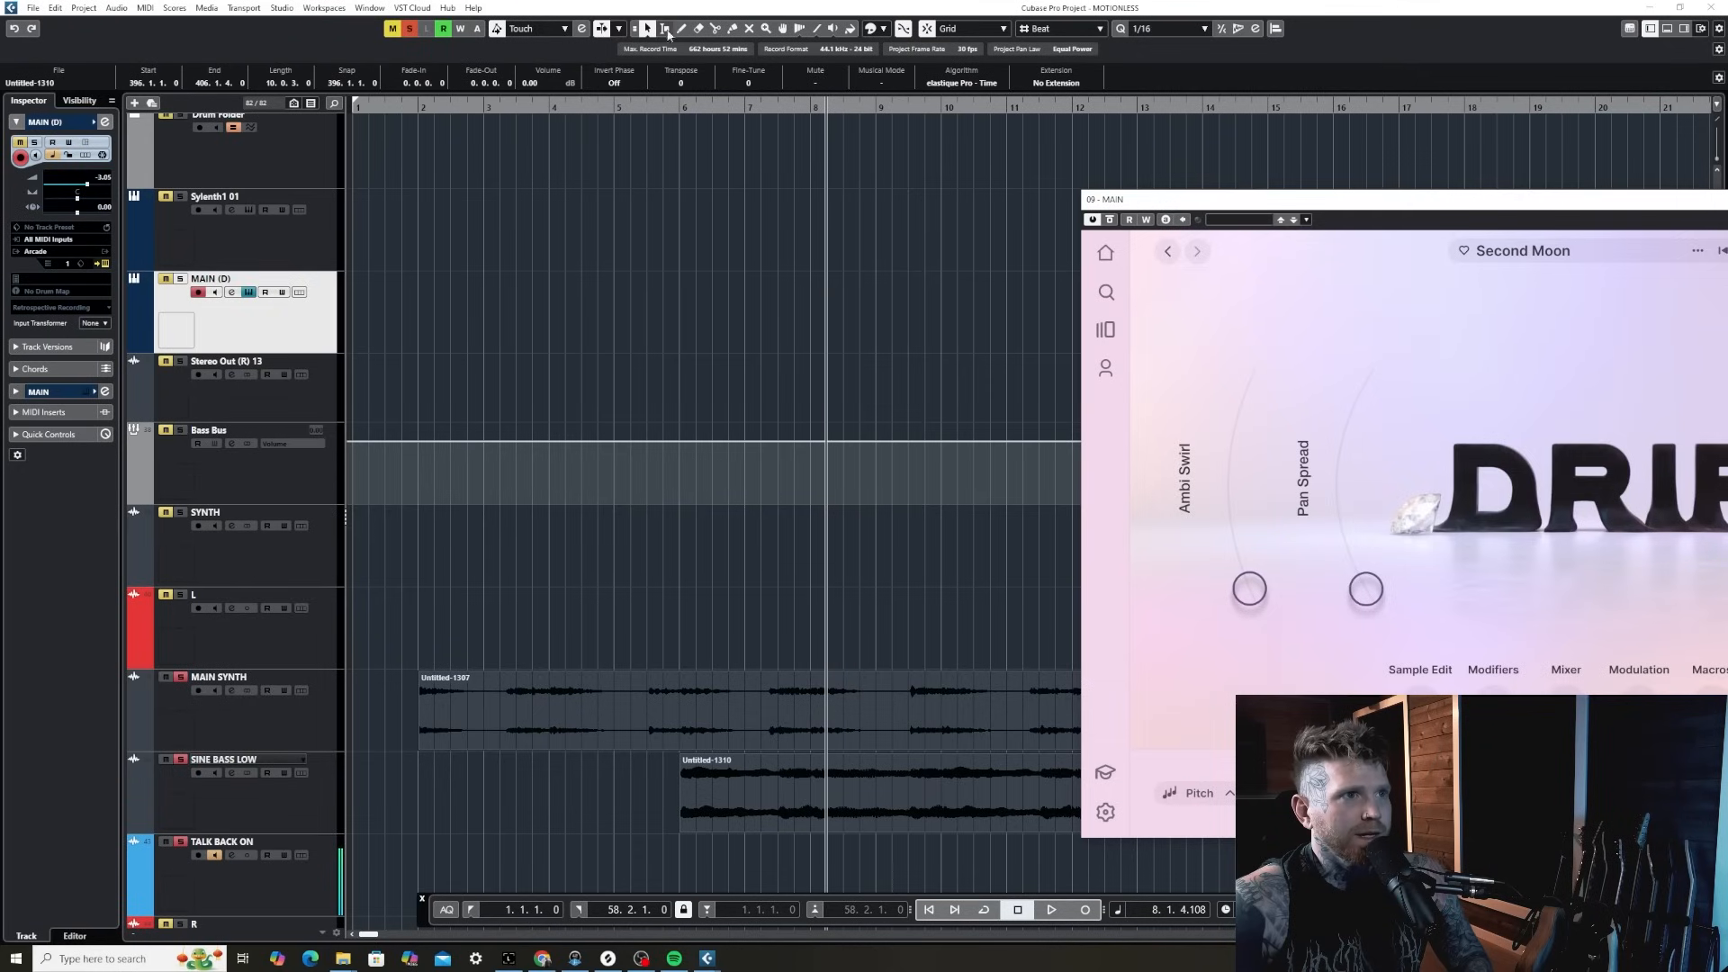
# - Solo the MAIN (D) track, draw a new seven-bar MIDI part on it and position the part to start at bar 6
pyautogui.click(180, 279)
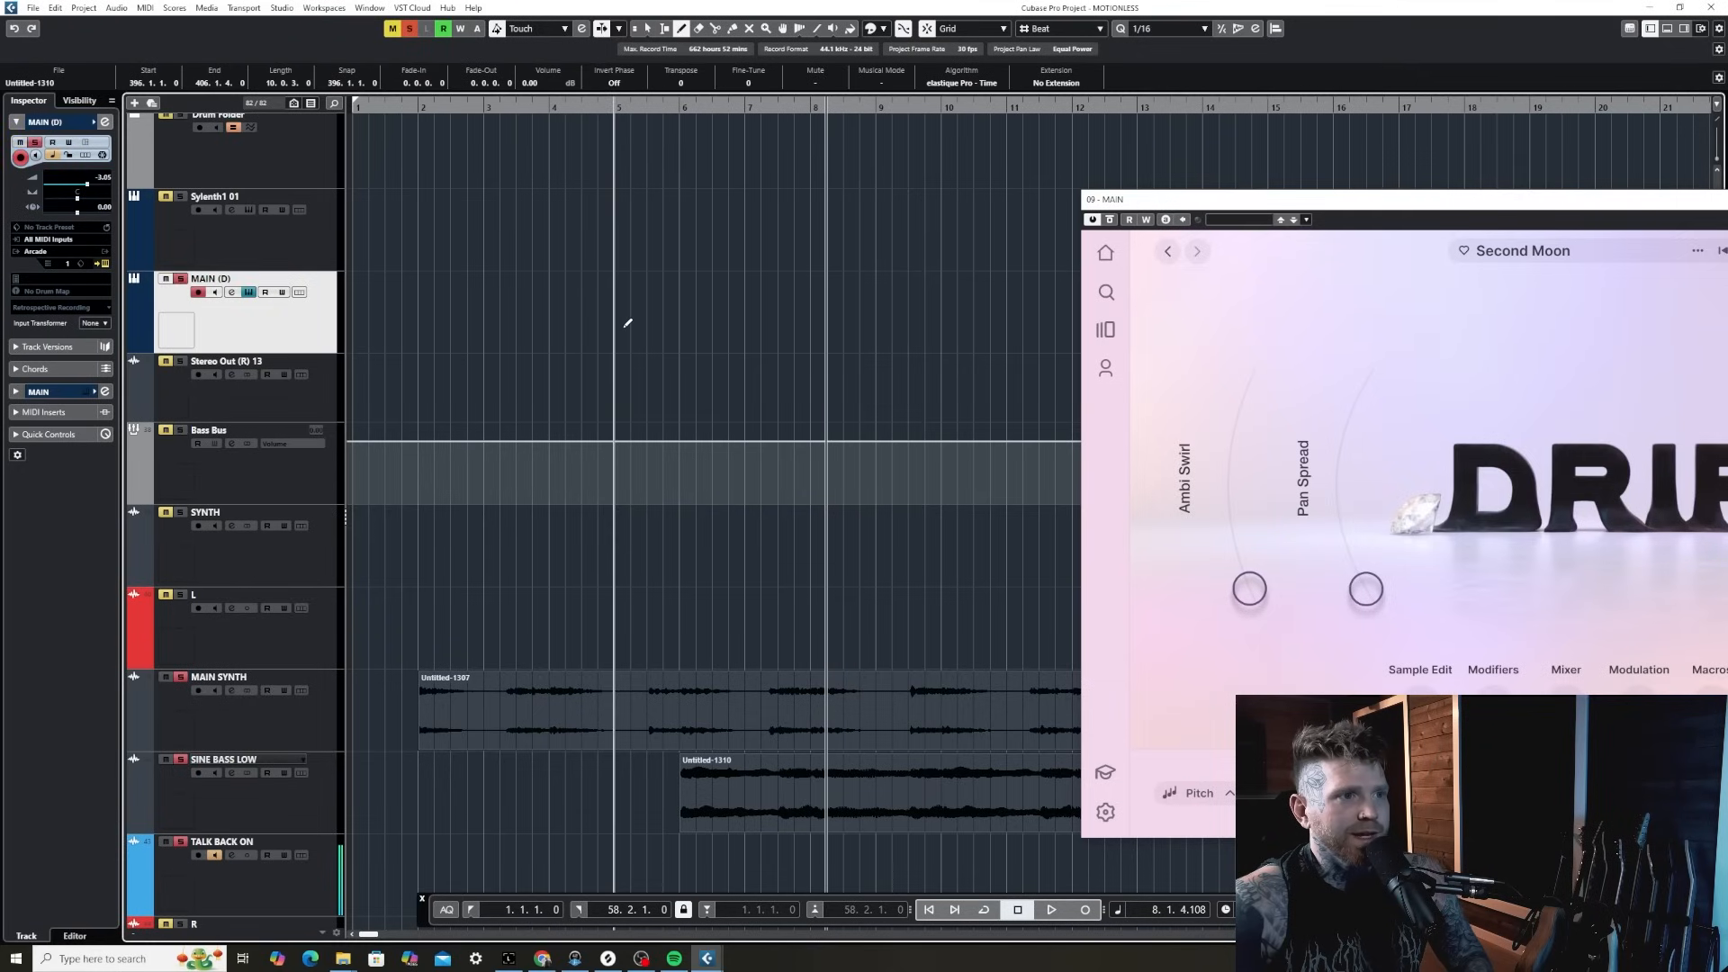
pyautogui.moveTo(627, 324); pyautogui.dragTo(1071, 321)
pyautogui.press('1')
pyautogui.moveTo(729, 322); pyautogui.dragTo(771, 317)
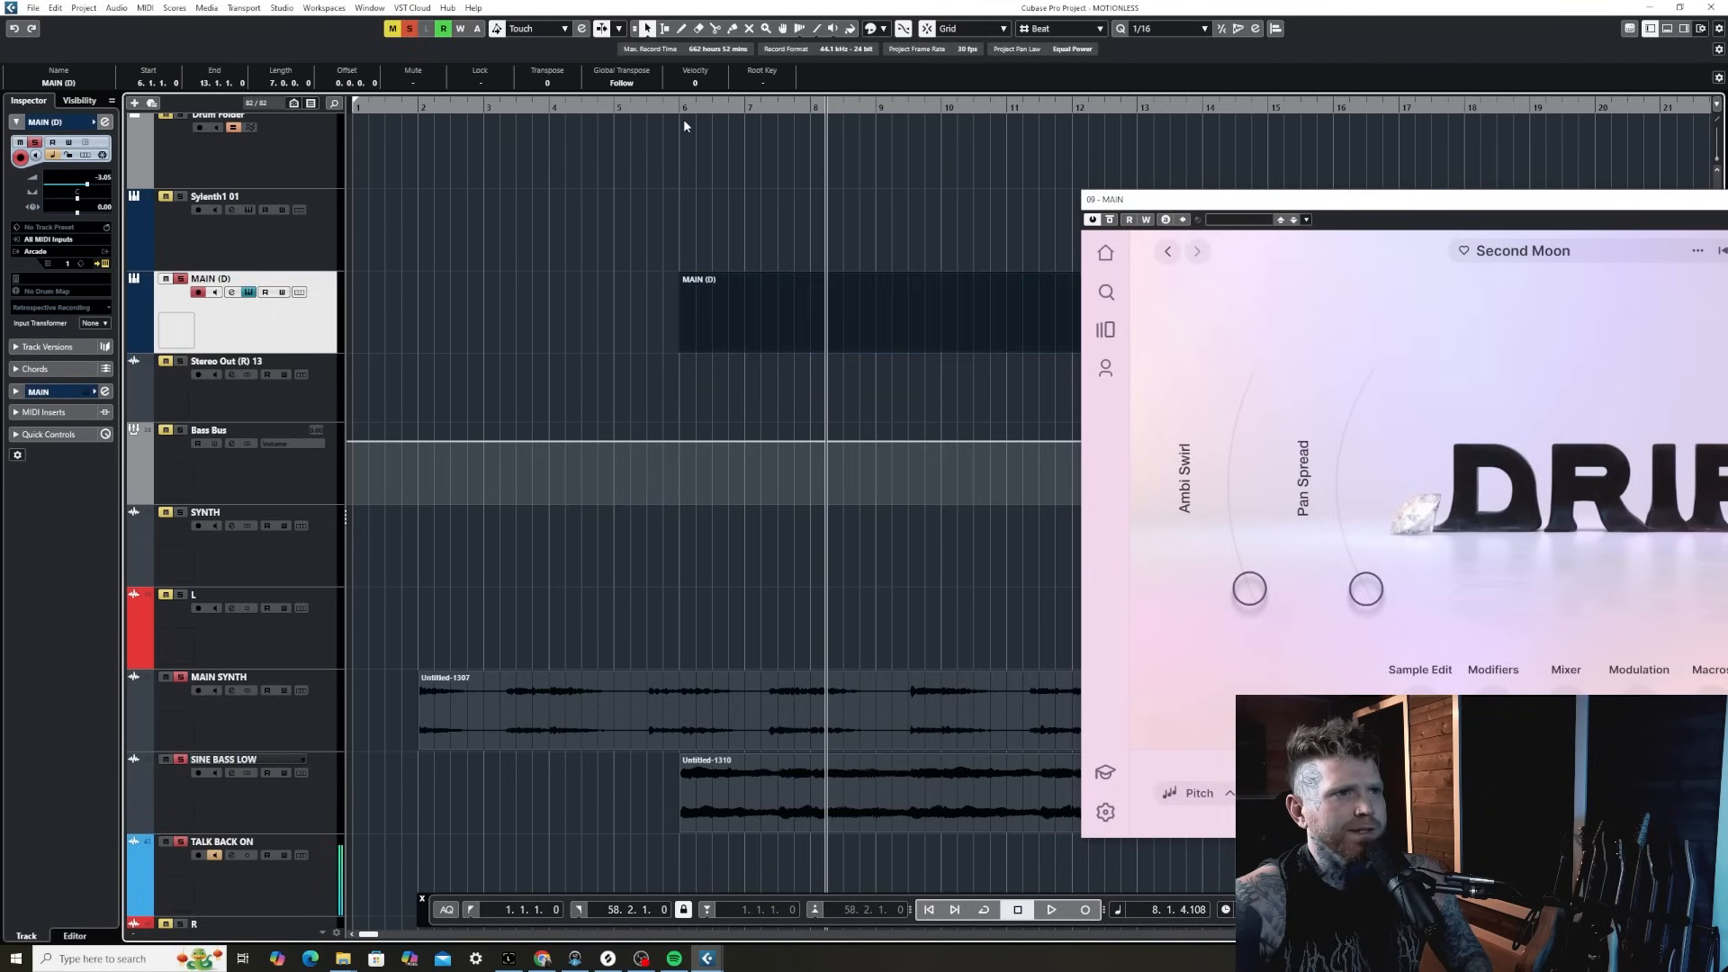
# - Open the new MAIN (D) part for editing, enter an E3 note at 6.1.1 lasting just over one bar, and play it back
pyautogui.doubleClick(771, 328)
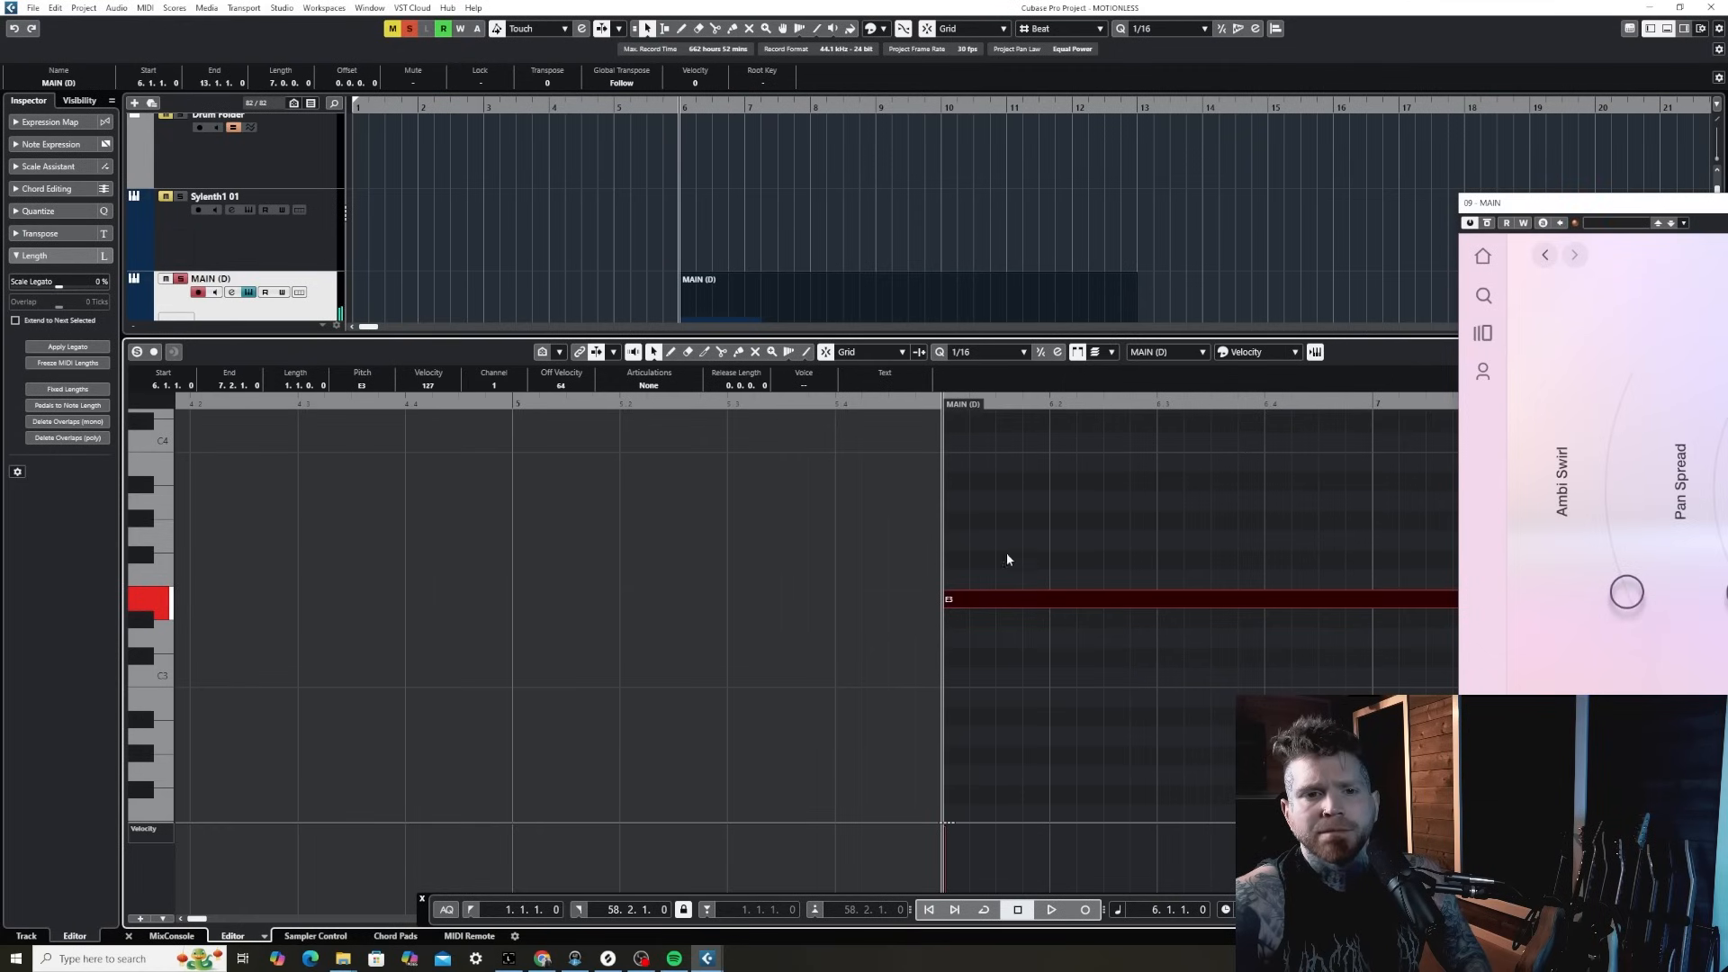
pyautogui.click(873, 407)
pyautogui.press('space')
pyautogui.press('g')
pyautogui.press('g')
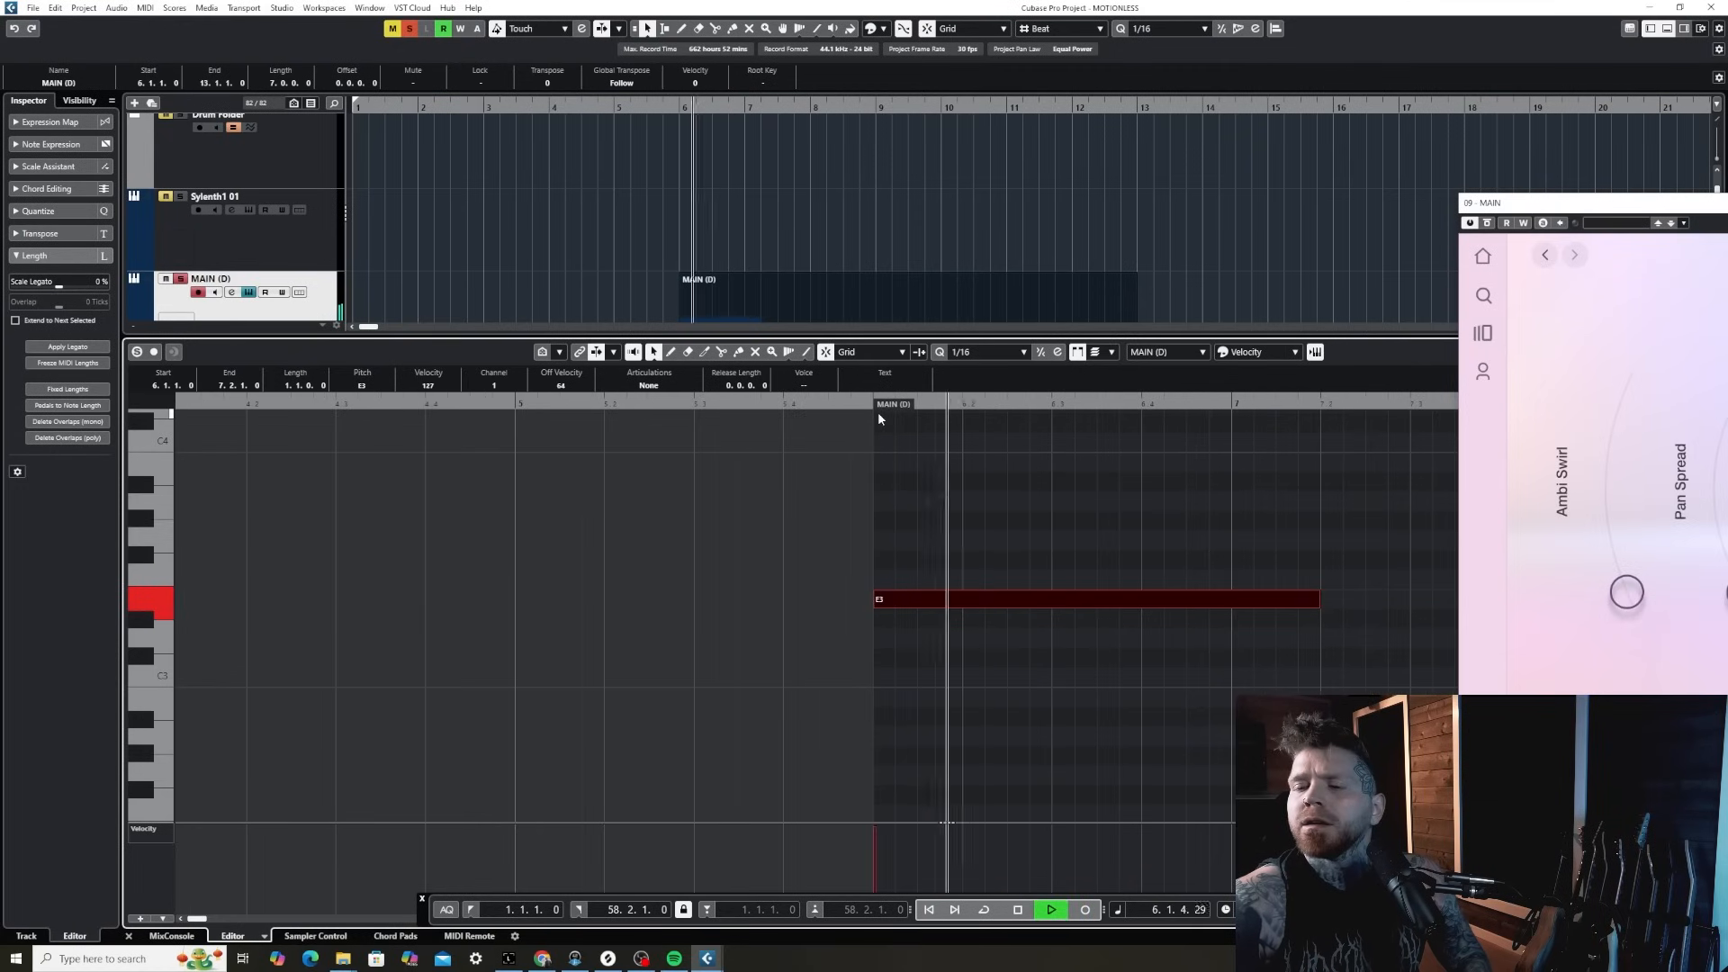
# - Extend the E3 note in the MAIN (D) part to 5.1.1 bars, ending at 11.2.2, and play it back
pyautogui.press('g')
pyautogui.press('g')
pyautogui.moveTo(976, 600); pyautogui.dragTo(1382, 599)
pyautogui.press('space')
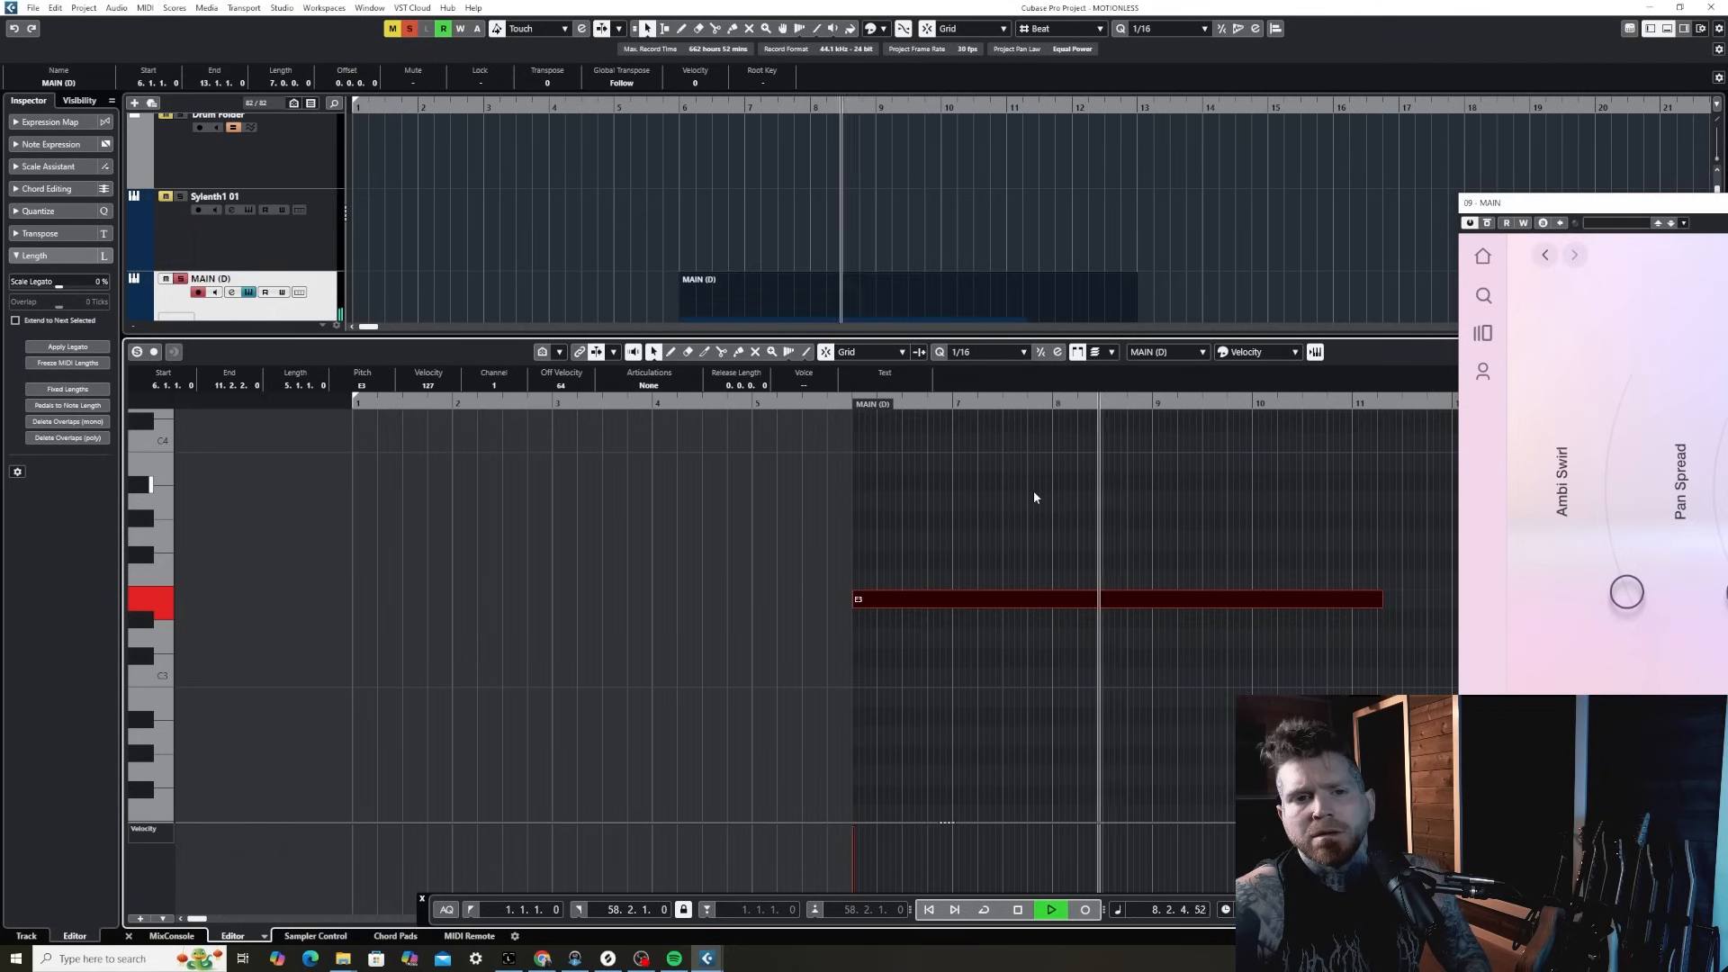
# - Stop playback and raise the Ambi Swirl amount of the Second Moon sound in the MAIN synth
pyautogui.scroll(-1, 1035, 498)
pyautogui.press('space')
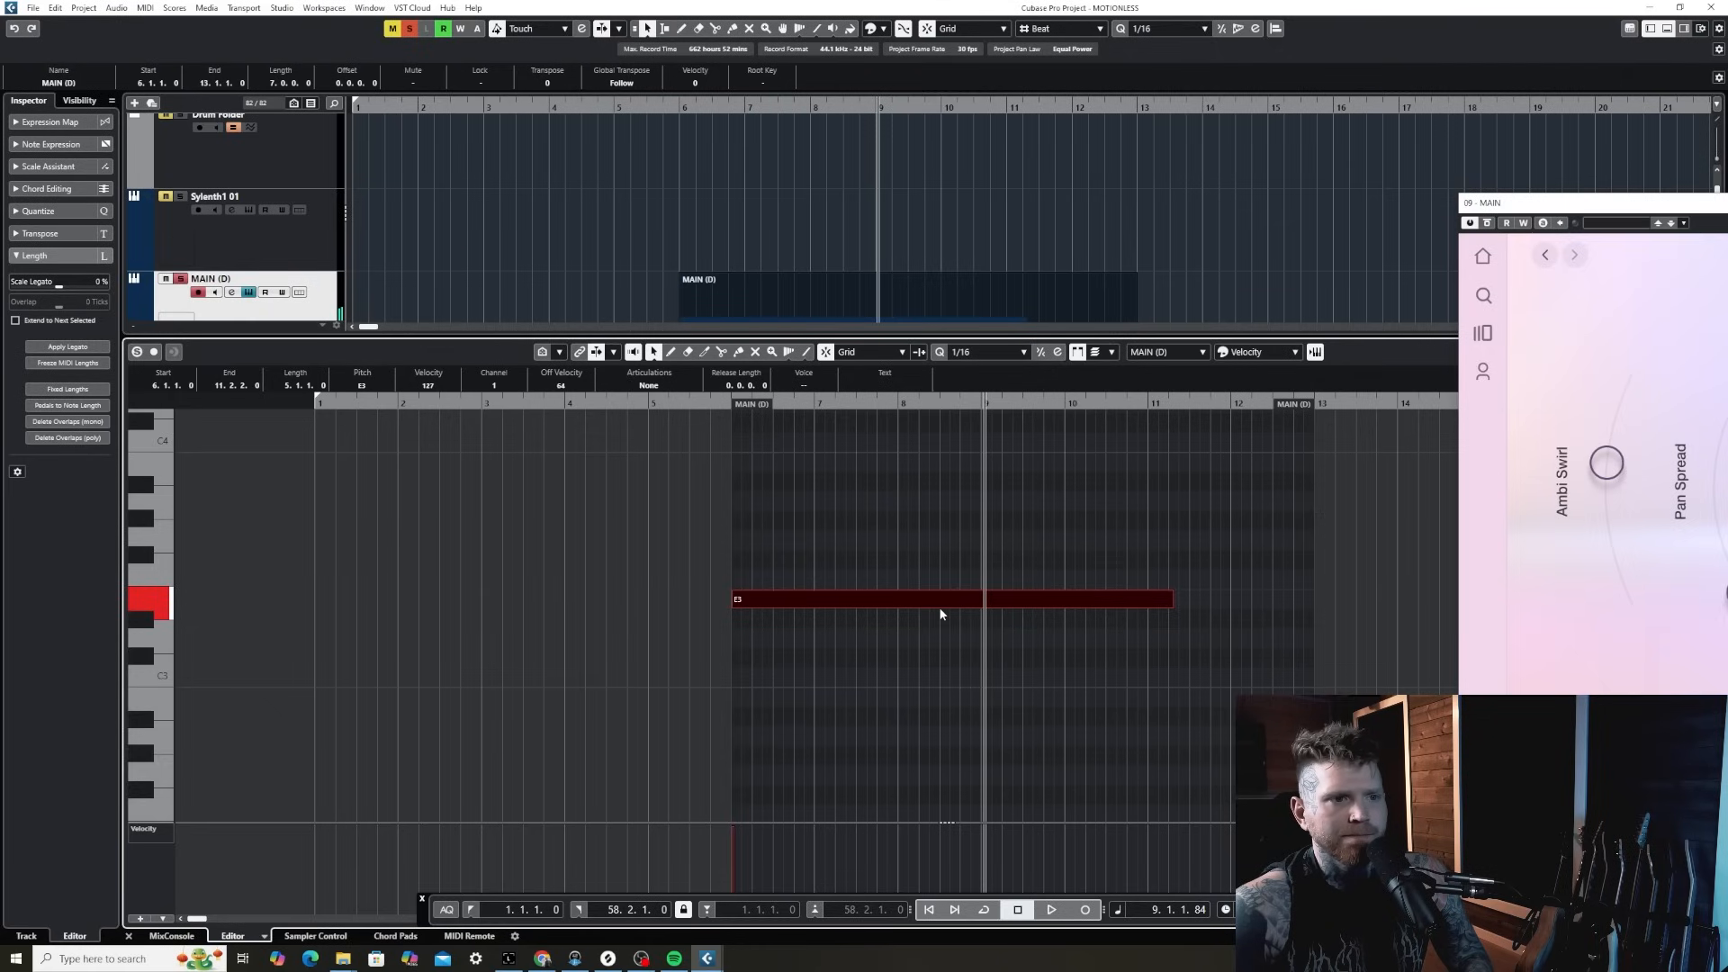
pyautogui.moveTo(1603, 504); pyautogui.dragTo(1612, 444)
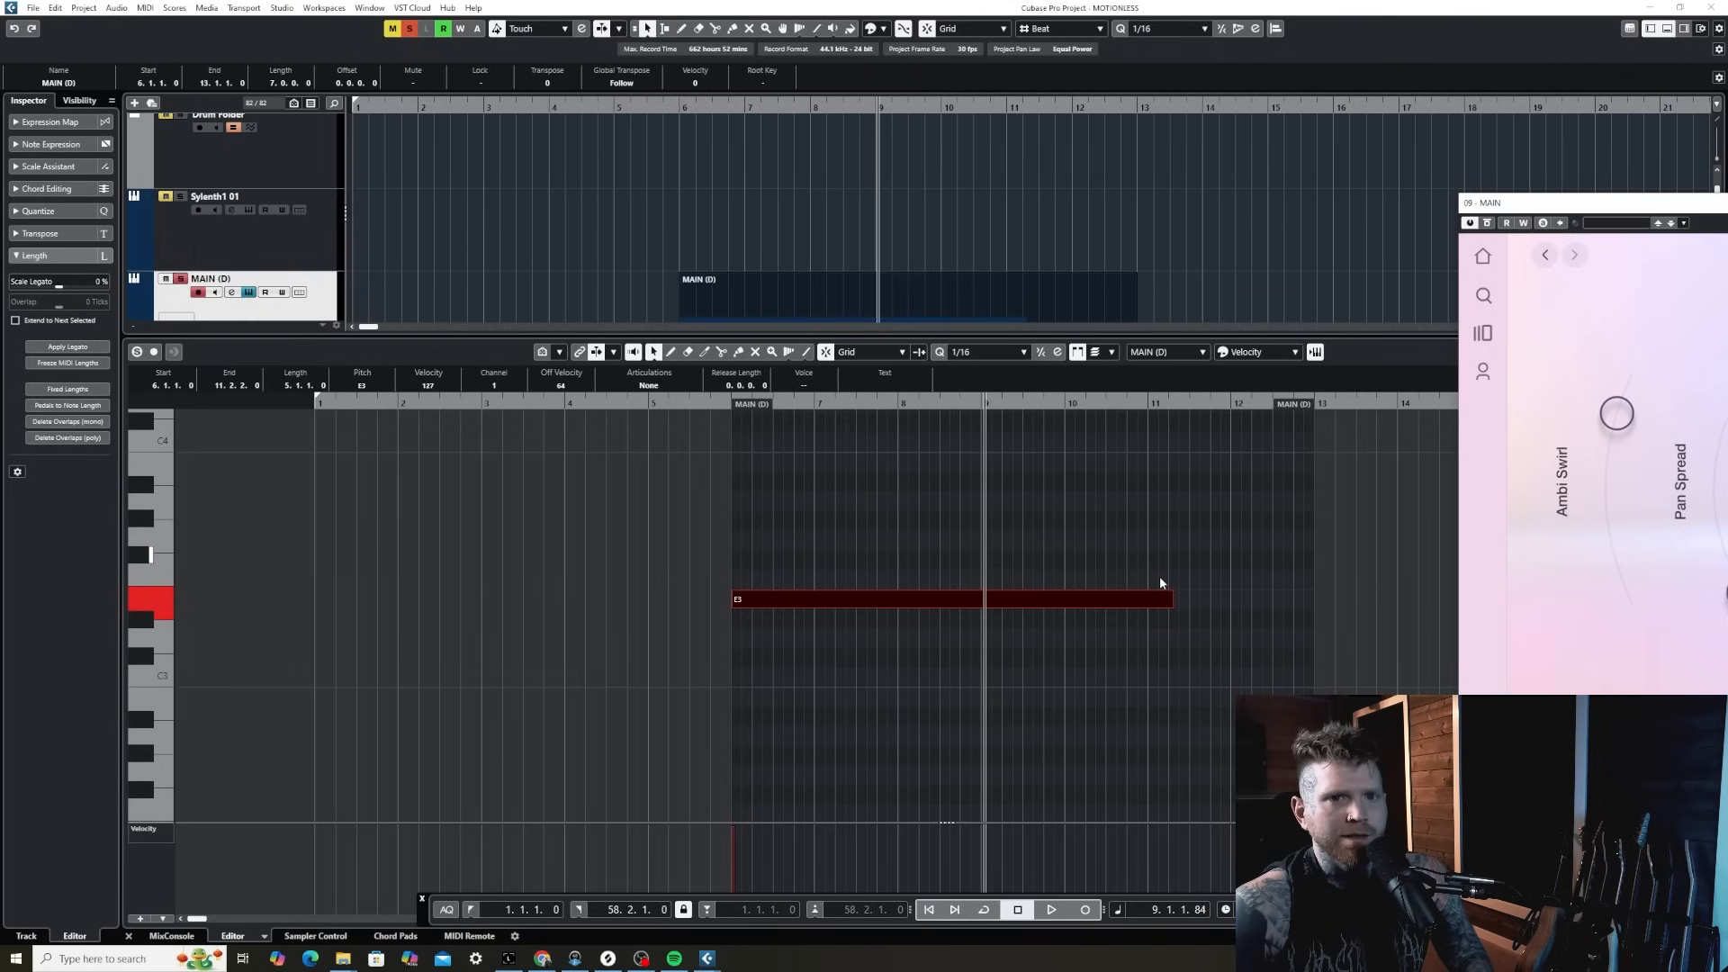
pyautogui.click(985, 601)
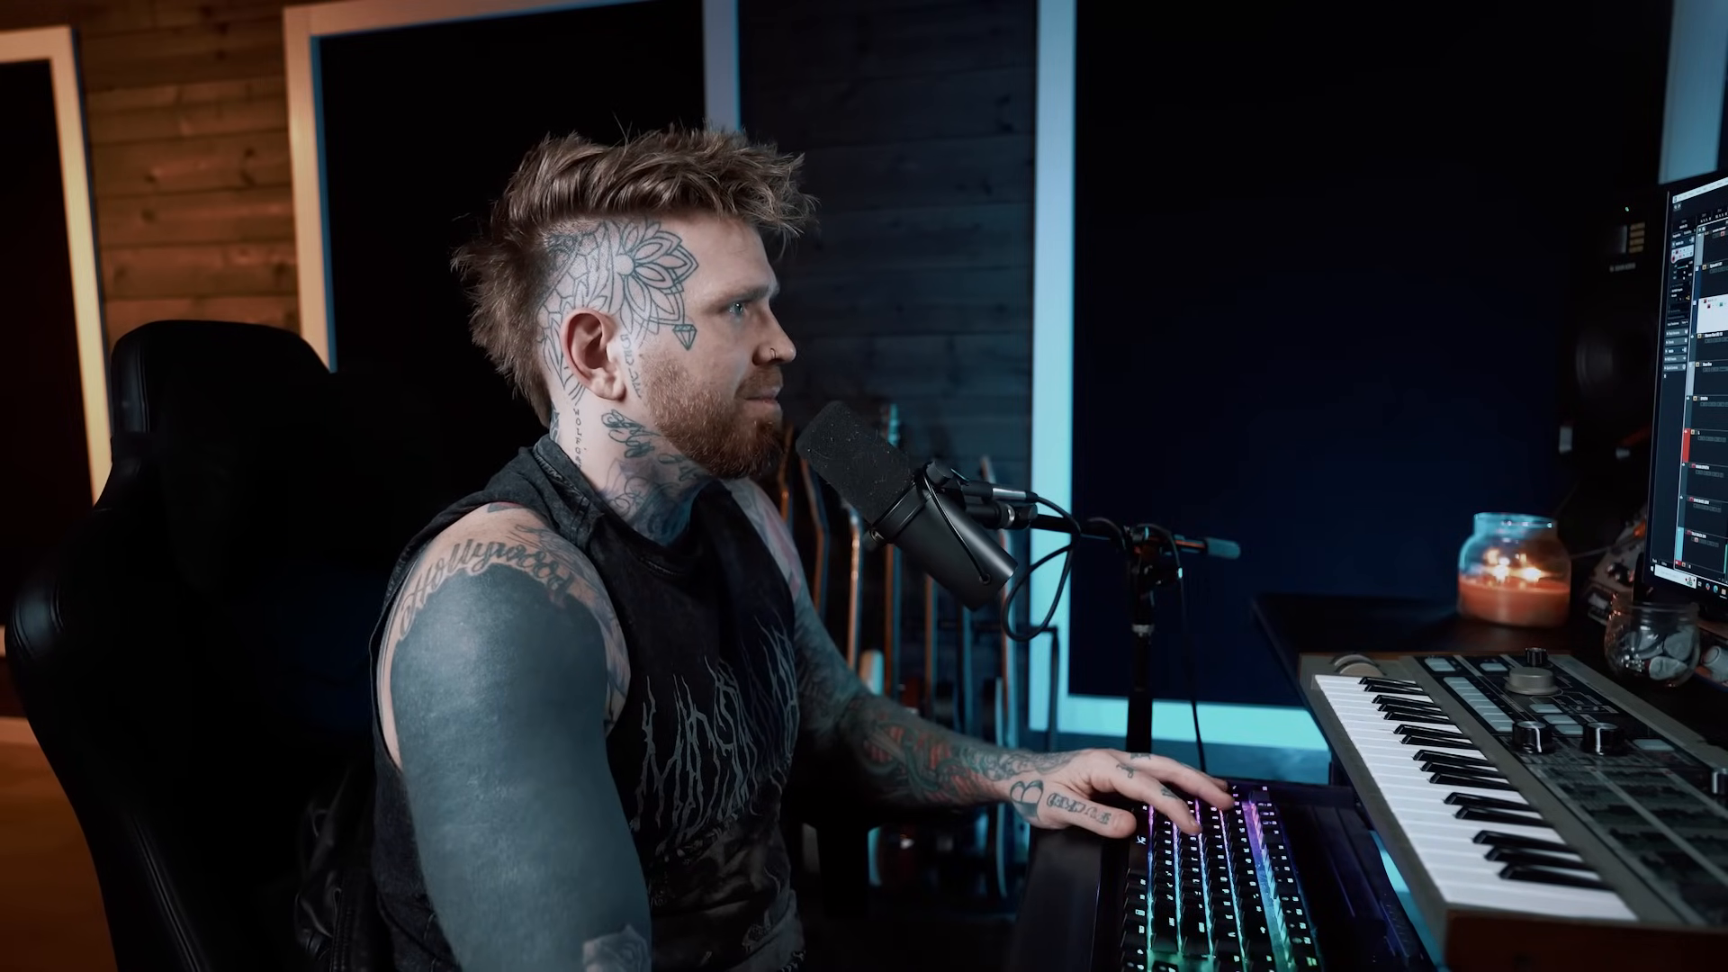
# - Play the layers from bar 6 and lower the Stereo Out (R) 06 clip's volume to -0.86 dB while listening
pyautogui.click(258, 566)
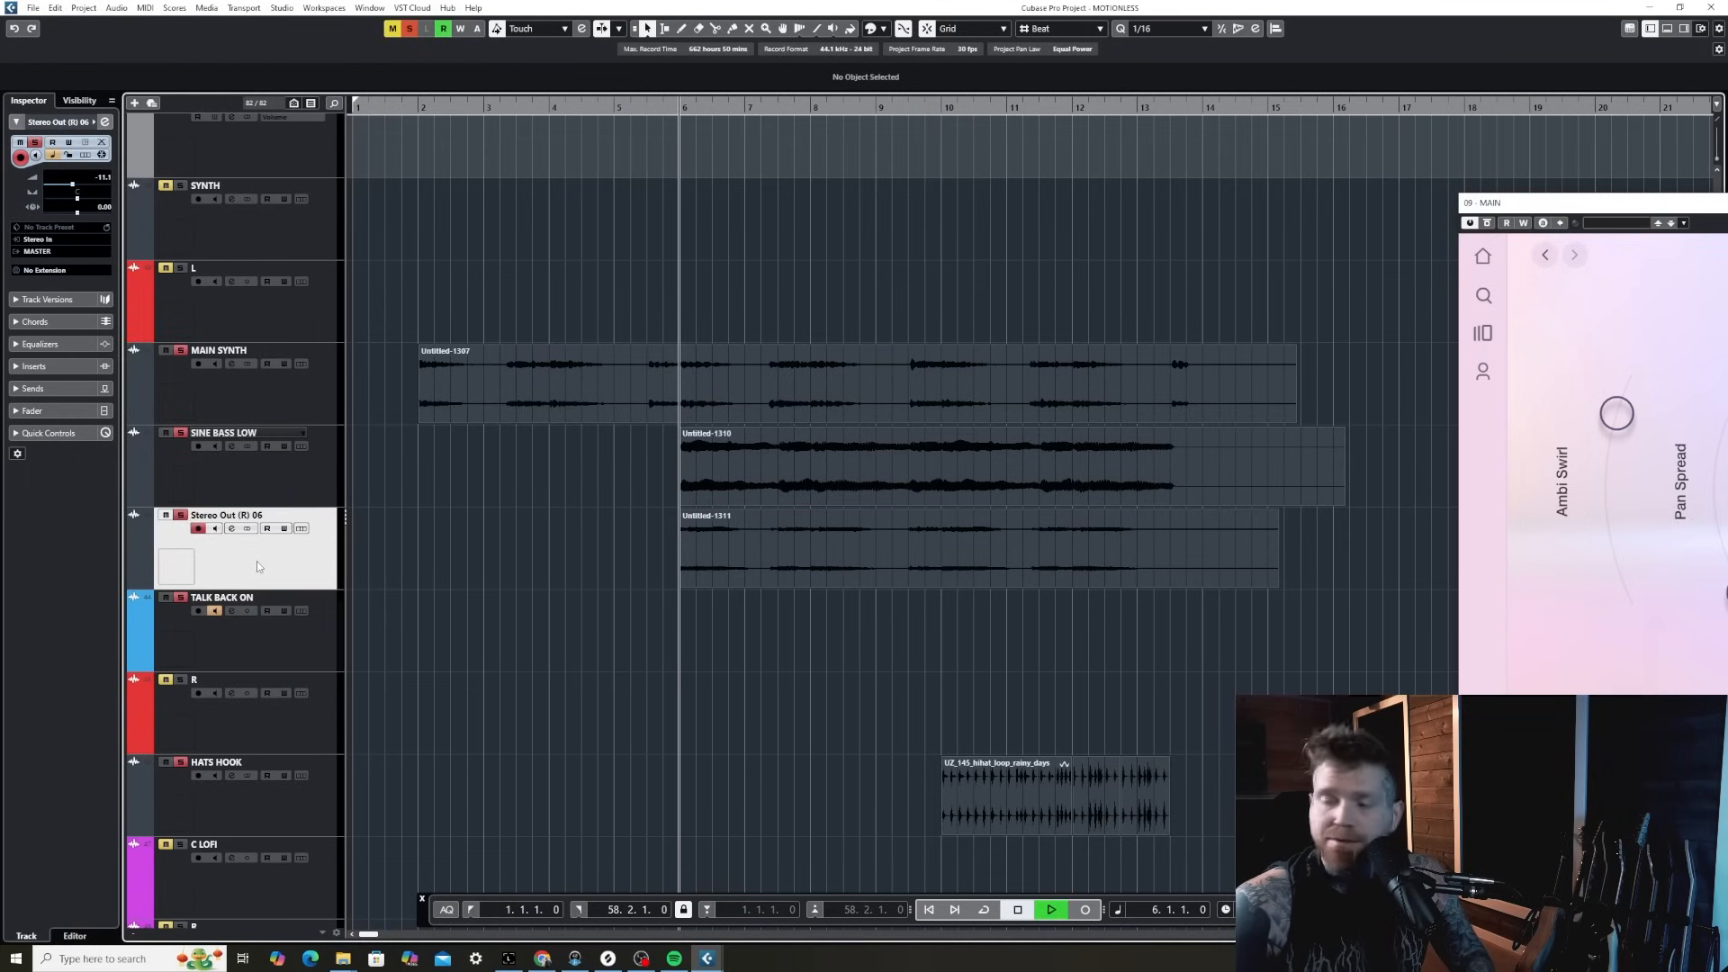
pyautogui.press('space')
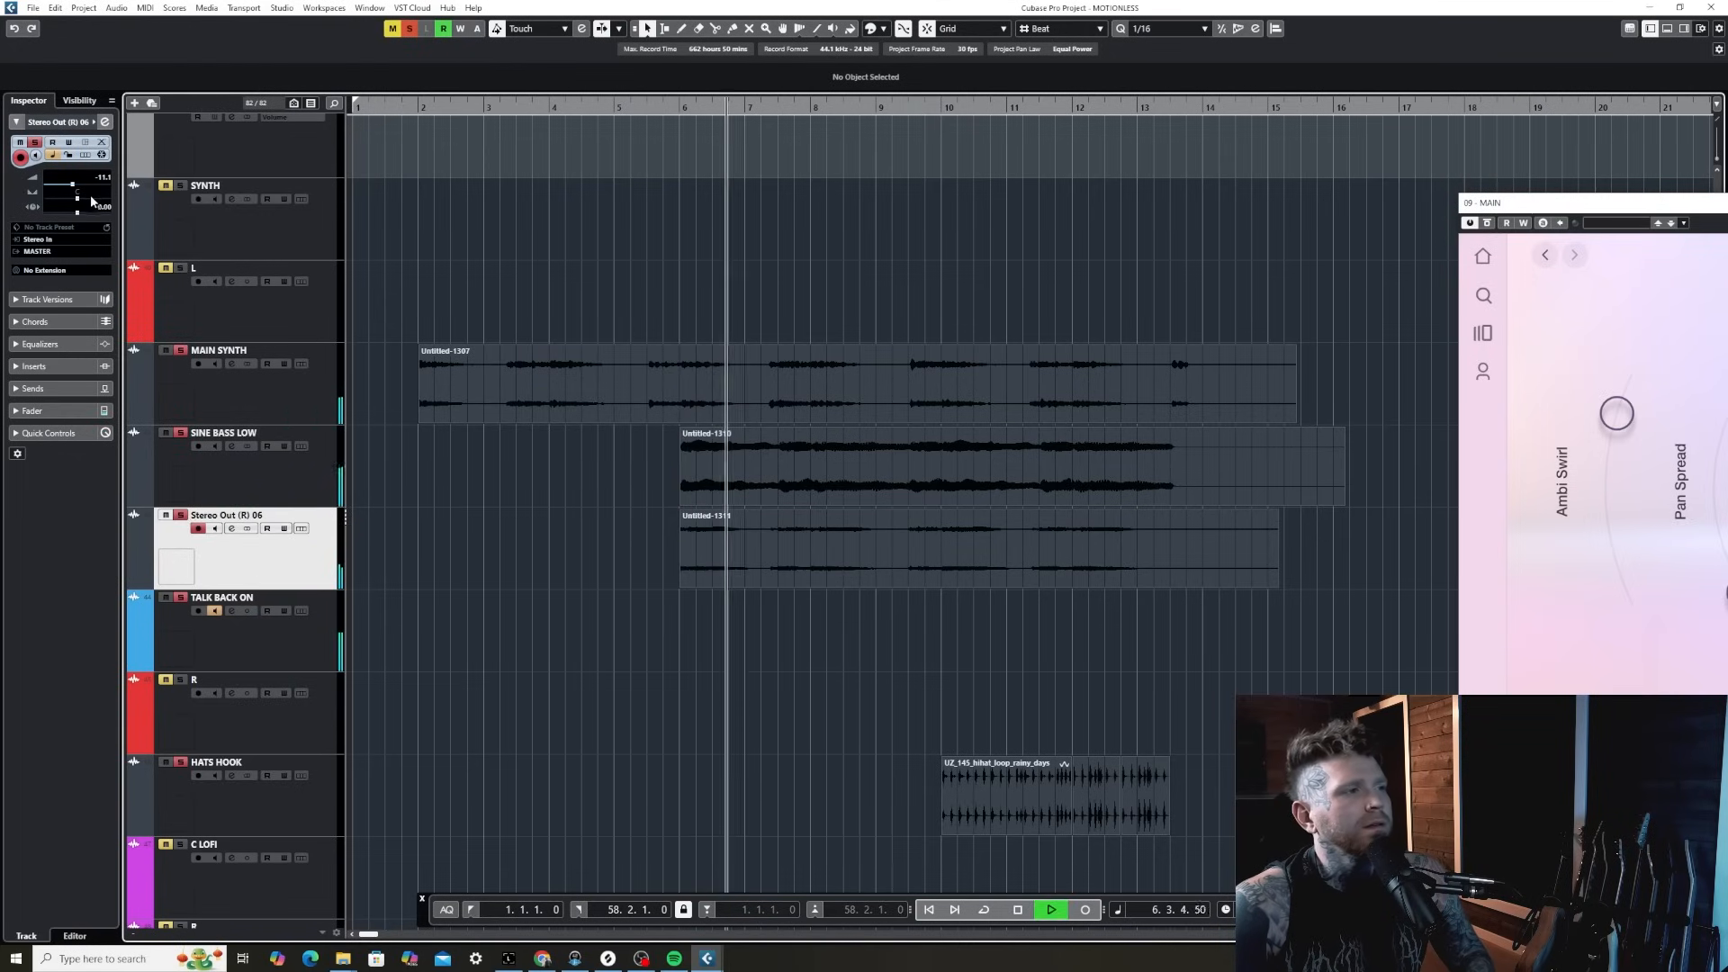
pyautogui.click(957, 548)
pyautogui.moveTo(976, 512); pyautogui.dragTo(977, 517)
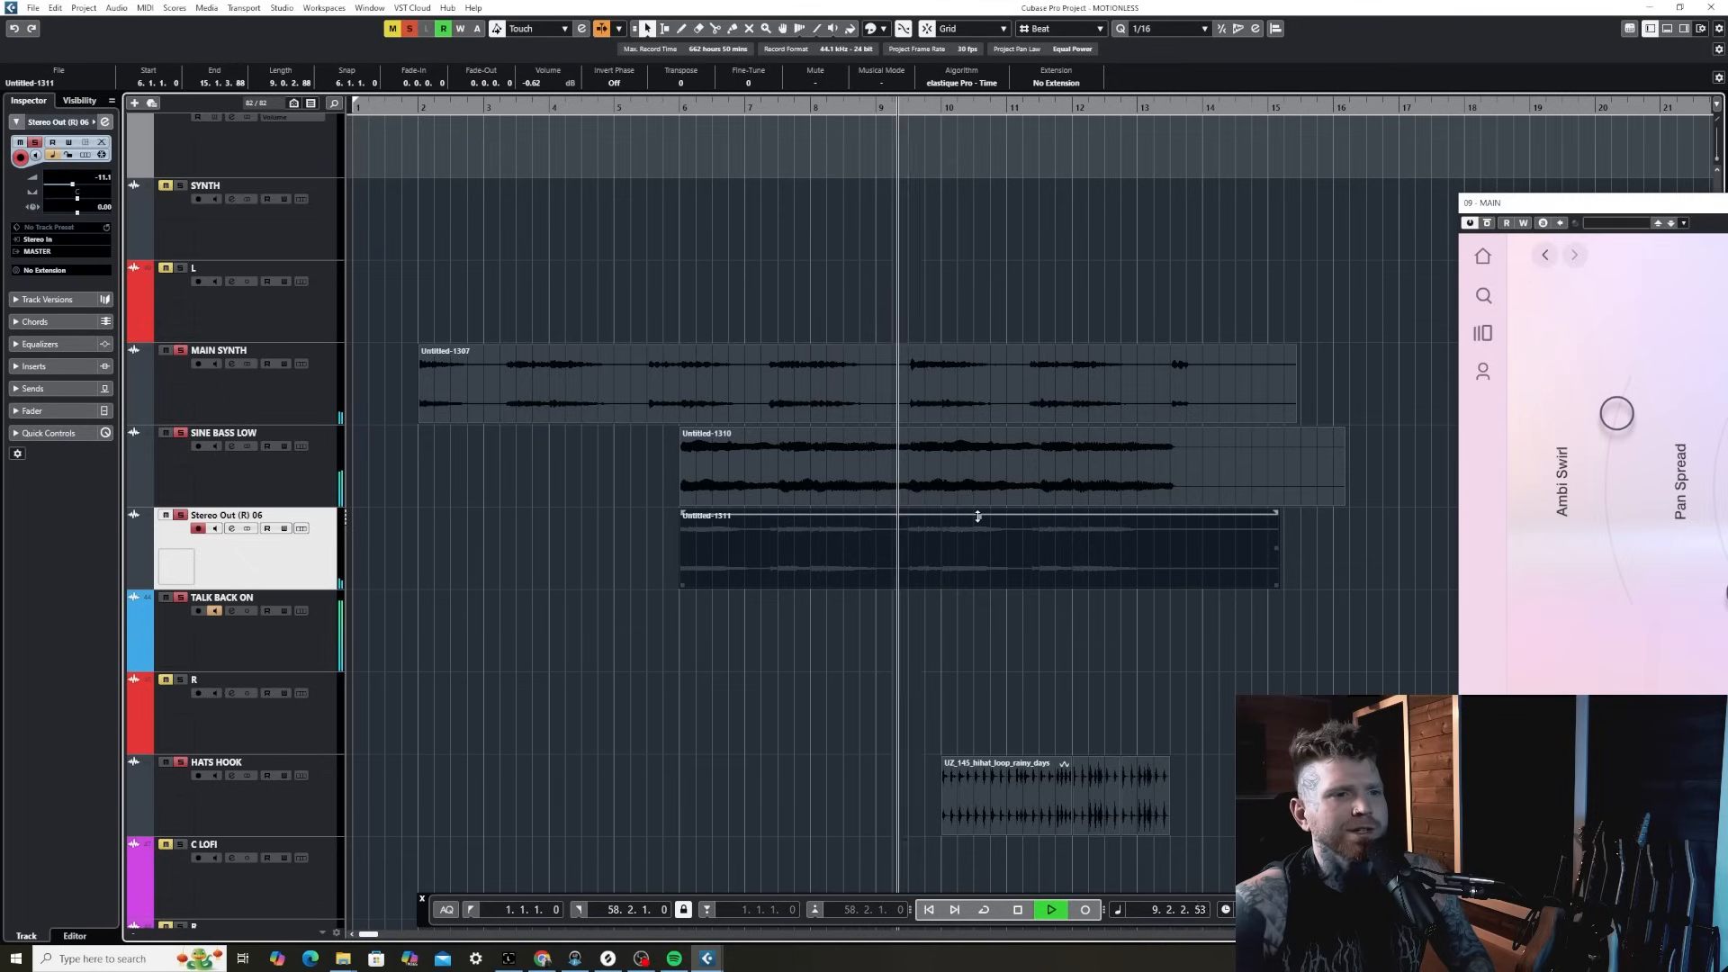
pyautogui.moveTo(981, 516); pyautogui.dragTo(997, 516)
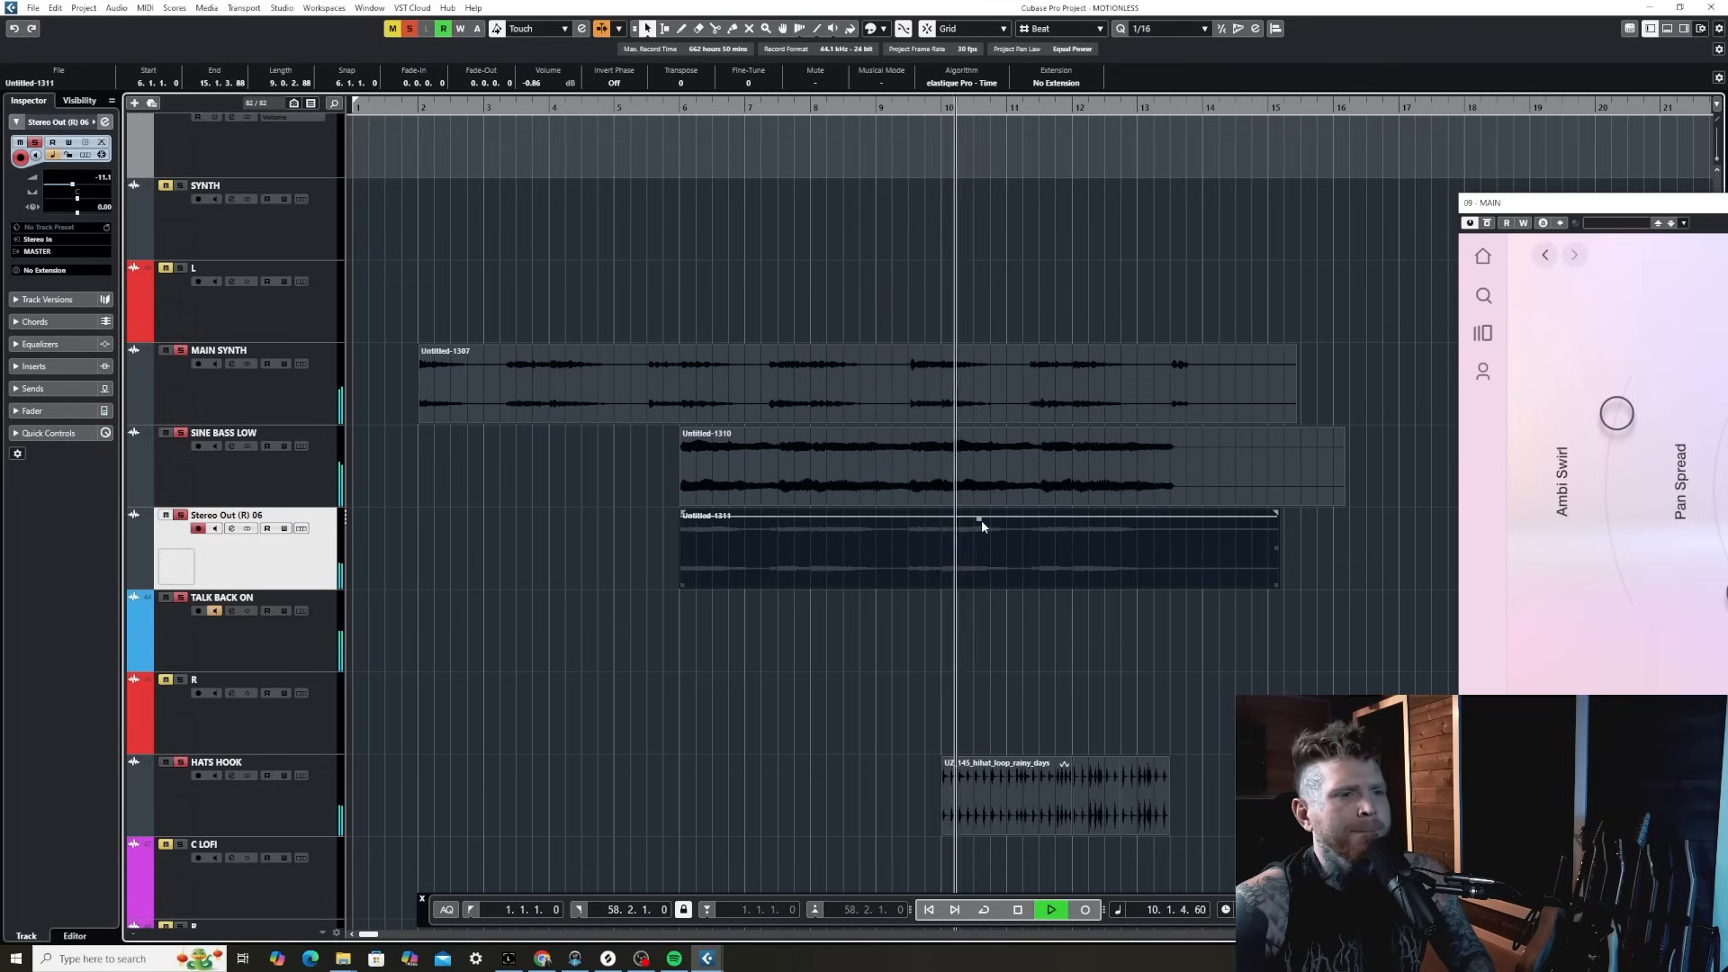
pyautogui.press('g')
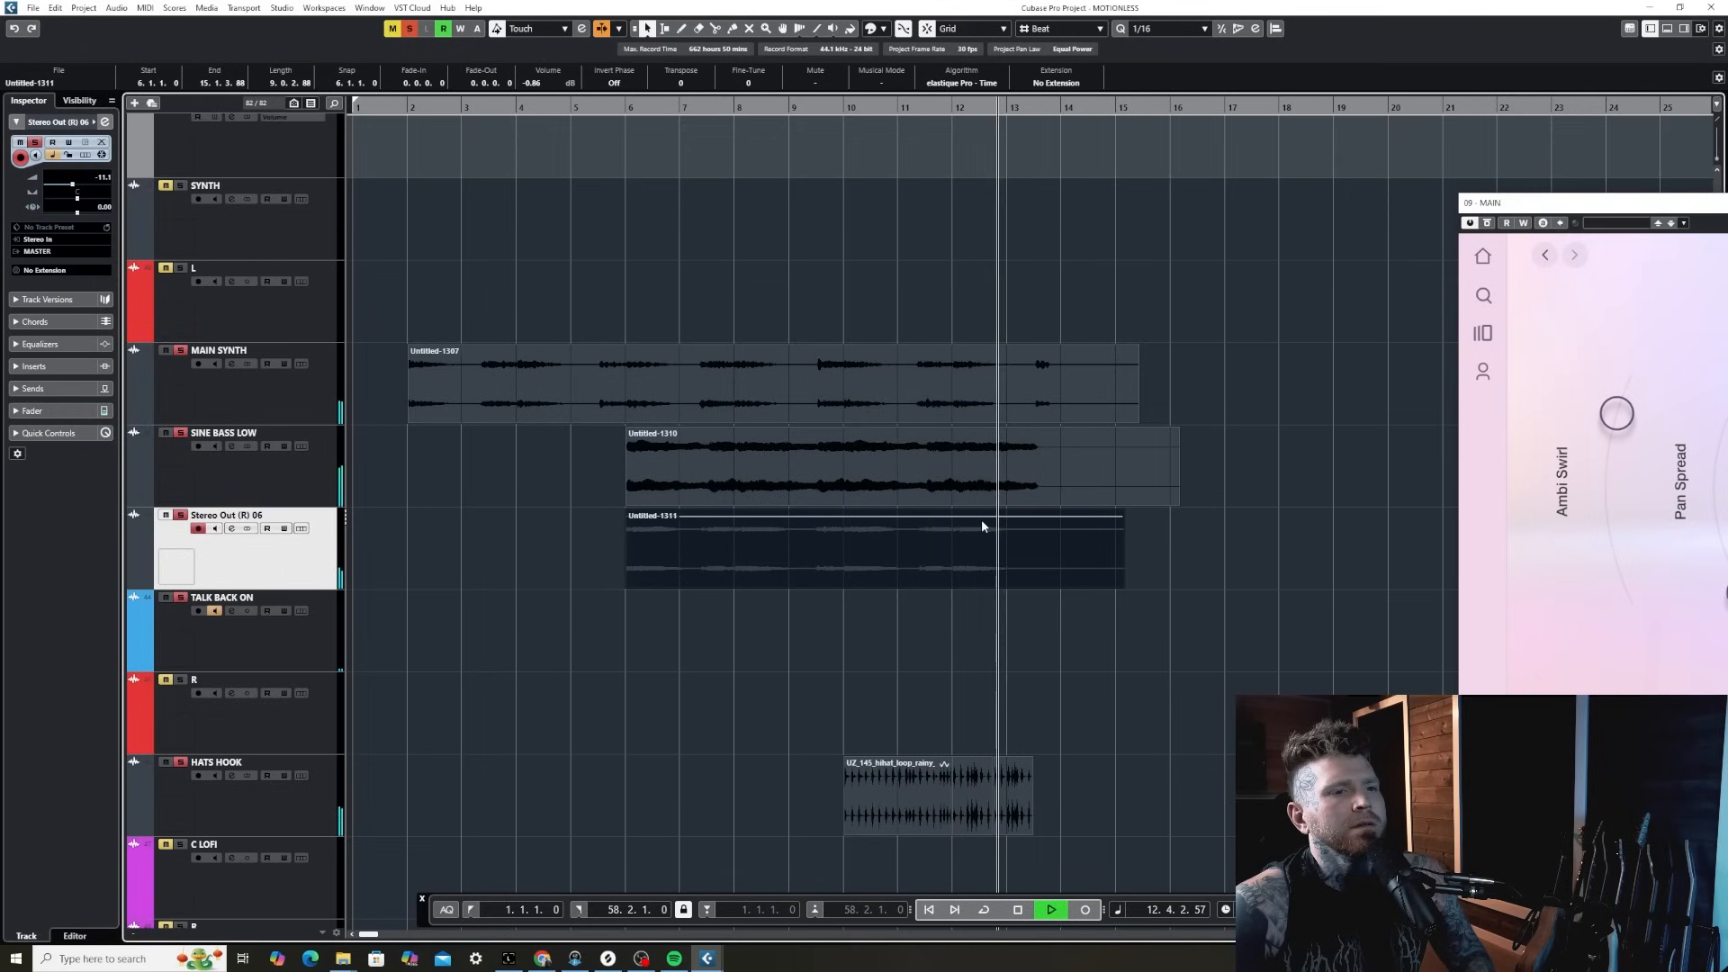
pyautogui.press('space')
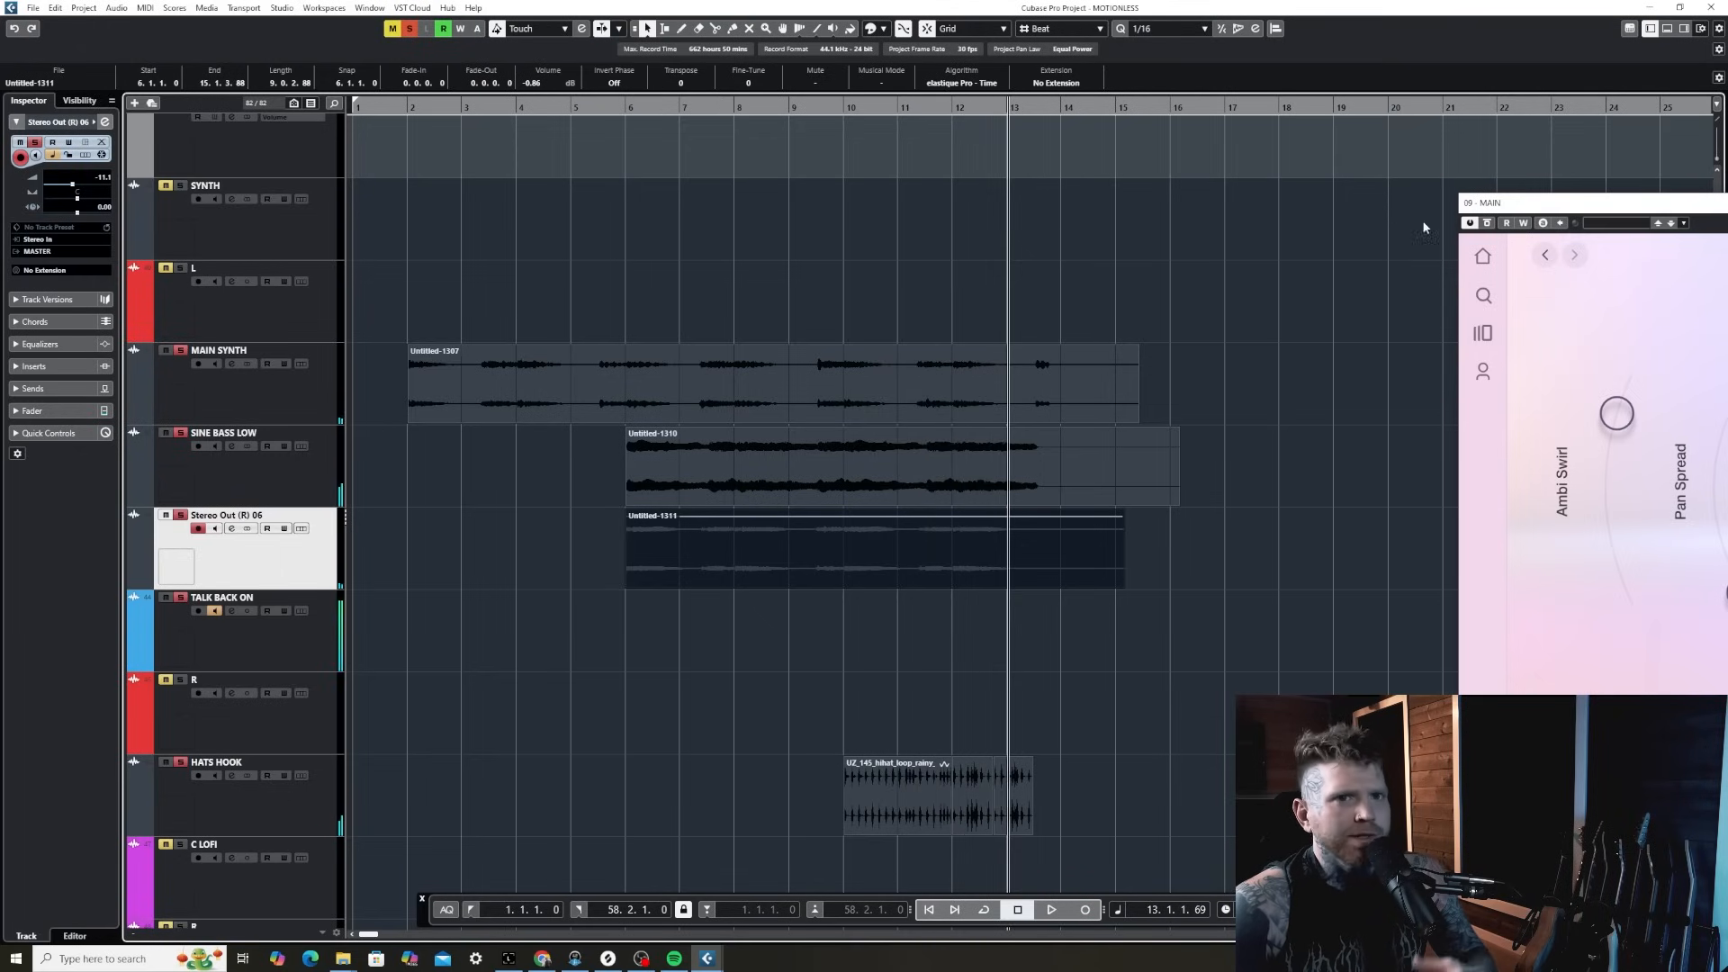
# - Copy the FC_vocal_timba_hey_reverb_A# clip on the HEY VERB track to bar 10 and lower the copy's volume to -1.63 dB
pyautogui.moveTo(1541, 202); pyautogui.dragTo(1280, 199)
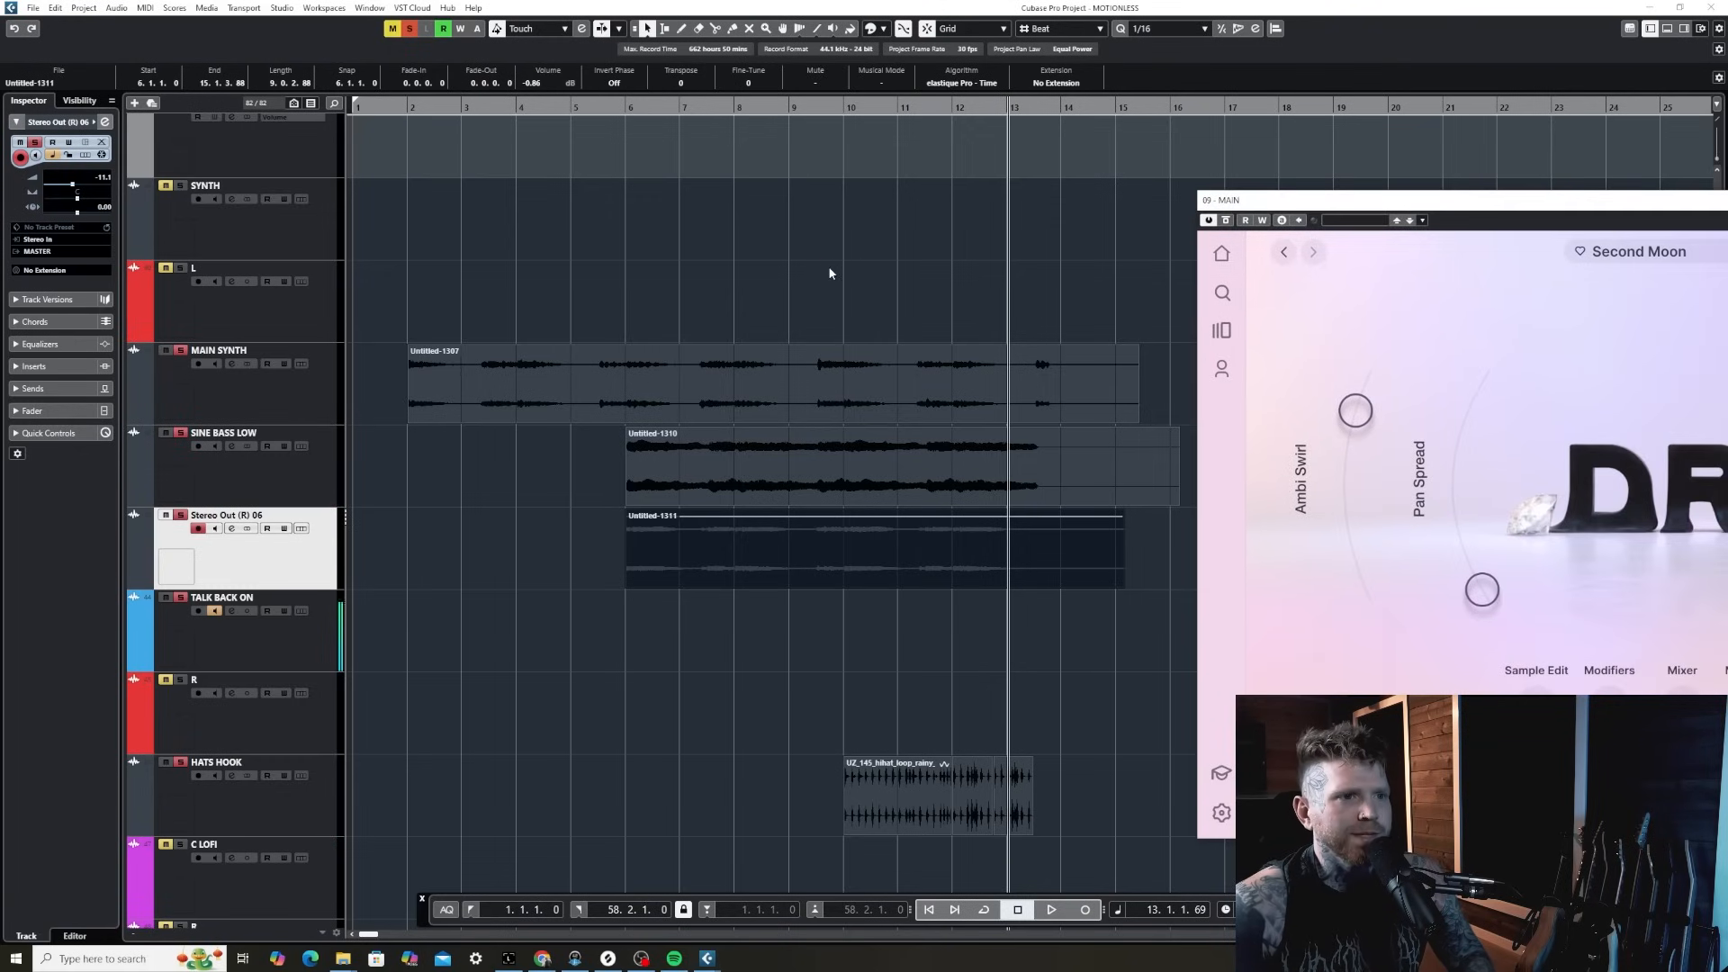
pyautogui.scroll(-2, 816, 306)
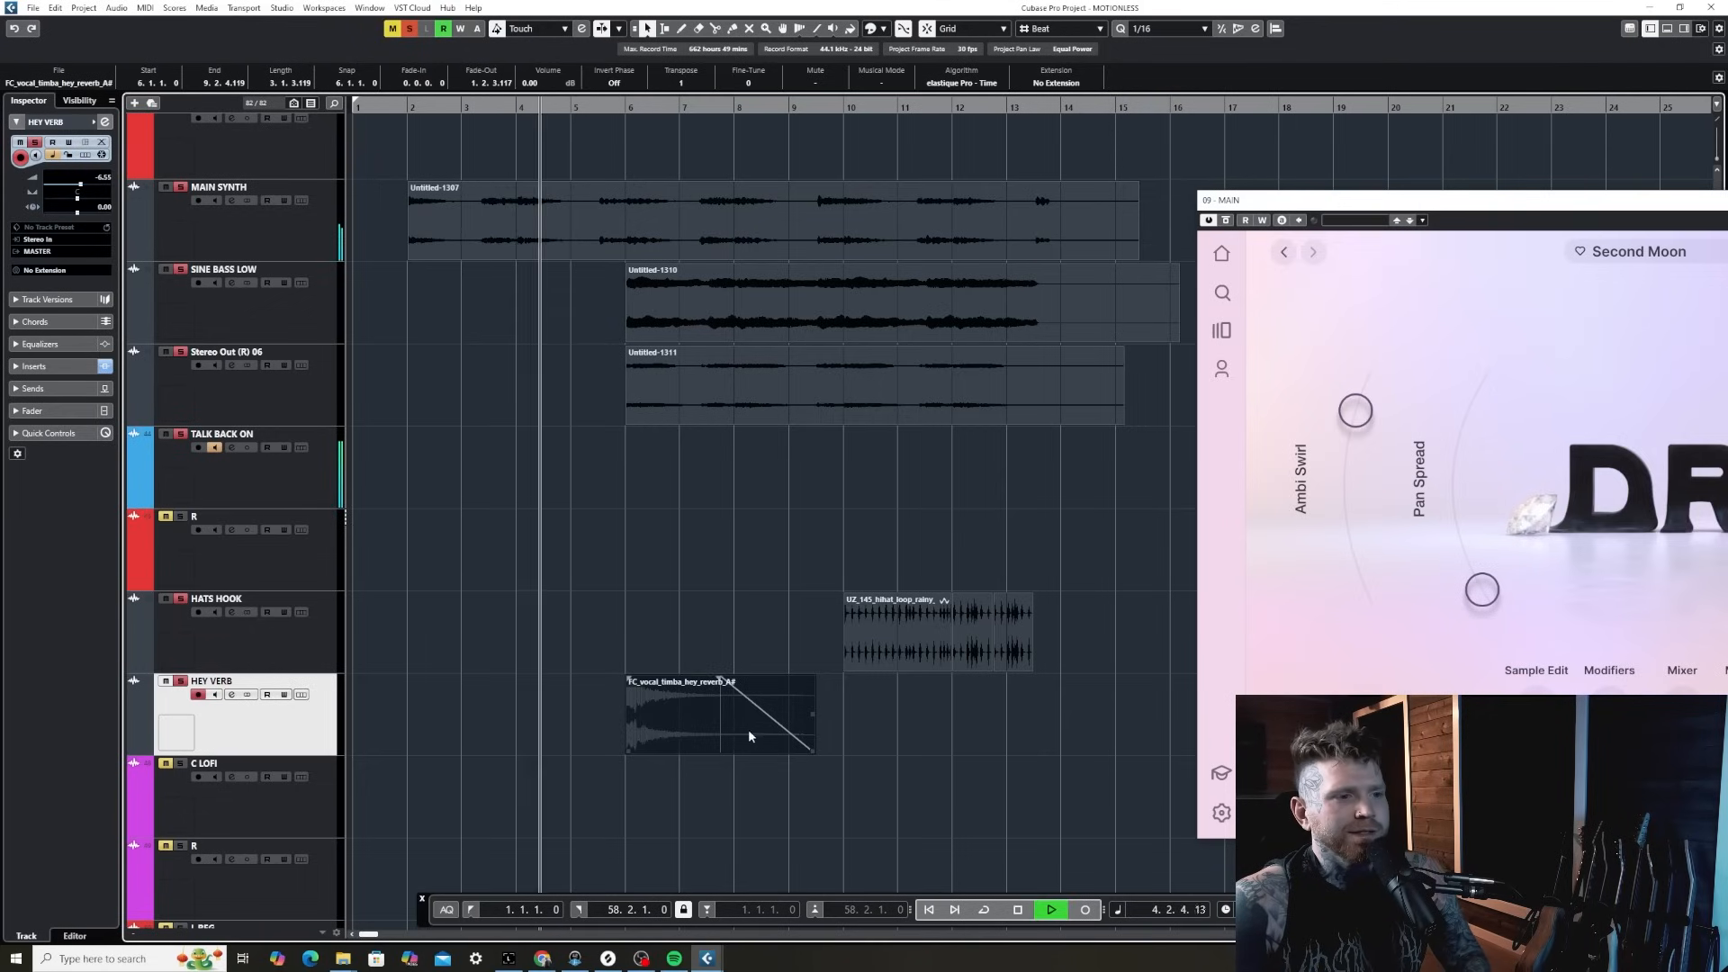
pyautogui.click(837, 733)
pyautogui.keyDown('alt'); pyautogui.moveTo(664, 725); pyautogui.dragTo(938, 693); pyautogui.keyUp('alt')
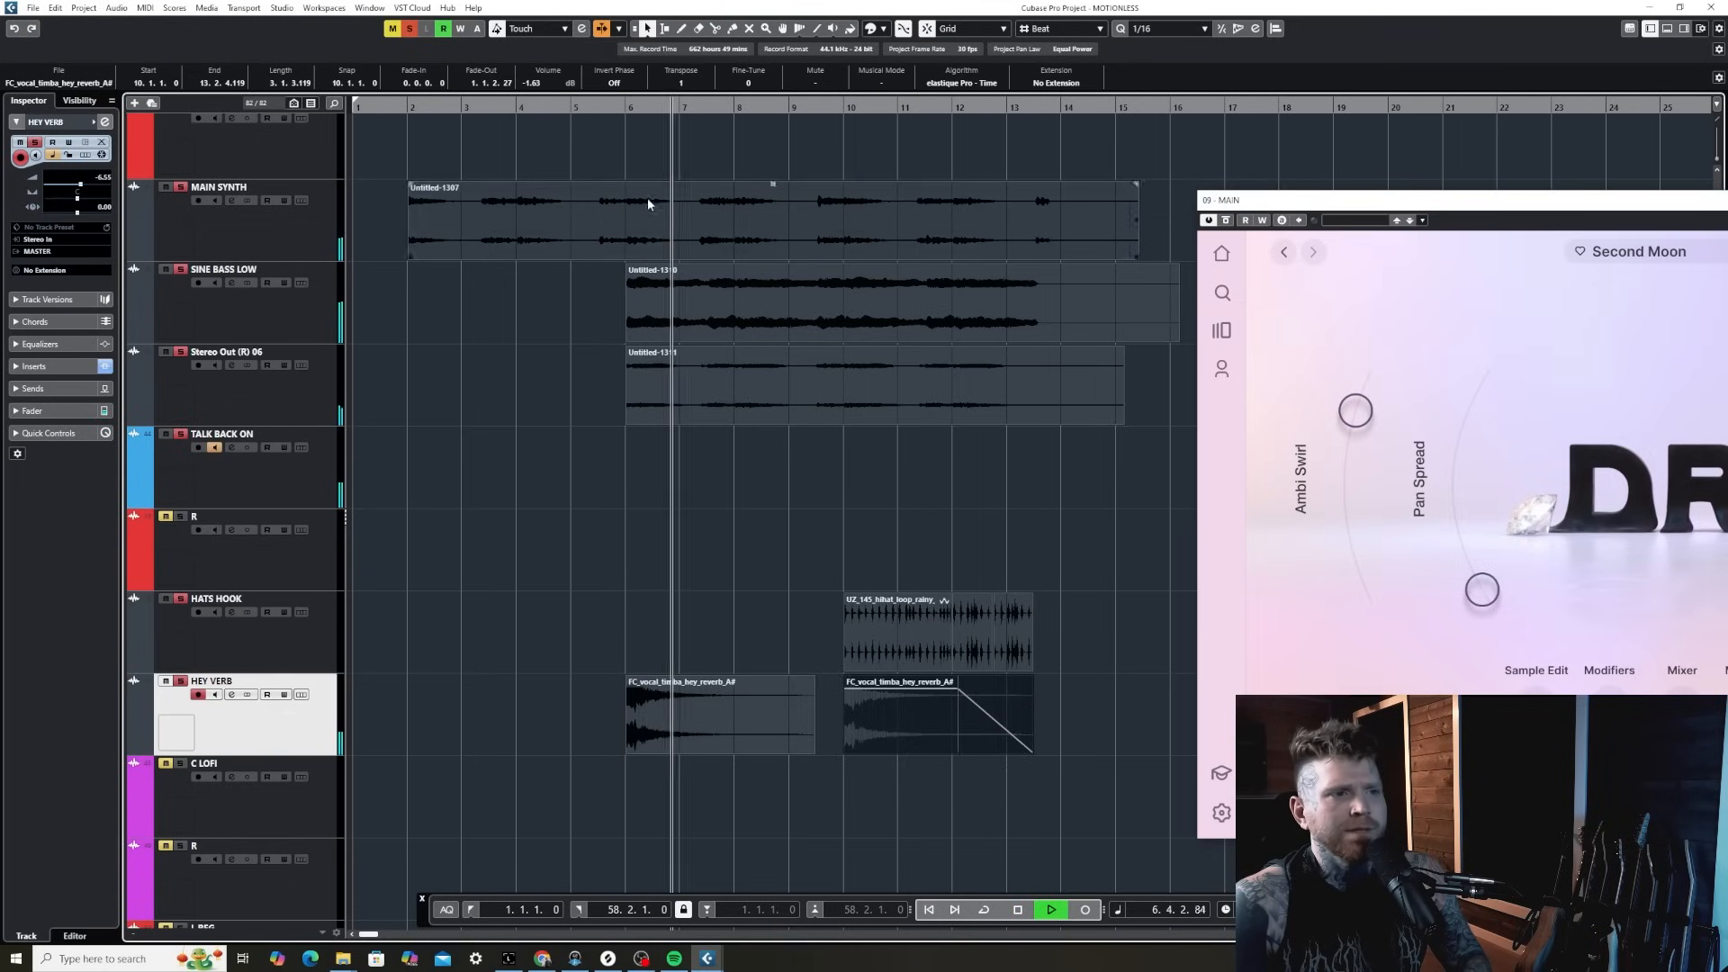
# - Play from 5.4.1 and reduce the volume of the bar 10 hey vocal copy to -1.81 dB
pyautogui.click(613, 105)
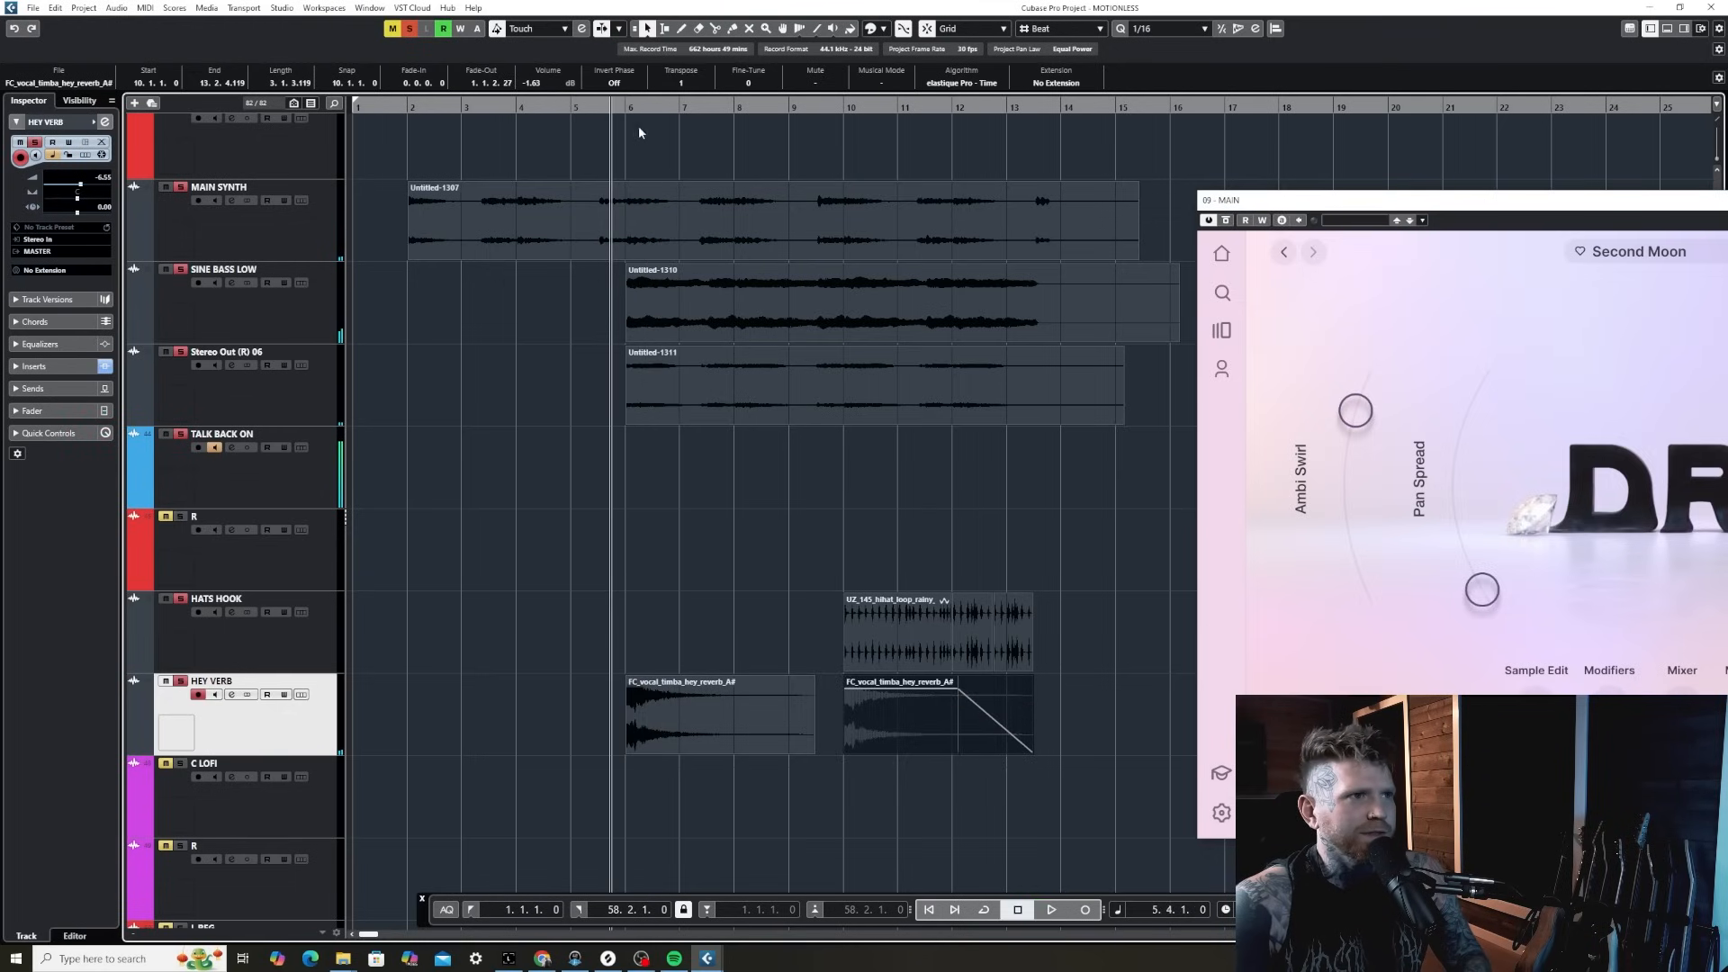
pyautogui.press('space')
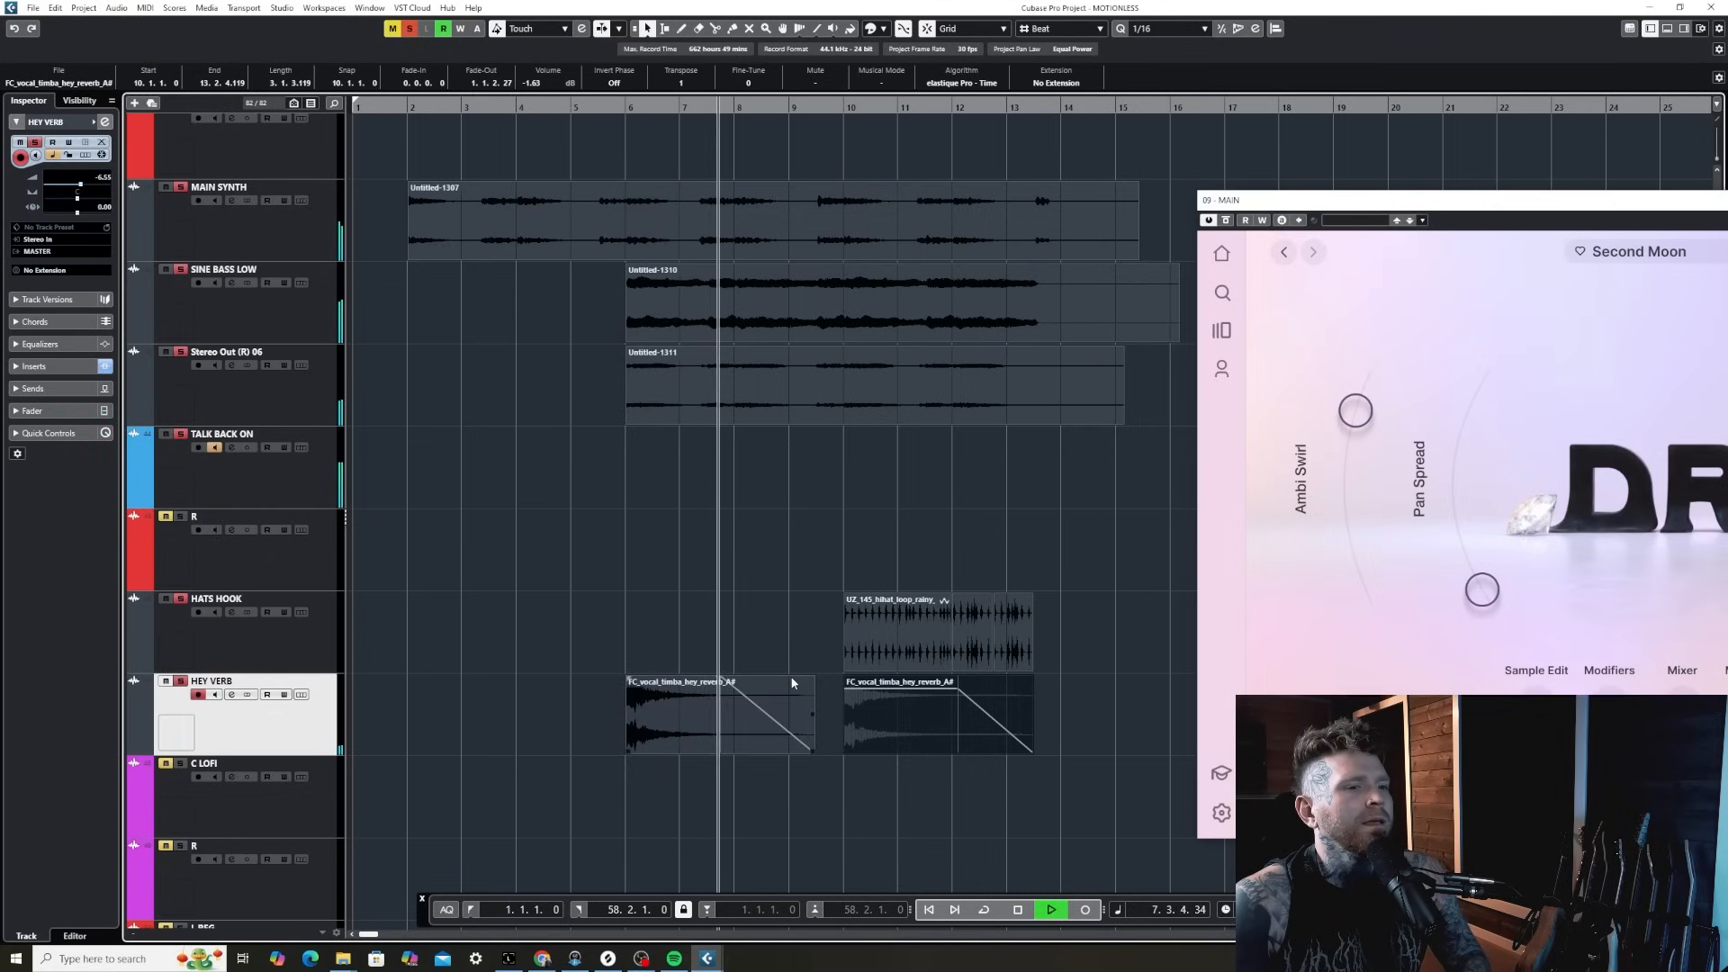
pyautogui.moveTo(938, 690); pyautogui.dragTo(939, 692)
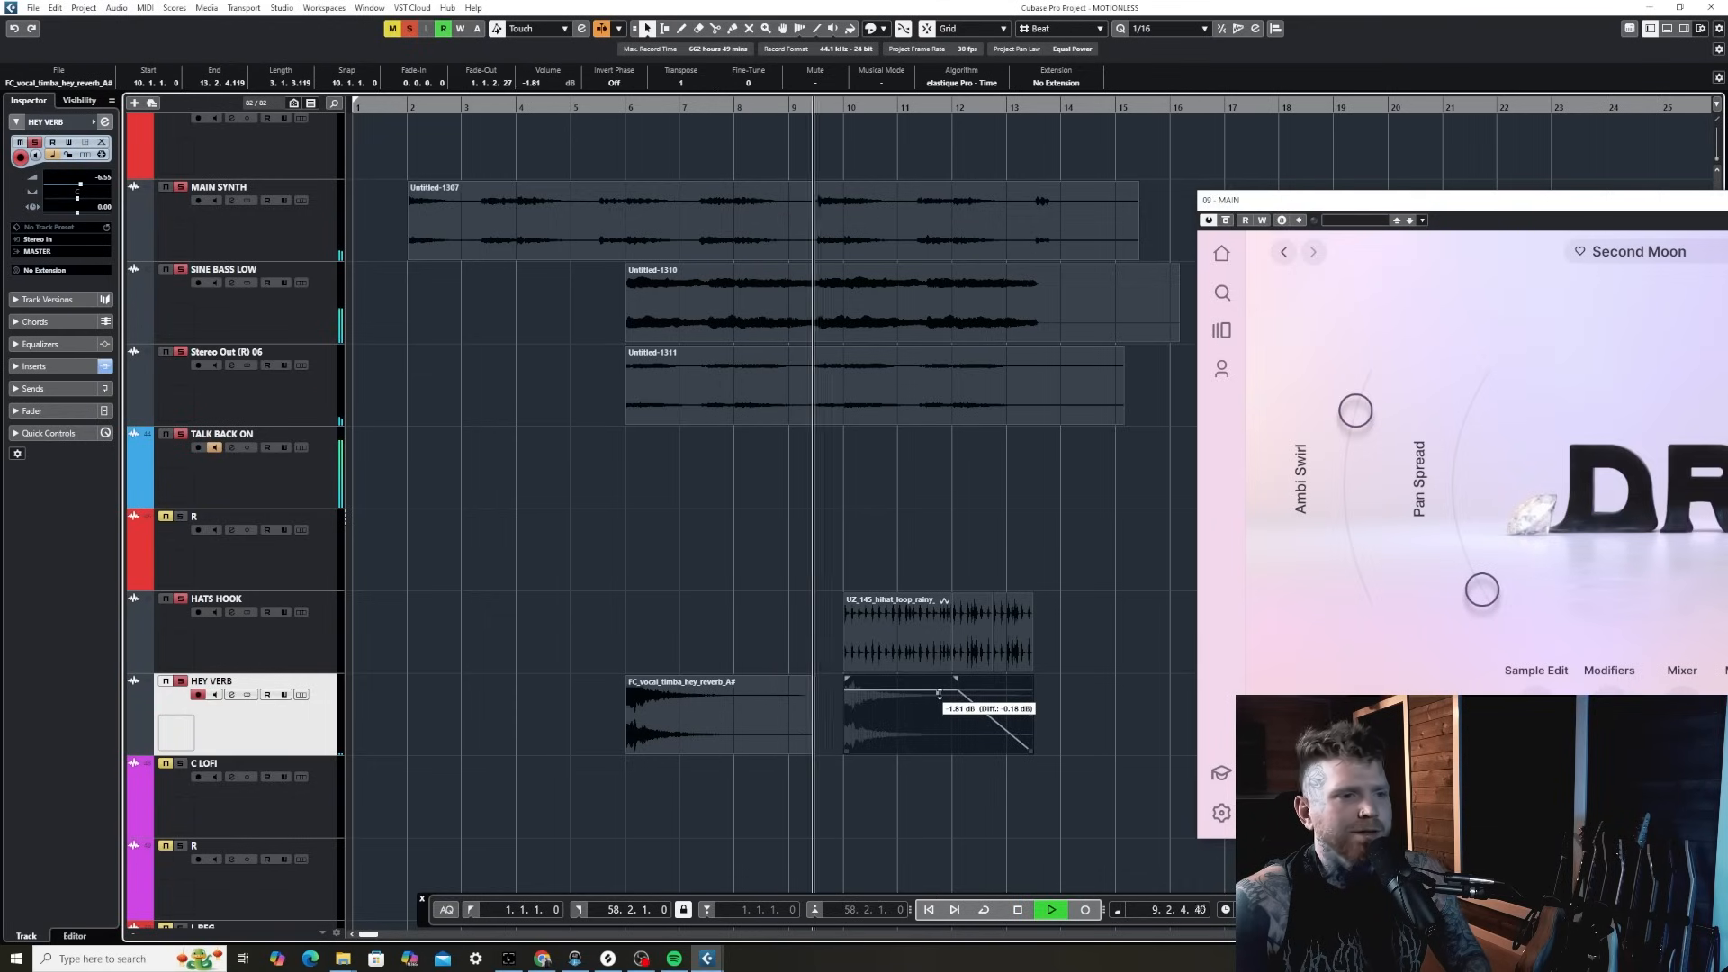
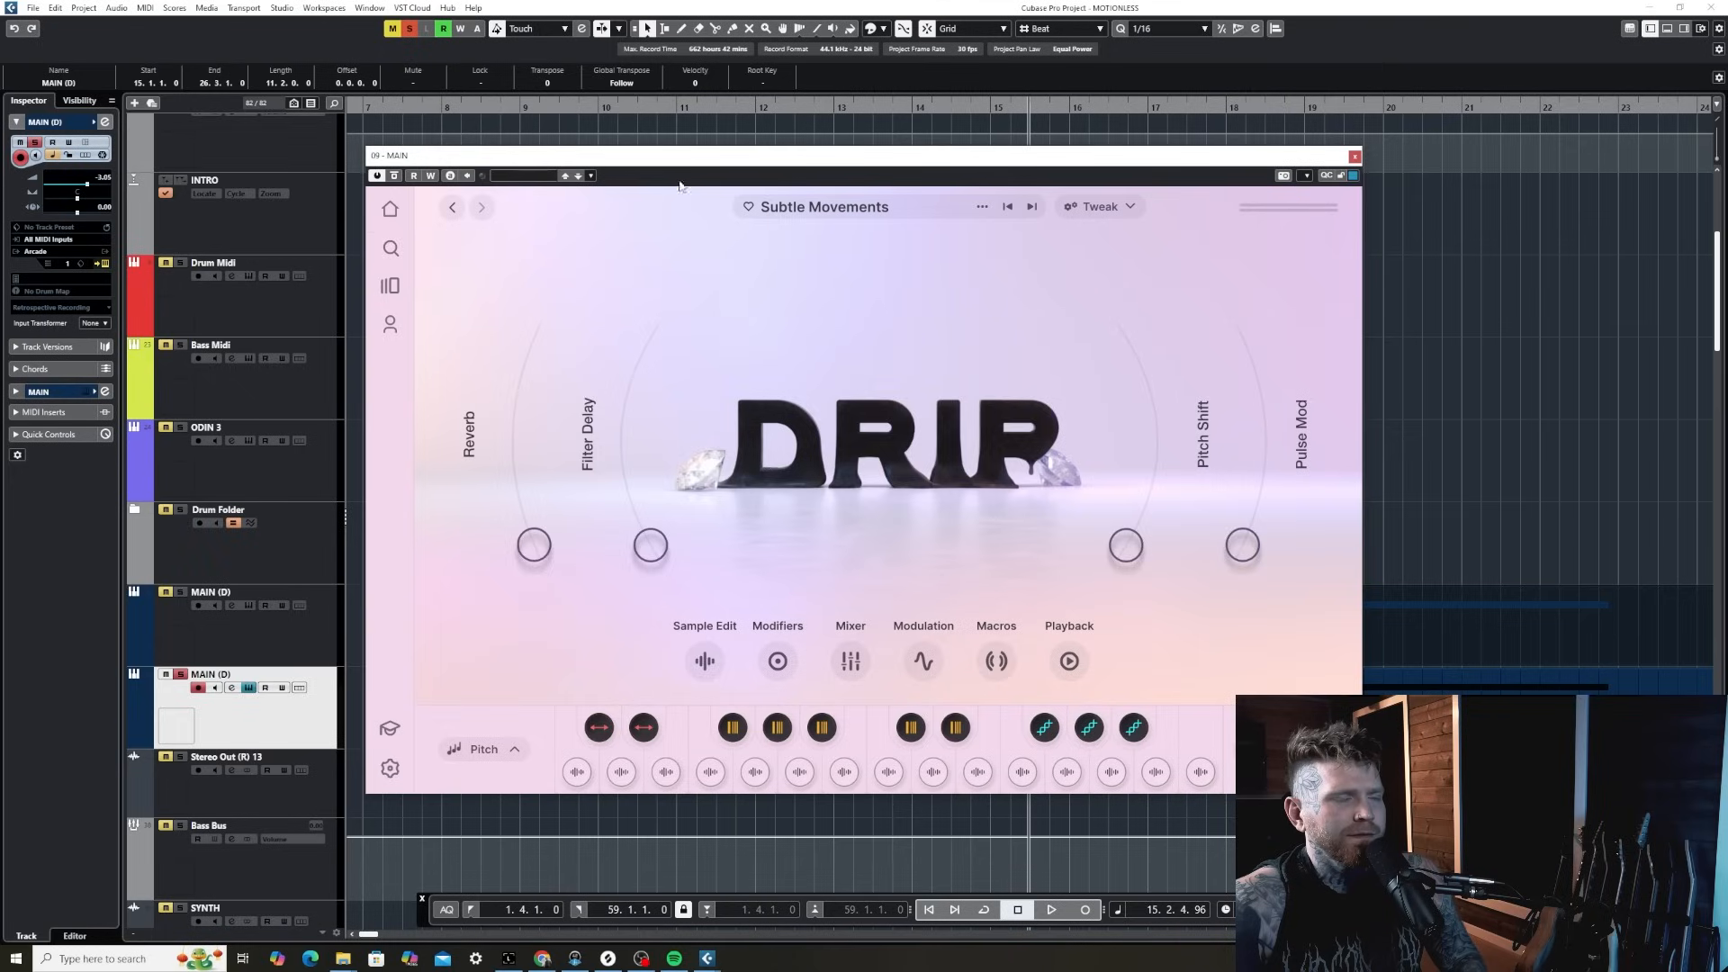
# - Move the Subtle Movements synth window aside, open the selected MAIN (D) part at bar 15 and move its long note to F2
pyautogui.moveTo(679, 144); pyautogui.dragTo(1610, 336)
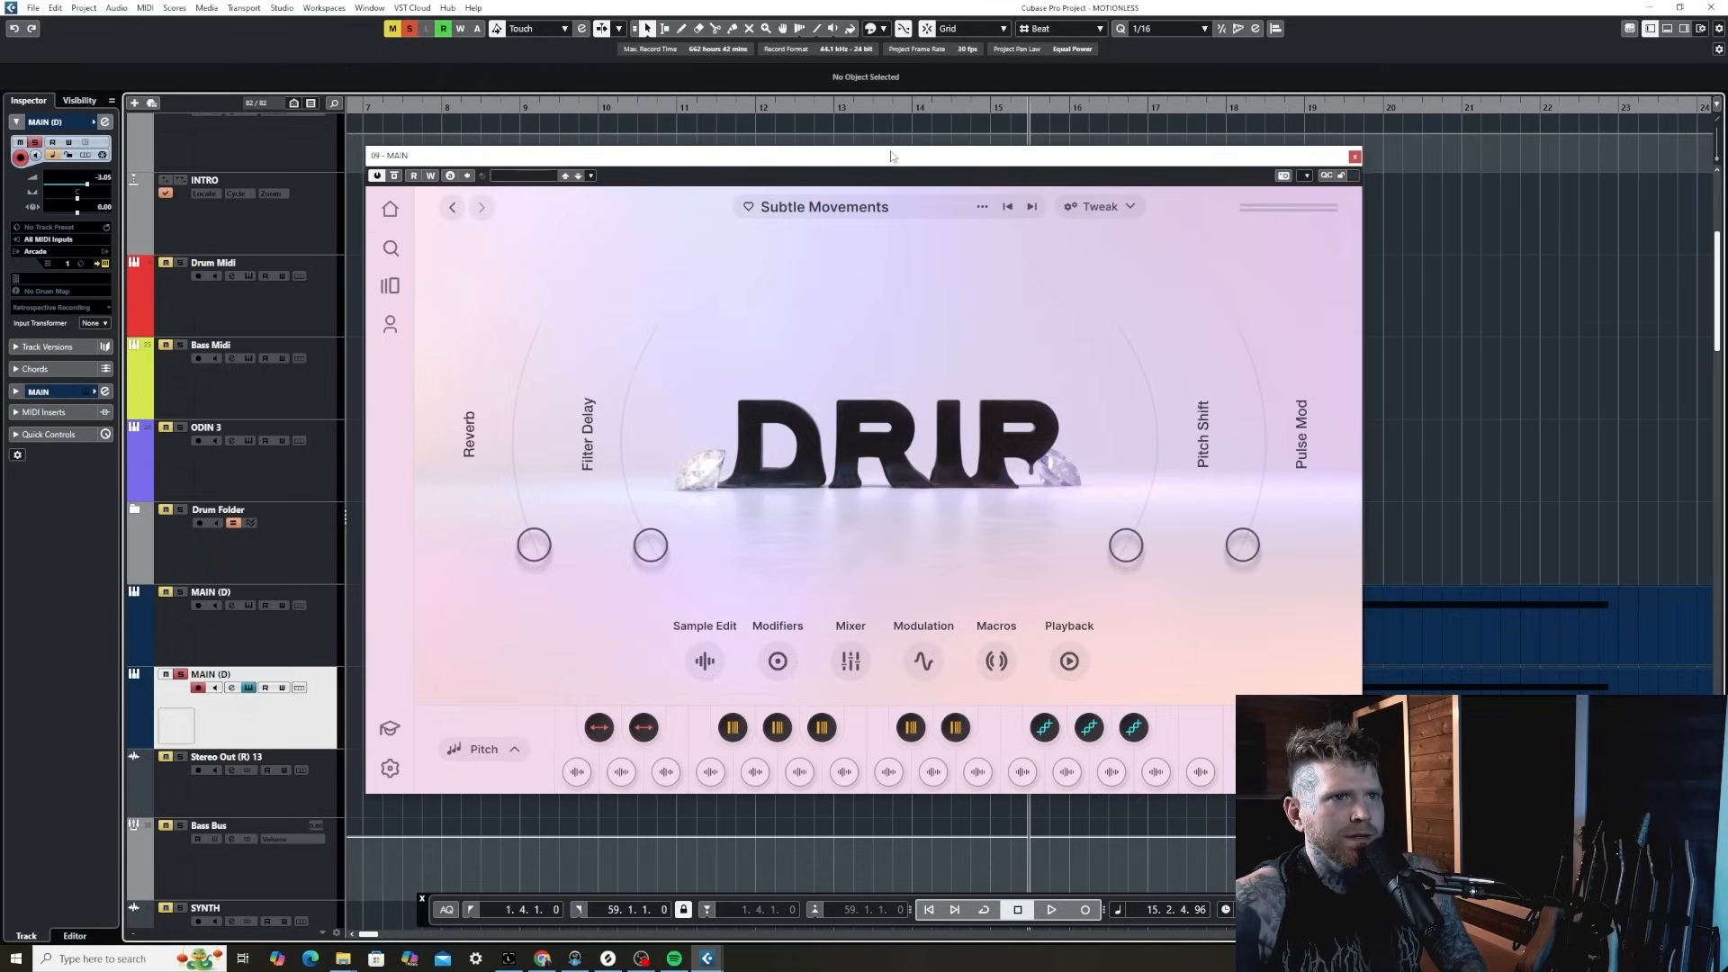
pyautogui.moveTo(892, 156); pyautogui.dragTo(1637, 245)
pyautogui.press('g')
pyautogui.press('g')
pyautogui.press('g')
pyautogui.press('g')
pyautogui.press('g')
pyautogui.moveTo(1242, 254); pyautogui.dragTo(1462, 269)
pyautogui.doubleClick(970, 715)
pyautogui.moveTo(985, 619); pyautogui.dragTo(969, 699)
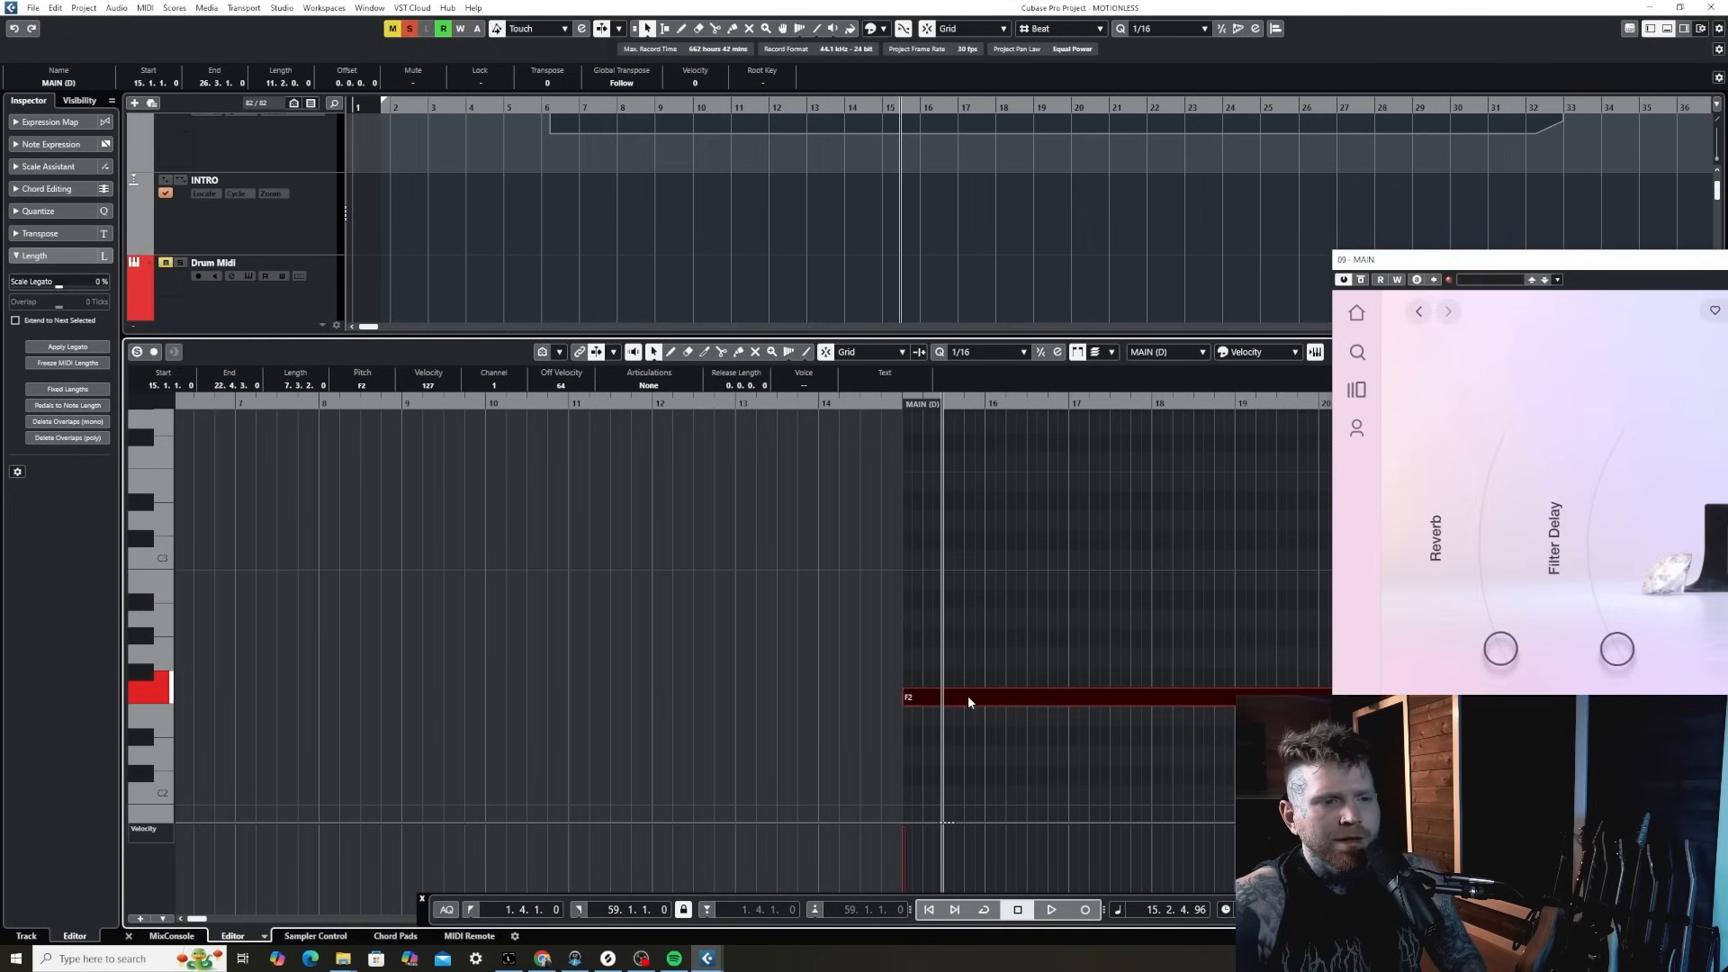
# - Add a D2 copy of the long F2 note, also starting at 15.1.1
pyautogui.press('g')
pyautogui.press('g')
pyautogui.press('g')
pyautogui.press('g')
pyautogui.press('g')
pyautogui.moveTo(1215, 735); pyautogui.dragTo(868, 762)
pyautogui.hotkey('alt', 'd')
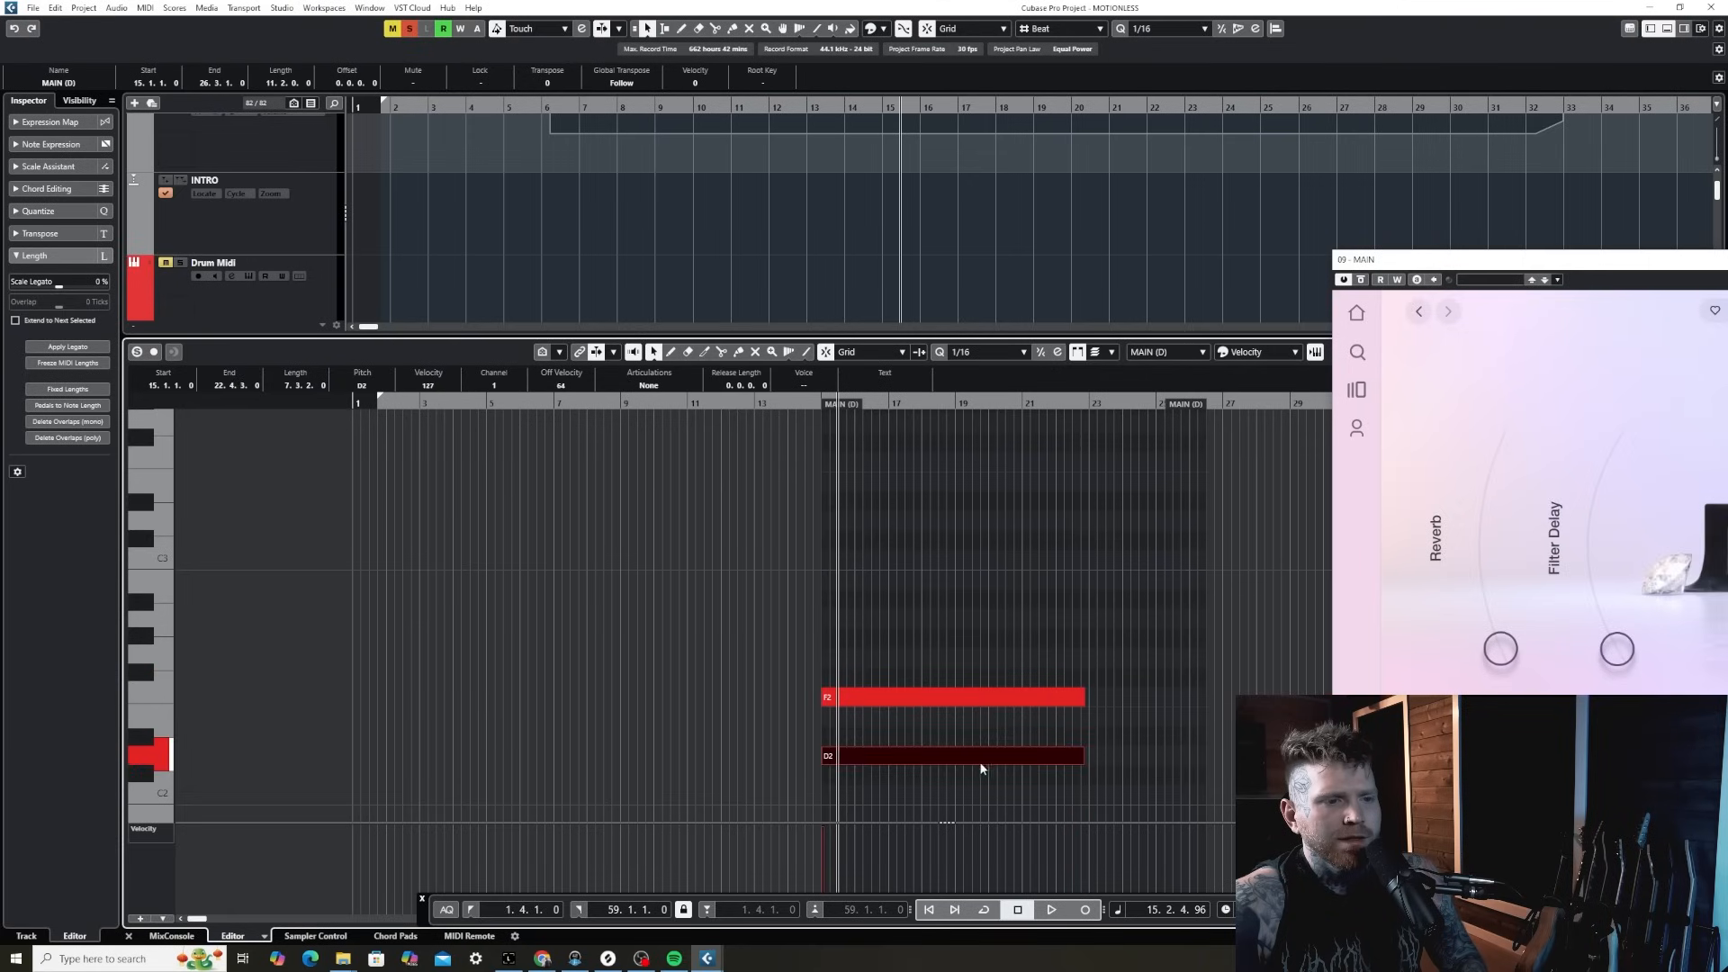
# - Duplicate the D2 note without enlarging the part, place the copy on B1 at 15.1.1, and close the editor
pyautogui.moveTo(1154, 775); pyautogui.dragTo(895, 736)
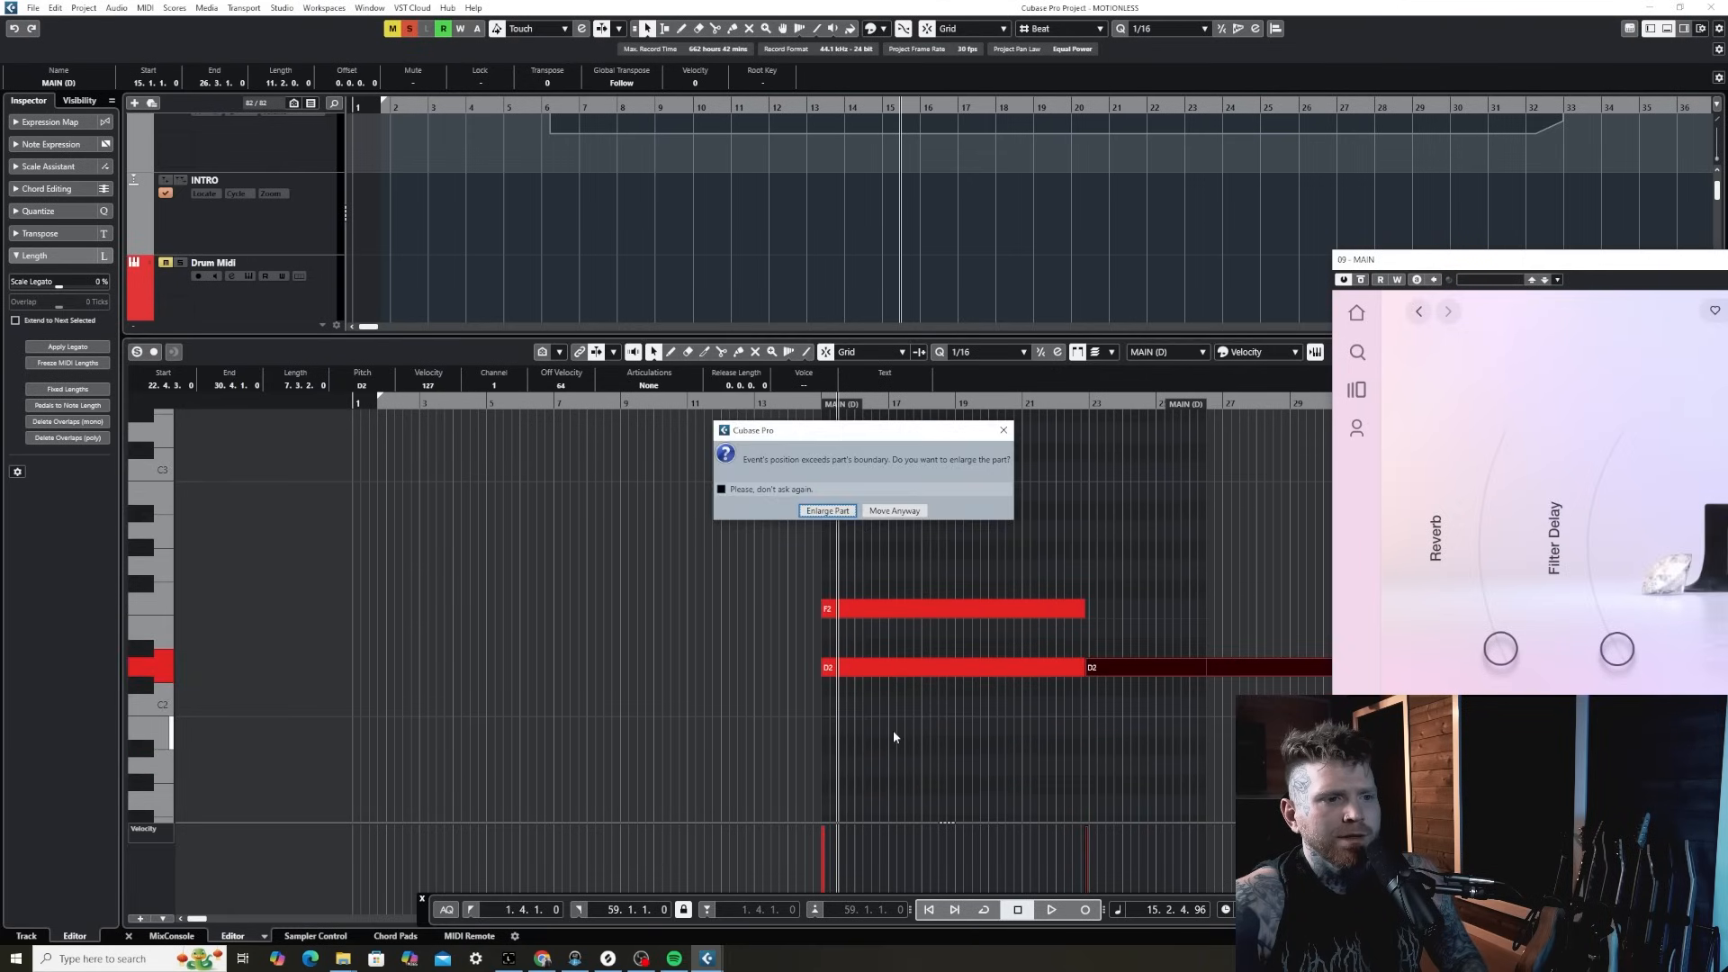
pyautogui.click(894, 511)
pyautogui.scroll(3, 912, 720)
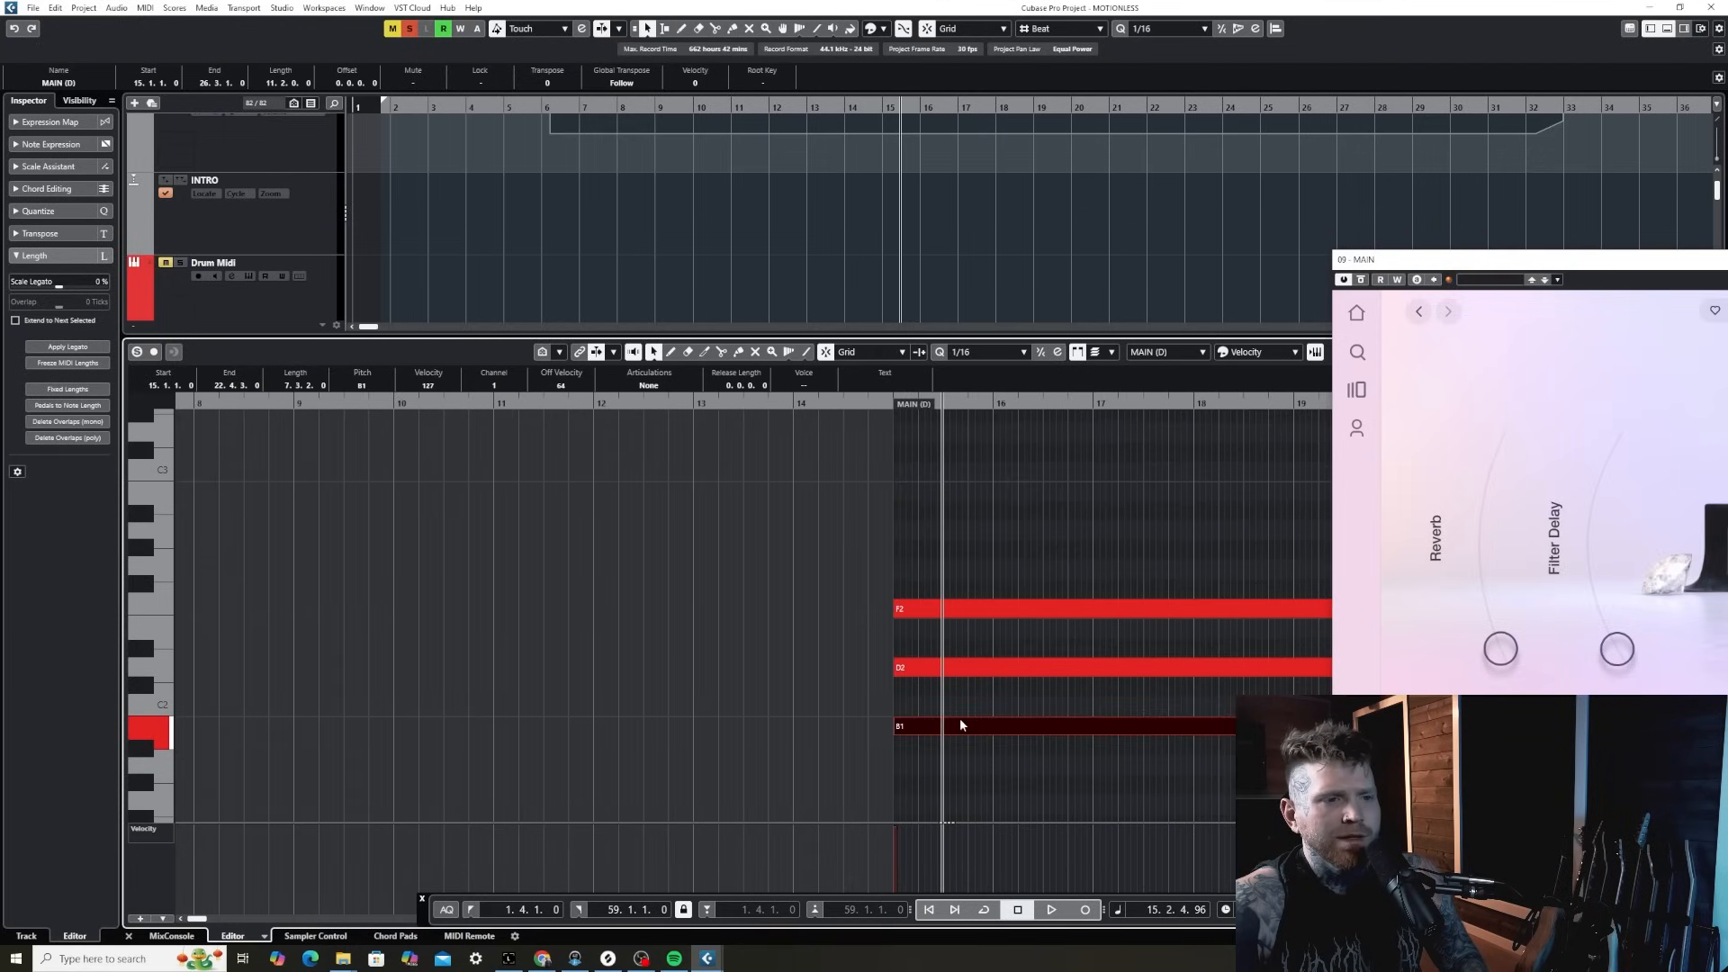
pyautogui.scroll(-3, 960, 718)
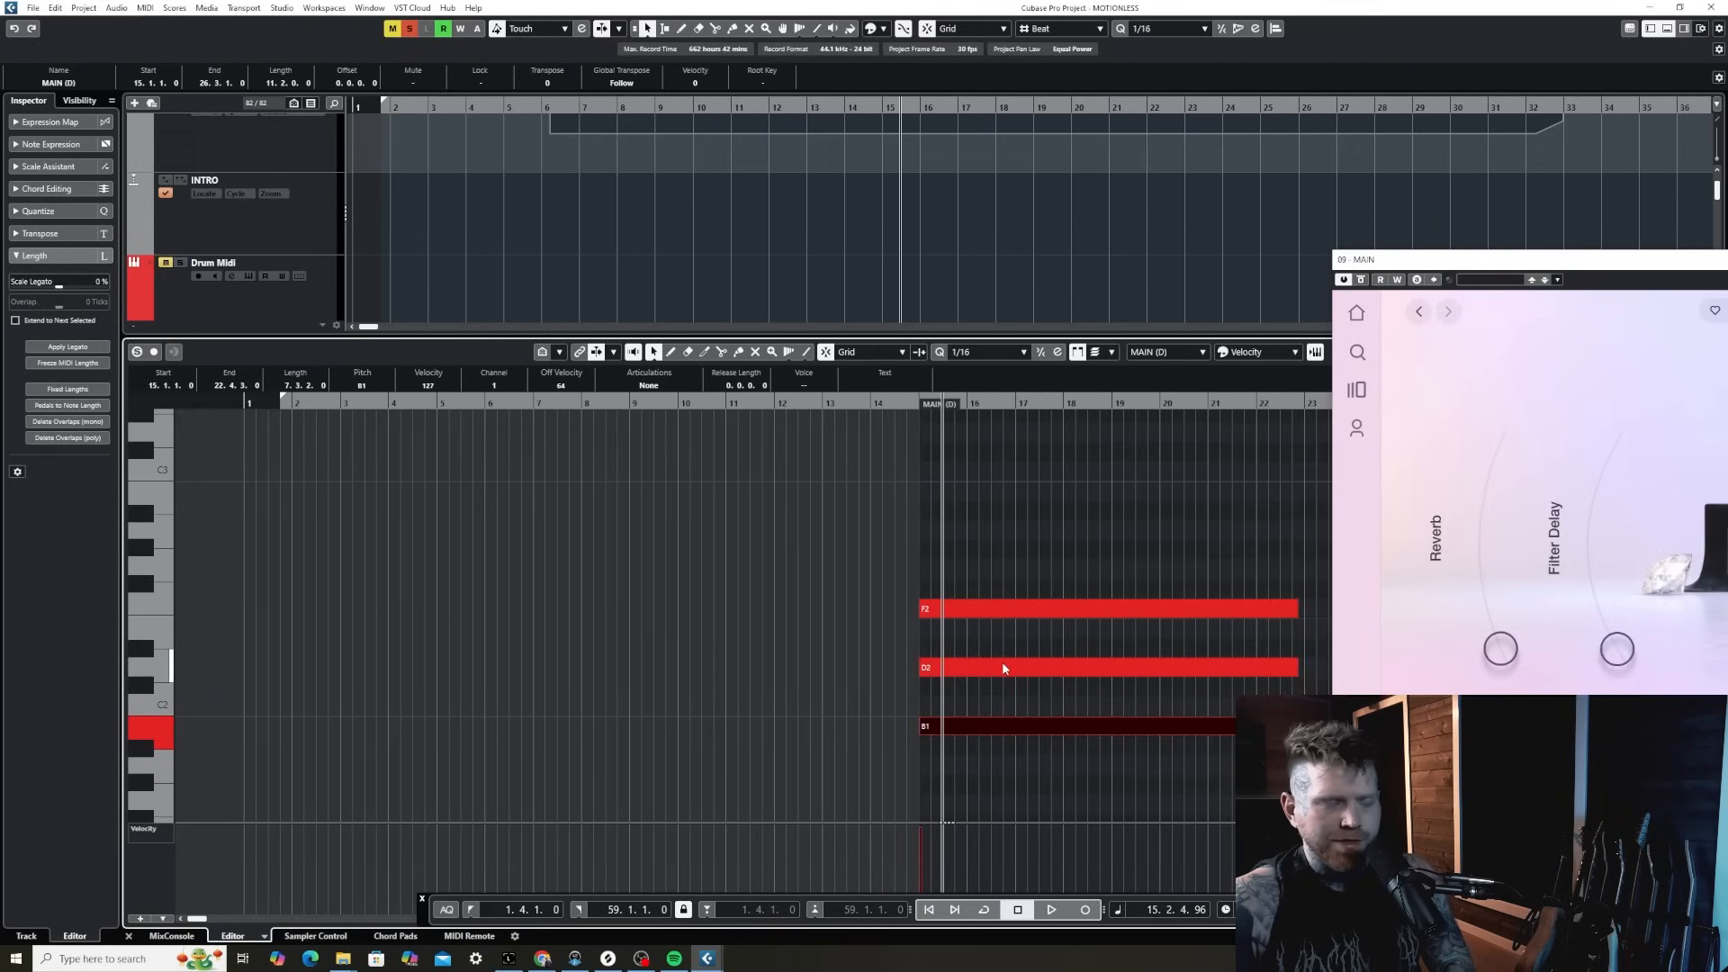
pyautogui.hotkey('ctrl', 'e')
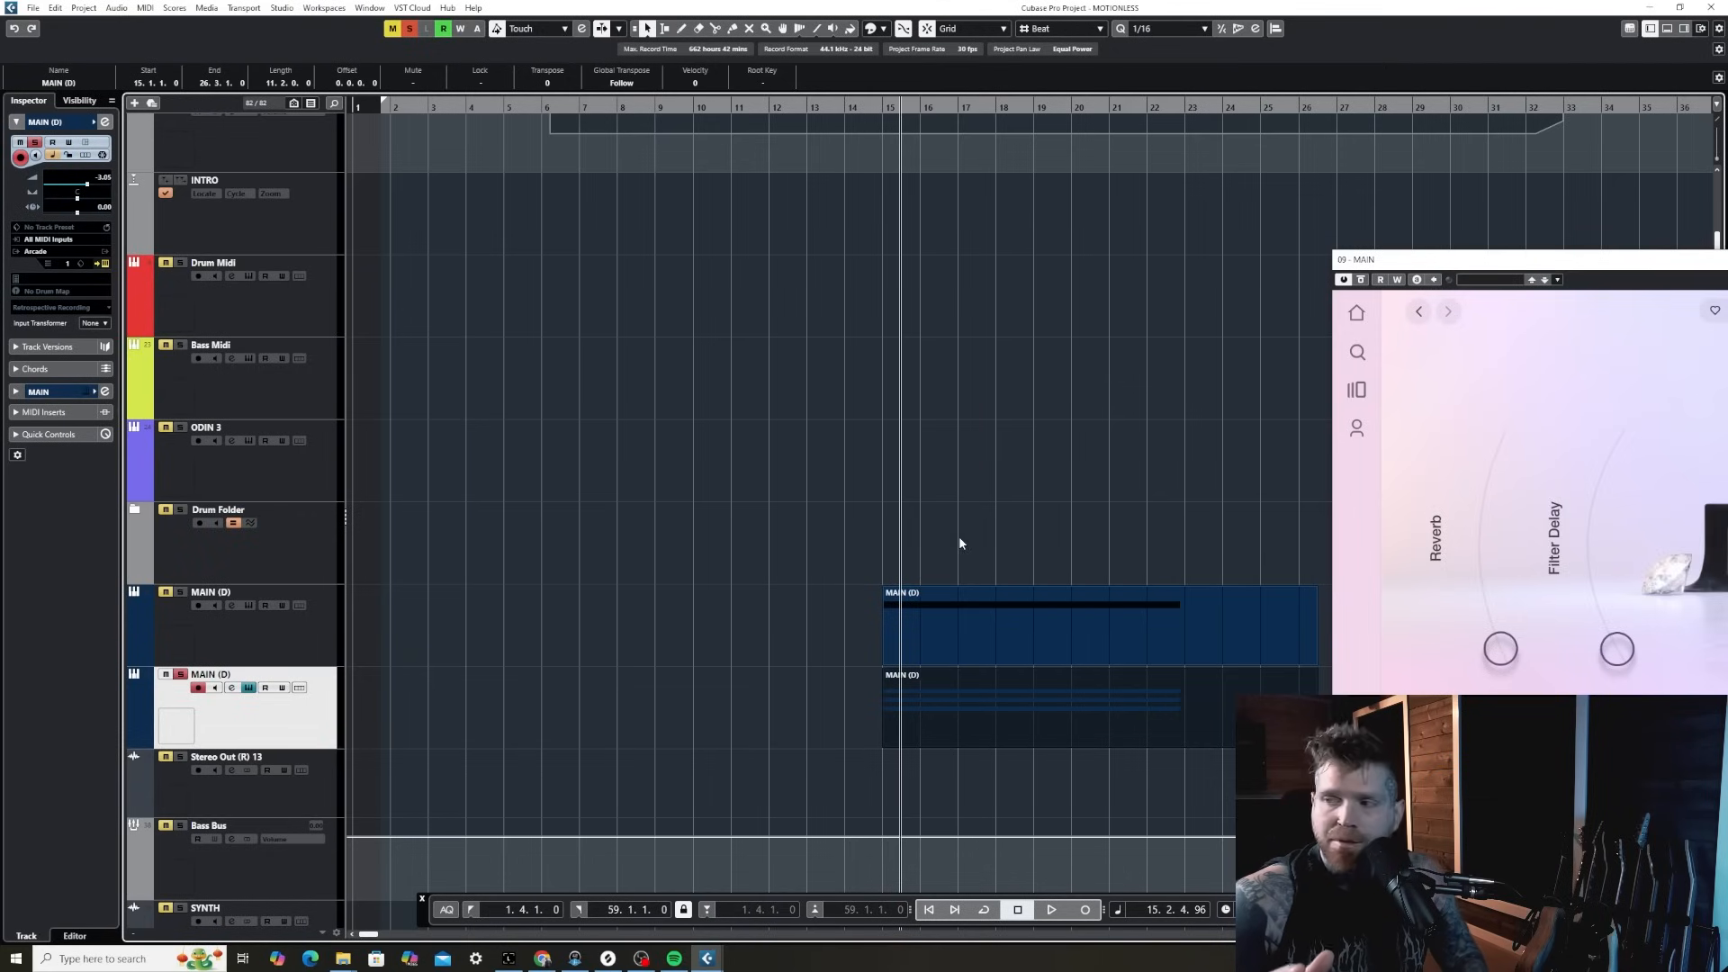
# - Play the arrangement from bar 13 to hear the riser lead into the percussion clips on the Stereo Out (R) 03 and 04 tracks
pyautogui.press('g')
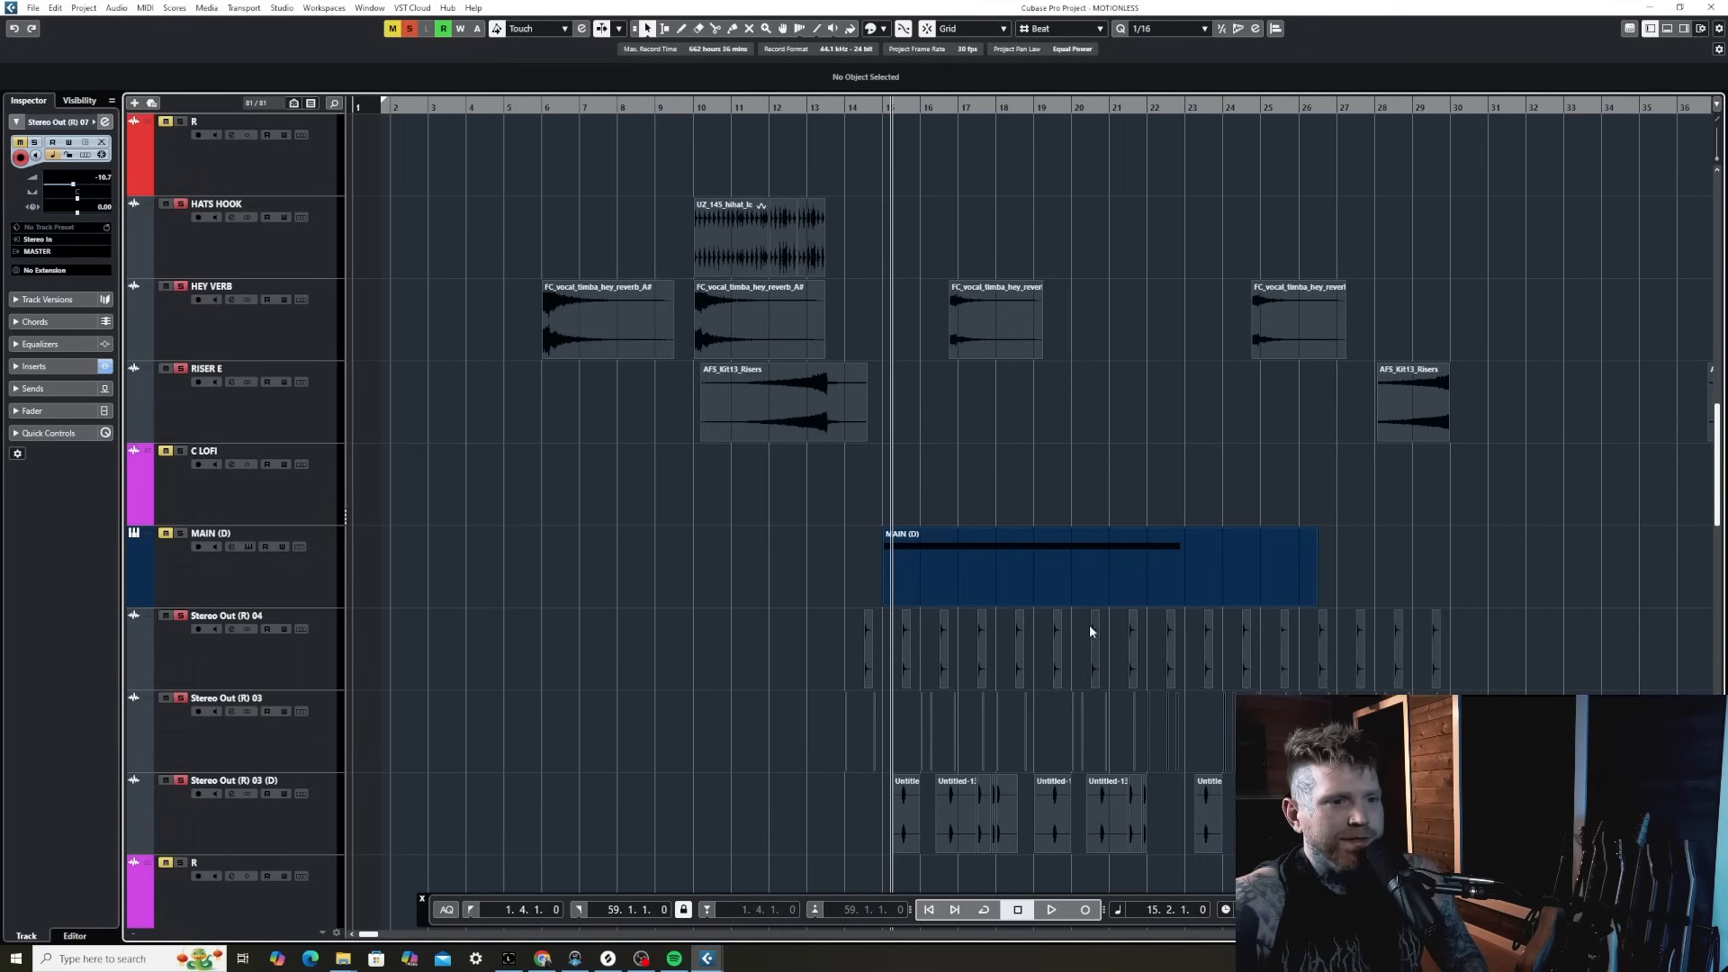
pyautogui.scroll(-2, 1161, 683)
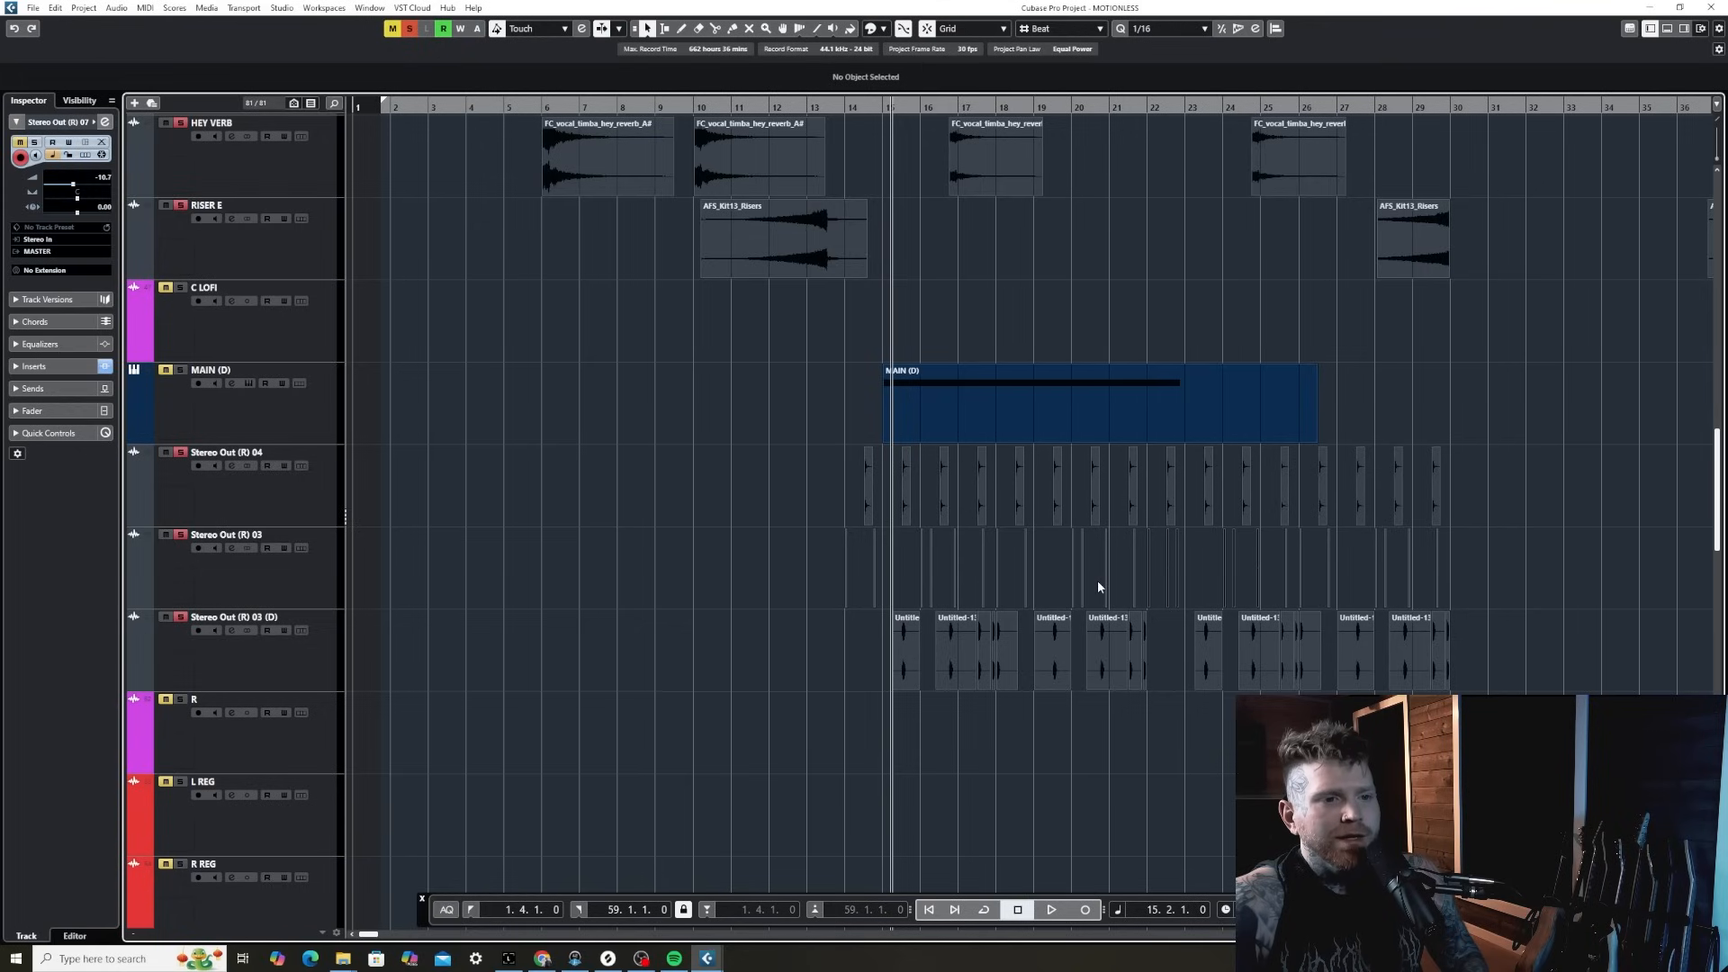
pyautogui.press('h')
pyautogui.press('h')
pyautogui.press('h')
pyautogui.press('h')
pyautogui.press('h')
pyautogui.press('h')
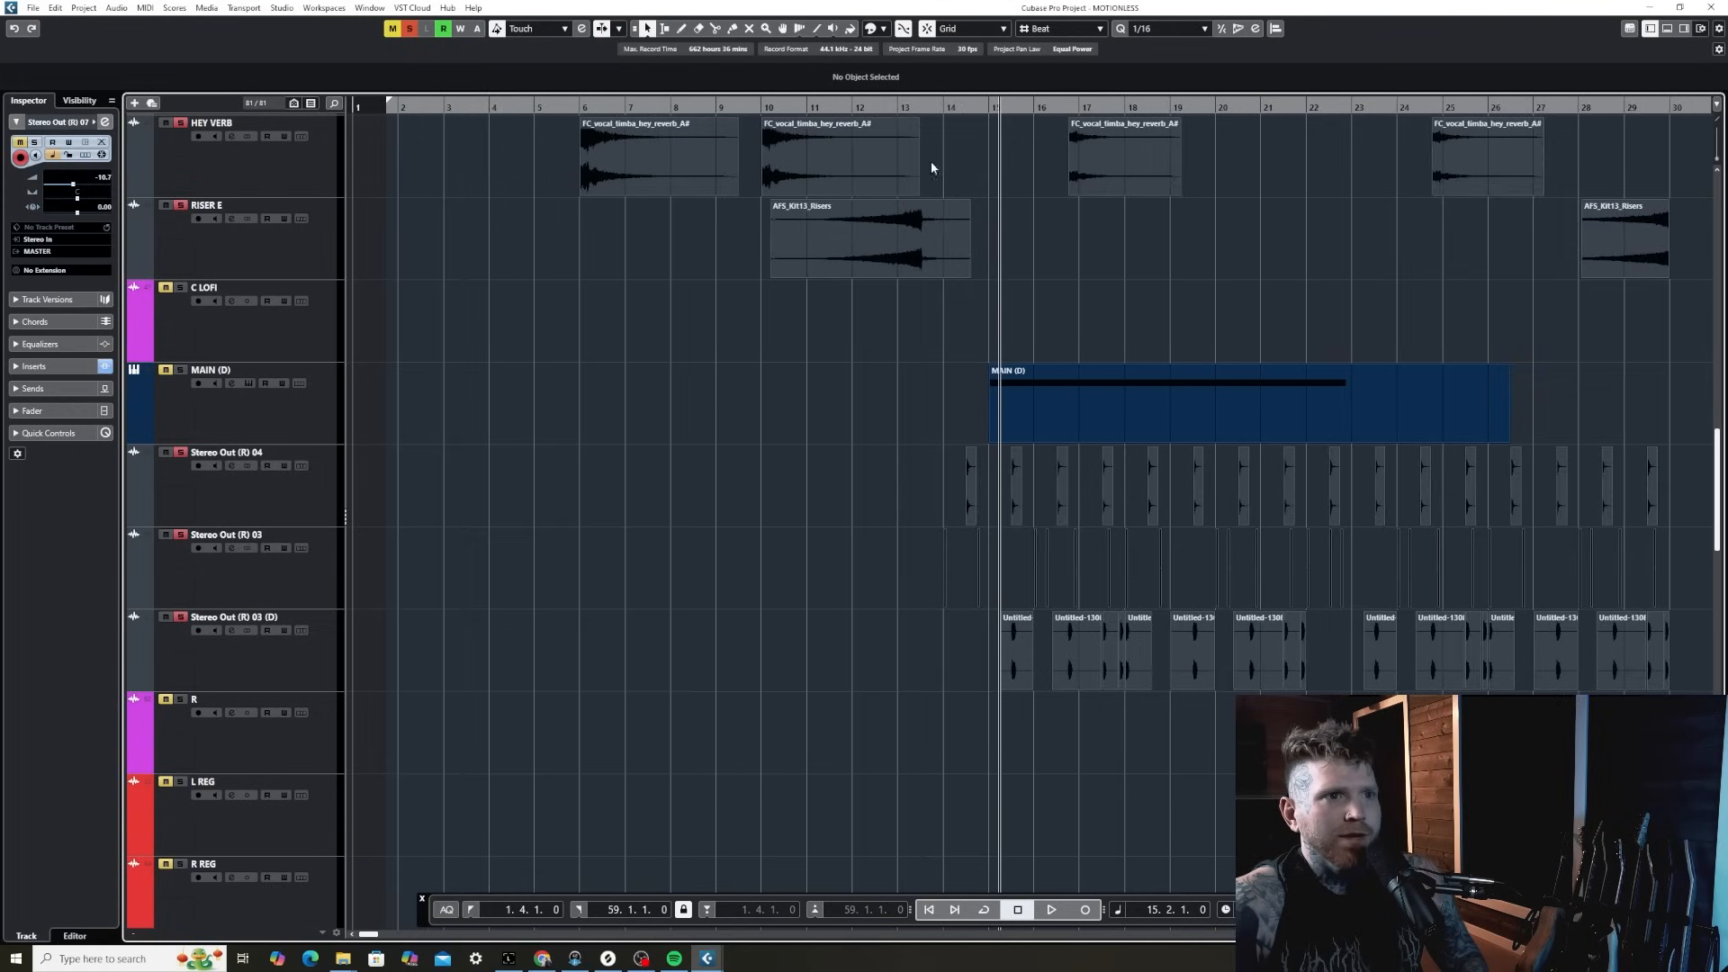
pyautogui.moveTo(775, 107); pyautogui.dragTo(774, 135)
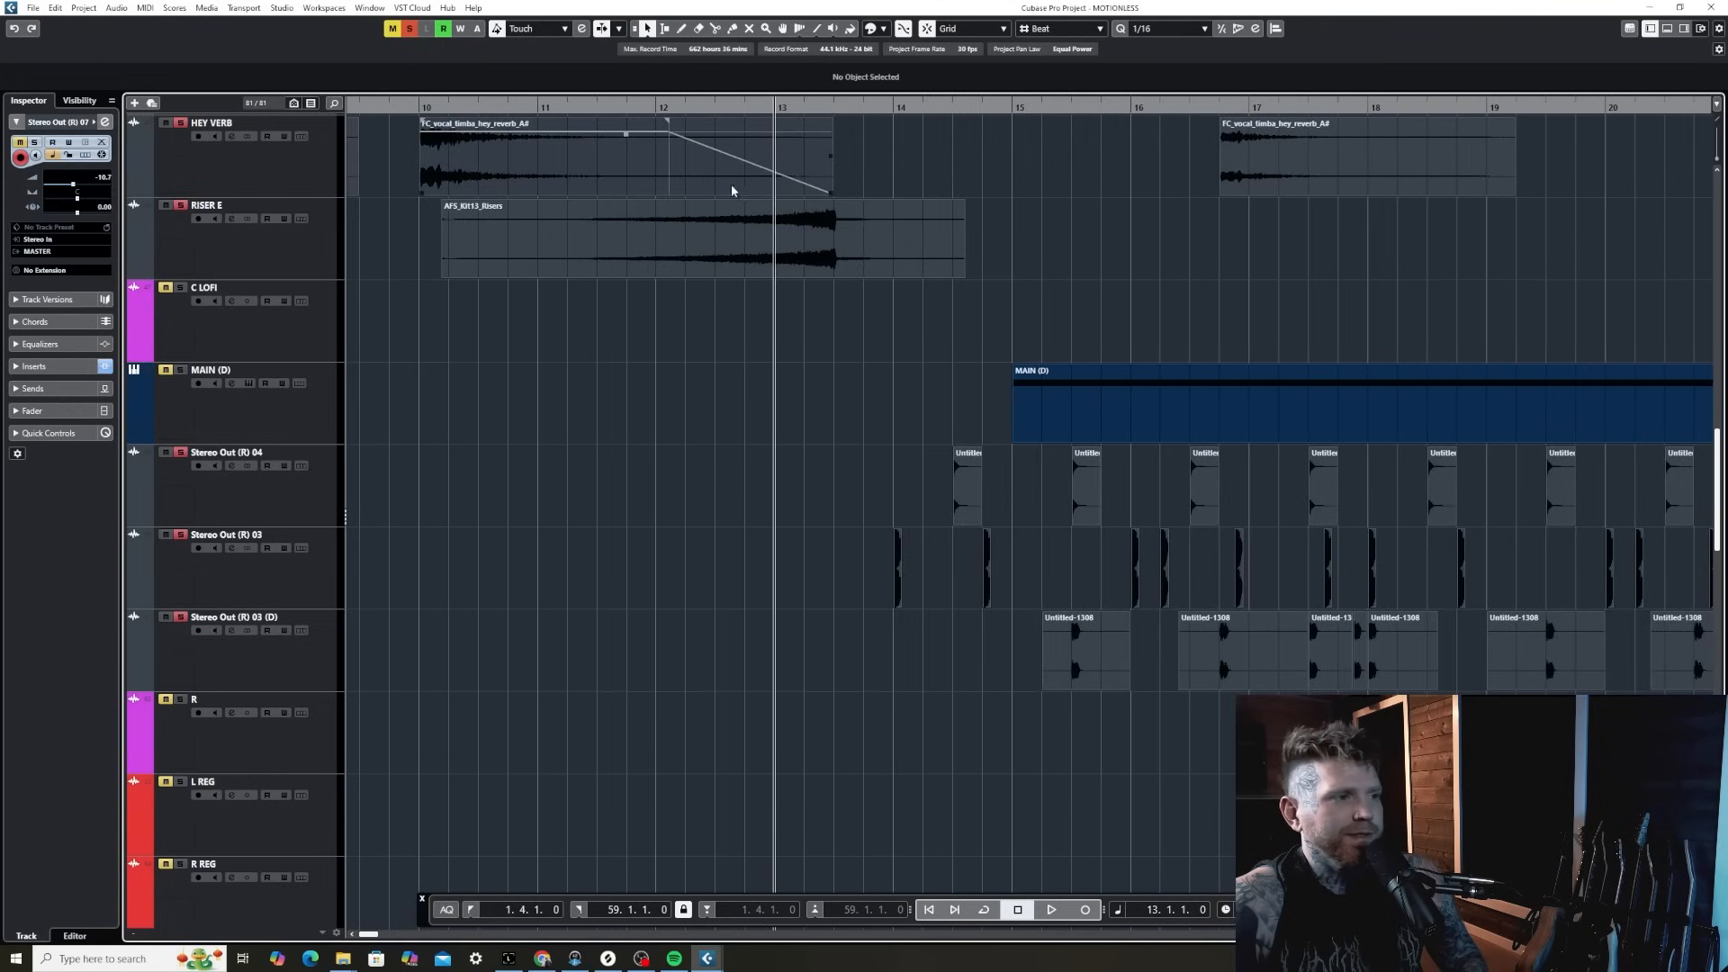
pyautogui.scroll(4, 953, 785)
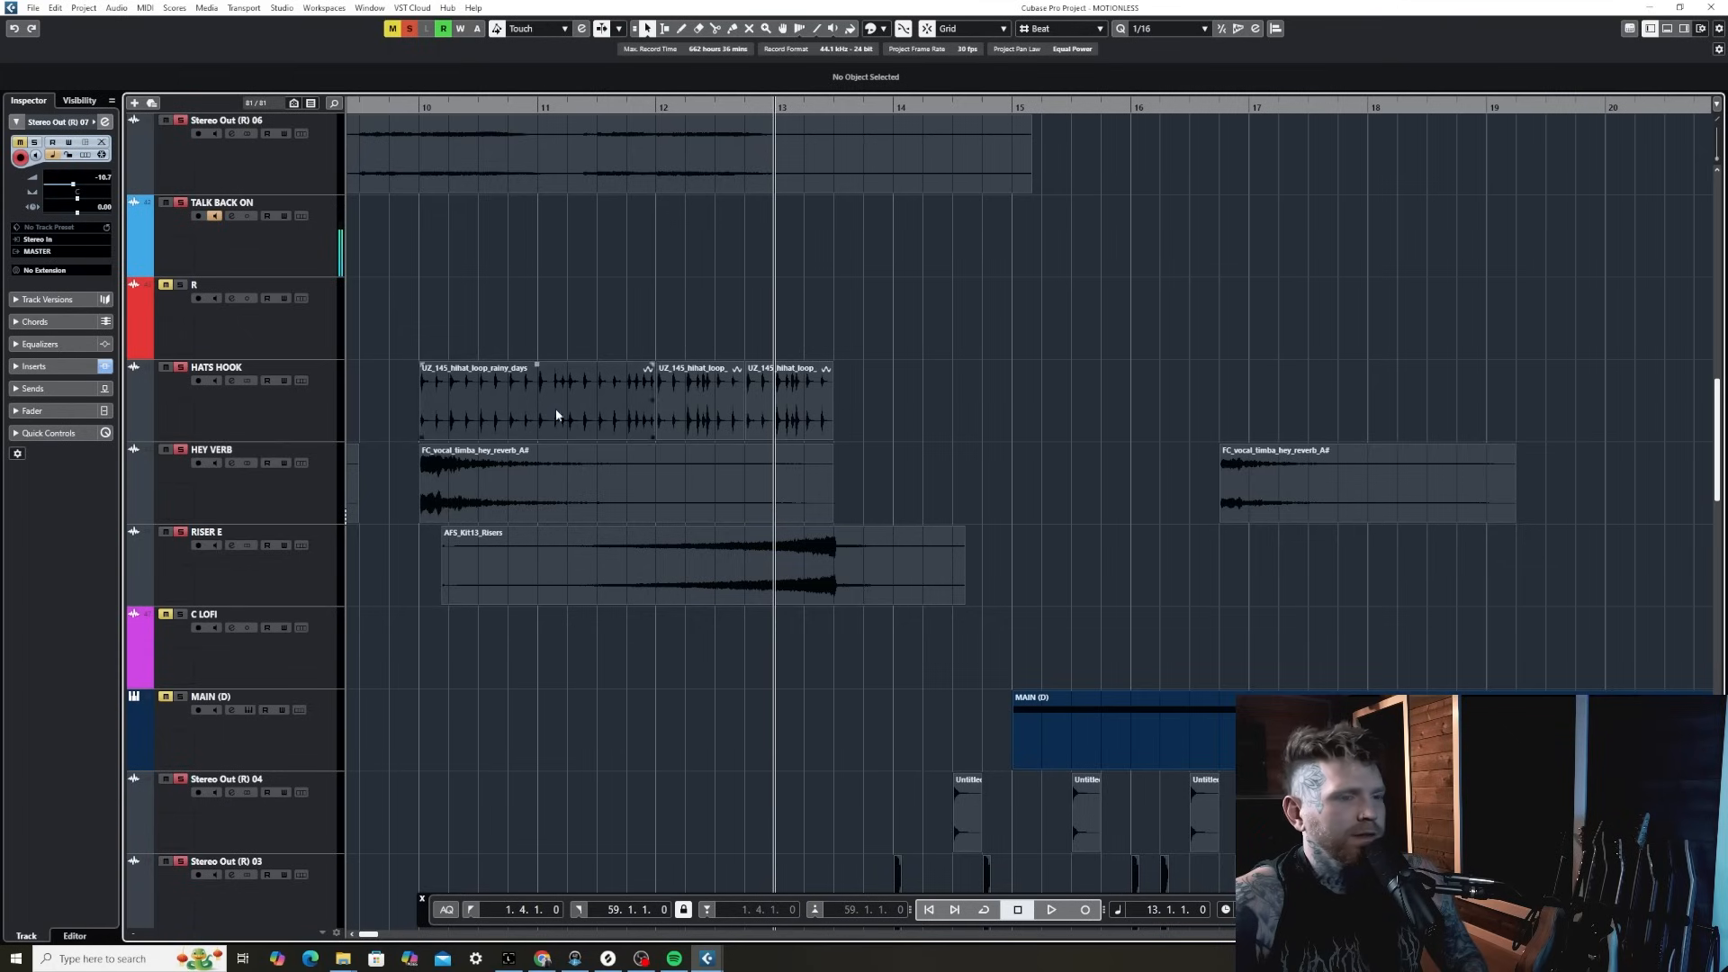
pyautogui.scroll(-2, 557, 415)
pyautogui.press('space')
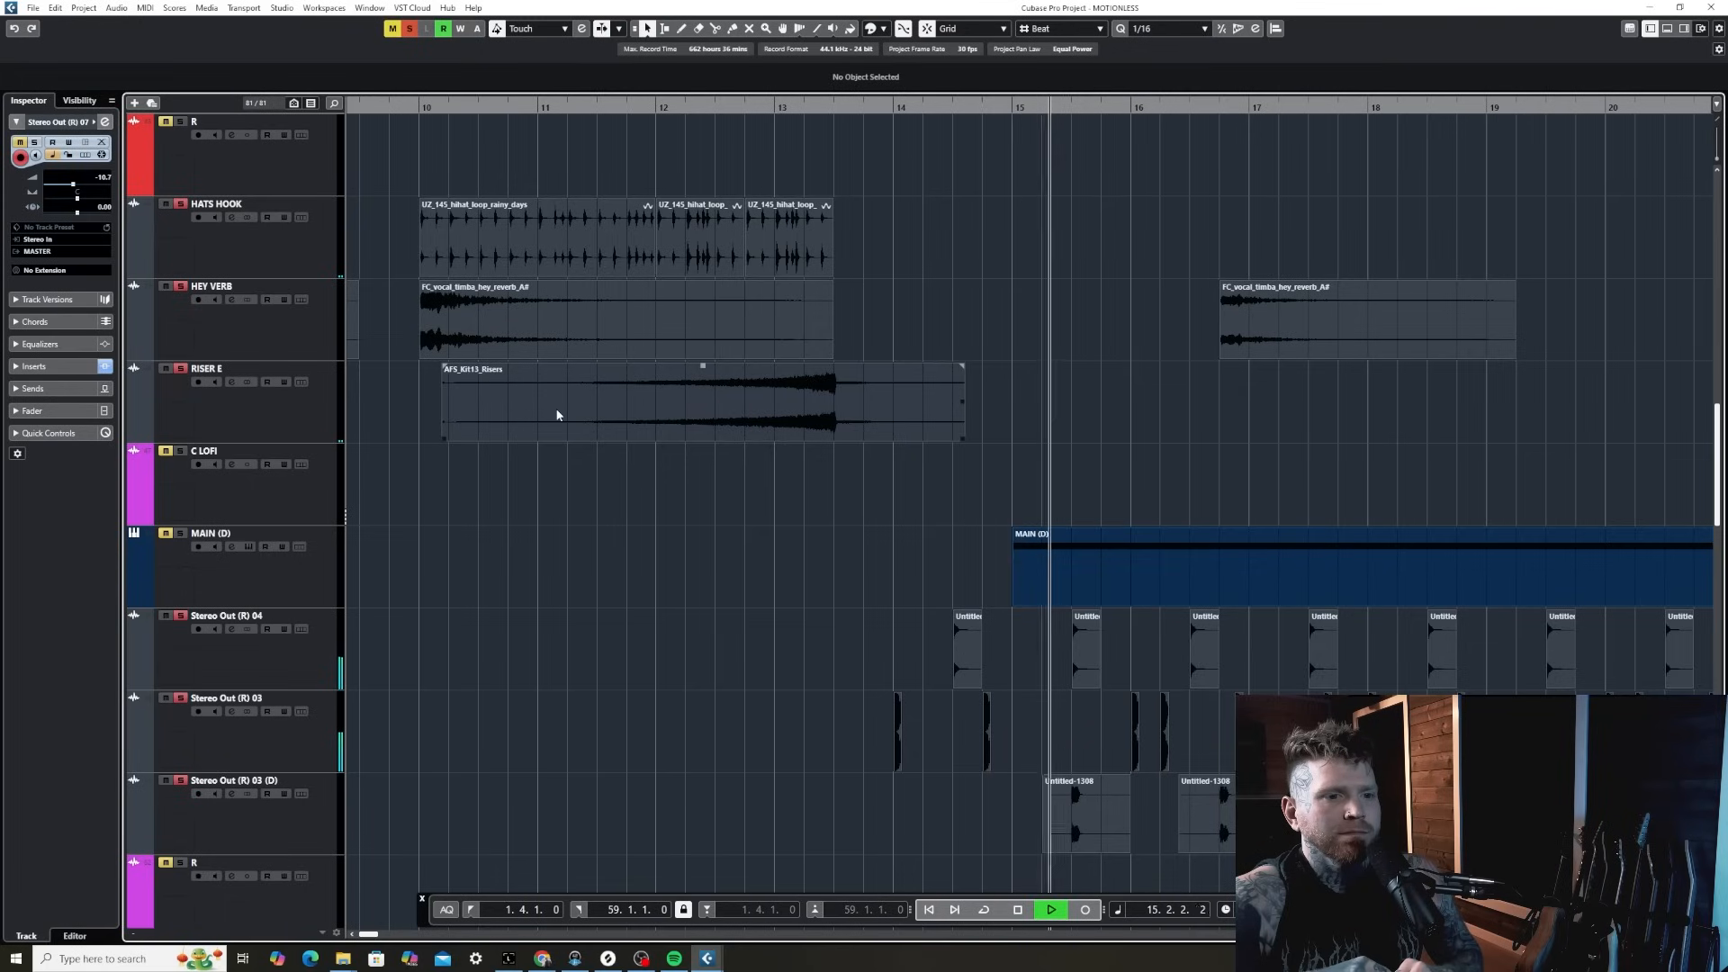
pyautogui.press('g')
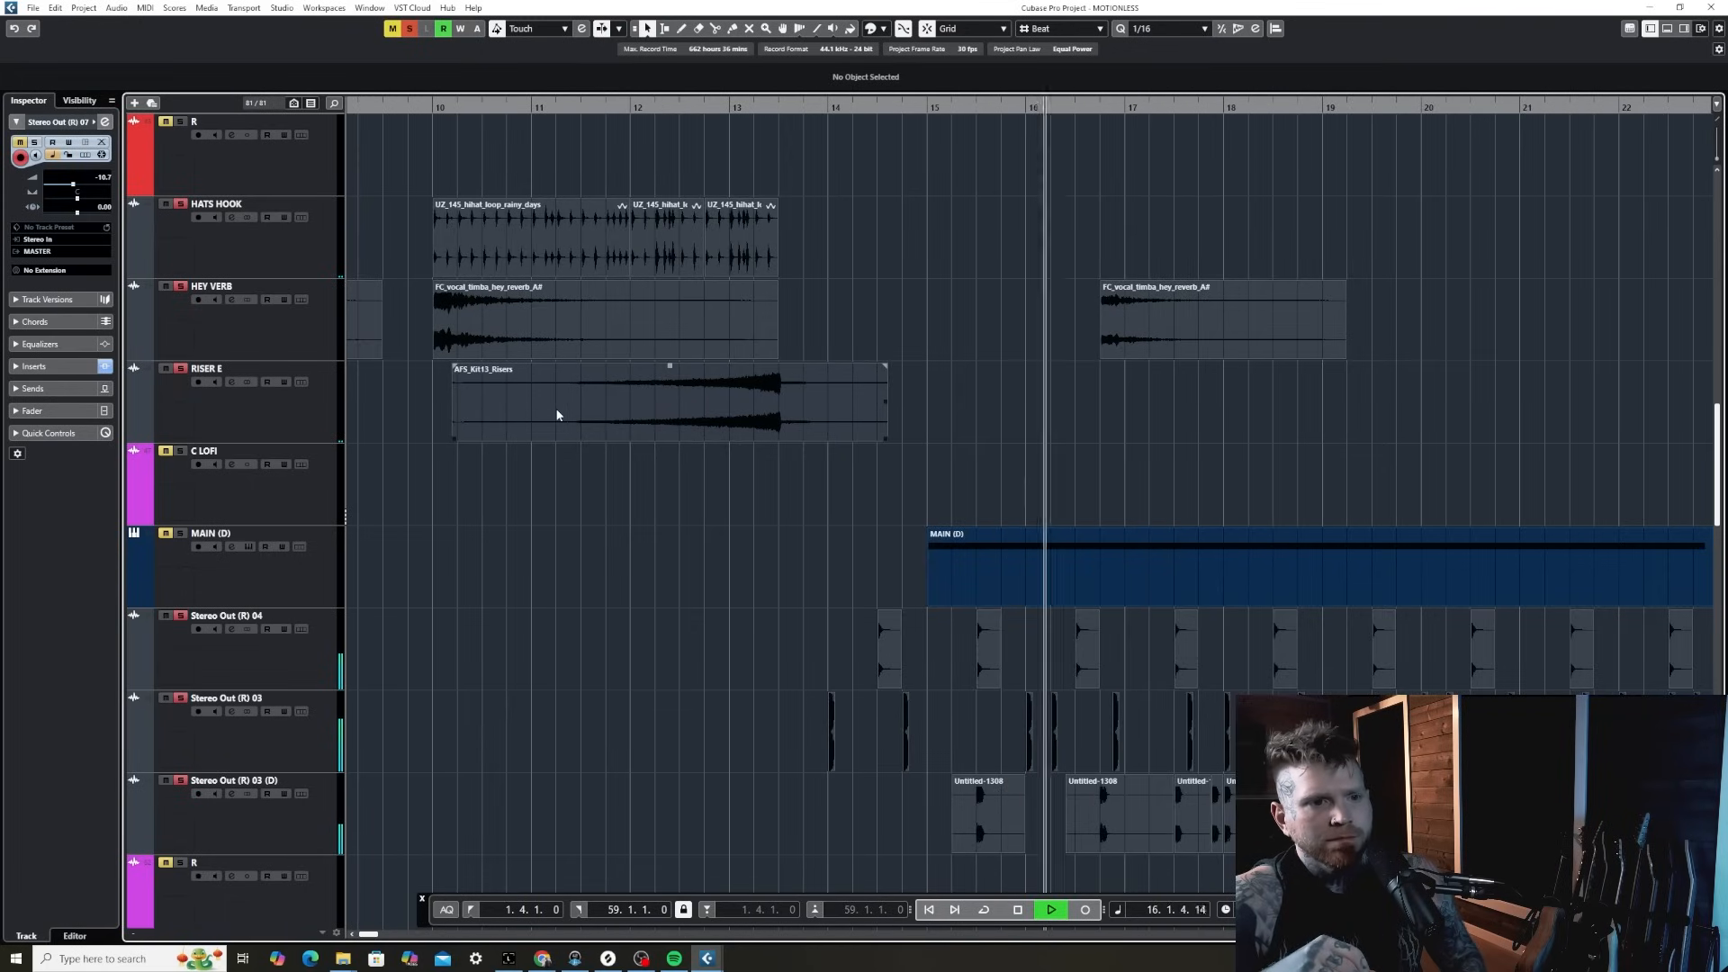
pyautogui.press('h')
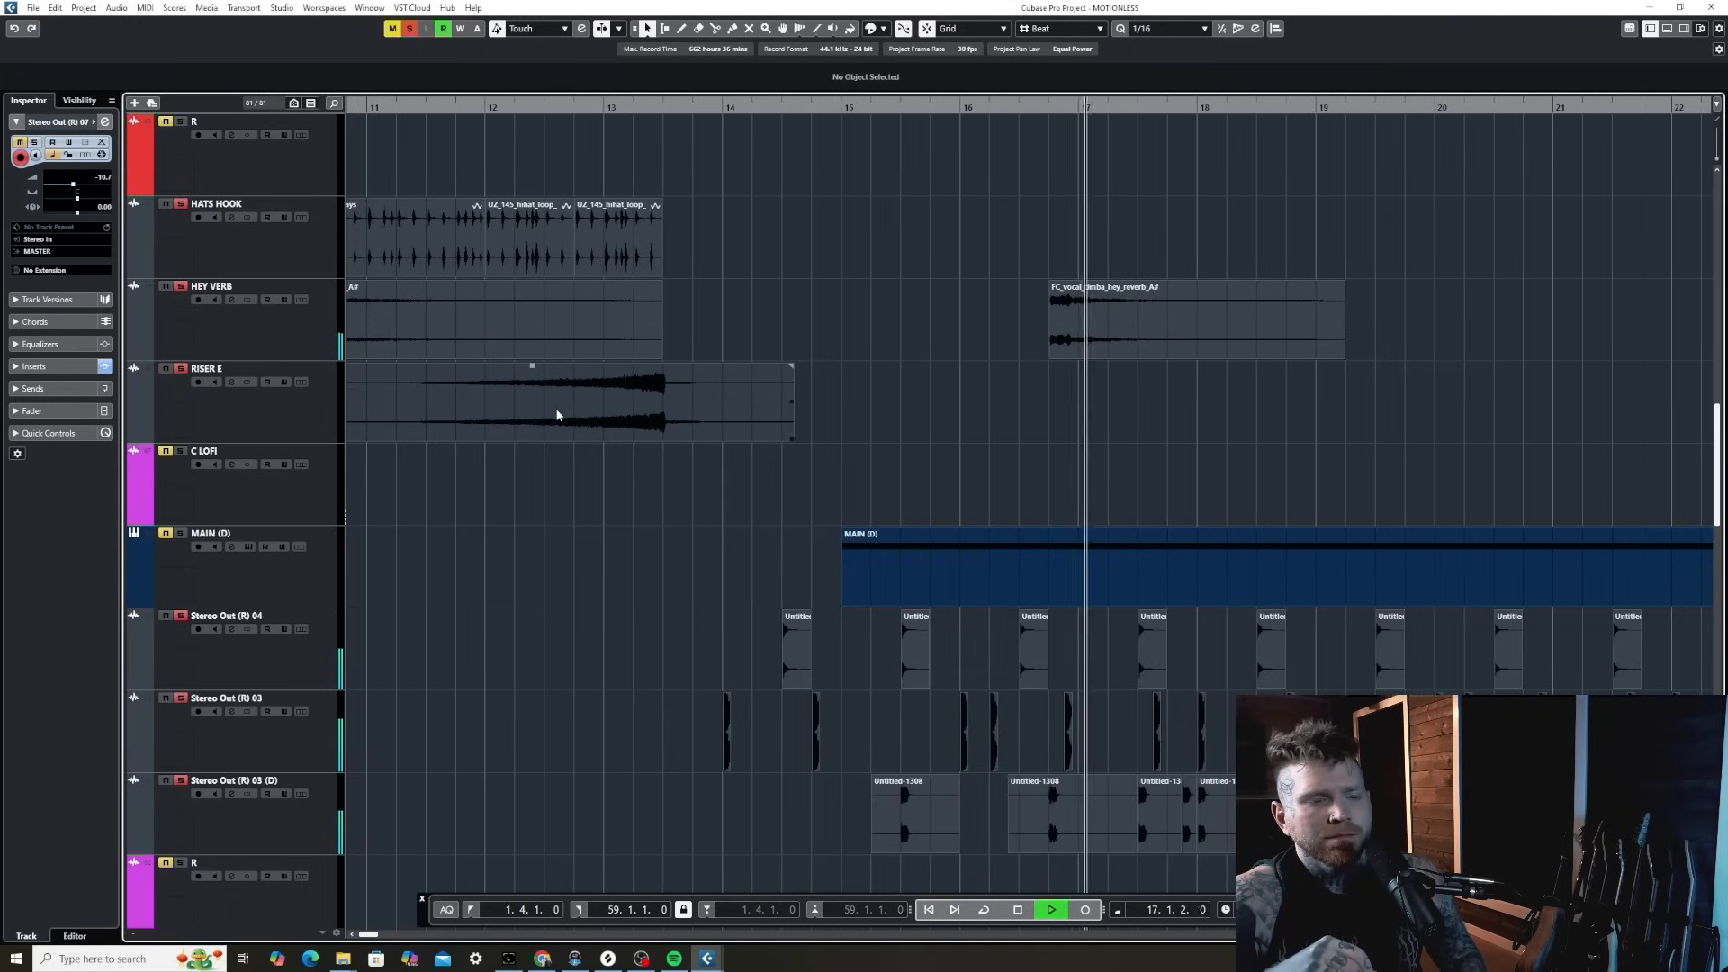
pyautogui.press('g')
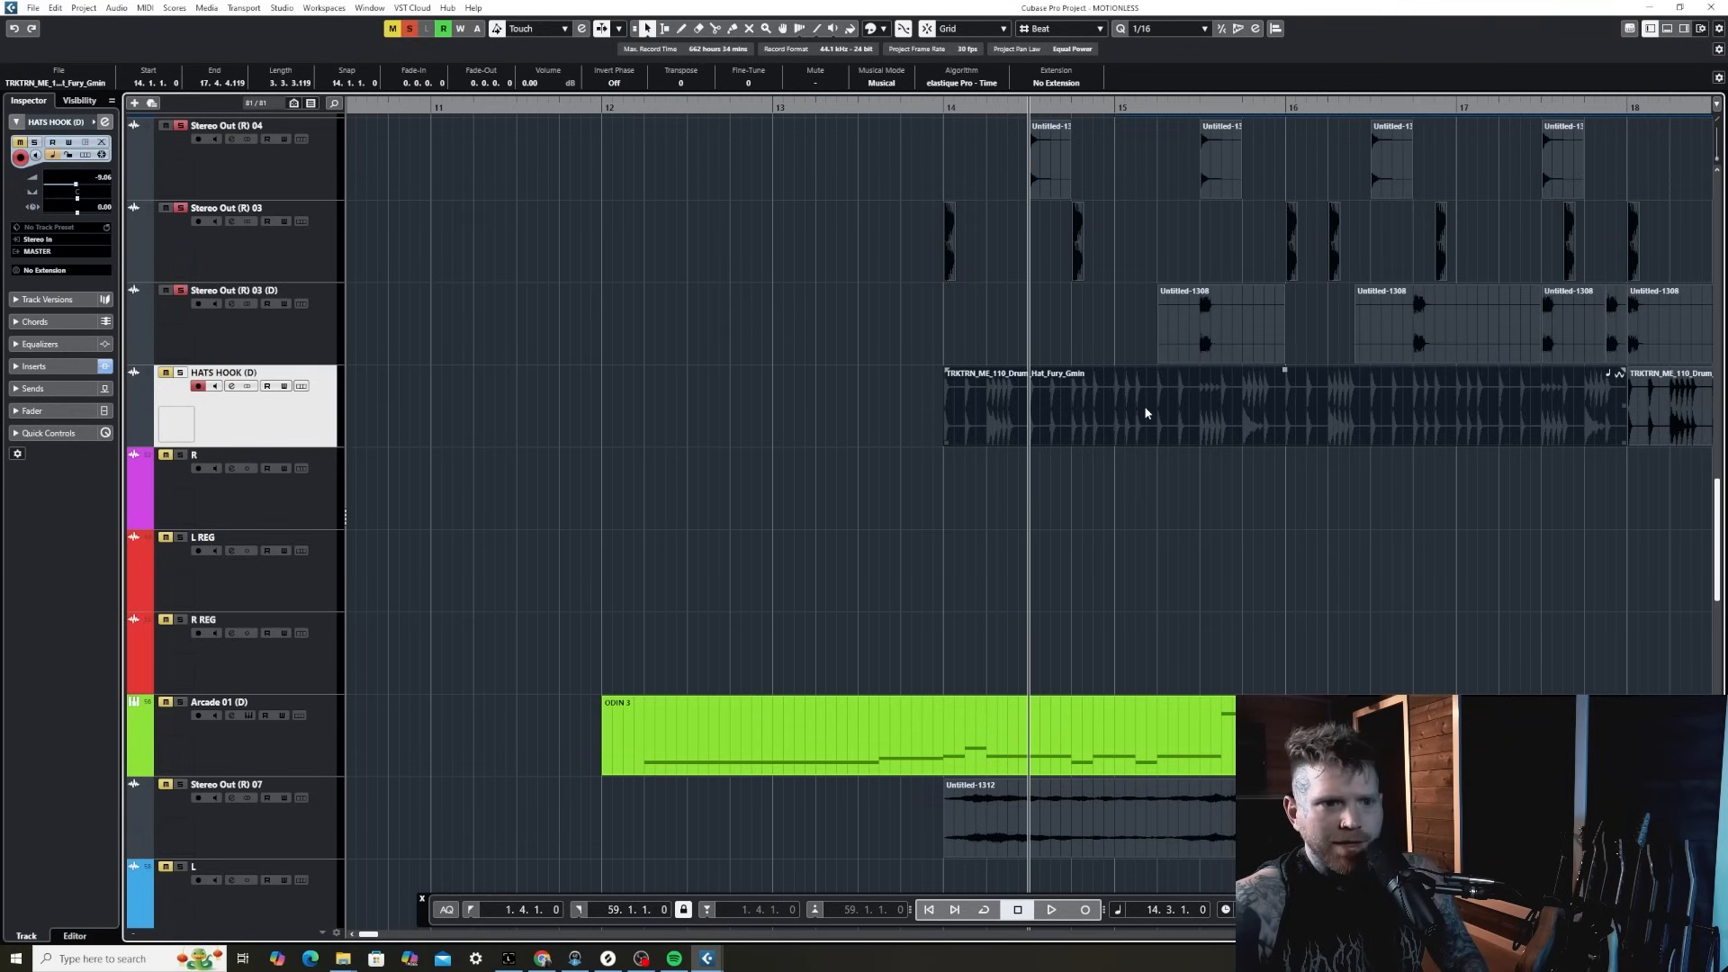
# - Set the playhead shortly before bar 14, ahead of the hi-hat loops, and solo the HATS HOOK (D) track
pyautogui.click(1386, 103)
pyautogui.press('g')
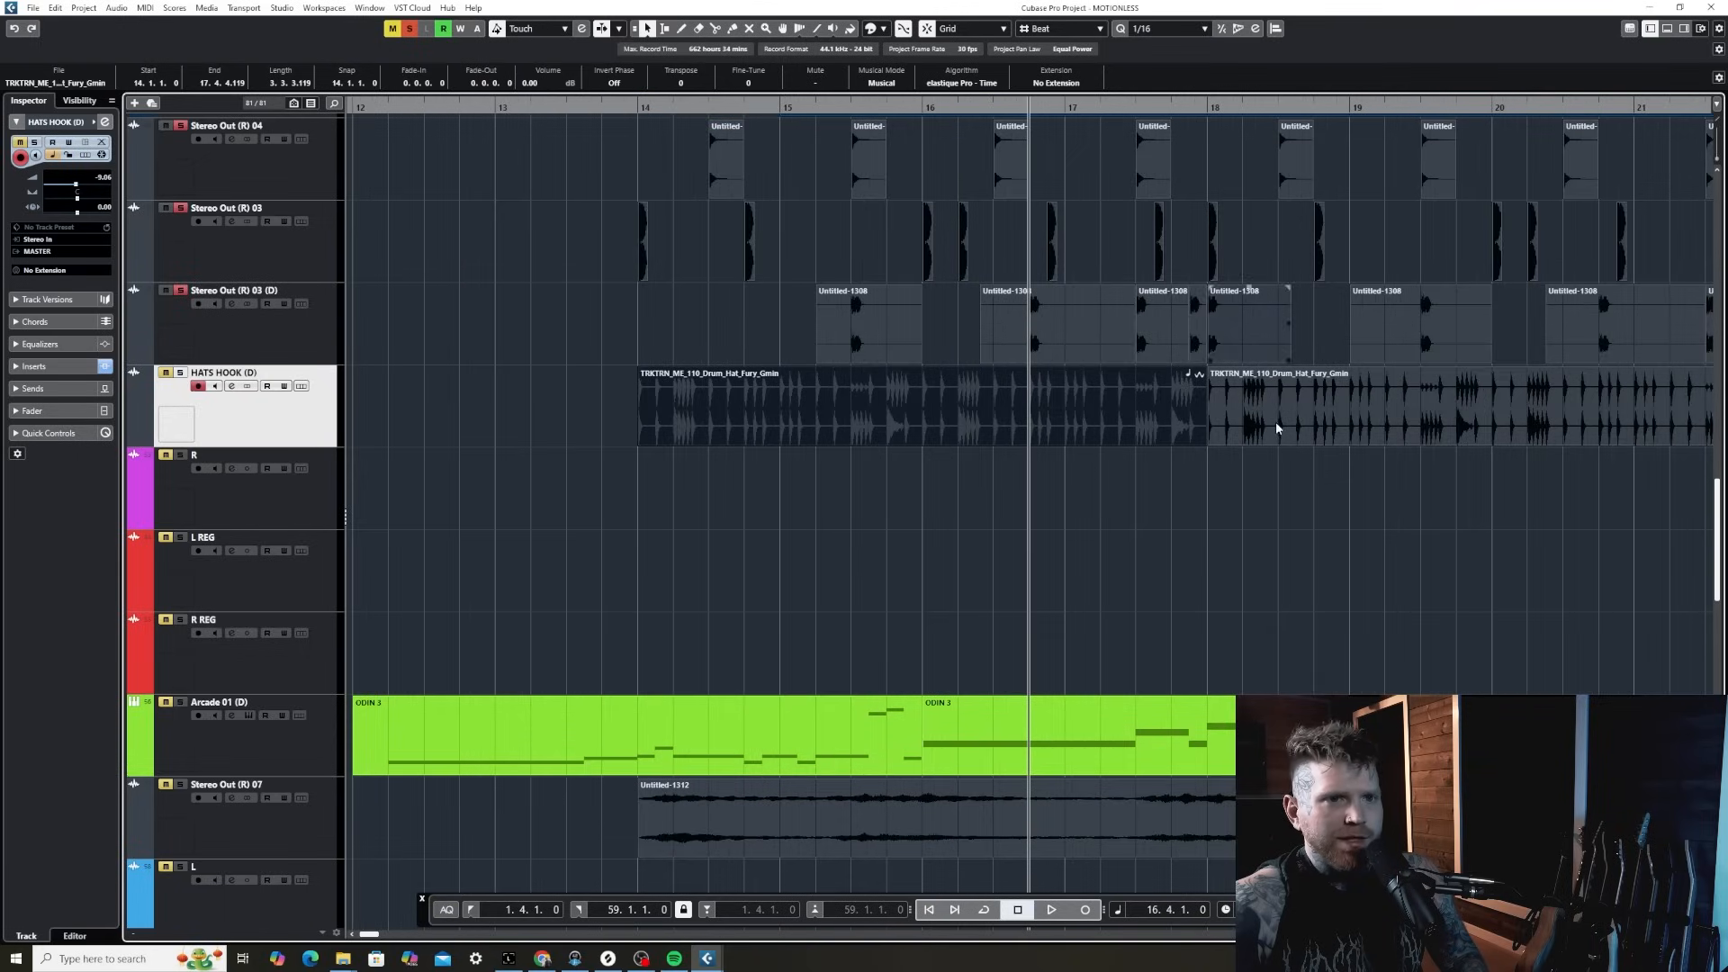
pyautogui.press('g')
pyautogui.click(650, 106)
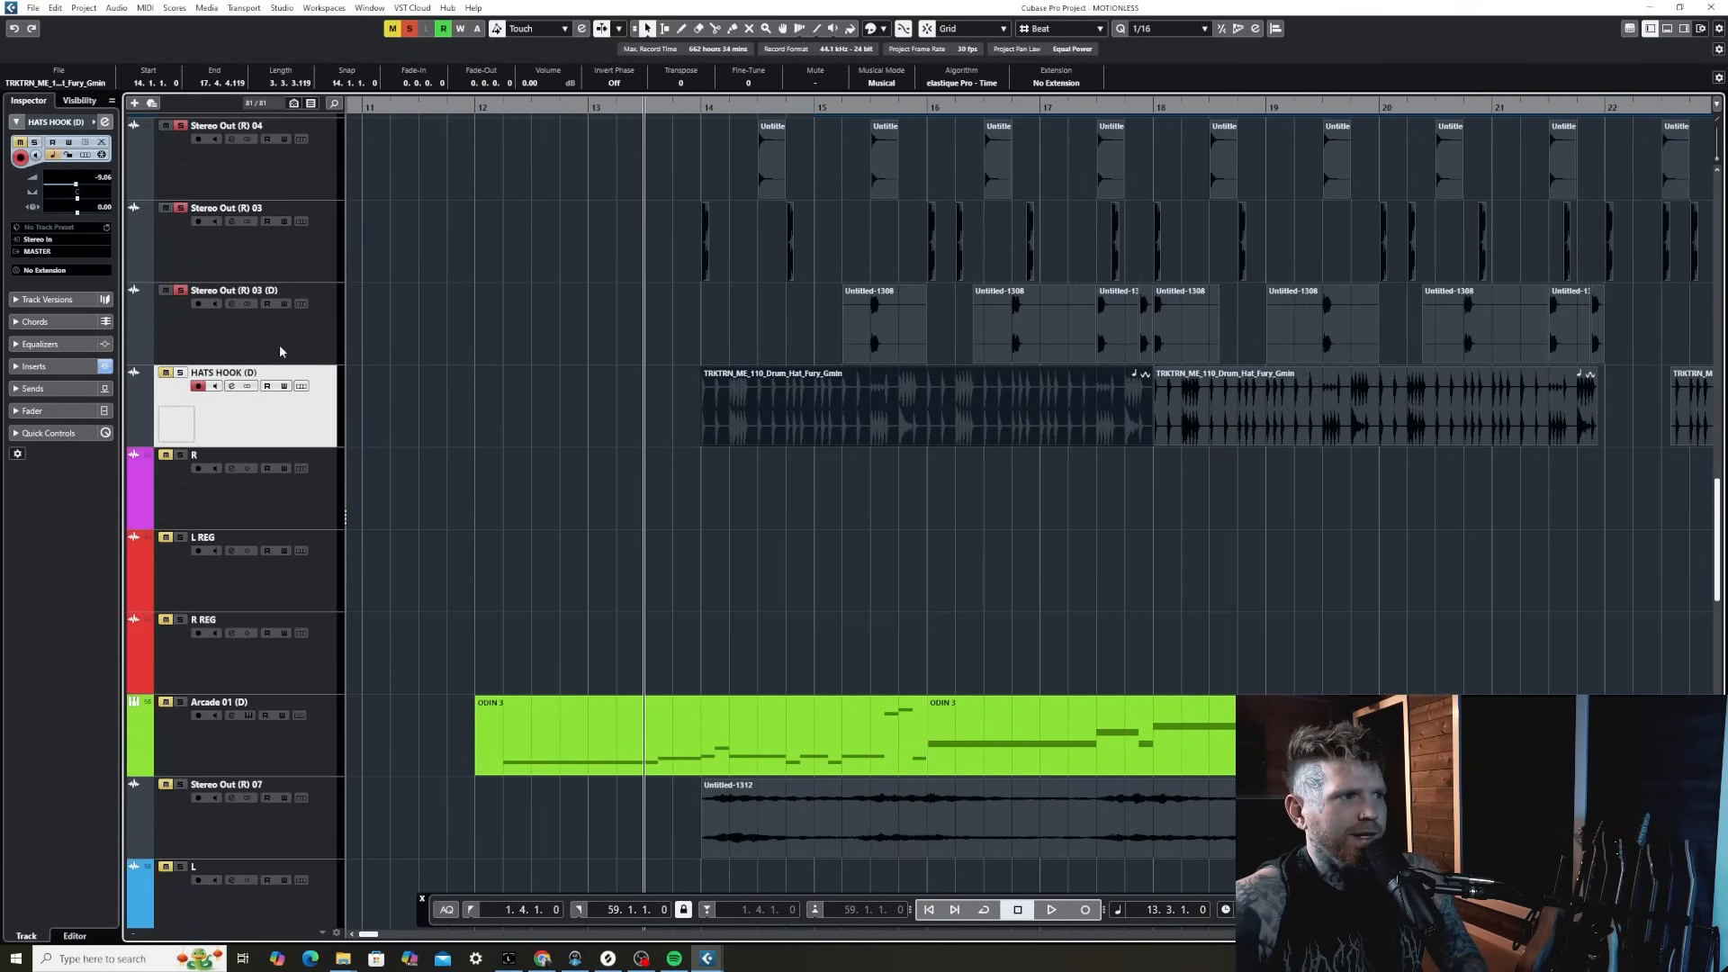
pyautogui.click(179, 373)
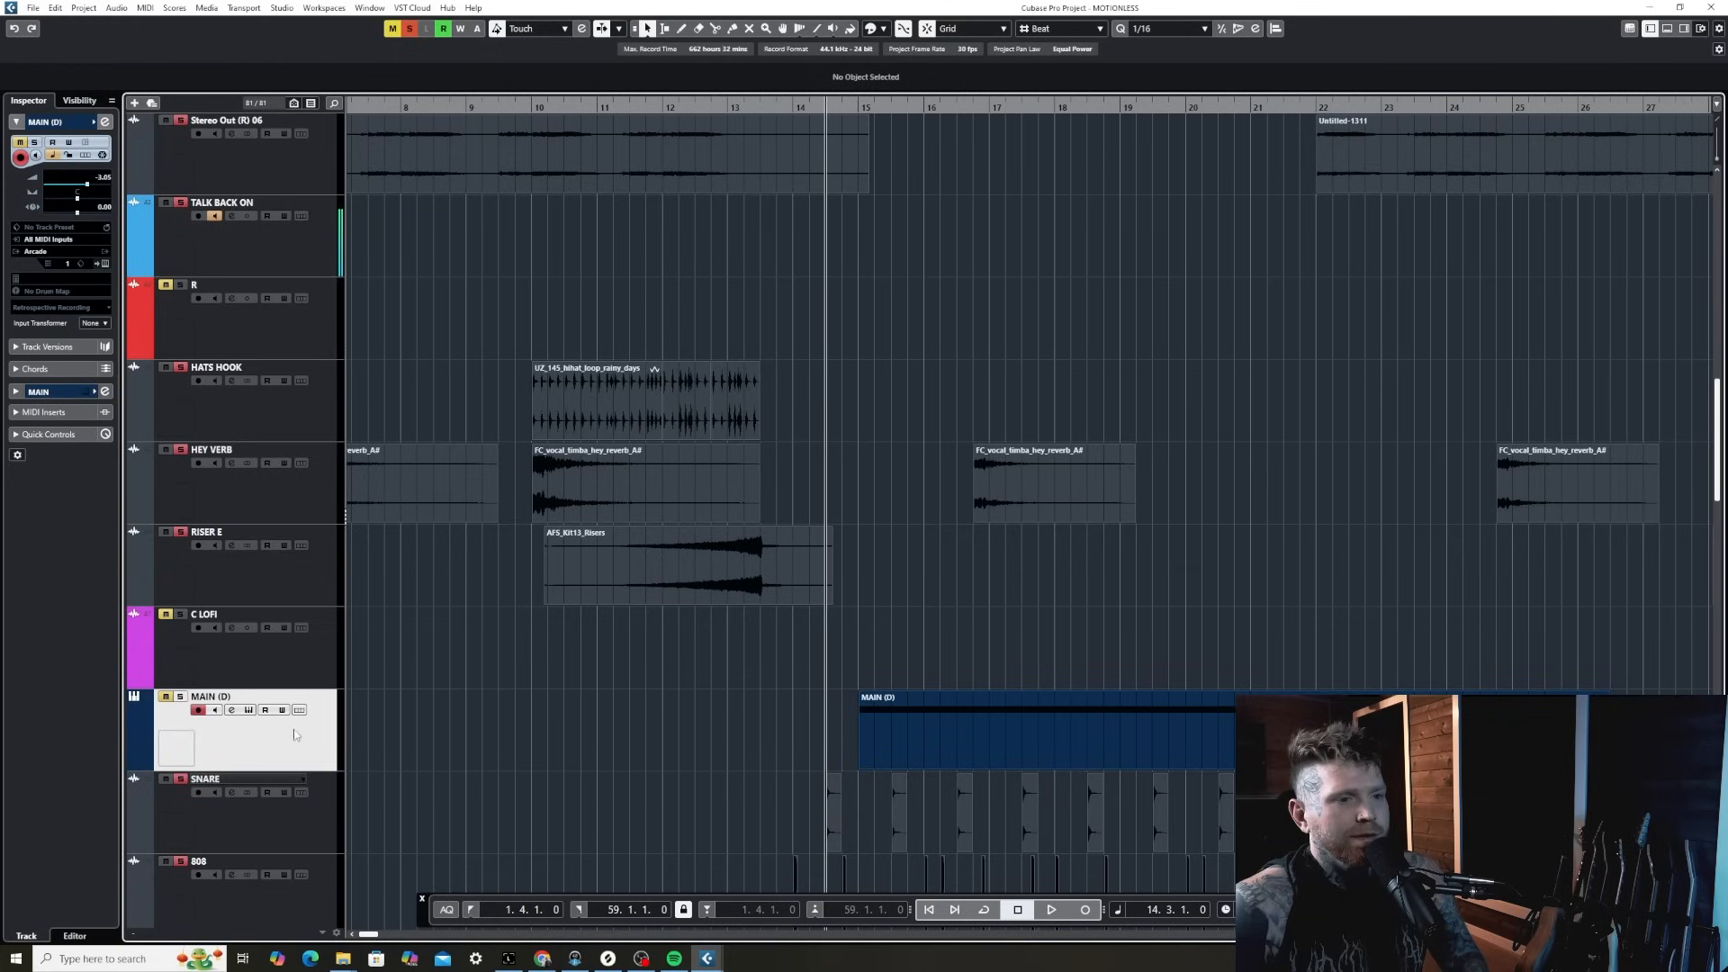
# - Duplicate the MAIN (D) track and bring up the copy's Arcade instrument window over the arrangement
pyautogui.scroll(4, 424, 738)
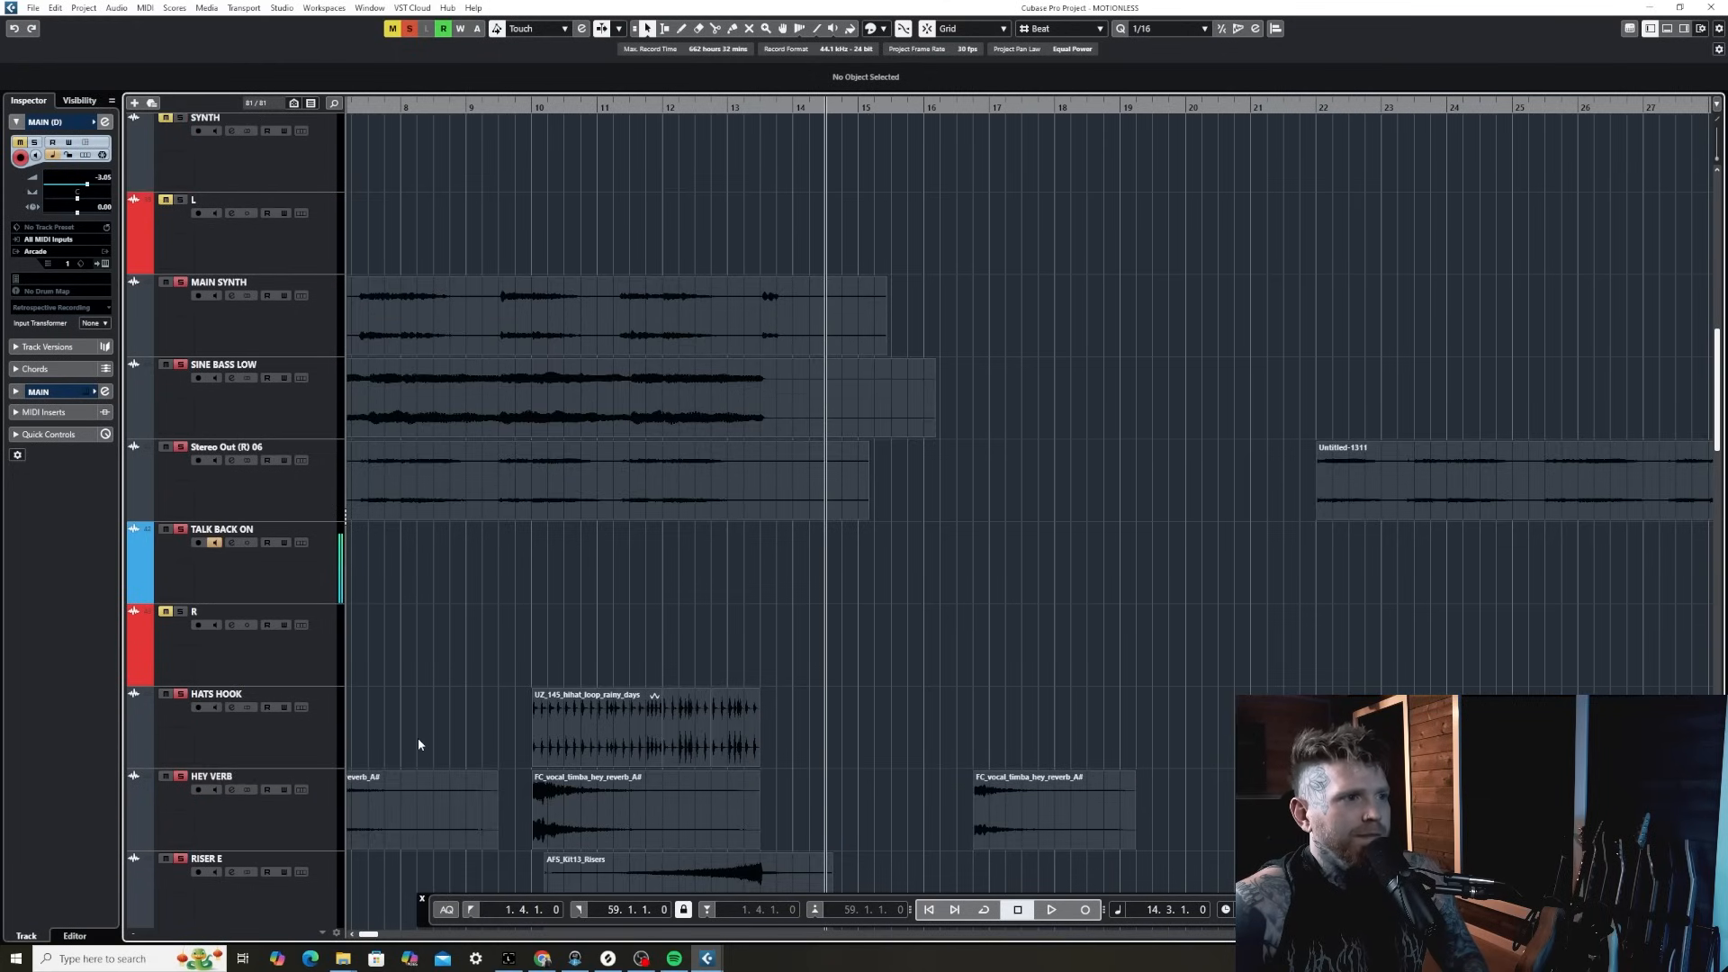
pyautogui.scroll(4, 419, 740)
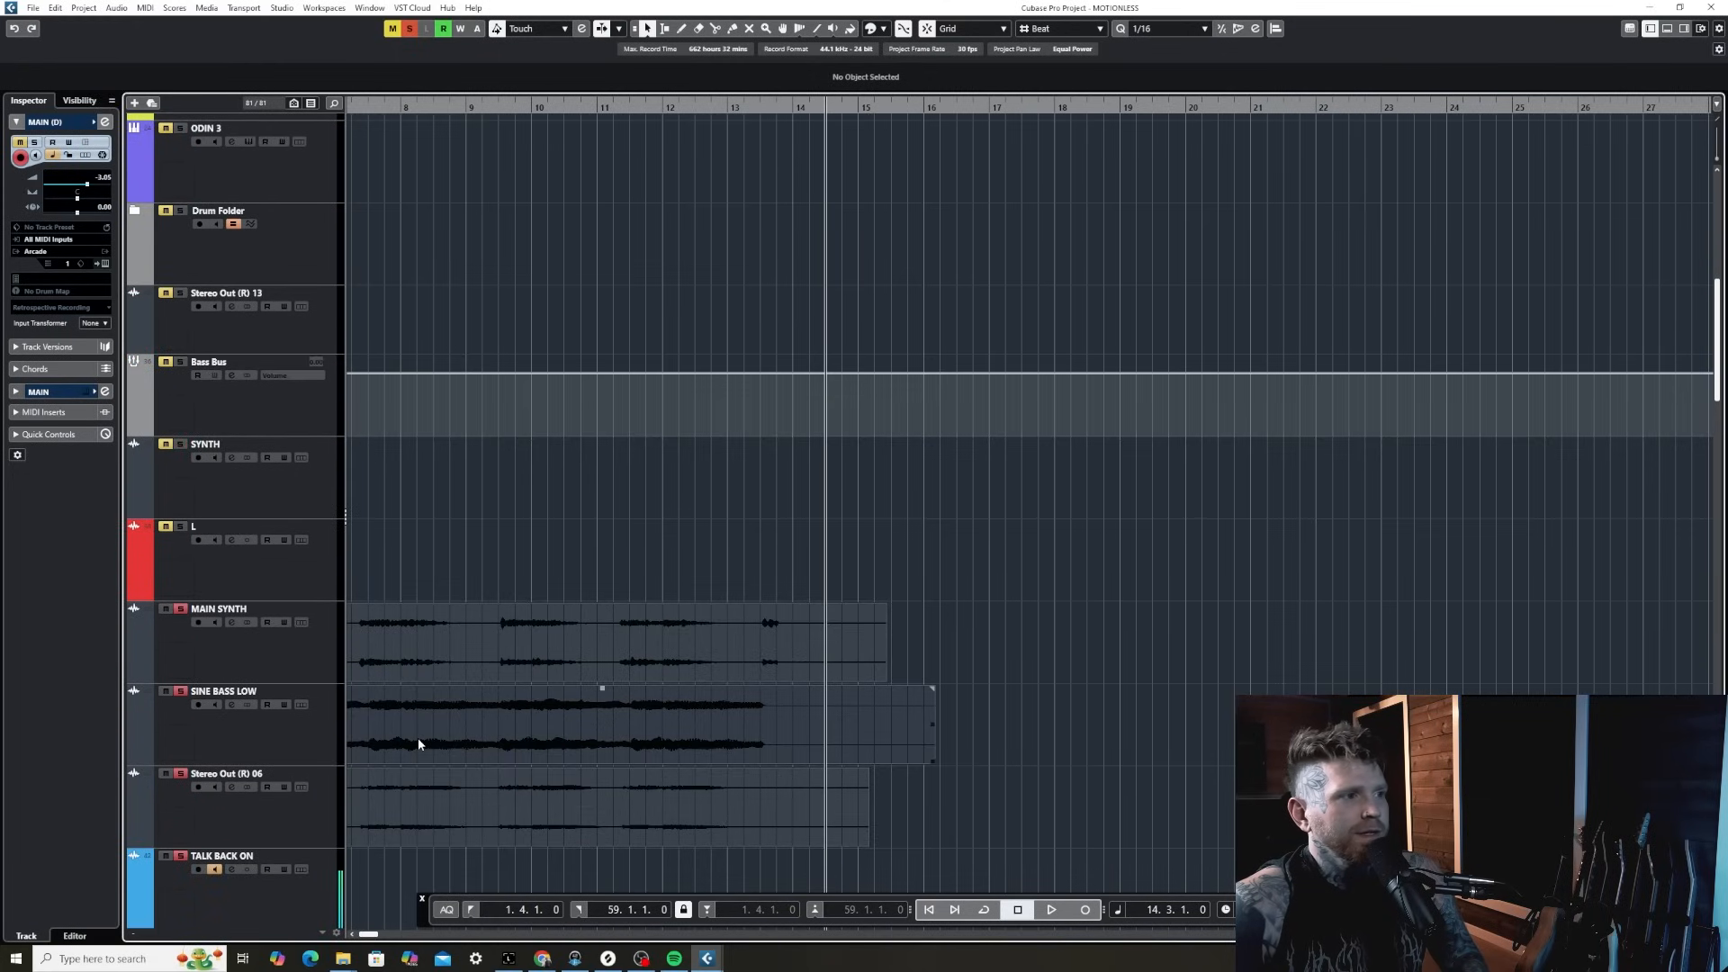
pyautogui.scroll(-8, 418, 739)
pyautogui.scroll(-2, 417, 744)
pyautogui.click(106, 264)
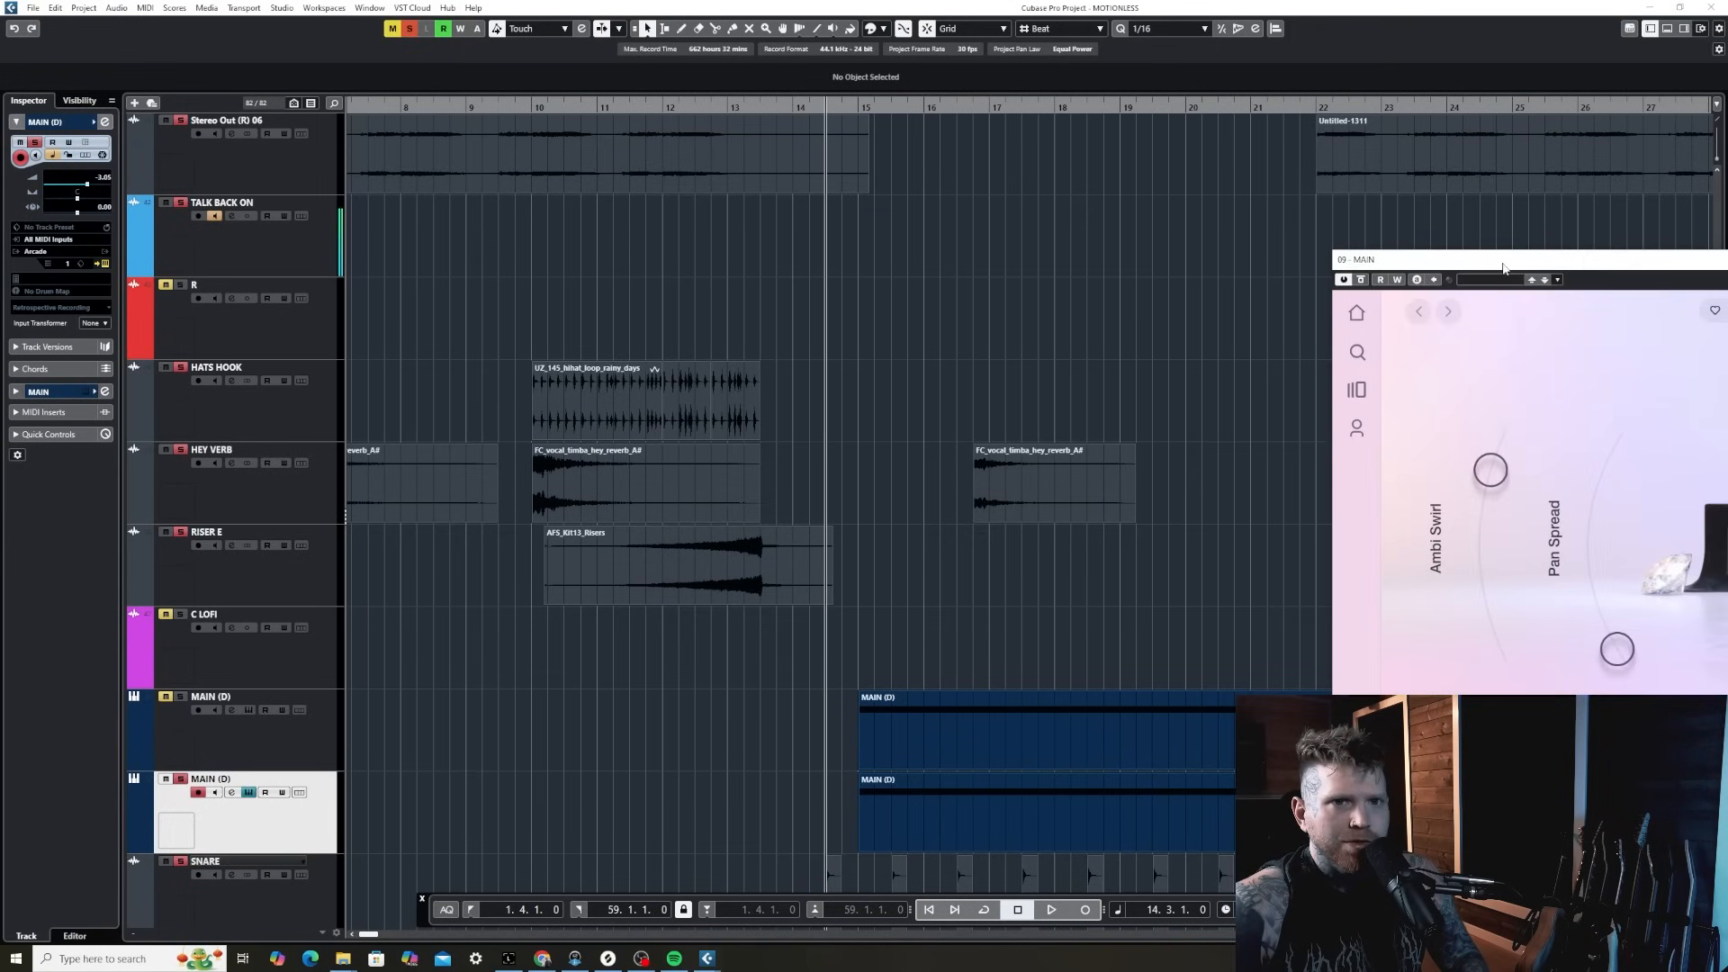
pyautogui.moveTo(1503, 268); pyautogui.dragTo(868, 235)
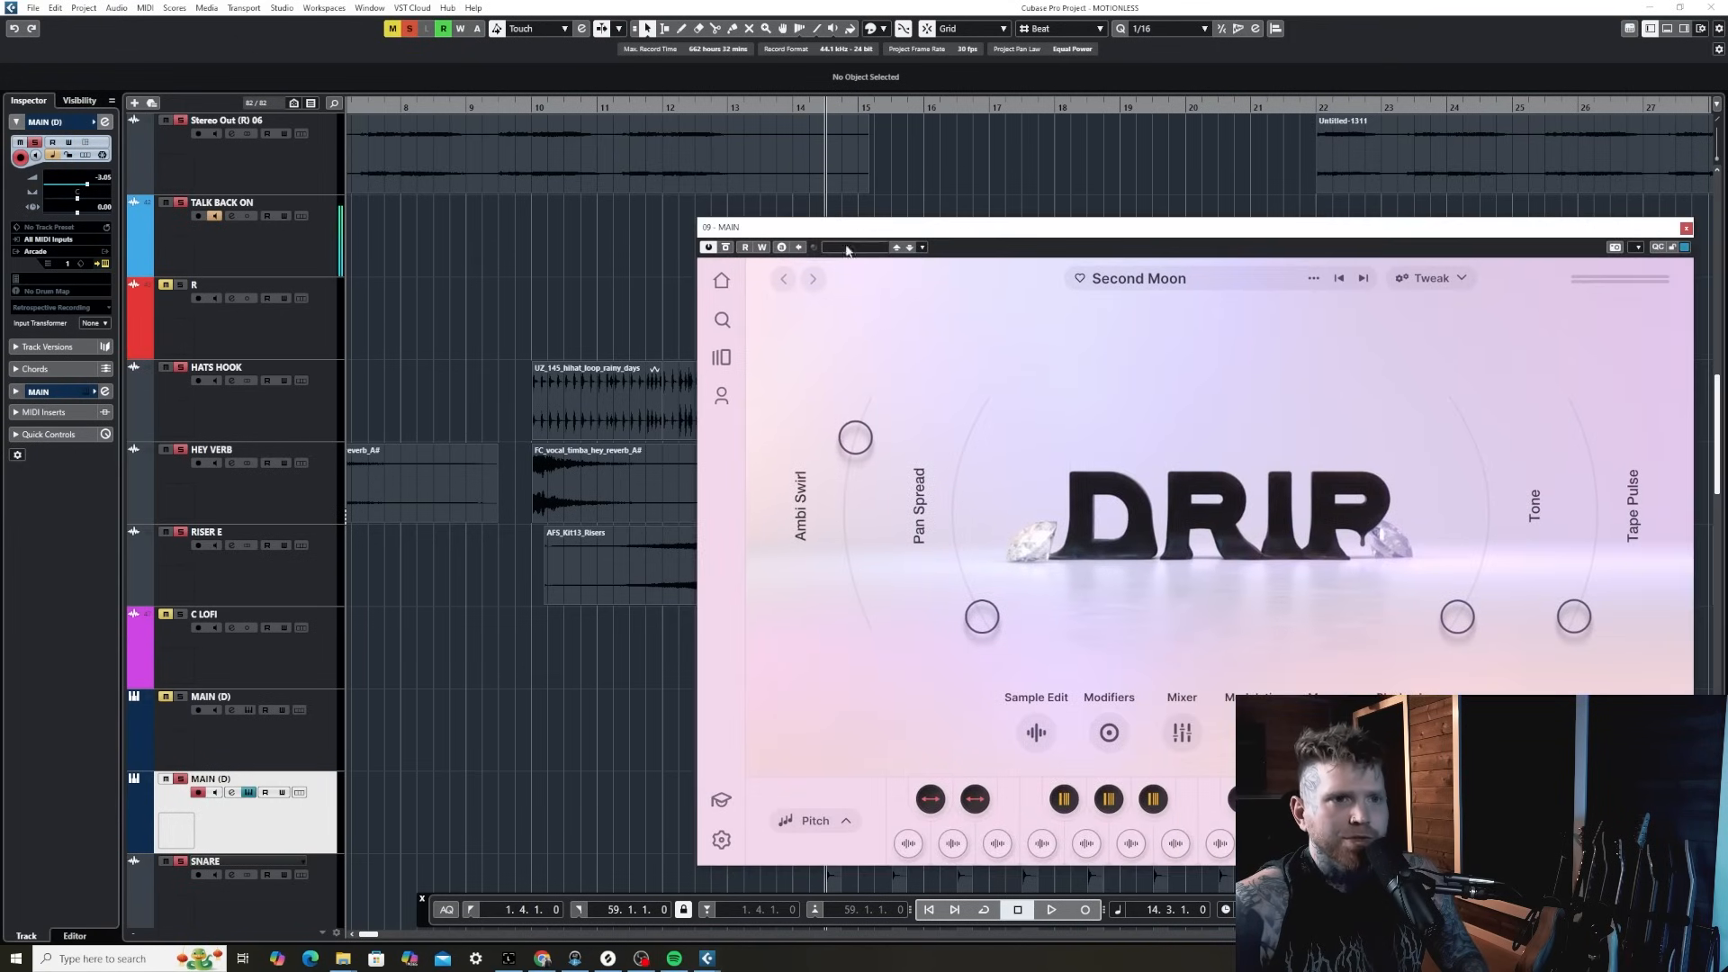
# - Search Arcade's instruments for BASS, preview Cone Pusher, and load the Retribution instrument
pyautogui.click(721, 320)
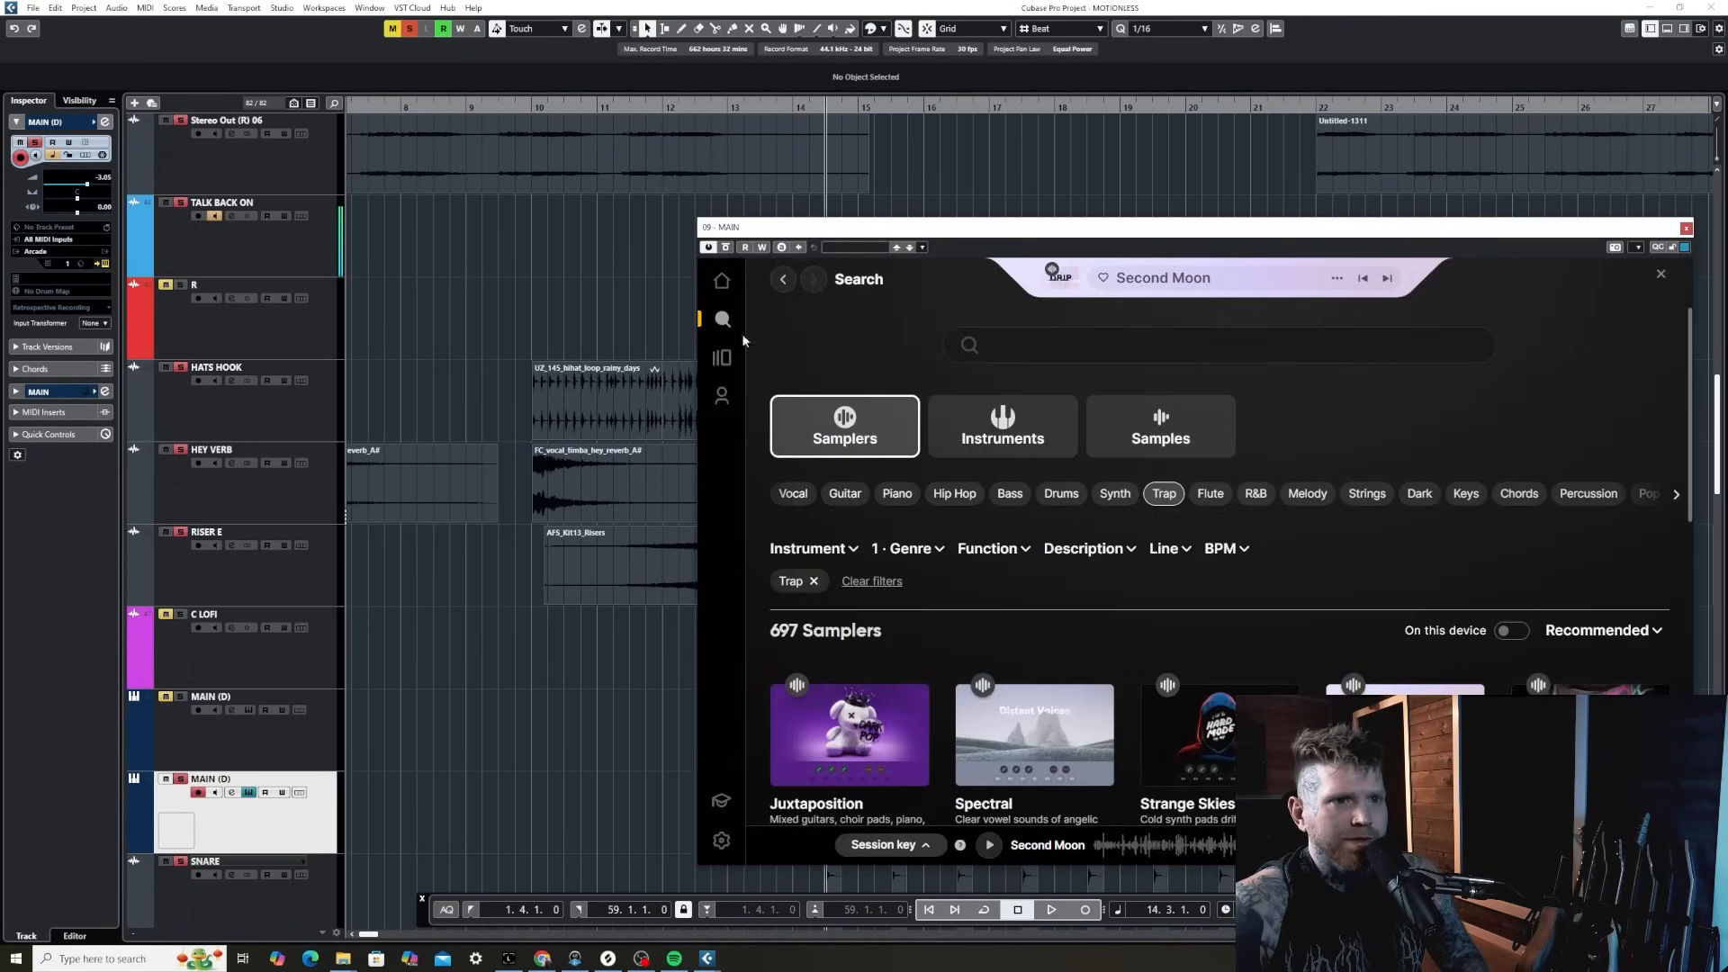
pyautogui.click(1002, 426)
pyautogui.click(1037, 353)
pyautogui.write('BASS')
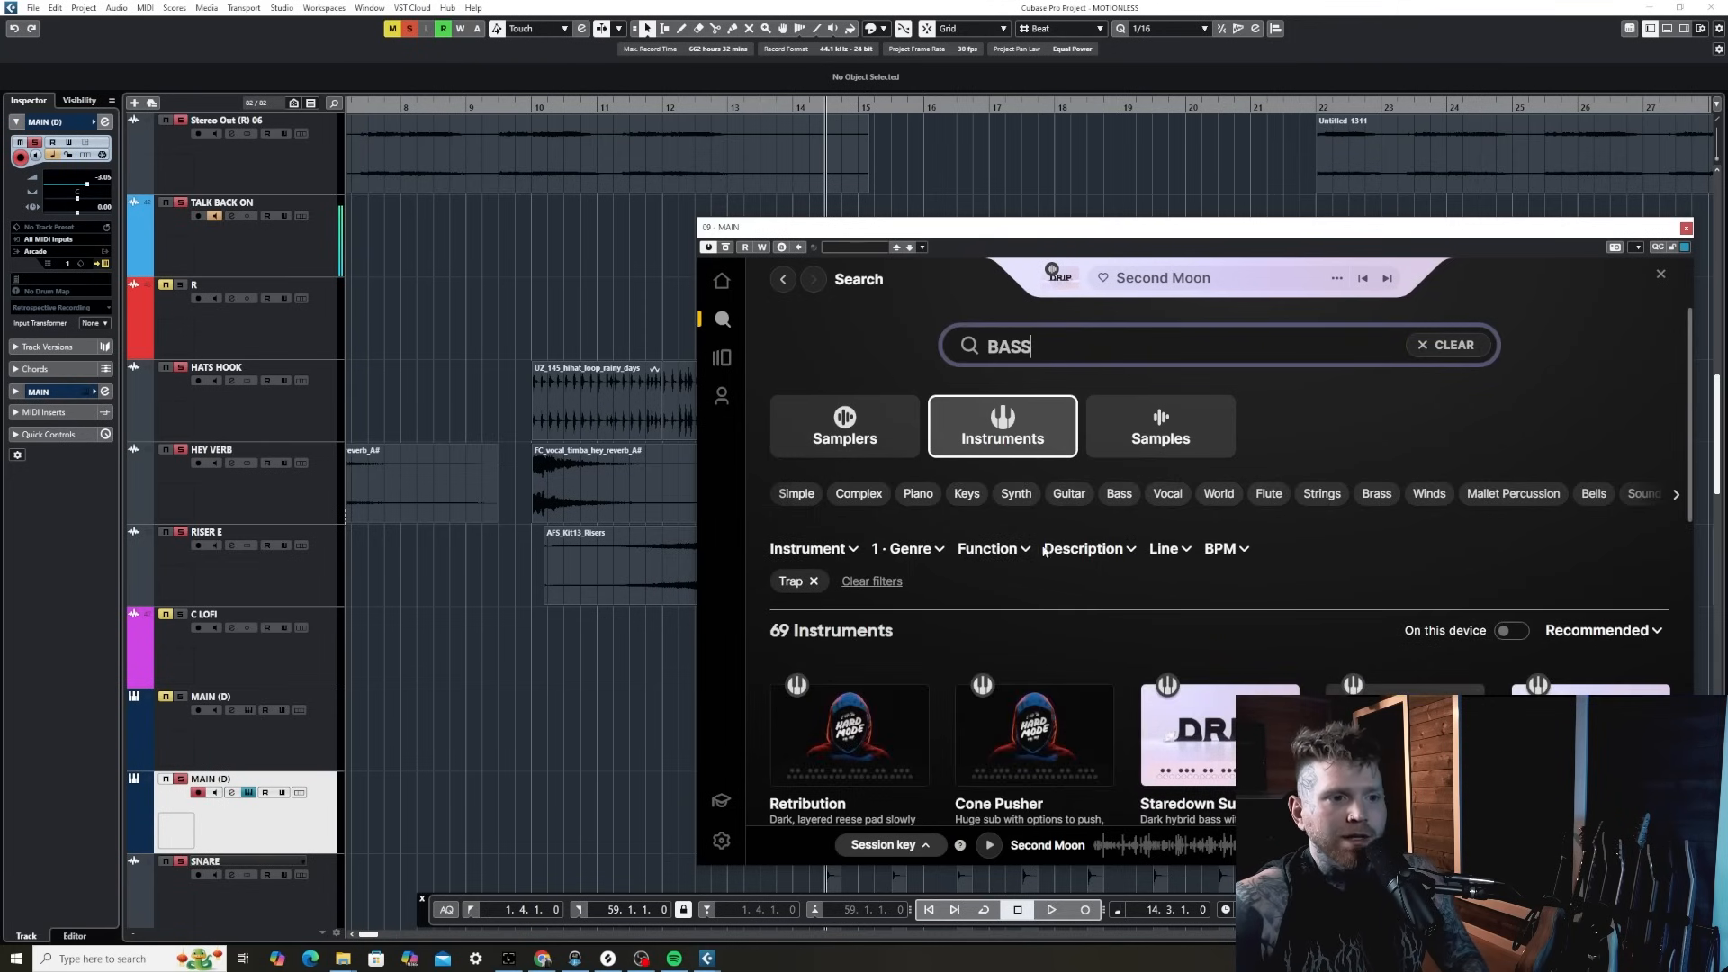
pyautogui.click(972, 764)
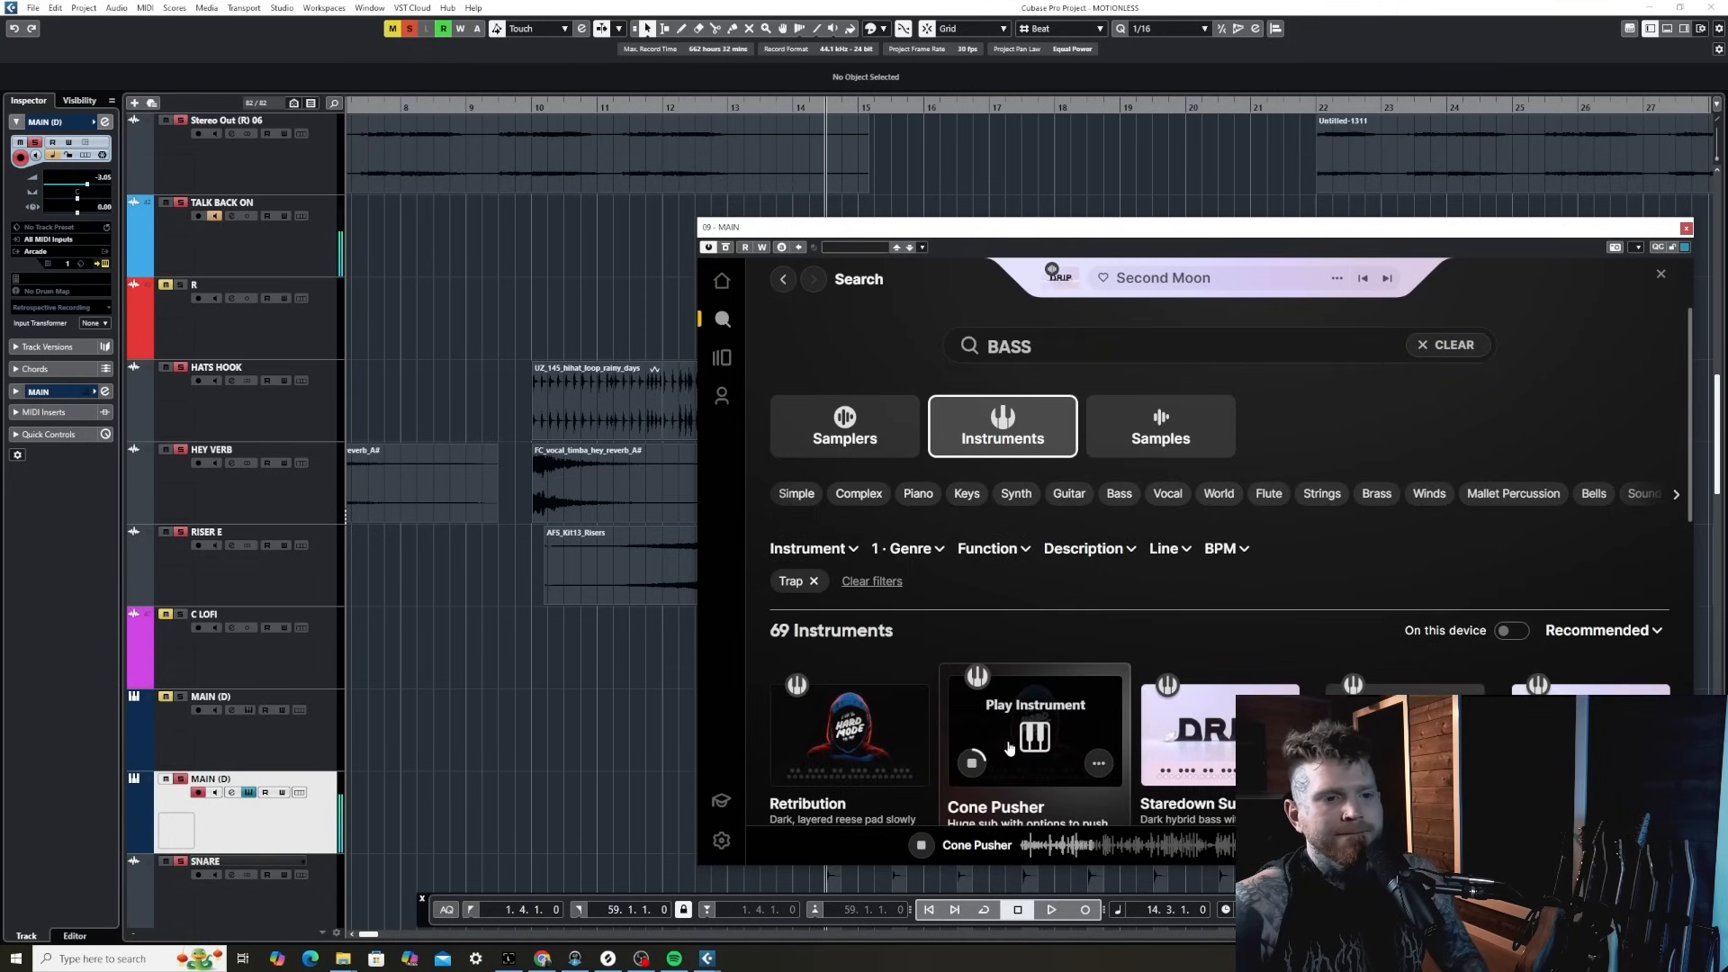
pyautogui.click(848, 736)
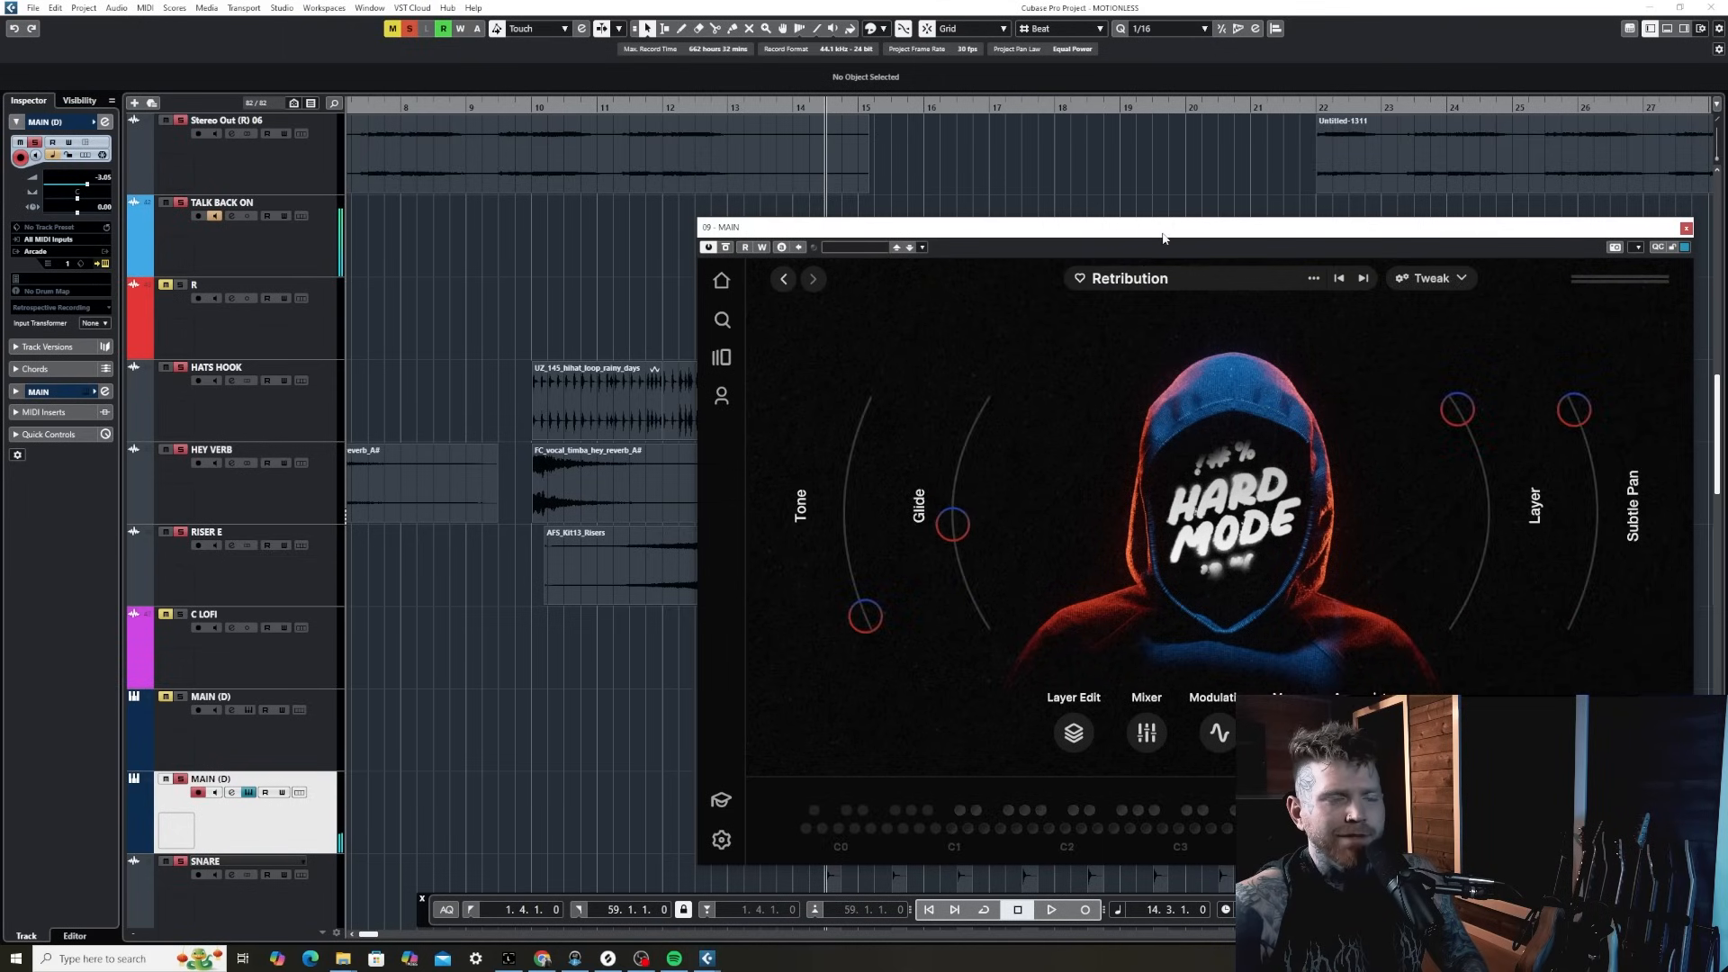
# - Close the Retribution instrument window and choose a new colour for the duplicated MAIN (D) track
pyautogui.moveTo(1163, 236); pyautogui.dragTo(1040, 235)
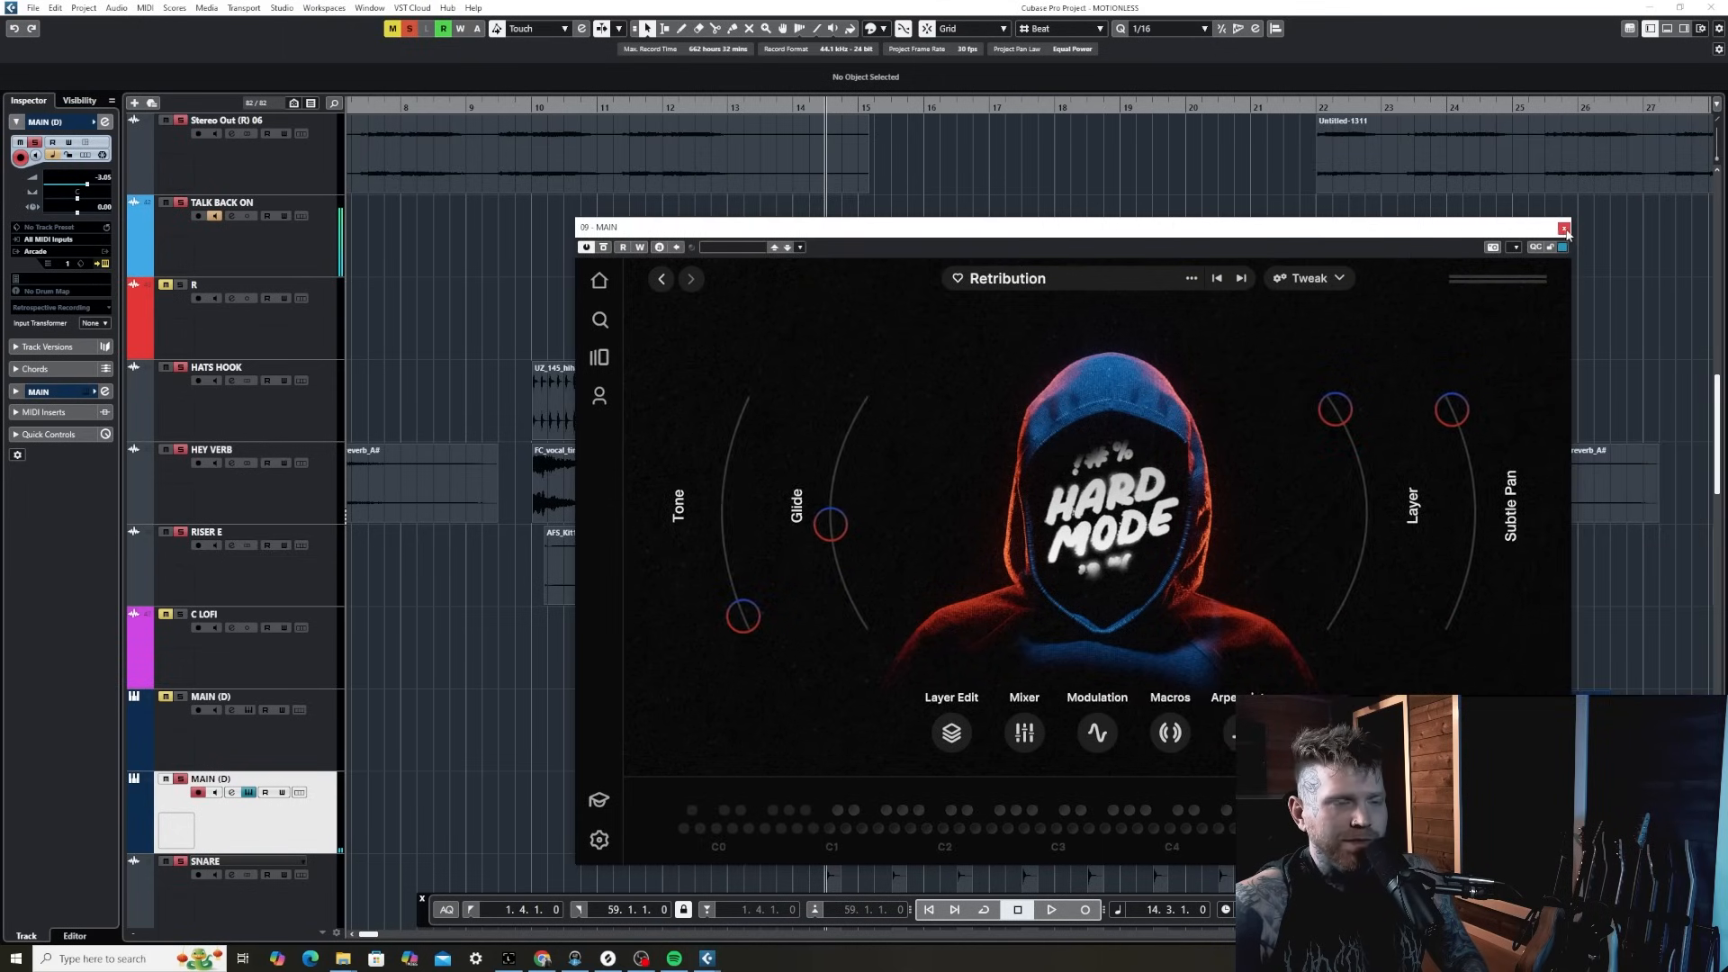
pyautogui.click(1564, 230)
pyautogui.scroll(-2, 1067, 559)
pyautogui.press('h')
pyautogui.press('g')
pyautogui.press('g')
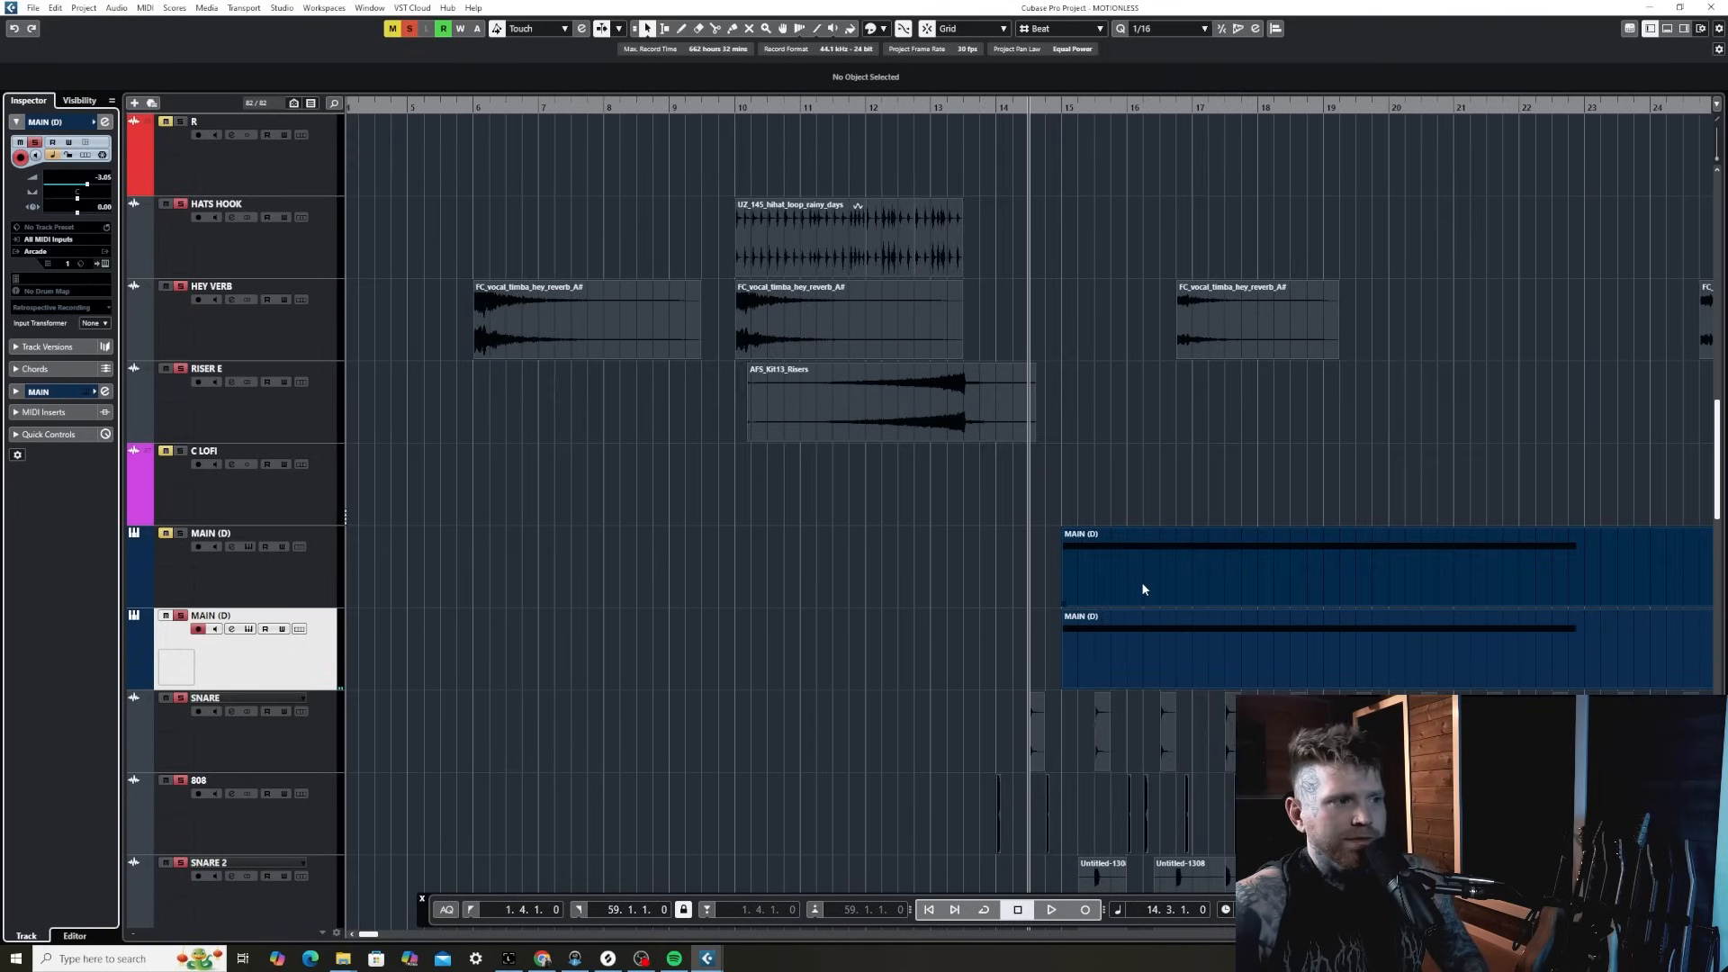
pyautogui.click(94, 124)
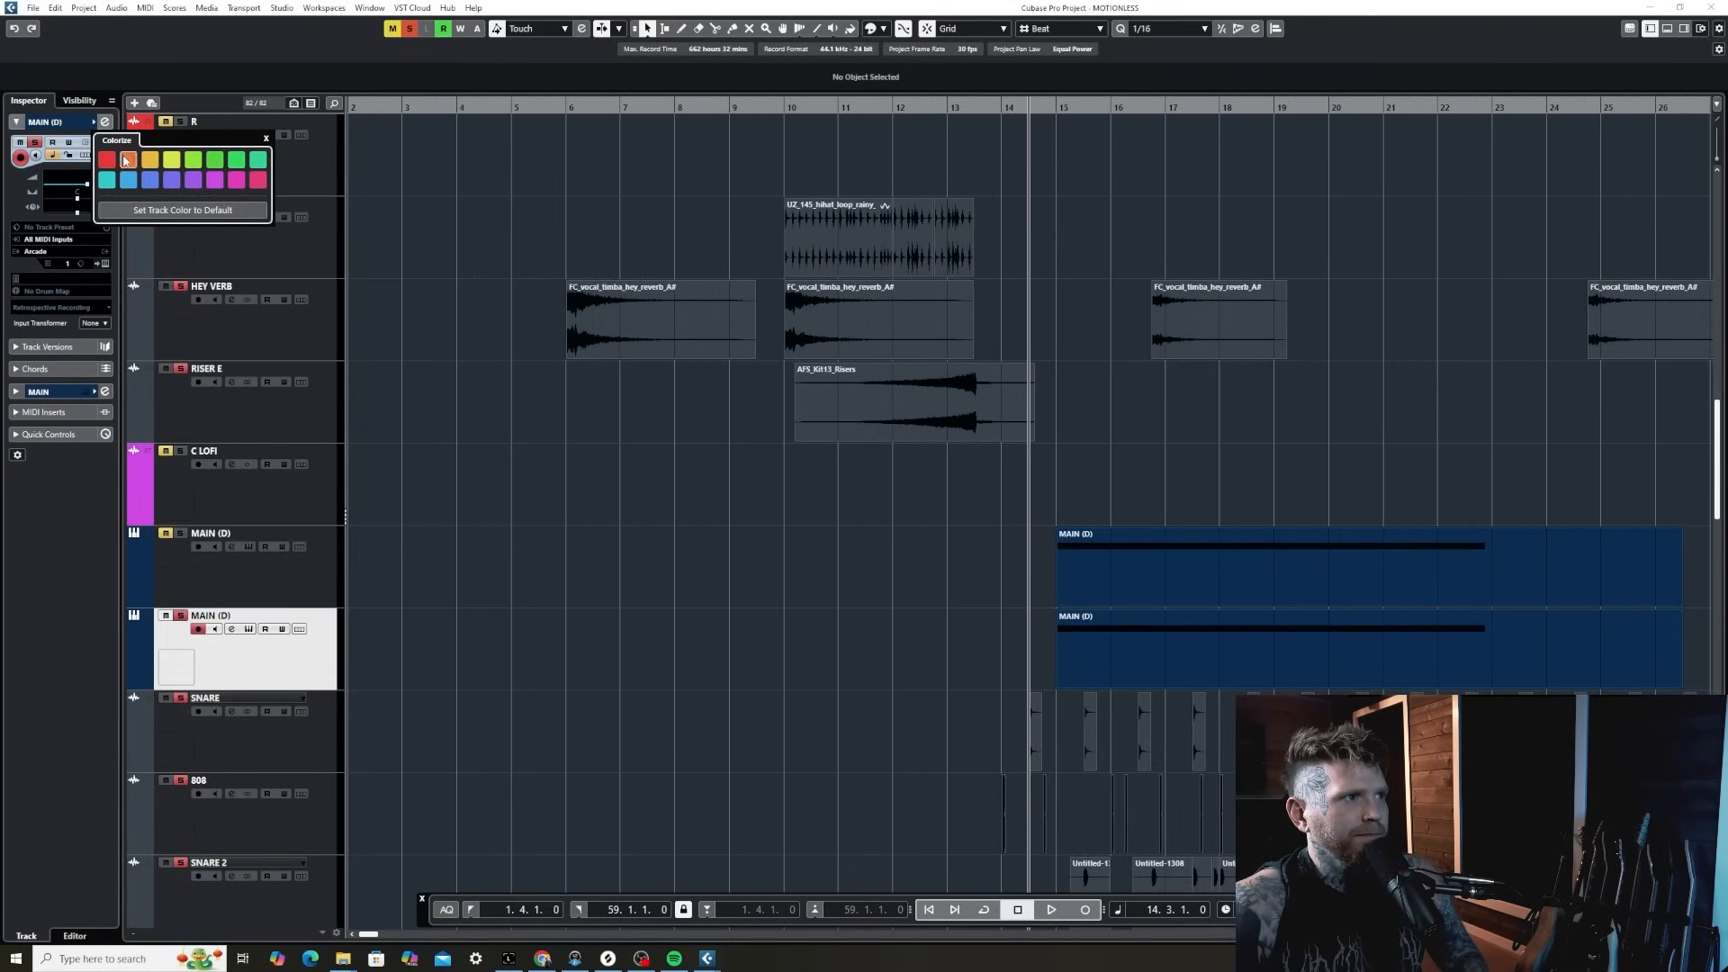
pyautogui.click(117, 149)
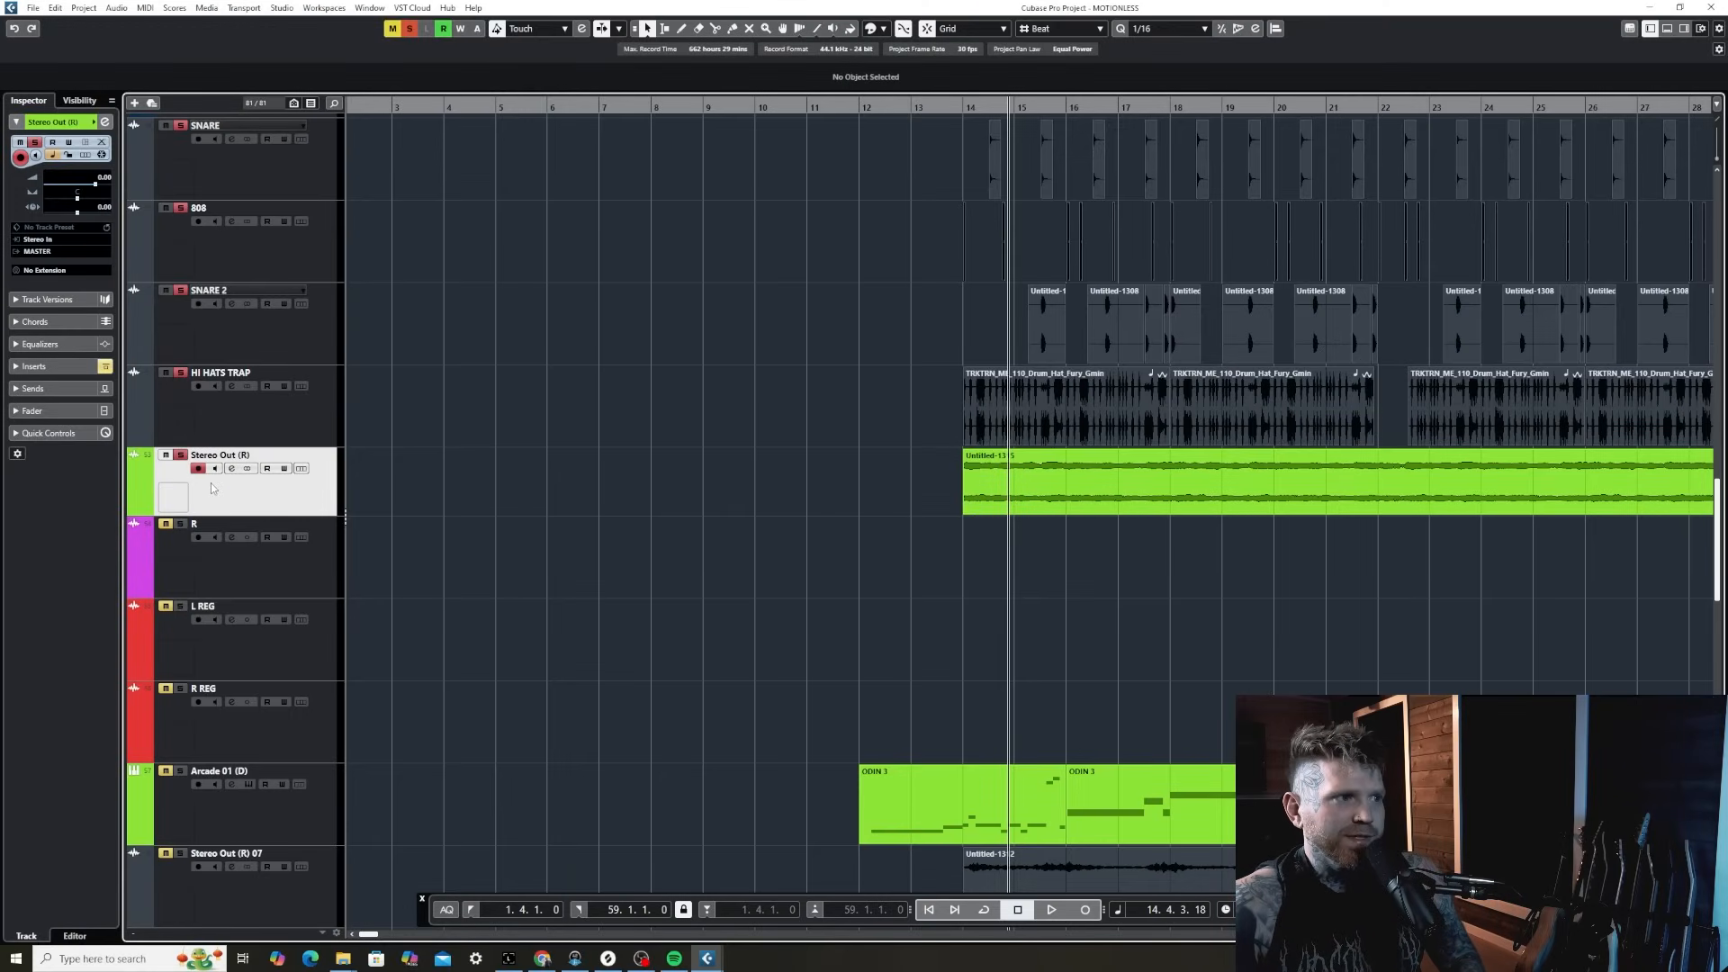
# - Rename the rendered Stereo Out (R) bass track BASS VERSE and reset its track colour to default
pyautogui.press('g')
pyautogui.click(1185, 109)
pyautogui.press('h')
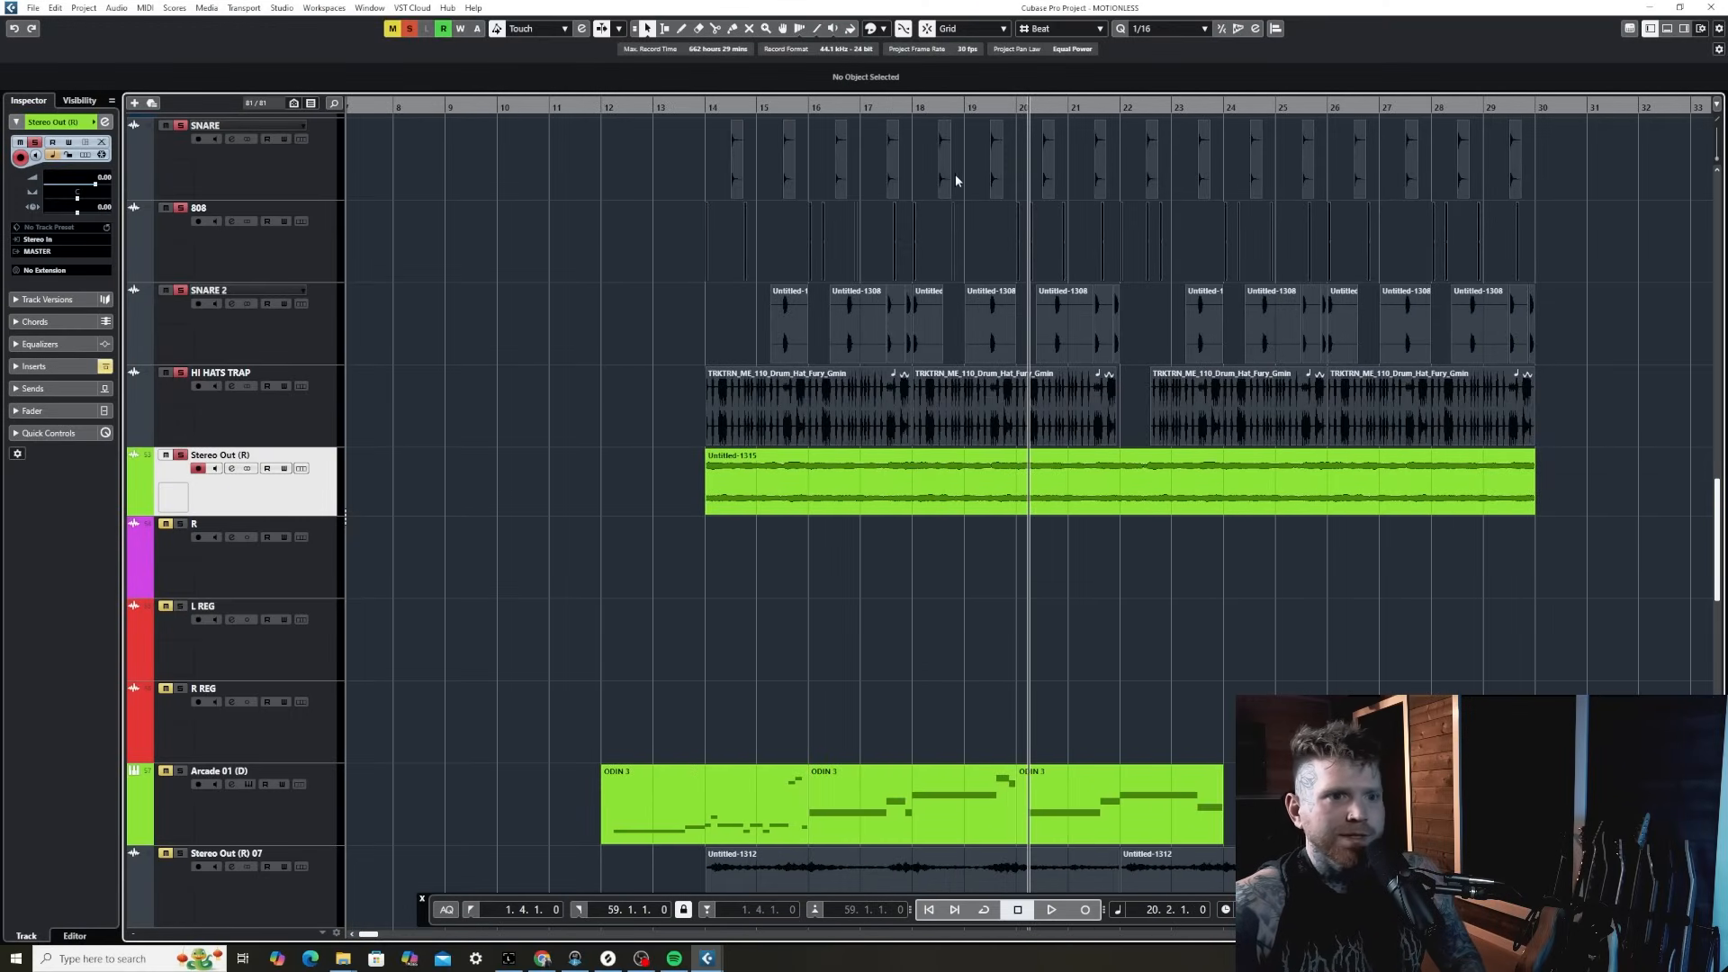
pyautogui.scroll(2, 920, 192)
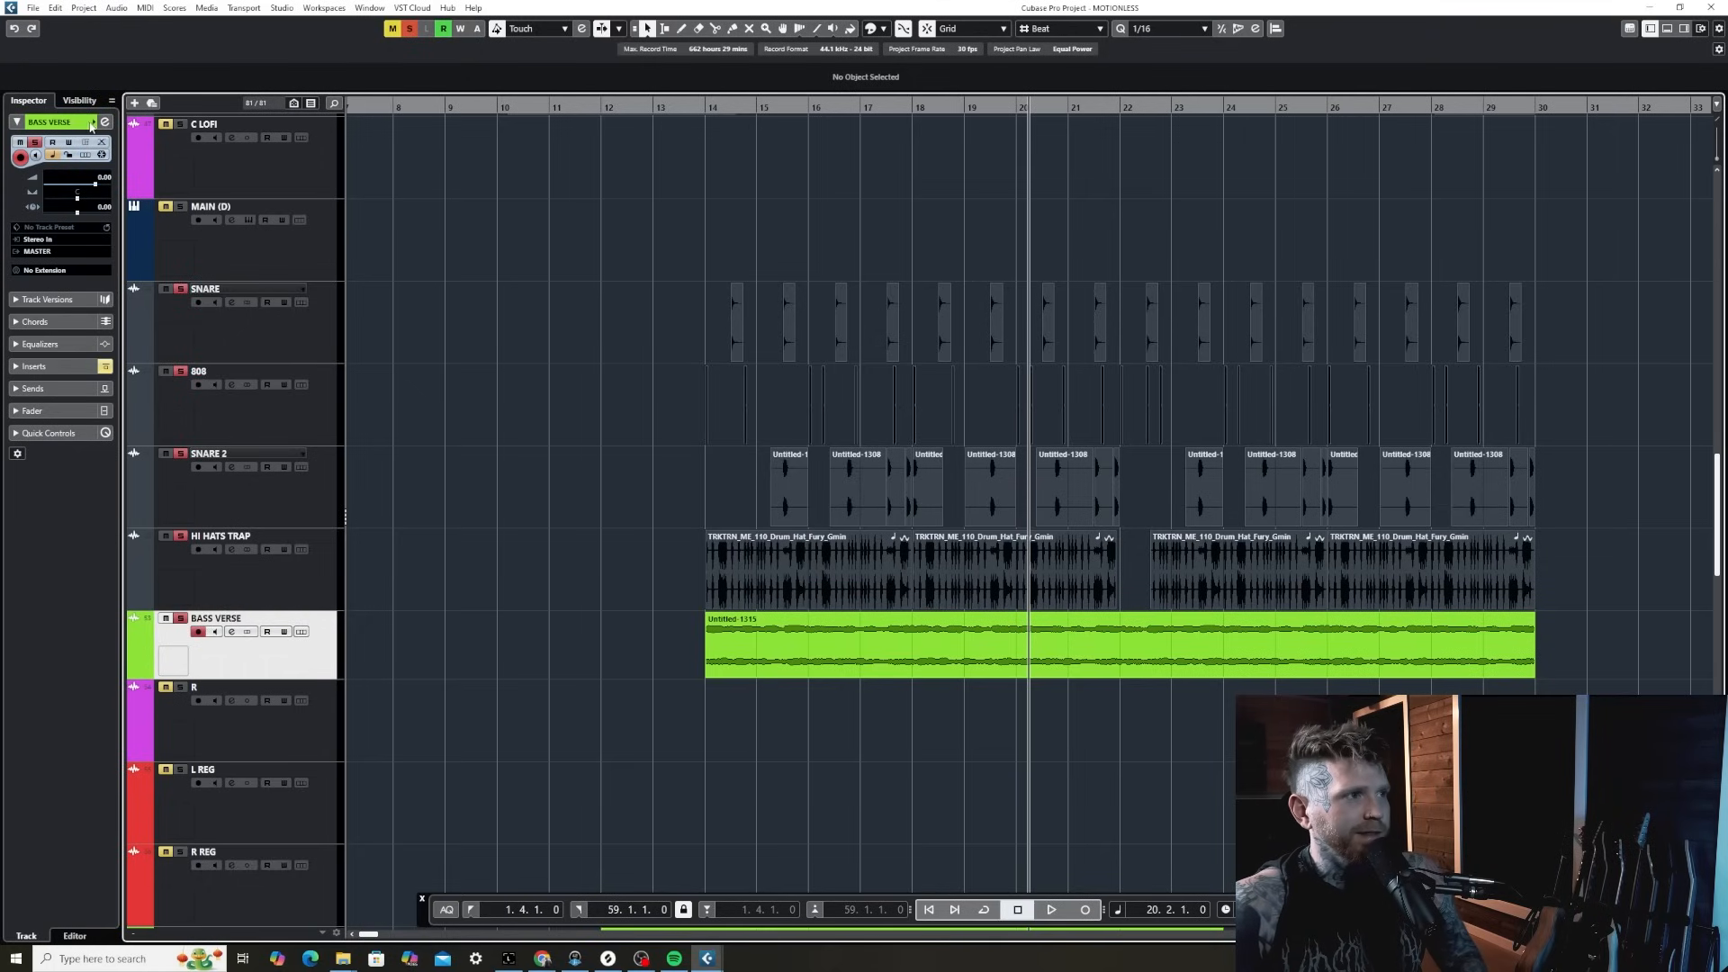
pyautogui.click(92, 123)
pyautogui.click(160, 216)
# - Play the arrangement from bar 11 into the verse to check the bass with the drums and hi-hats
pyautogui.click(589, 107)
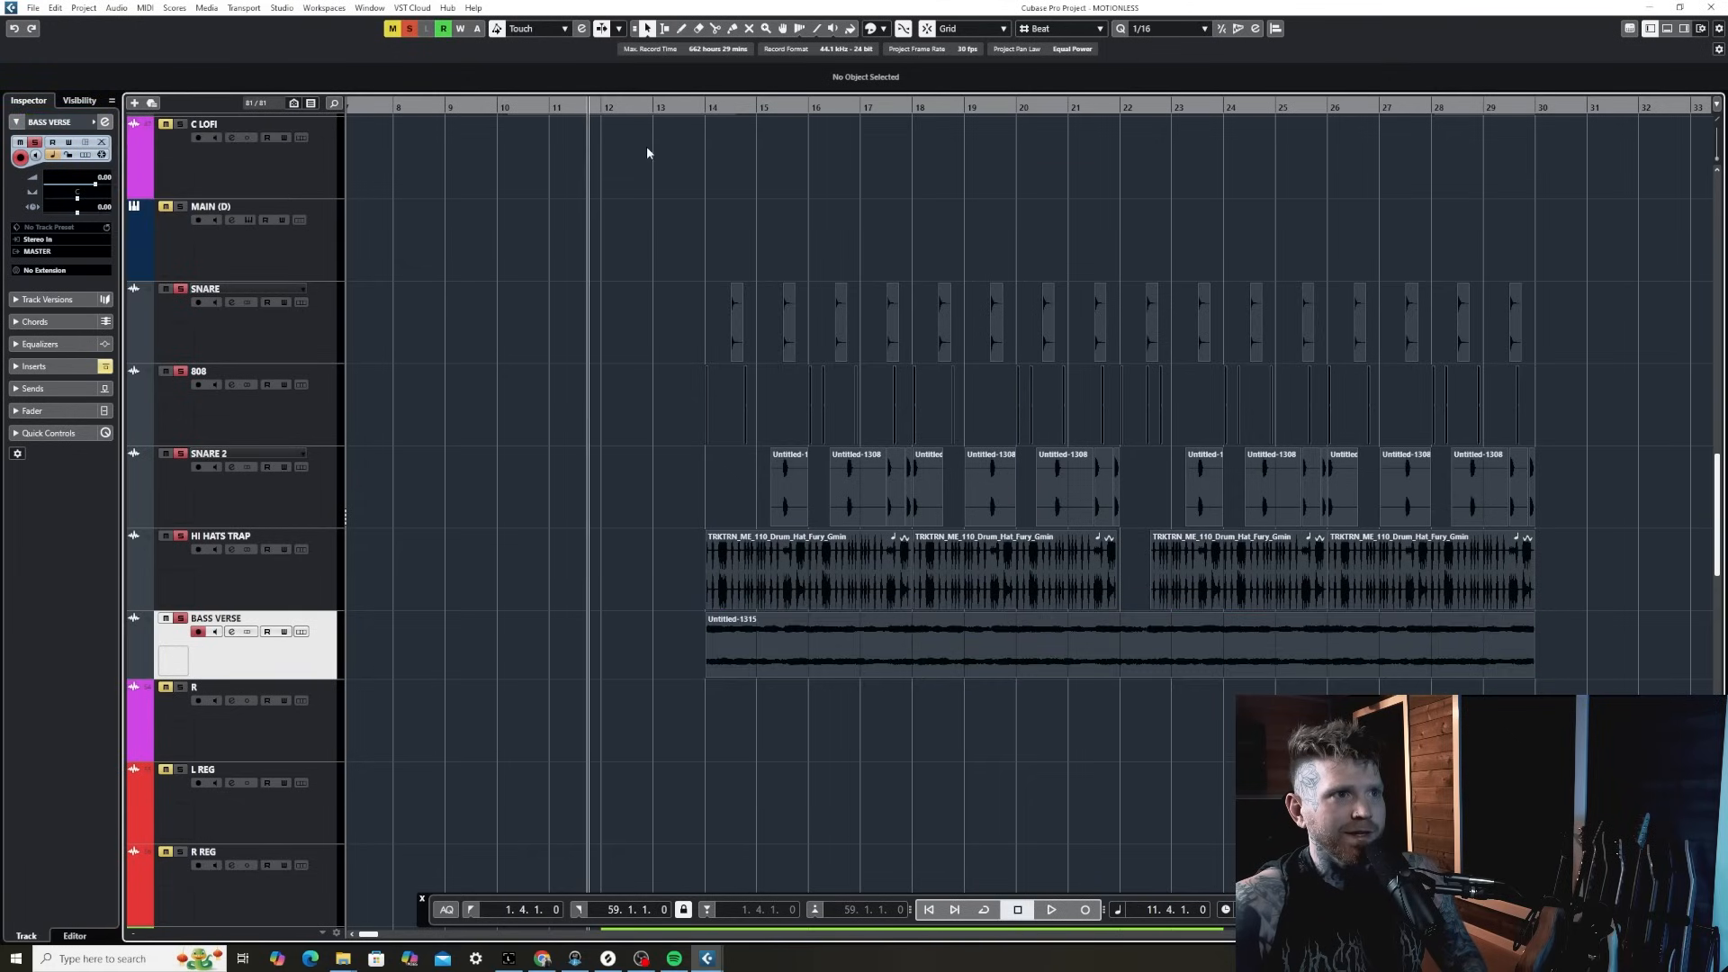
pyautogui.press('space')
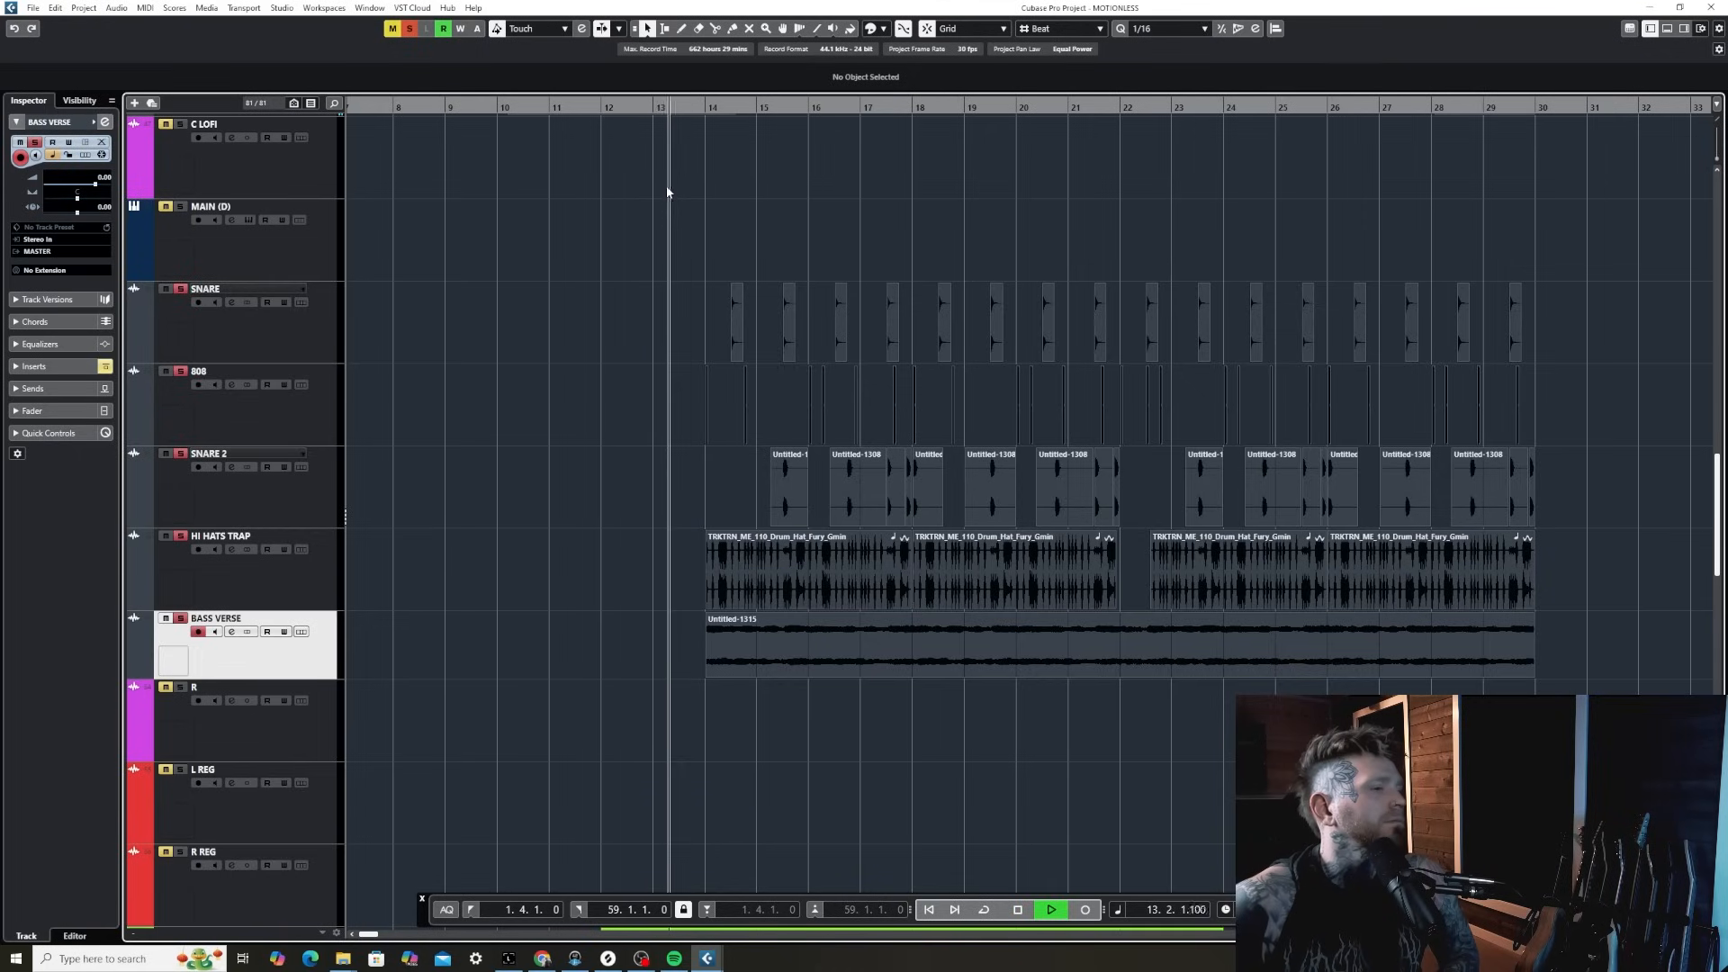
pyautogui.scroll(2, 466, 348)
pyautogui.scroll(6, 279, 326)
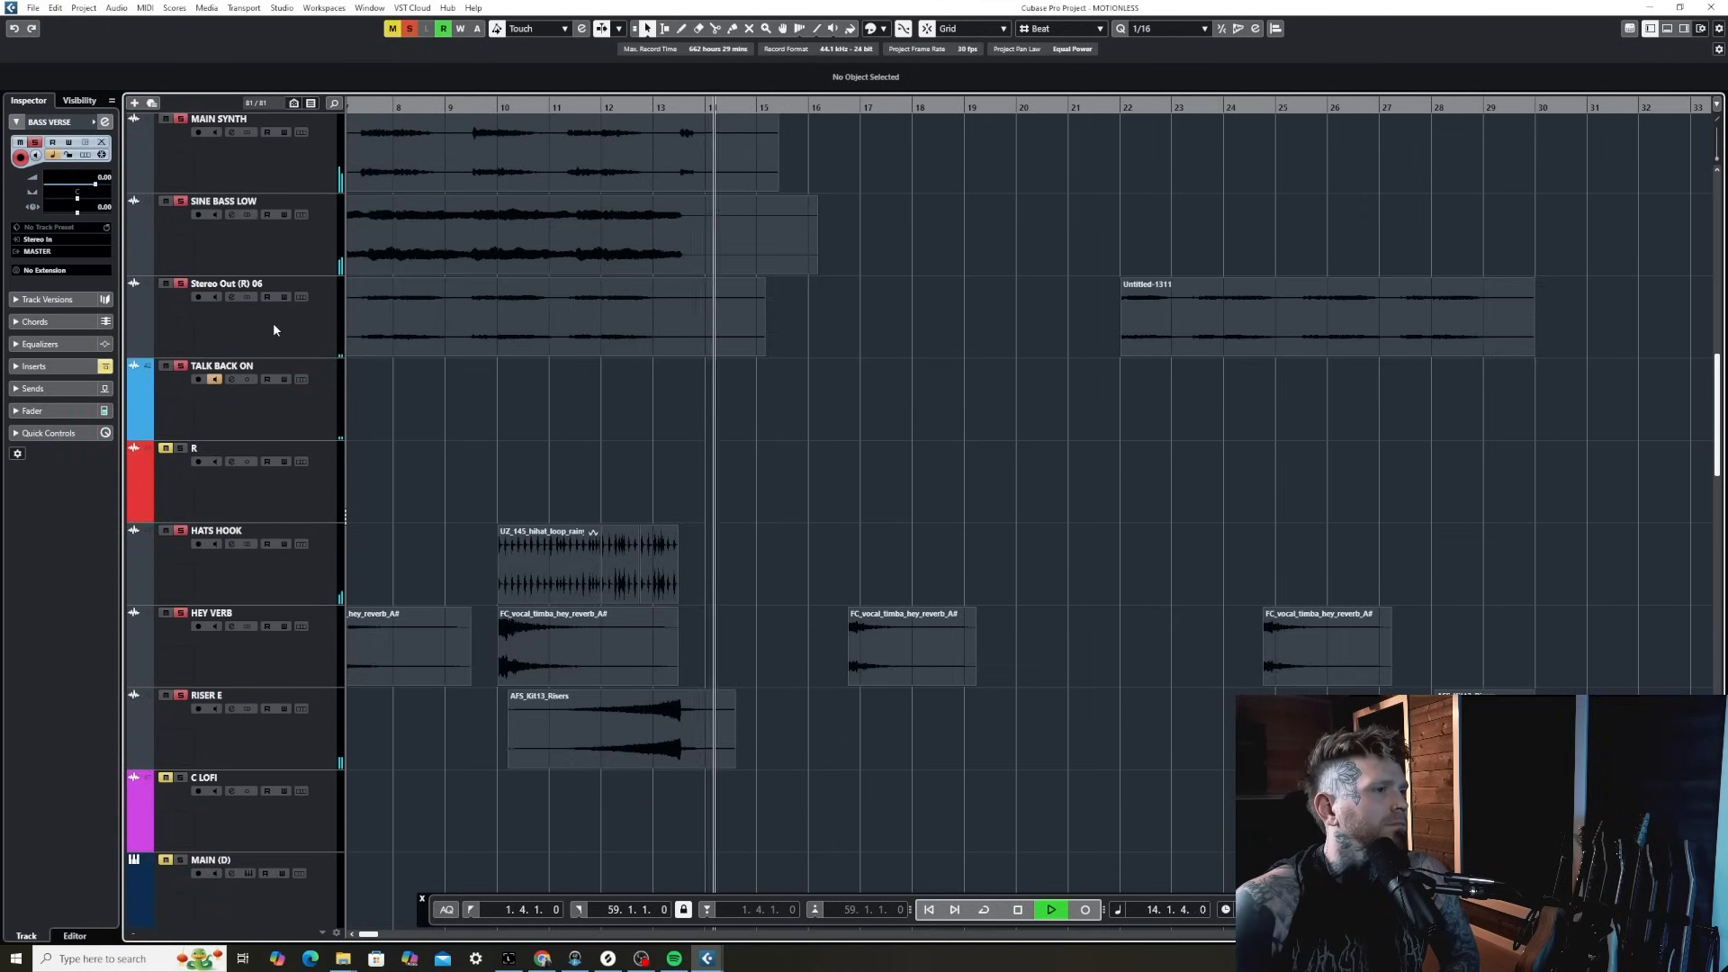
pyautogui.scroll(-6, 720, 444)
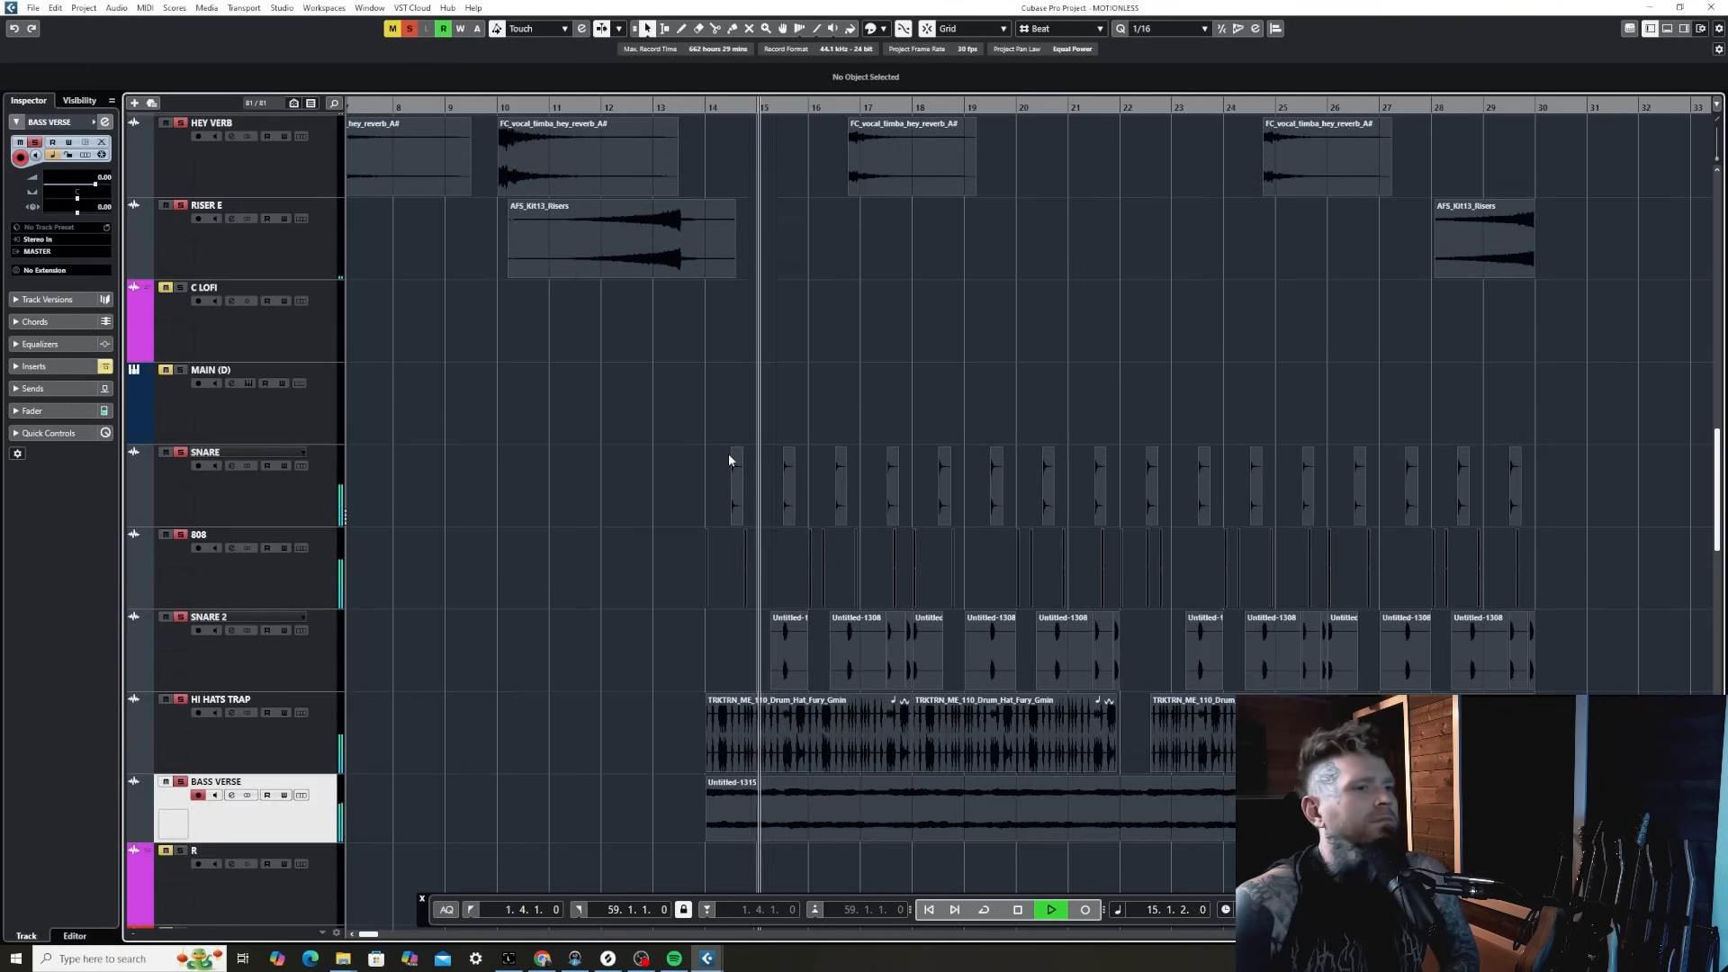
pyautogui.scroll(-2, 729, 457)
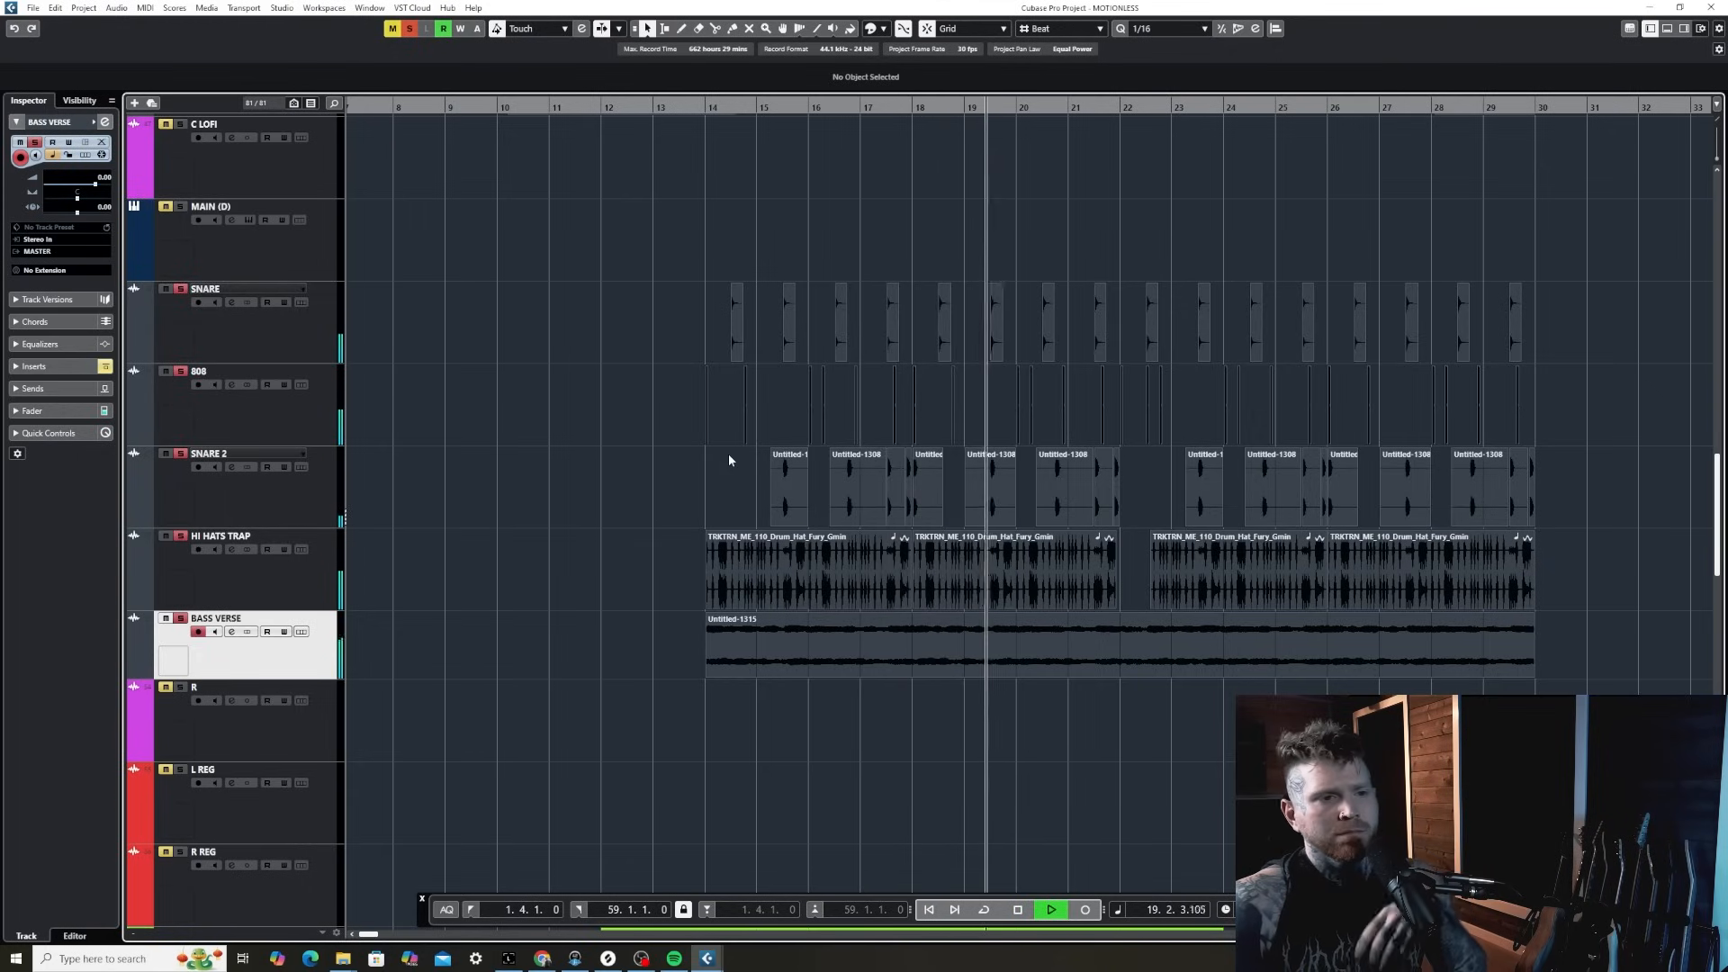
pyautogui.scroll(2, 594, 435)
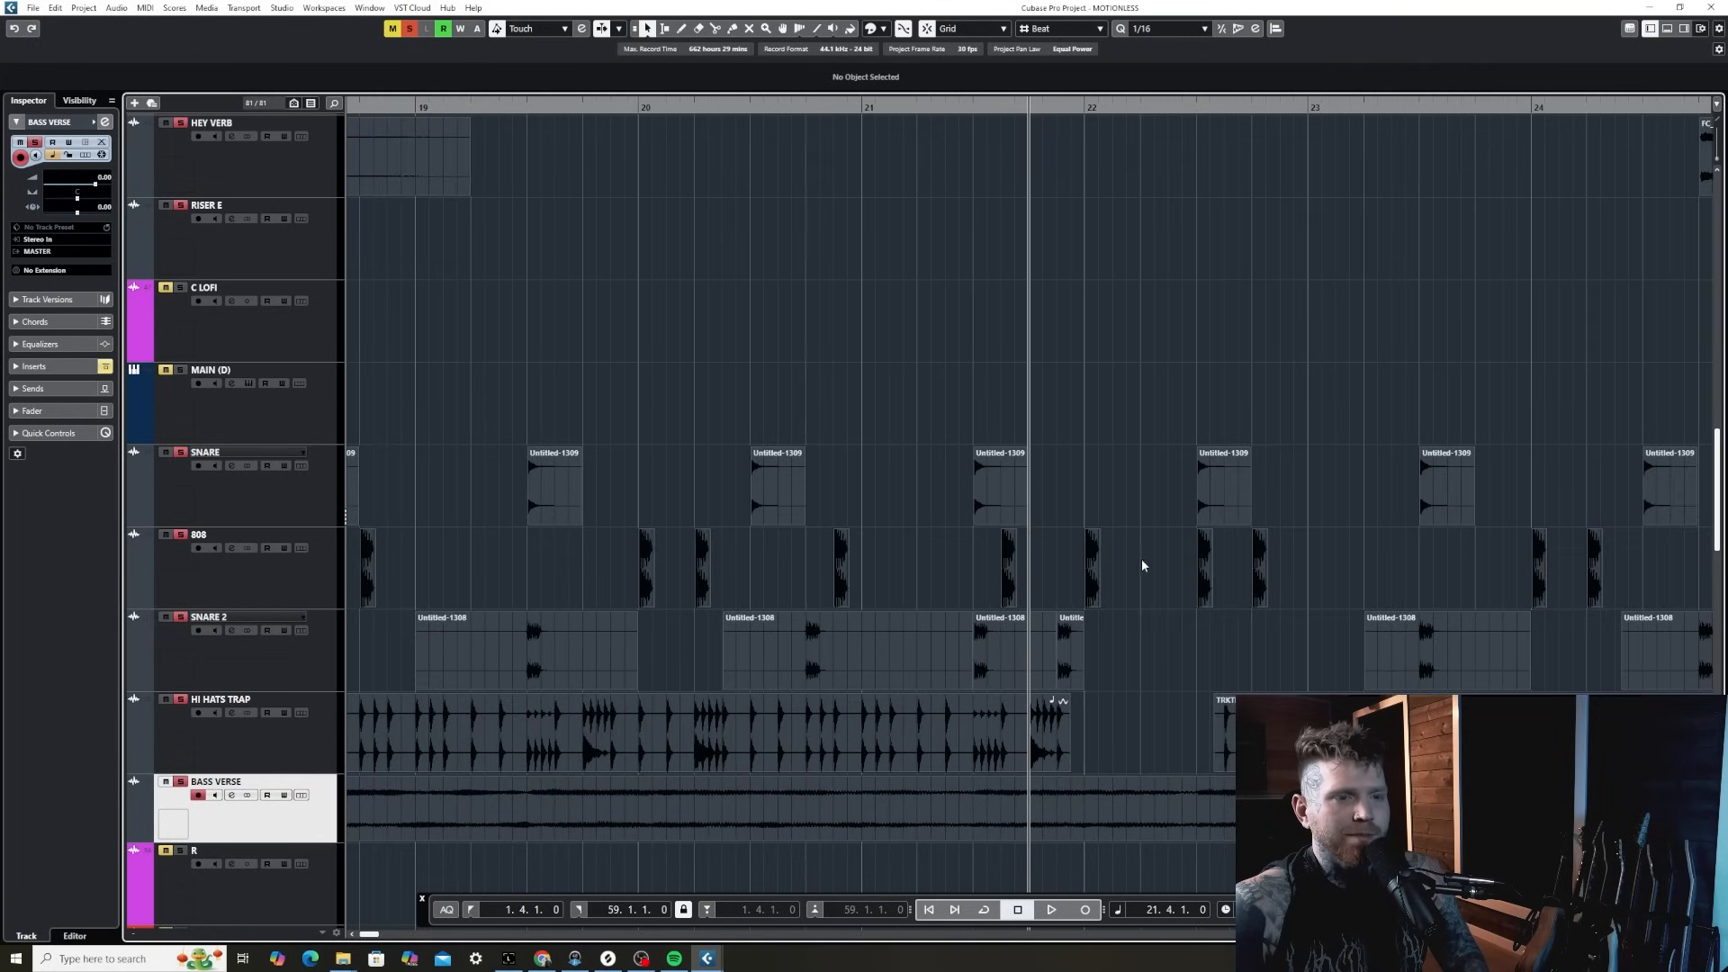
pyautogui.click(887, 108)
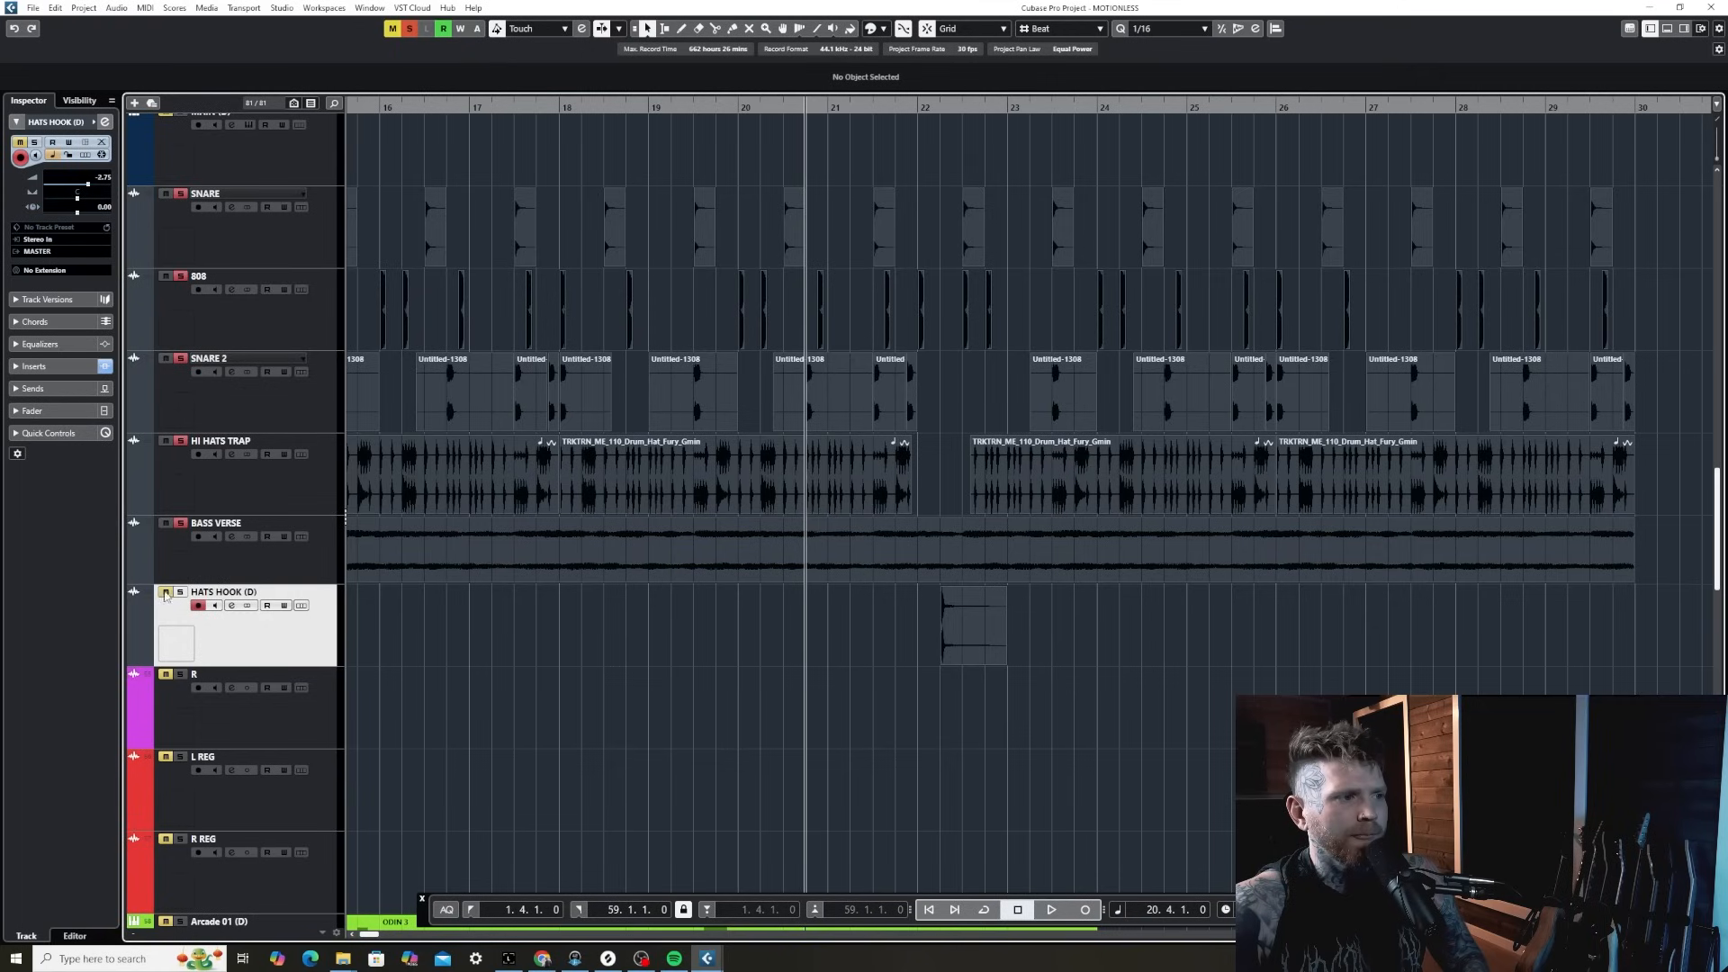
# - Unmute and solo the HATS HOOK (D) track holding the single clip at bar 22, and rename it SNAP during playback
pyautogui.doubleClick(254, 594)
pyautogui.click(604, 107)
pyautogui.doubleClick(216, 592)
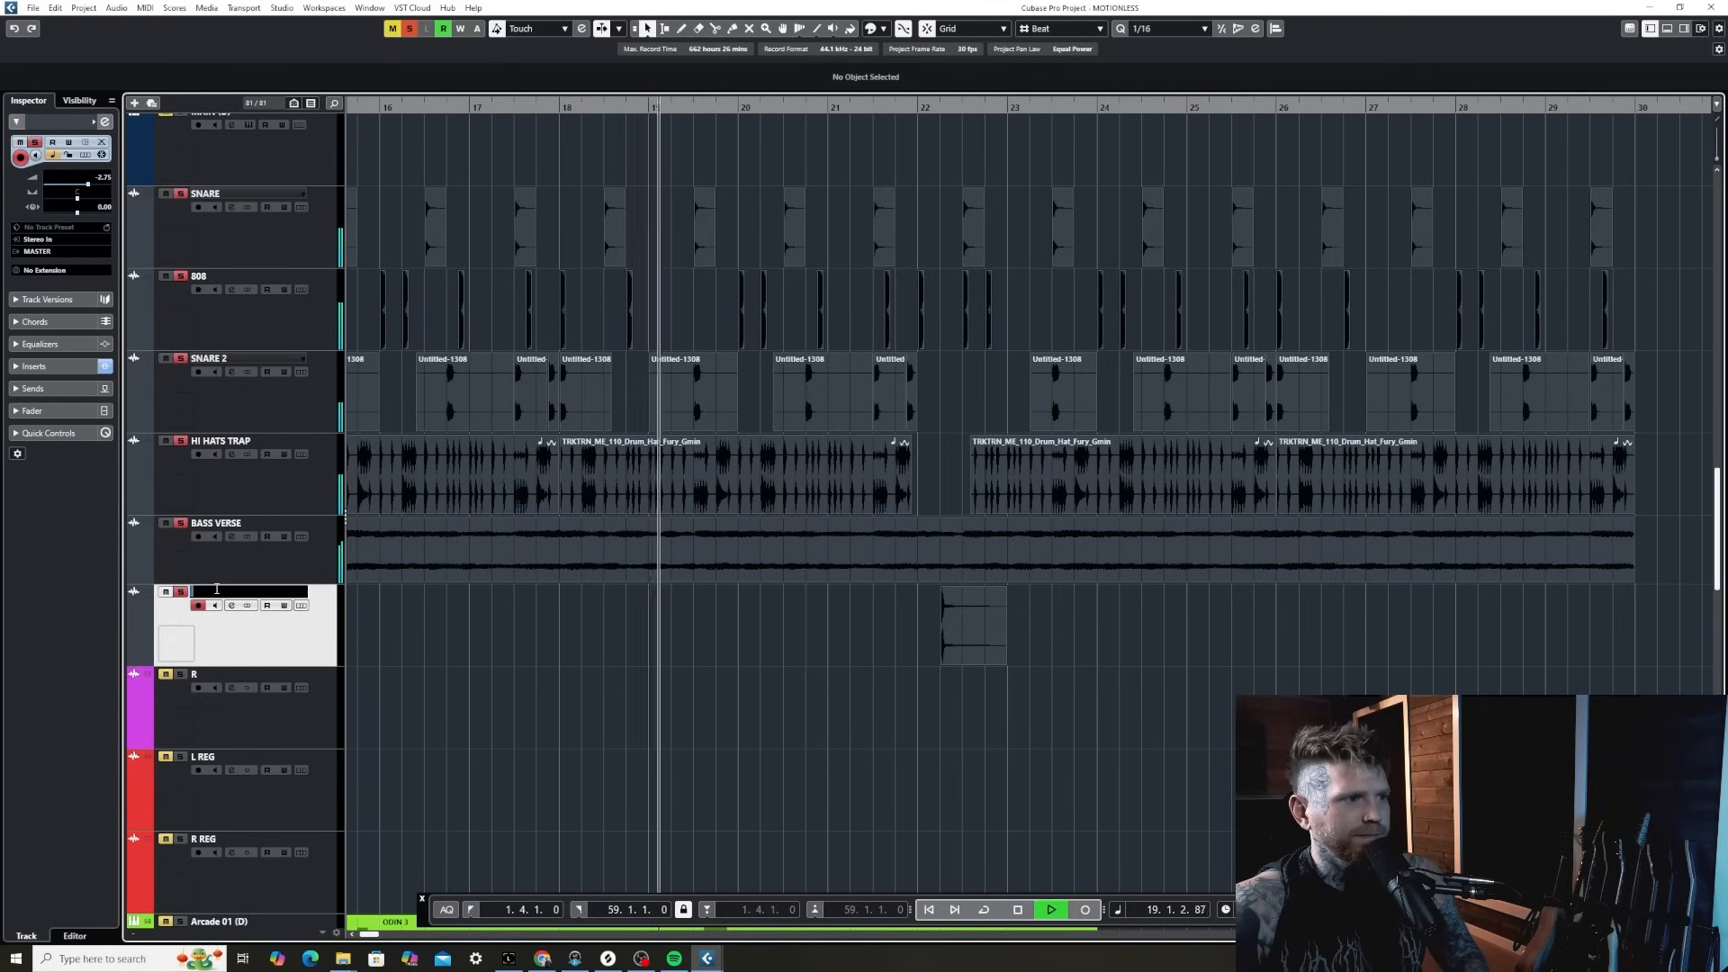
pyautogui.write('SNASP')
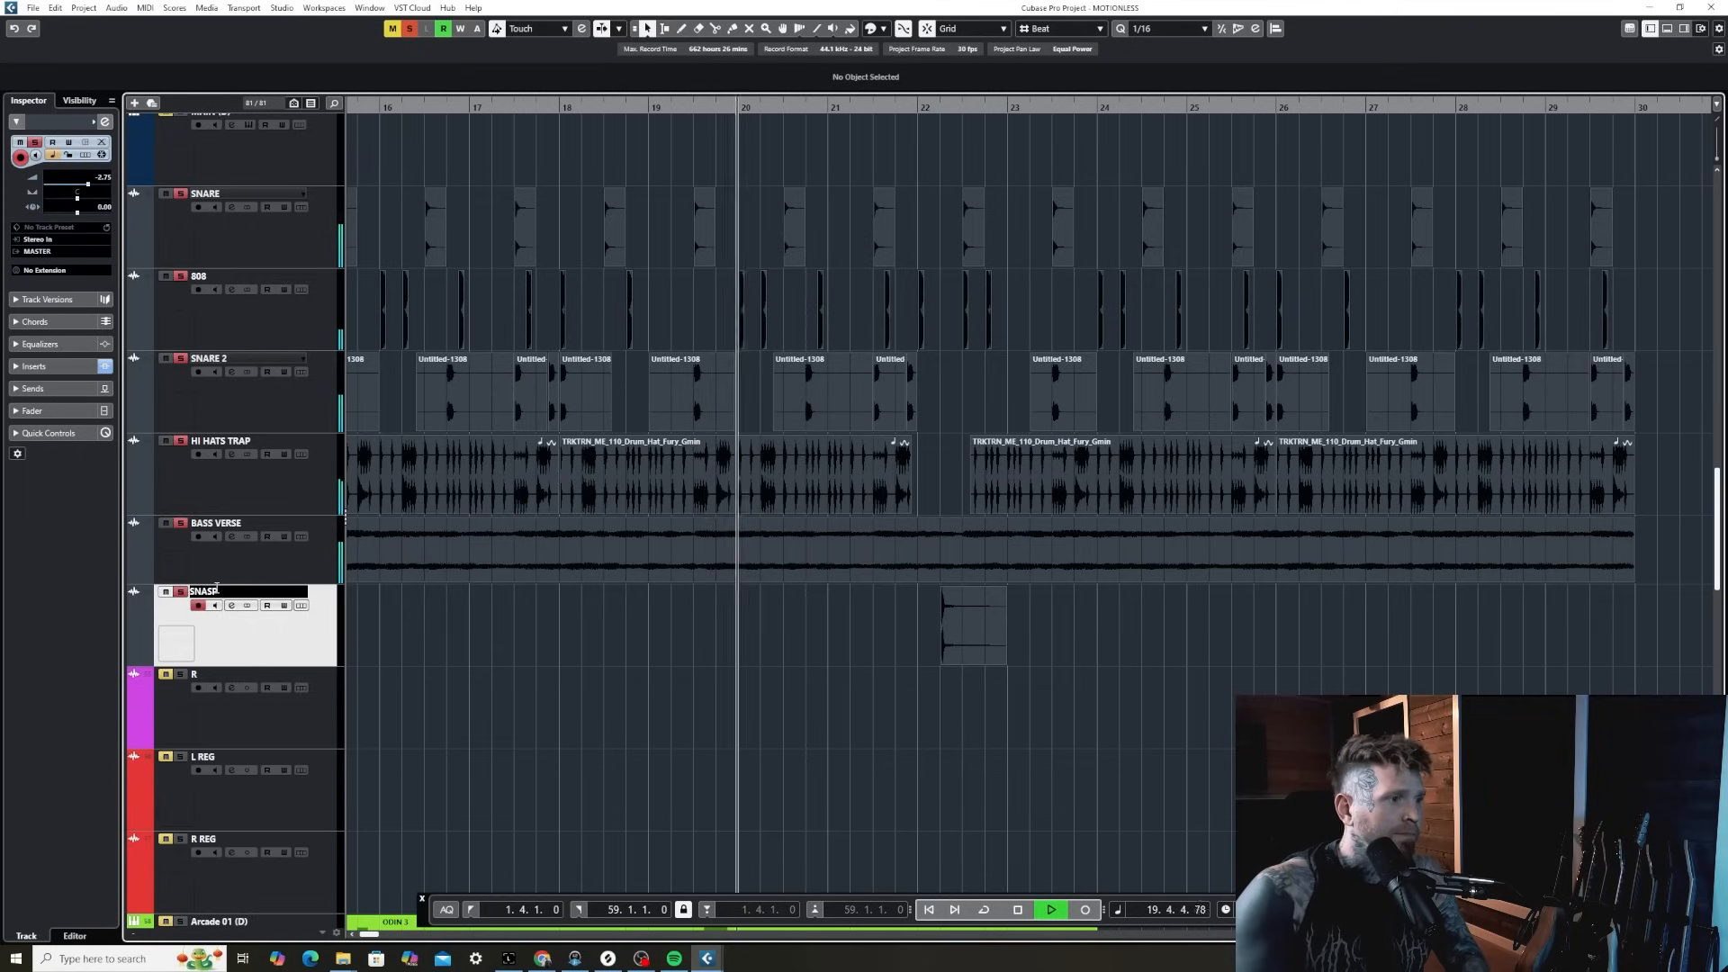
pyautogui.write('P')
pyautogui.press('Return')
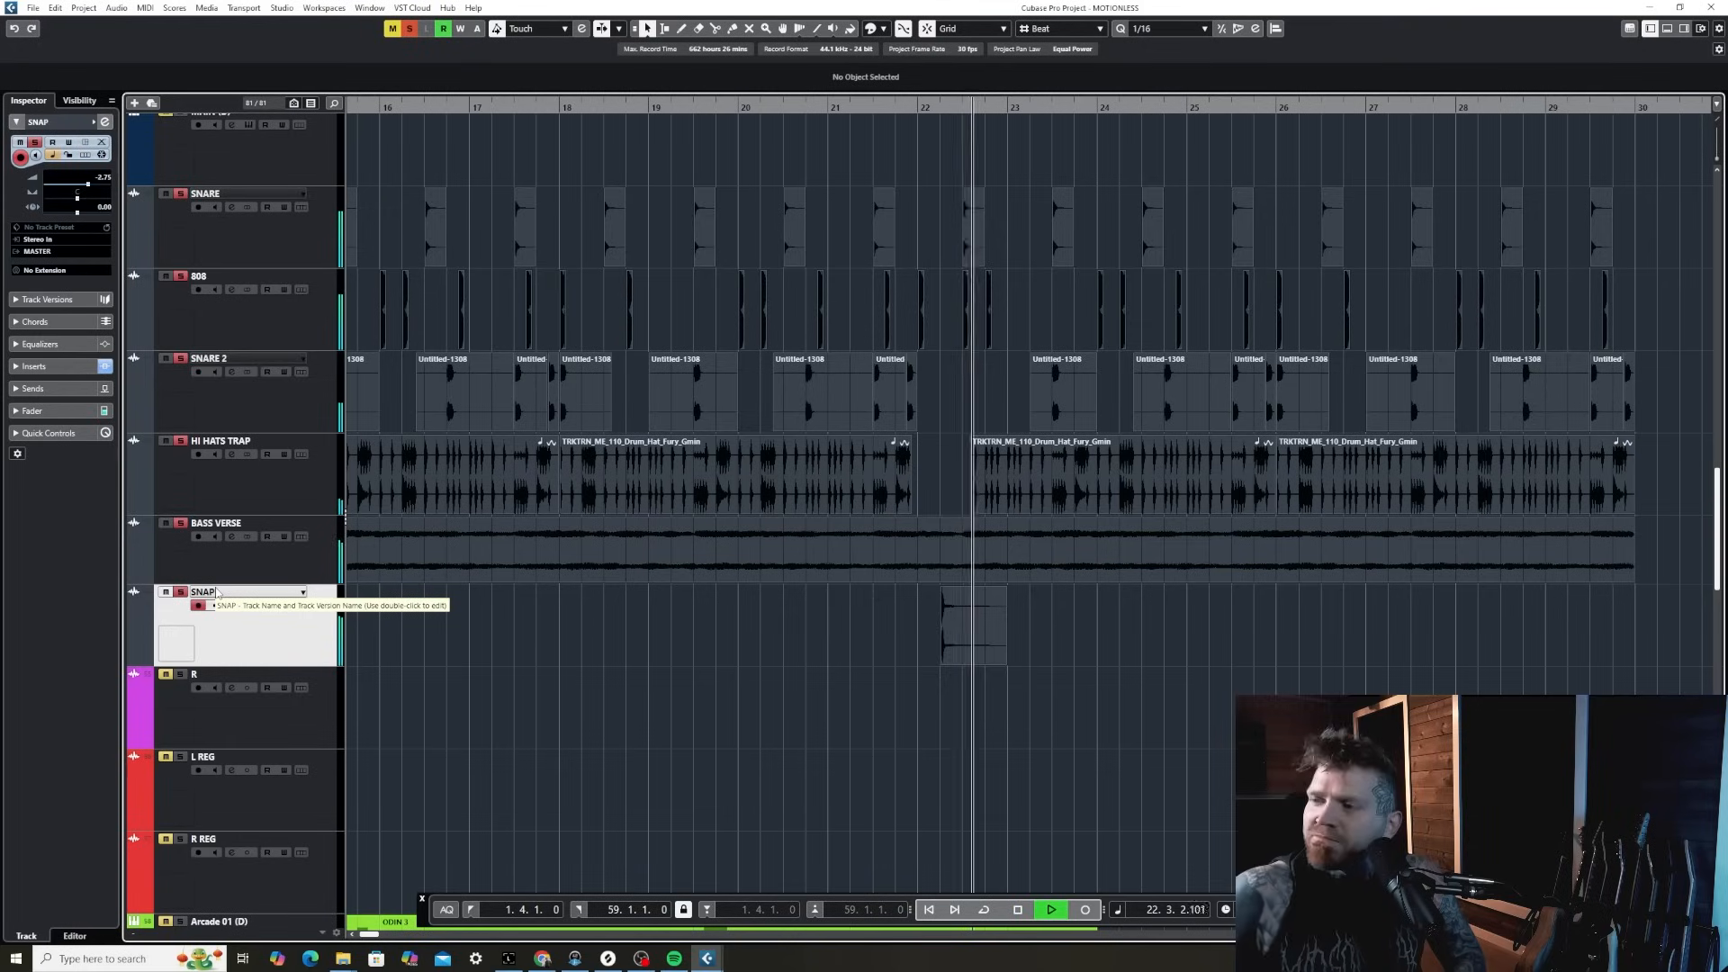
pyautogui.press('g')
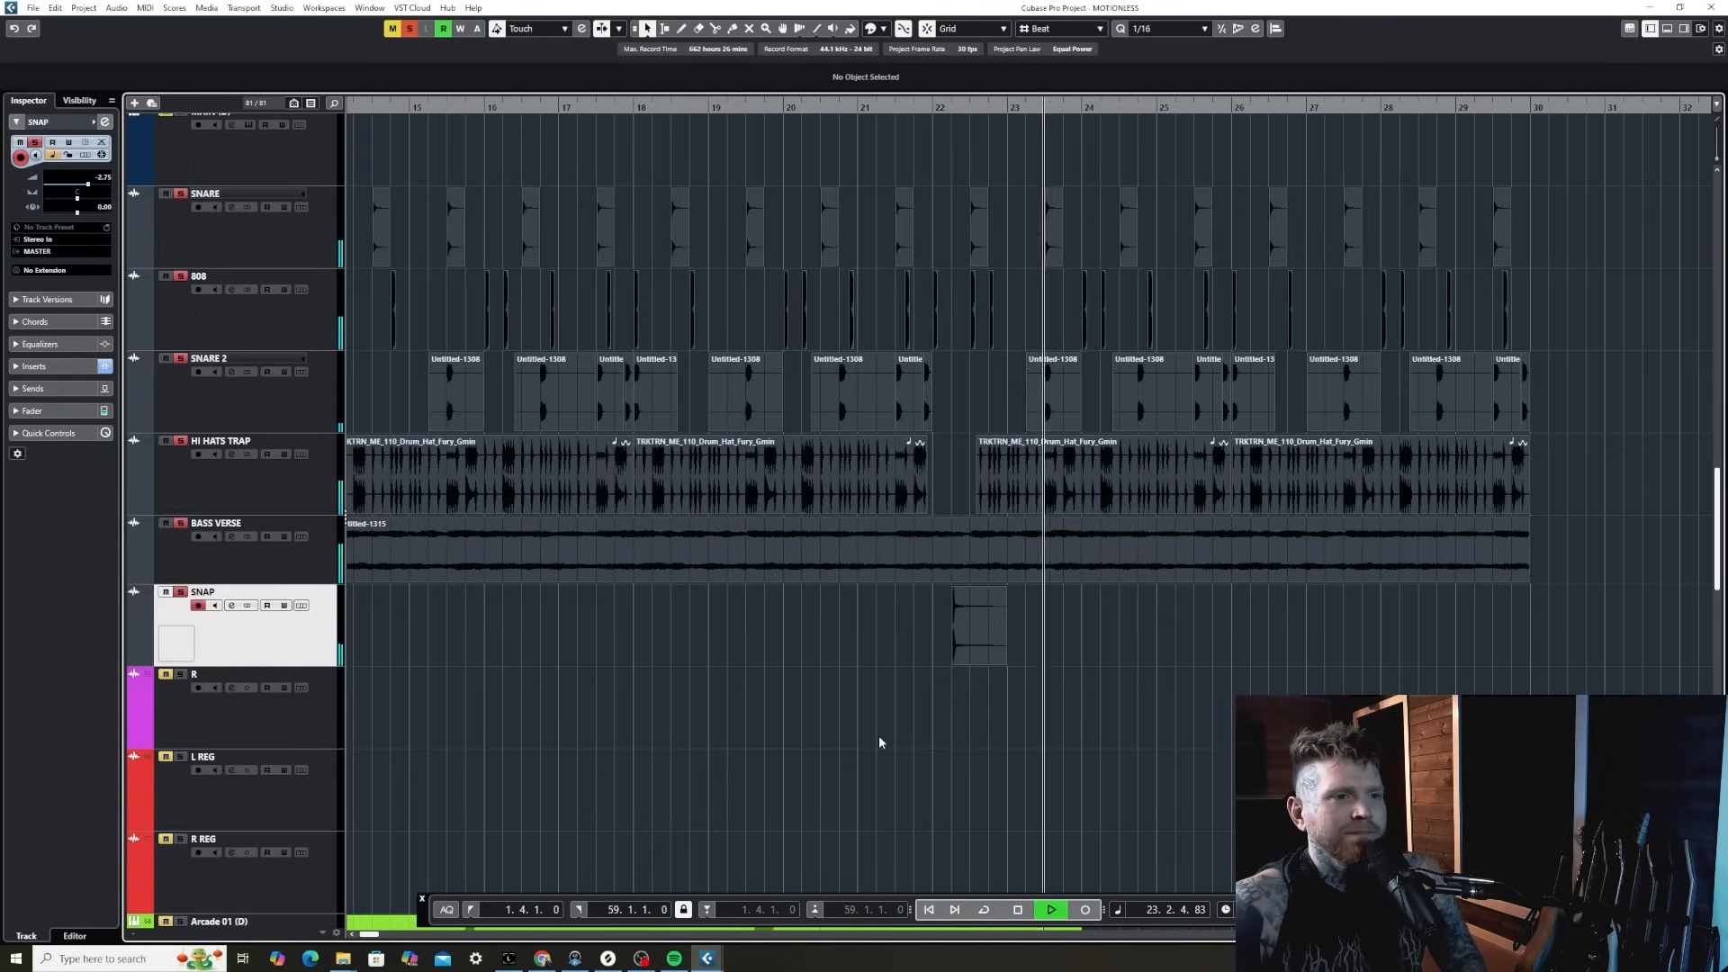
pyautogui.press('space')
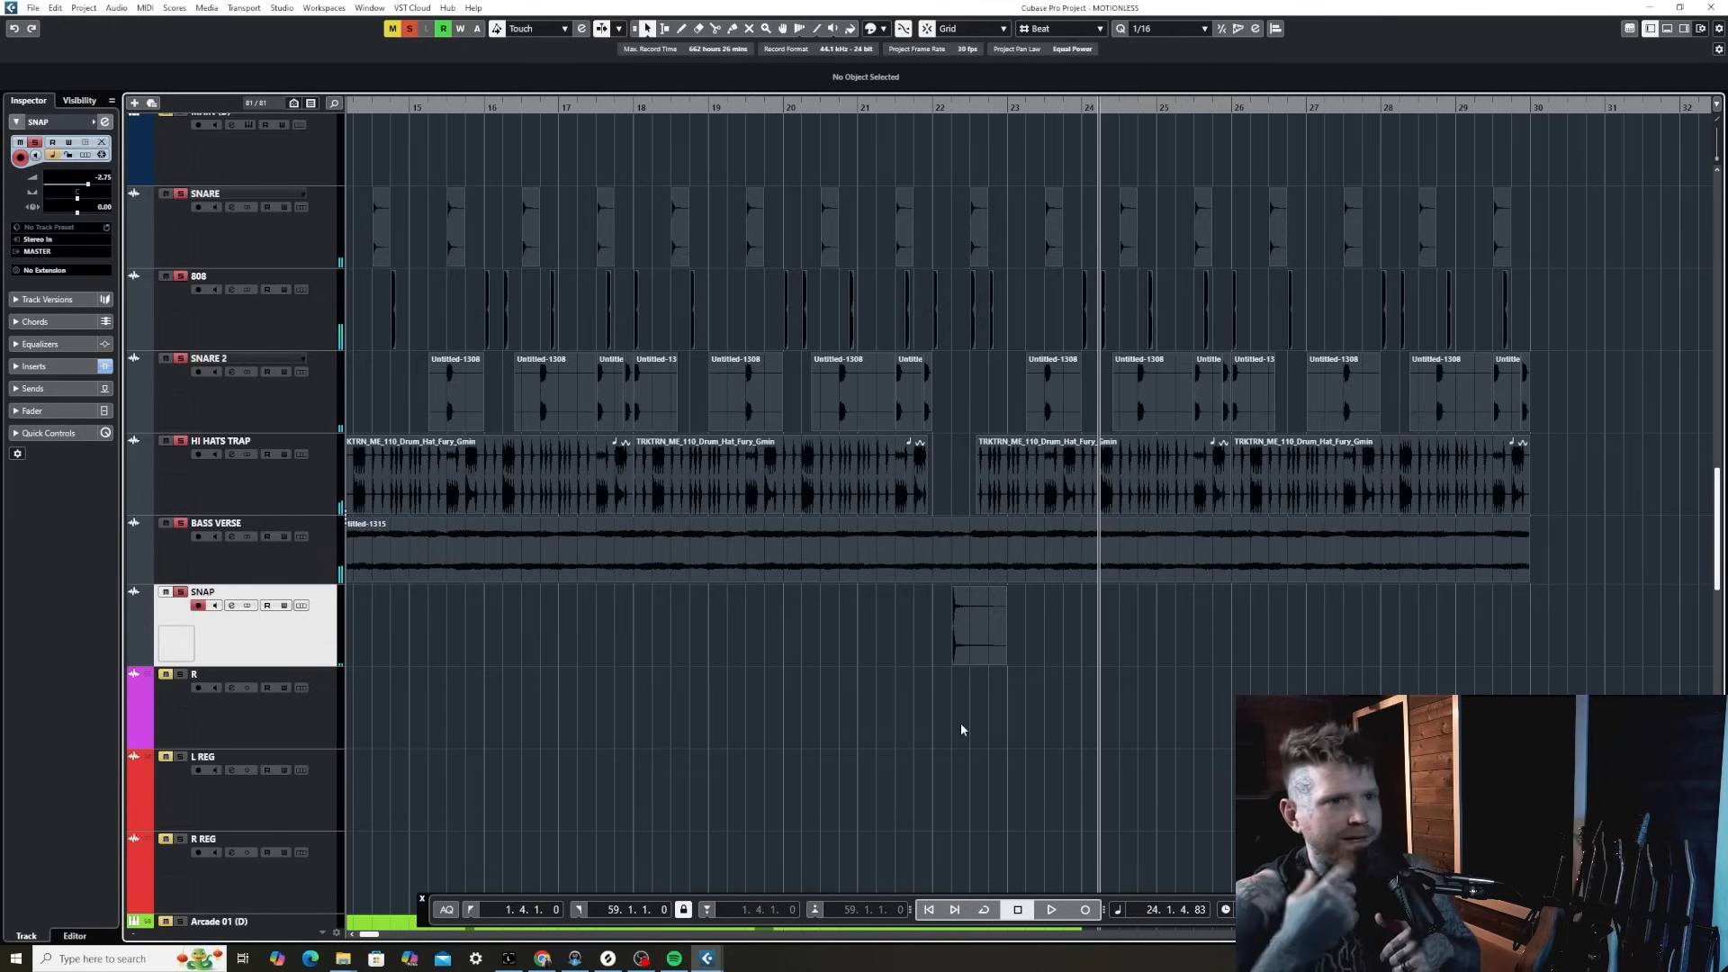
# - Open the MAIN (D) part starting at bar 14, lower its long G2 note to E2, and close the editor
pyautogui.press('g')
pyautogui.press('g')
pyautogui.press('g')
pyautogui.click(685, 105)
pyautogui.press('h')
pyautogui.press('h')
pyautogui.scroll(4, 1037, 516)
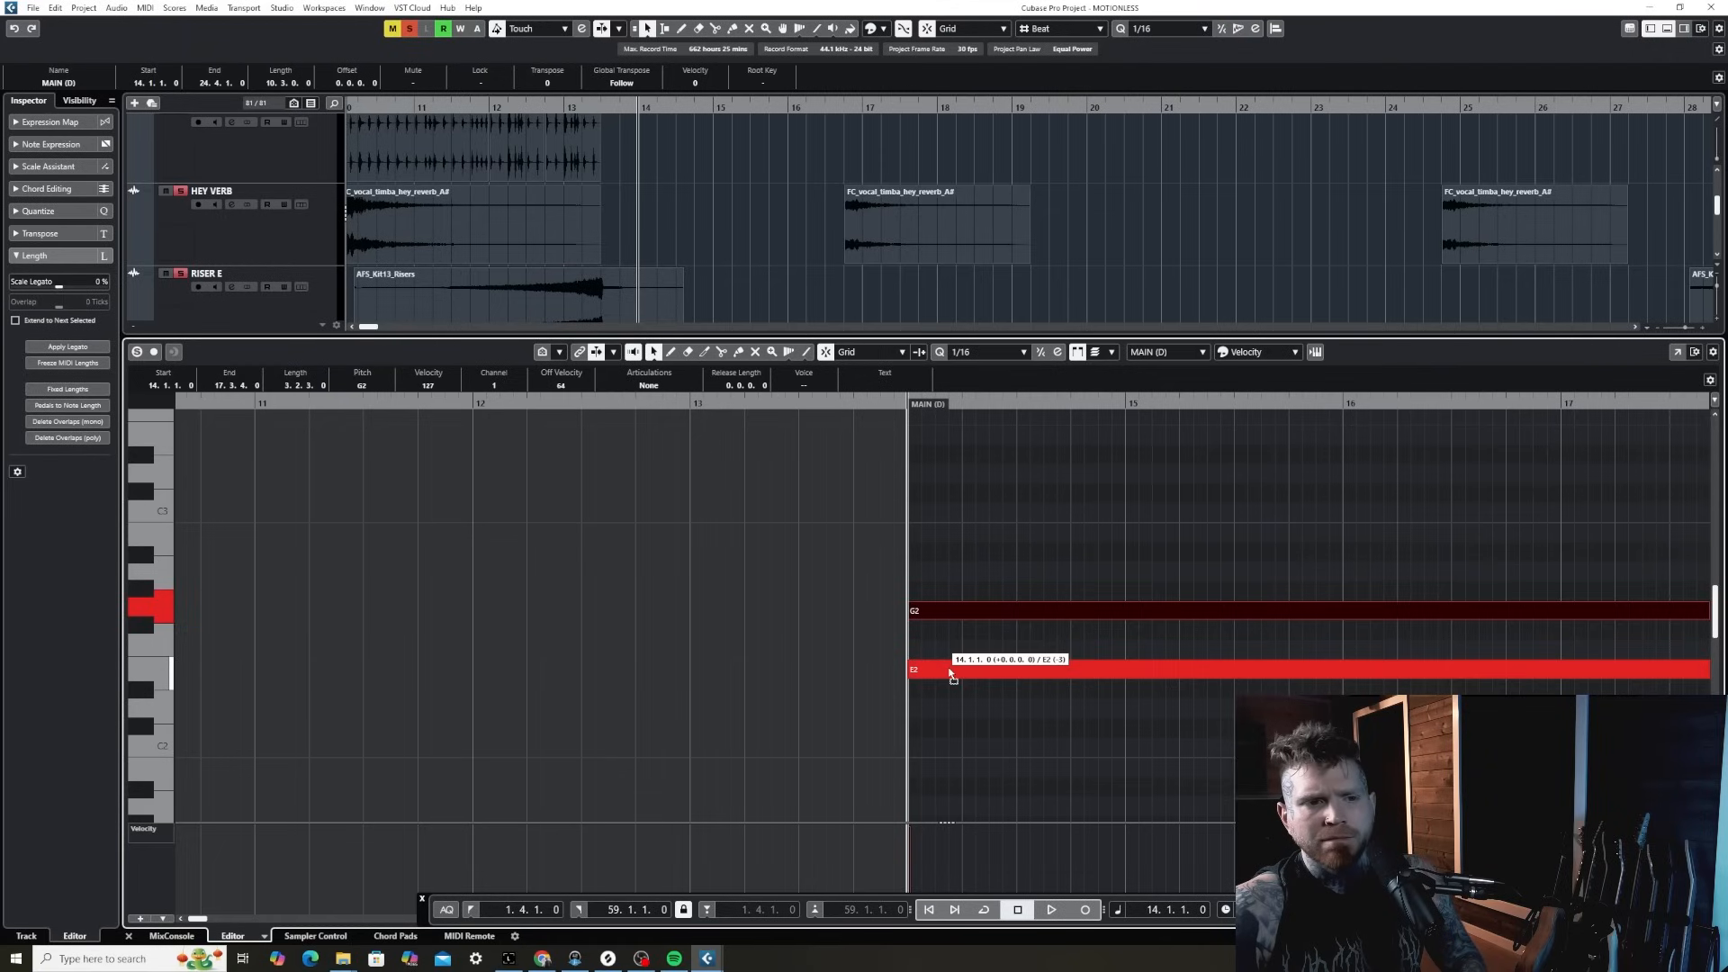
pyautogui.moveTo(950, 673); pyautogui.dragTo(949, 672)
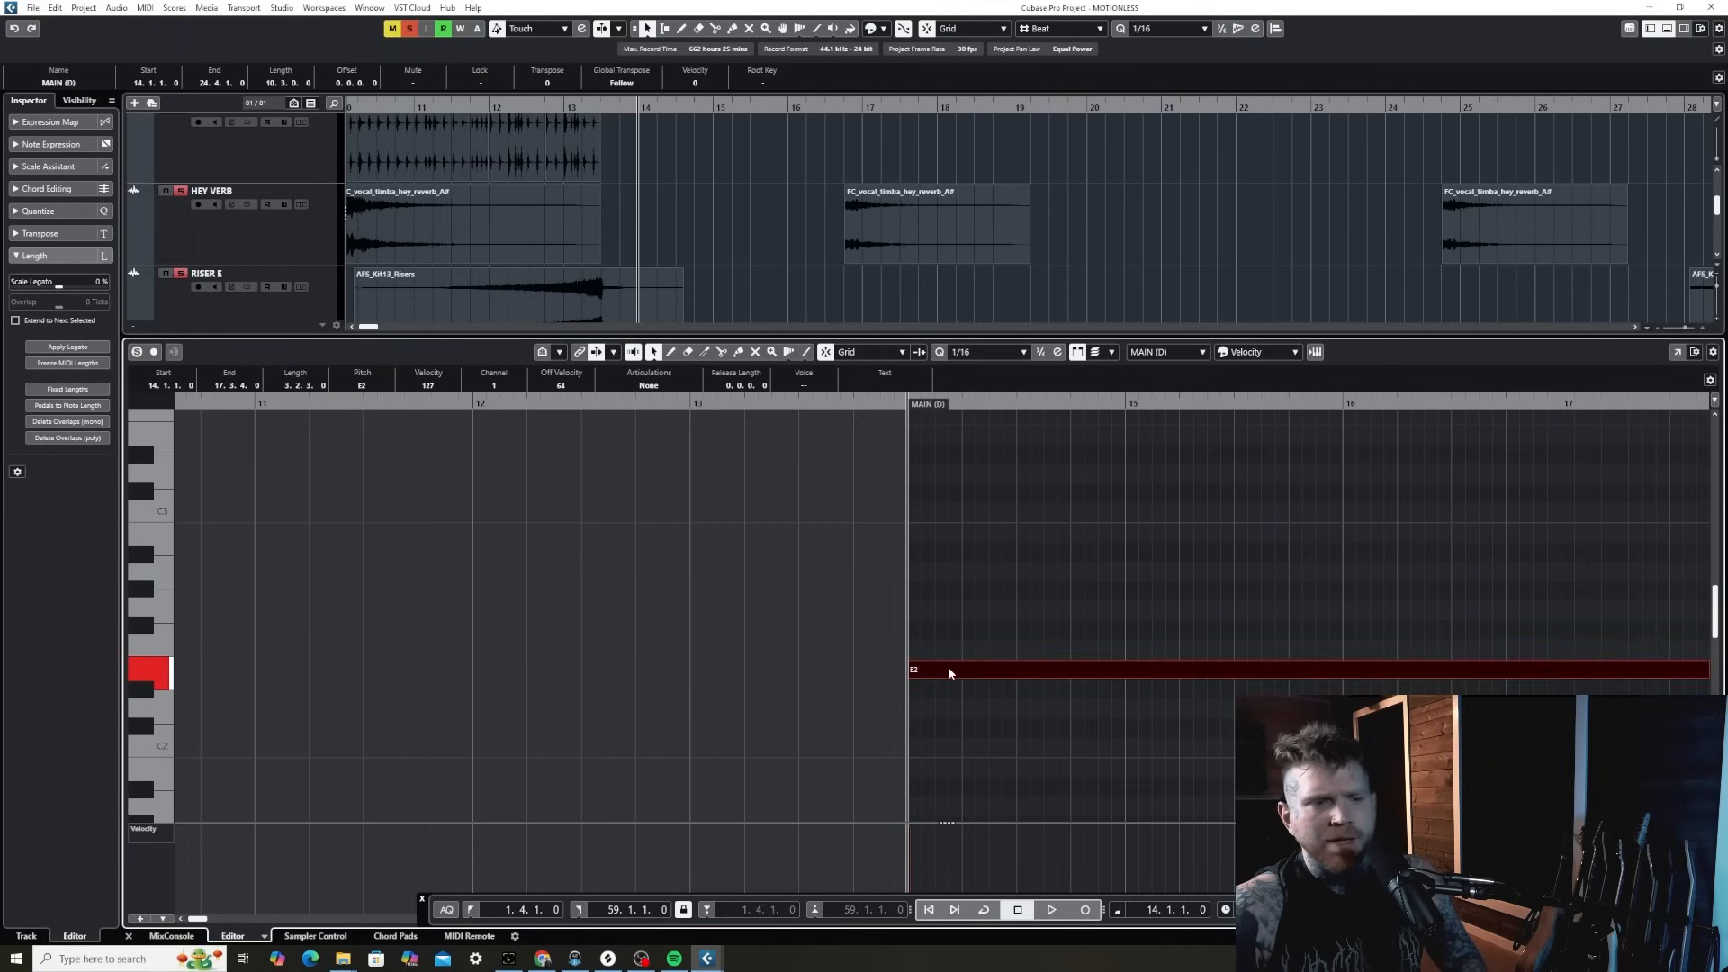
pyautogui.press('Return')
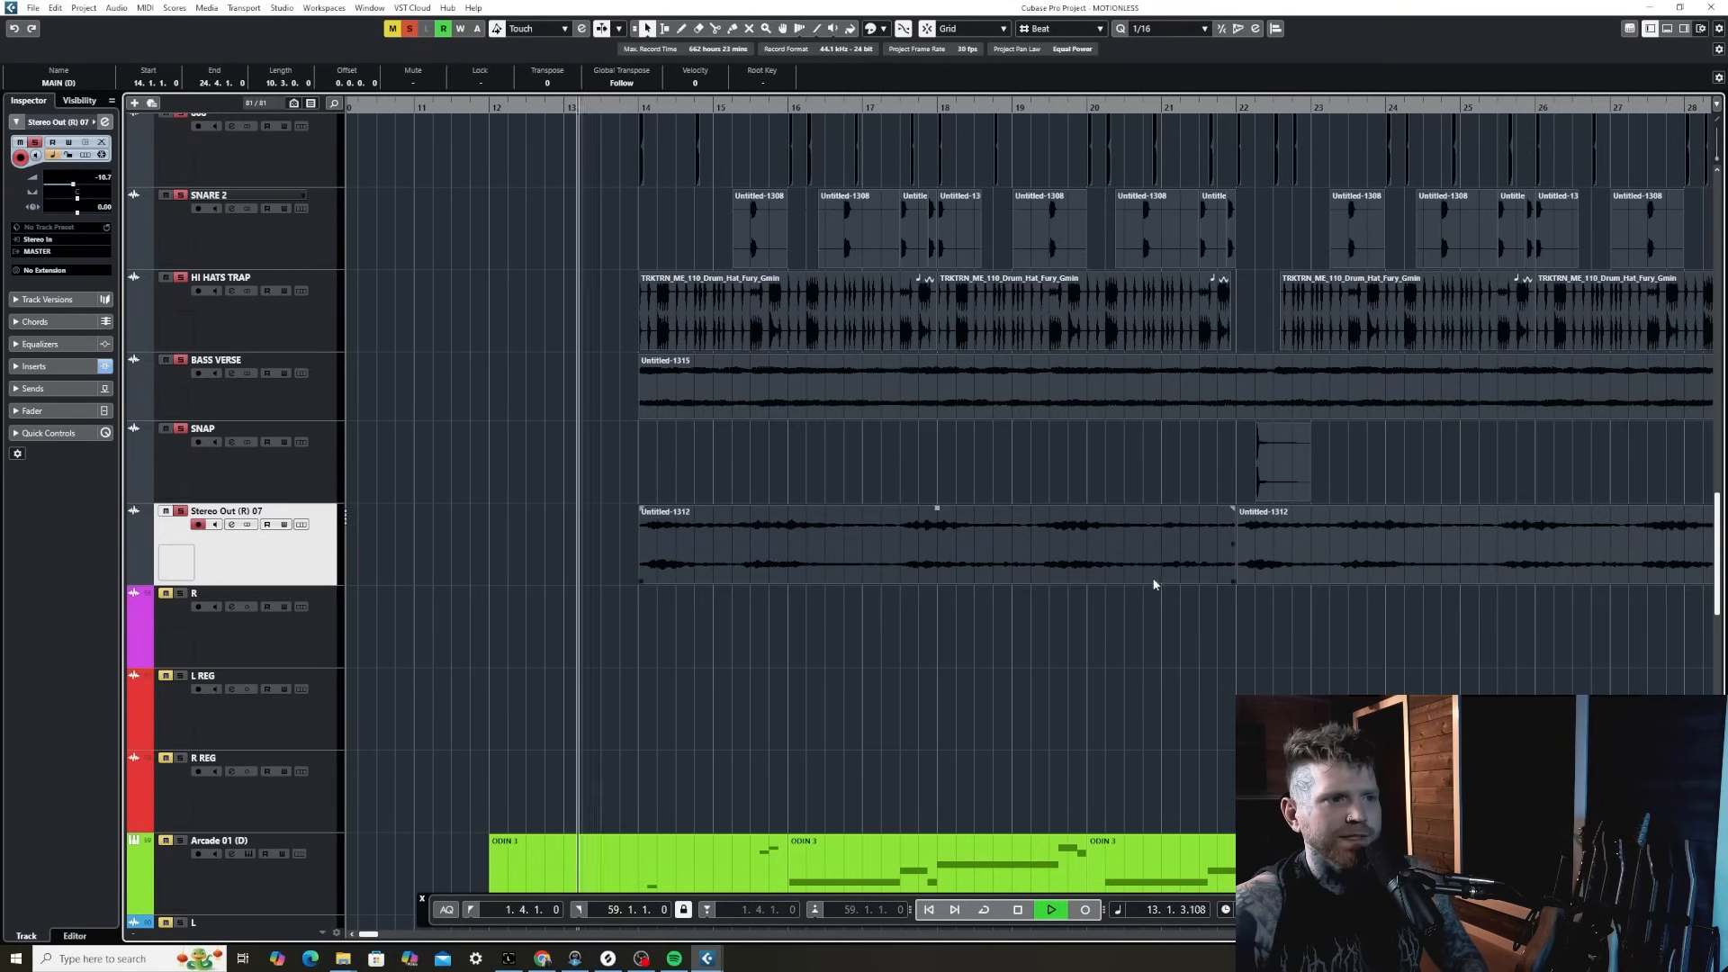
# - Rename the Stereo Out (R) 07 track with the clips starting at bars 14 and 22 to VERSE 1 PAD
pyautogui.press('Up')
pyautogui.doubleClick(241, 515)
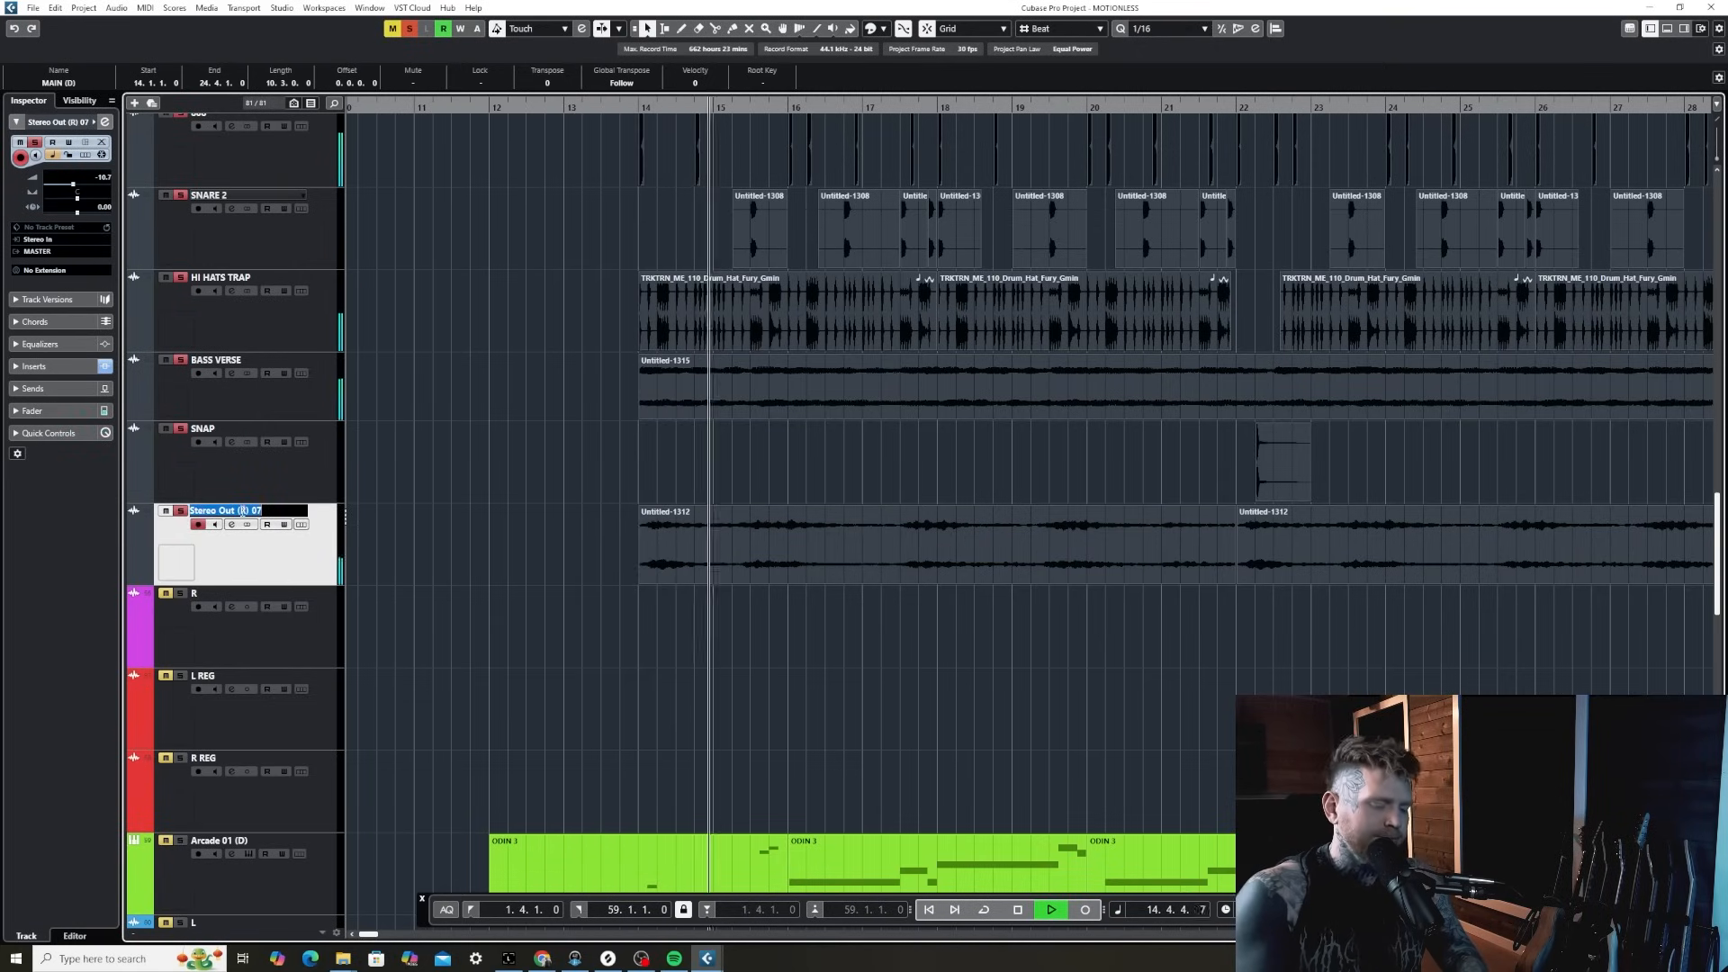
pyautogui.write('VER')
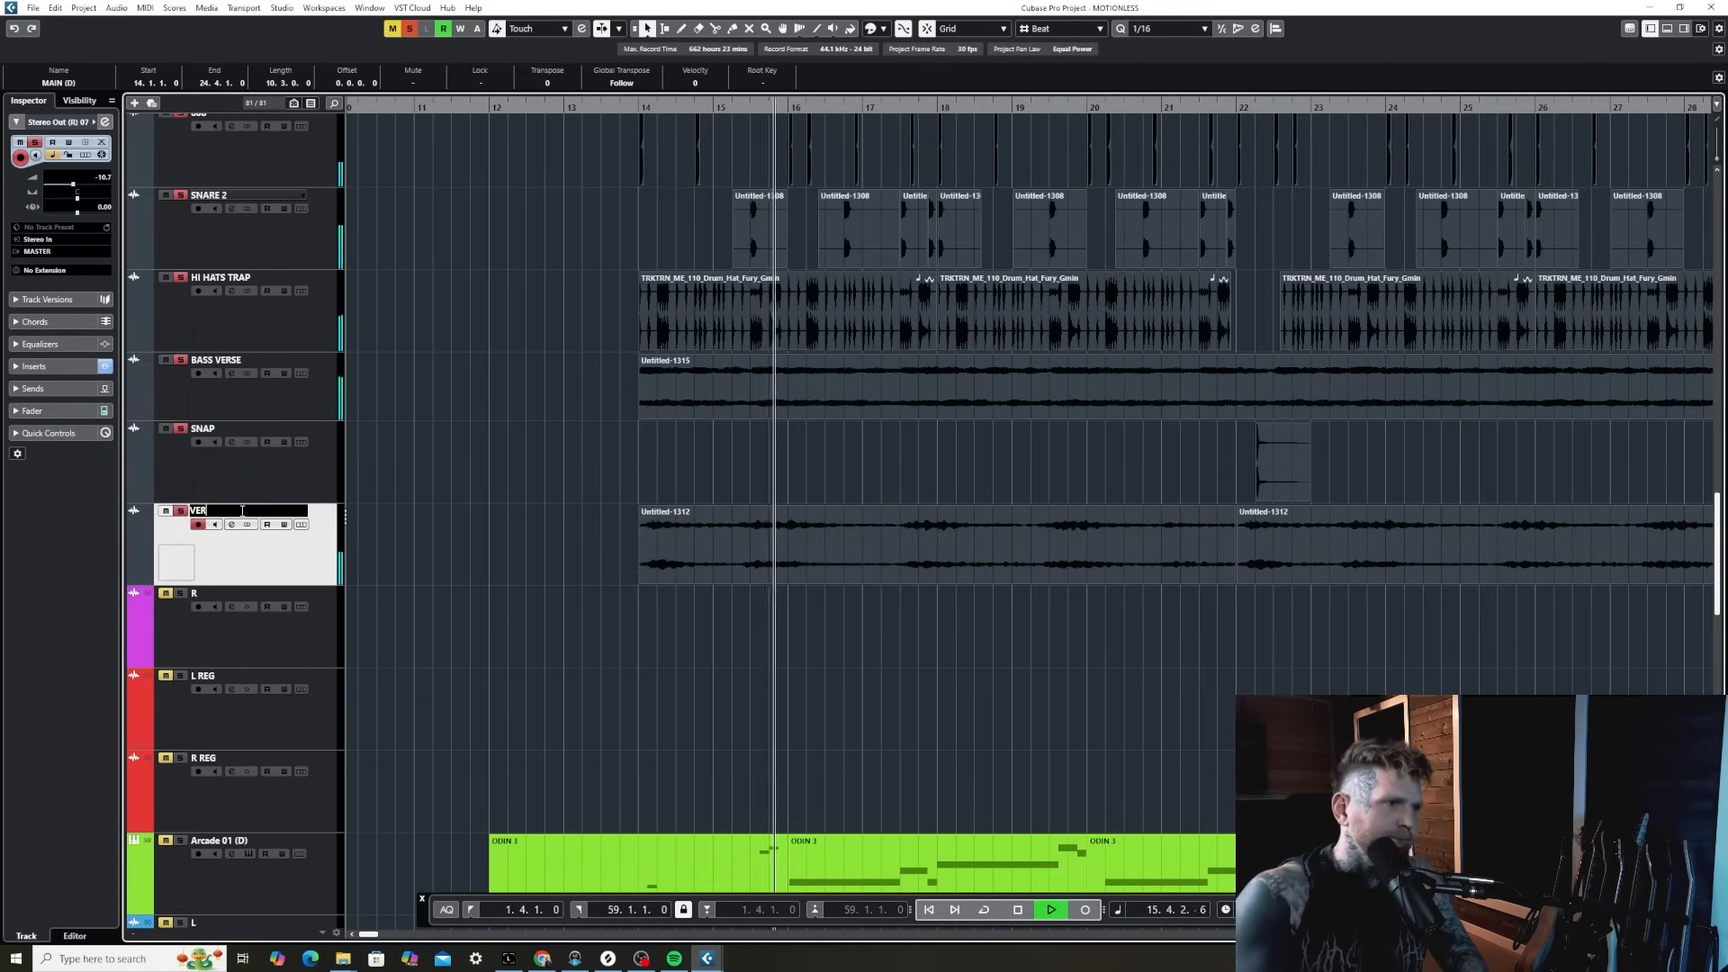
pyautogui.write('SE')
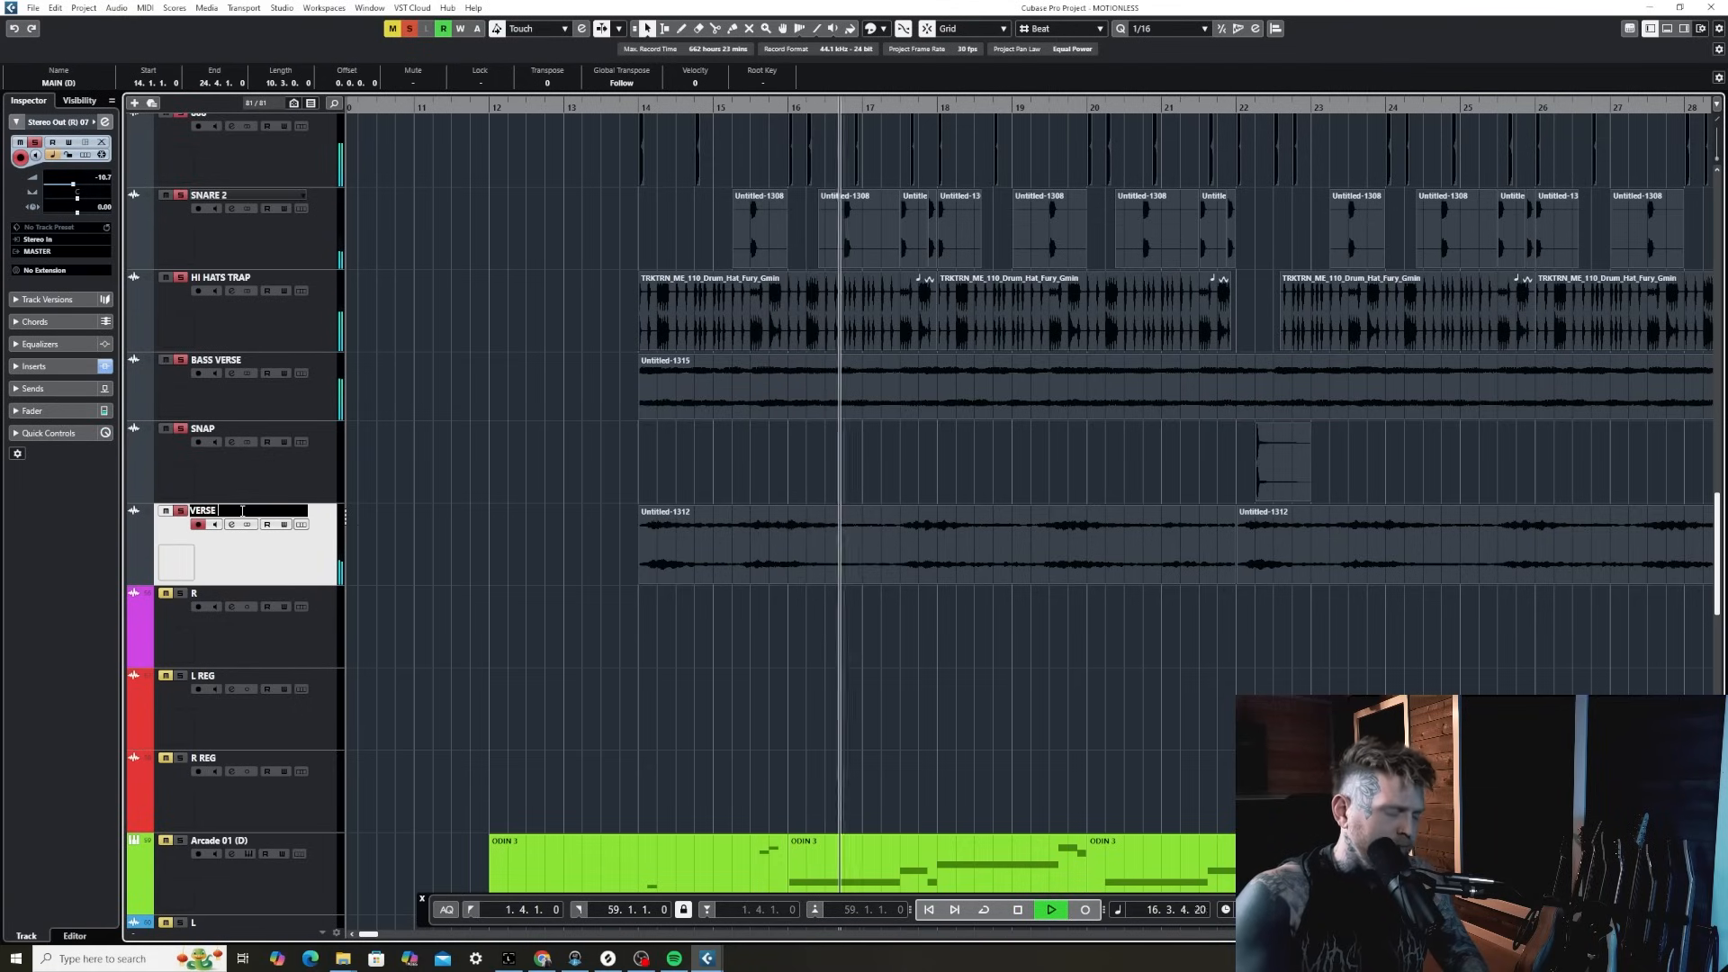
pyautogui.write(' 1 PAD')
pyautogui.press('Return')
# - Play the verse past bar 22 to check the pad and snap against the drums and hi-hats, and stop playback
pyautogui.press('g')
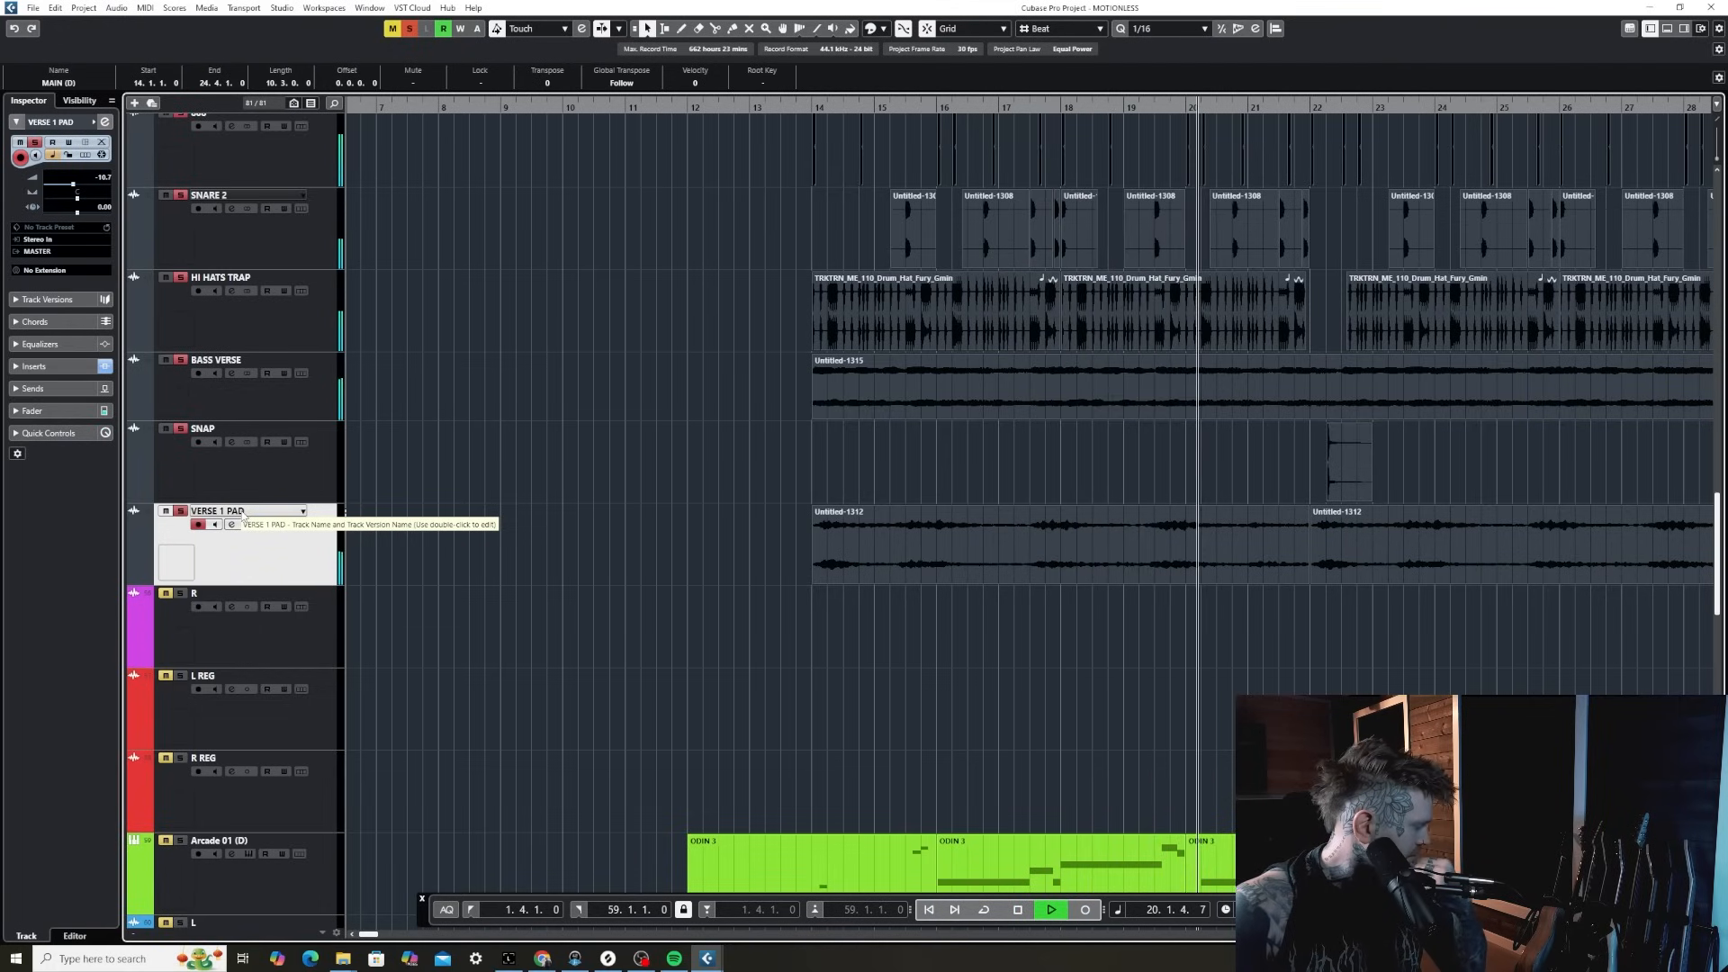
pyautogui.press('g')
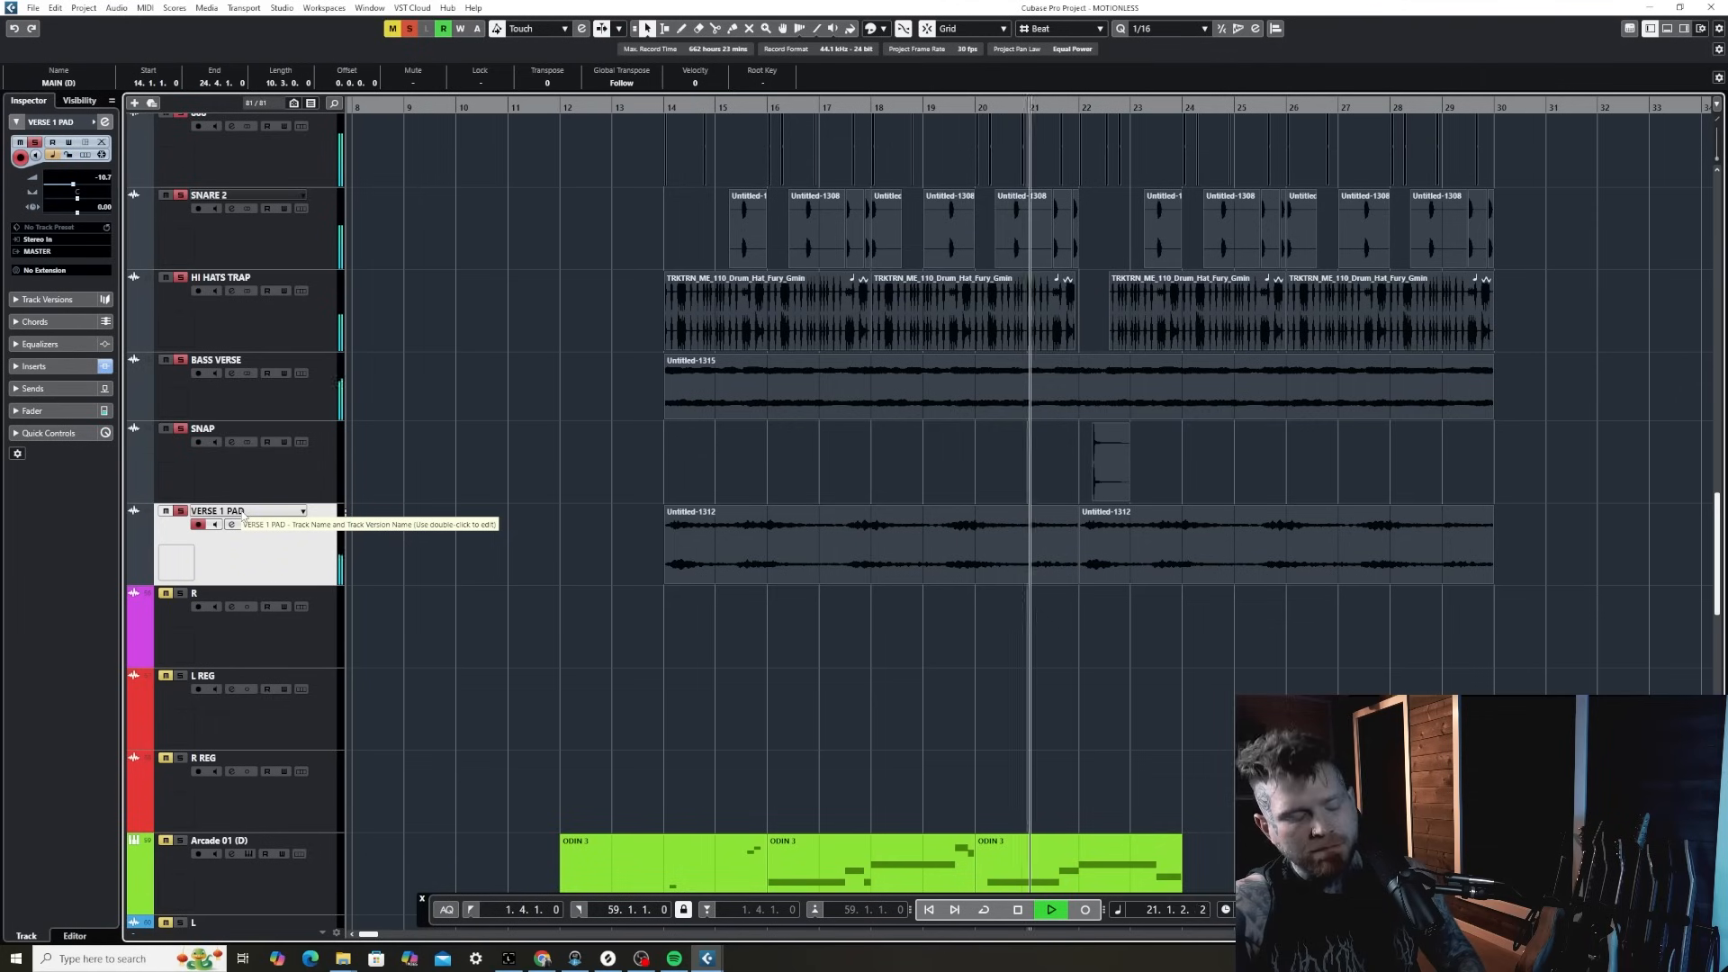
pyautogui.press('h')
pyautogui.press('h')
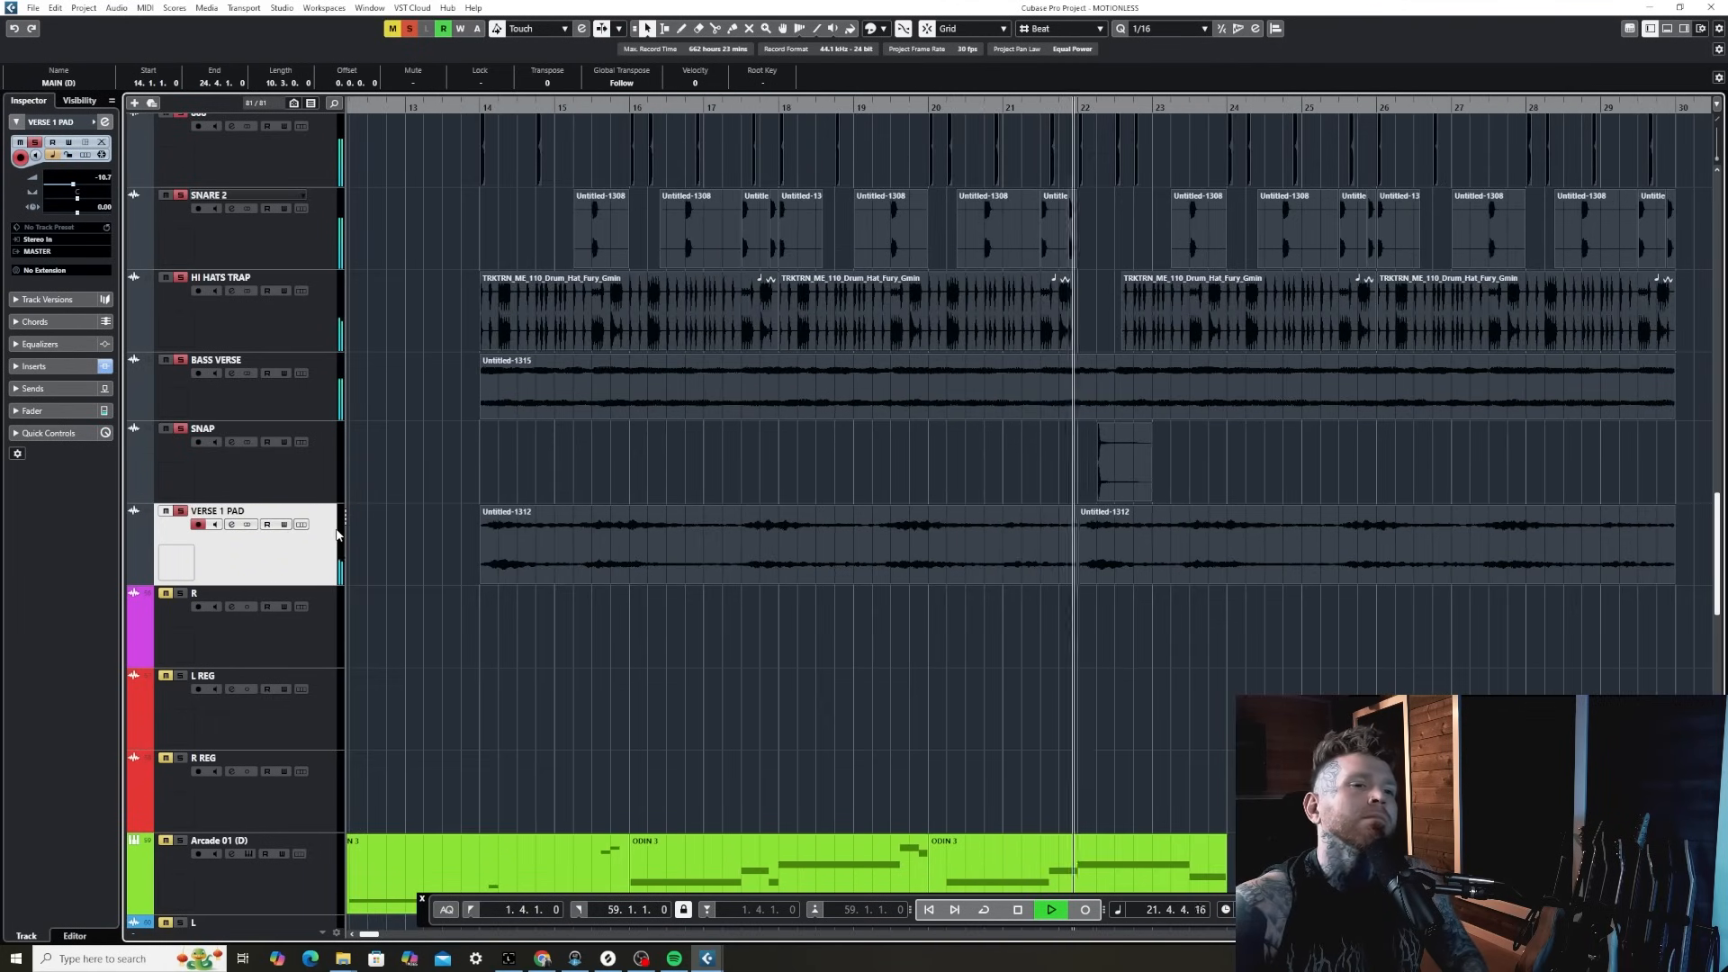
pyautogui.press('g')
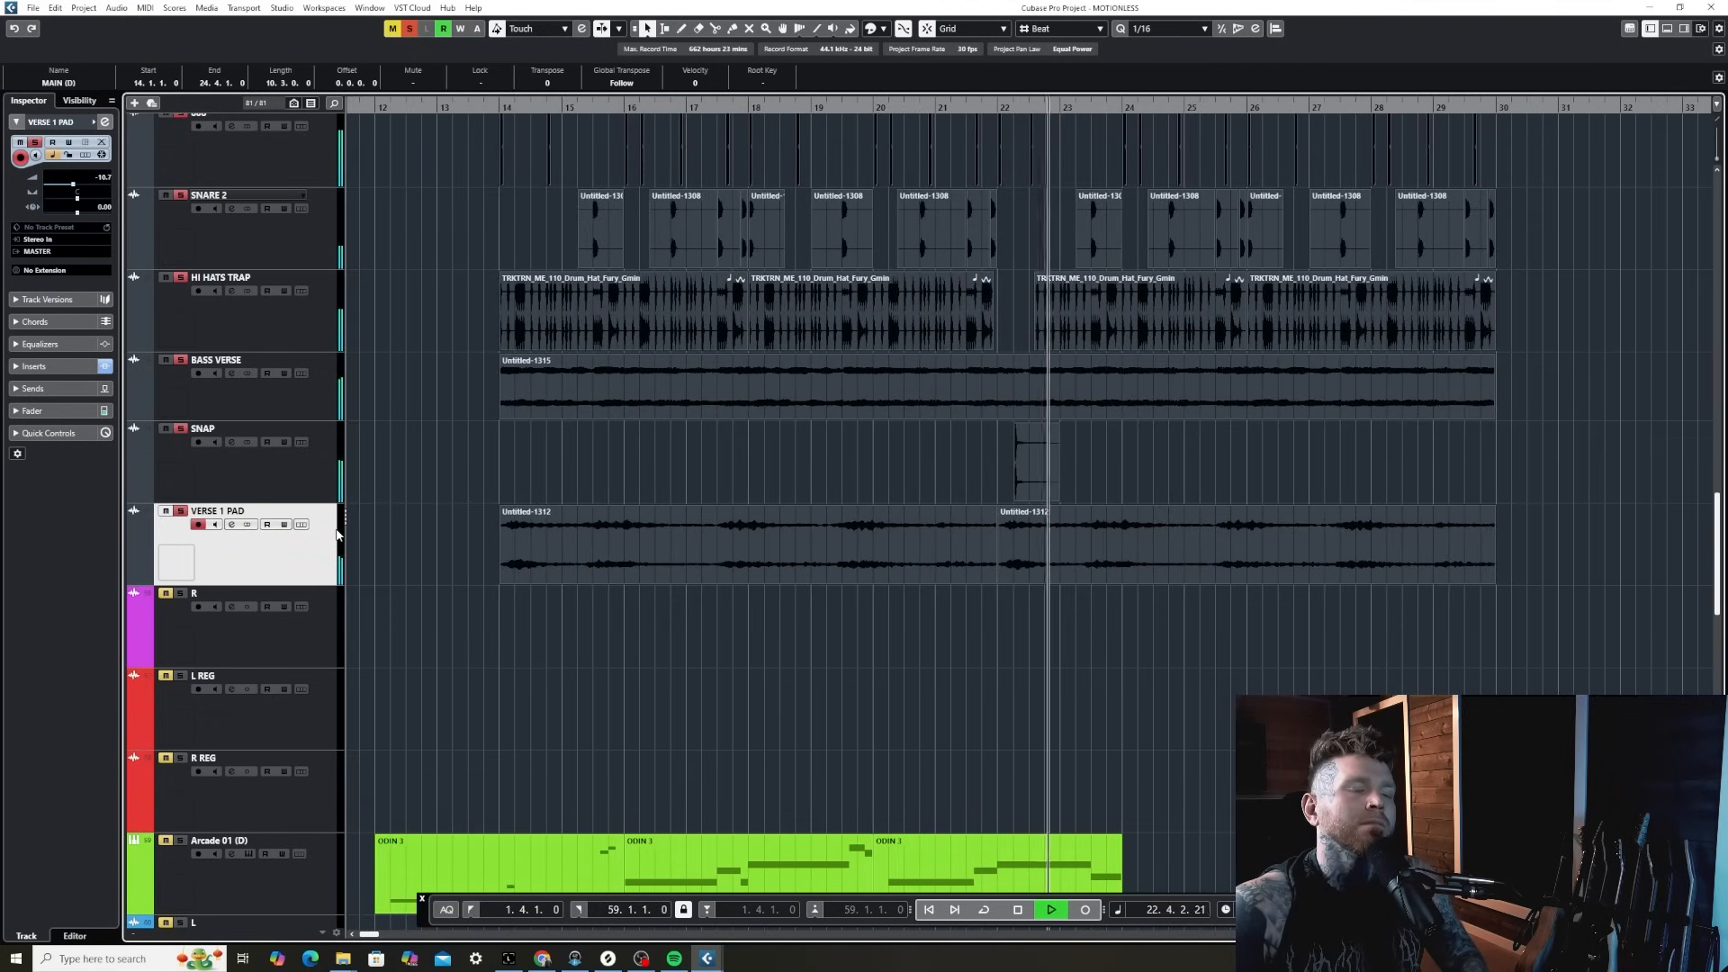
pyautogui.press('h')
pyautogui.press('g')
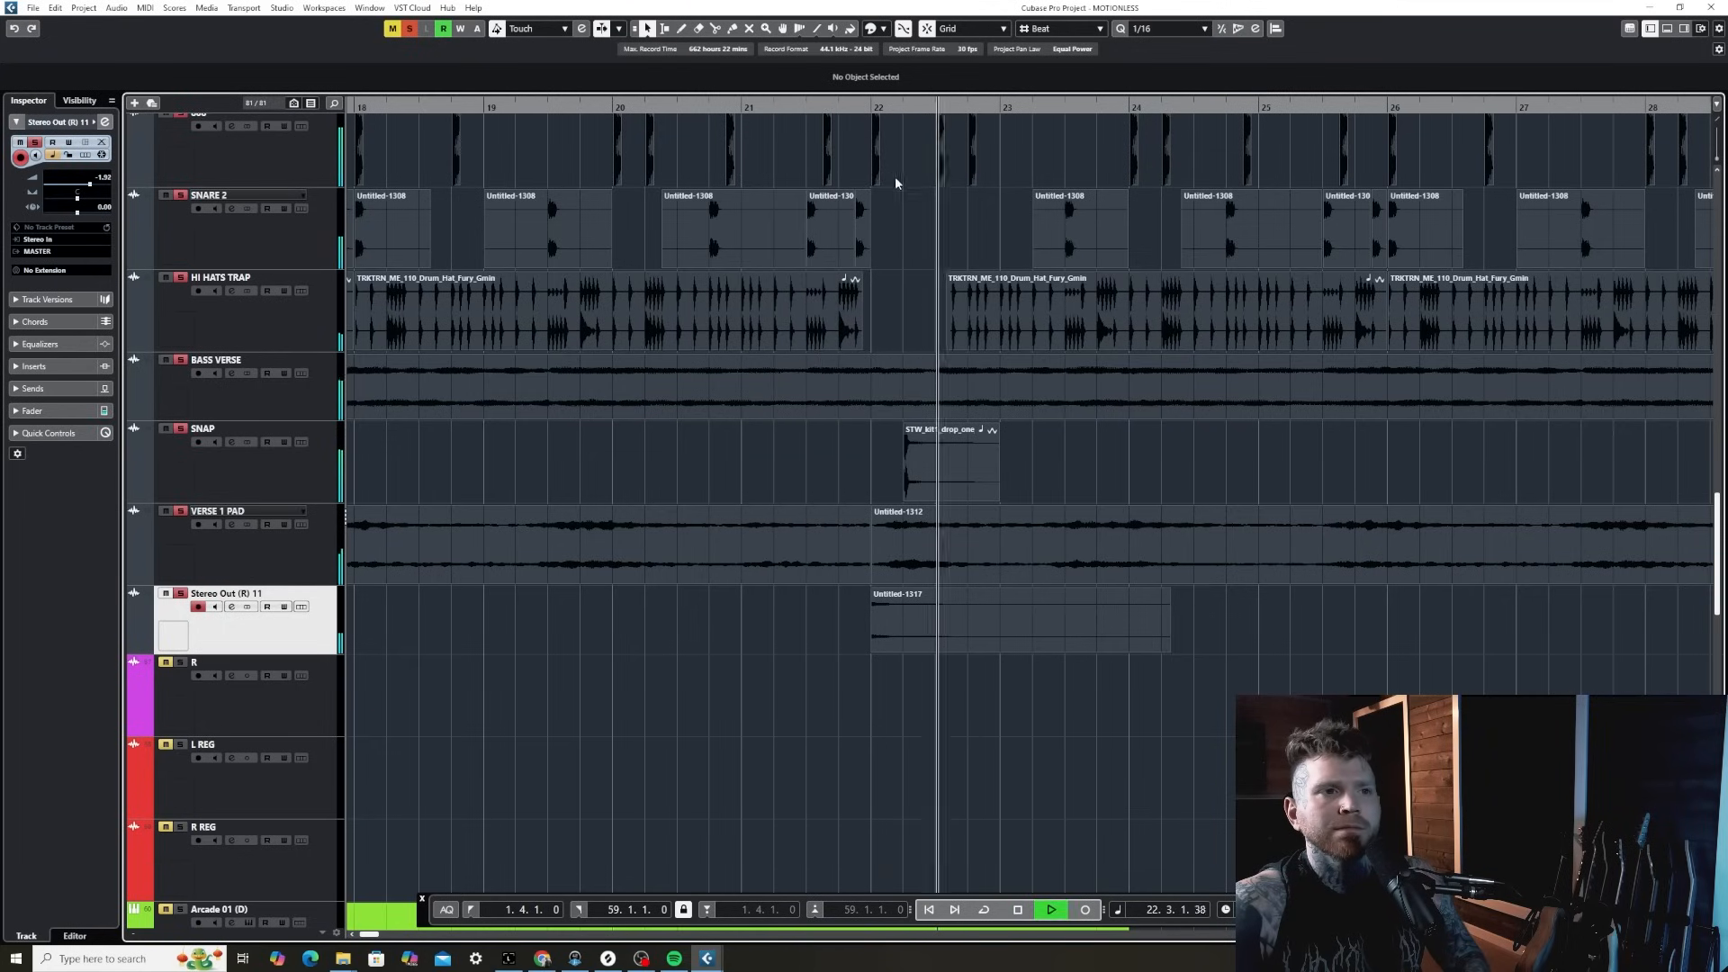
pyautogui.press('space')
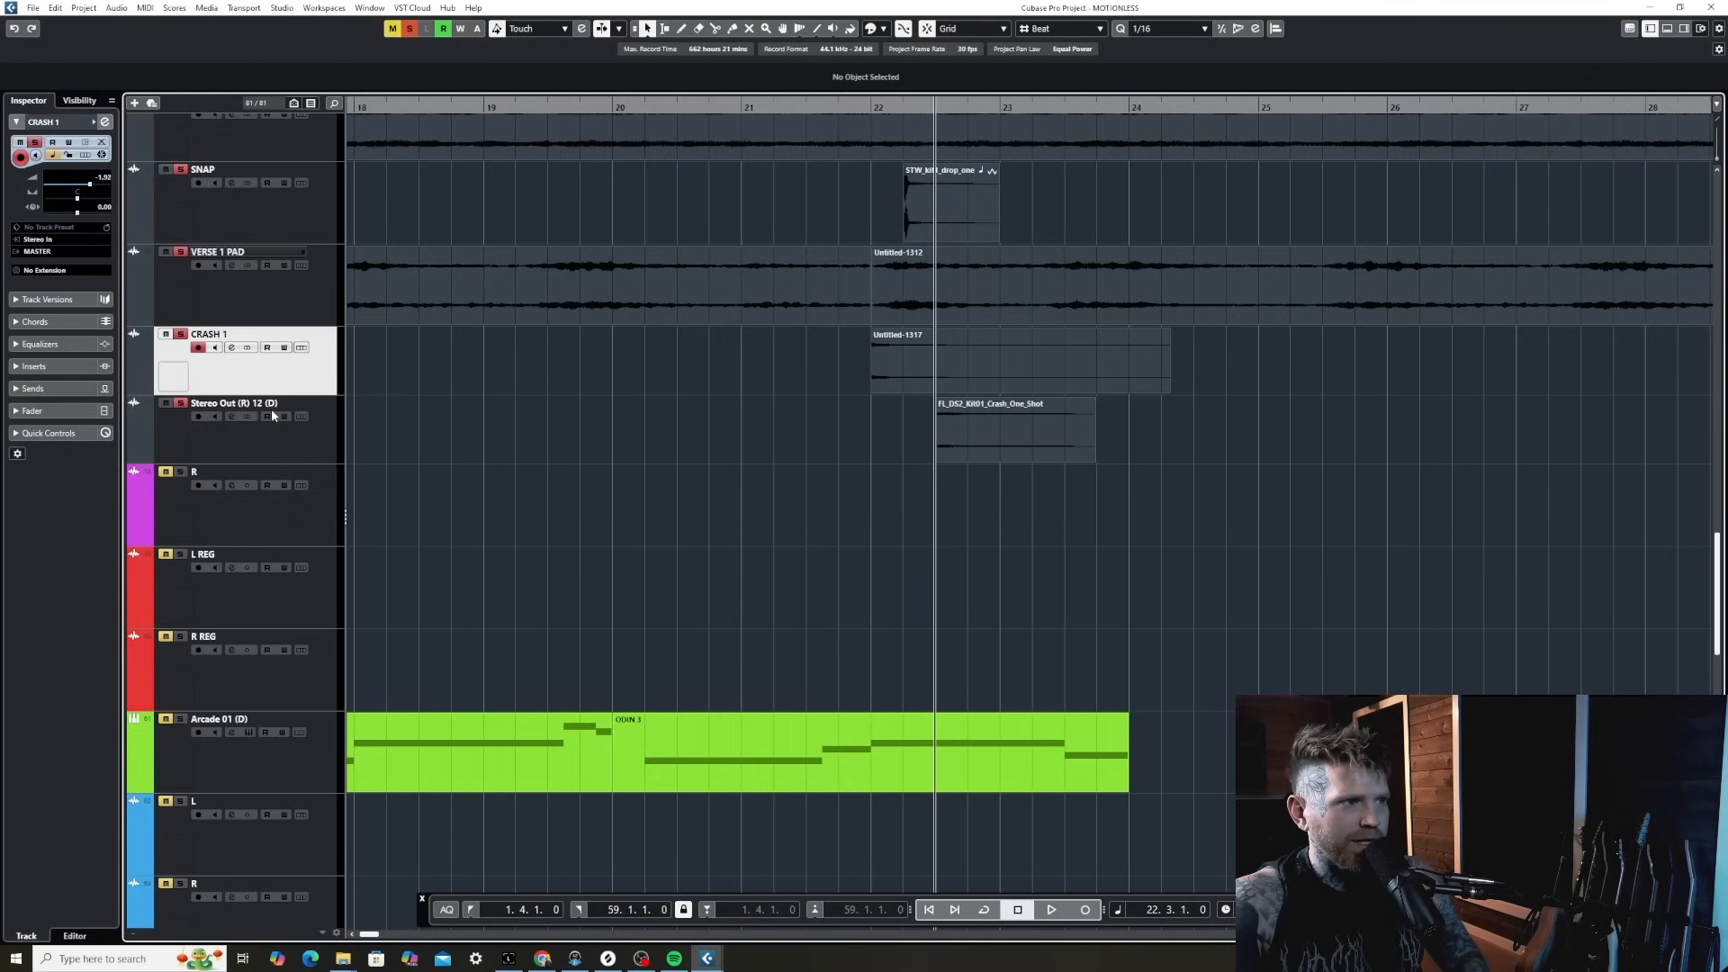
# - Rename the Stereo Out (R) 12 (D) track holding the crash one-shot to CRASH DOWN BEAT and play it from bar 22
pyautogui.doubleClick(265, 402)
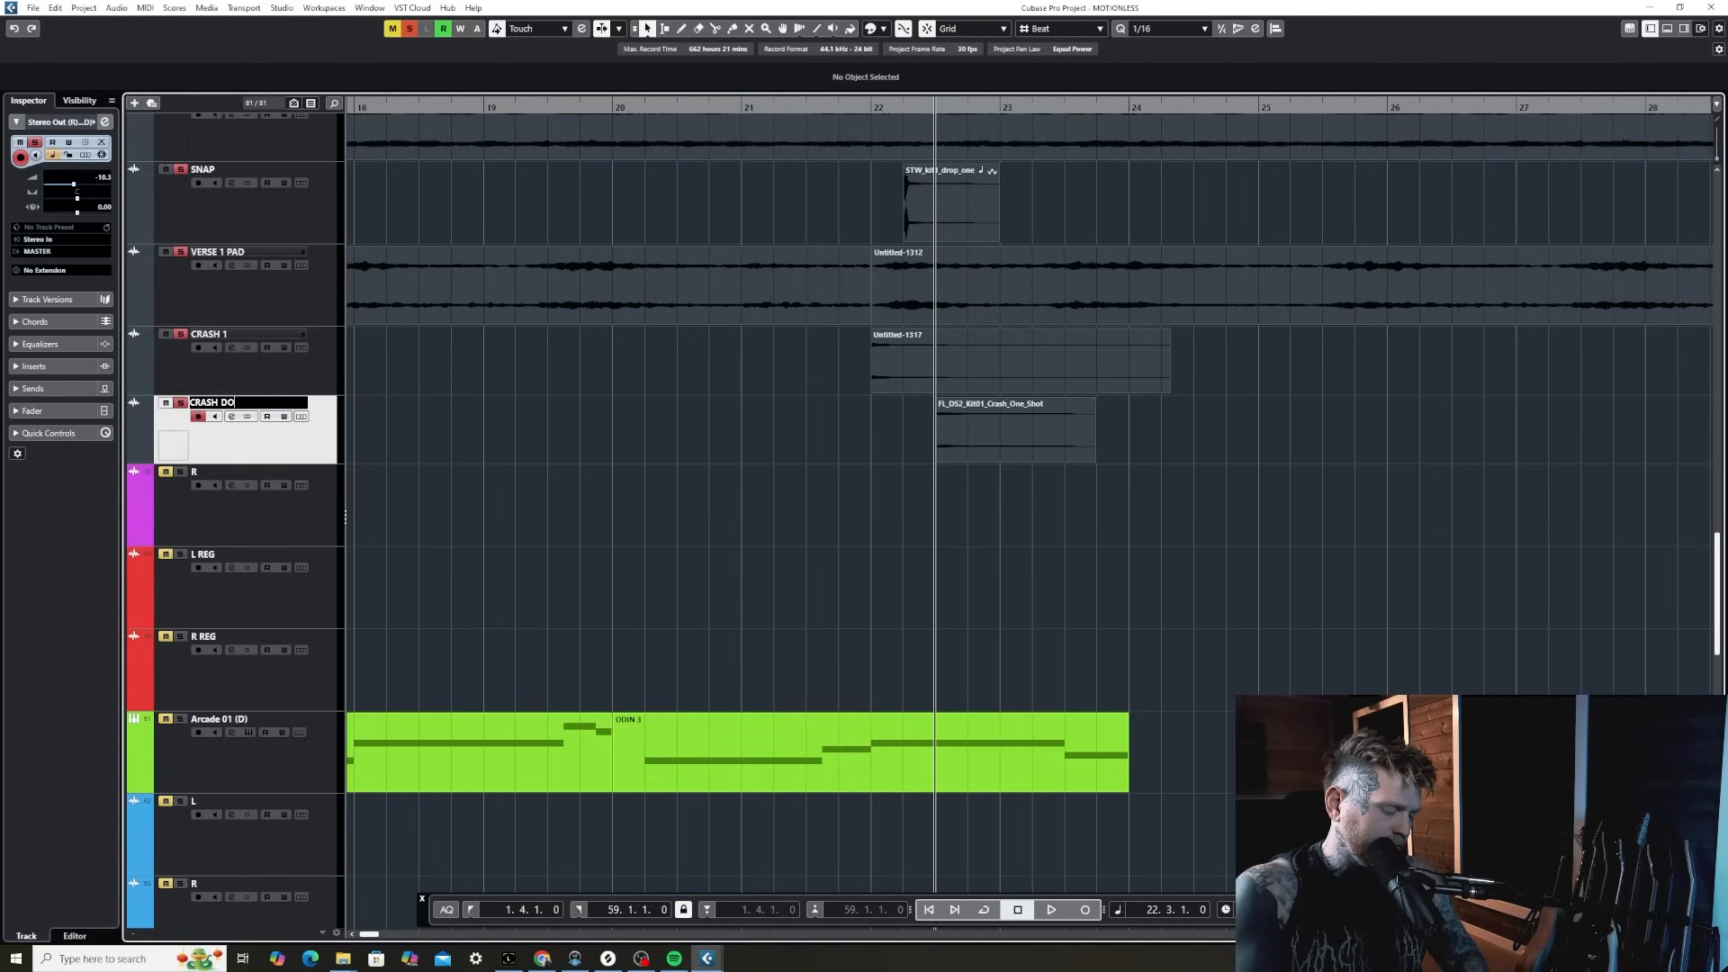
pyautogui.press('Return')
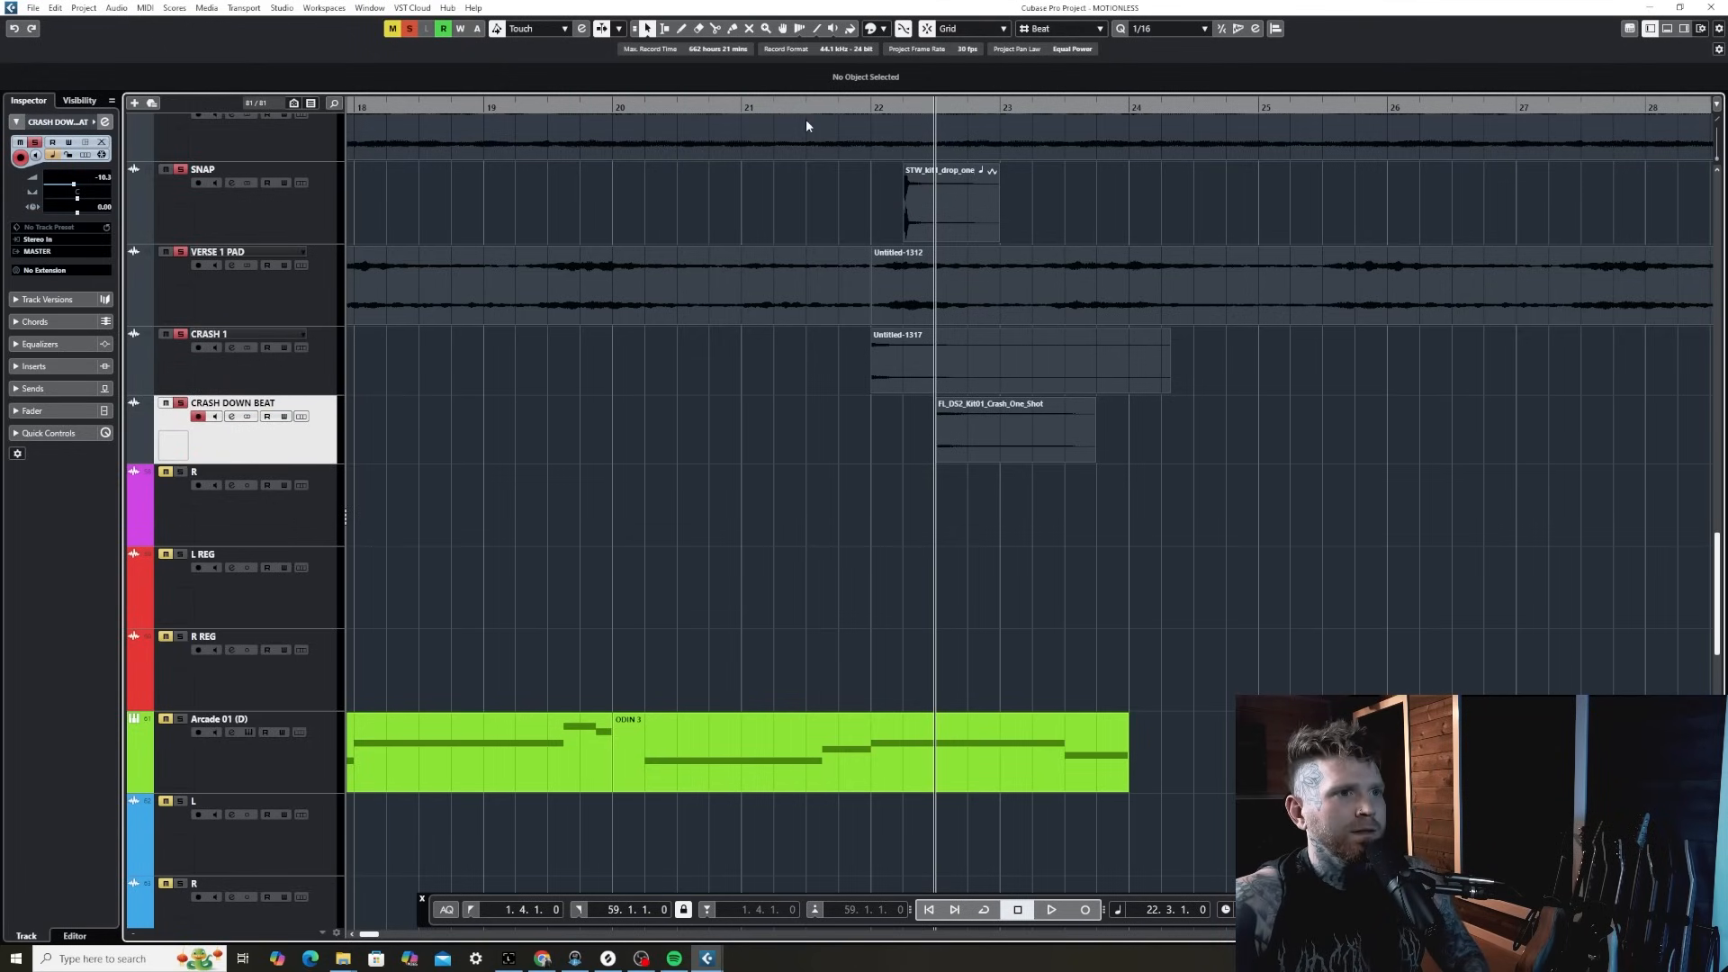
pyautogui.press('space')
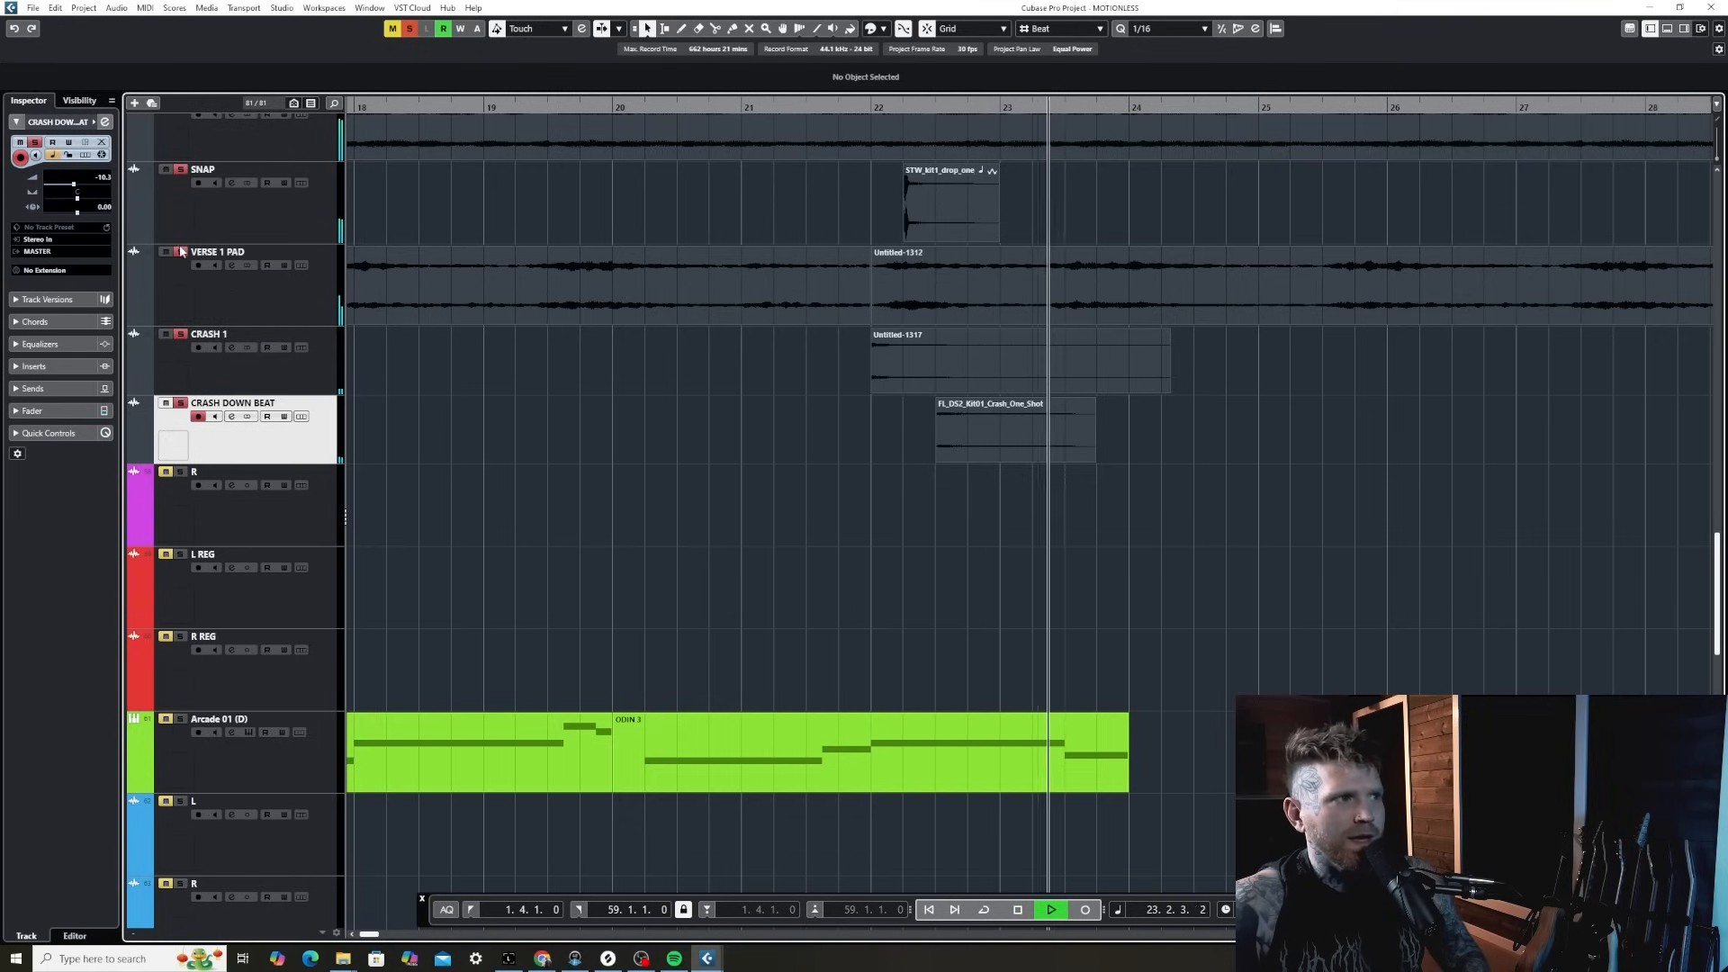
pyautogui.press('space')
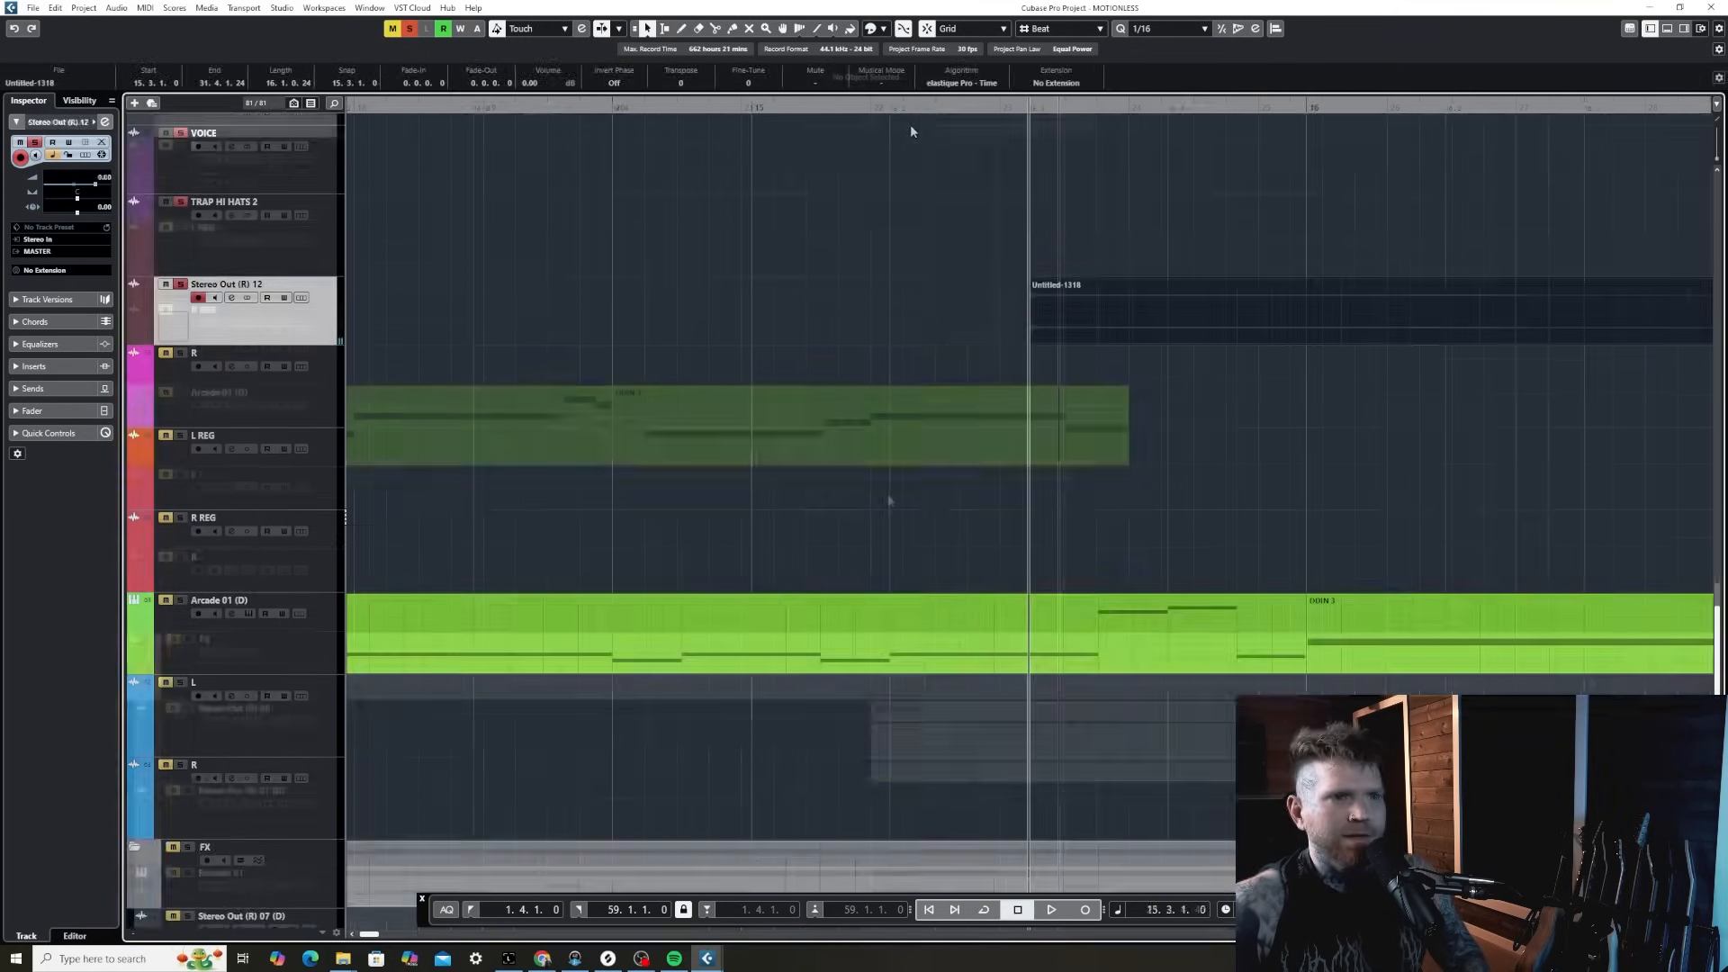
# - Rename the Stereo Out (R) 12 track starting at 15.3 to SNARE and cue the arrangement at bar 15 with its clip deselected
pyautogui.hotkey('shift', 'b')
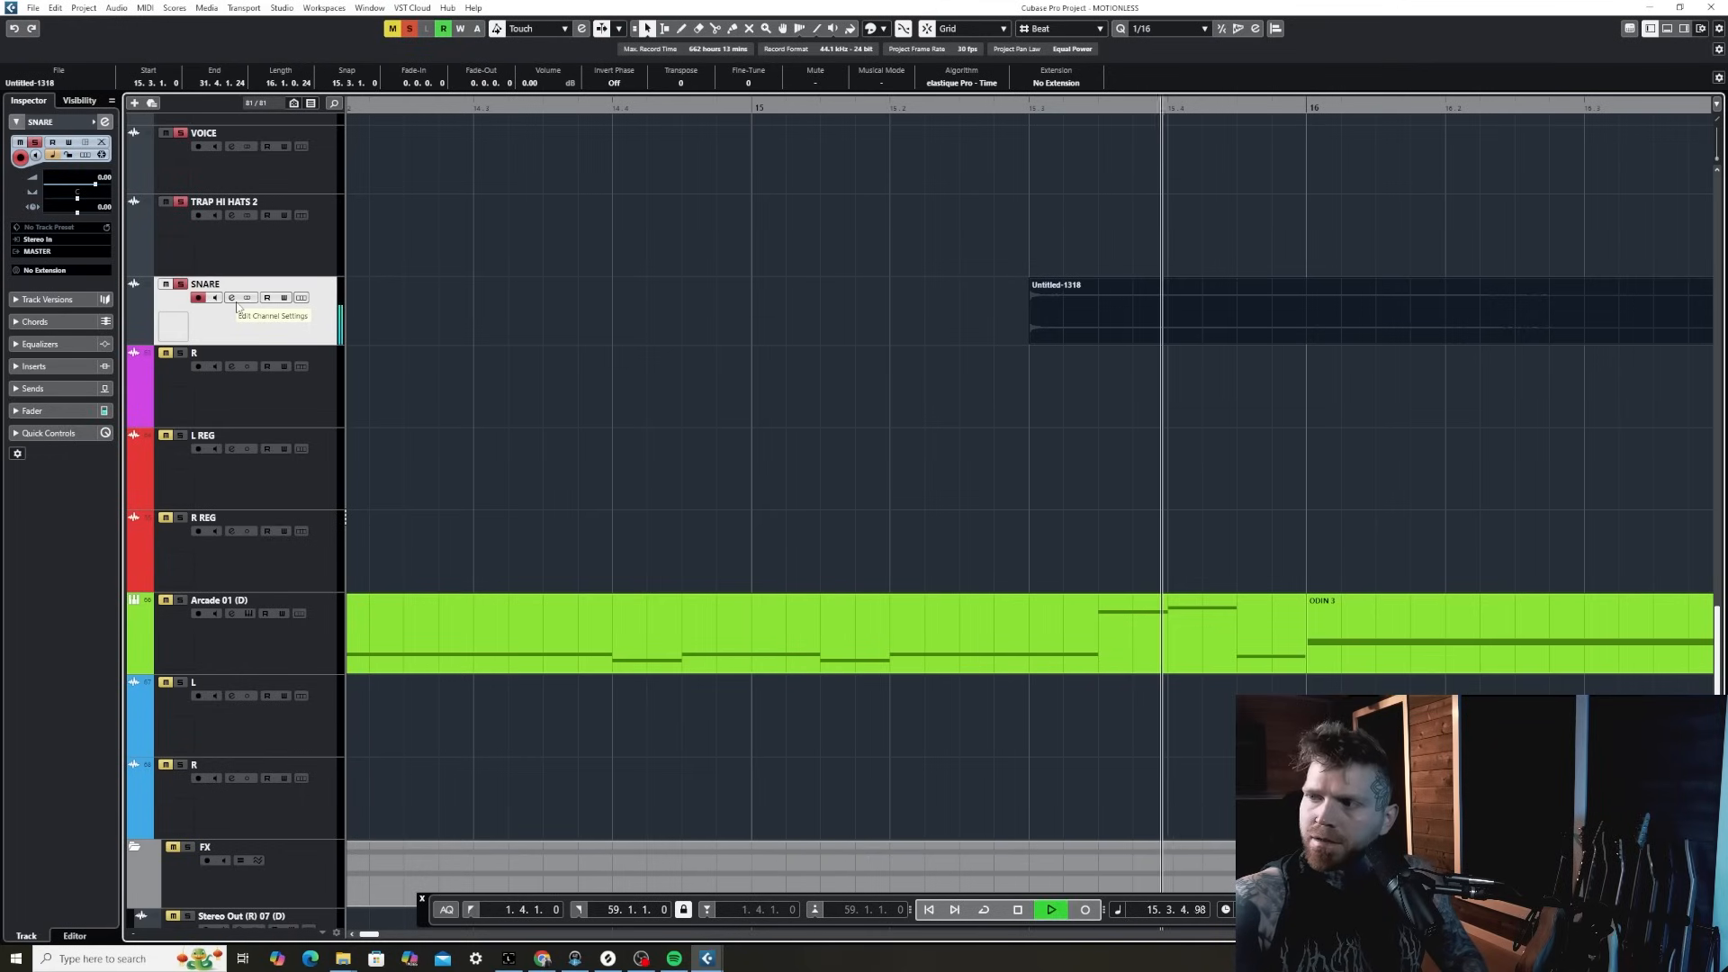
pyautogui.press('space')
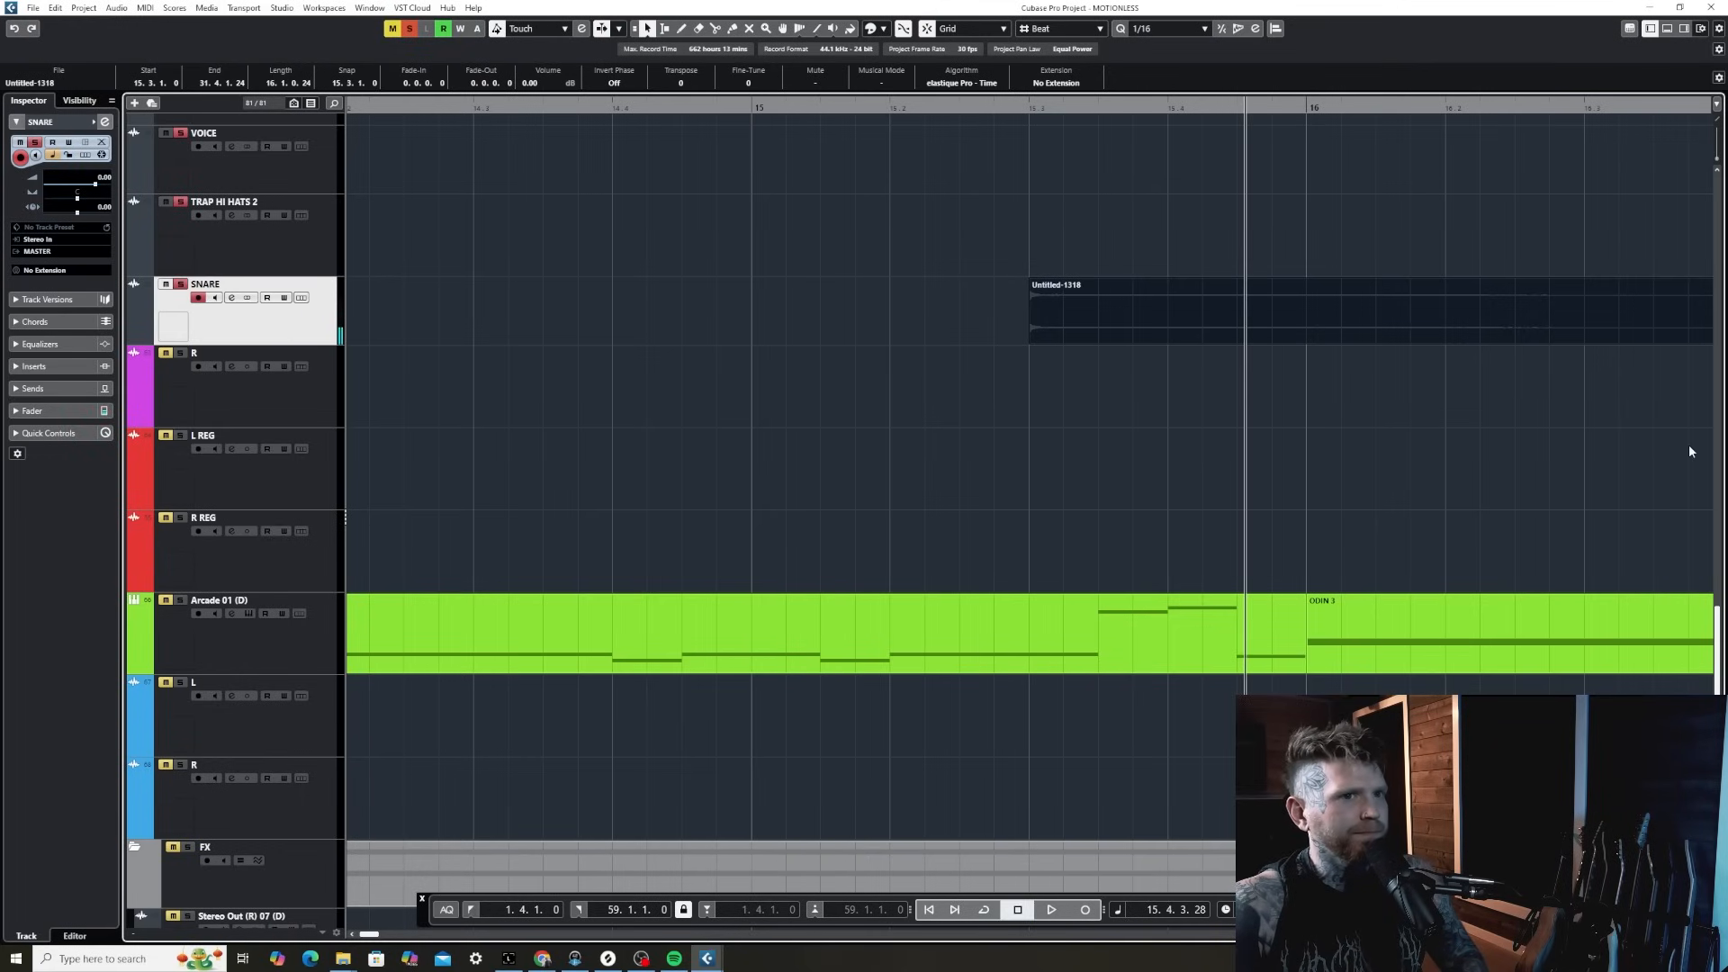
pyautogui.press('g')
pyautogui.press('g')
pyautogui.press('g')
pyautogui.press('g')
pyautogui.press('g')
pyautogui.press('g')
pyautogui.press('g')
pyautogui.press('g')
pyautogui.press('g')
pyautogui.press('g')
pyautogui.press('g')
pyautogui.press('g')
pyautogui.press('g')
pyautogui.press('g')
pyautogui.press('g')
pyautogui.press('g')
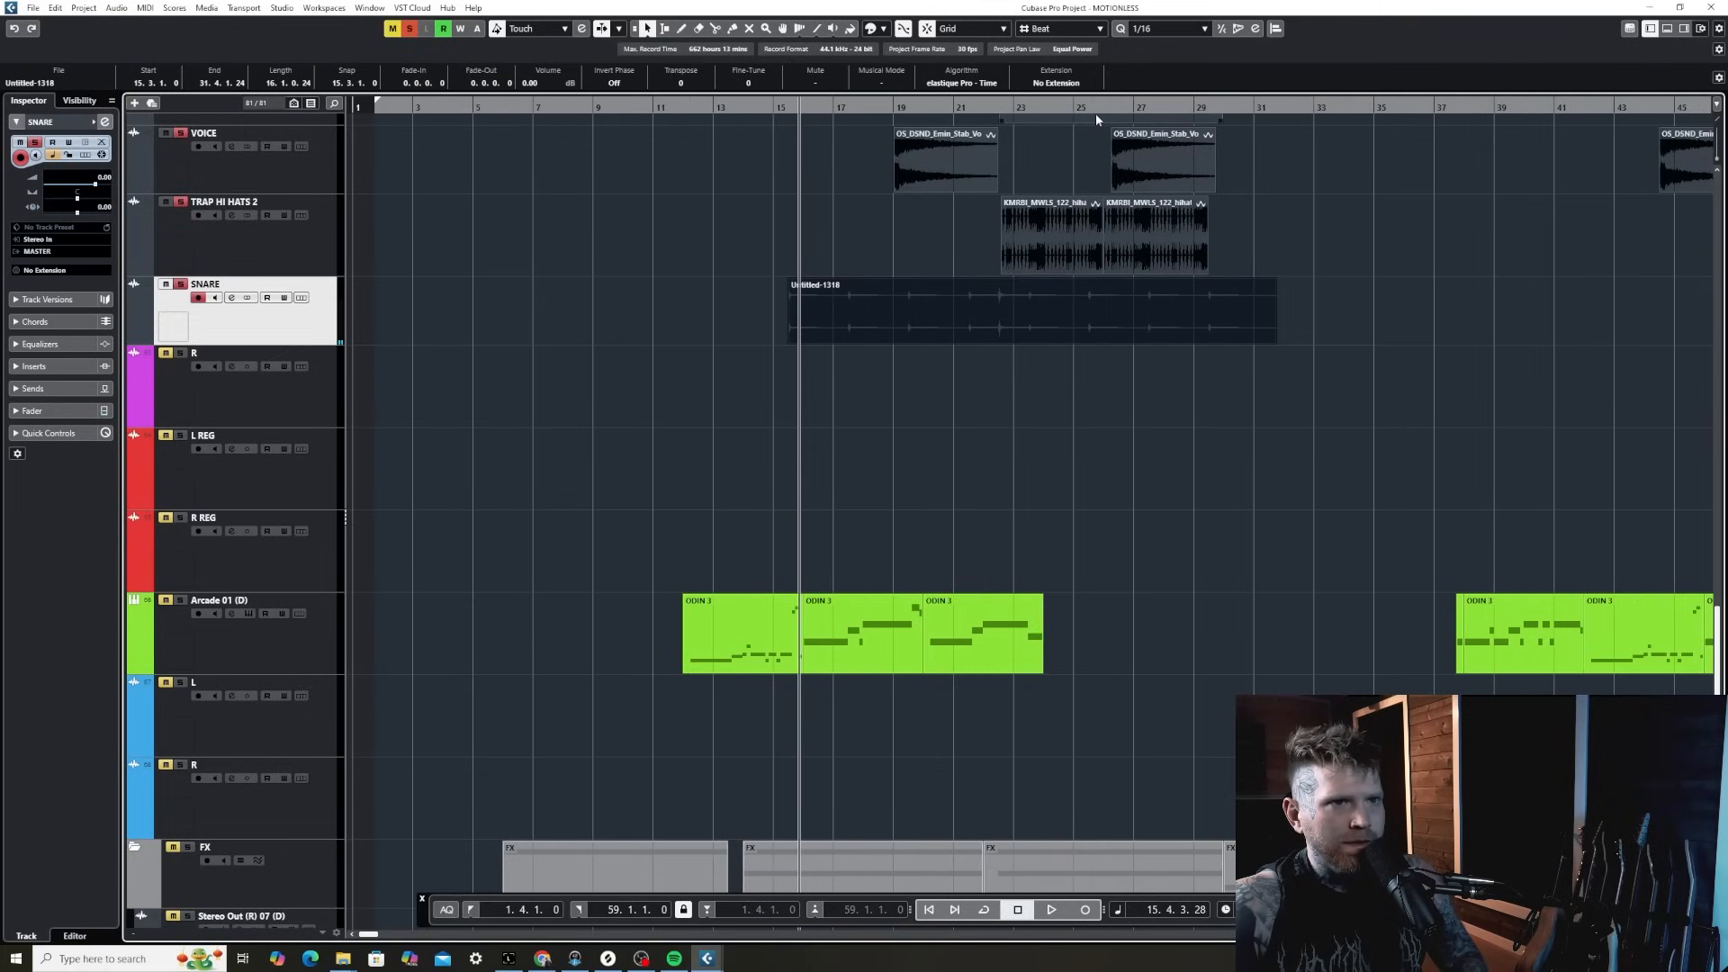
pyautogui.click(1097, 117)
pyautogui.press('h')
pyautogui.press('h')
pyautogui.press('h')
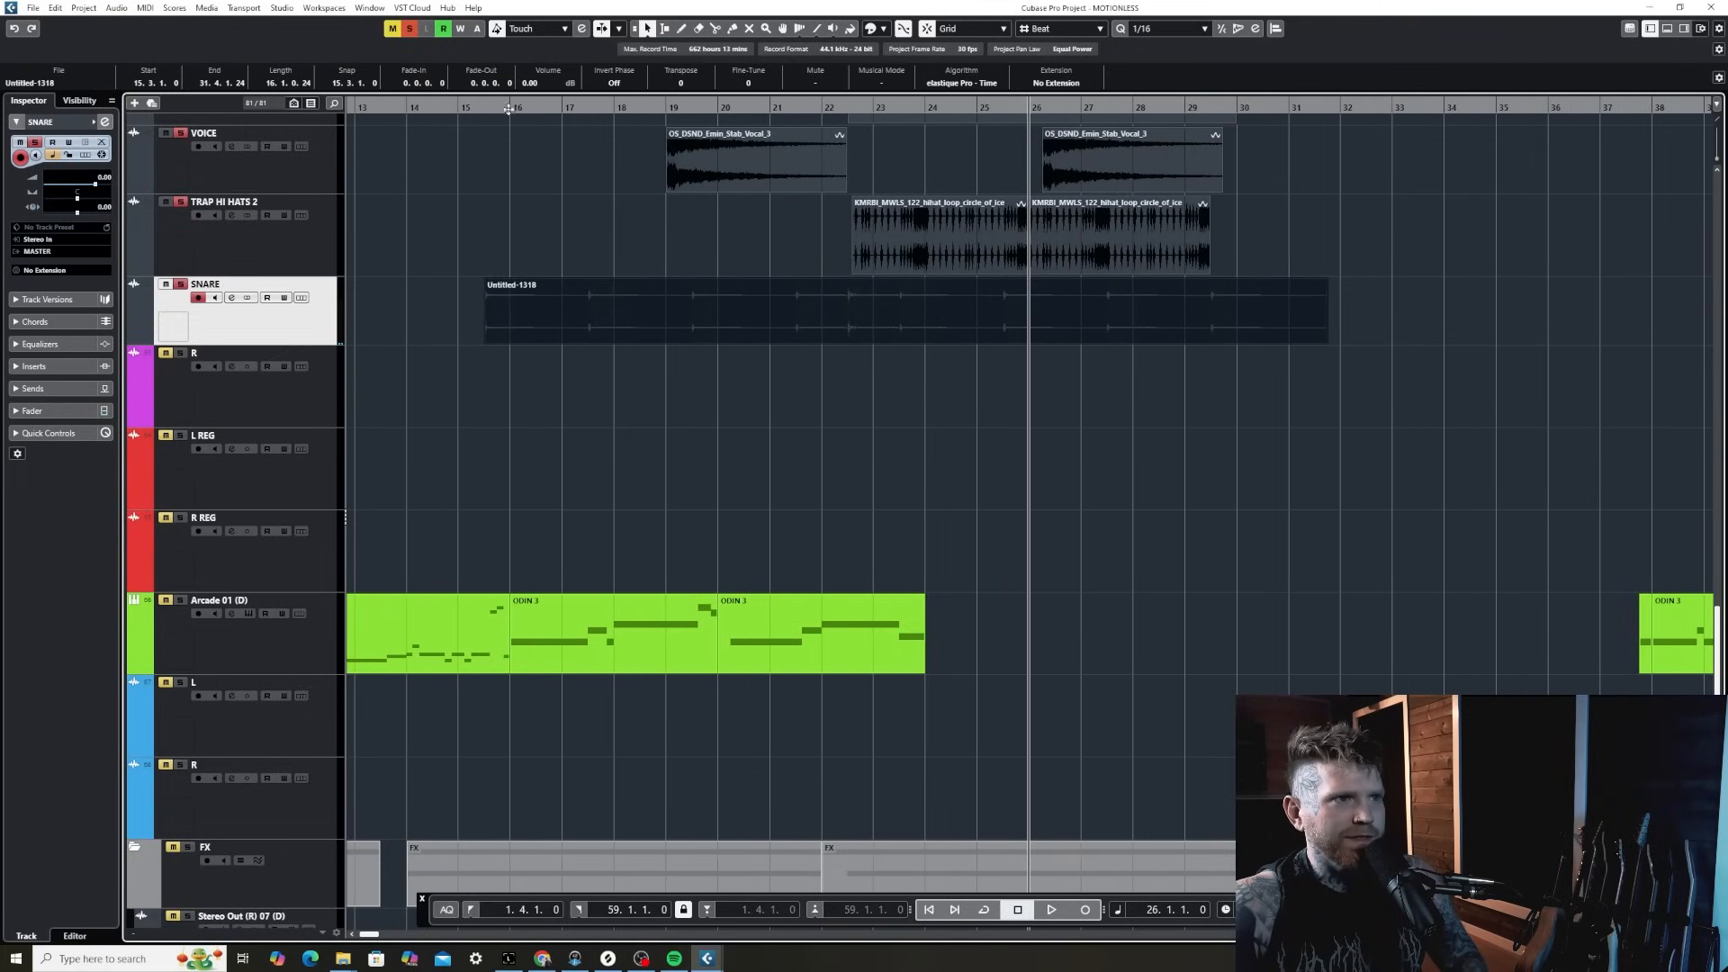
pyautogui.click(462, 108)
pyautogui.click(837, 355)
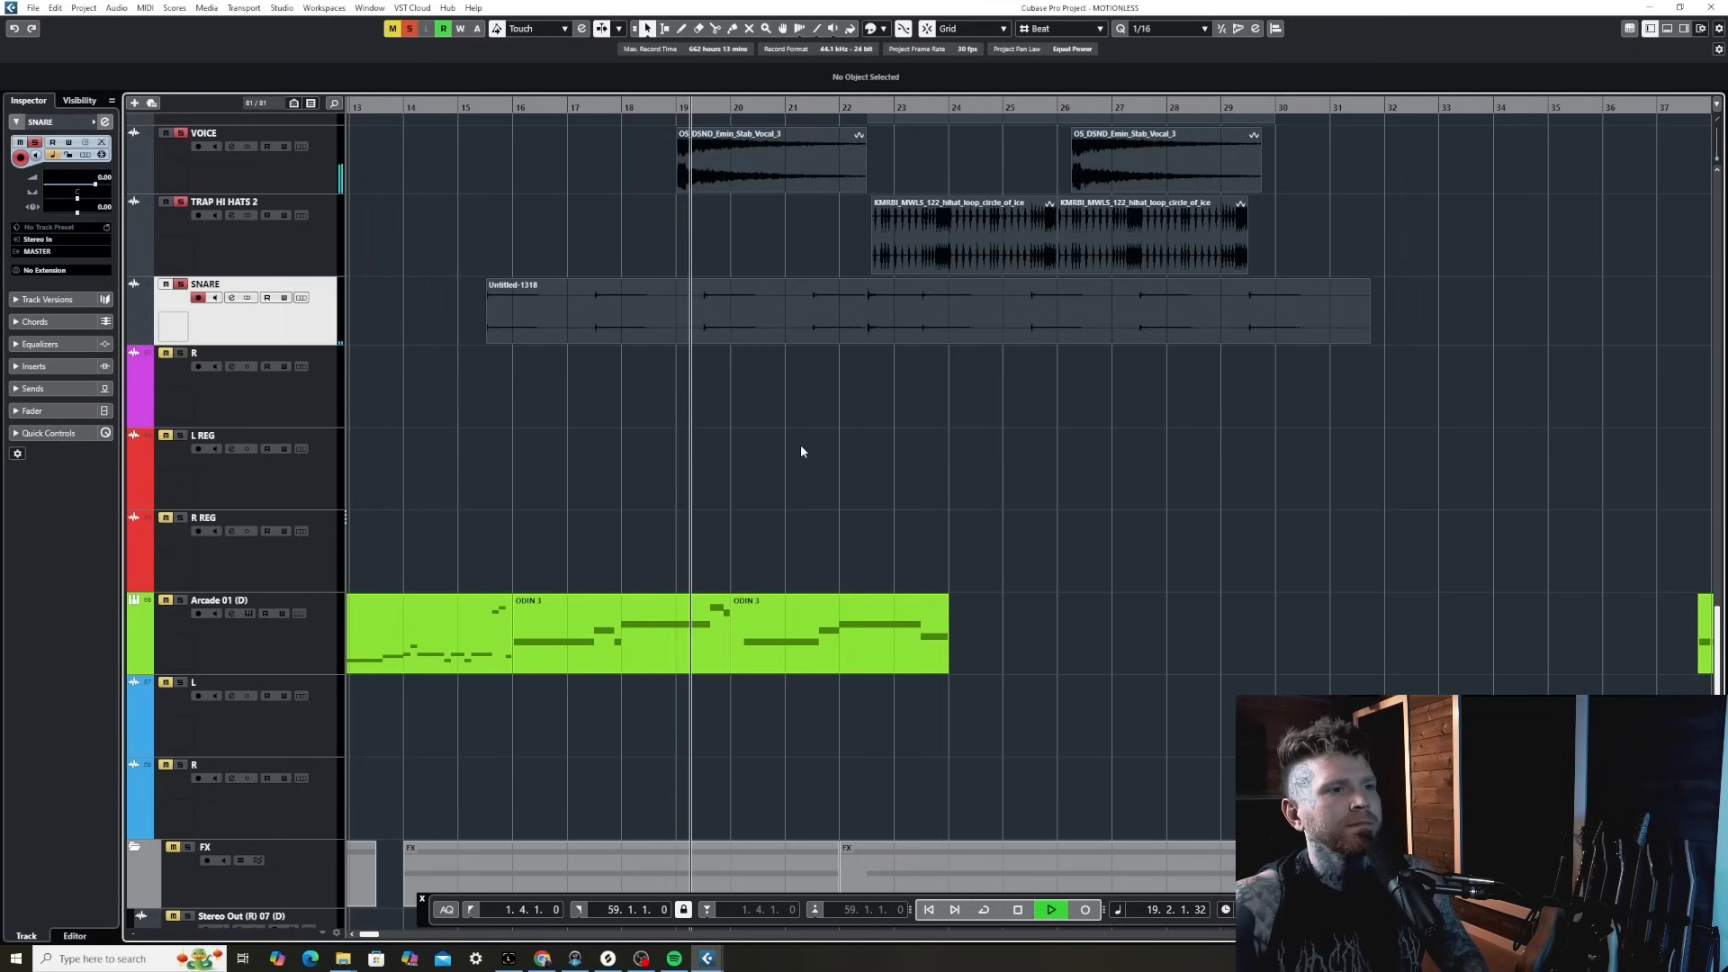
# - Play the verse through to bar 30, checking the HEY VERB vocal and RISER E tracks, and stop playback
pyautogui.scroll(2, 801, 444)
pyautogui.scroll(4, 801, 445)
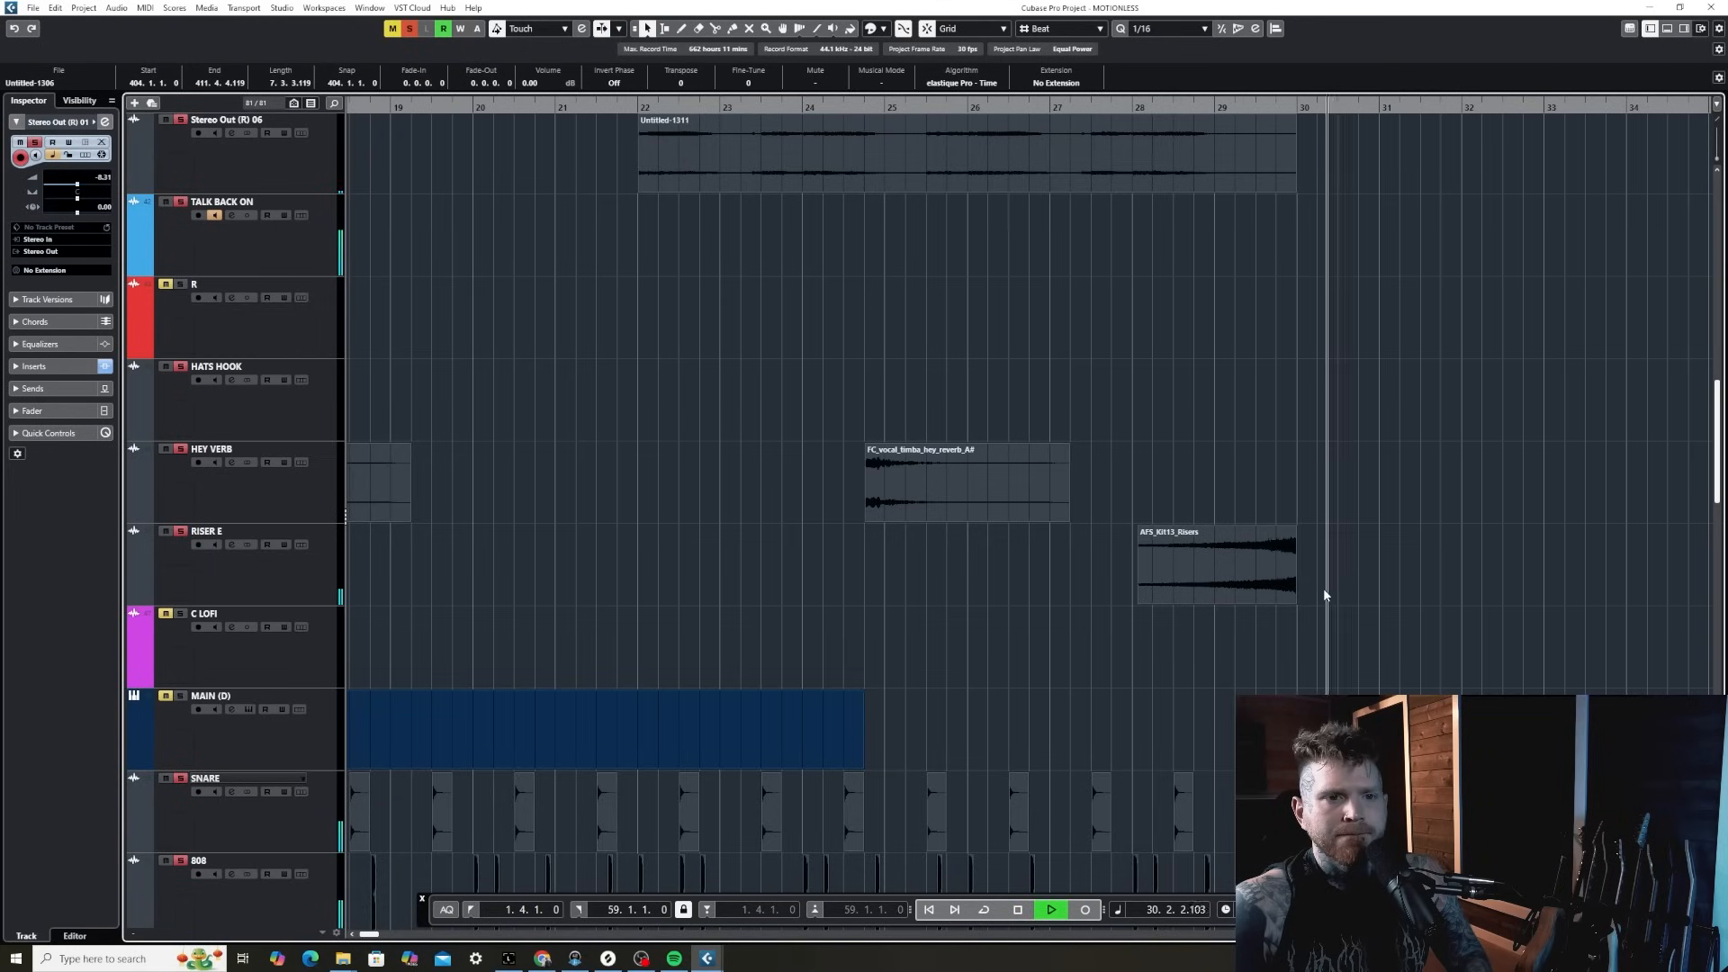
pyautogui.press('g')
pyautogui.press('space')
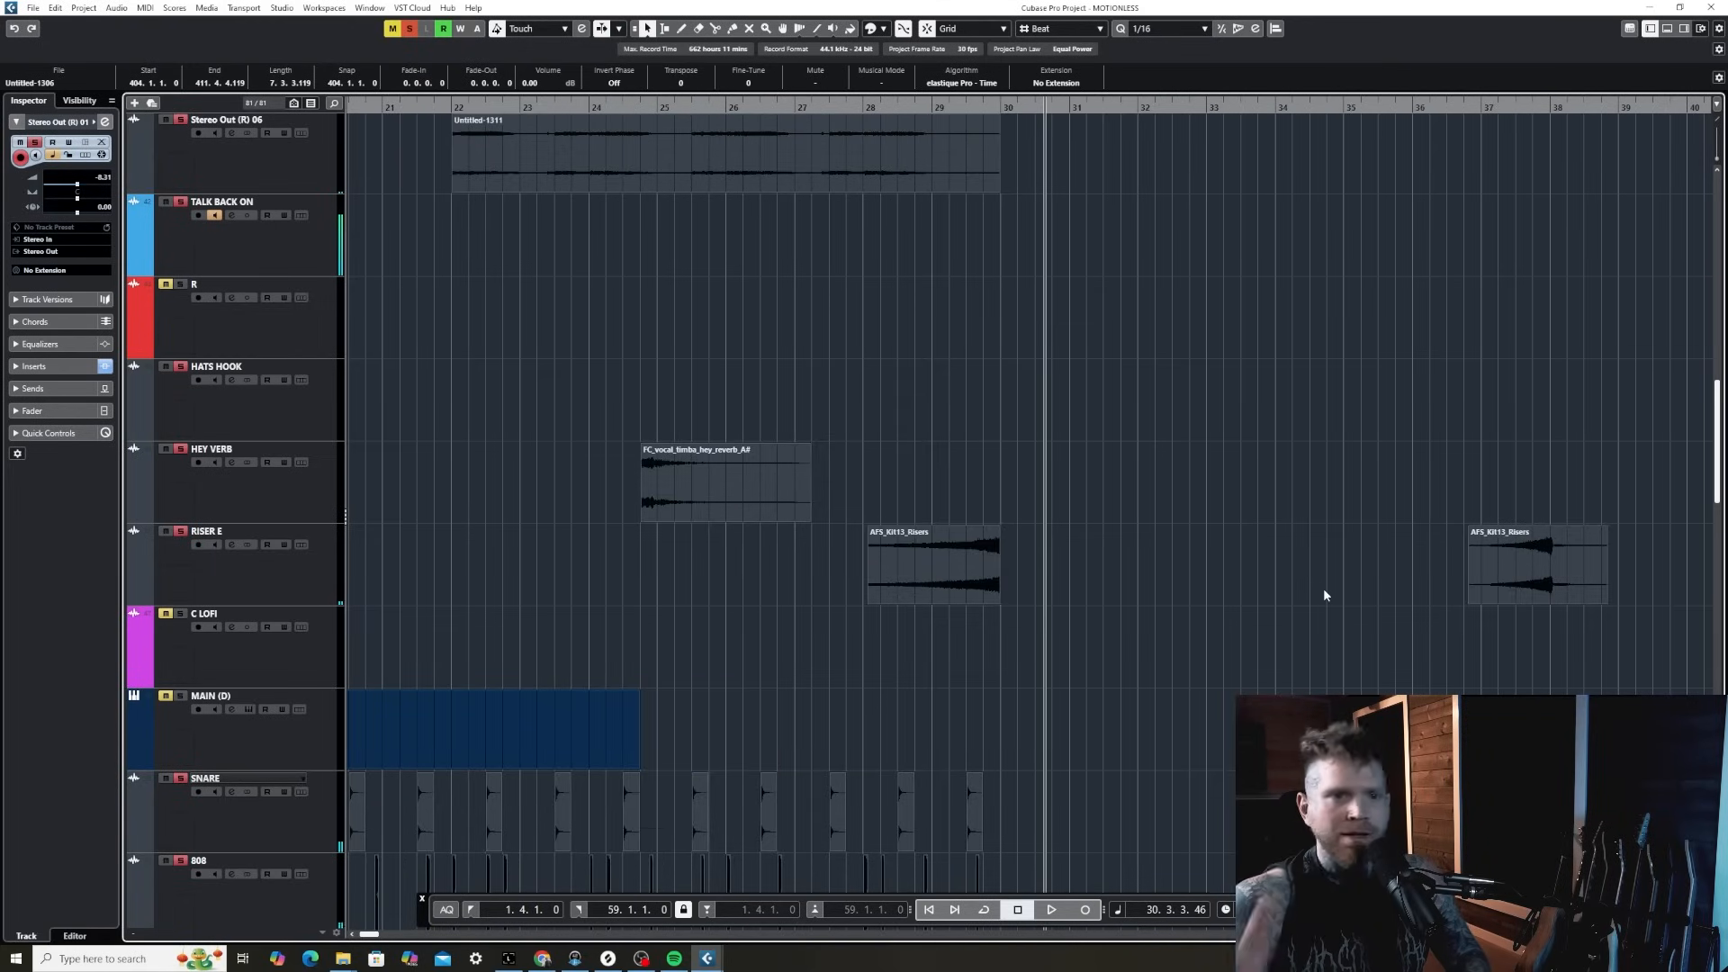
pyautogui.press('h')
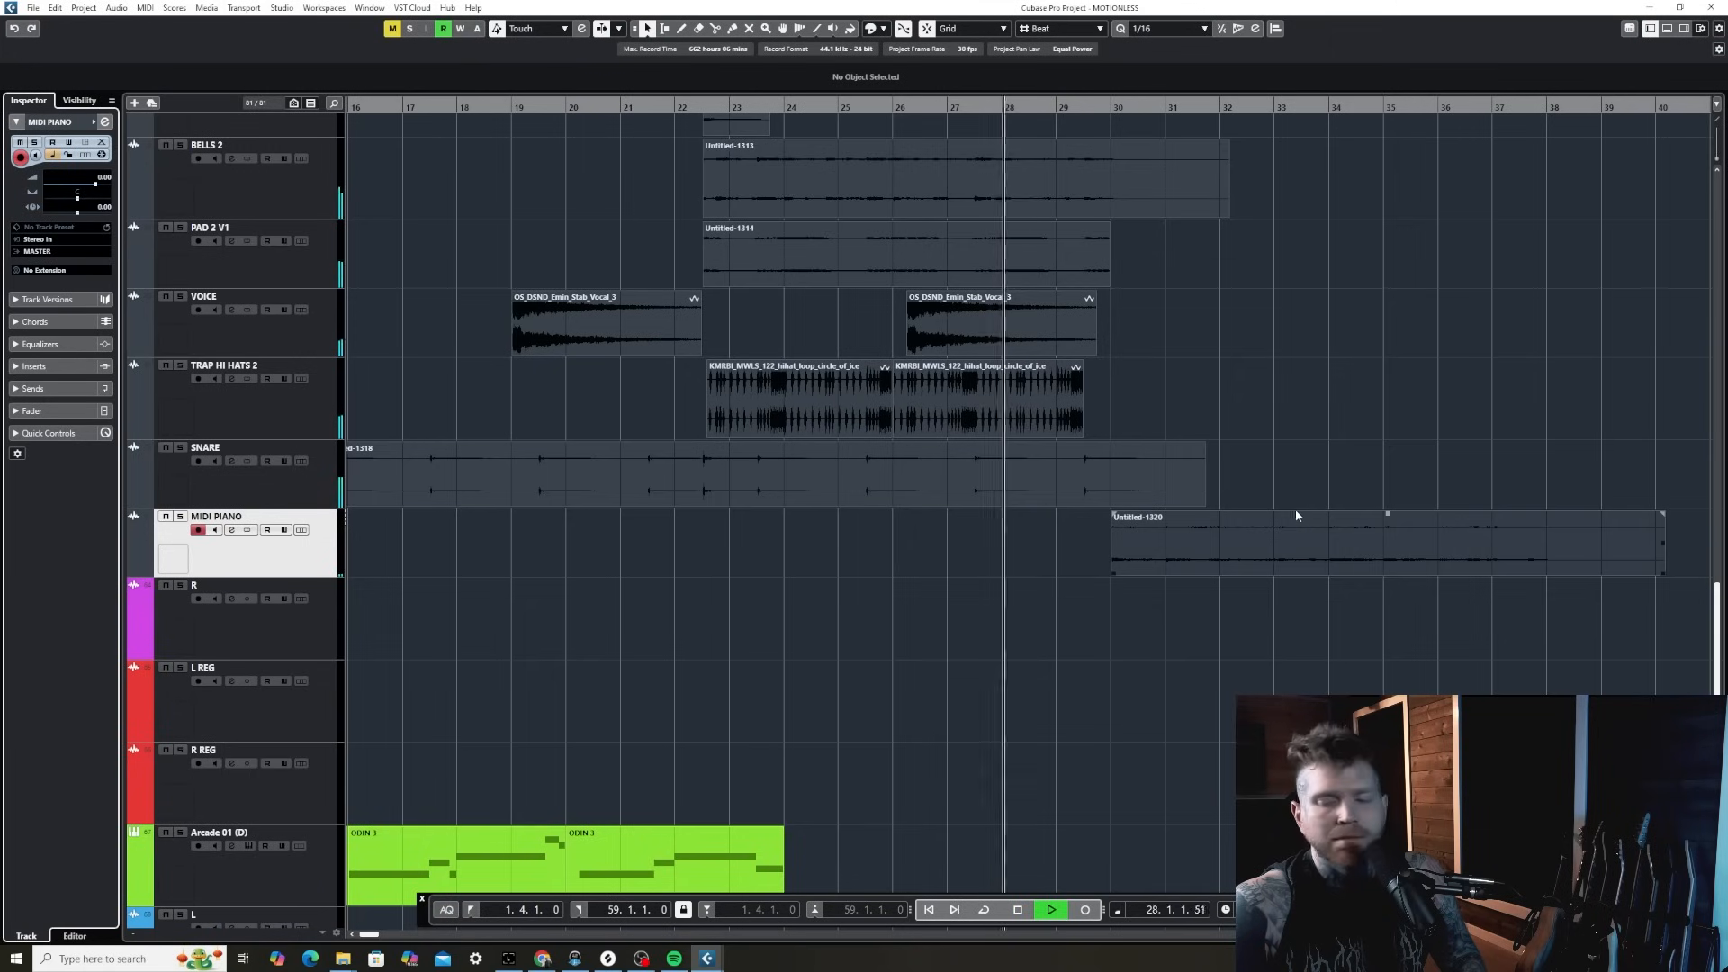
# - Play on from bar 28 to bar 40 while examining the riser, FX and Arcade tracks leading into the next section
pyautogui.scroll(2, 1296, 516)
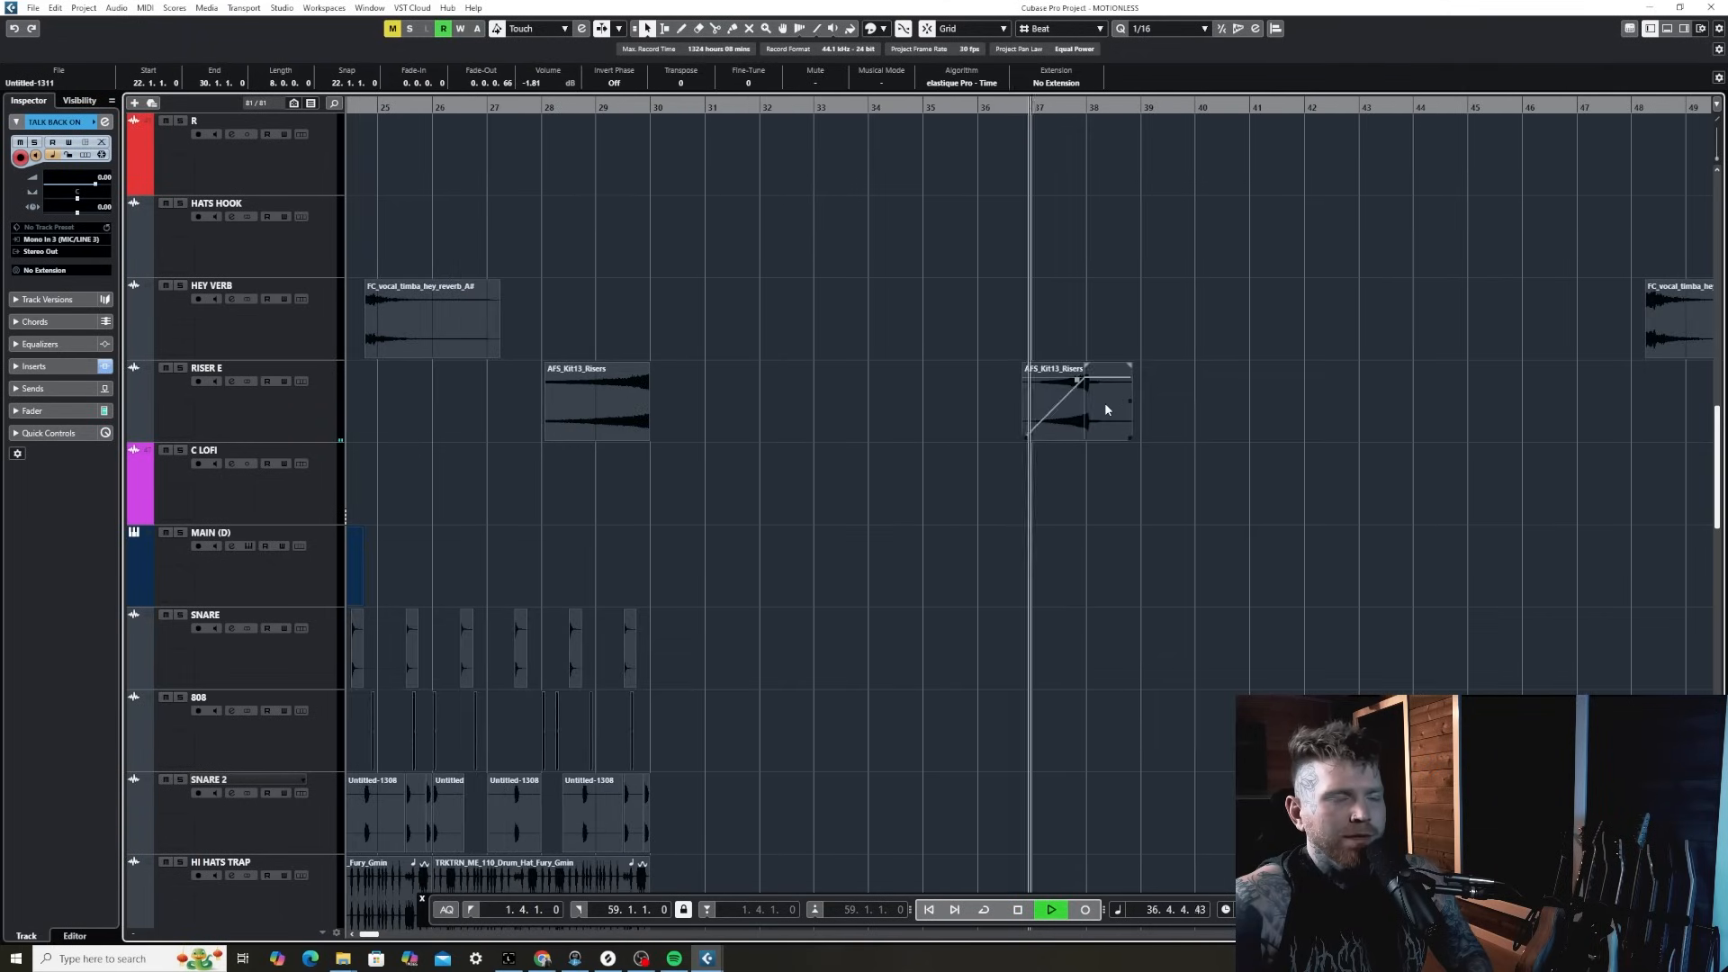
pyautogui.scroll(-10, 1129, 626)
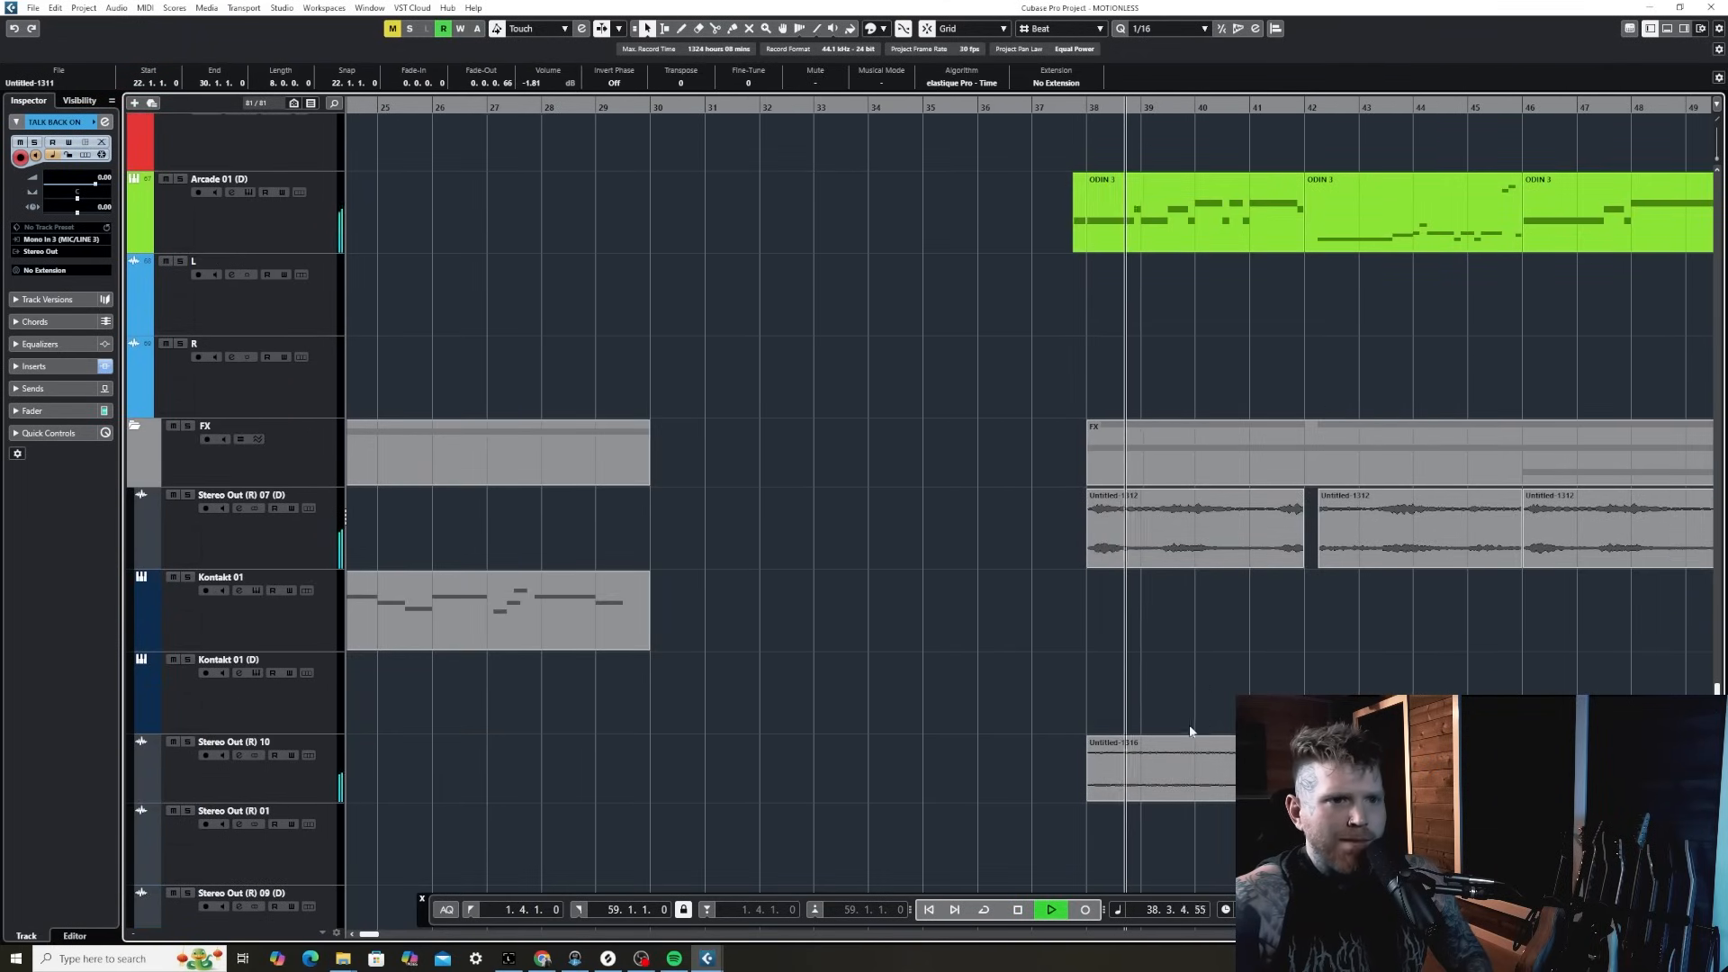
pyautogui.scroll(10, 1260, 585)
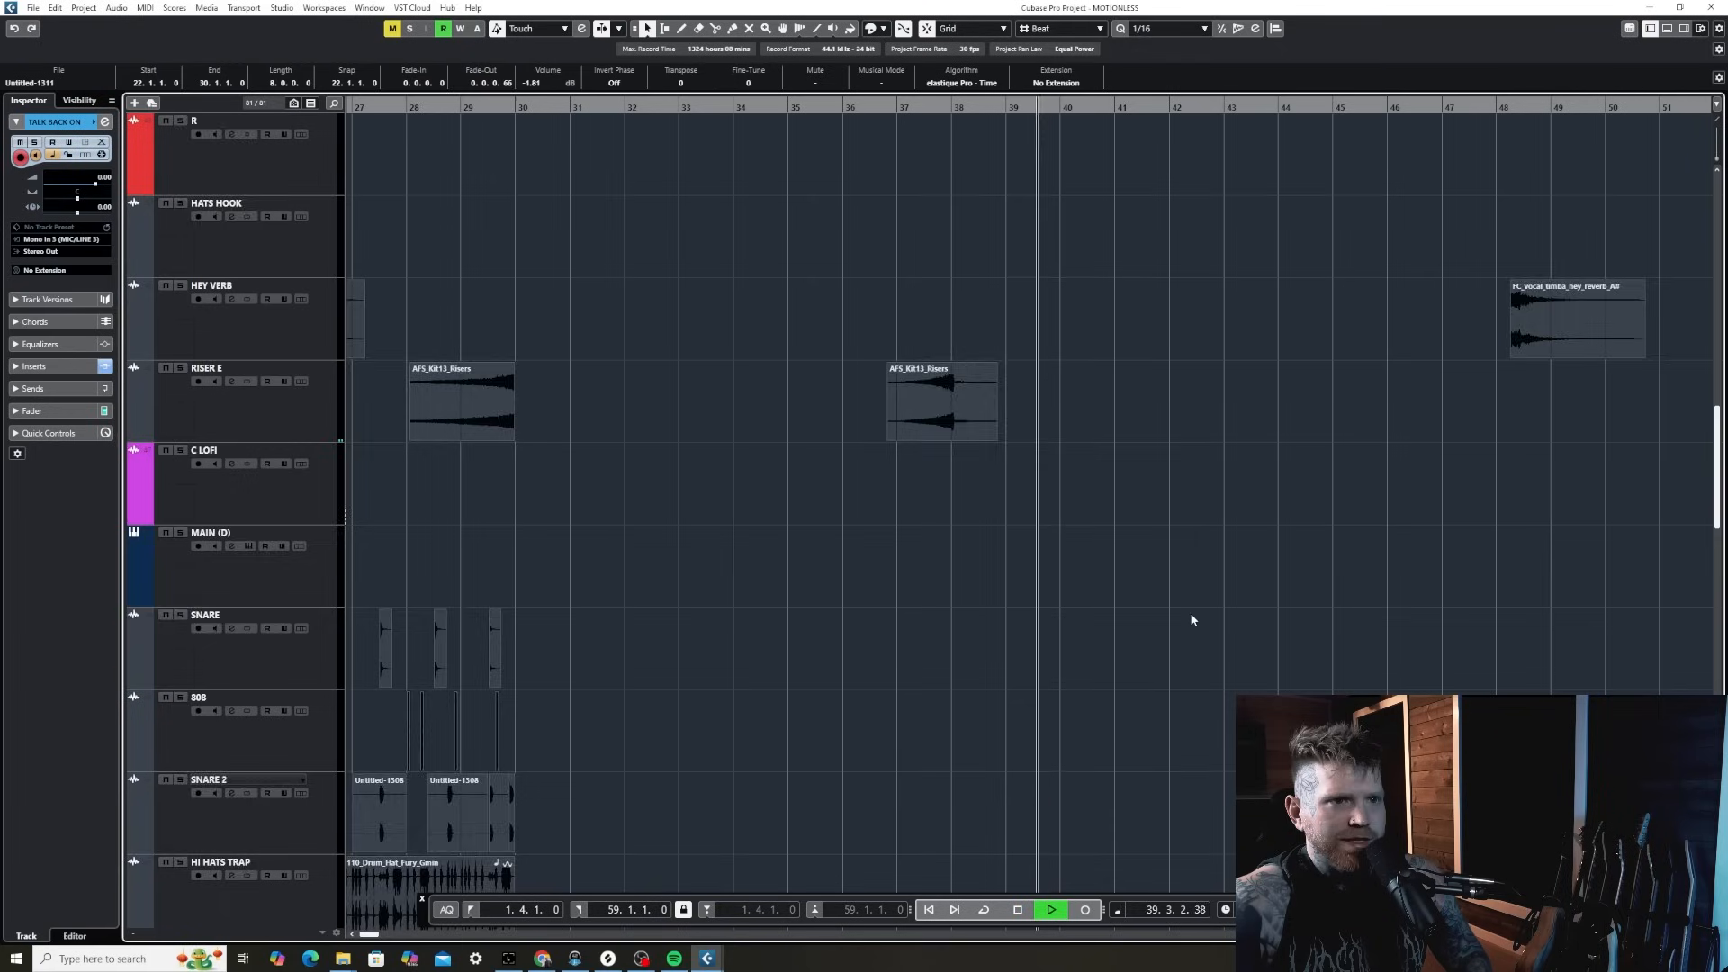
pyautogui.scroll(2, 1190, 615)
pyautogui.scroll(5, 1184, 620)
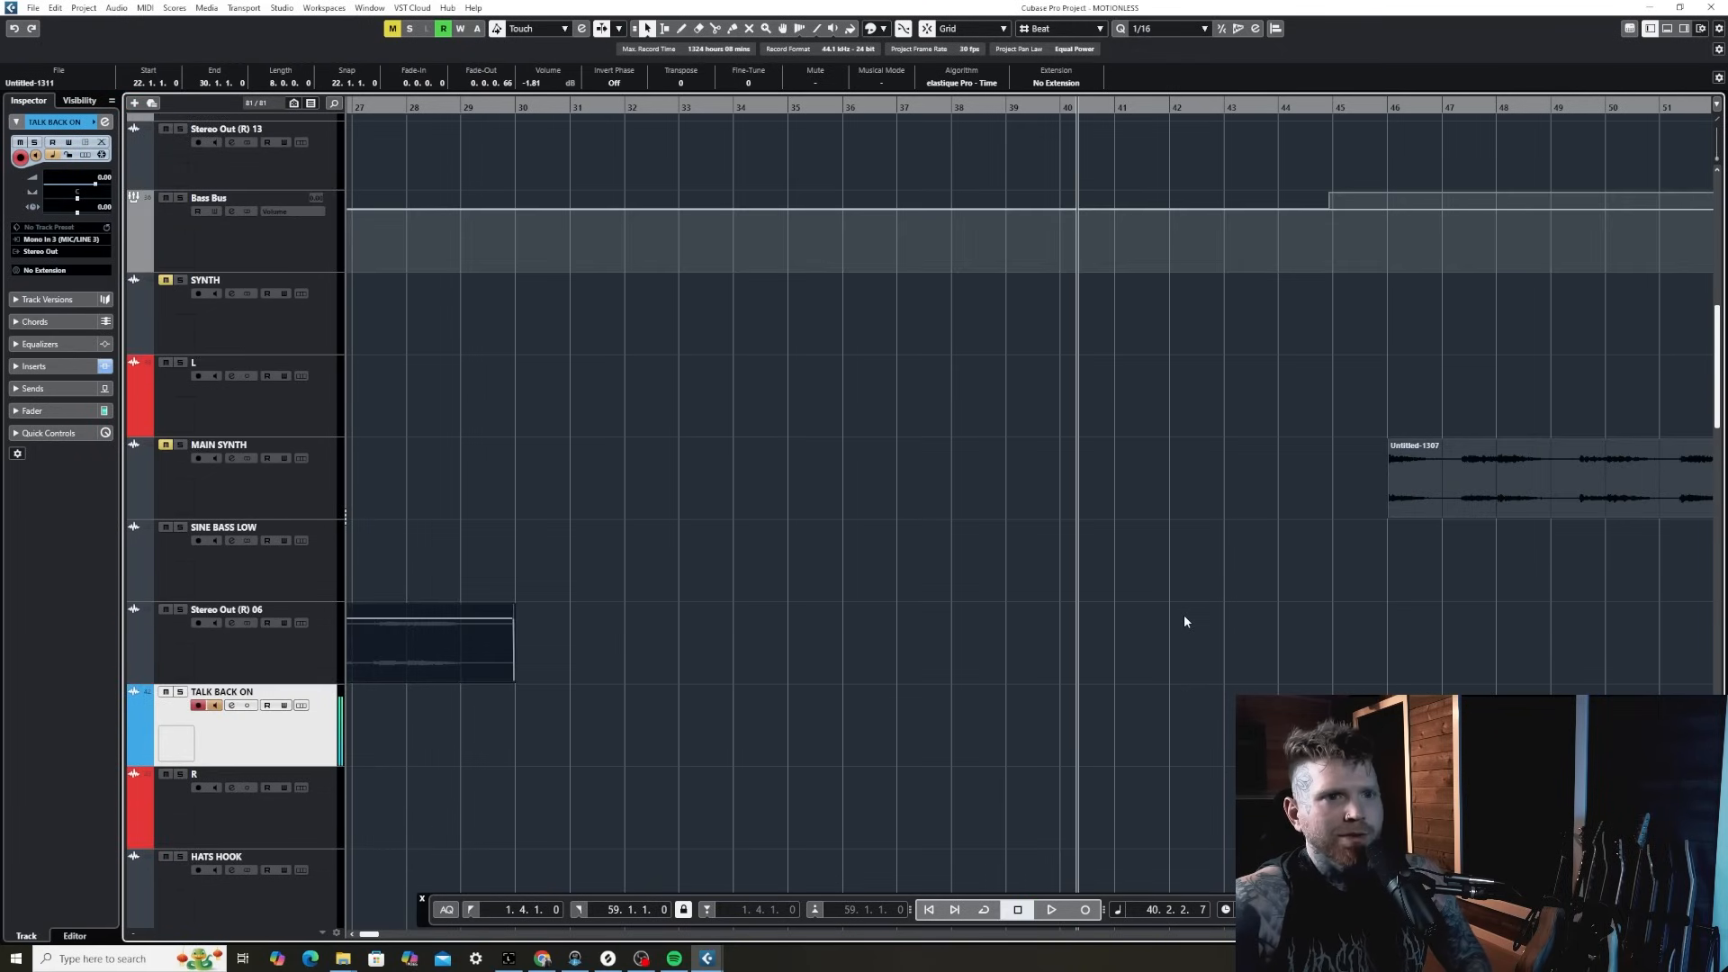
pyautogui.press('g')
pyautogui.press('g')
pyautogui.scroll(2, 1202, 540)
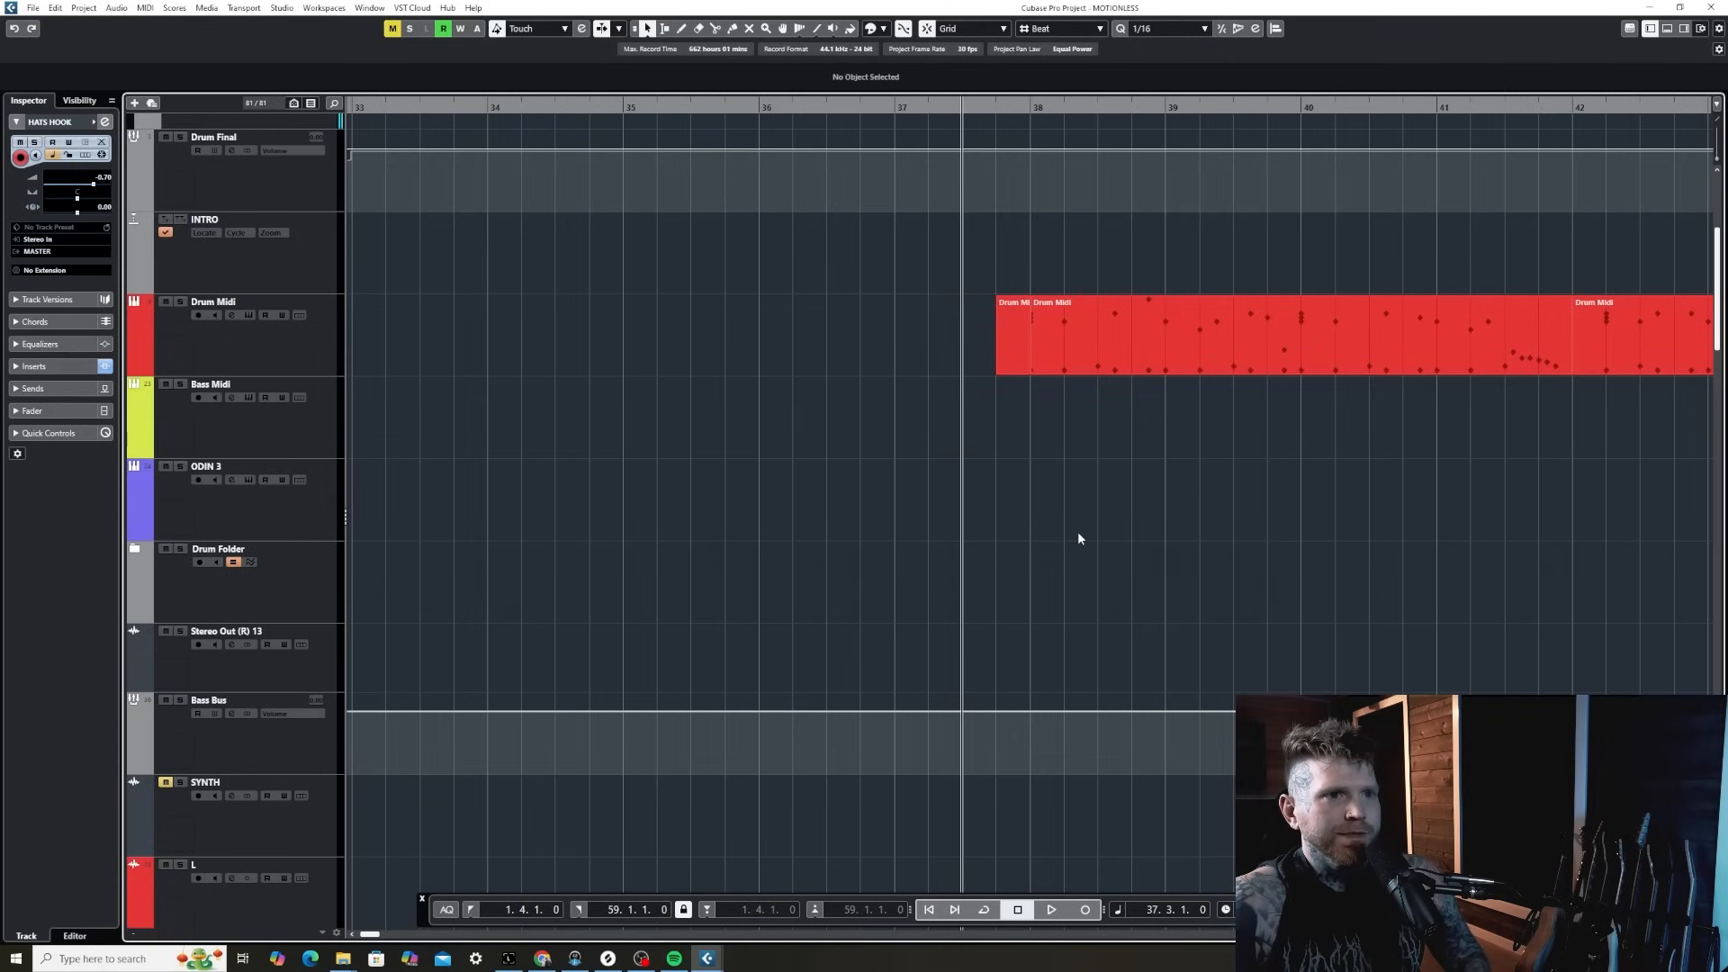
# - Play the section from 37.3 to bar 47 to check the Drum Midi parts, and stop playback
pyautogui.press('space')
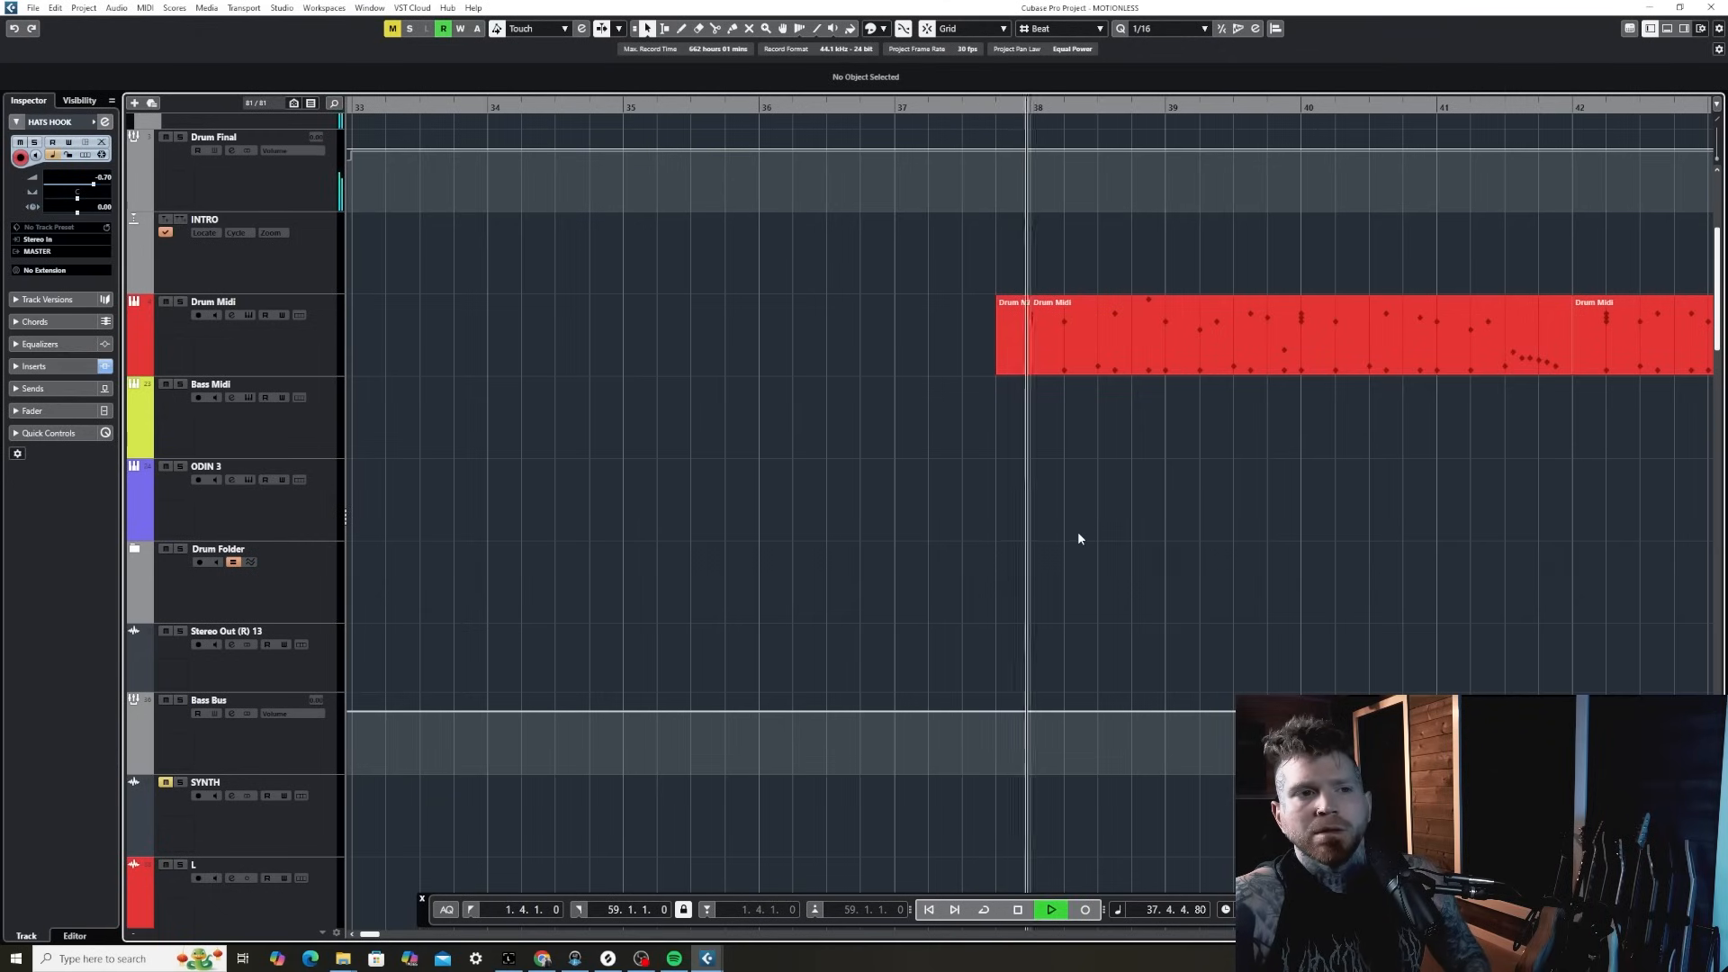
pyautogui.press('g')
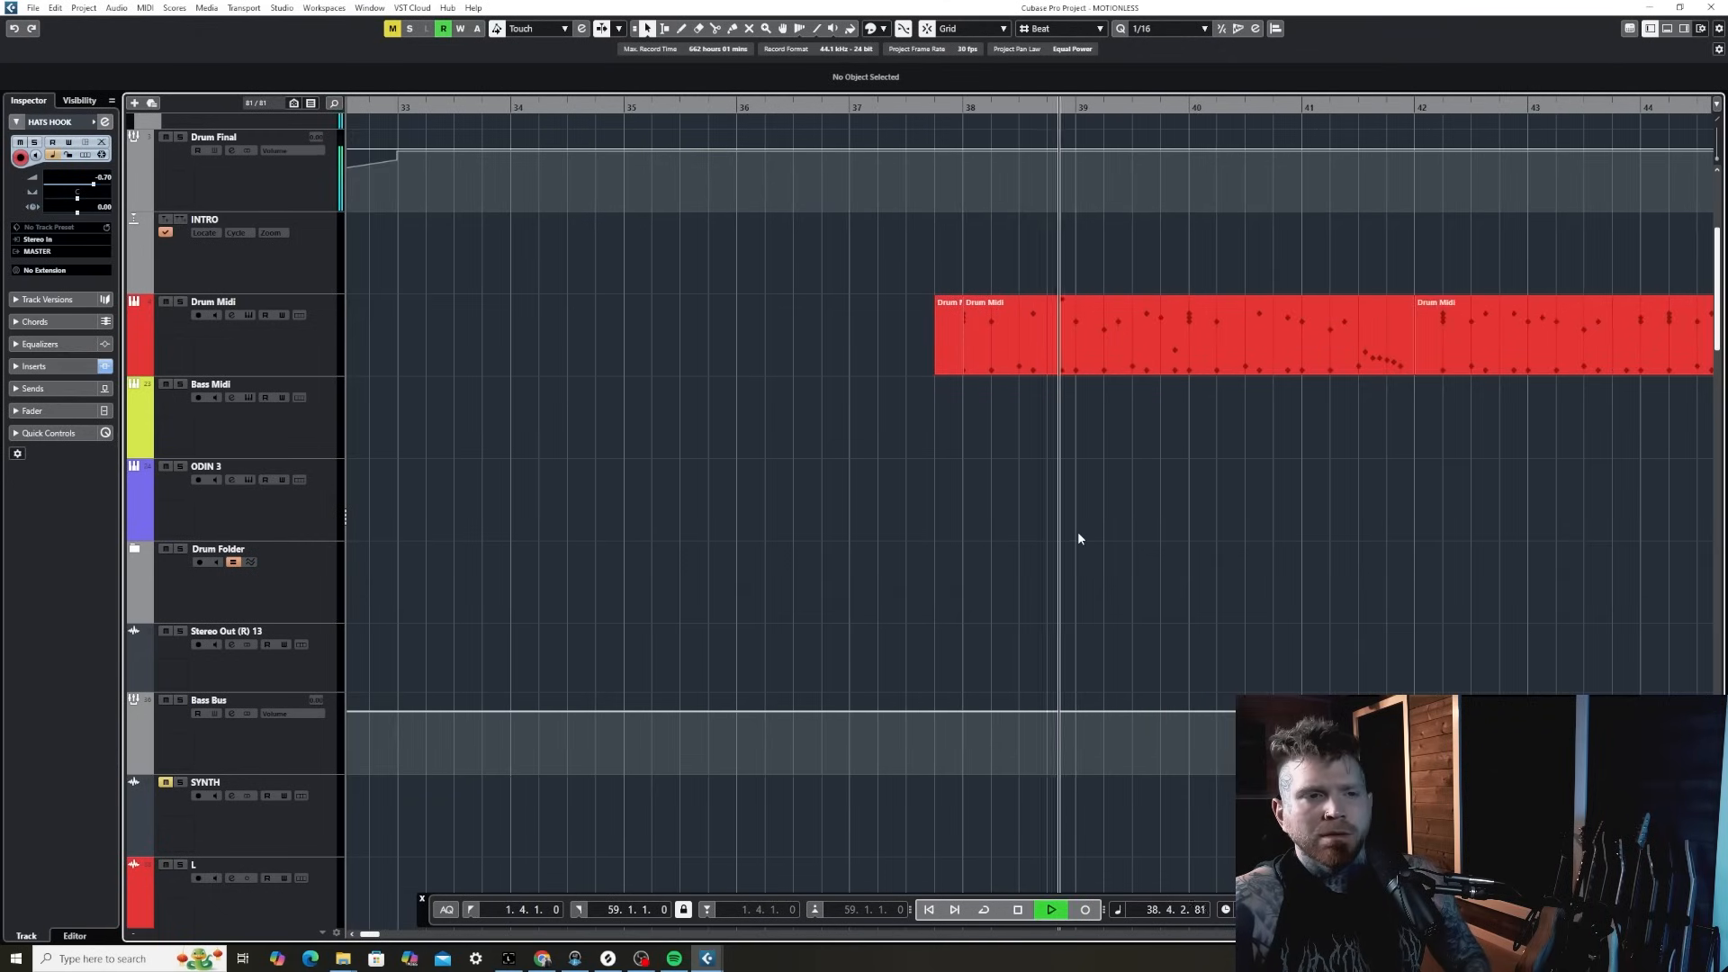
pyautogui.press('g')
pyautogui.press('g')
pyautogui.press('g')
pyautogui.press('g')
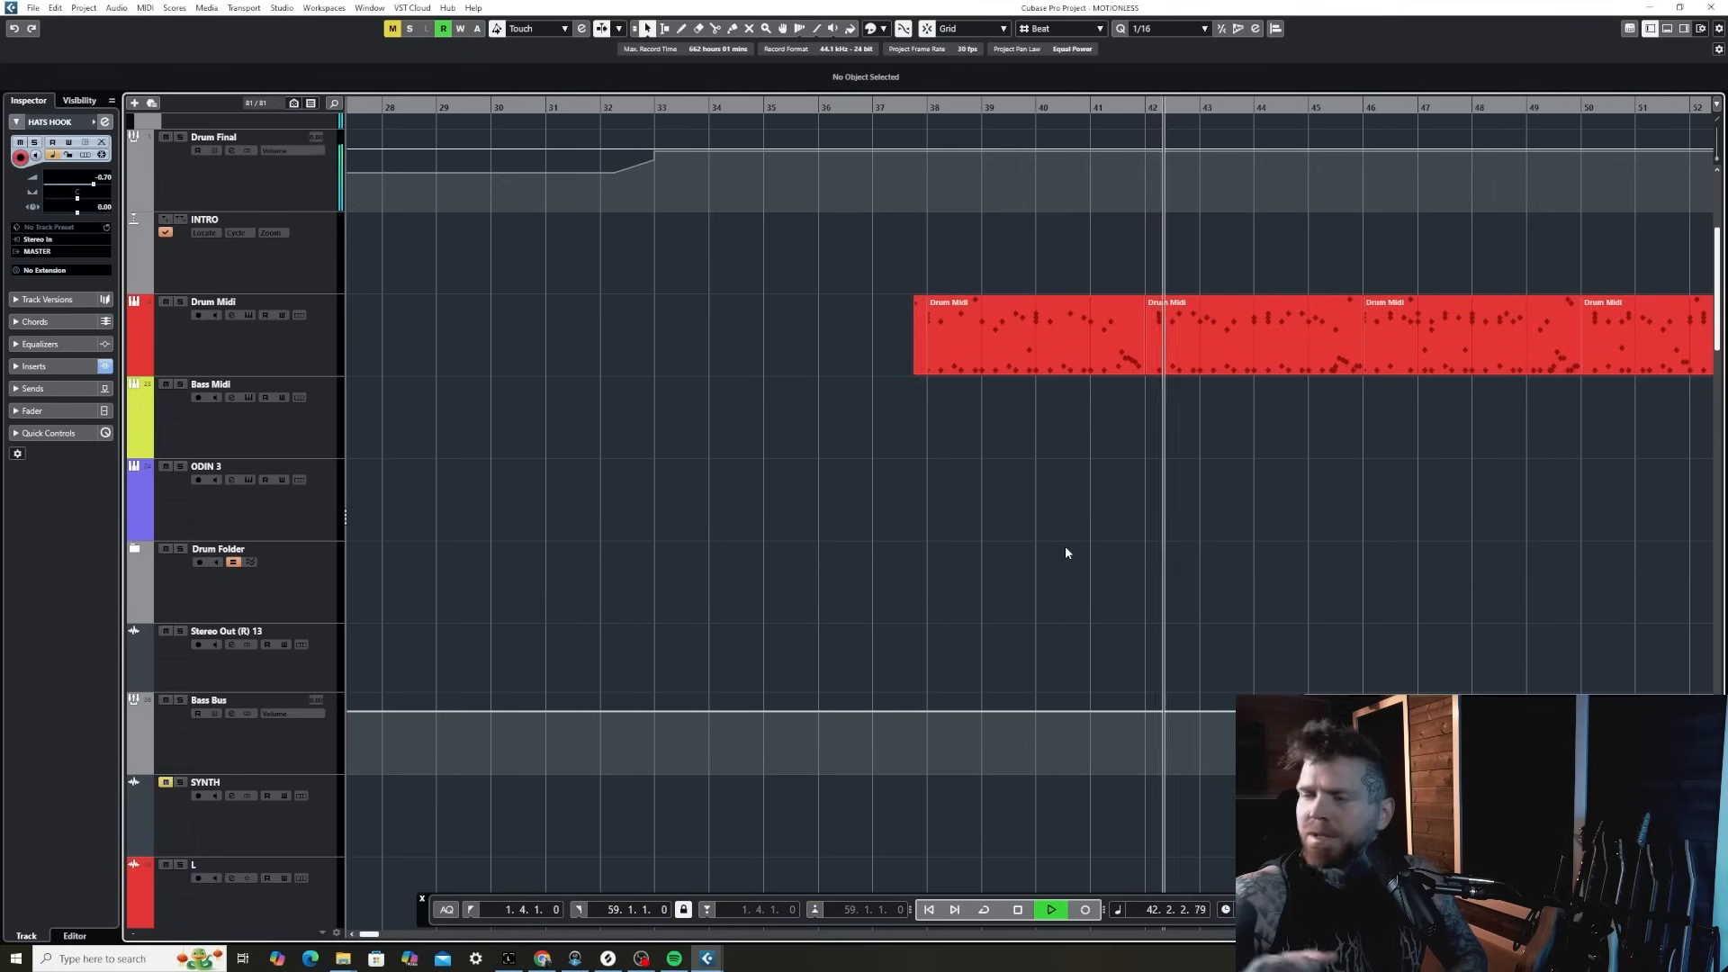
pyautogui.press('h')
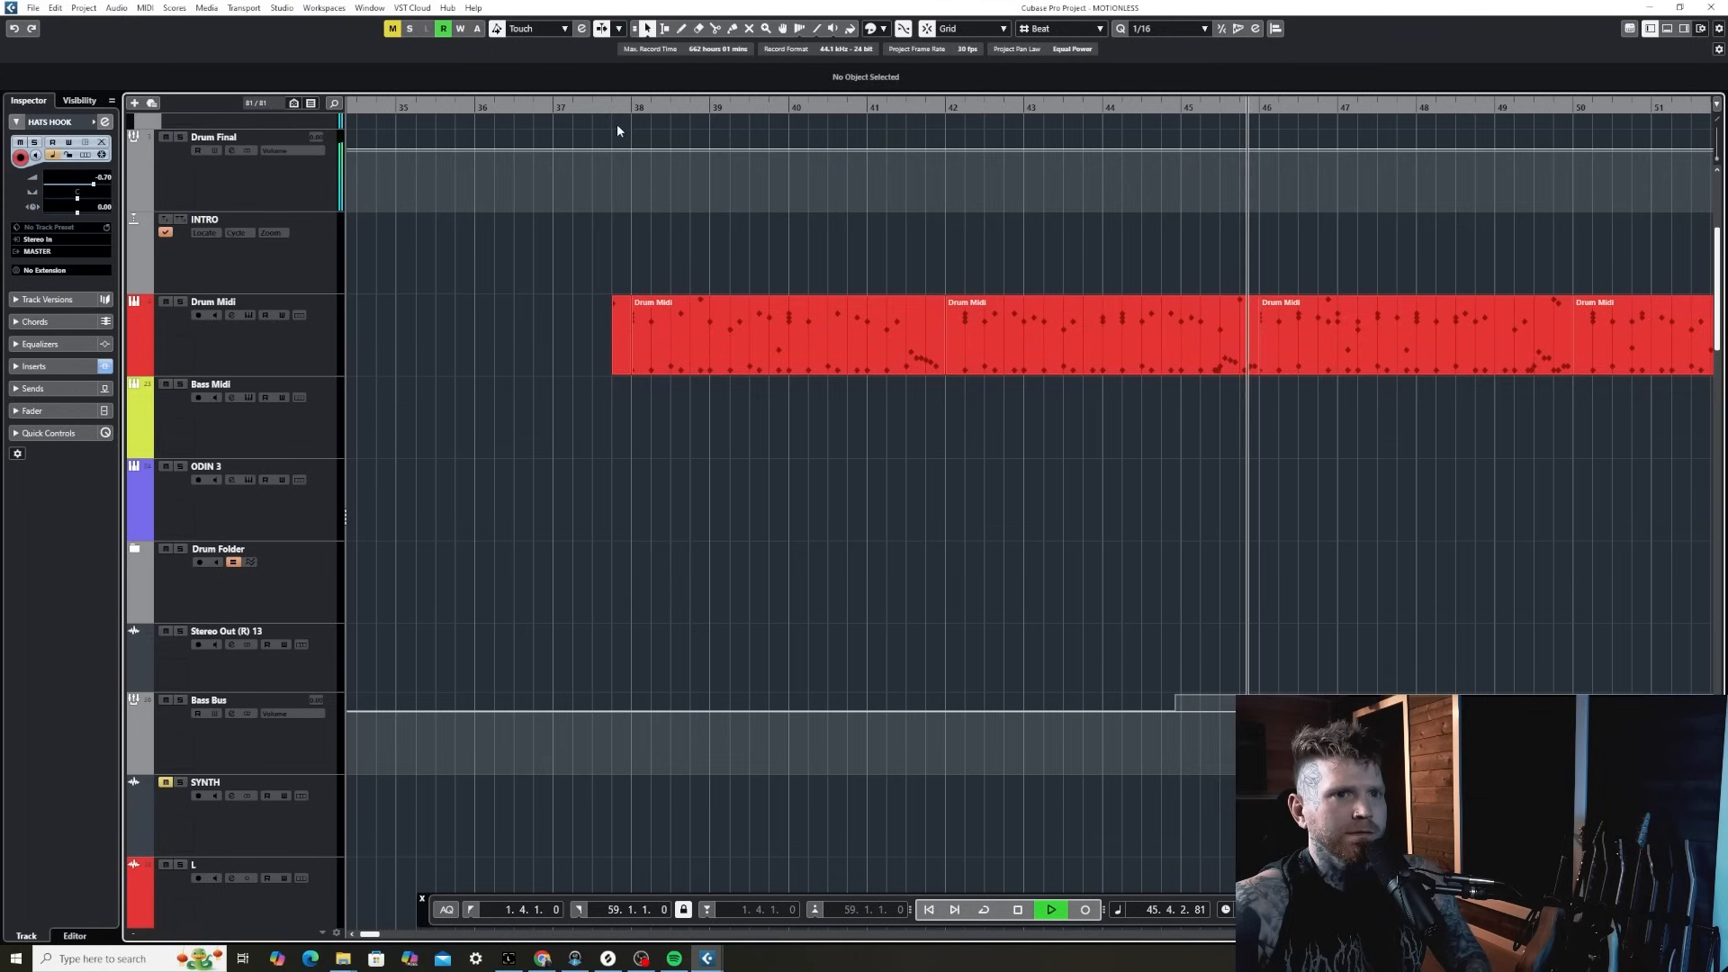
pyautogui.press('g')
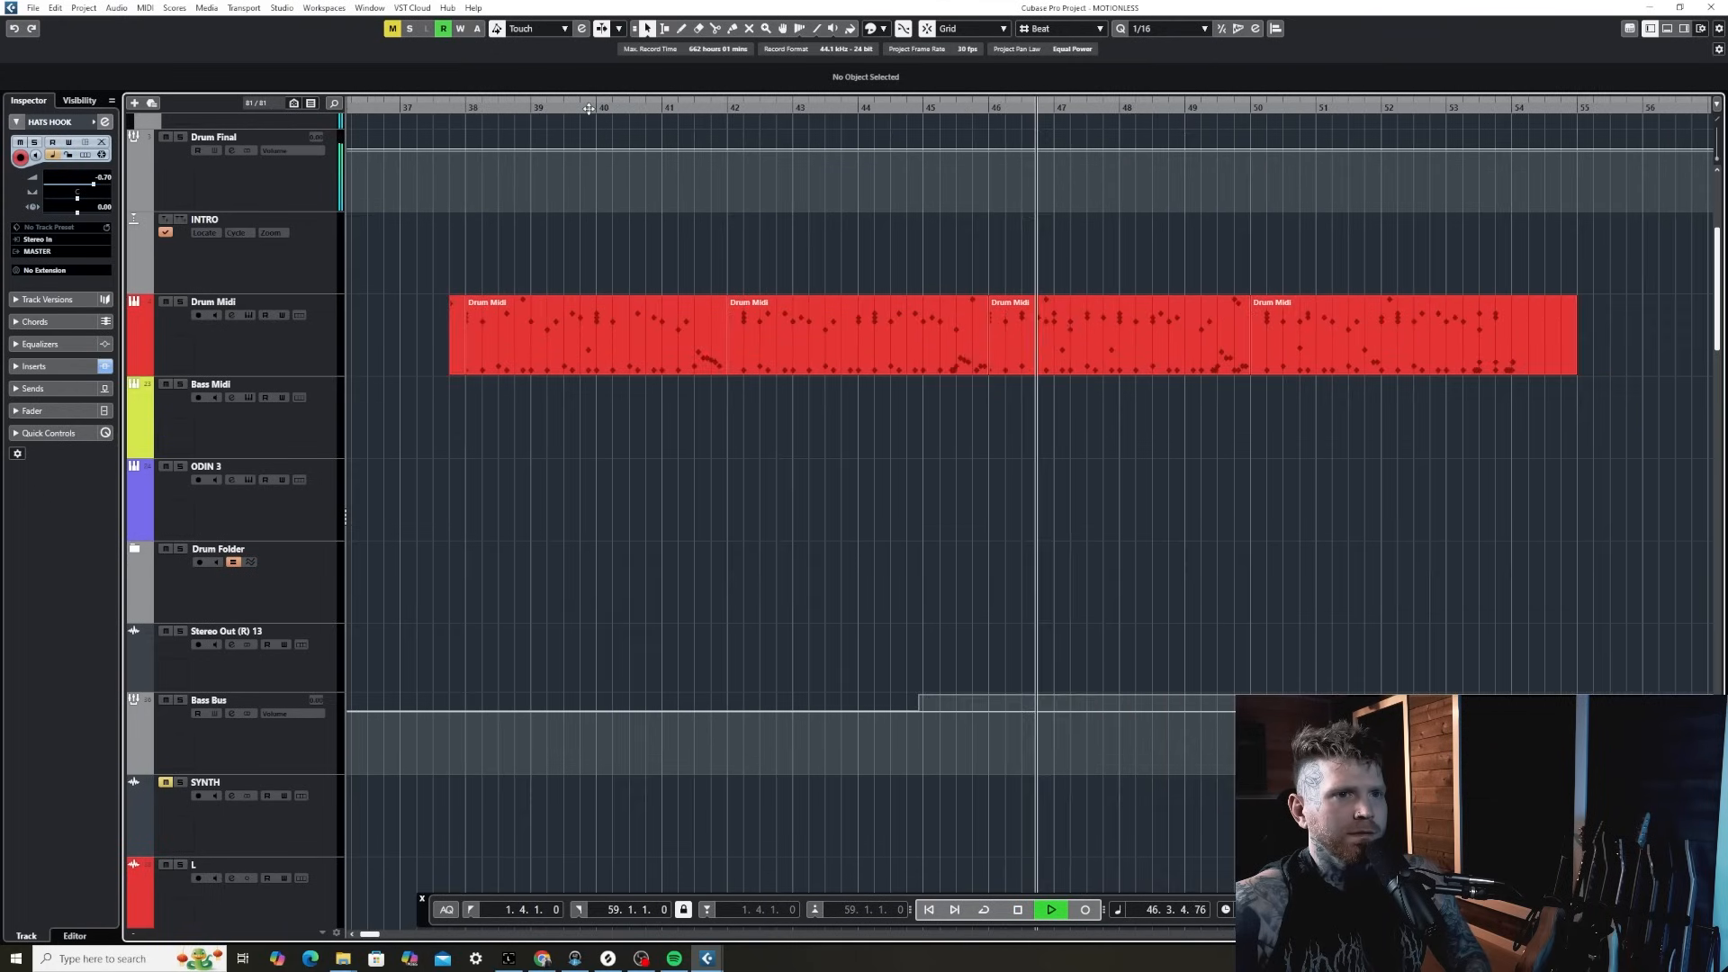
pyautogui.press('space')
# - Move the playback position to 37.4, at the start of the first Drum Midi part
pyautogui.scroll(-10, 1063, 632)
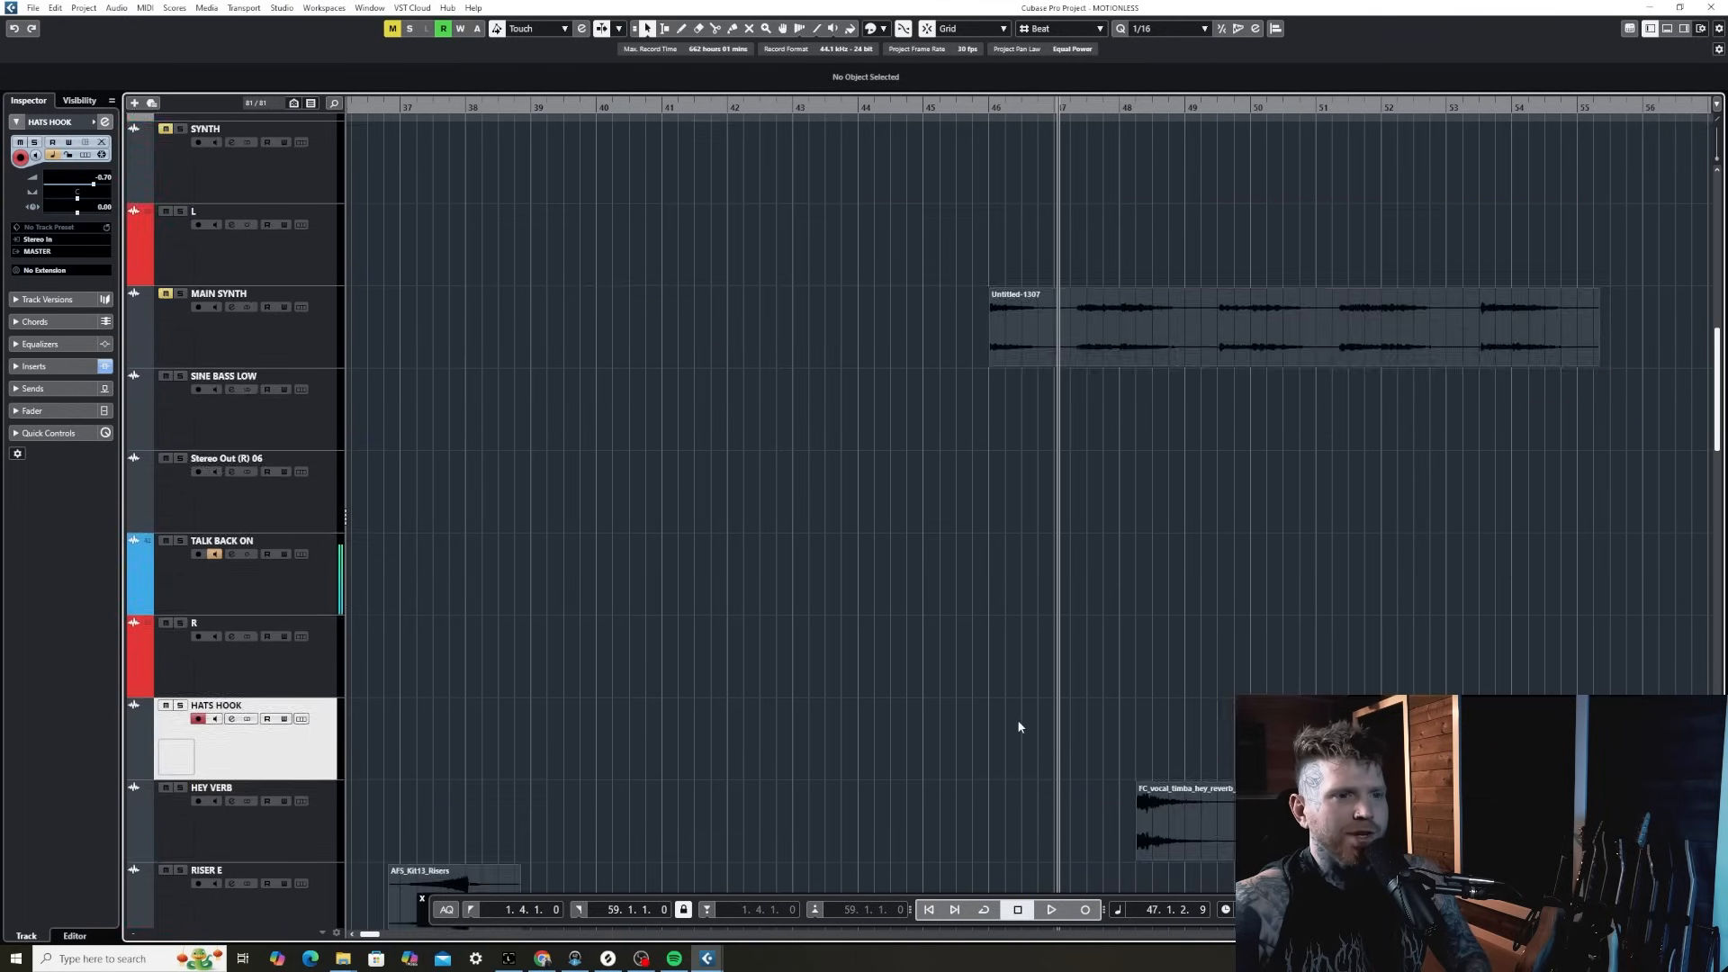
pyautogui.scroll(10, 1133, 576)
pyautogui.press('g')
pyautogui.press('g')
pyautogui.press('g')
pyautogui.press('g')
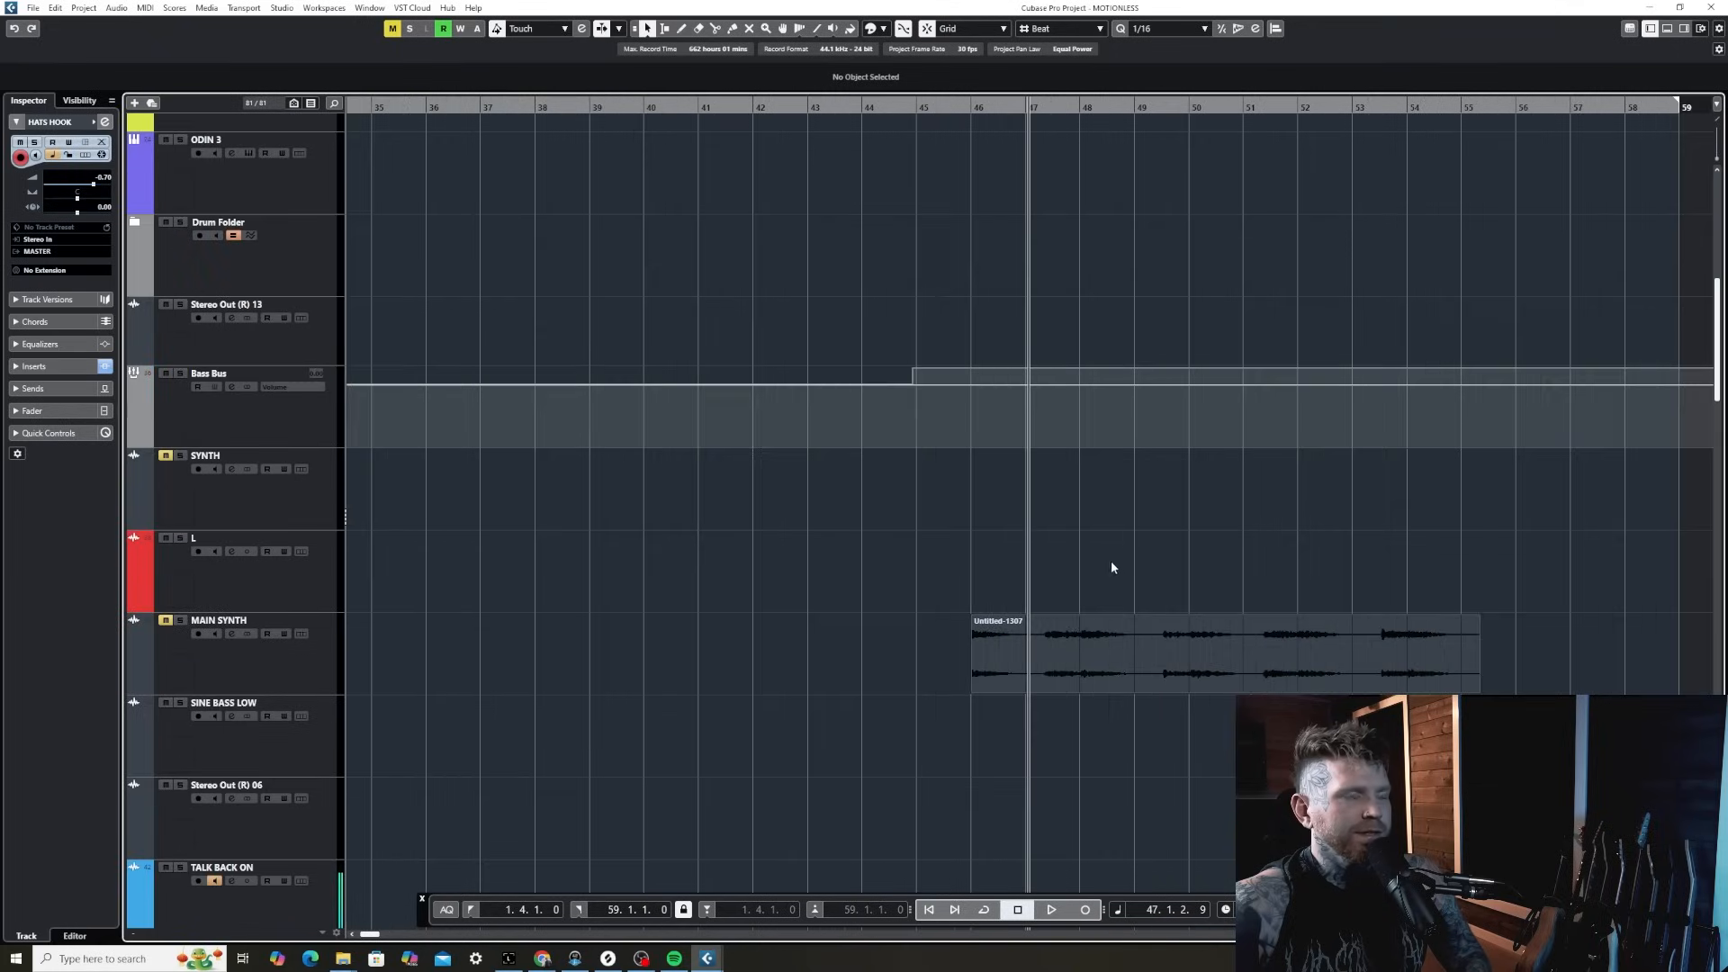
pyautogui.click(734, 106)
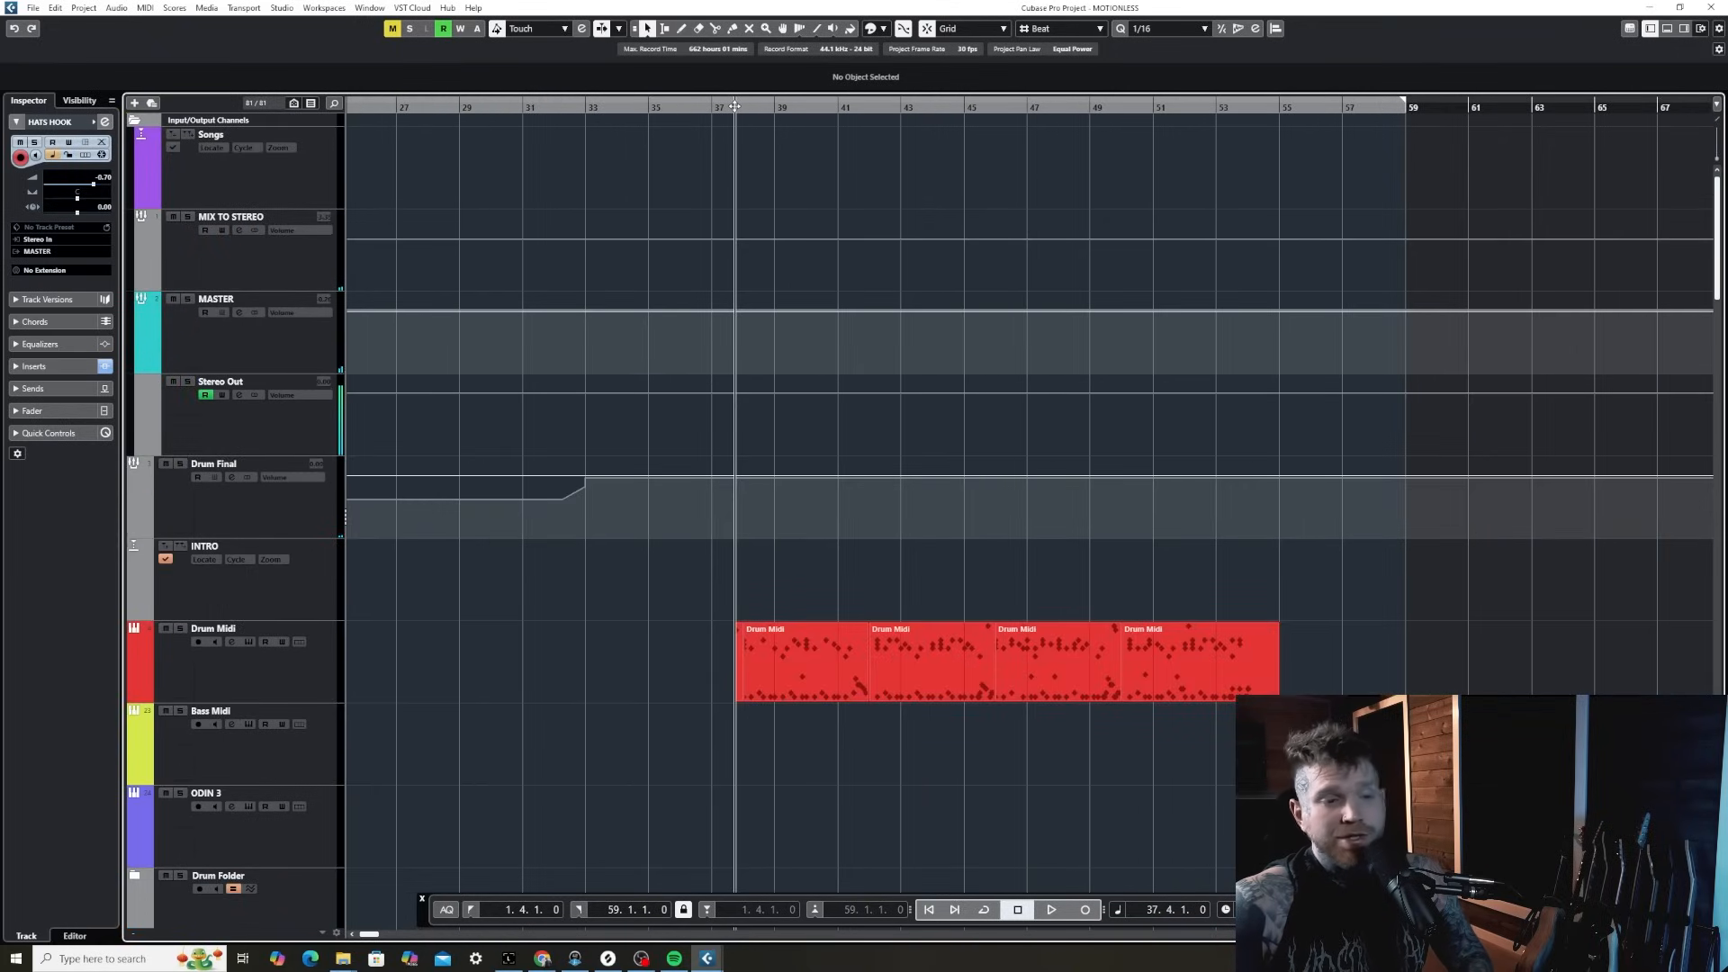
pyautogui.scroll(-2, 922, 298)
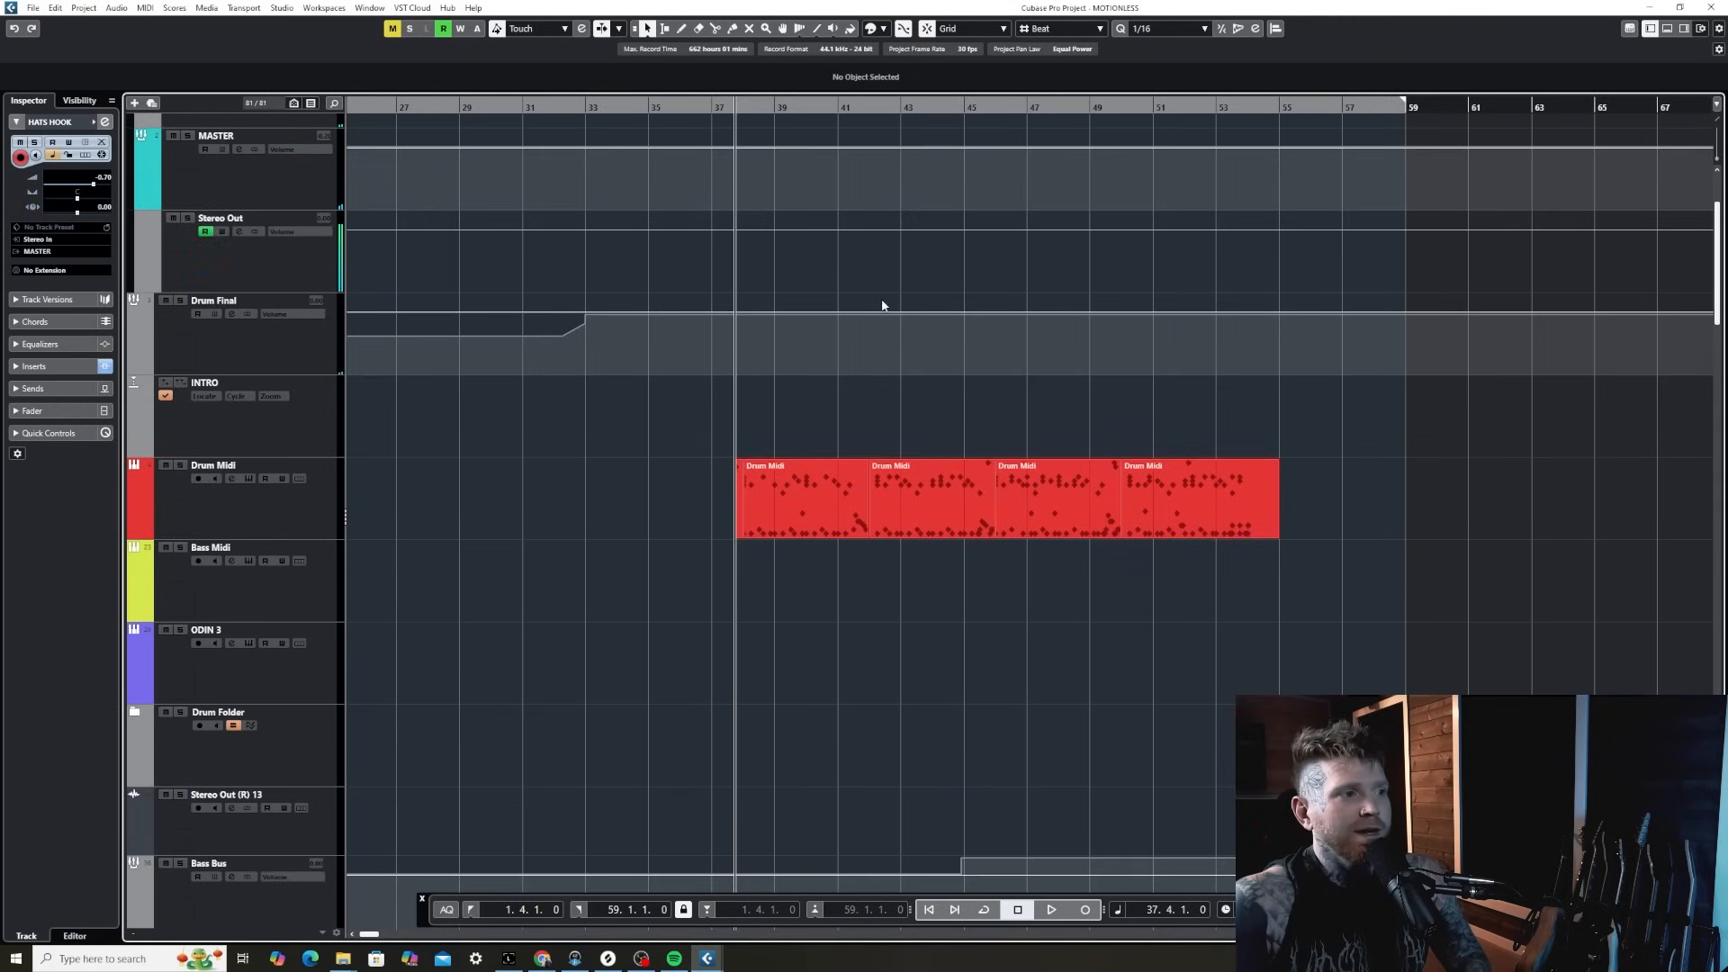
# - Open the ODIN 3 guitar part starting at bar 38 for note editing
pyautogui.press('g')
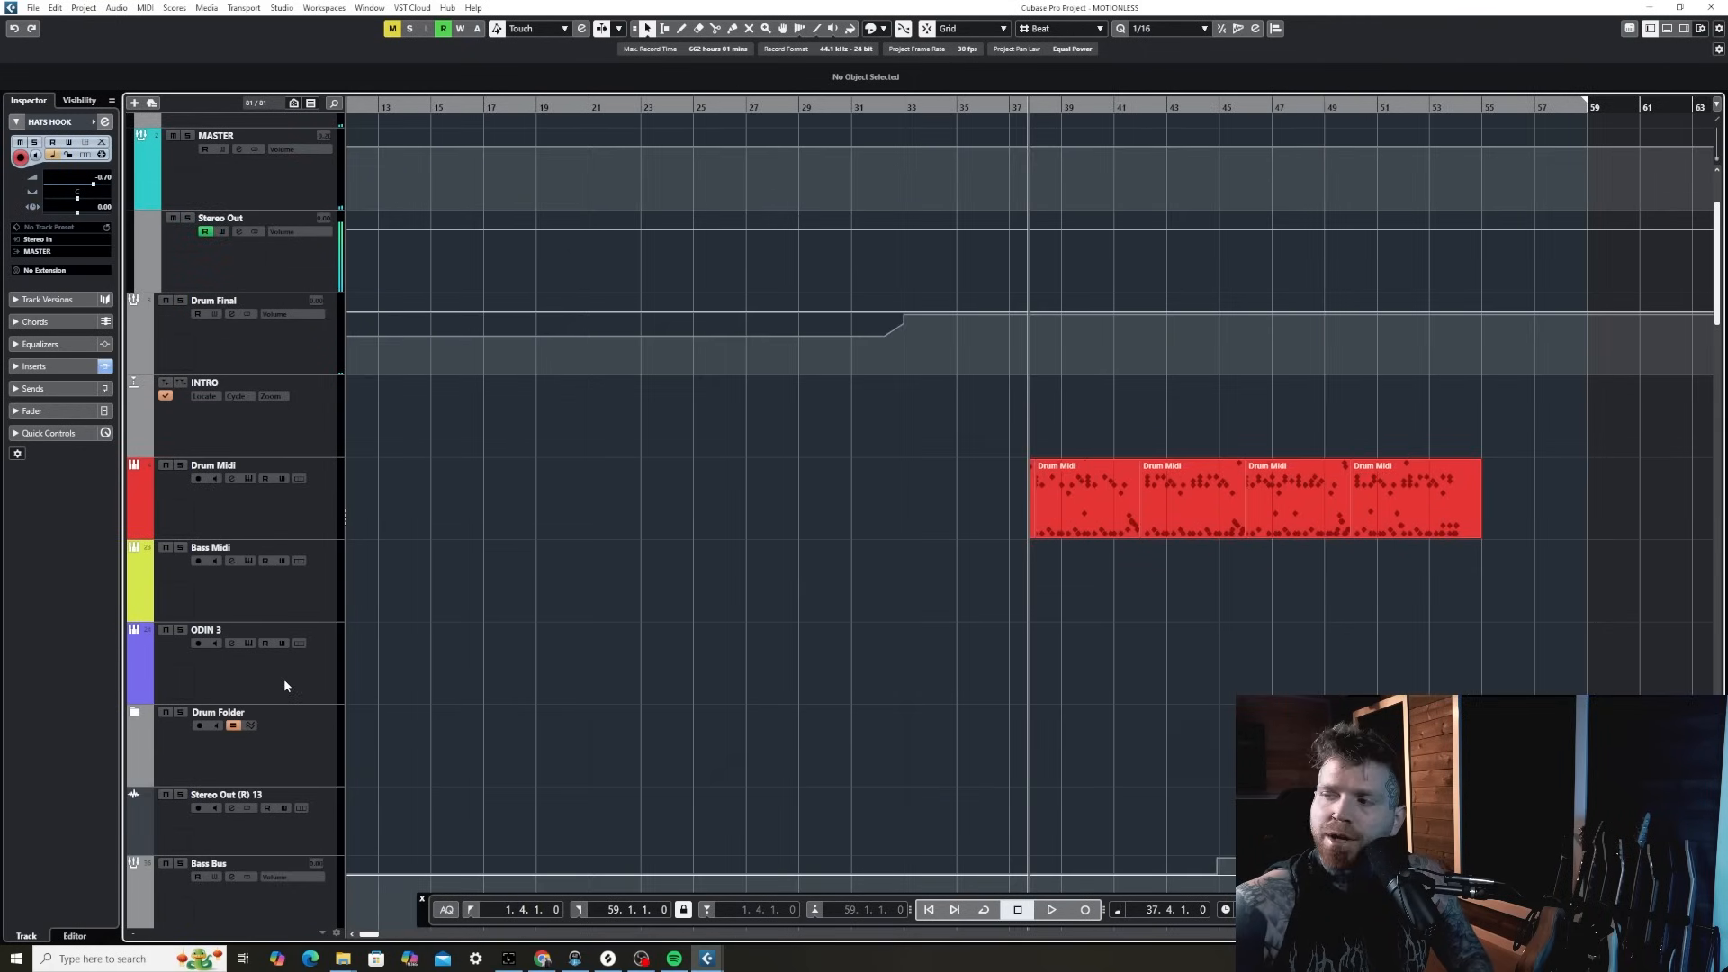
pyautogui.press('h')
pyautogui.press('h')
pyautogui.press('h')
pyautogui.press('h')
pyautogui.press('h')
pyautogui.press('h')
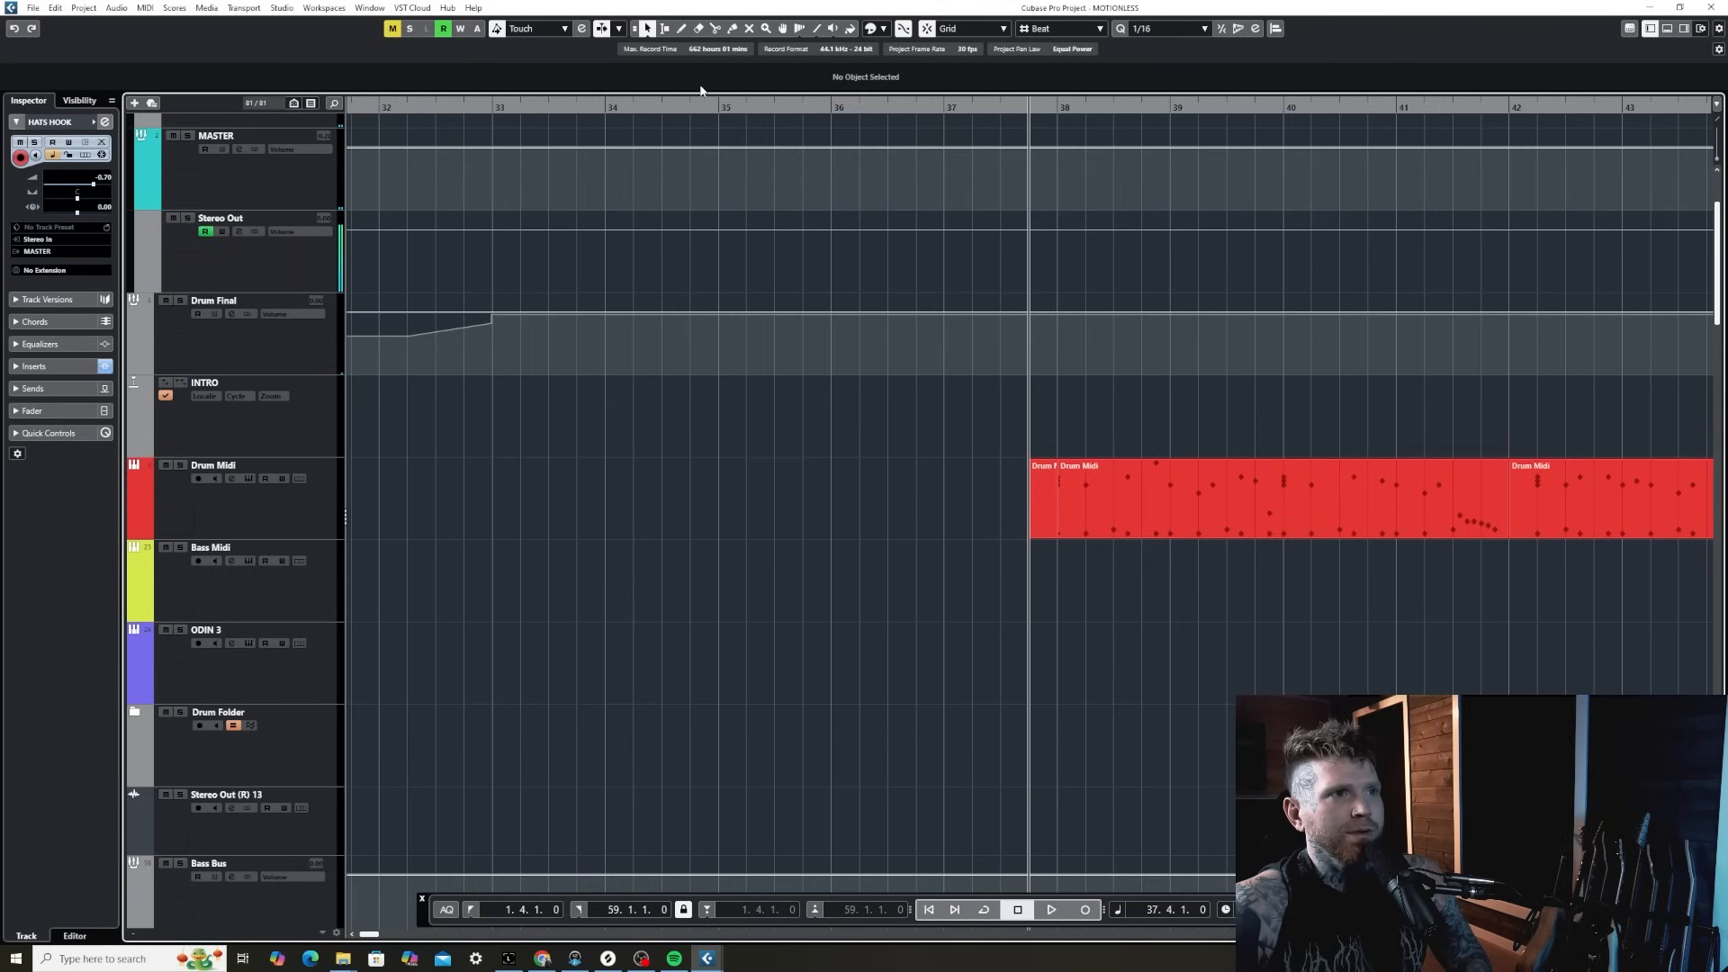
pyautogui.press('h')
pyautogui.press('8')
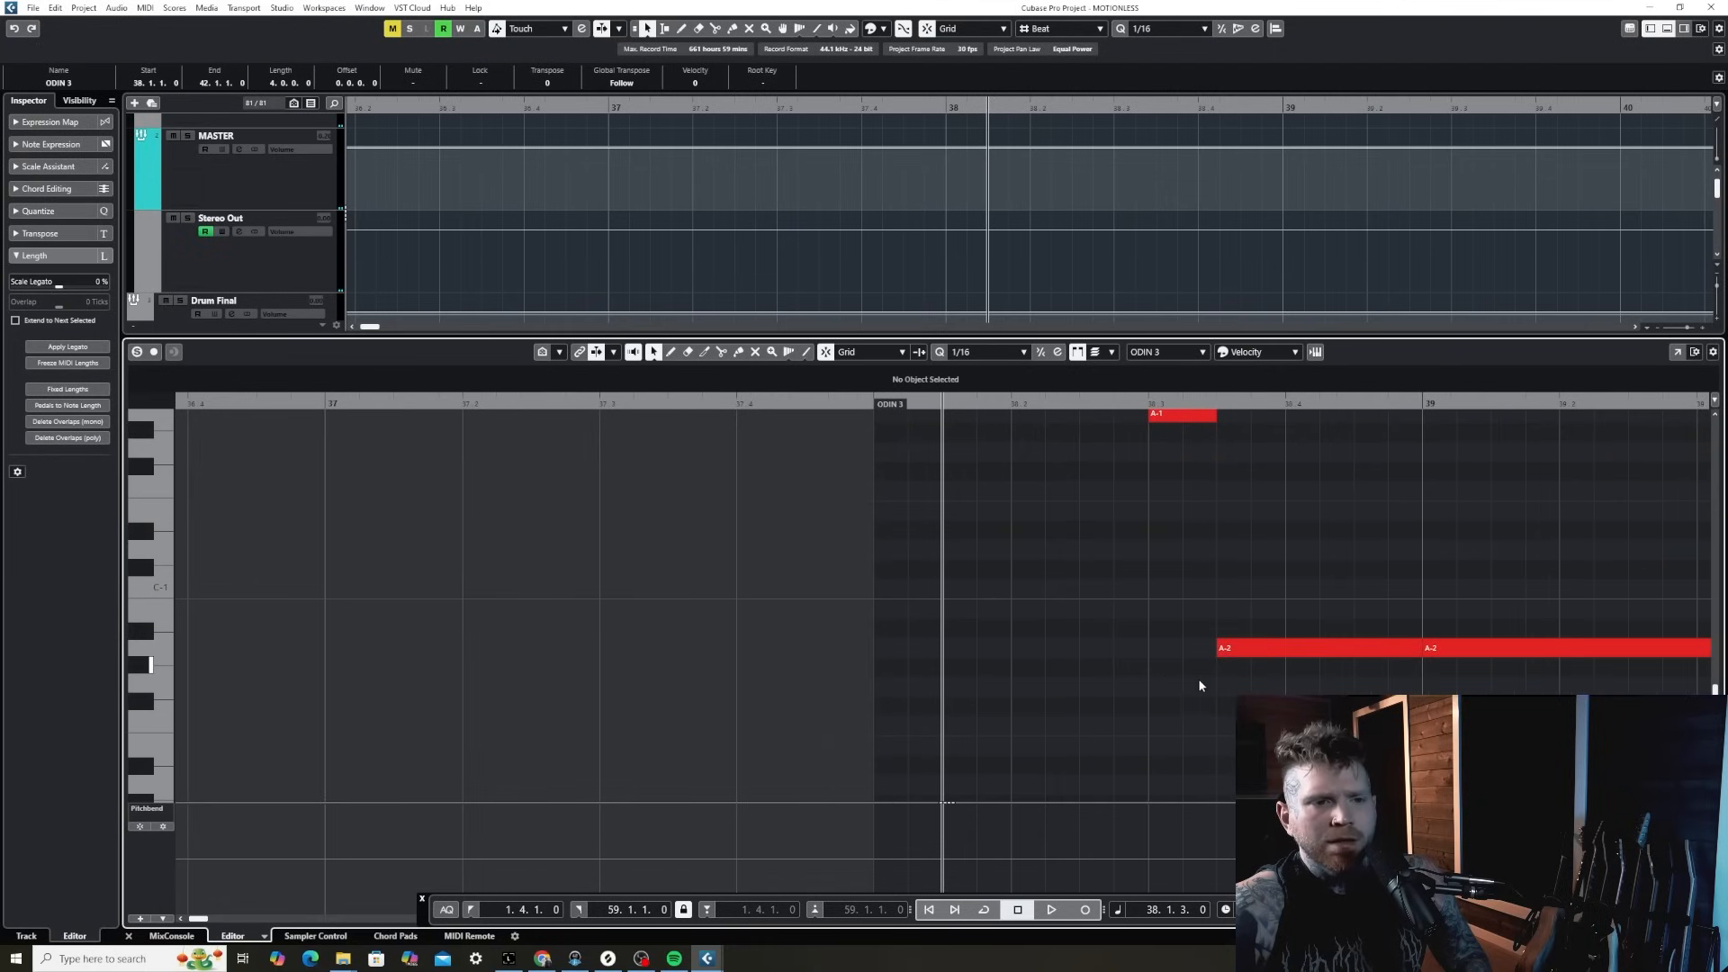
# - Copy the A-2 keyswitch note to the part's start at 38.1.1 and lengthen it to 38.3.1
pyautogui.click(1226, 647)
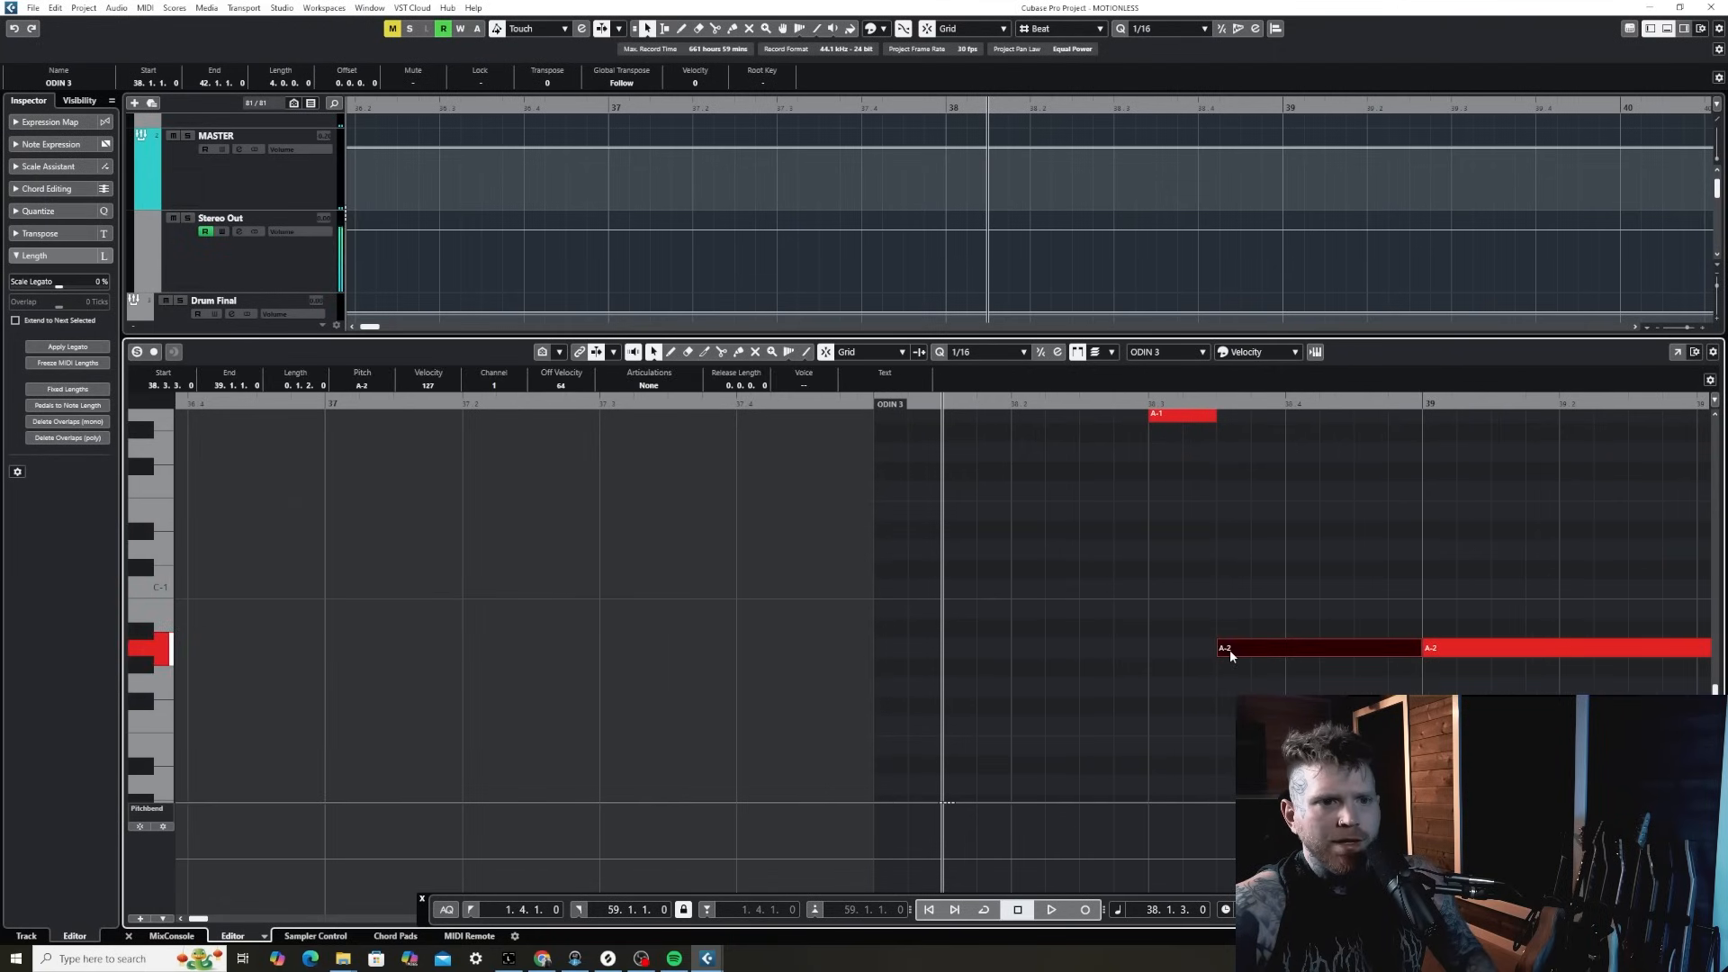
pyautogui.press('g')
pyautogui.press('g')
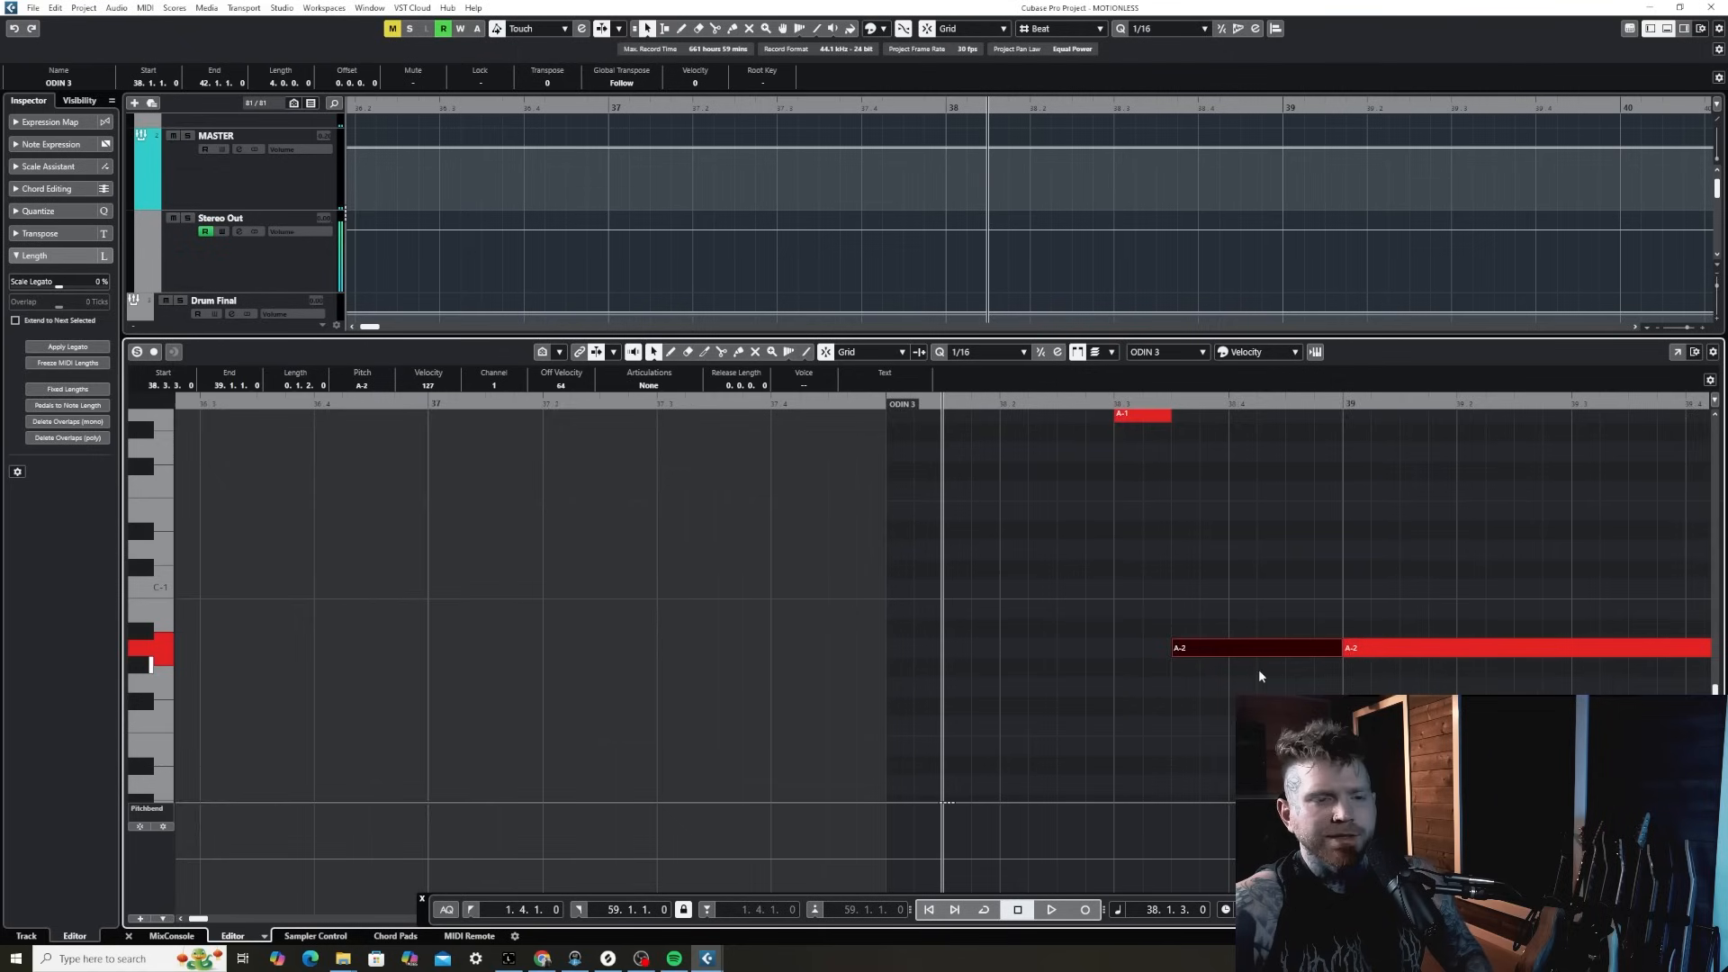
pyautogui.click(1189, 685)
pyautogui.click(1184, 649)
pyautogui.hotkey('ctrl', 'c')
pyautogui.hotkey('ctrl', 'v')
pyautogui.moveTo(1012, 648); pyautogui.dragTo(1088, 639)
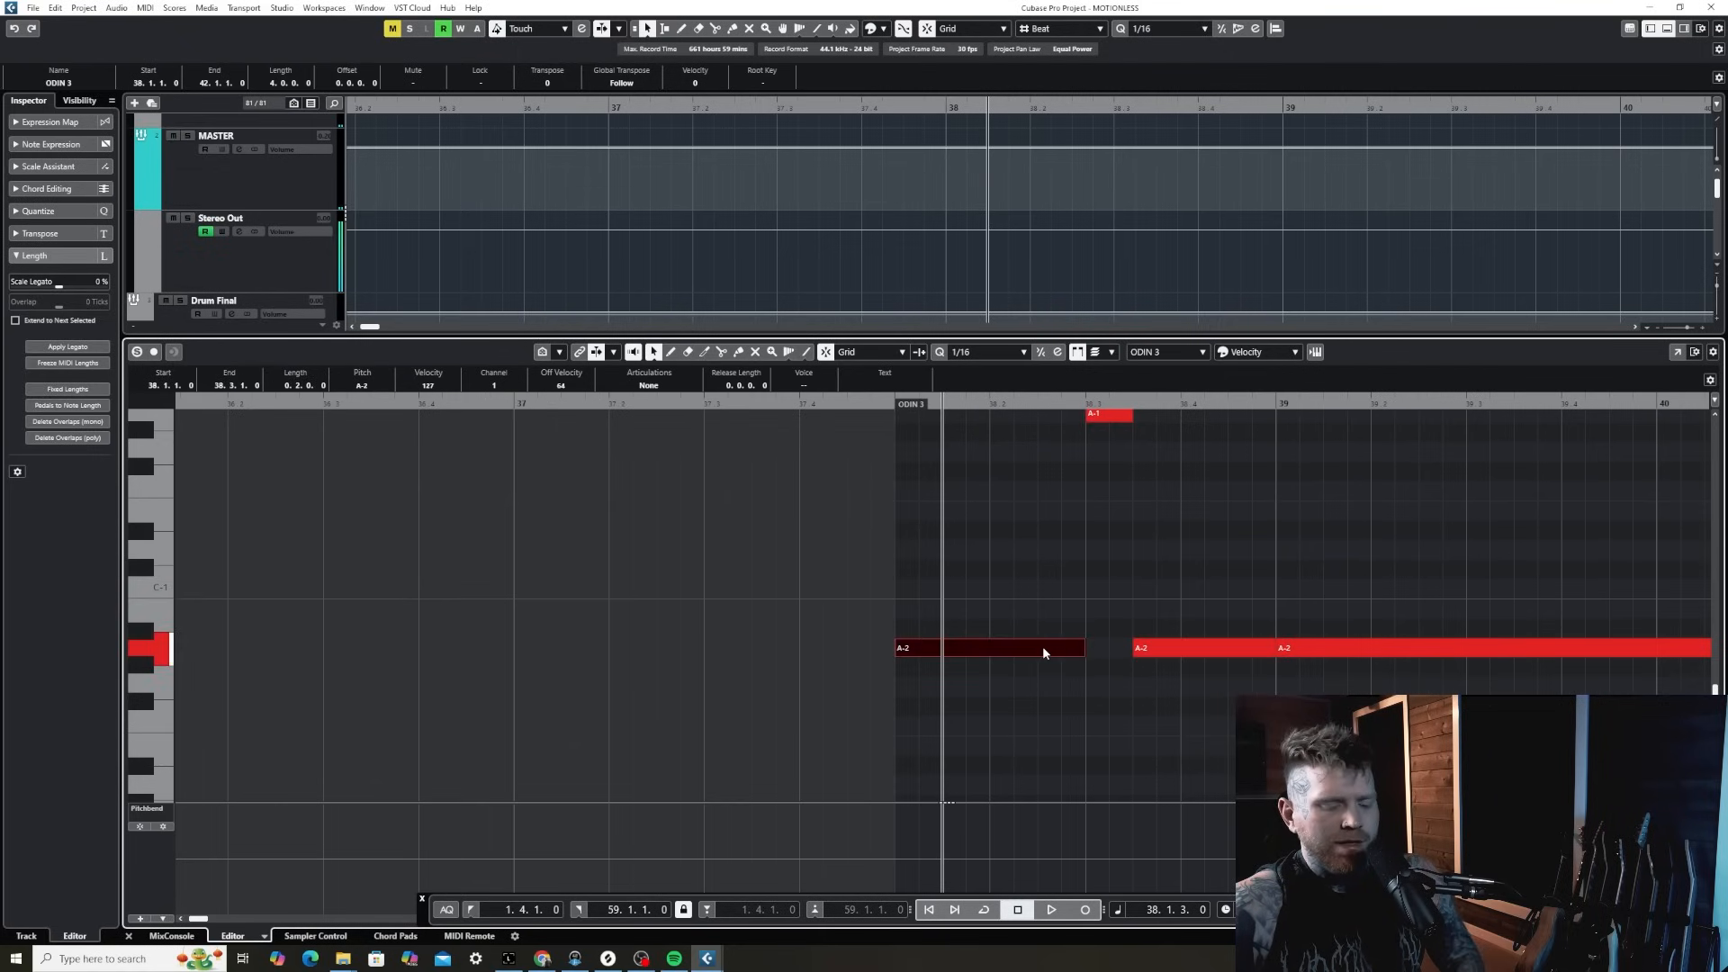
# - Close the note editor, open the ODIN 3 track's instrument and display its keyswitch list
pyautogui.press('Return')
pyautogui.click(104, 263)
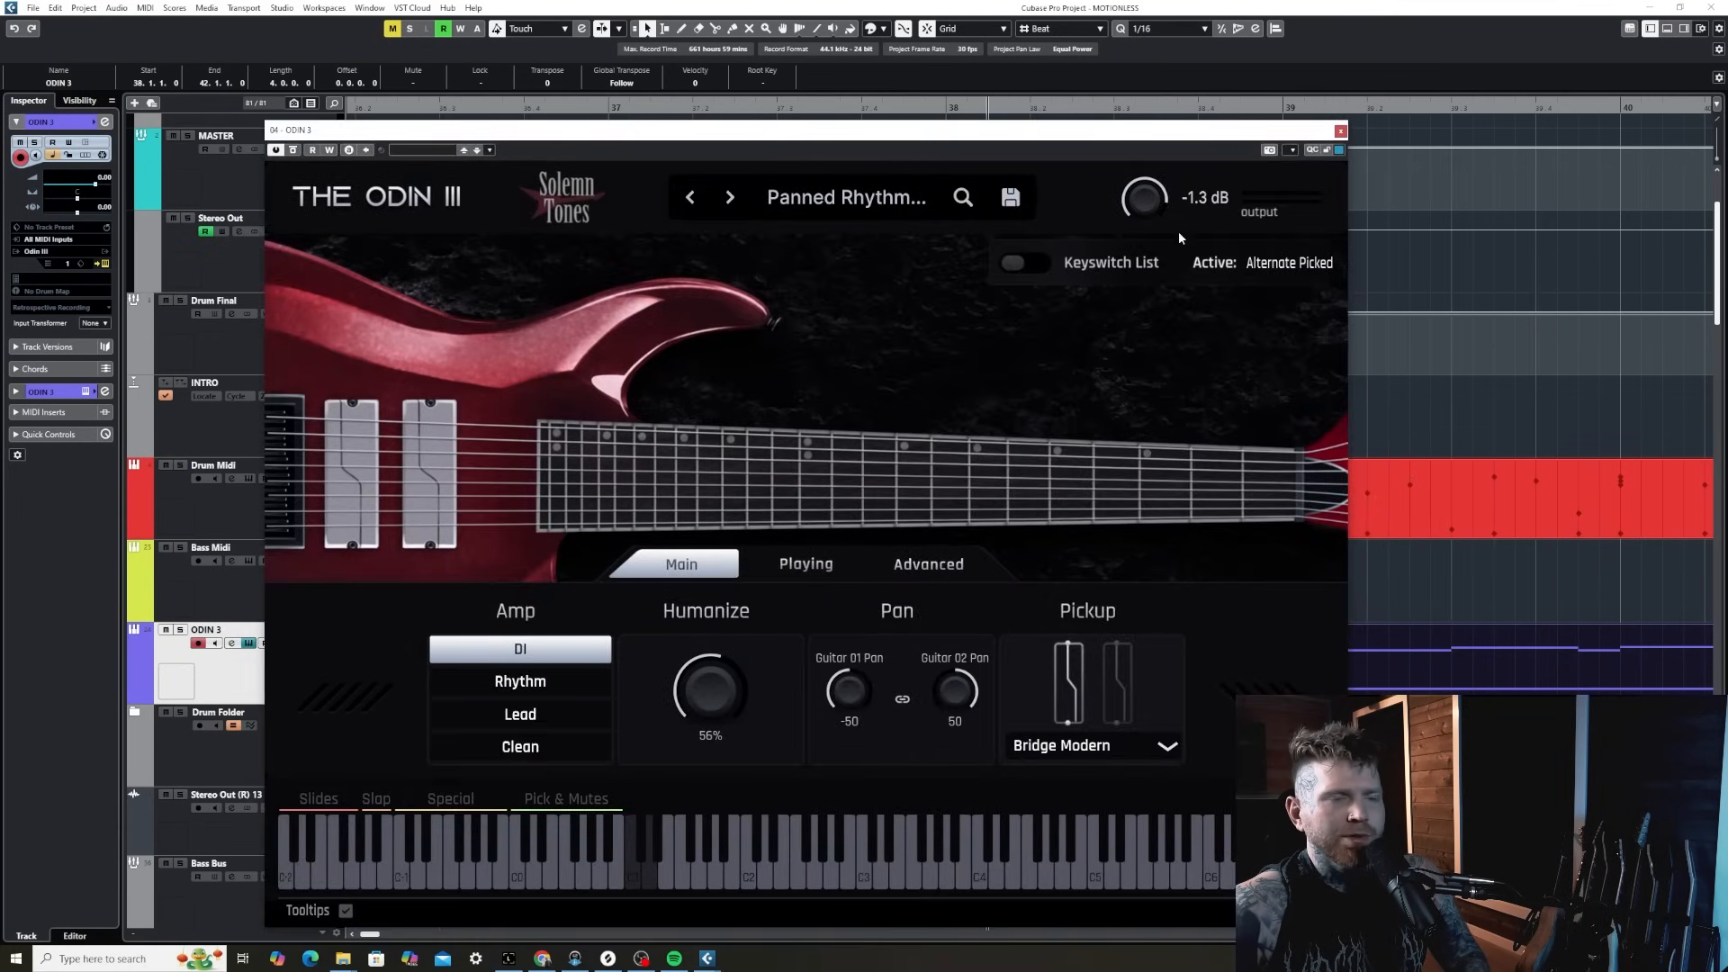
pyautogui.click(1015, 263)
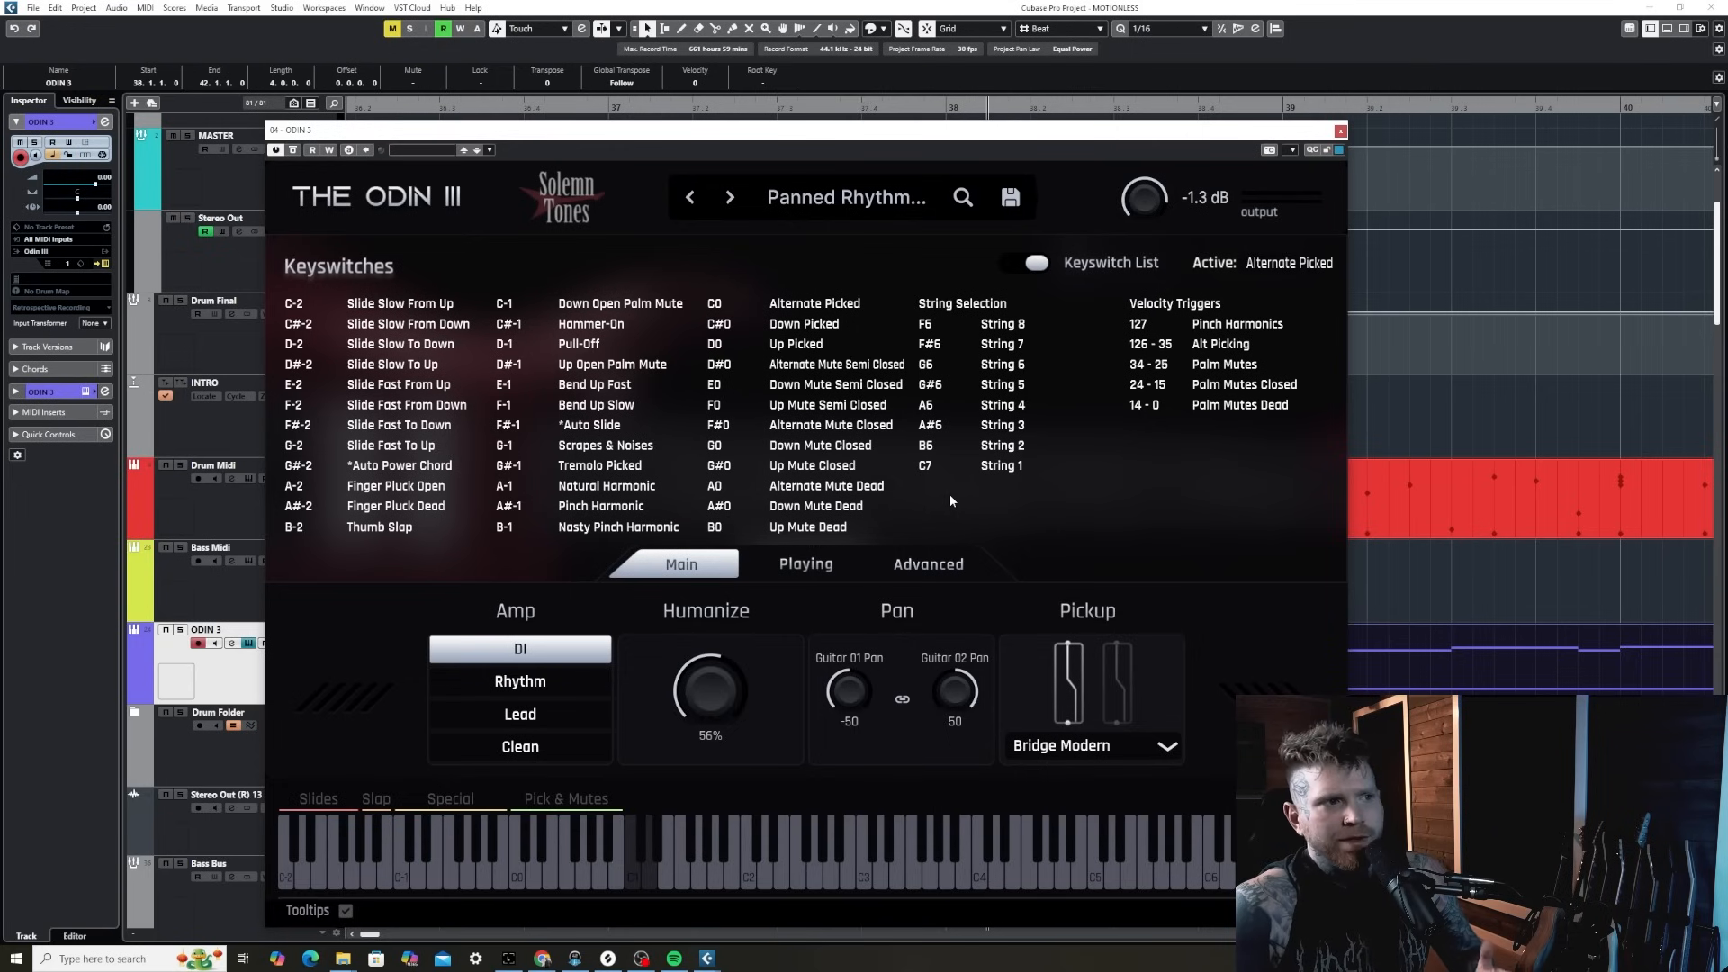
pyautogui.moveTo(951, 133); pyautogui.dragTo(660, 62)
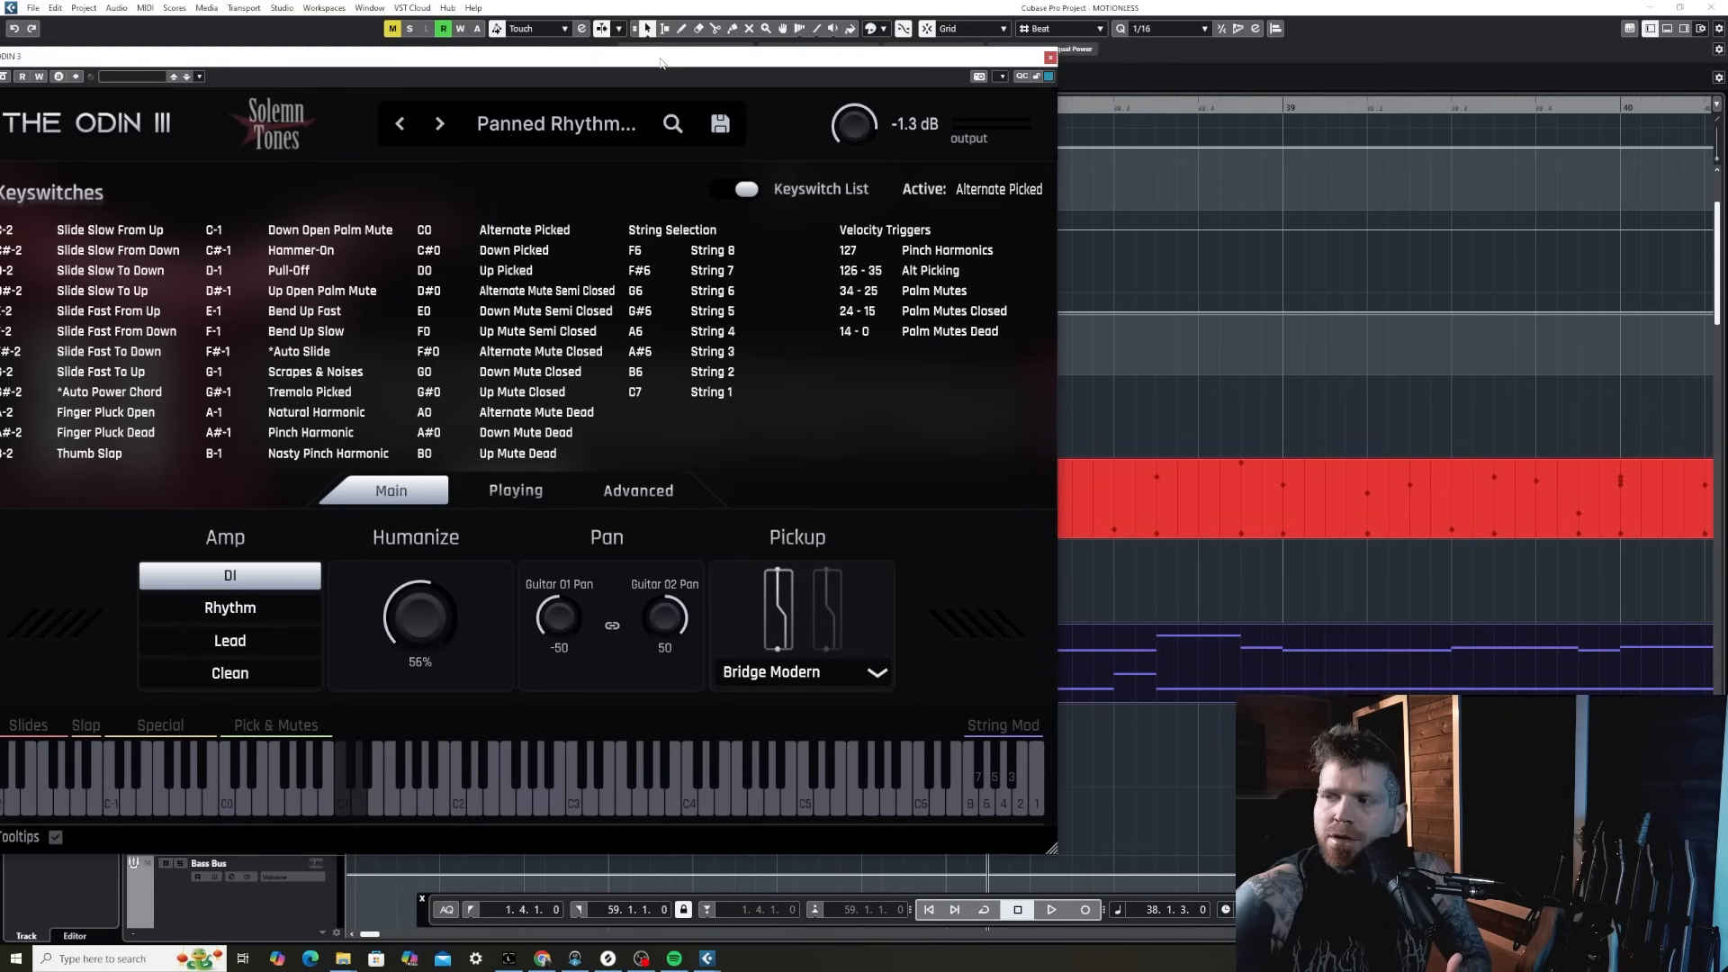
pyautogui.moveTo(659, 62); pyautogui.dragTo(1096, 64)
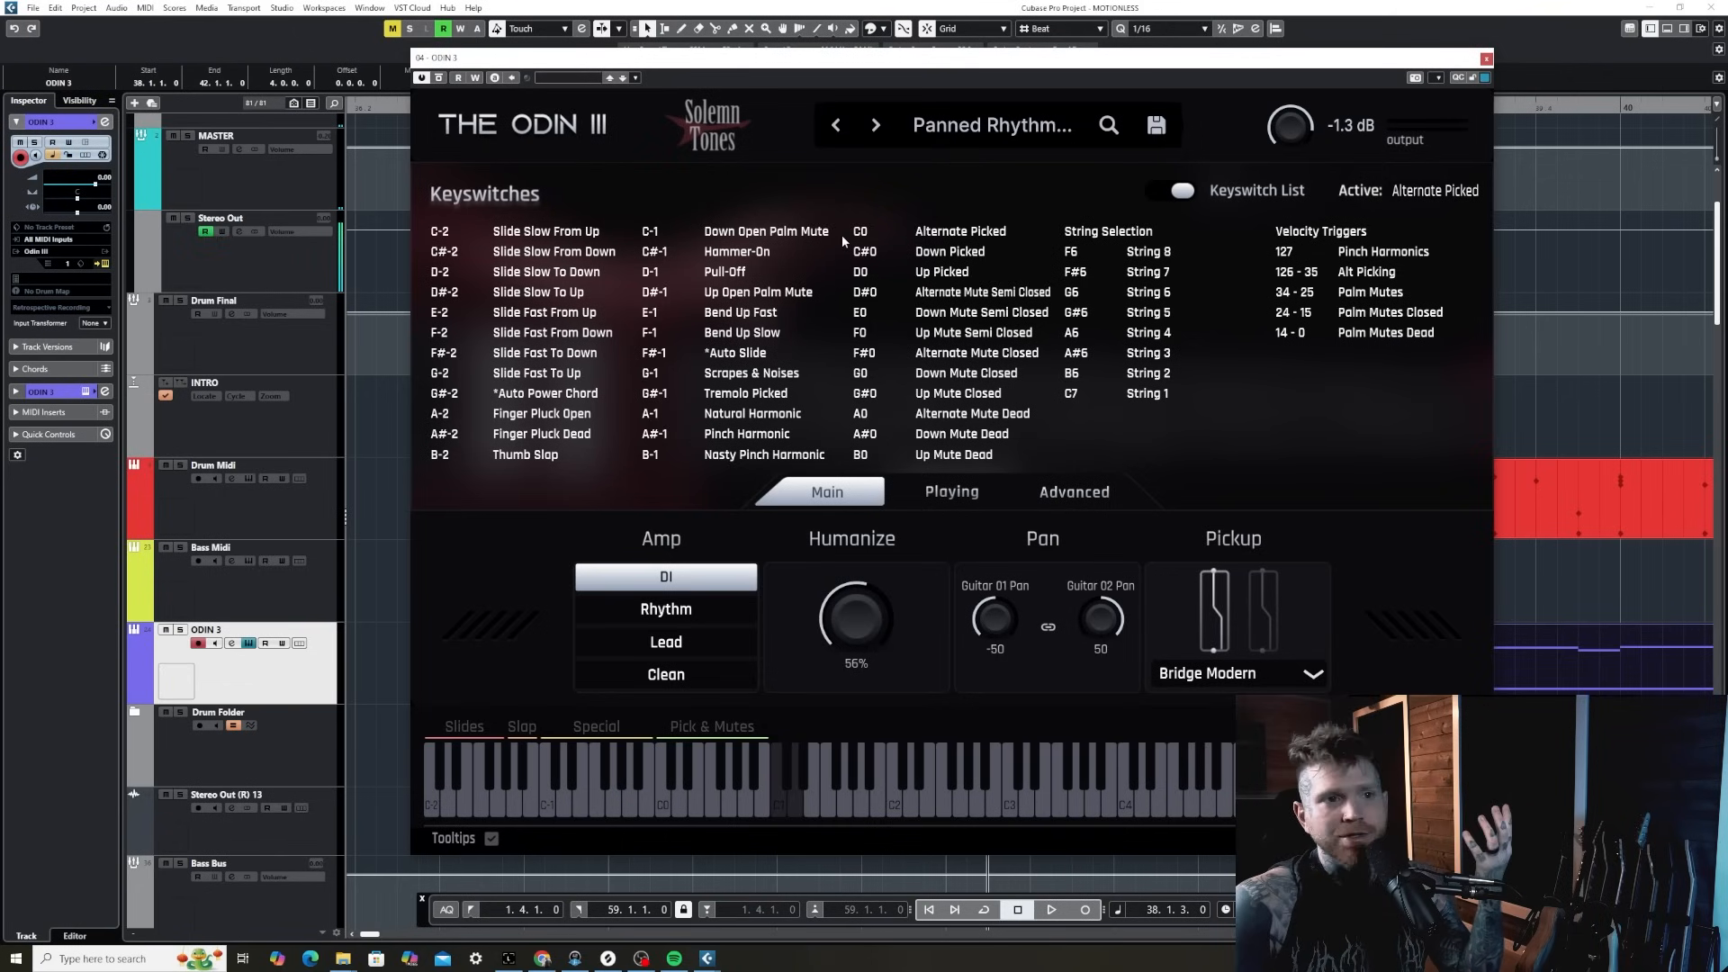
pyautogui.moveTo(920, 65); pyautogui.dragTo(925, 70)
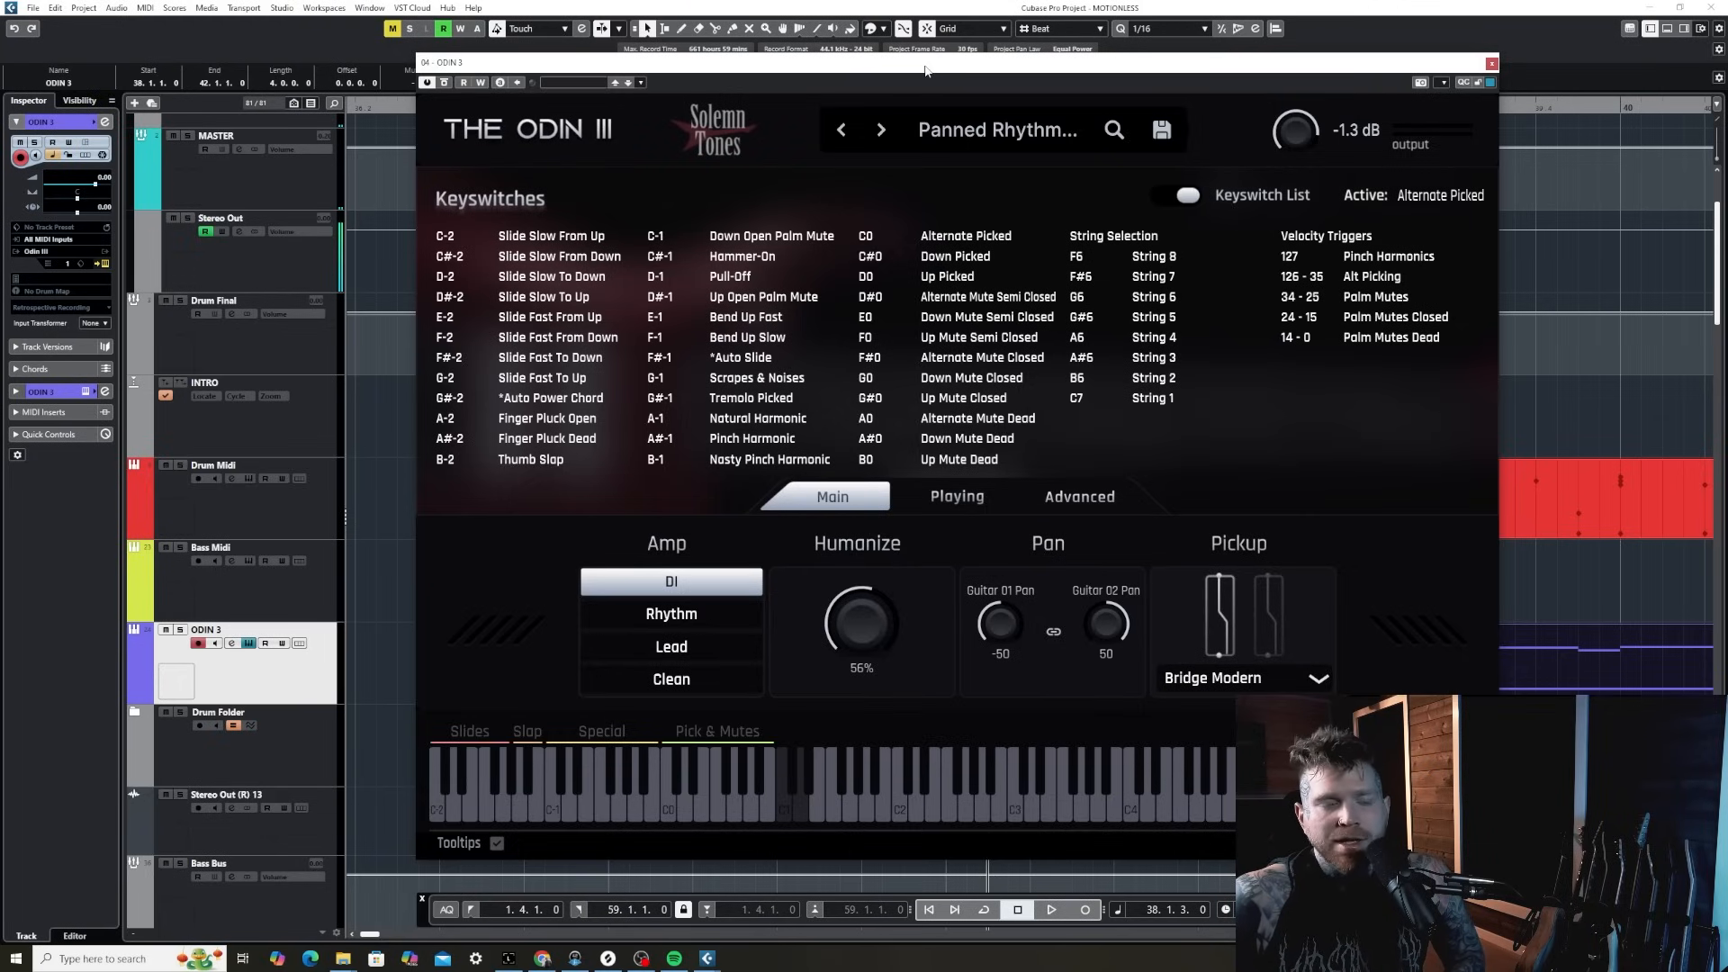
# - Move the instrument window aside and extend the short ODIN 3 part before bar 38 back to 37.1.1
pyautogui.moveTo(925, 70); pyautogui.dragTo(1652, 272)
pyautogui.click(895, 679)
pyautogui.moveTo(863, 700); pyautogui.dragTo(581, 703)
pyautogui.click(777, 107)
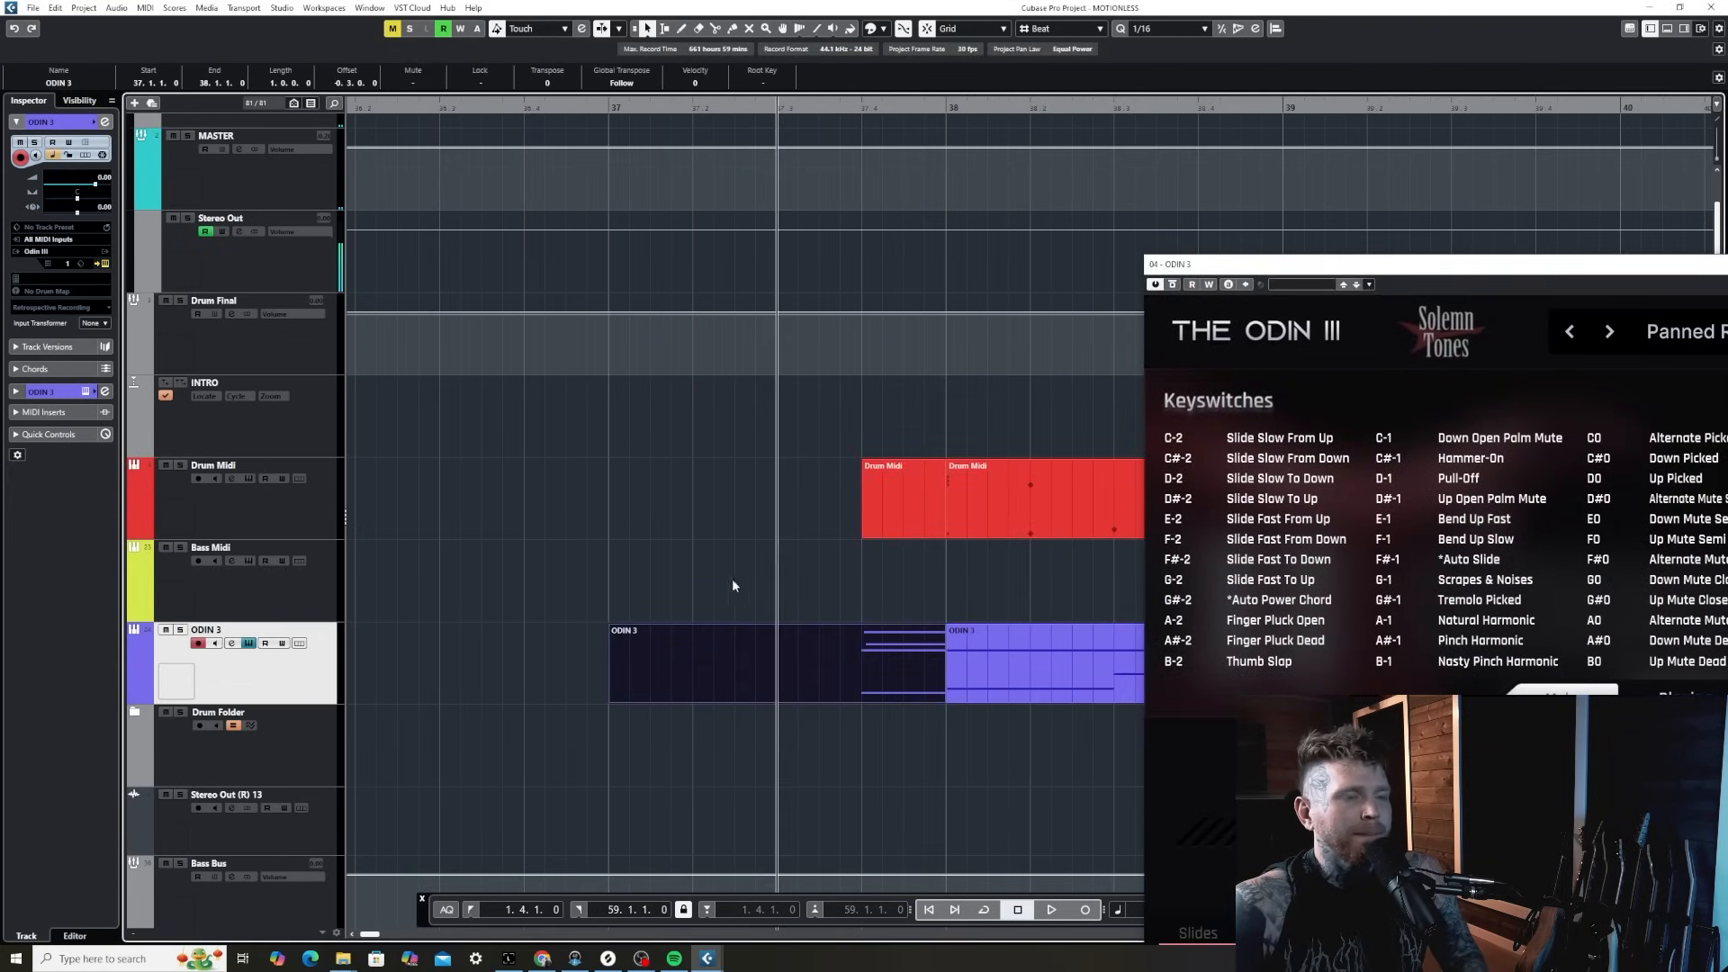
# - Open the extended ODIN 3 part and draw a long note from 37.1.1, placing it on E1
pyautogui.doubleClick(761, 661)
pyautogui.press('h')
pyautogui.press('h')
pyautogui.press('h')
pyautogui.click(671, 351)
pyautogui.moveTo(472, 707); pyautogui.dragTo(1060, 706)
pyautogui.press('1')
pyautogui.scroll(-1, 590, 689)
pyautogui.moveTo(553, 631); pyautogui.dragTo(567, 763)
pyautogui.scroll(-2, 568, 744)
pyautogui.moveTo(553, 612); pyautogui.dragTo(580, 792)
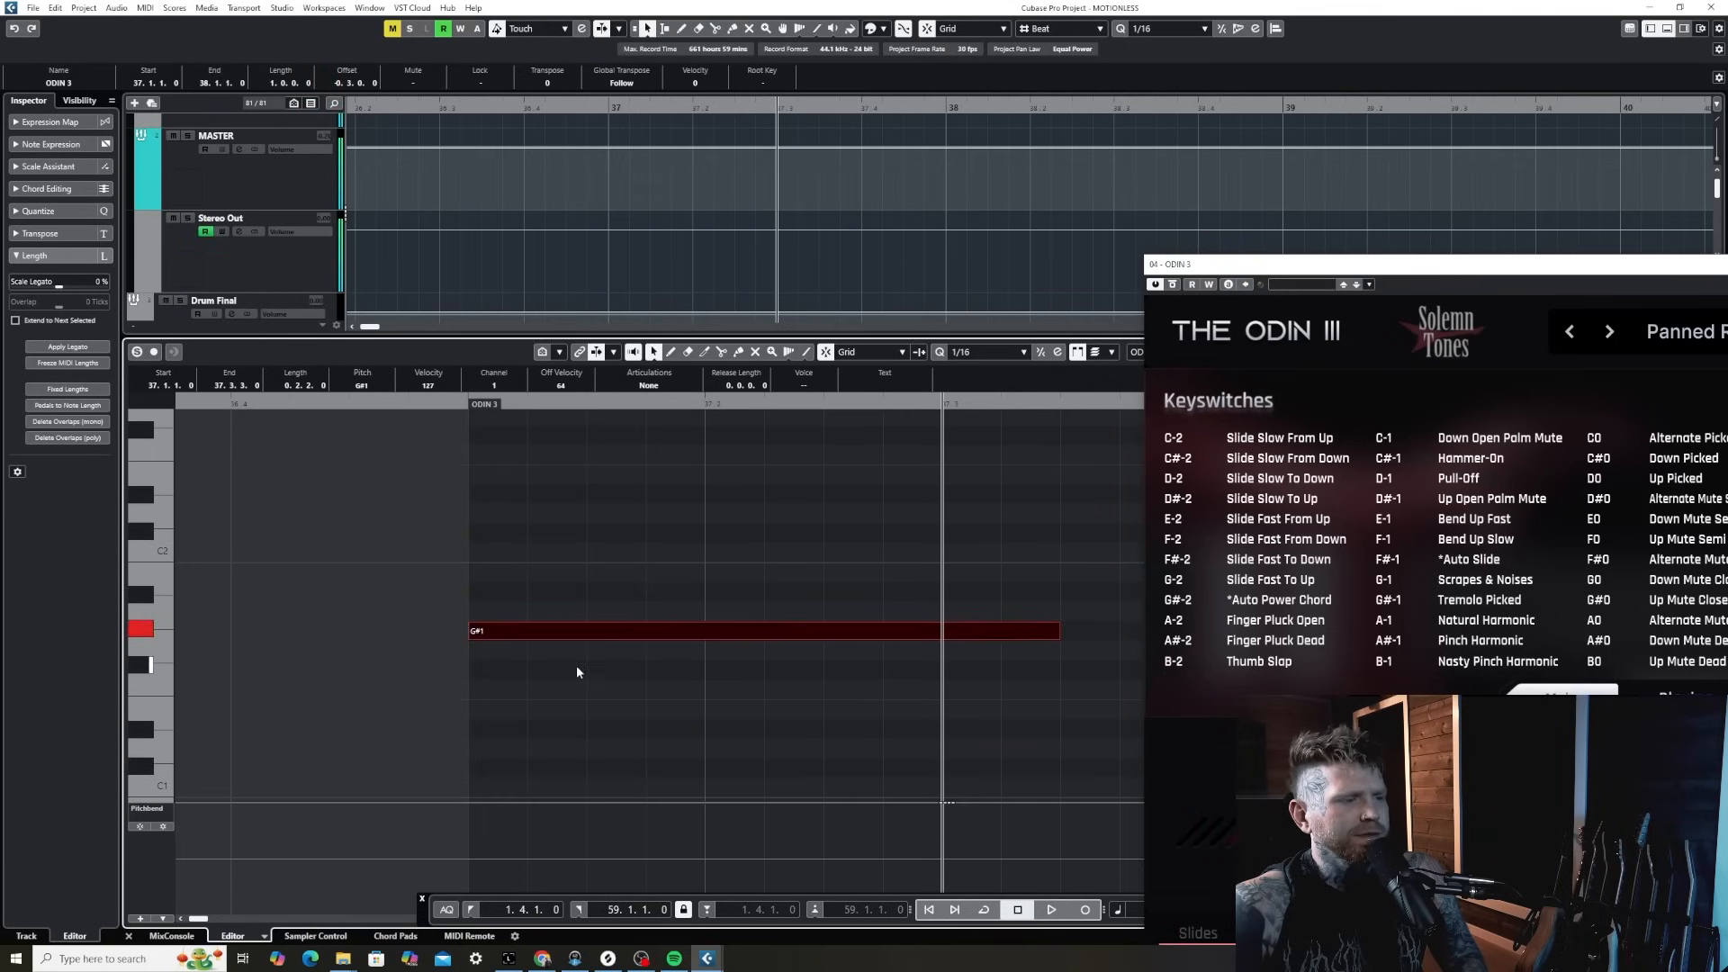
pyautogui.moveTo(553, 630)
pyautogui.mouseDown()
pyautogui.moveTo(569, 773)
pyautogui.moveTo(566, 681)
pyautogui.moveTo(570, 718)
pyautogui.moveTo(638, 687)
pyautogui.moveTo(1205, 687)
pyautogui.mouseUp()
# - Add a keyswitch note from 37.1.1 to 37.4.2 and place it on C#0 for Down Picked
pyautogui.scroll(-3, 553, 609)
pyautogui.click(671, 353)
pyautogui.scroll(-2, 624, 590)
pyautogui.press('1')
pyautogui.moveTo(638, 689); pyautogui.dragTo(641, 631)
pyautogui.moveTo(1477, 268); pyautogui.dragTo(1249, 218)
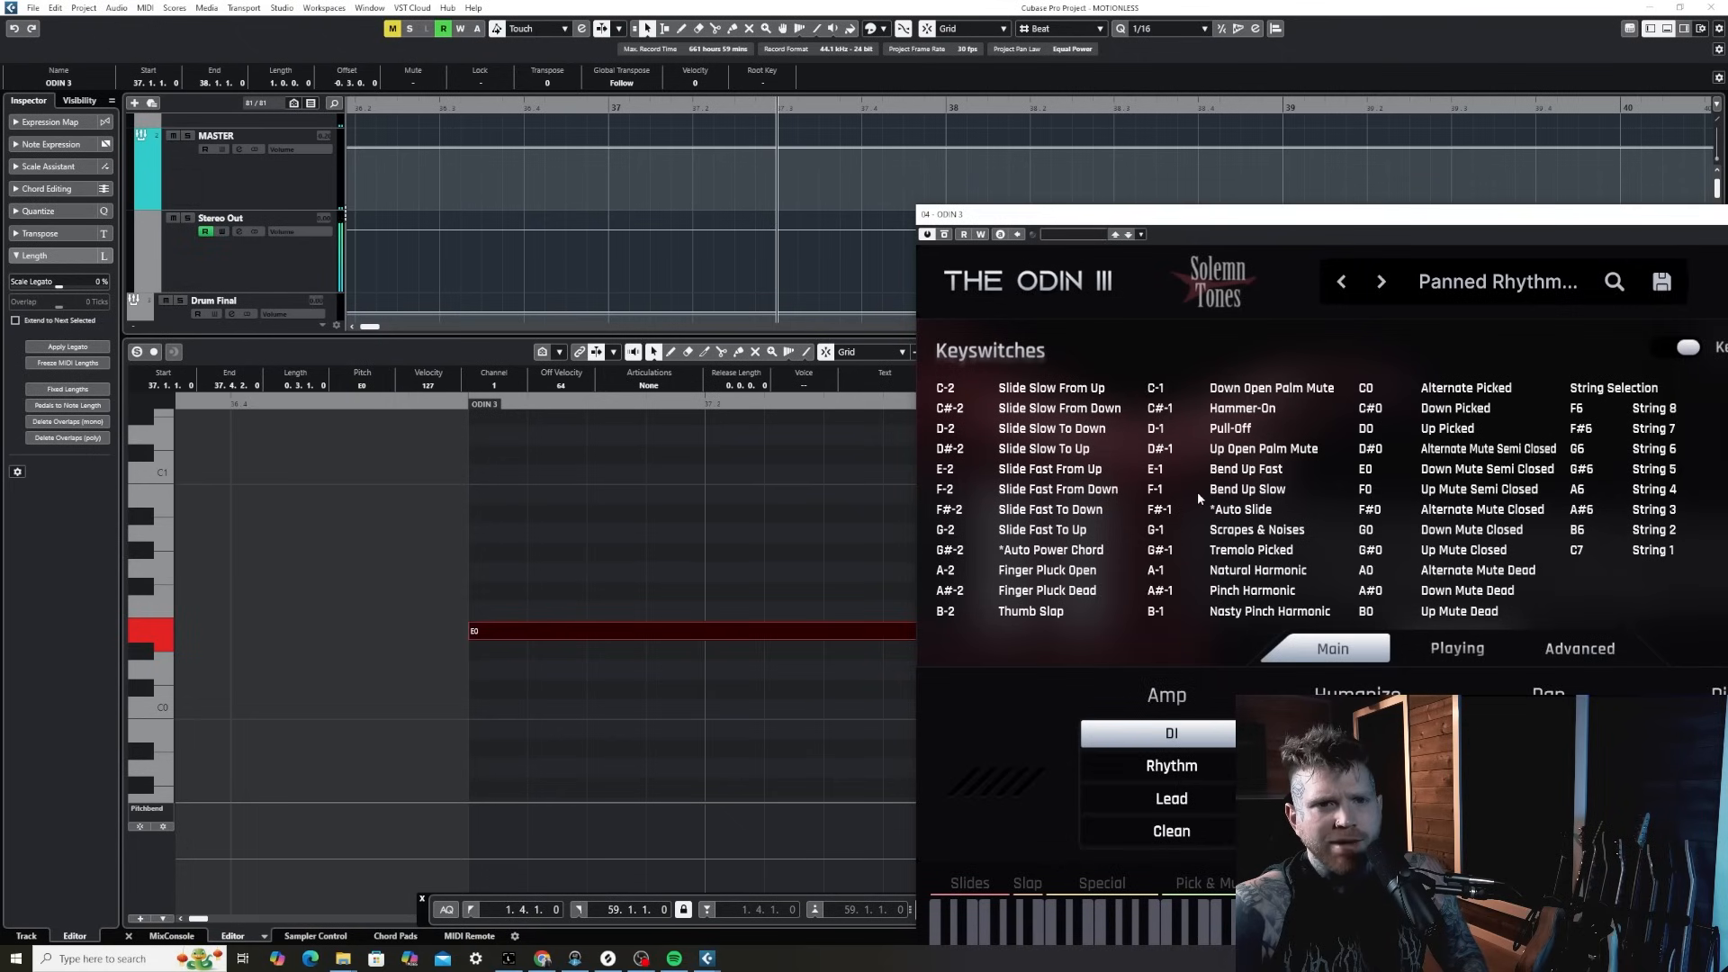
pyautogui.moveTo(585, 630); pyautogui.dragTo(583, 768)
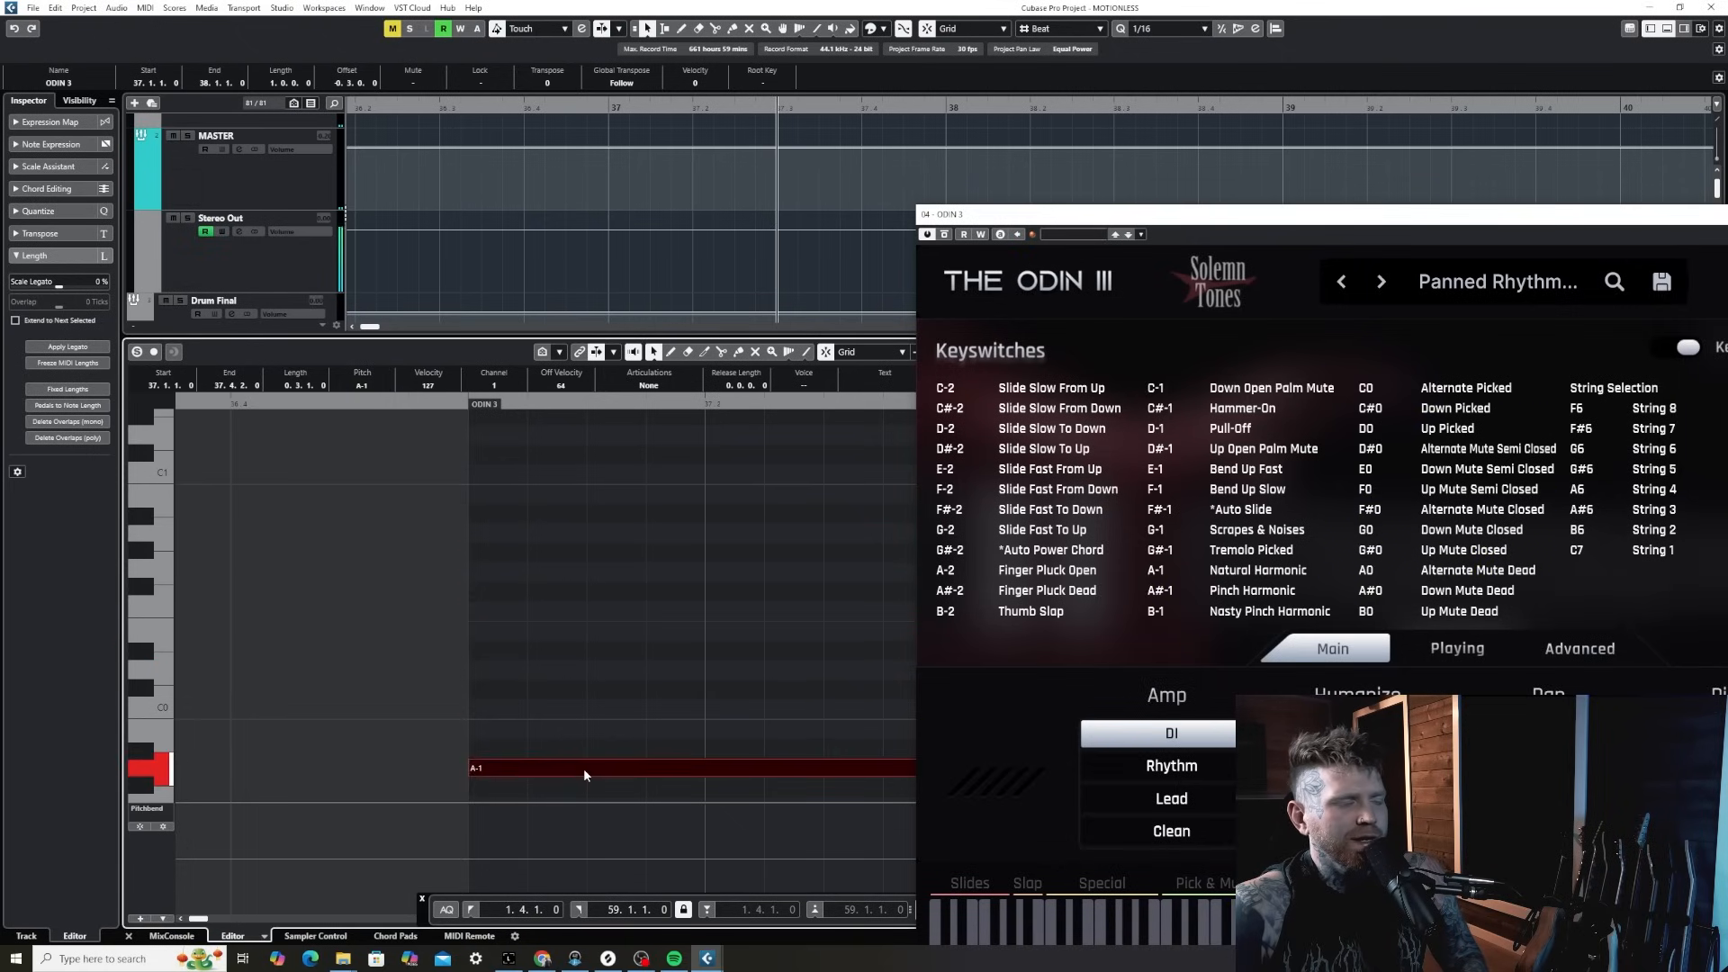
pyautogui.scroll(-2, 576, 738)
pyautogui.moveTo(565, 691); pyautogui.dragTo(567, 608)
# - Play the part from 37.1.1 several times to audition the E1 note with the C#0 keyswitch
pyautogui.click(470, 404)
pyautogui.press('space')
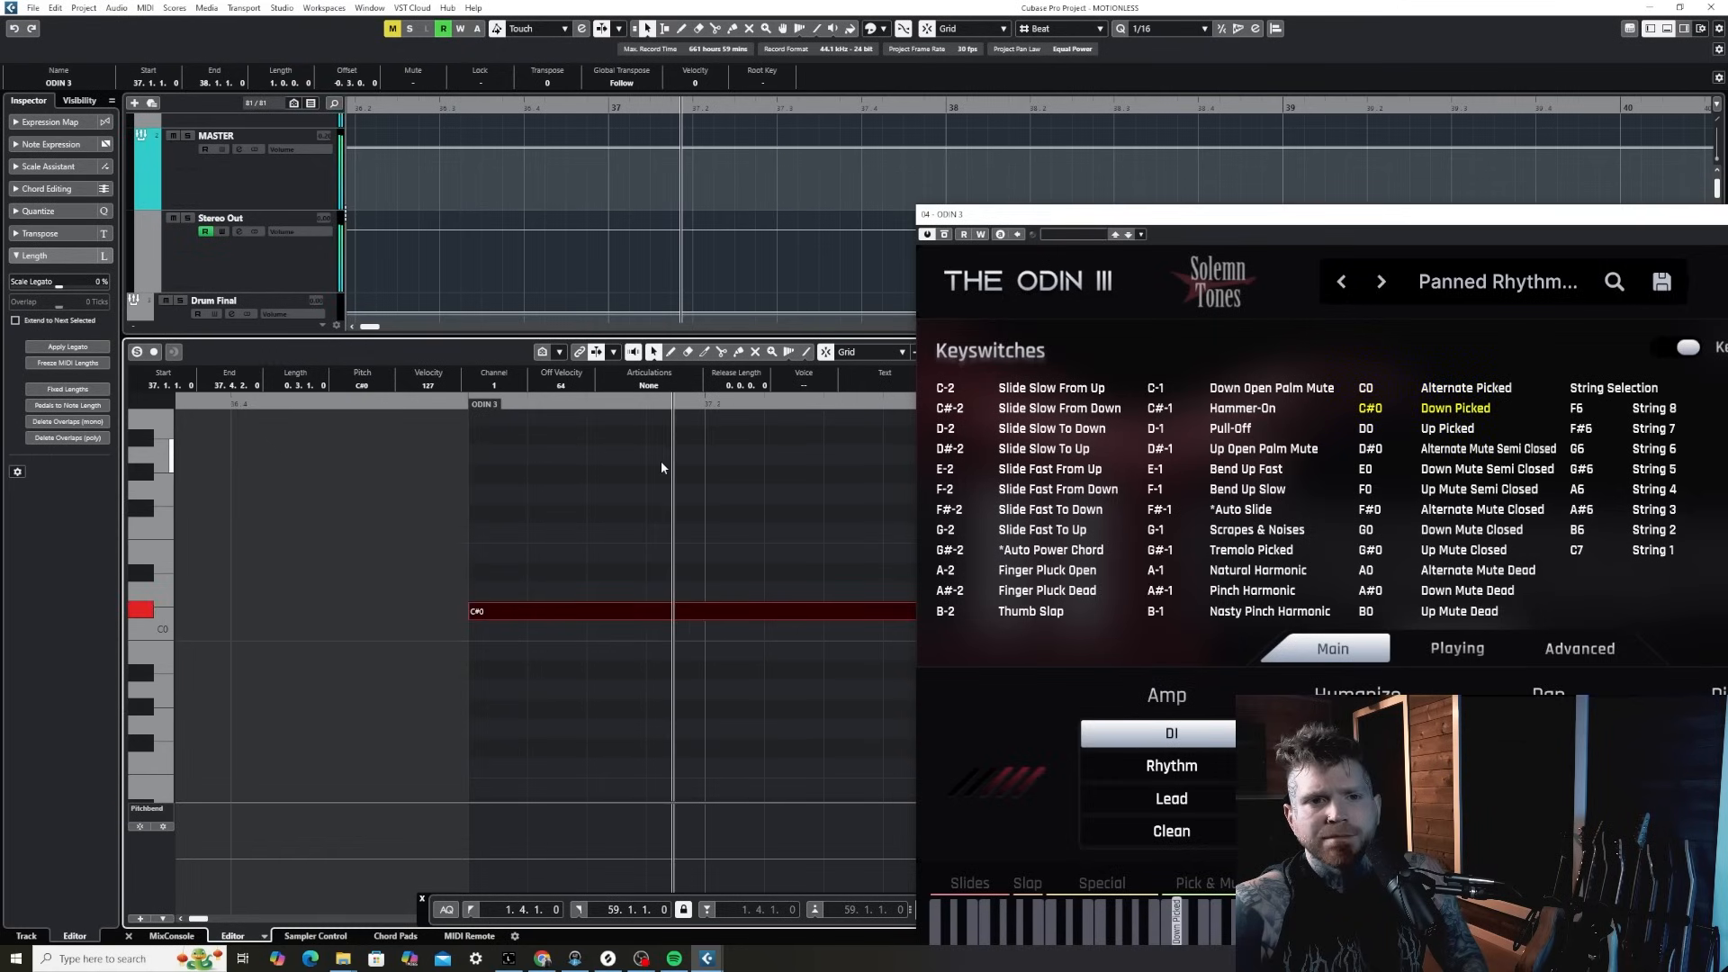
pyautogui.scroll(3, 693, 536)
pyautogui.click(459, 404)
pyautogui.press('space')
pyautogui.press('space')
pyautogui.click(467, 403)
pyautogui.press('space')
pyautogui.press('space')
# - Lengthen the E1 note to 37.4.1 and play the part from its start
pyautogui.press('g')
pyautogui.press('g')
pyautogui.press('g')
pyautogui.press('g')
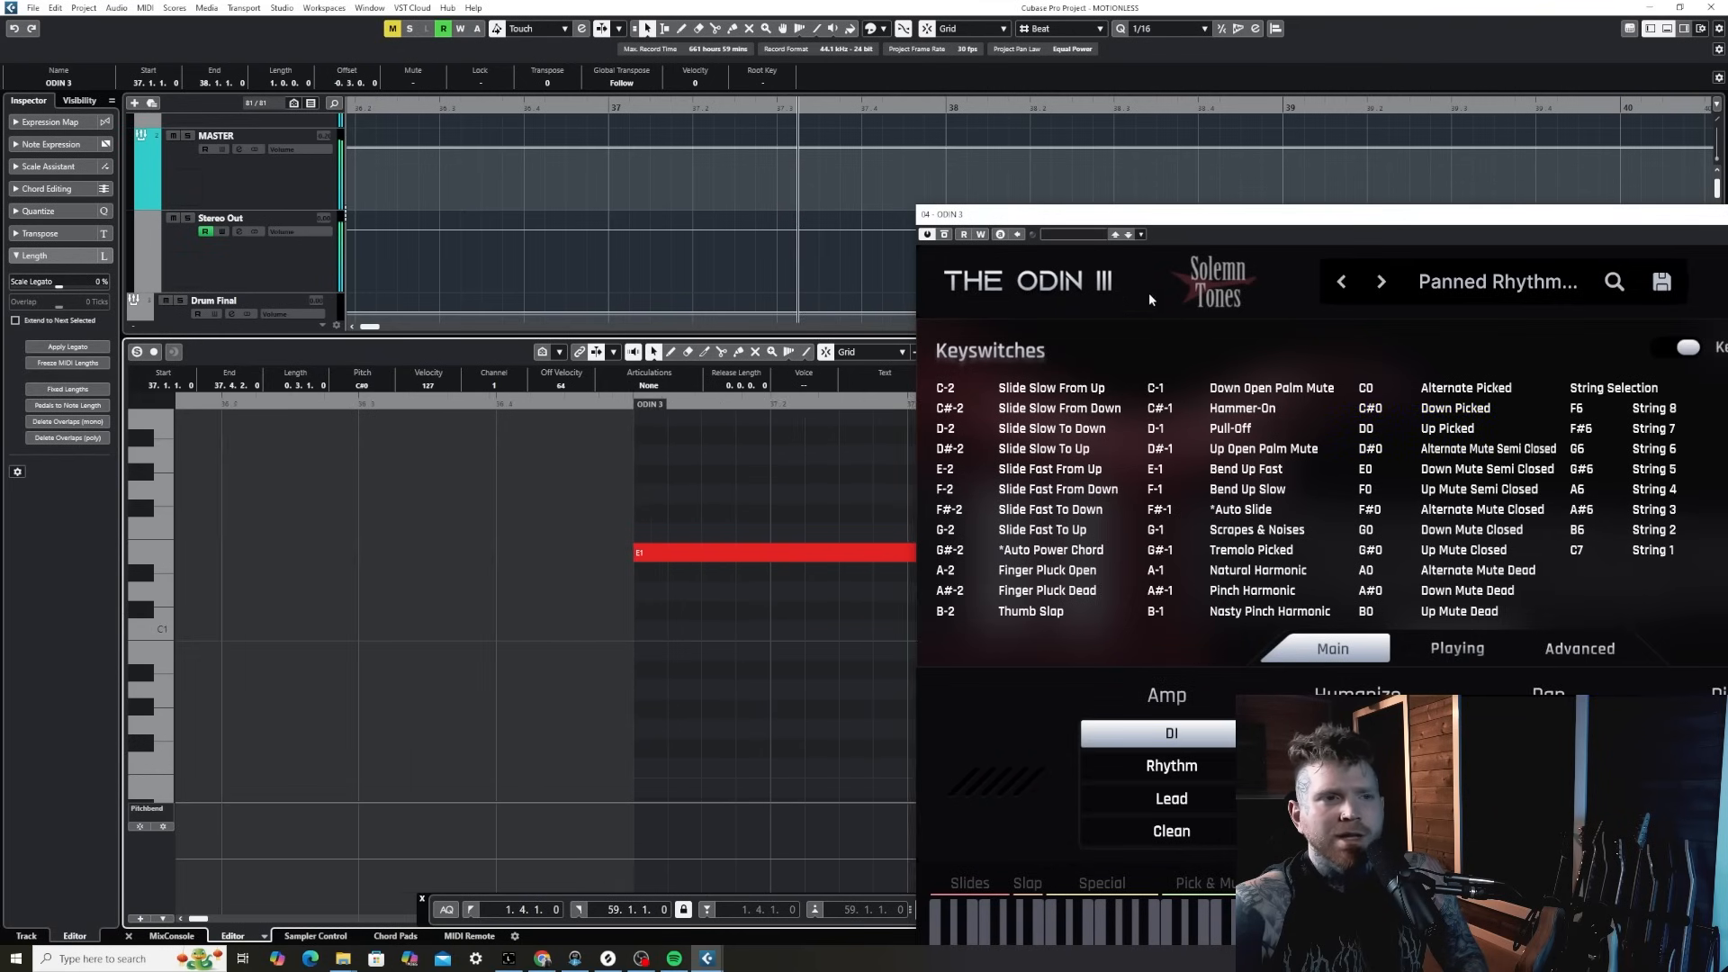
pyautogui.moveTo(1123, 216); pyautogui.dragTo(1296, 262)
pyautogui.scroll(3, 993, 585)
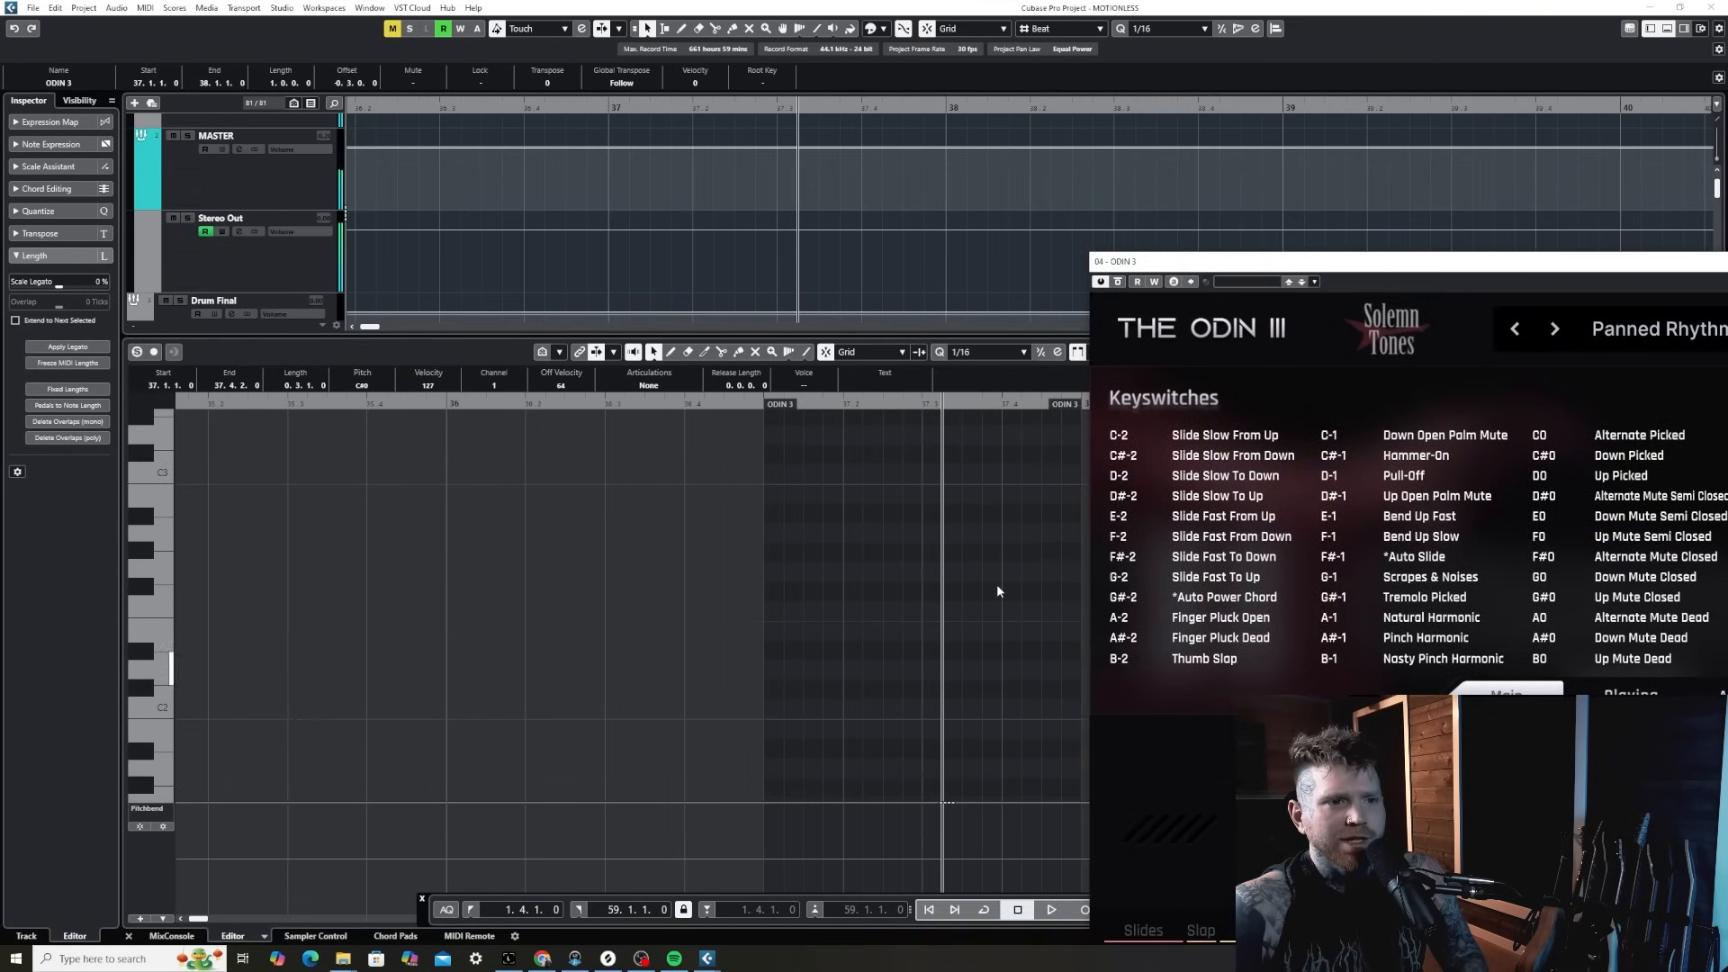
pyautogui.moveTo(961, 787); pyautogui.dragTo(1001, 787)
pyautogui.click(751, 404)
pyautogui.press('space')
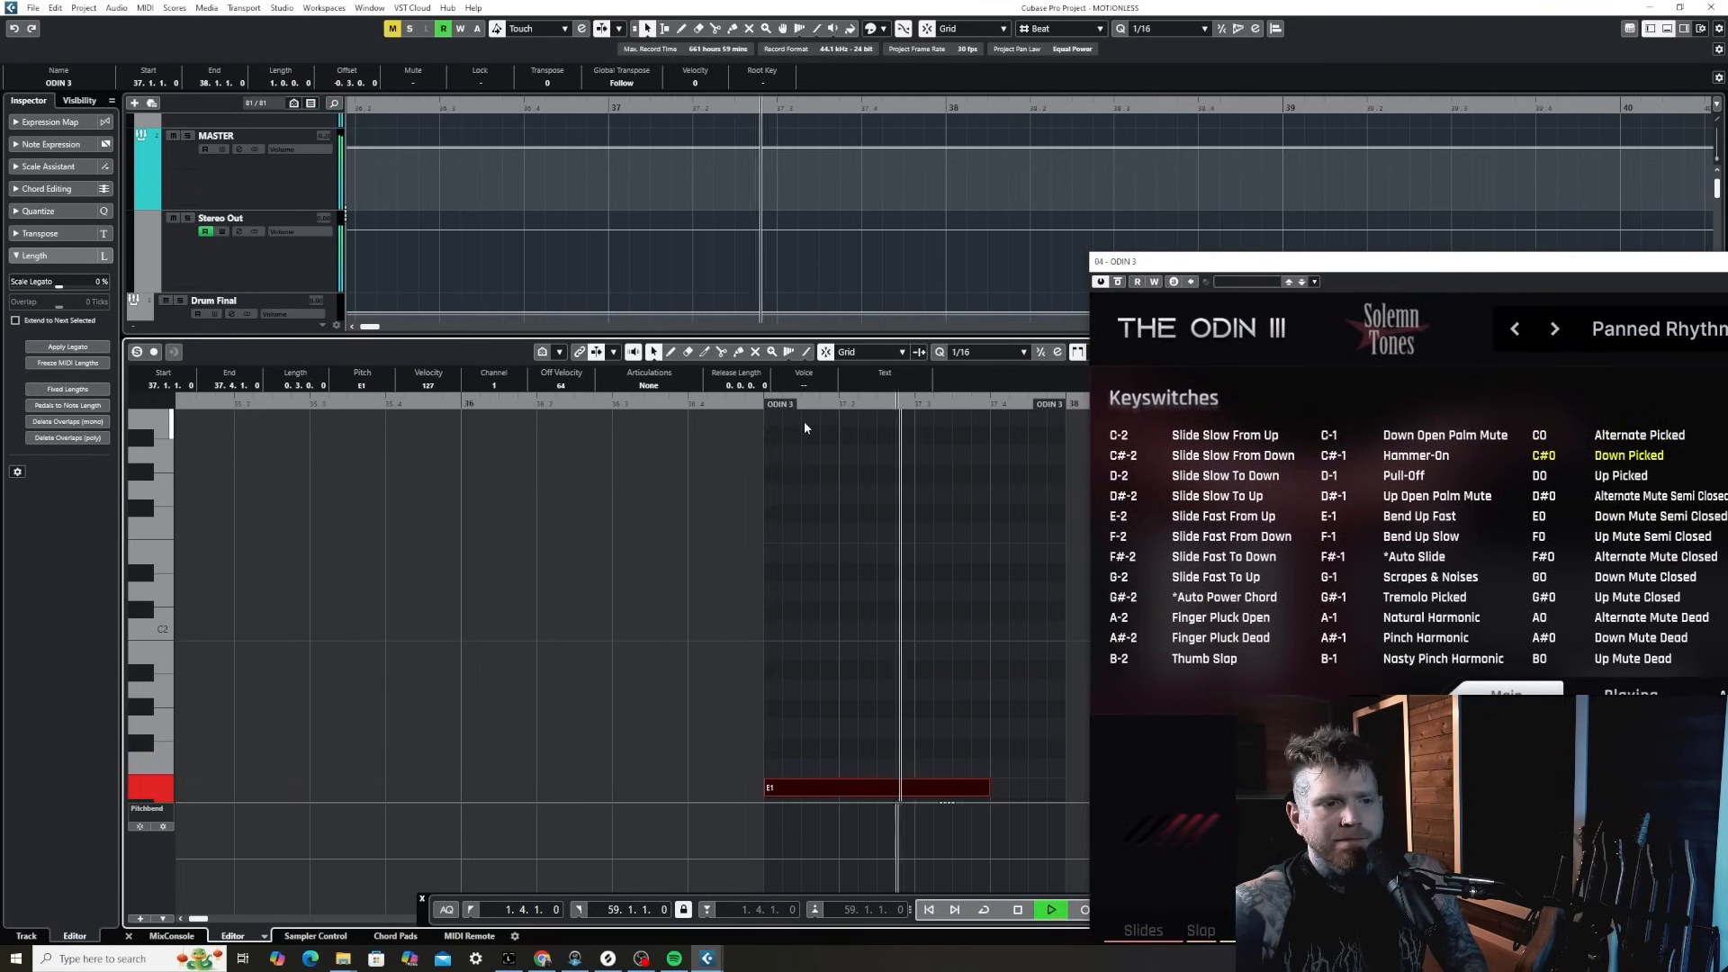
pyautogui.press('space')
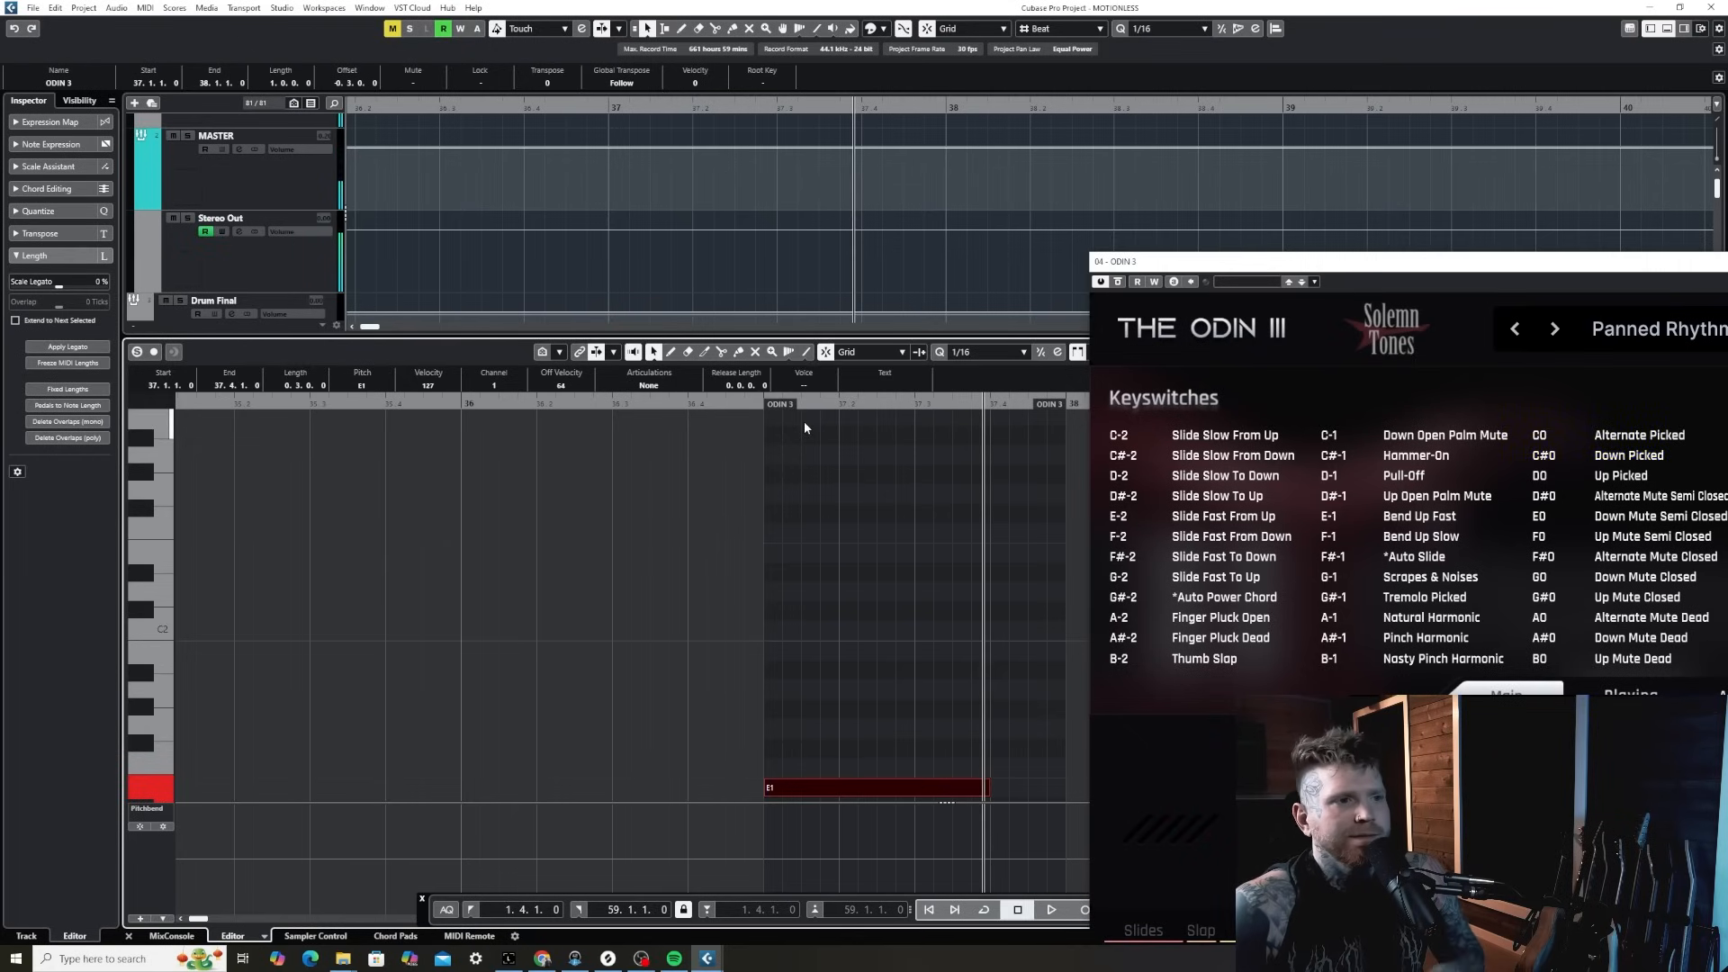
# - Extend the ODIN 3 part, its E1 note and the C#0 keyswitch note back to 35.1.3
pyautogui.moveTo(786, 408); pyautogui.dragTo(333, 461)
pyautogui.press('g')
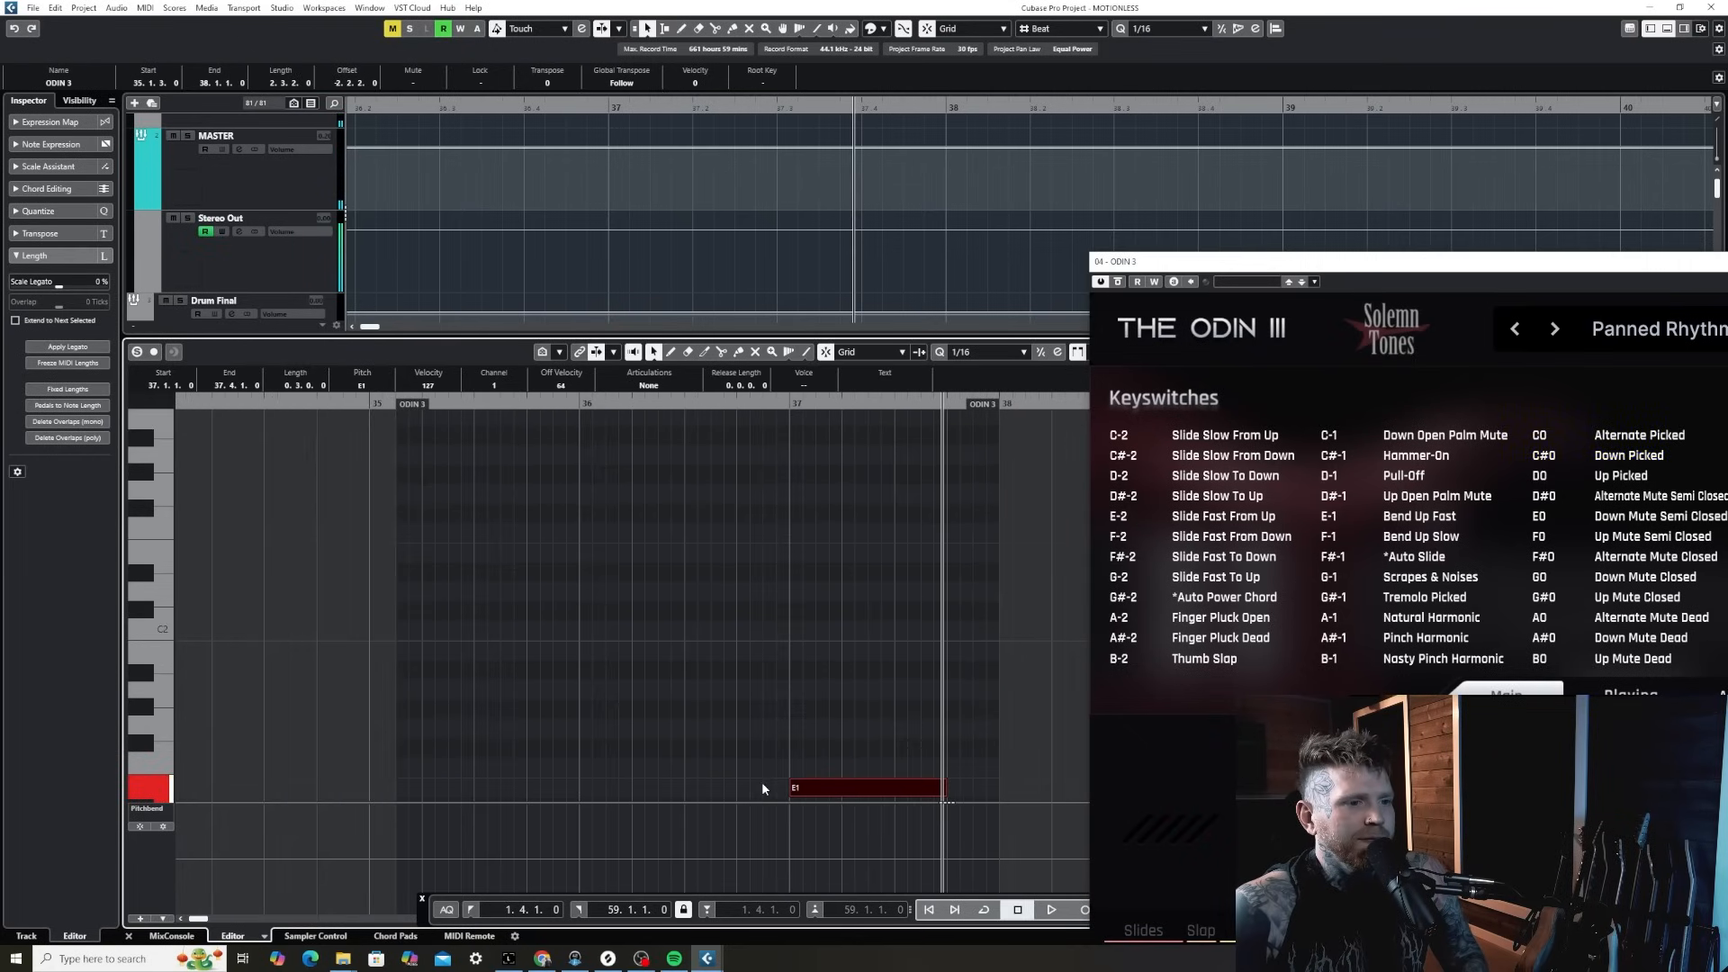
pyautogui.moveTo(792, 787); pyautogui.dragTo(397, 787)
pyautogui.scroll(-4, 747, 727)
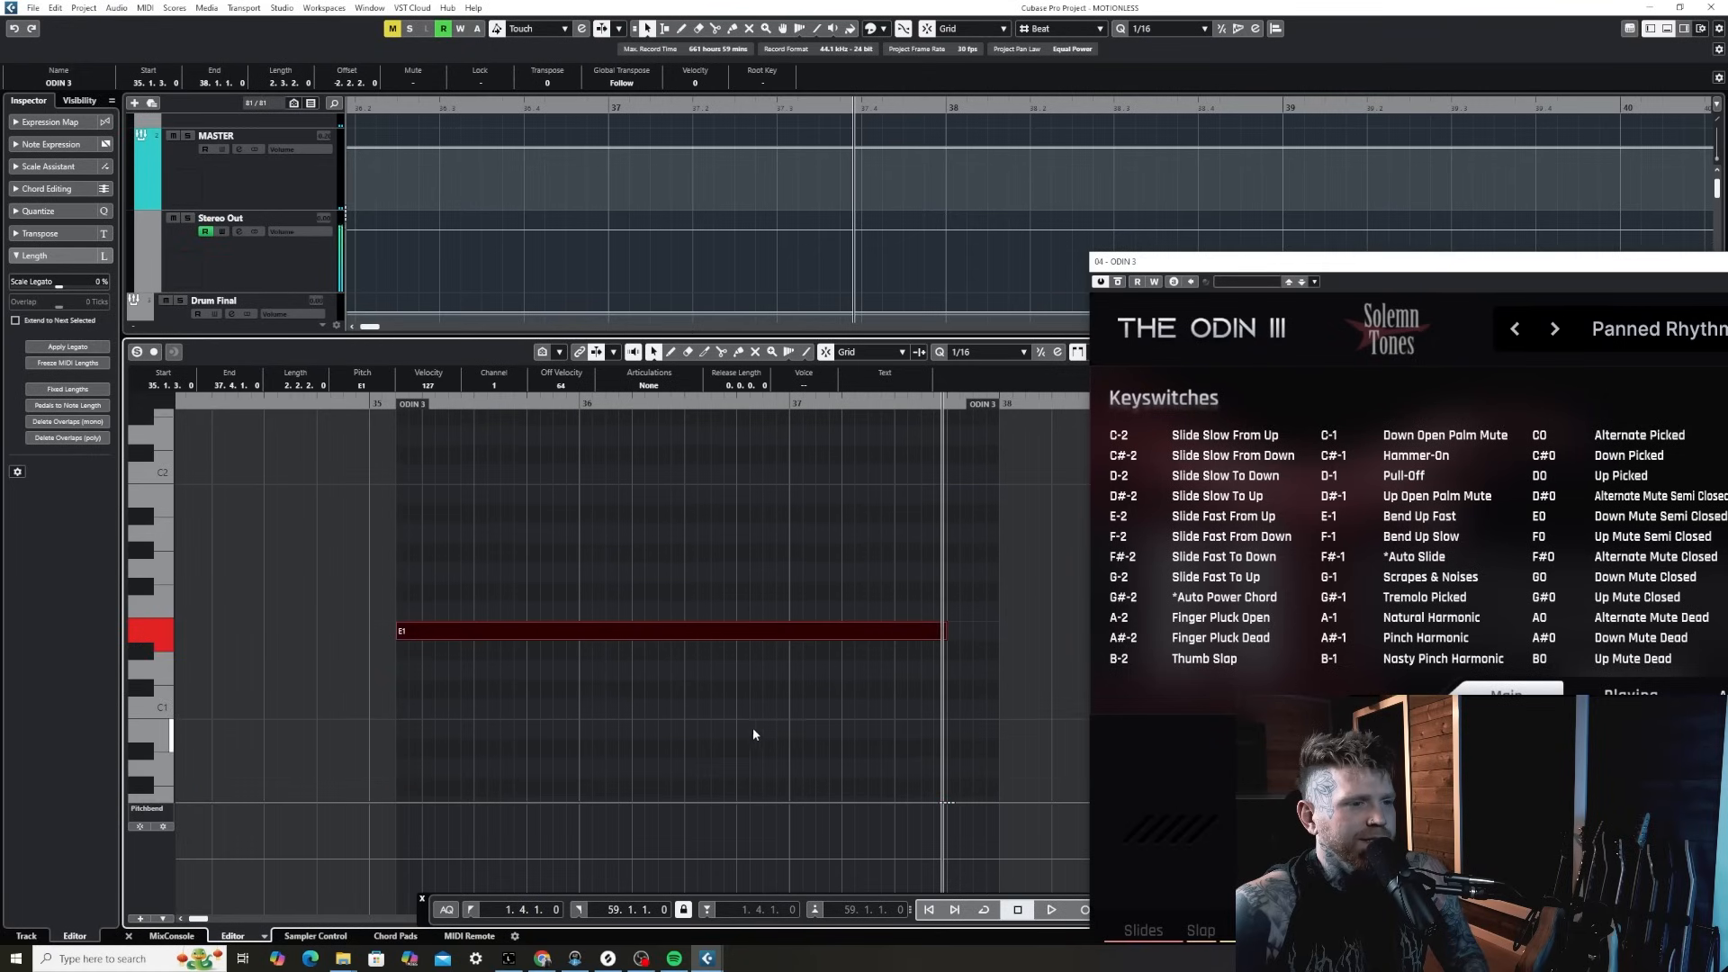
pyautogui.moveTo(792, 770); pyautogui.dragTo(397, 769)
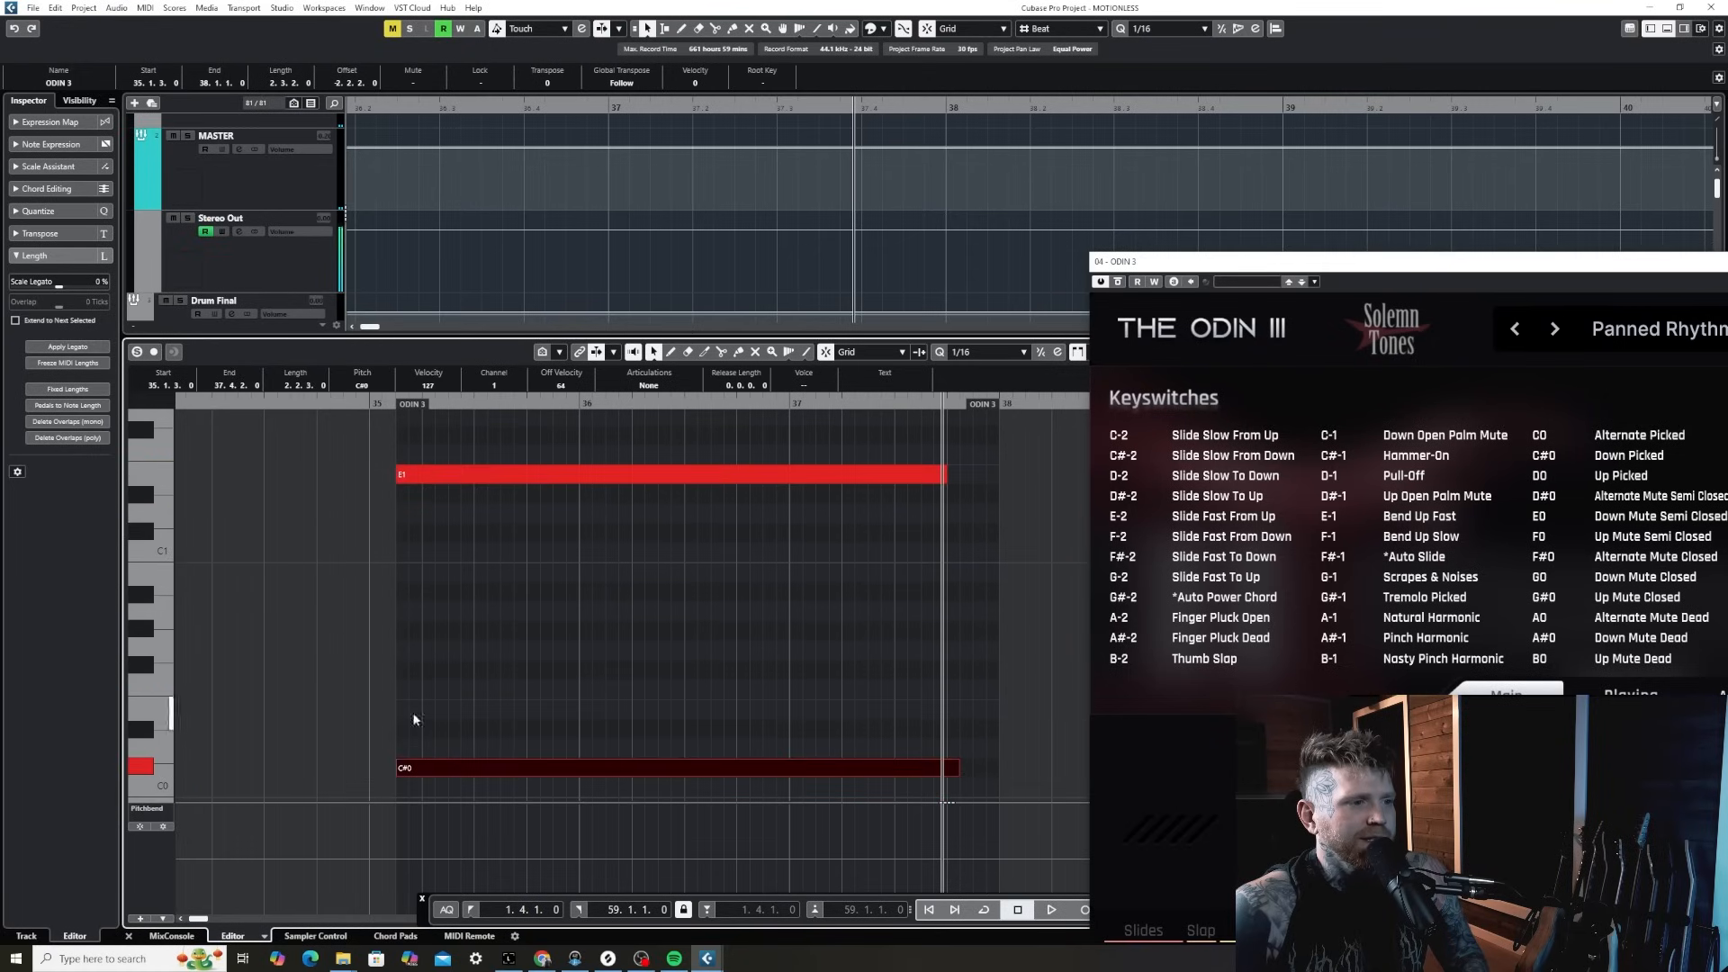
# - Play the lengthened E1 note from just before bar 35 to hear its sustain, and stop playback
pyautogui.click(333, 402)
pyautogui.press('space')
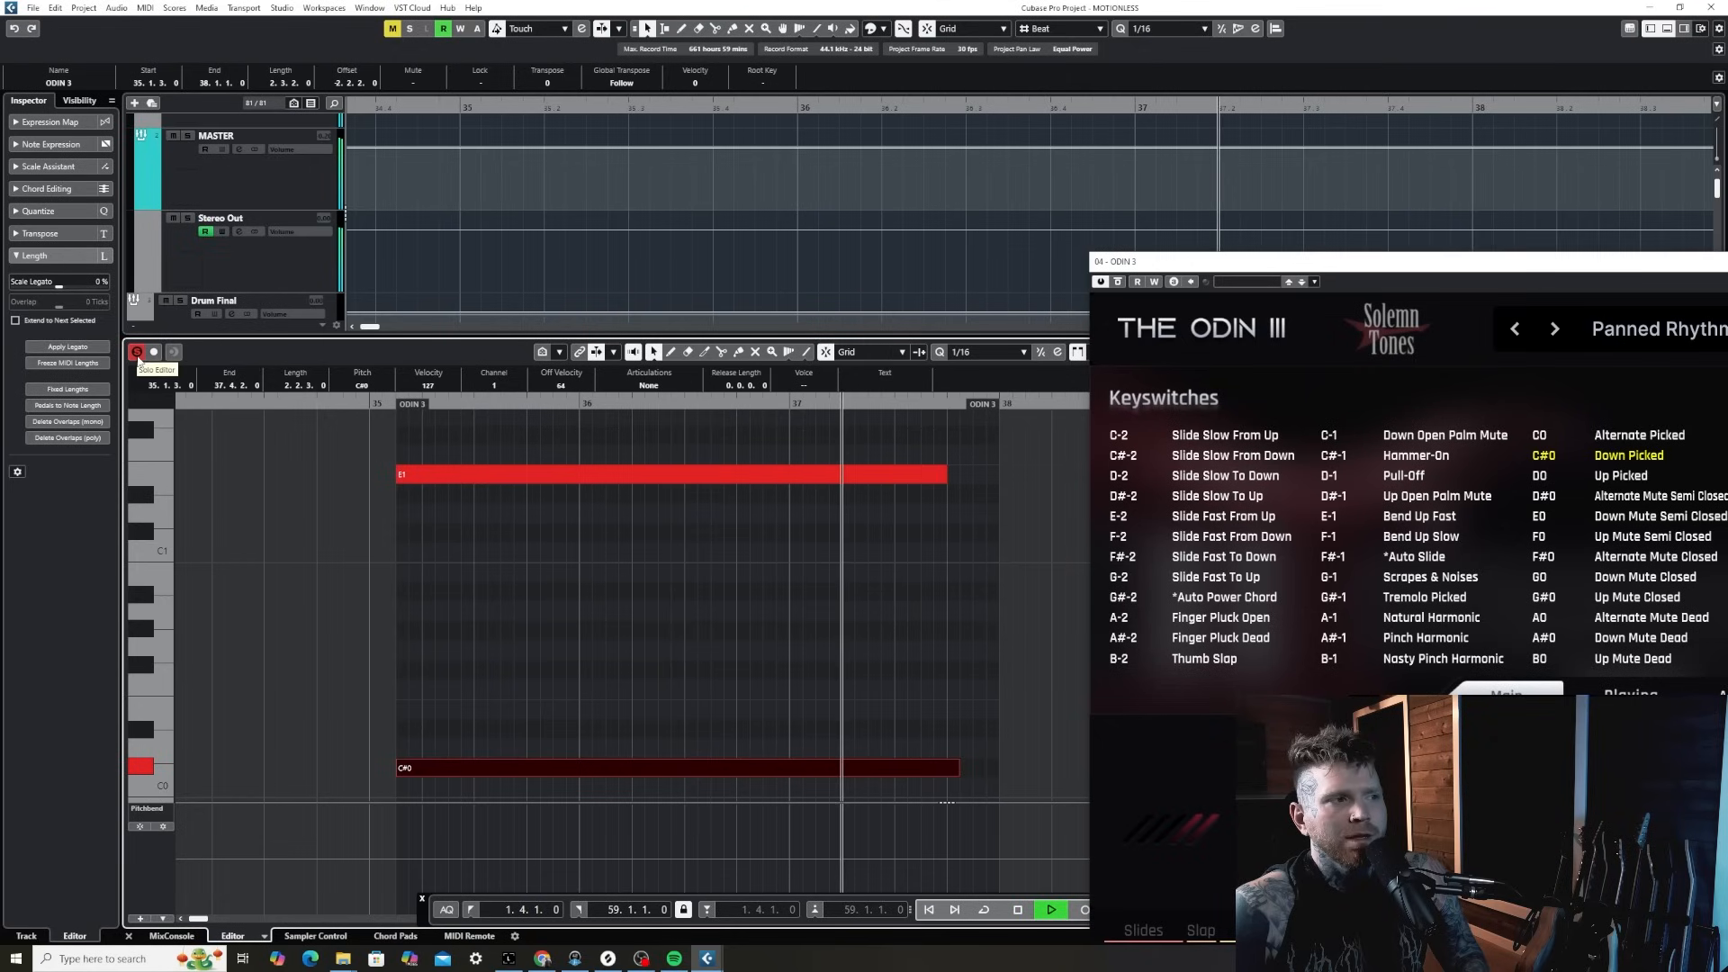
pyautogui.press('space')
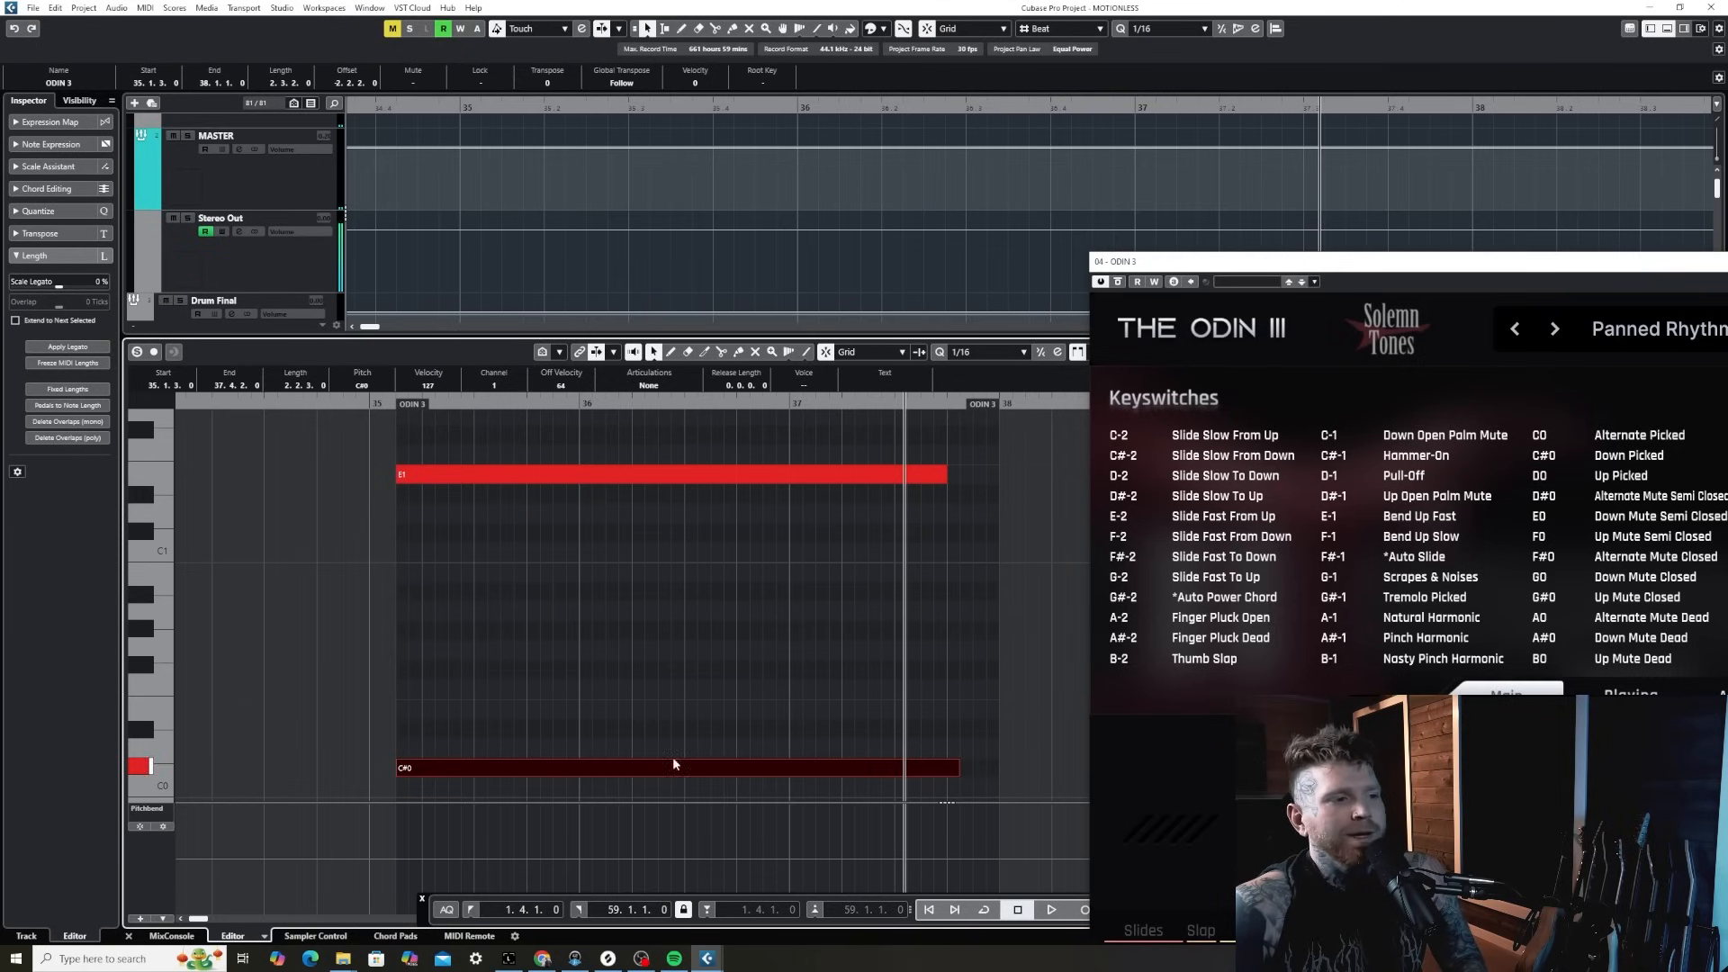
# - Examine the notes and keyswitches in the ODIN 3 part from bar 38 to 42 against the keyswitch list
pyautogui.scroll(-3, 986, 517)
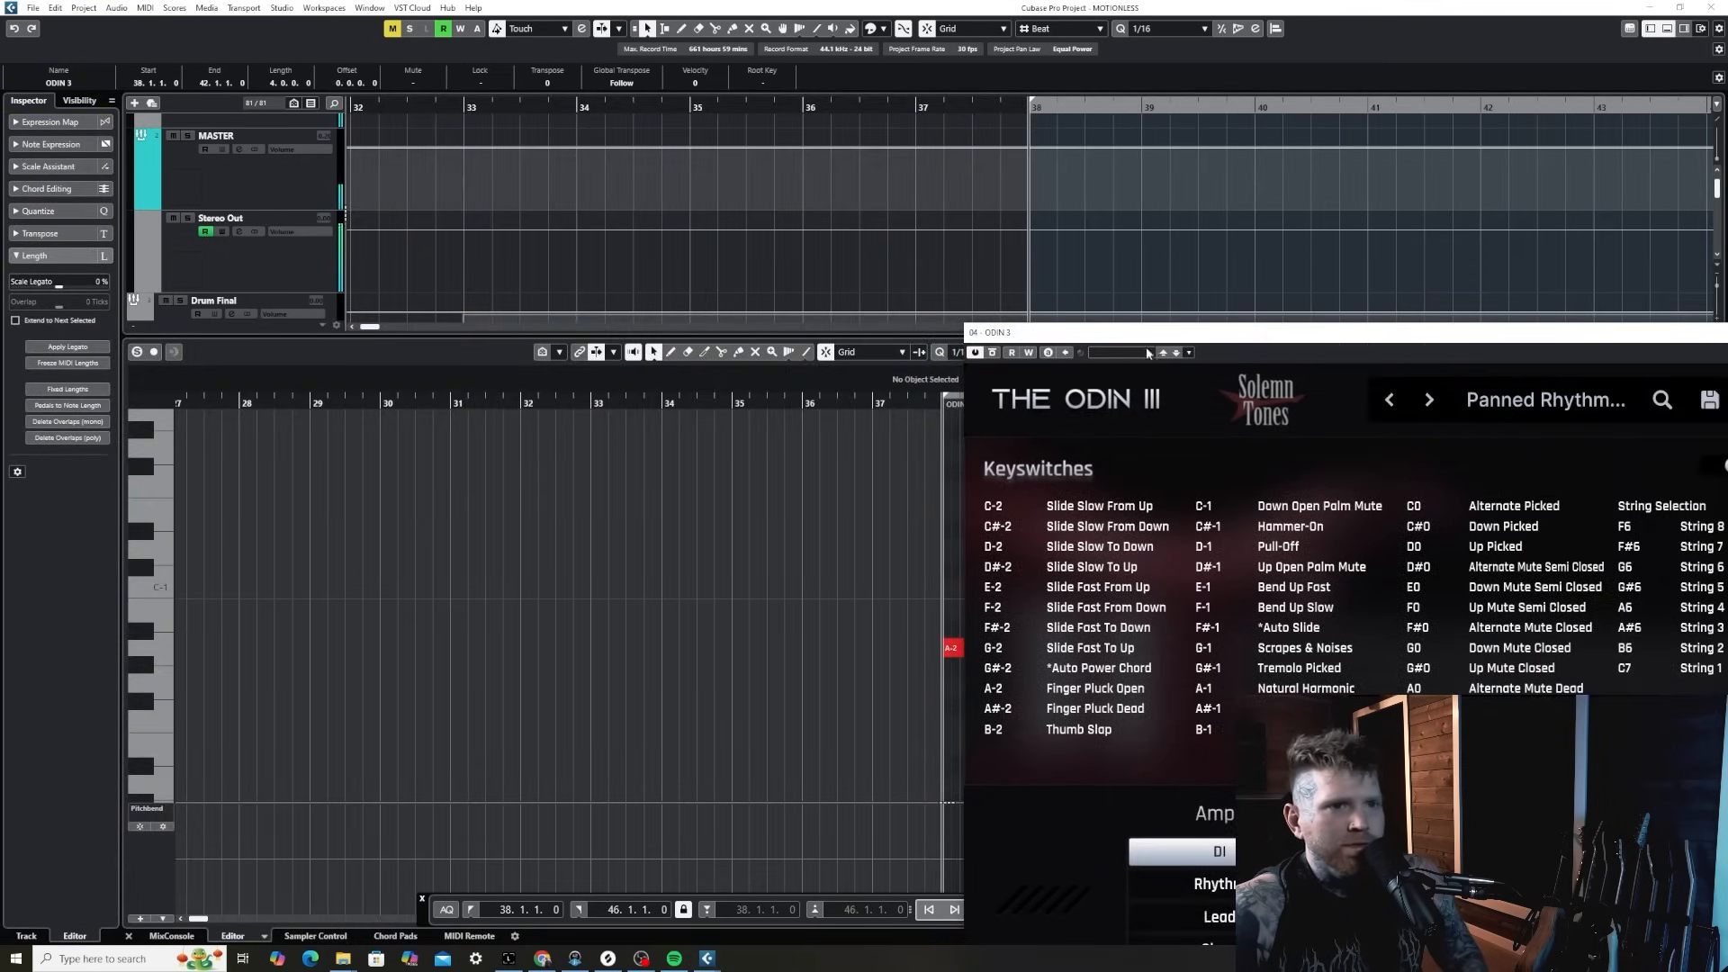
pyautogui.moveTo(1146, 352); pyautogui.dragTo(1485, 295)
pyautogui.scroll(3, 1121, 562)
pyautogui.scroll(1, 1199, 622)
pyautogui.press('h')
pyautogui.press('h')
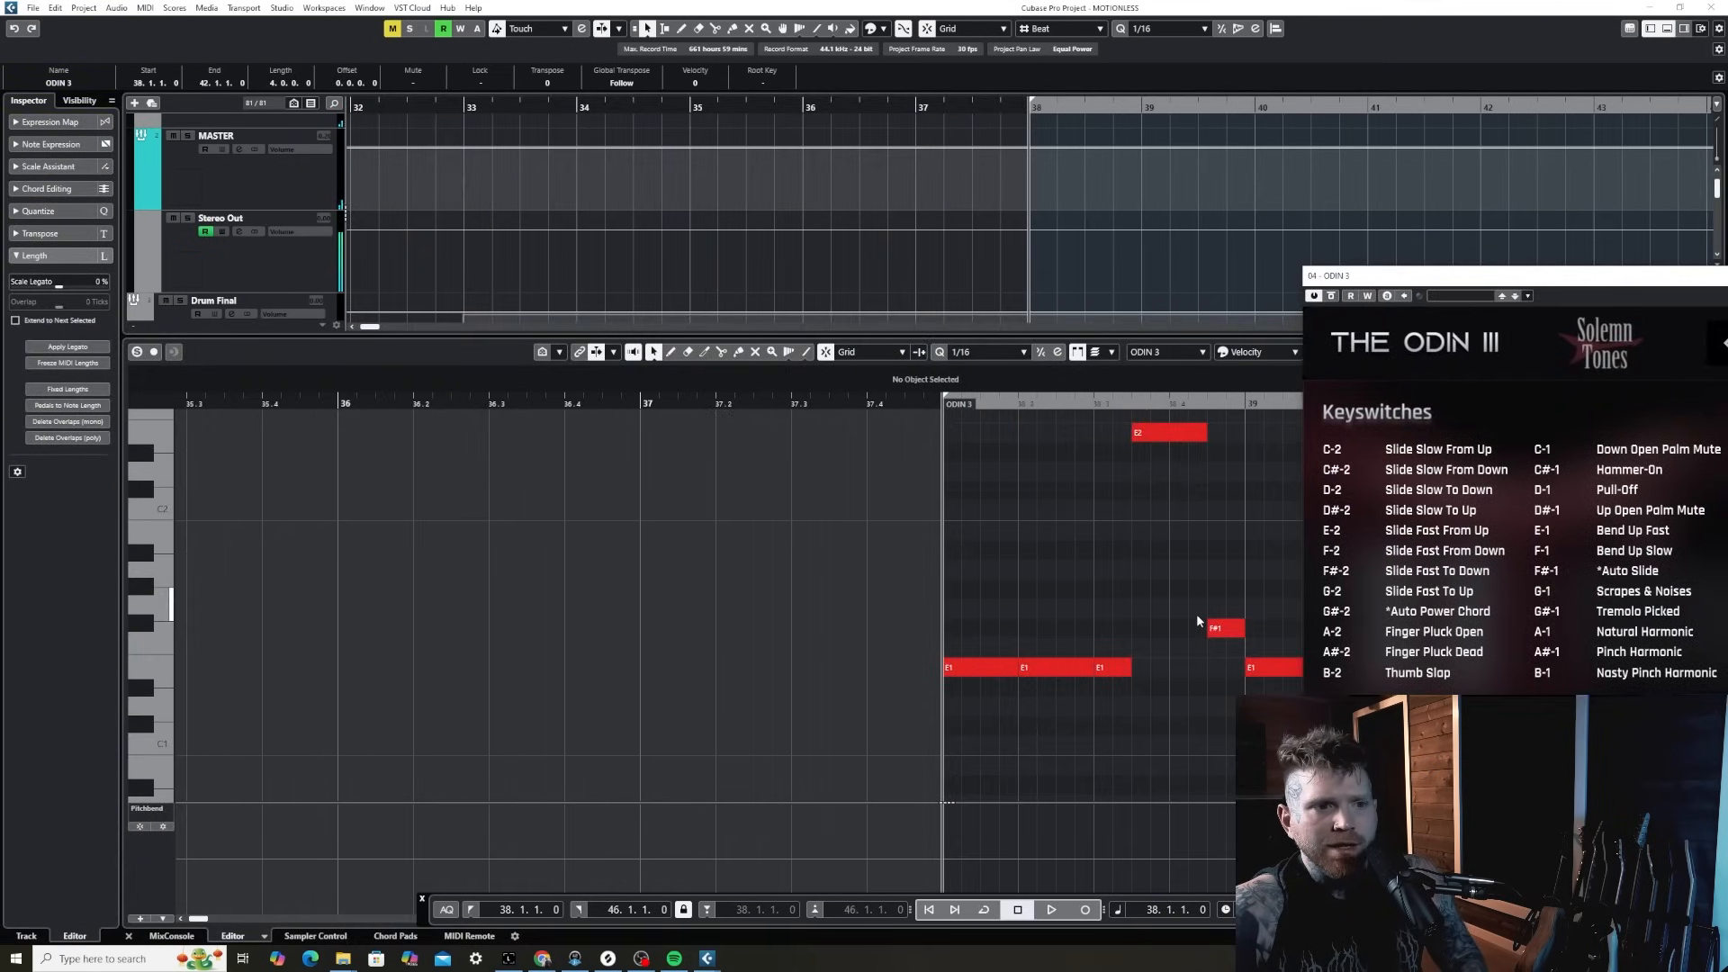
pyautogui.scroll(-7, 1177, 623)
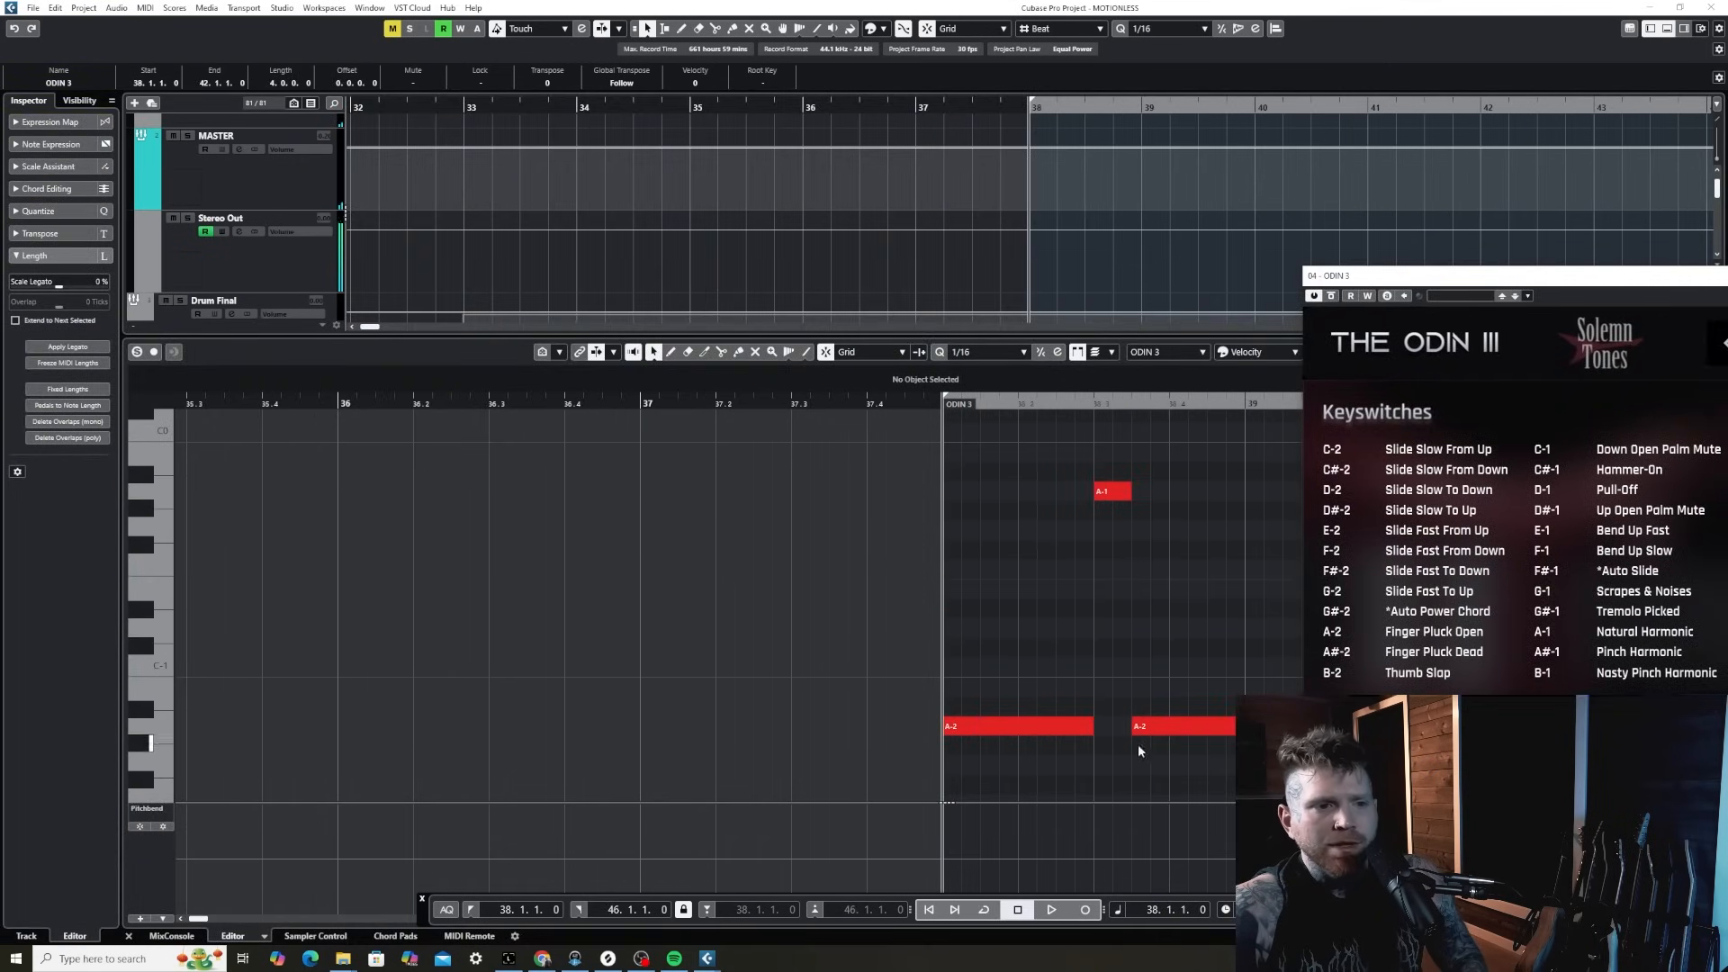
pyautogui.press('g')
pyautogui.press('g')
pyautogui.press('g')
pyautogui.press('h')
pyautogui.press('h')
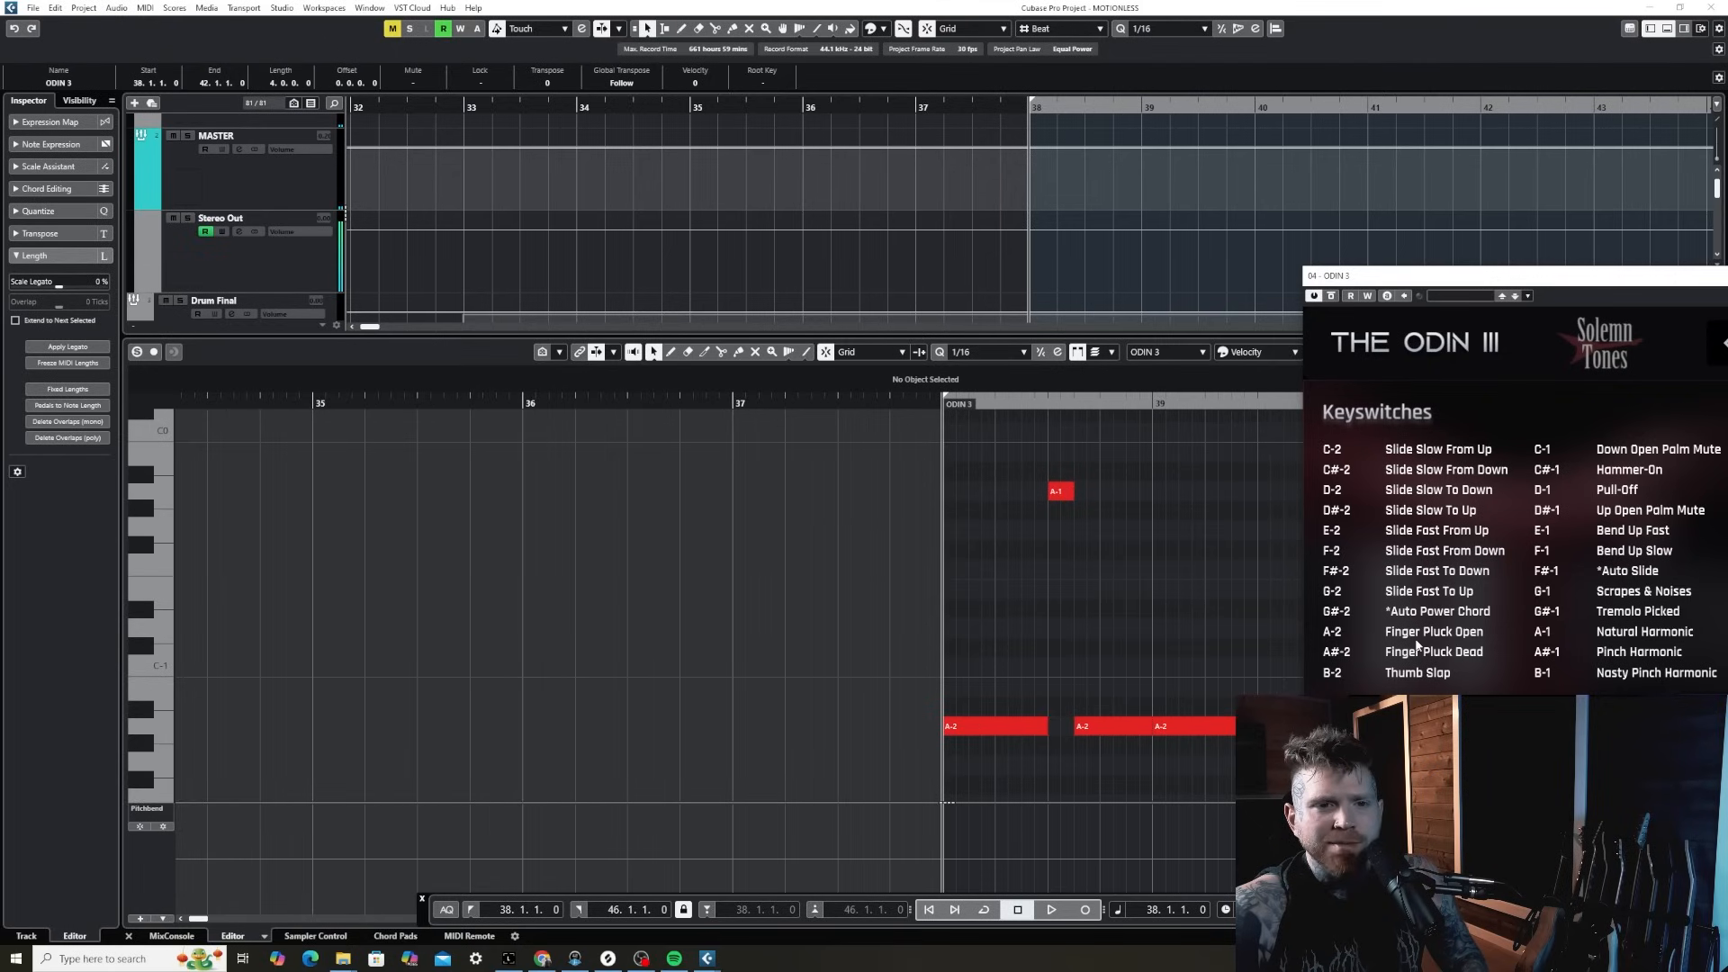
pyautogui.press('g')
pyautogui.press('g')
pyautogui.press('g')
pyautogui.press('g')
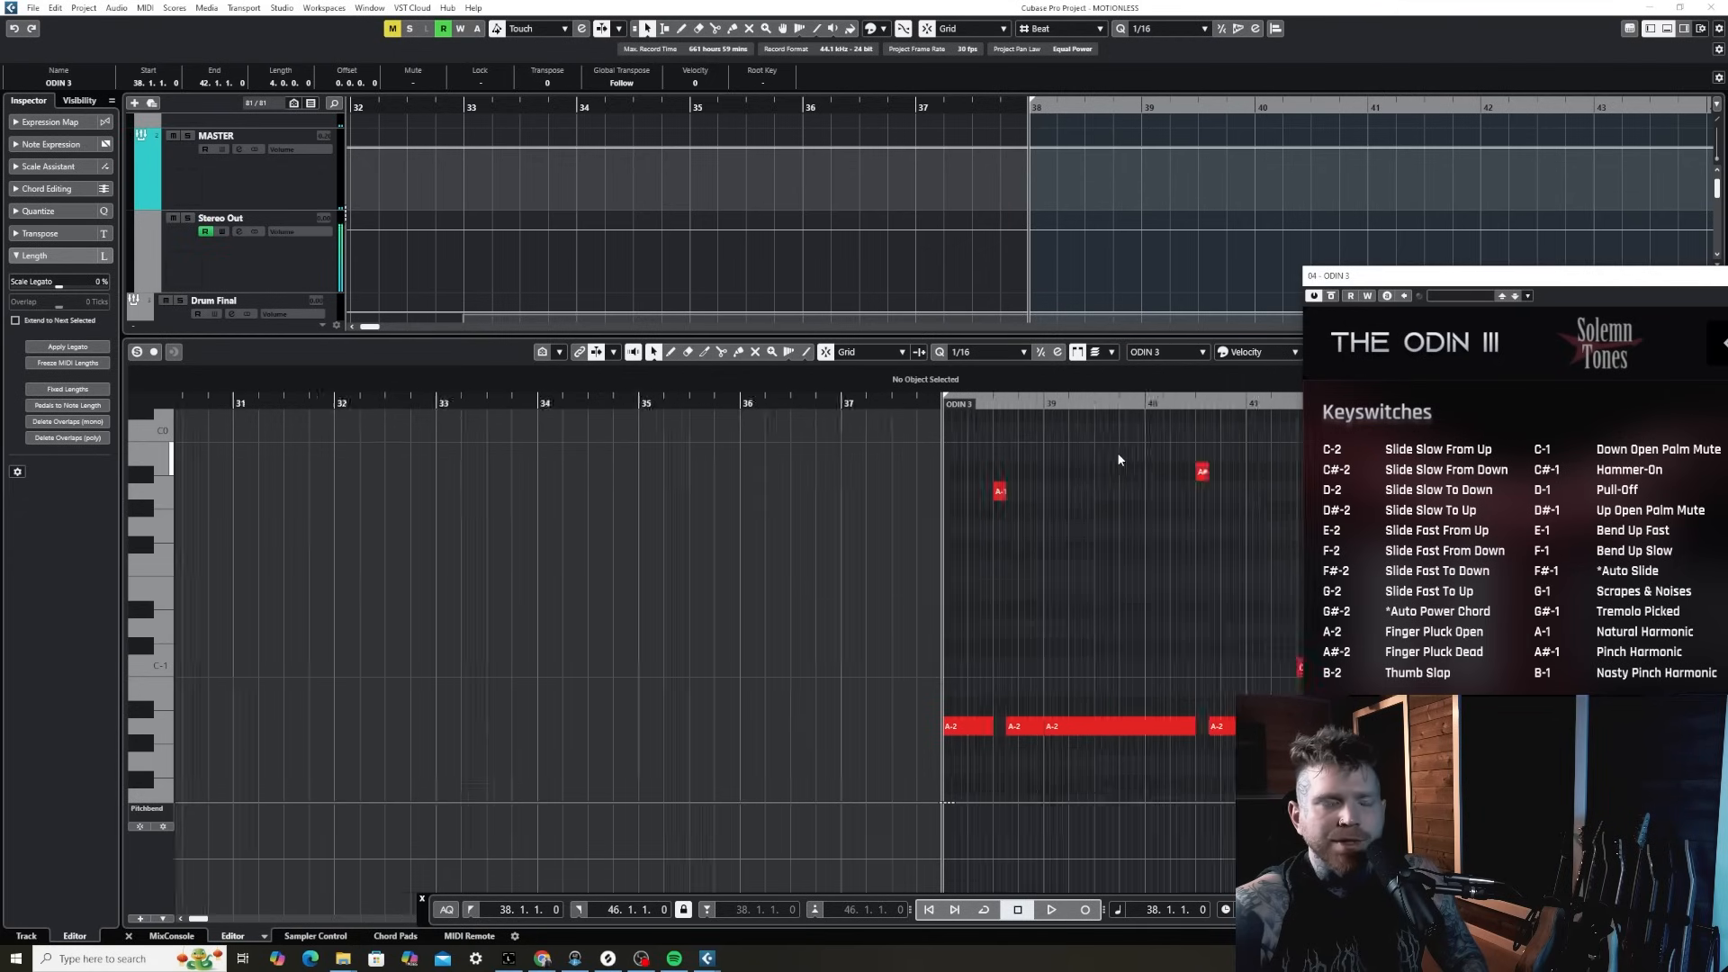
# - Turn on cycle playback for bars 38 to 46, play the section and stop
pyautogui.click(987, 909)
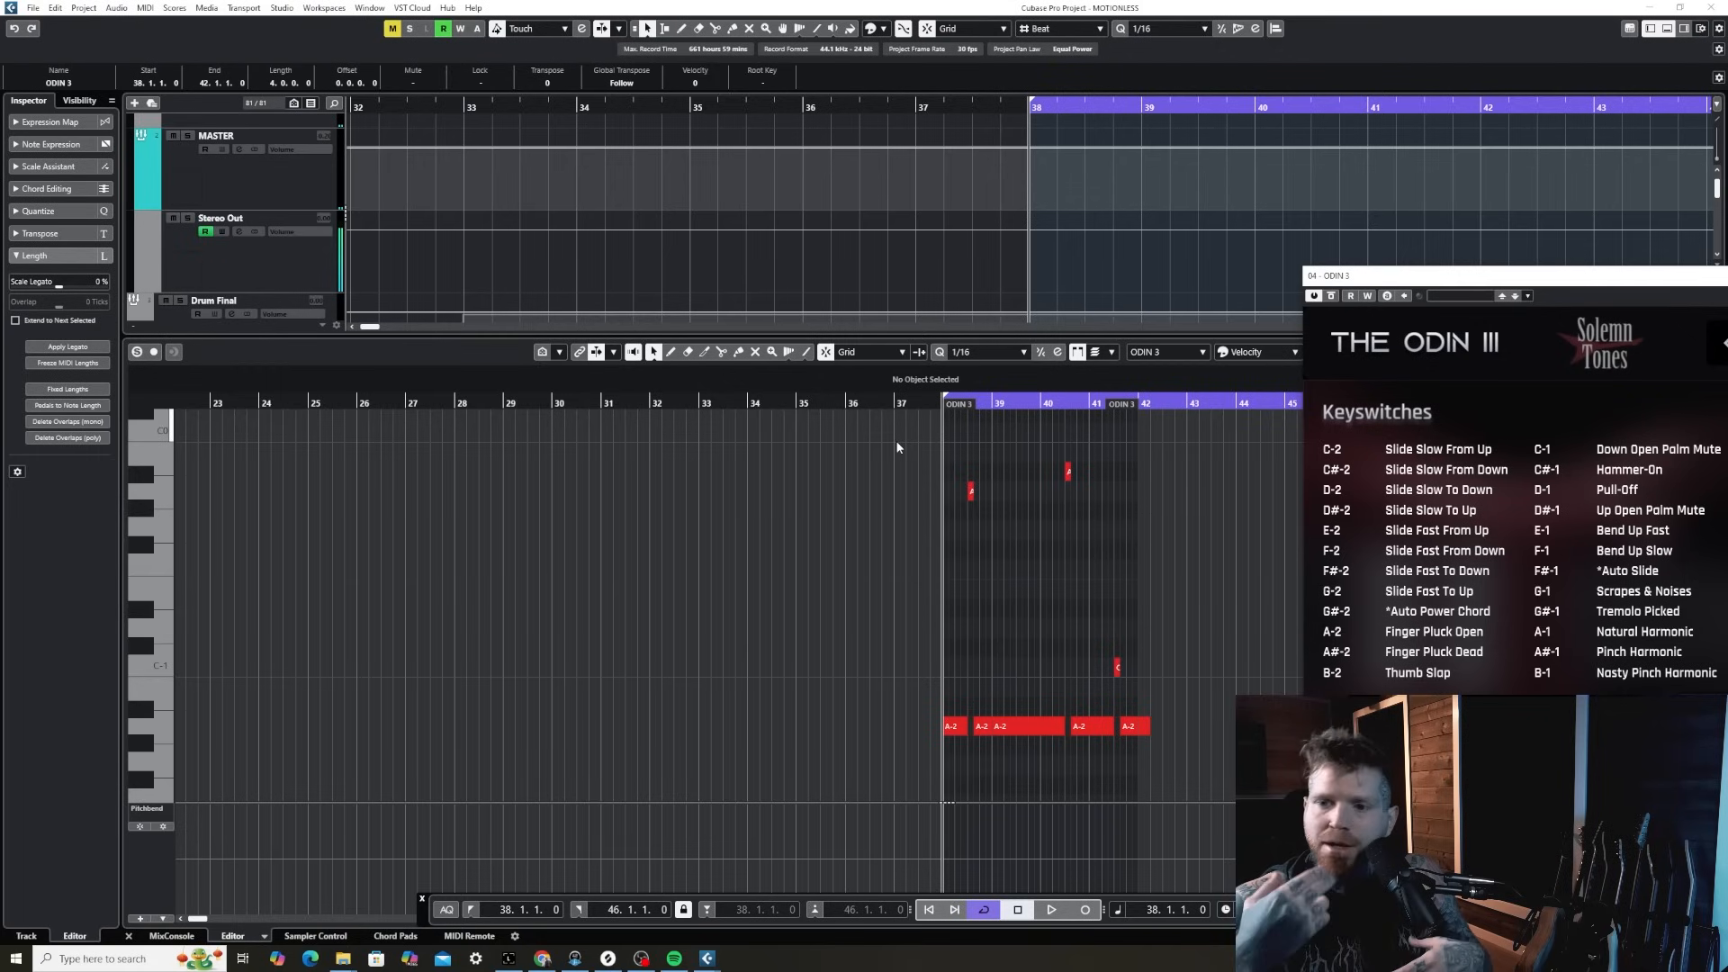
pyautogui.press('space')
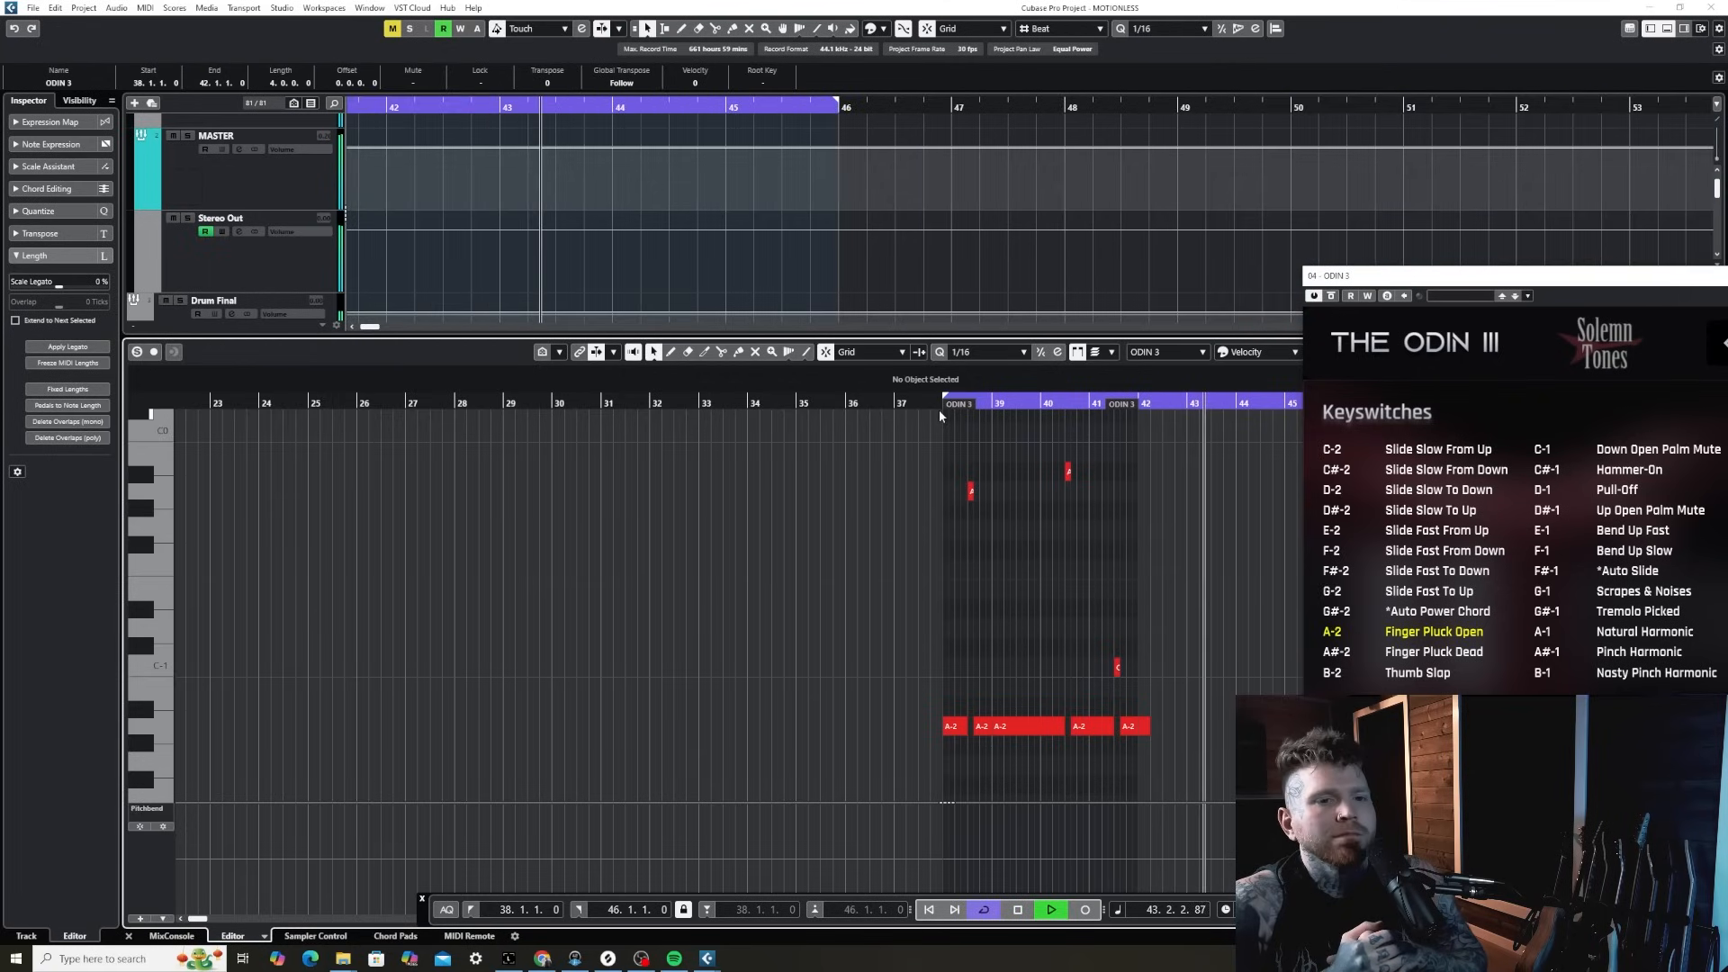
pyautogui.scroll(-1, 937, 414)
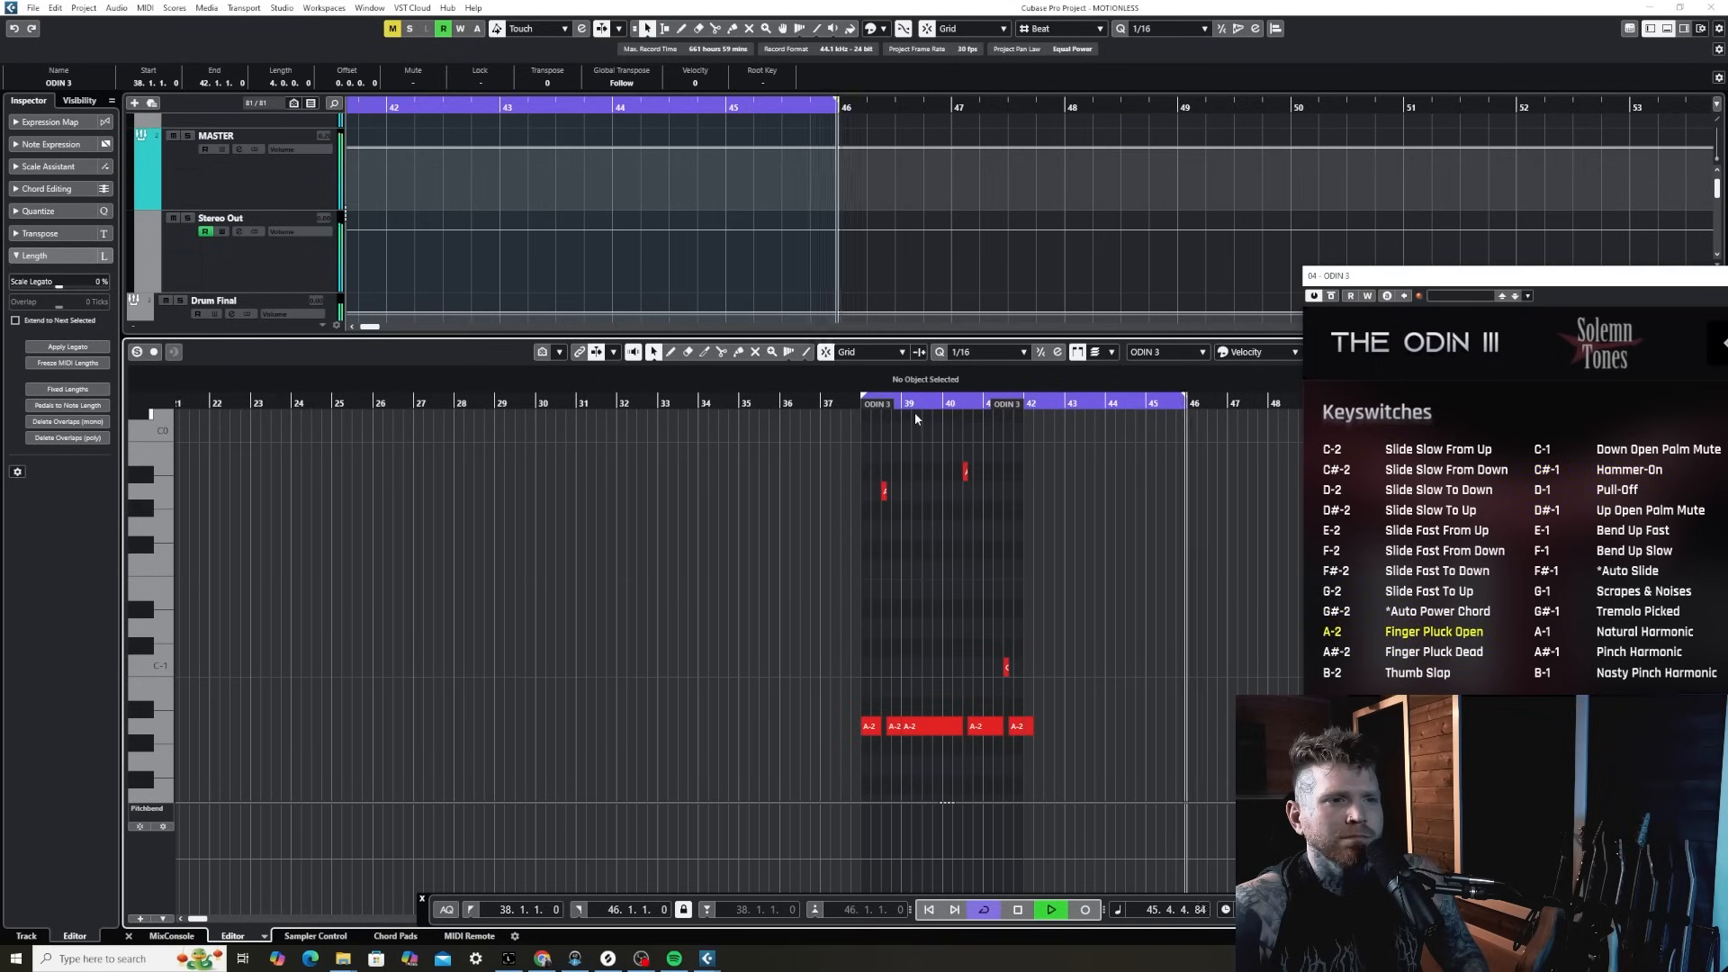
pyautogui.press('space')
# - Move all the A-2 keyswitch notes in the ODIN 3 part from bar 38 up to C#0, the Down Picked articulation
pyautogui.click(941, 406)
pyautogui.press('h')
pyautogui.press('h')
pyautogui.press('h')
pyautogui.press('h')
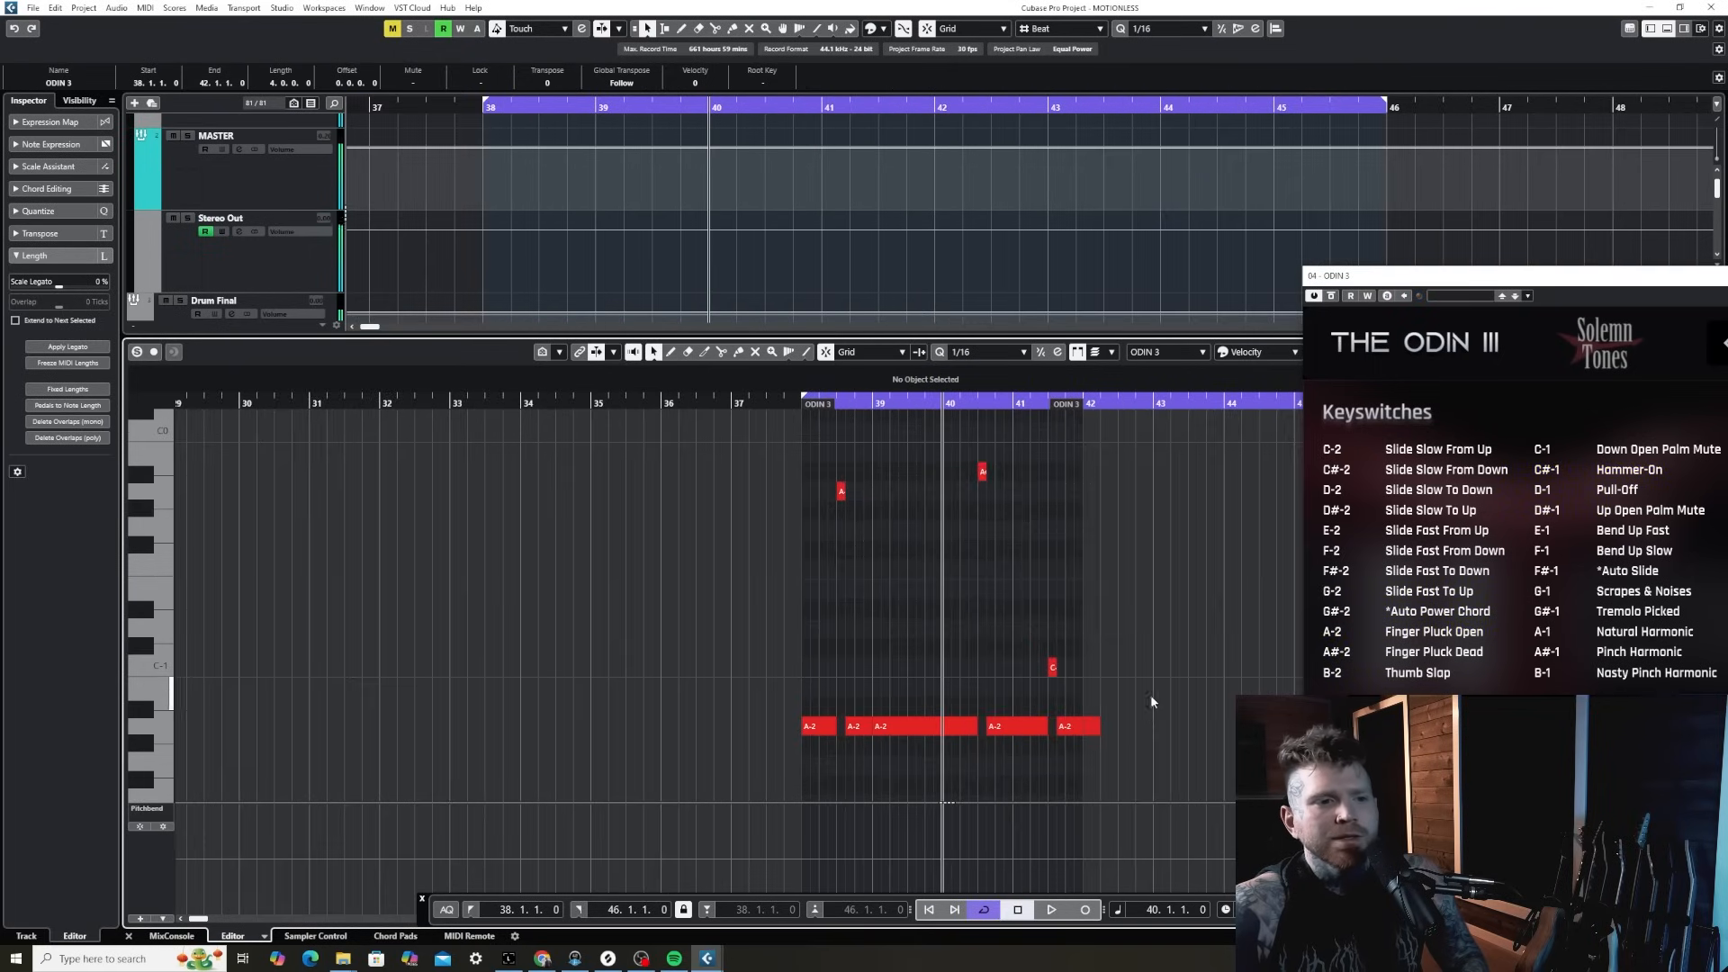
pyautogui.moveTo(1200, 755); pyautogui.dragTo(656, 717)
pyautogui.press('h')
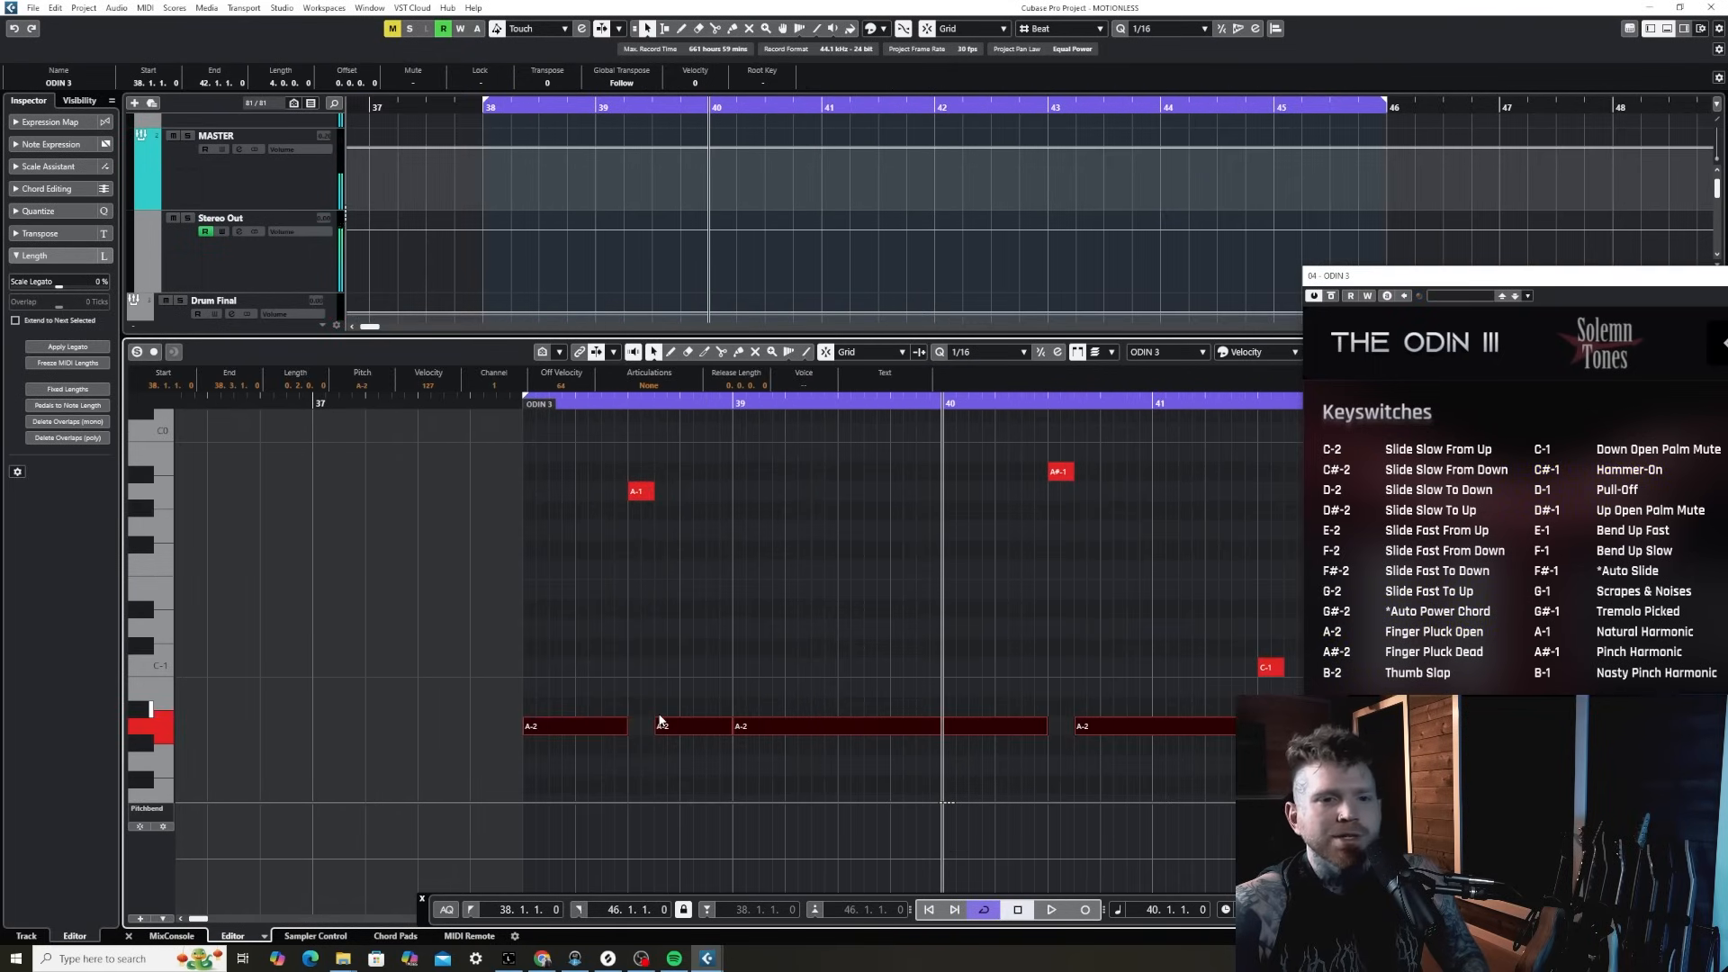
pyautogui.moveTo(1338, 290); pyautogui.dragTo(999, 192)
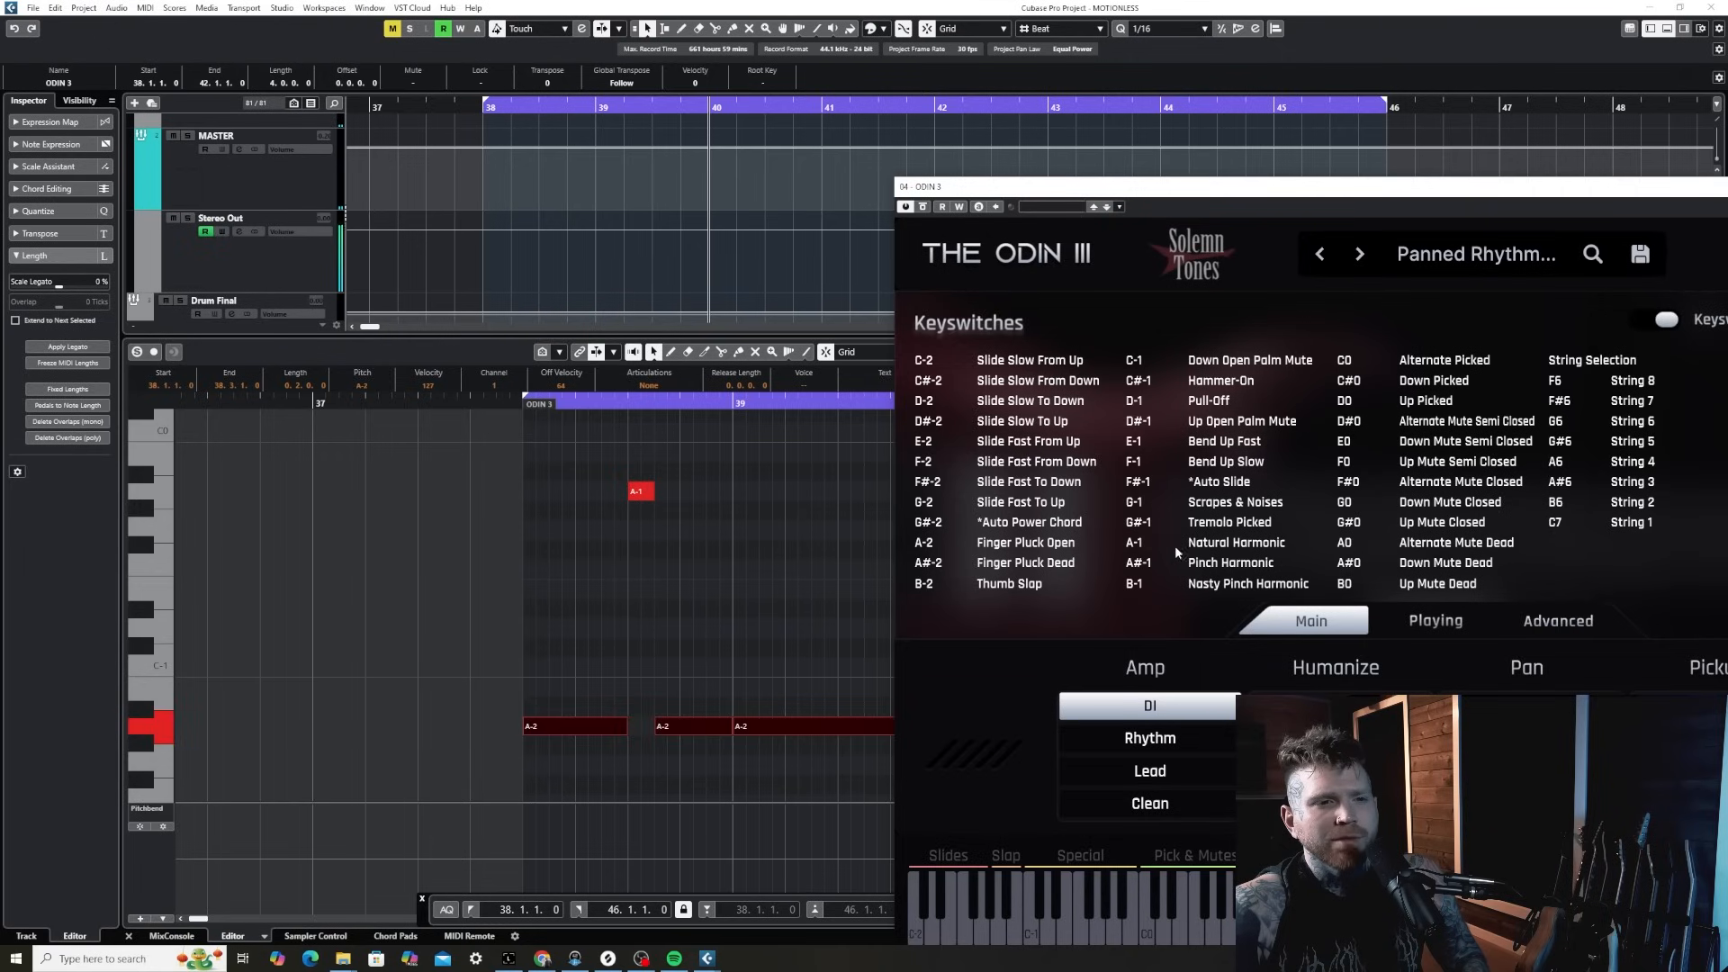
pyautogui.moveTo(556, 730); pyautogui.dragTo(560, 438)
pyautogui.scroll(2, 578, 510)
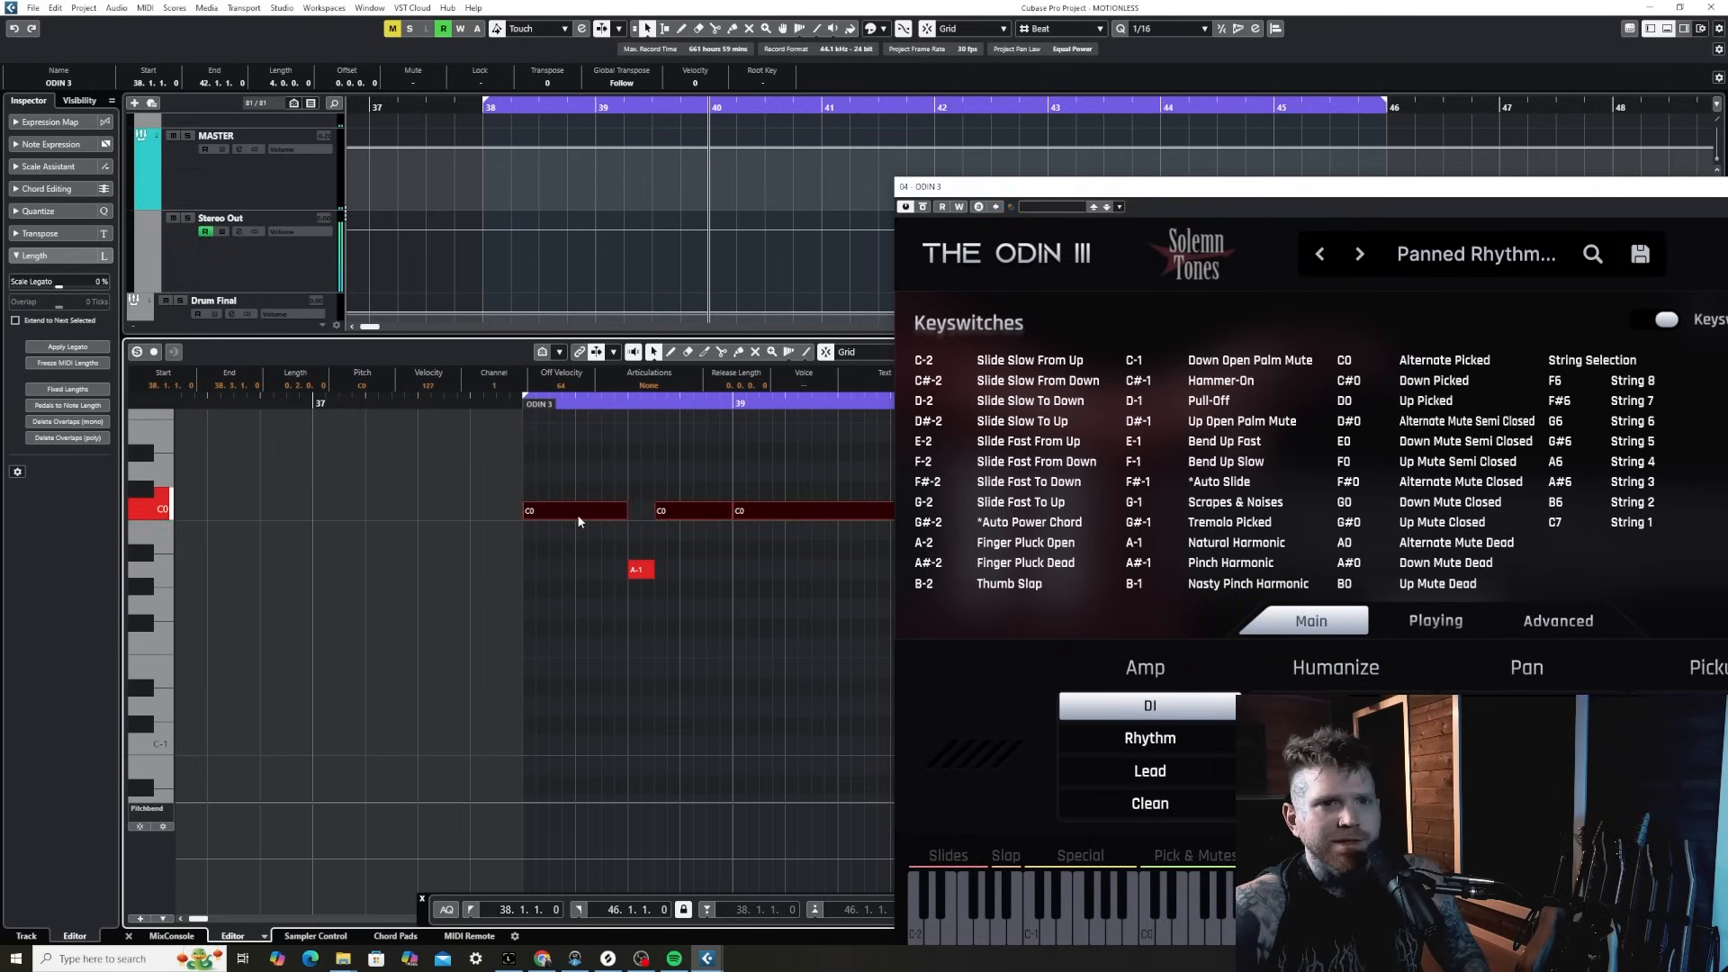
pyautogui.moveTo(576, 514); pyautogui.dragTo(576, 495)
# - Play the bar 38 part with every keyswitch on C#0 to hear the down-picked sound, and stop playback
pyautogui.press('space')
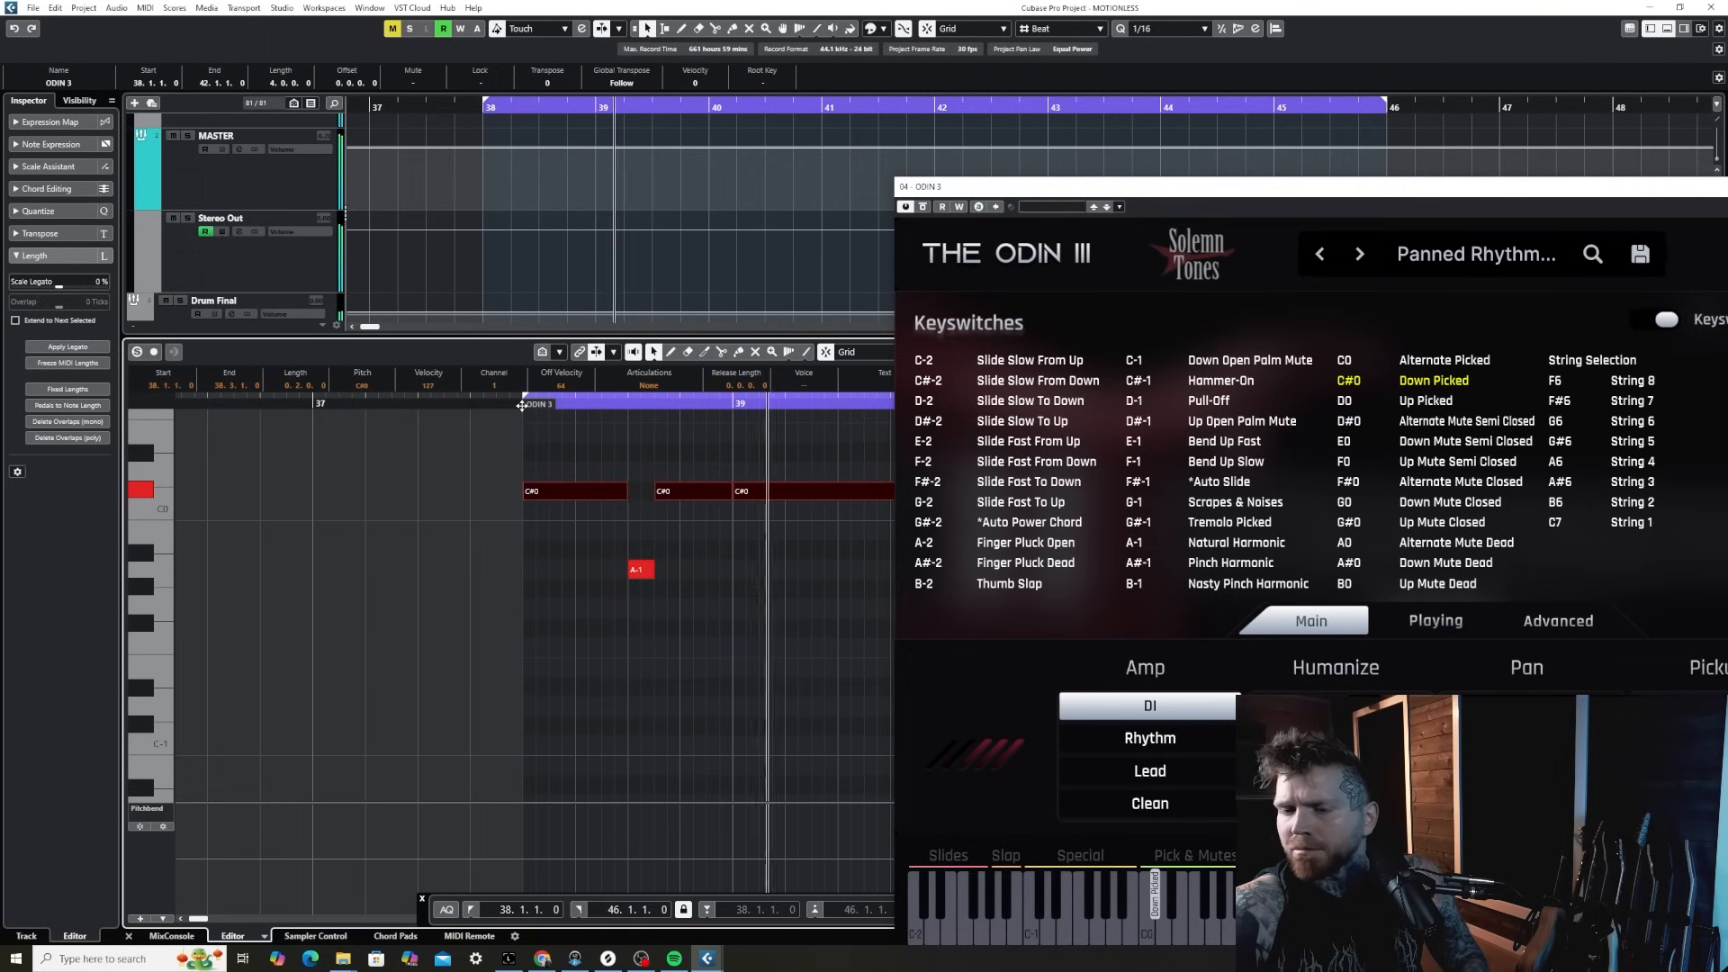
pyautogui.press('g')
pyautogui.press('g')
pyautogui.press('g')
pyautogui.press('h')
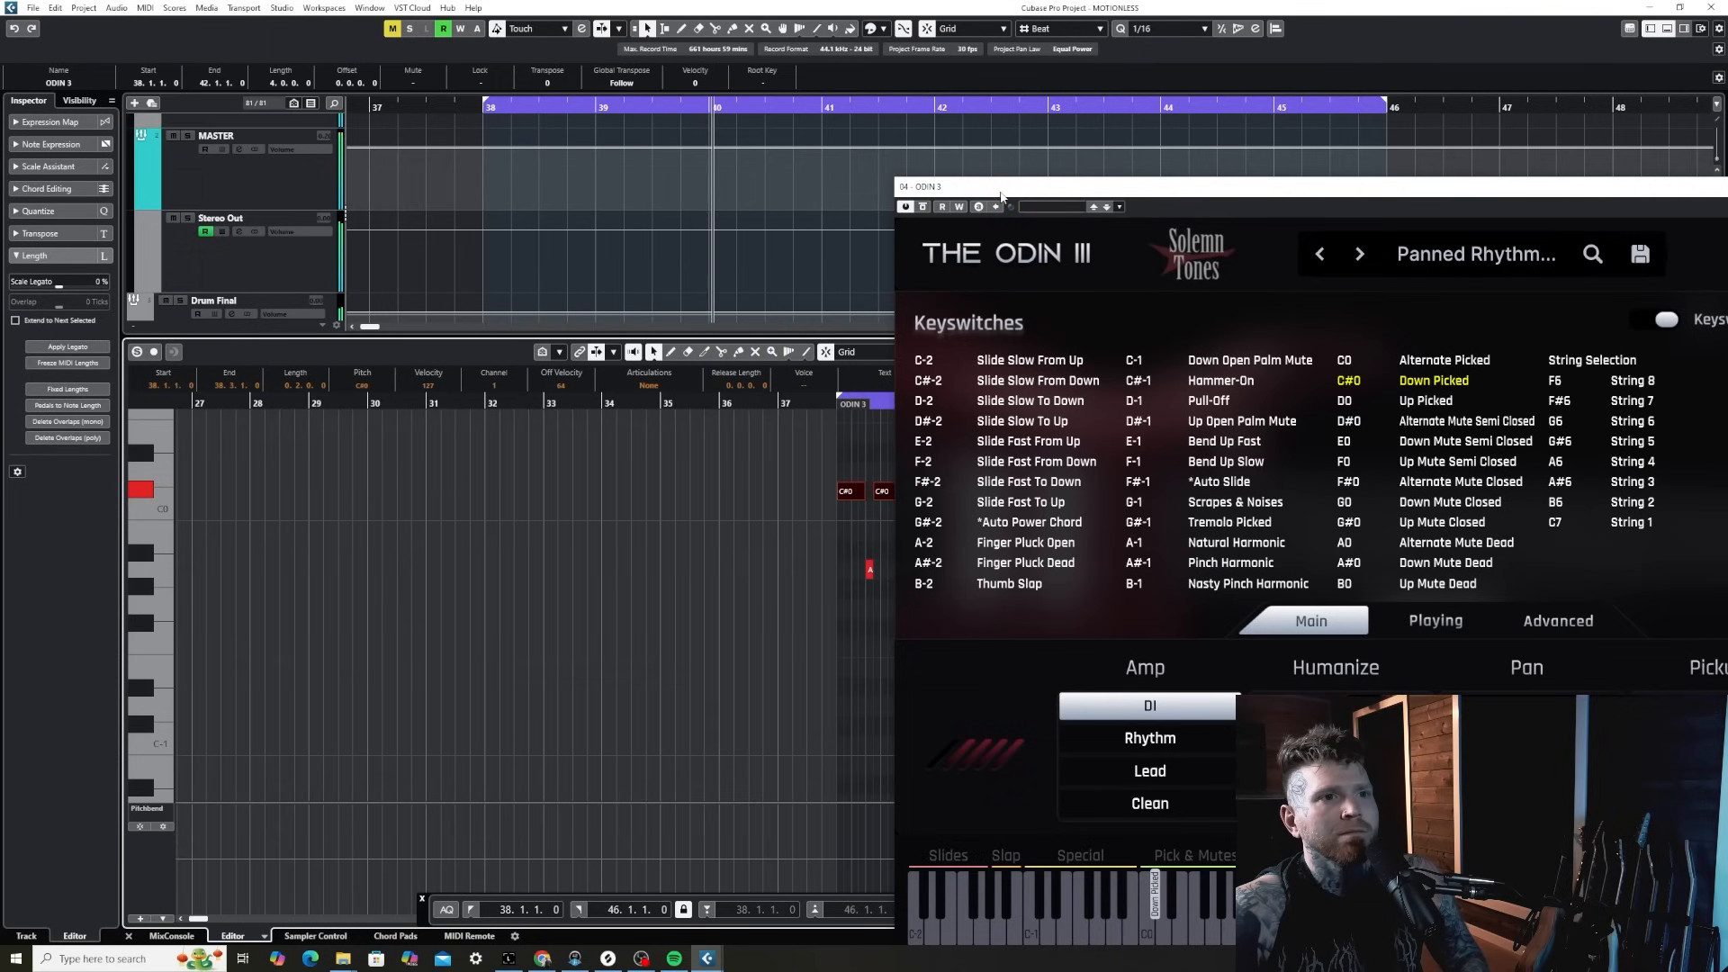
pyautogui.moveTo(996, 187); pyautogui.dragTo(1228, 194)
pyautogui.press('h')
pyautogui.press('h')
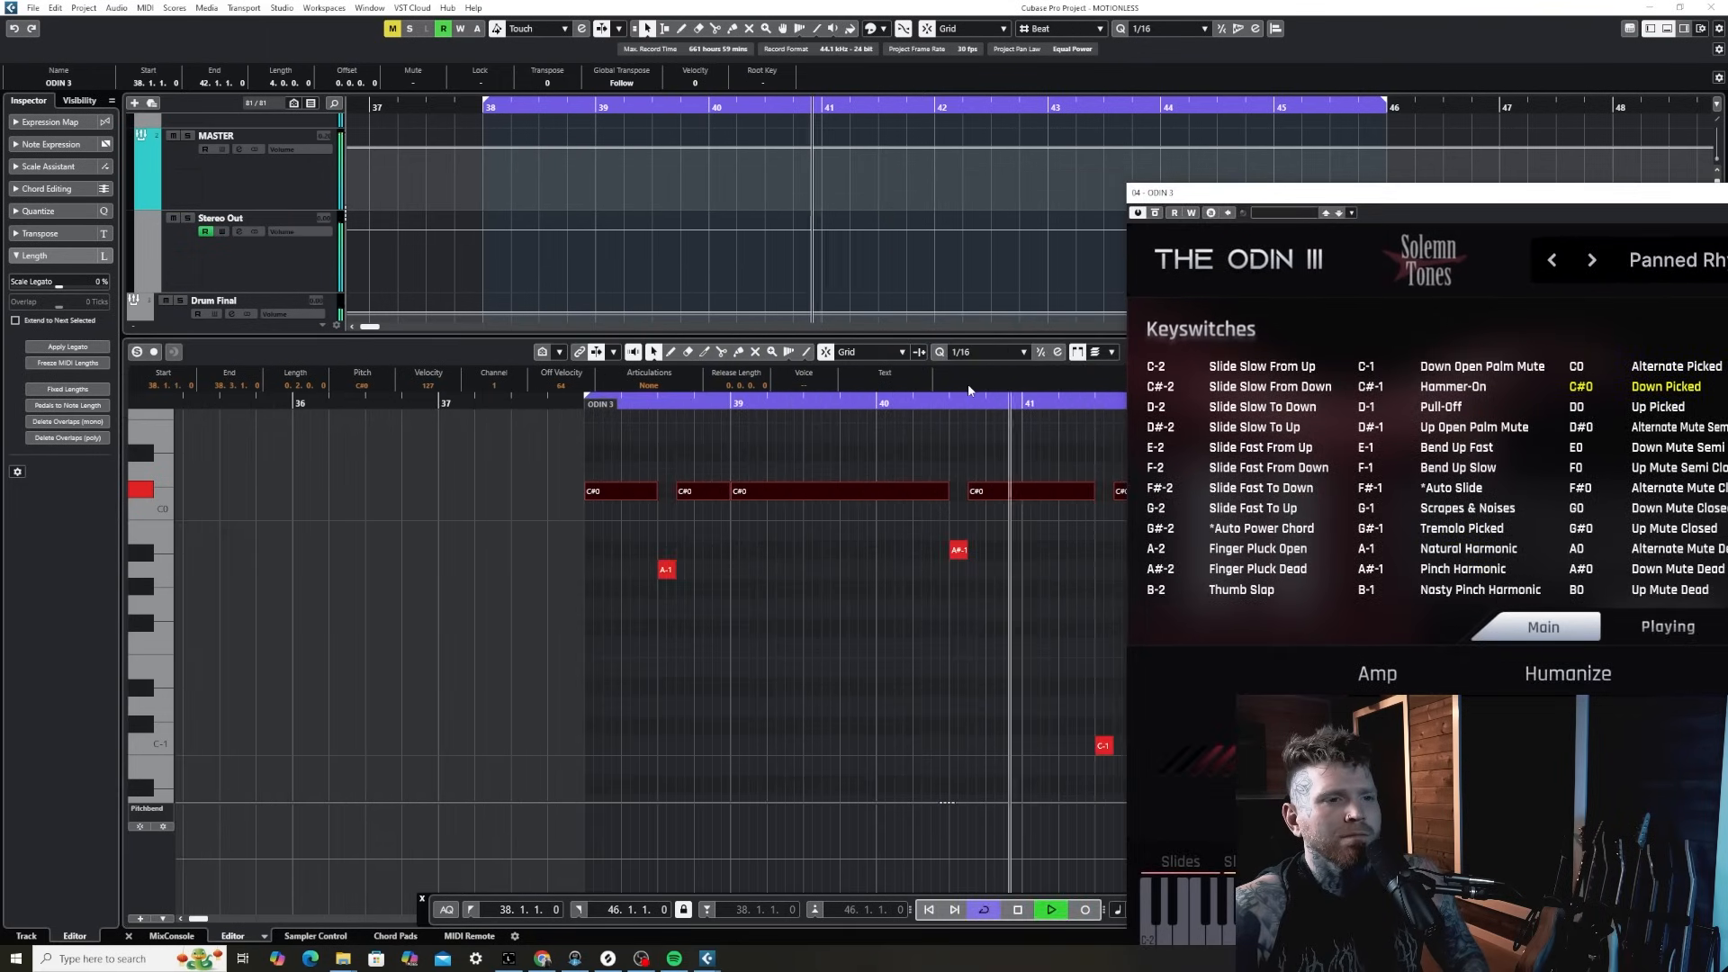
pyautogui.press('g')
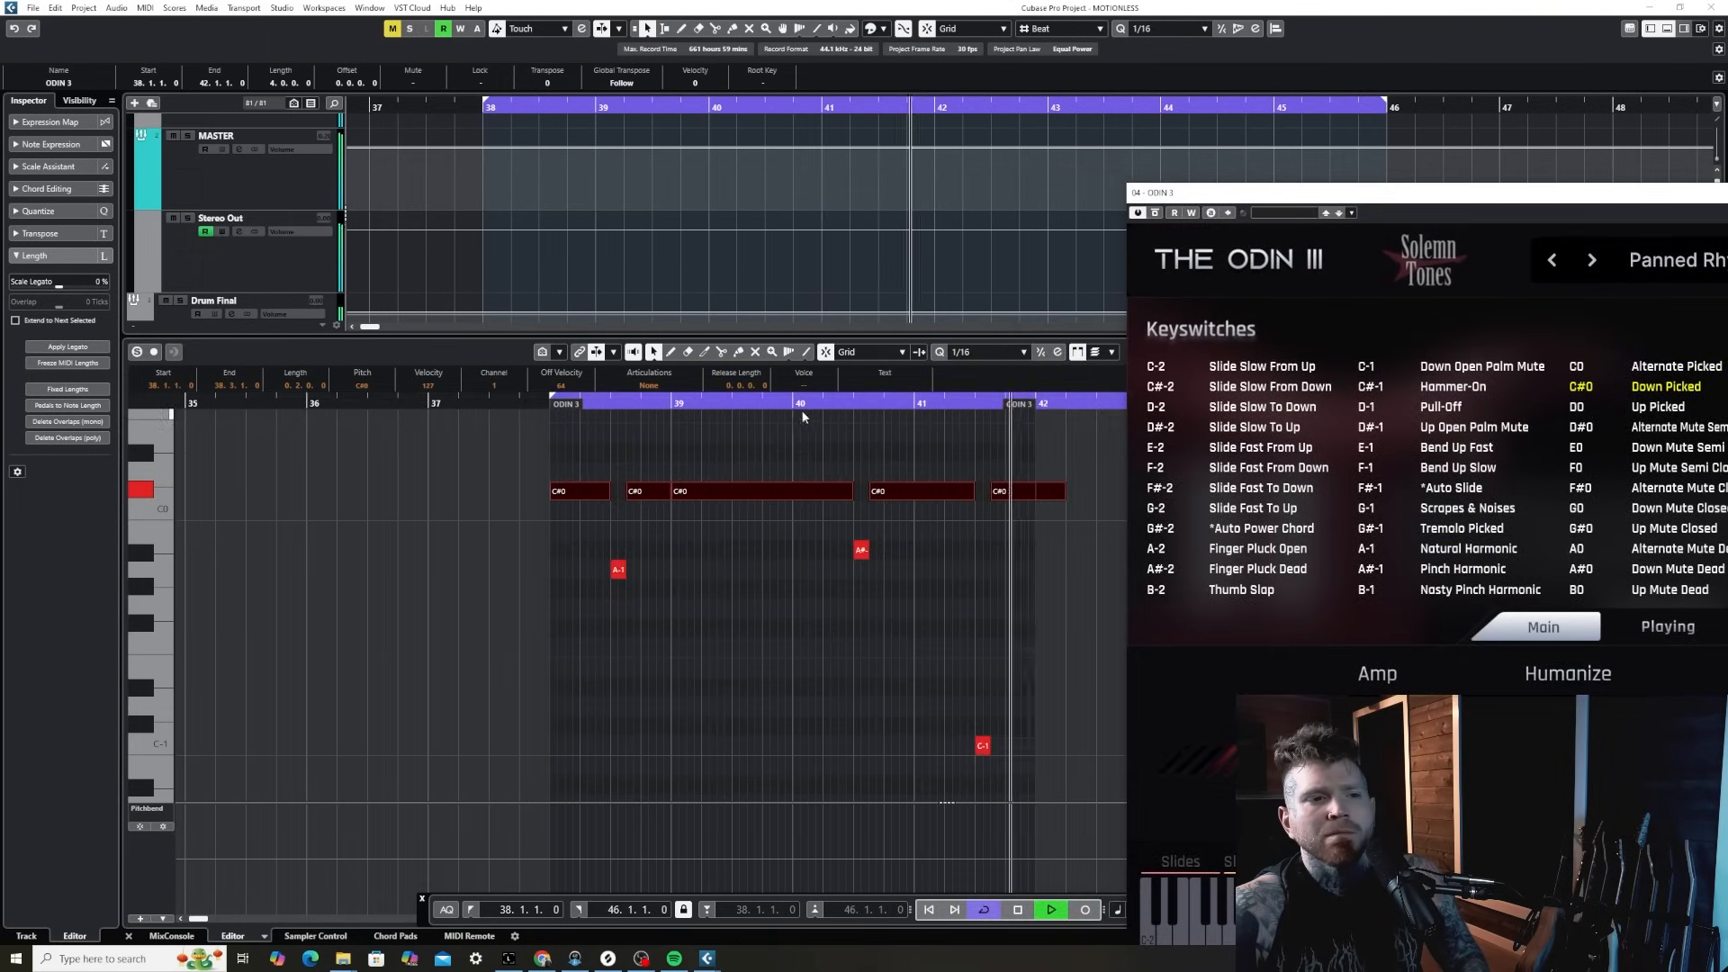
pyautogui.press('space')
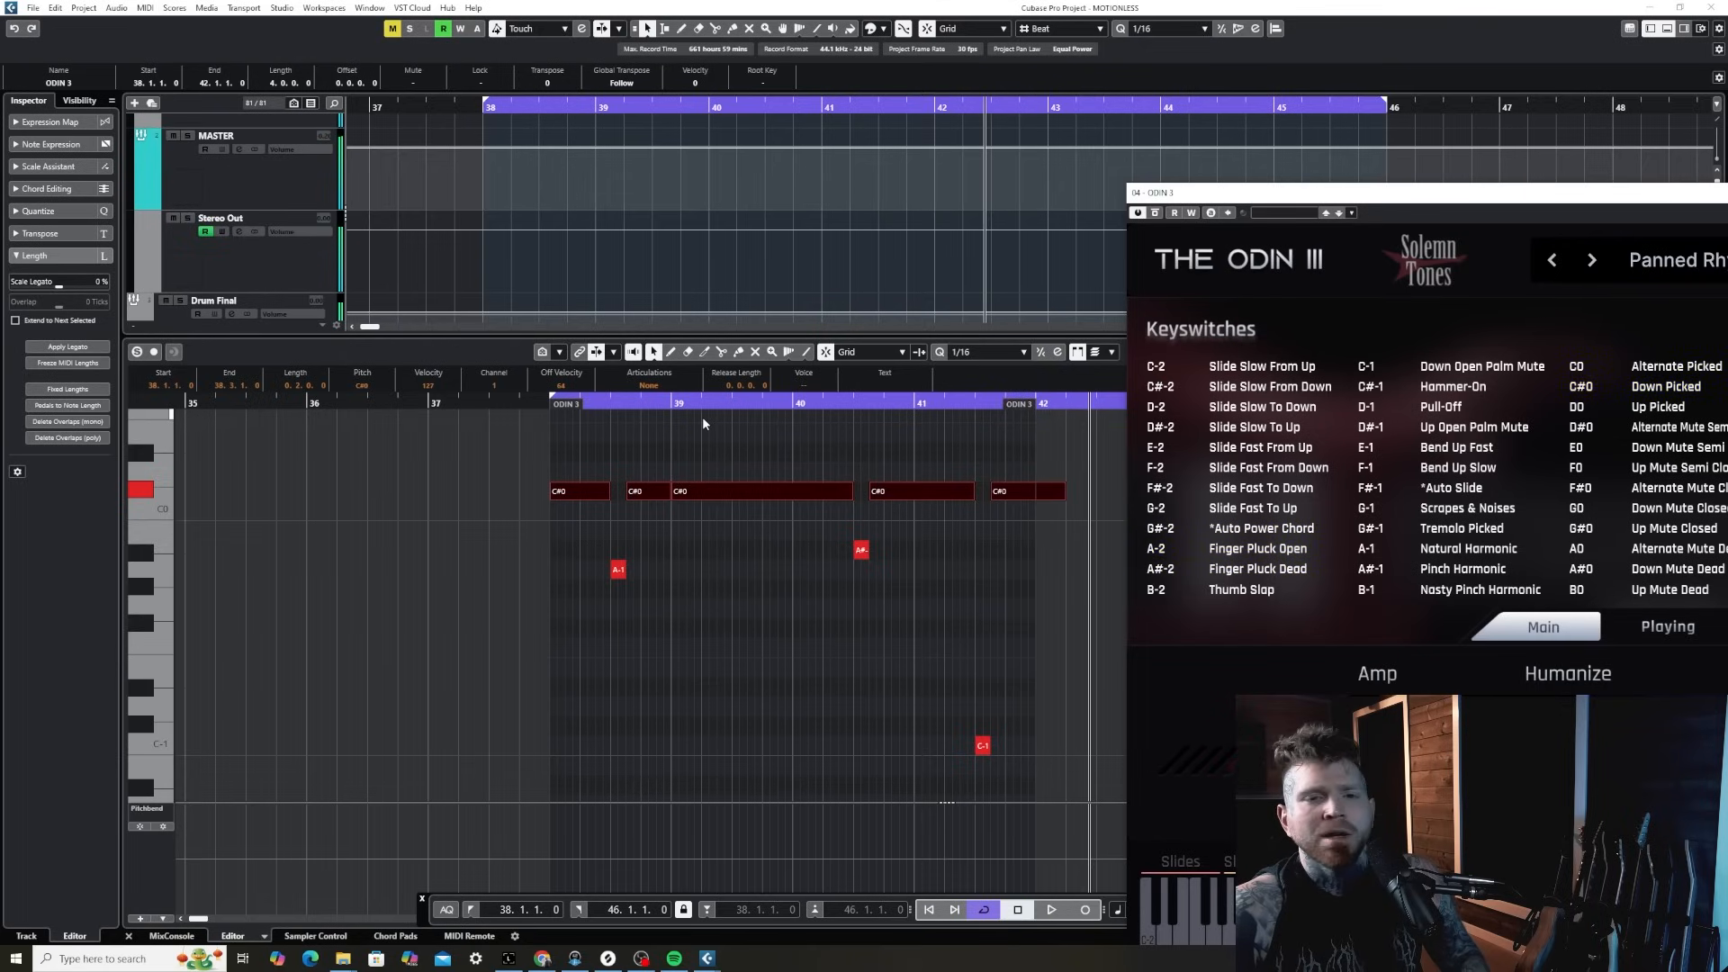
# - Transpose the selected C#0 keyswitch notes back down to A-2, Finger Pluck Open
pyautogui.press('Down')
pyautogui.hotkey('shift', 'Down')
pyautogui.press('Down')
pyautogui.press('Down')
pyautogui.press('Down')
pyautogui.scroll(-1, 646, 509)
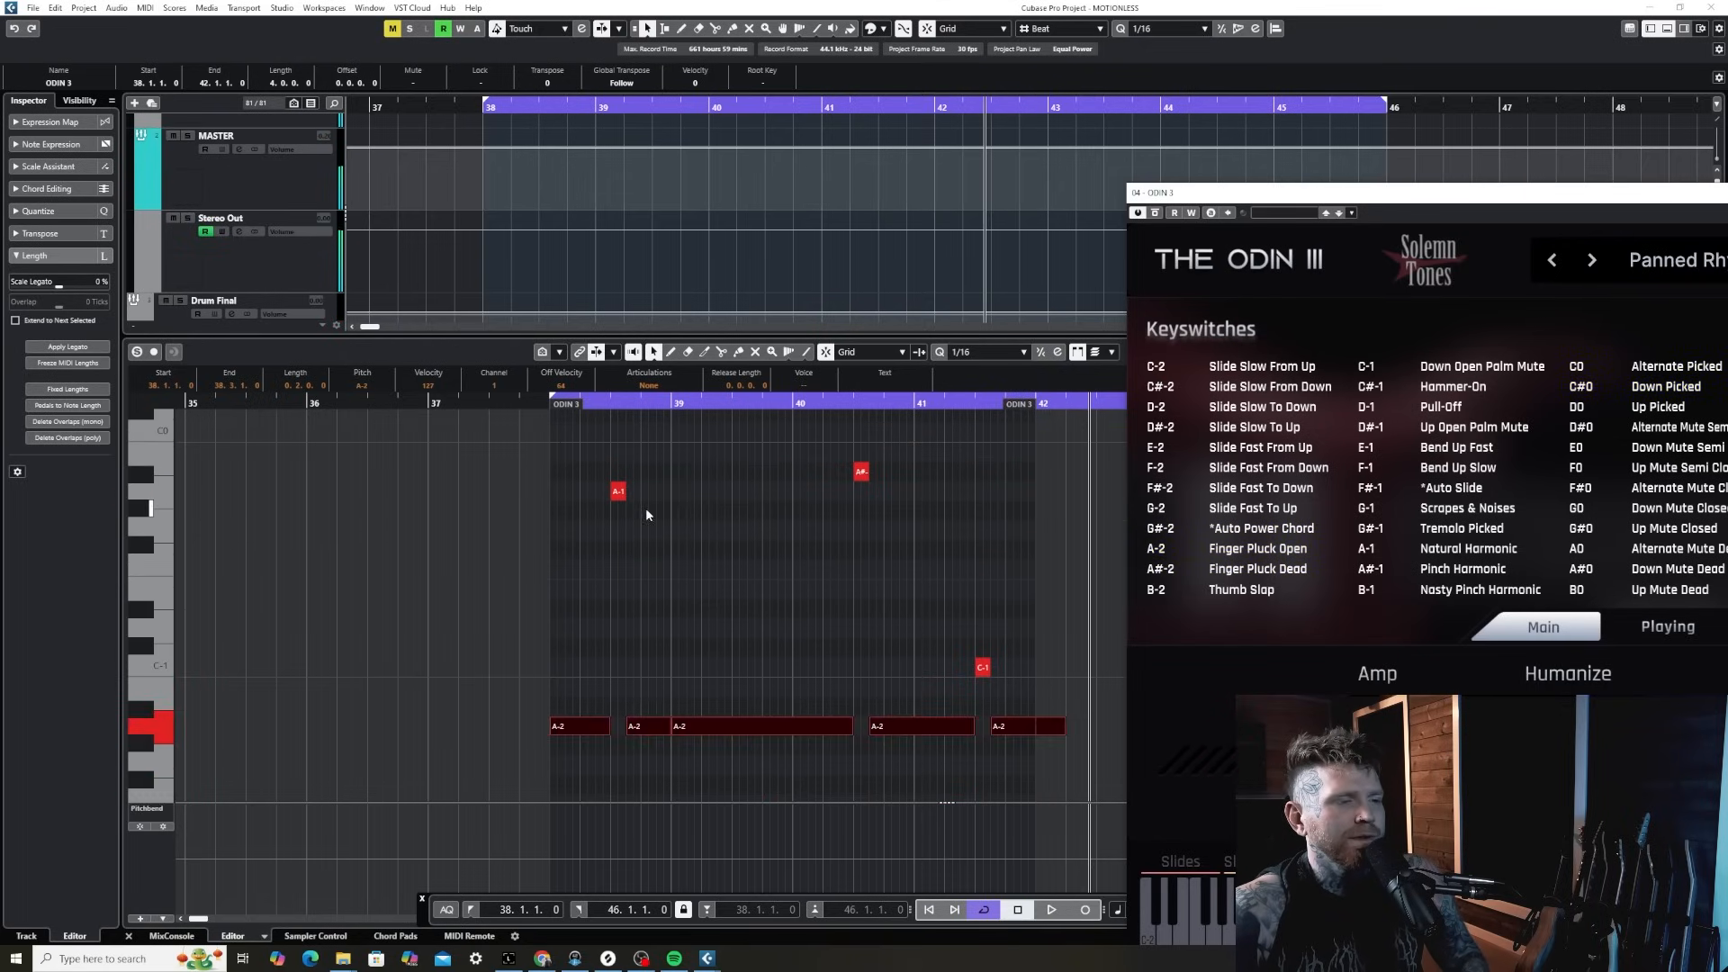
# - Play the ODIN 3 part from bar 38 with the A-2 finger-pluck keyswitches to compare the sound
pyautogui.click(542, 405)
pyautogui.press('space')
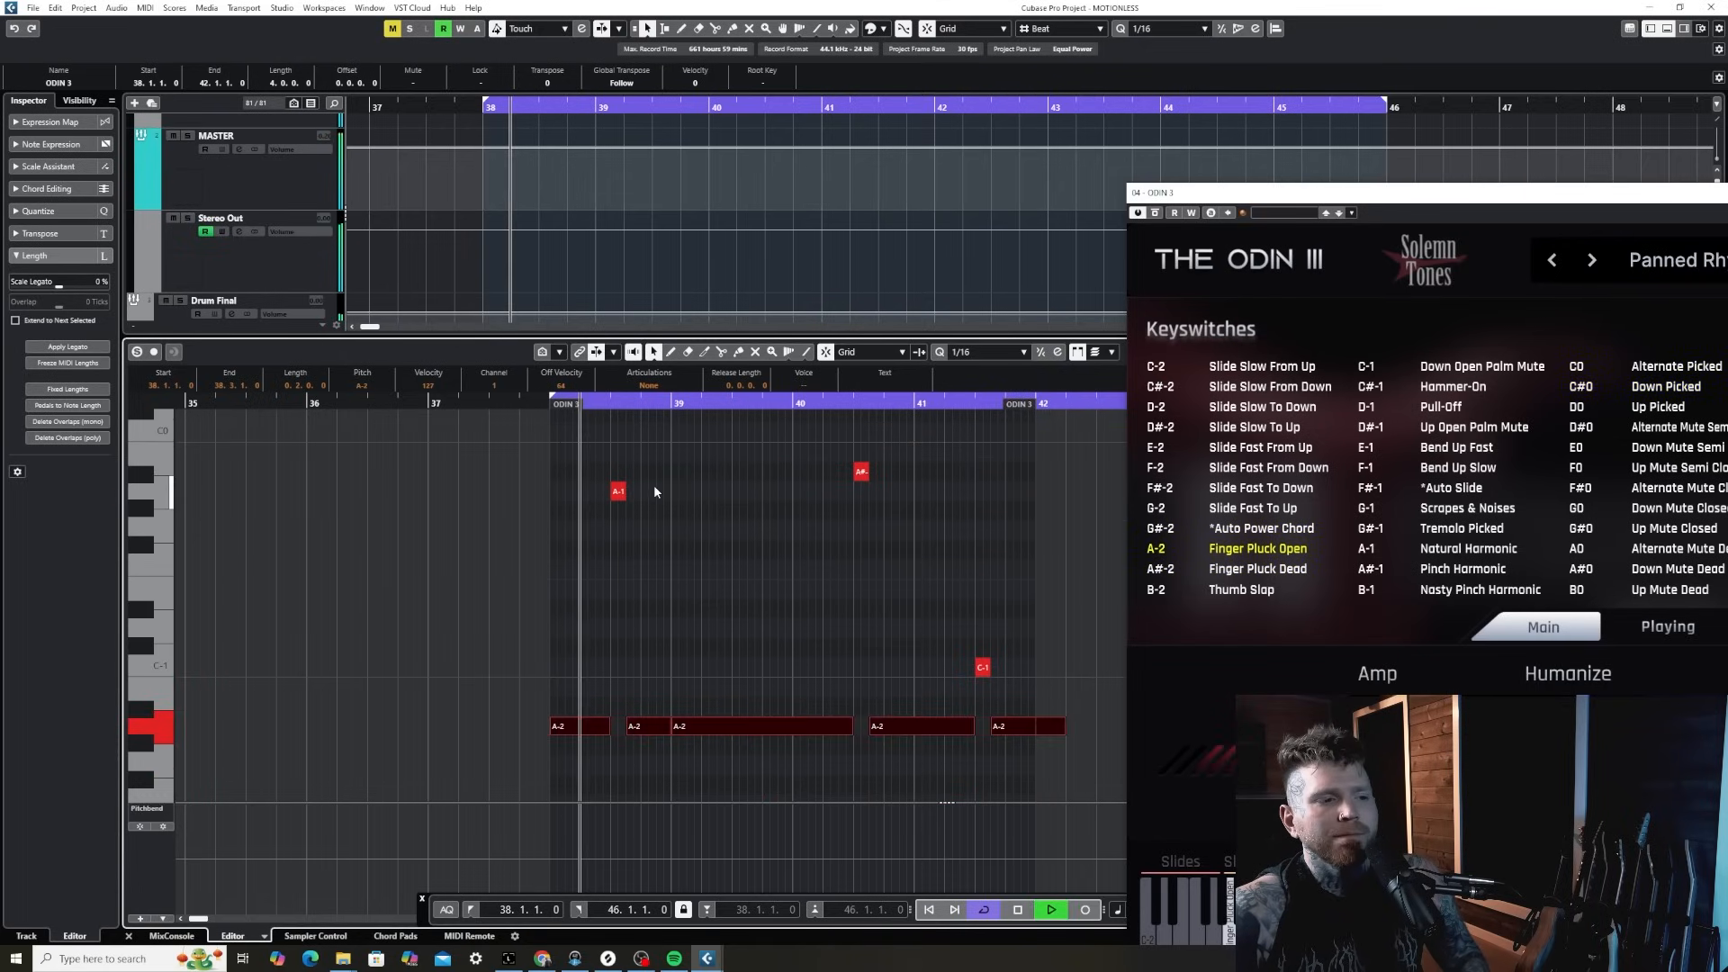
pyautogui.press('h')
pyautogui.press('h')
pyautogui.press('h')
pyautogui.press('h')
pyautogui.press('h')
pyautogui.press('h')
pyautogui.press('h')
pyautogui.press('h')
# - Stop playback and move only the A-2 keyswitch note at 38.3.3 up to C#0
pyautogui.click(988, 594)
pyautogui.press('space')
pyautogui.moveTo(855, 727); pyautogui.dragTo(855, 433)
pyautogui.scroll(1, 857, 555)
pyautogui.moveTo(819, 497); pyautogui.dragTo(814, 480)
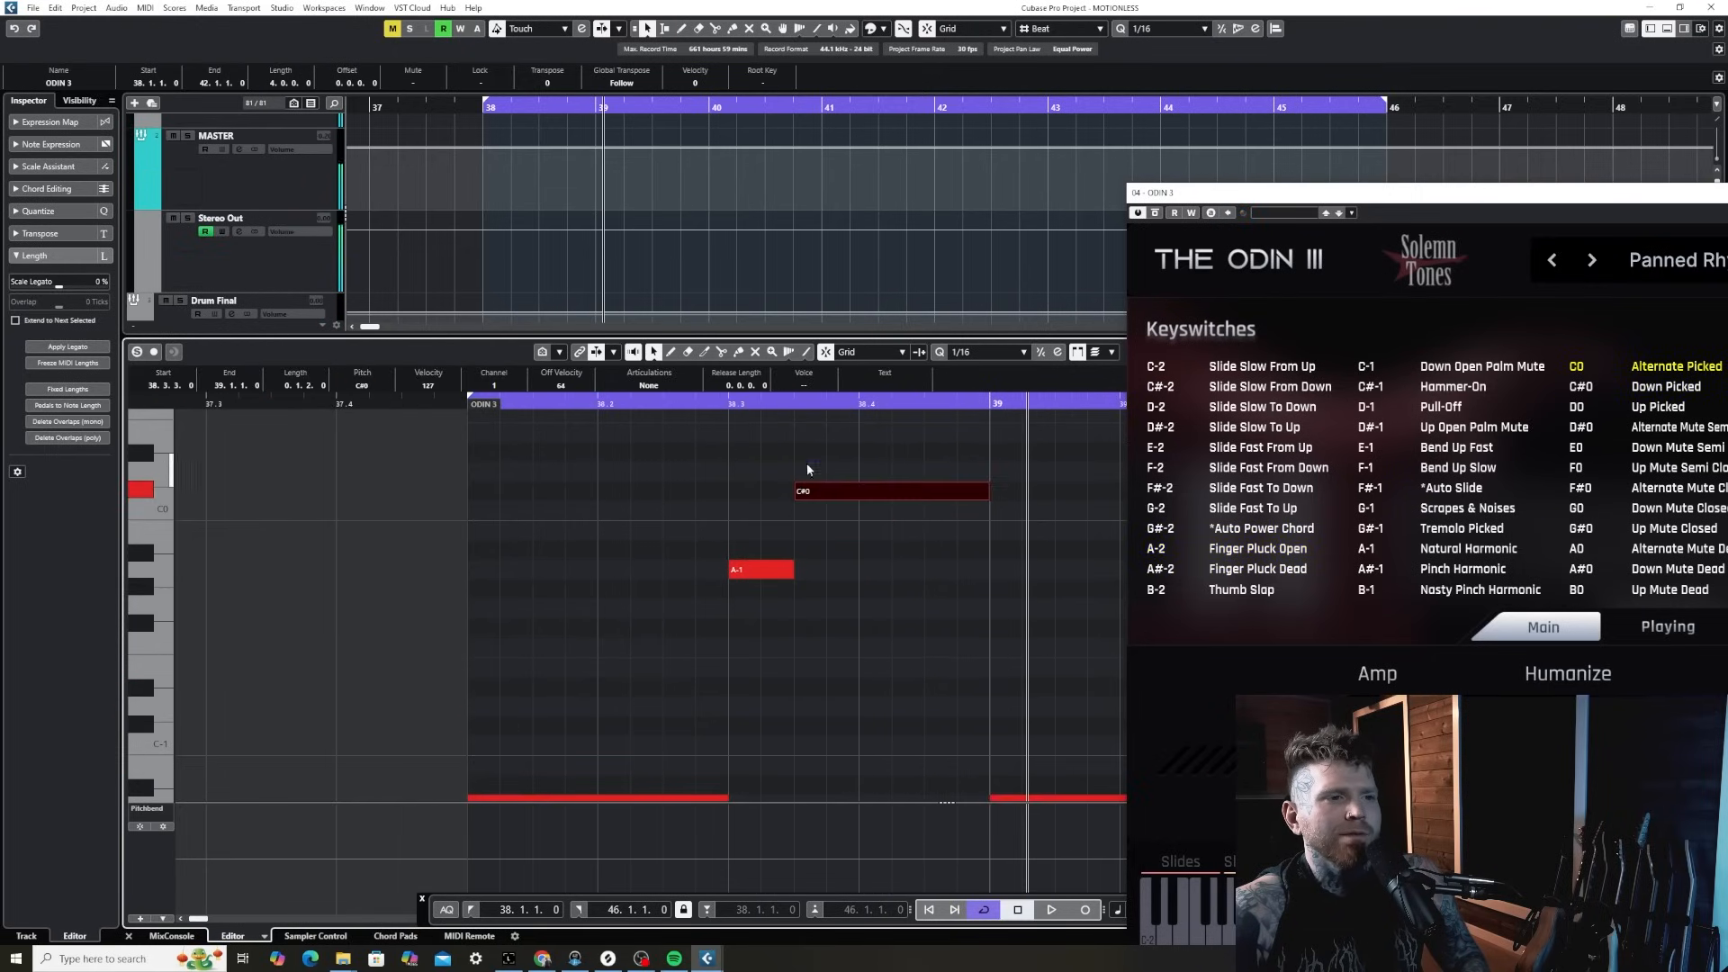
# - Play the section from bar 38 past bar 42 to hear the single C#0 keyswitch, stop and close the editor
pyautogui.moveTo(666, 402); pyautogui.dragTo(667, 411)
pyautogui.press('space')
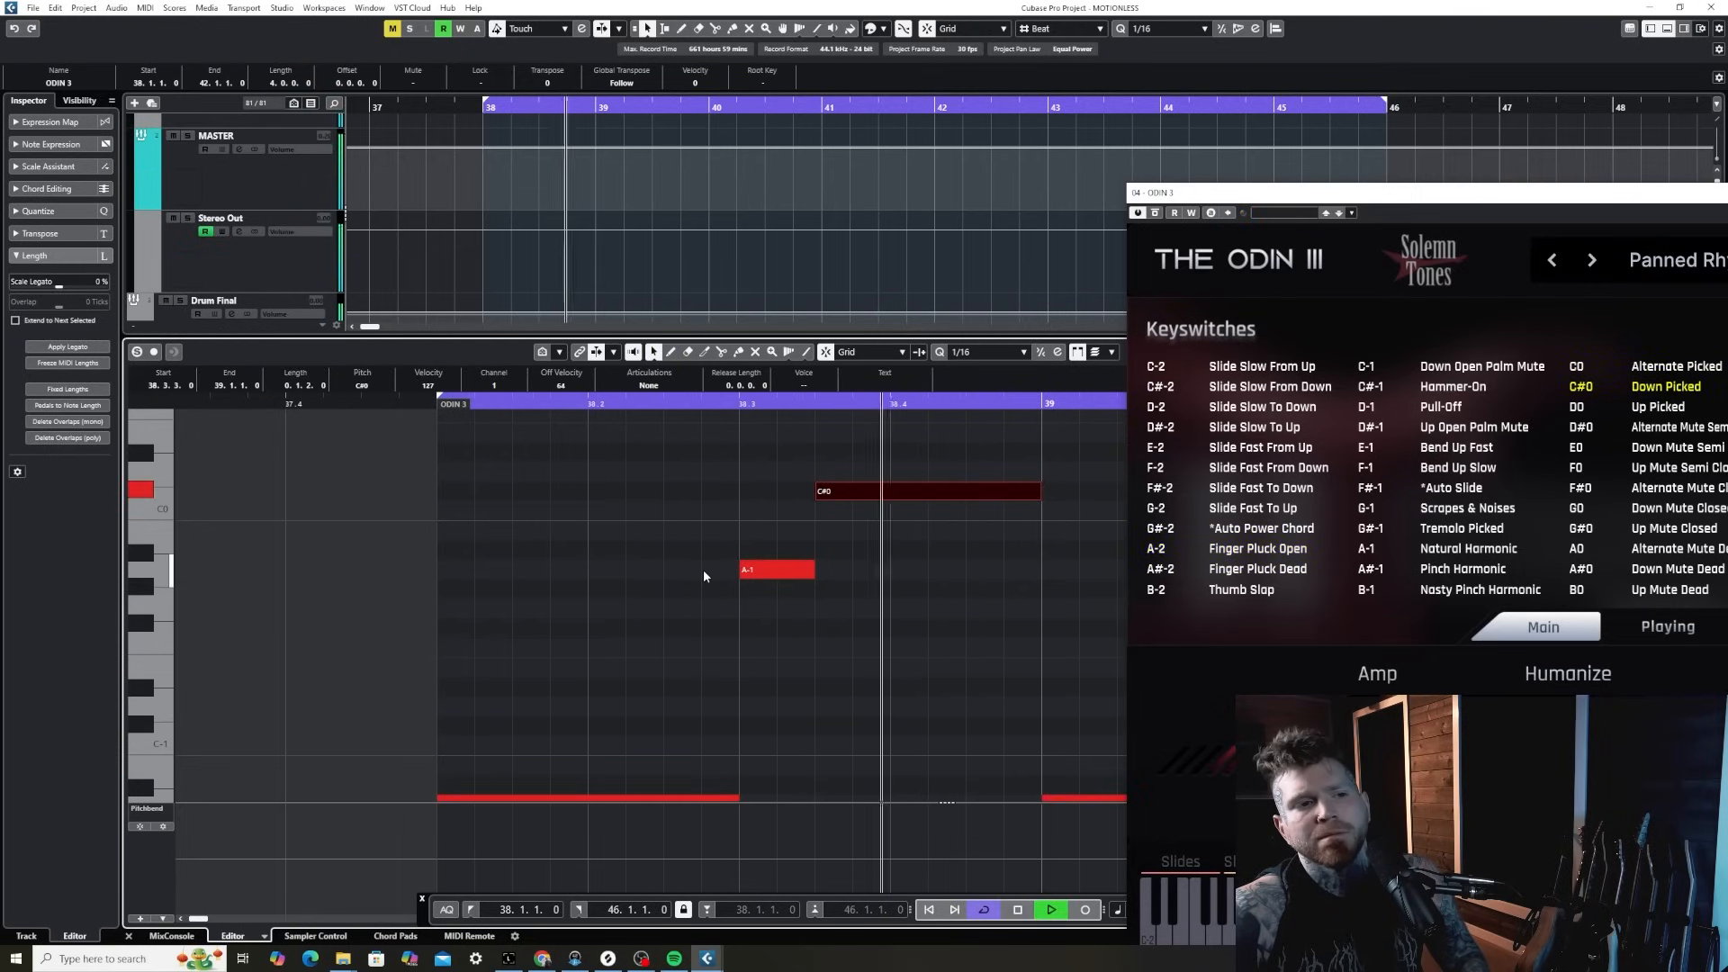
pyautogui.press('g')
pyautogui.press('g')
pyautogui.press('g')
pyautogui.press('g')
pyautogui.press('g')
pyautogui.press('g')
pyautogui.press('g')
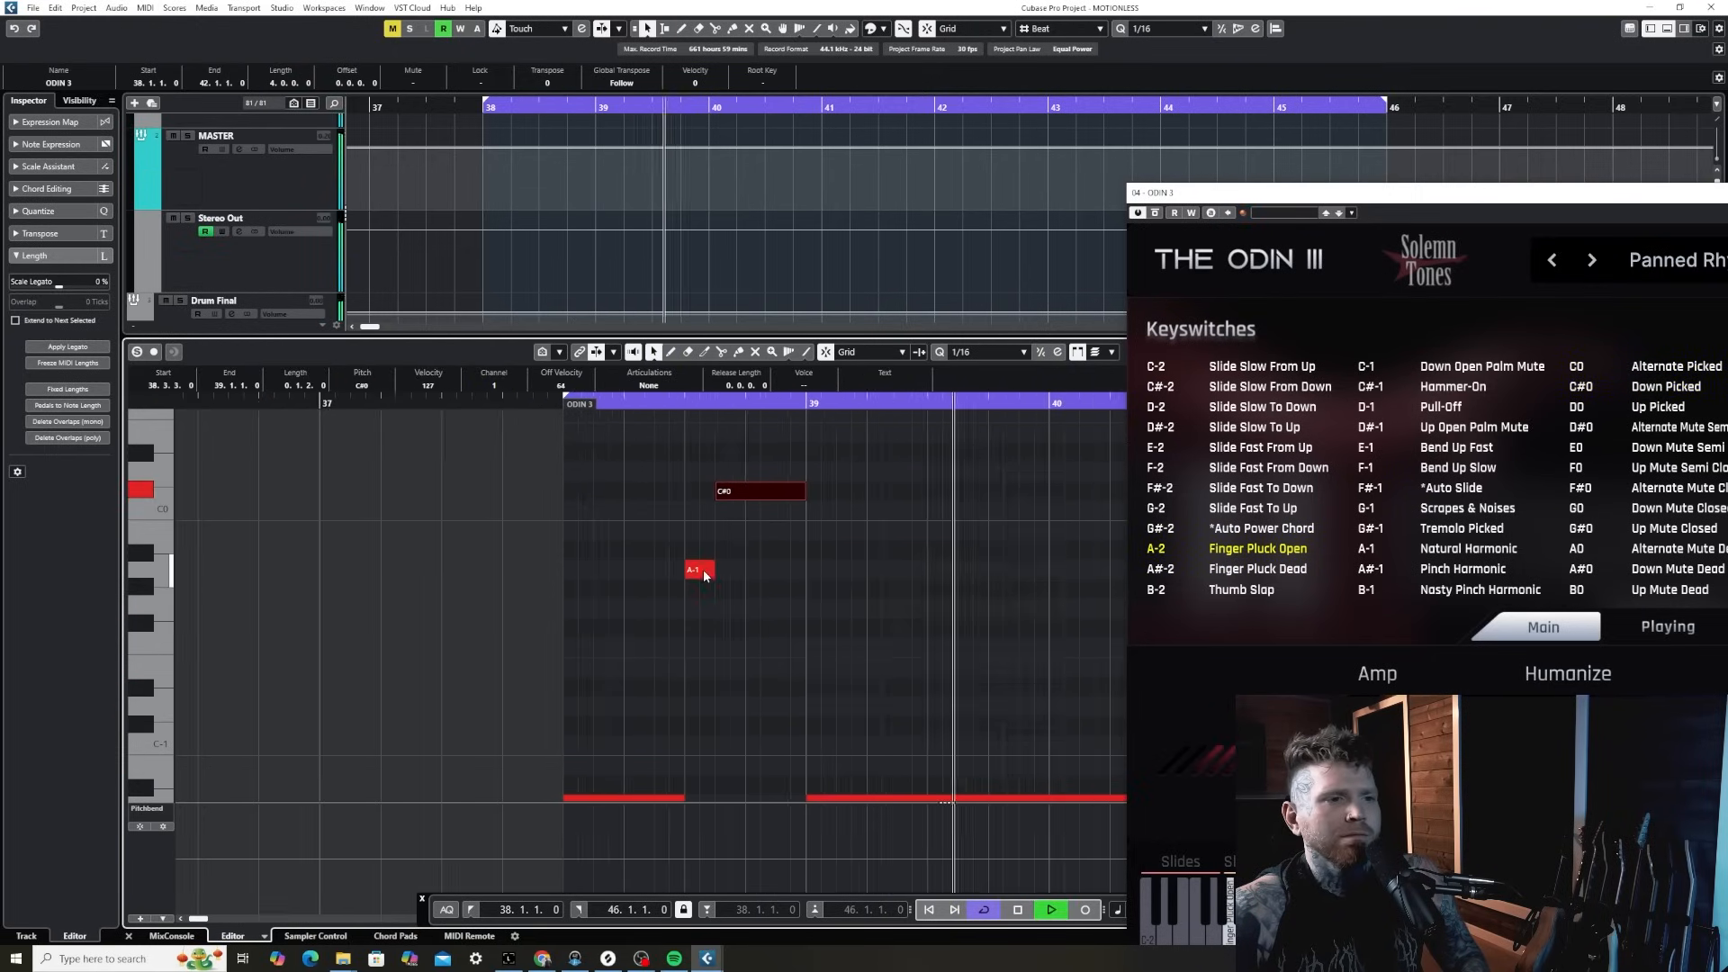
pyautogui.press('h')
pyautogui.press('h')
pyautogui.press('h')
pyautogui.press('h')
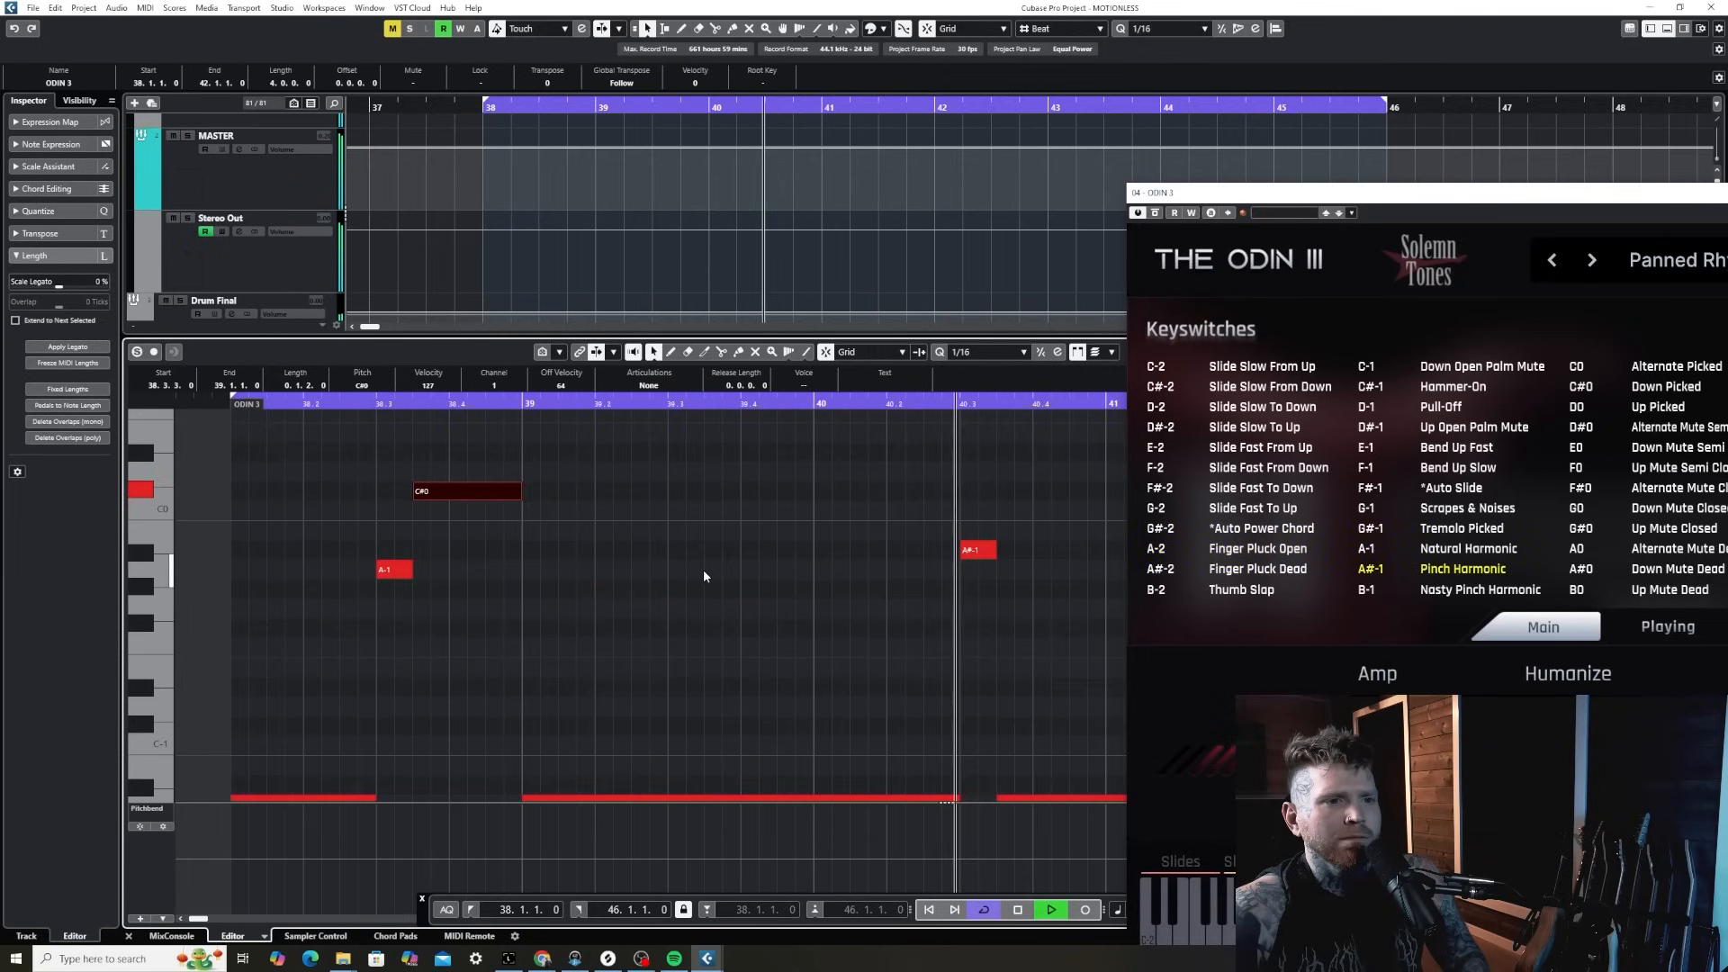
pyautogui.press('g')
pyautogui.press('g')
pyautogui.press('g')
pyautogui.press('g')
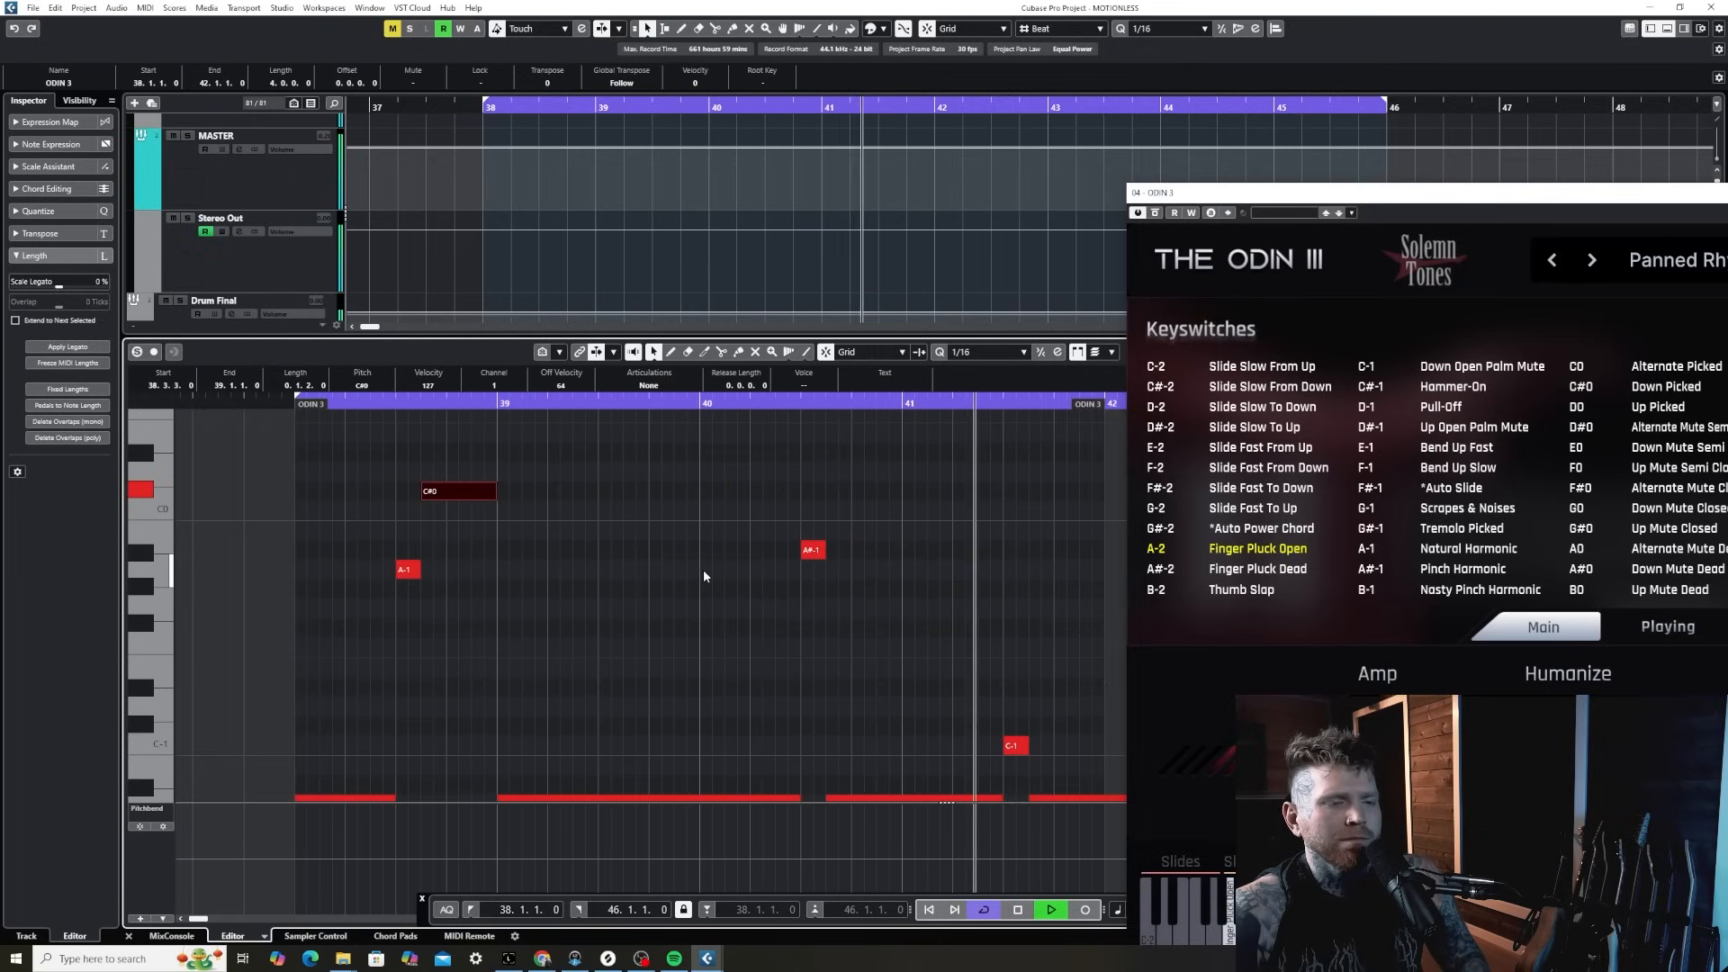
pyautogui.press('h')
pyautogui.press('g')
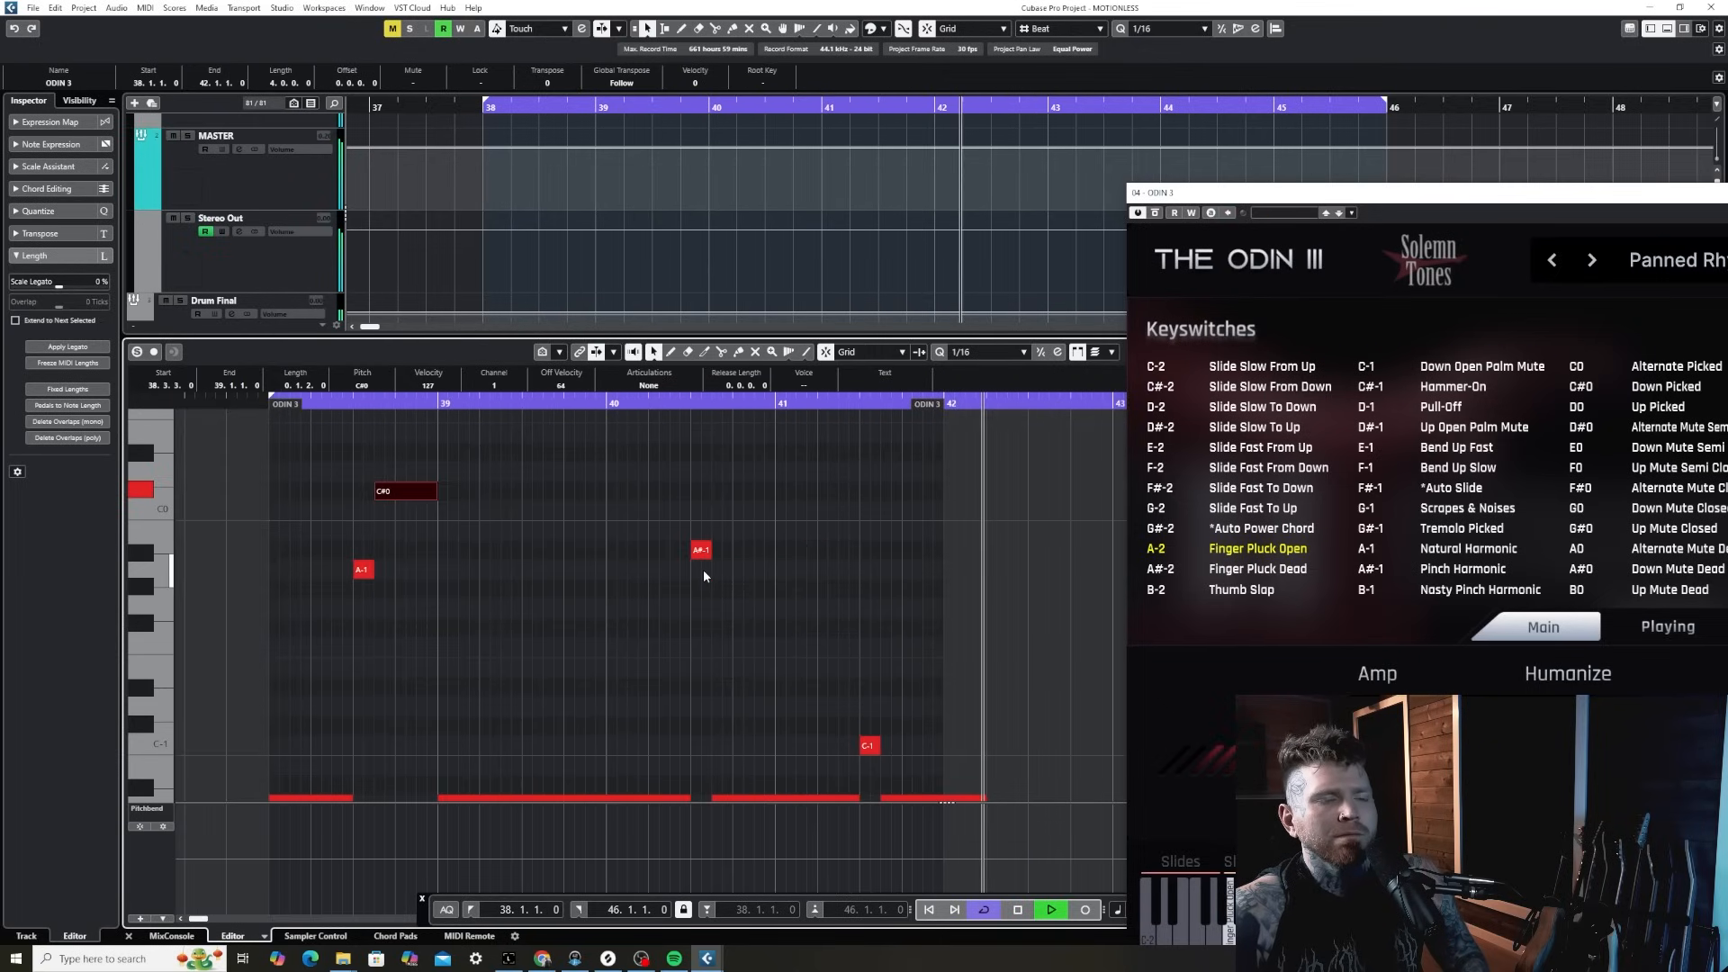
pyautogui.press('g')
pyautogui.press('g')
pyautogui.press('g')
pyautogui.press('g')
pyautogui.press('g')
pyautogui.press('Return')
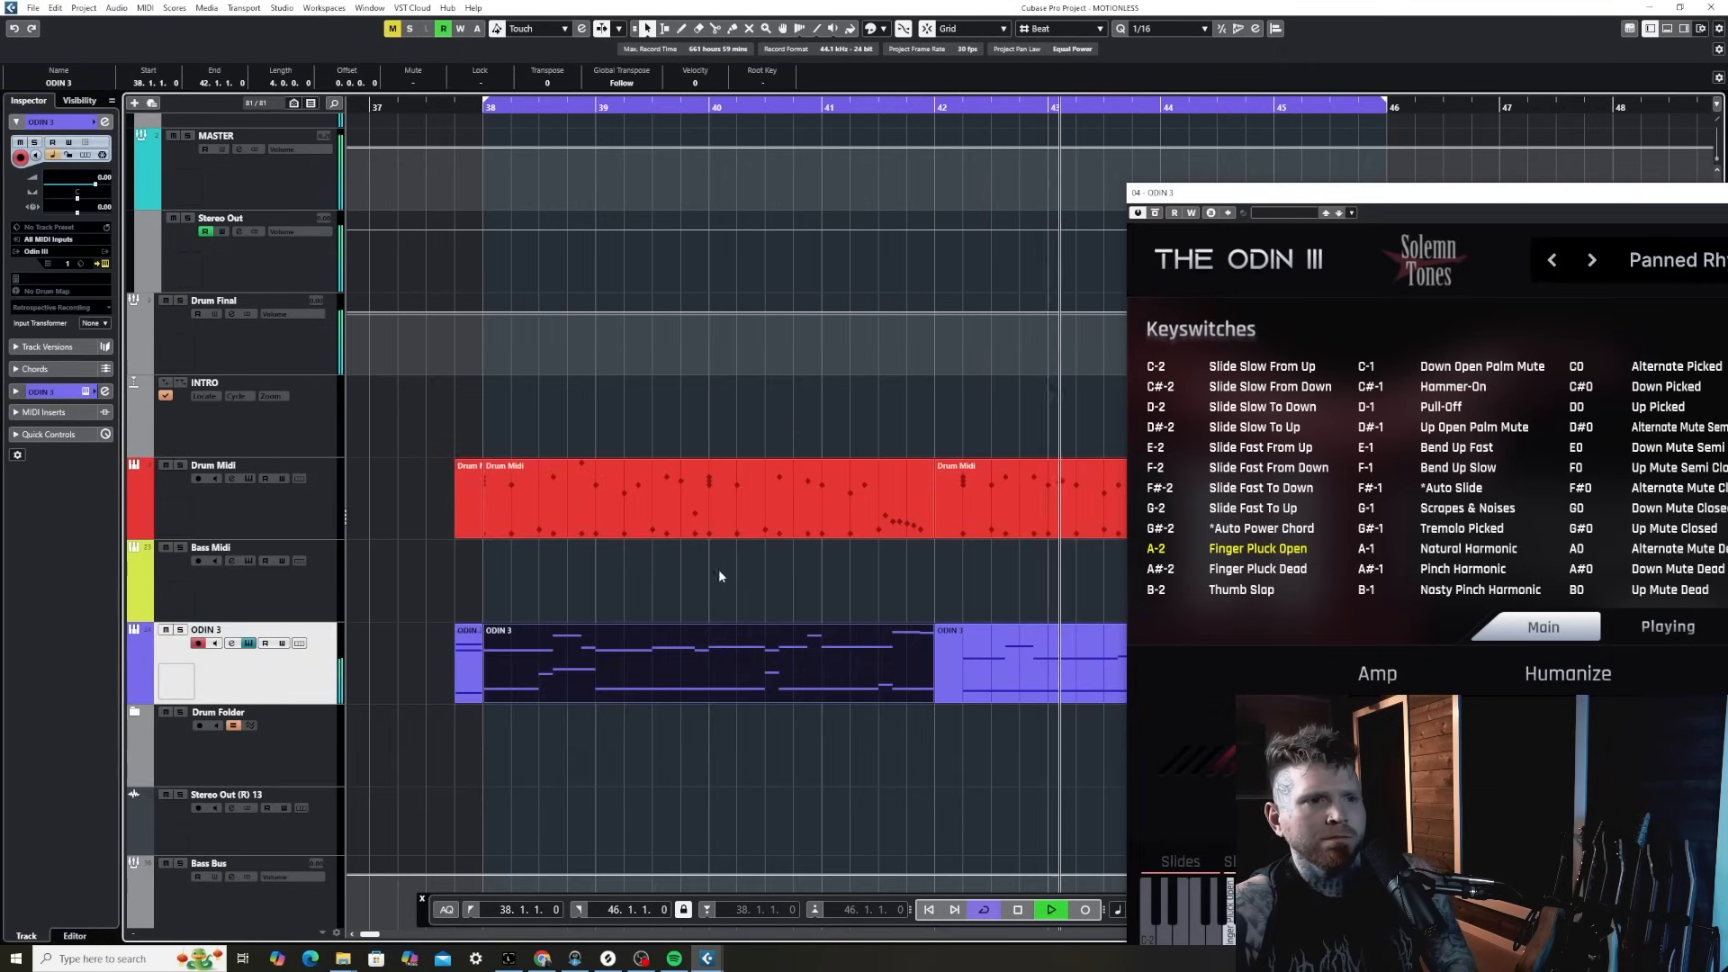
pyautogui.press('space')
# - Open the ODIN 3 part spanning bars 42 to 46 for note editing and place the playhead at bar 42
pyautogui.doubleClick(1008, 662)
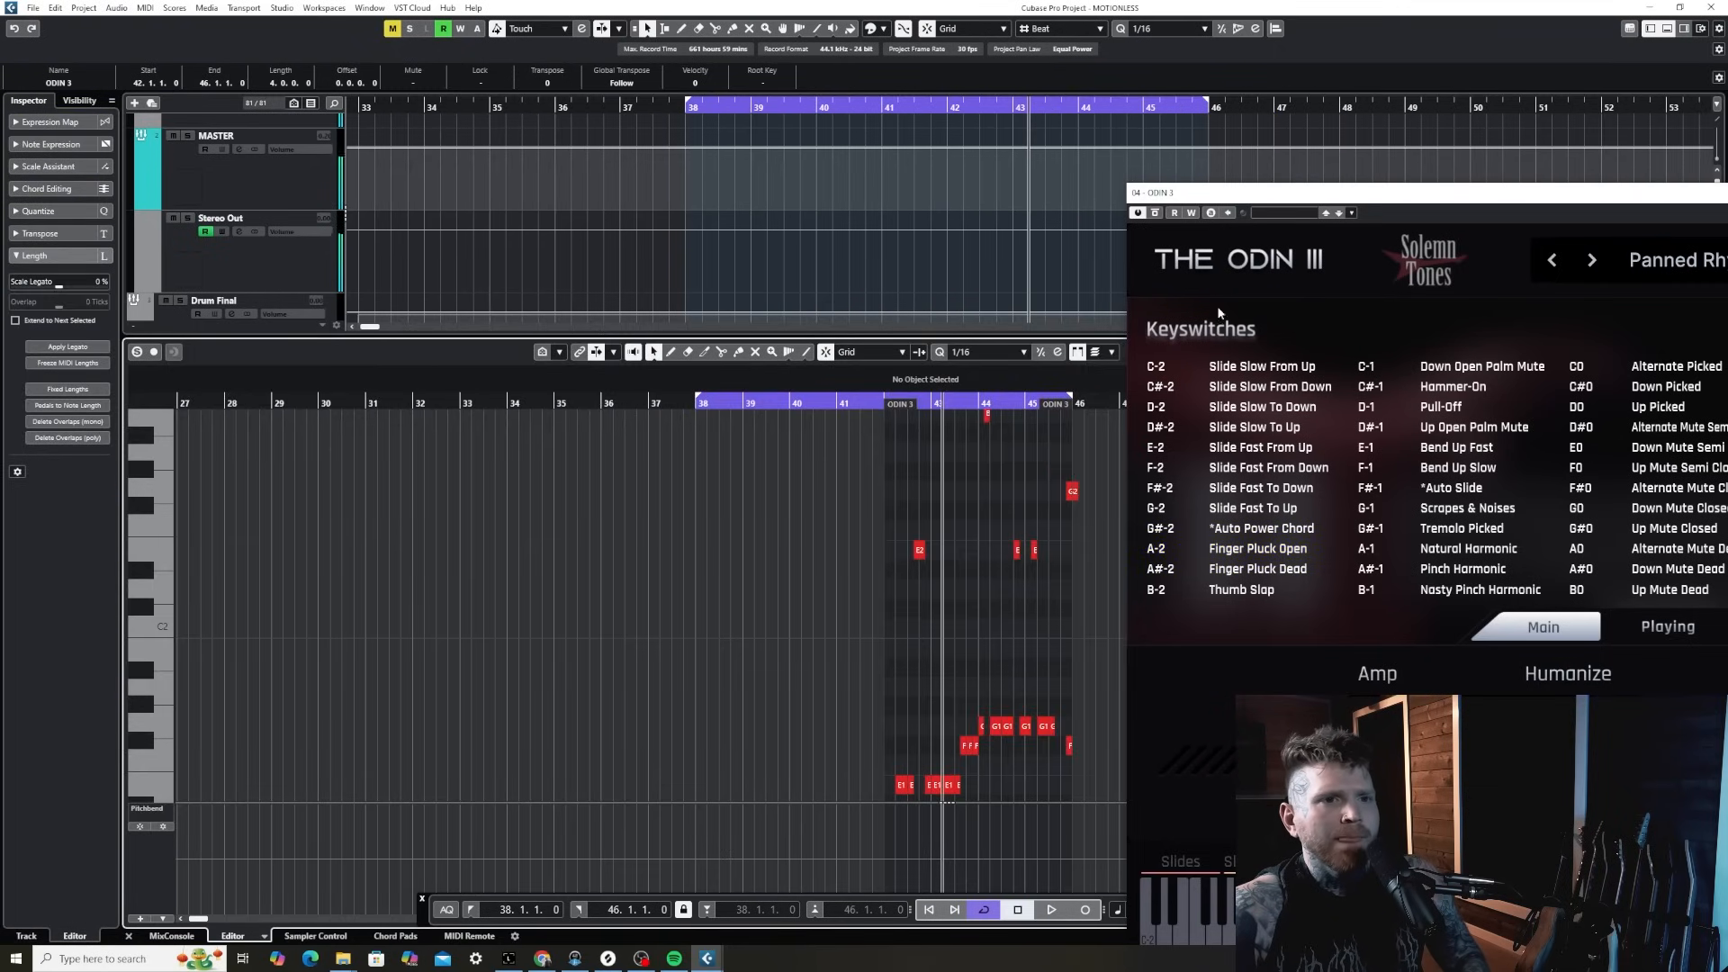
pyautogui.moveTo(1300, 199); pyautogui.dragTo(1360, 161)
pyautogui.press('h')
pyautogui.scroll(-2, 1042, 476)
pyautogui.press('h')
pyautogui.press('h')
pyautogui.press('h')
pyautogui.press('h')
pyautogui.press('h')
pyautogui.press('h')
pyautogui.press('h')
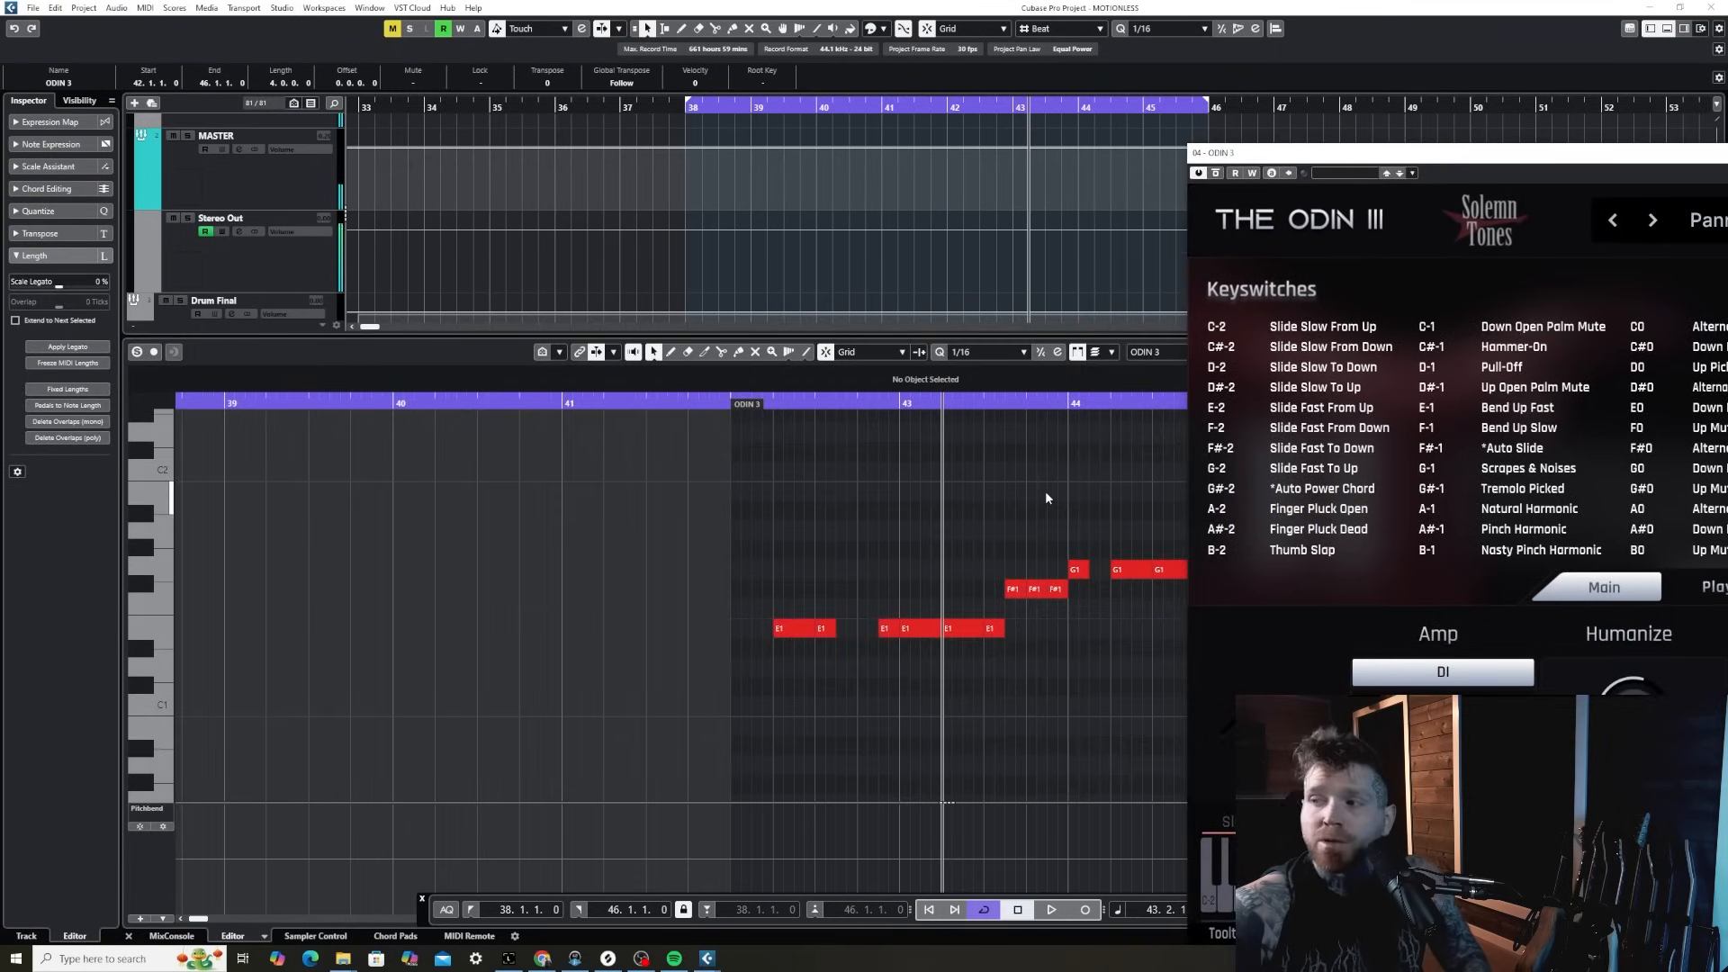
pyautogui.scroll(-1, 1036, 515)
pyautogui.click(688, 402)
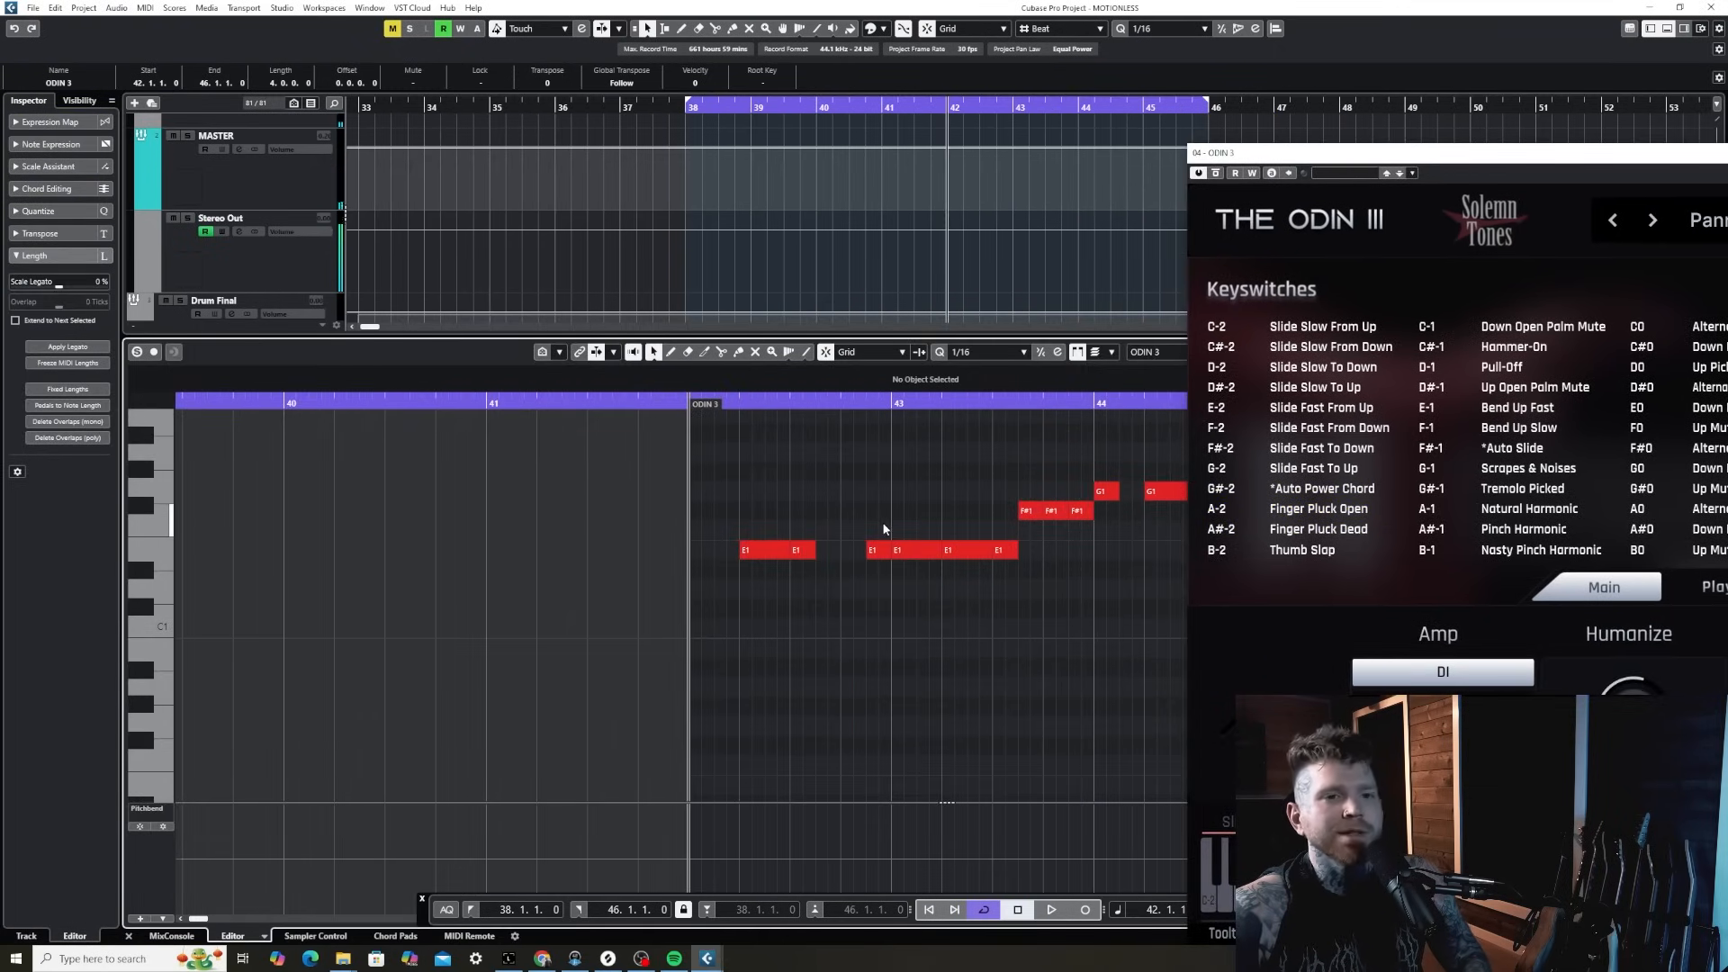
# - Examine the guitar notes and the A-2 keyswitch notes in the ODIN 3 part between bars 42 and 46
pyautogui.scroll(-3, 884, 529)
pyautogui.scroll(4, 884, 530)
pyautogui.scroll(2, 884, 529)
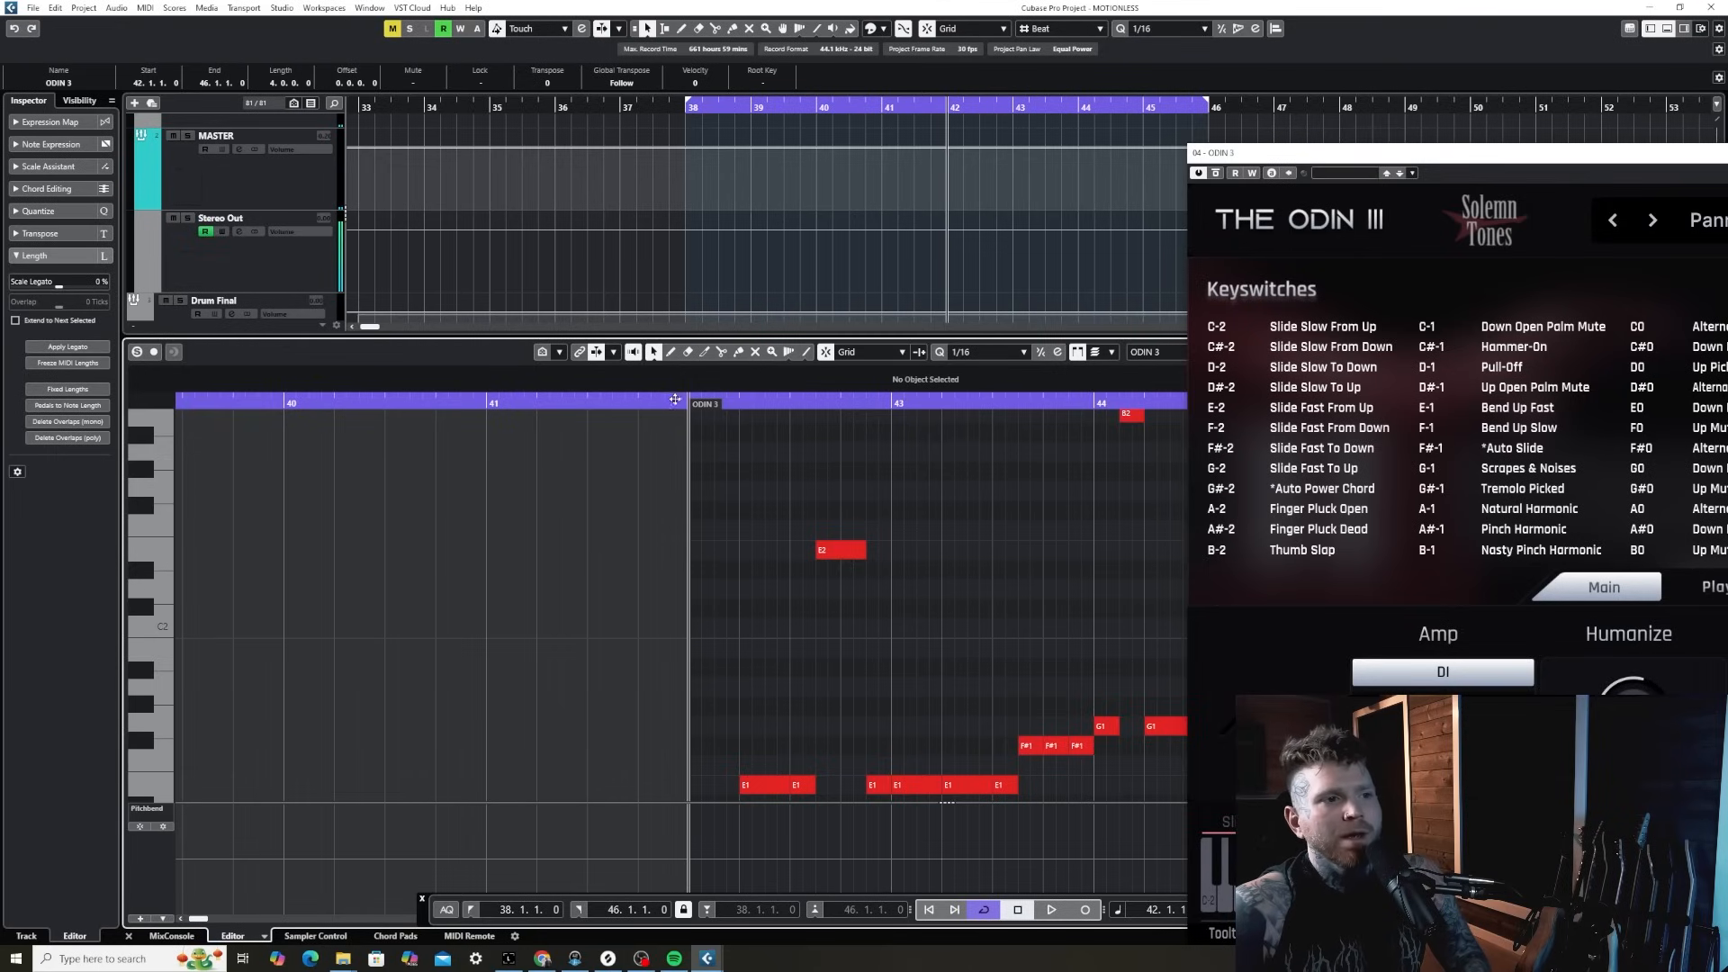
pyautogui.scroll(-2, 806, 549)
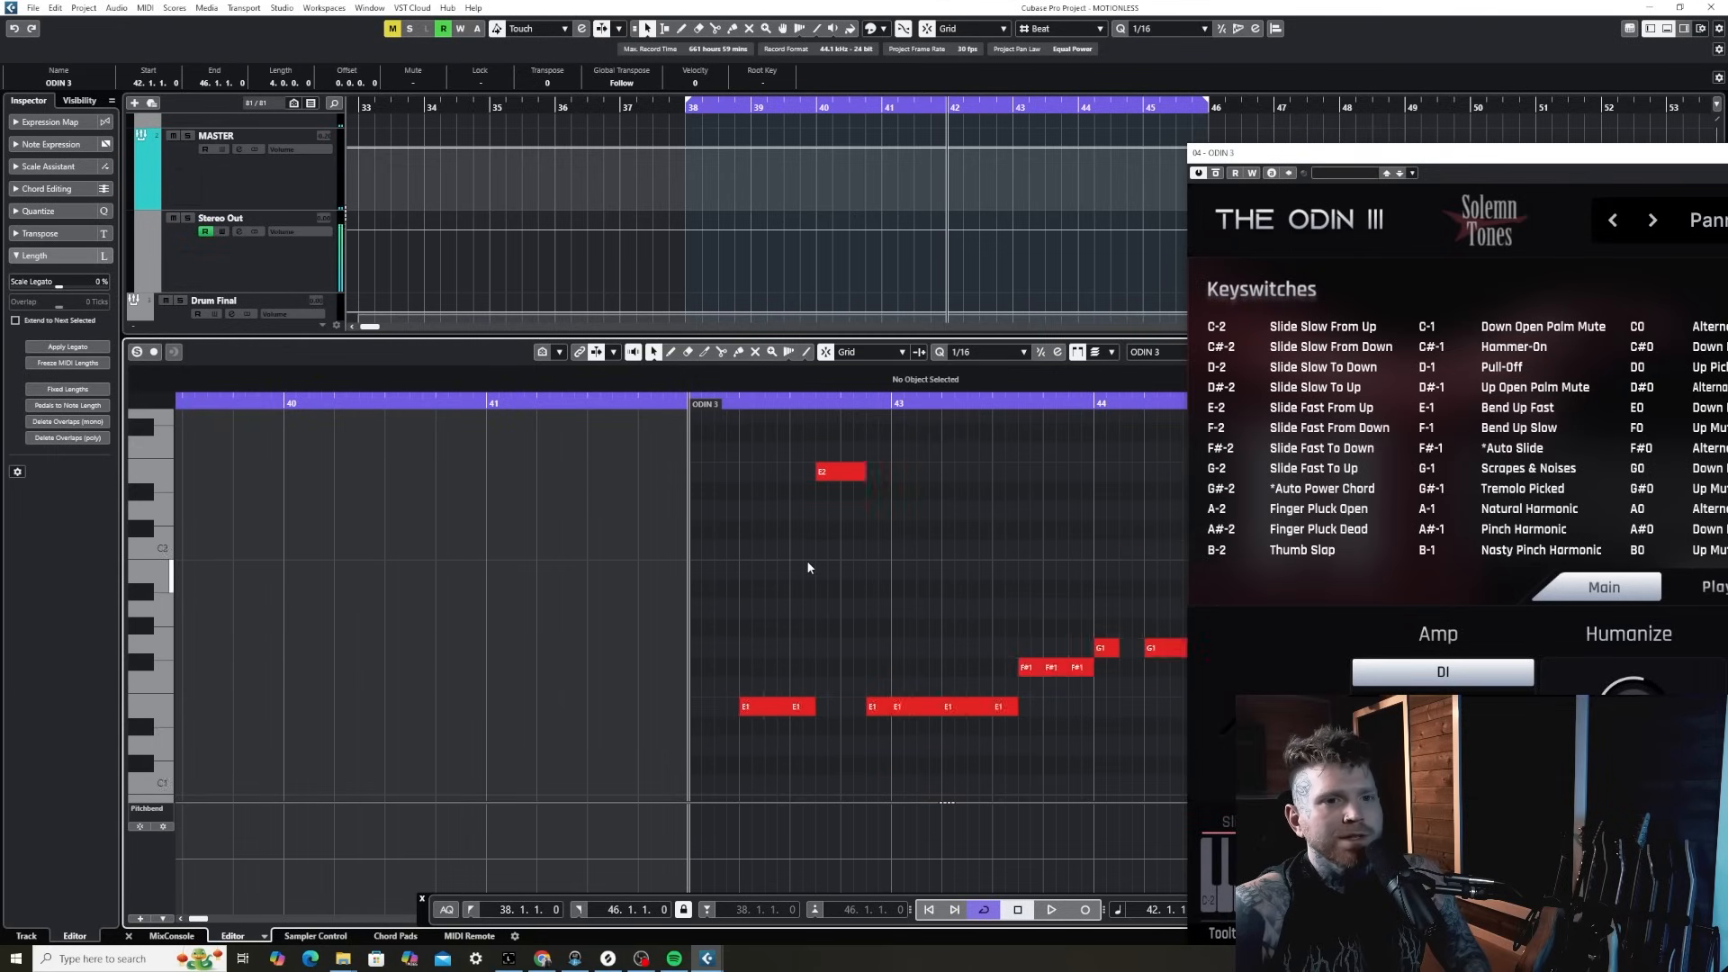
pyautogui.click(1056, 404)
pyautogui.press('h')
pyautogui.press('h')
pyautogui.press('h')
pyautogui.press('g')
pyautogui.press('g')
pyautogui.press('g')
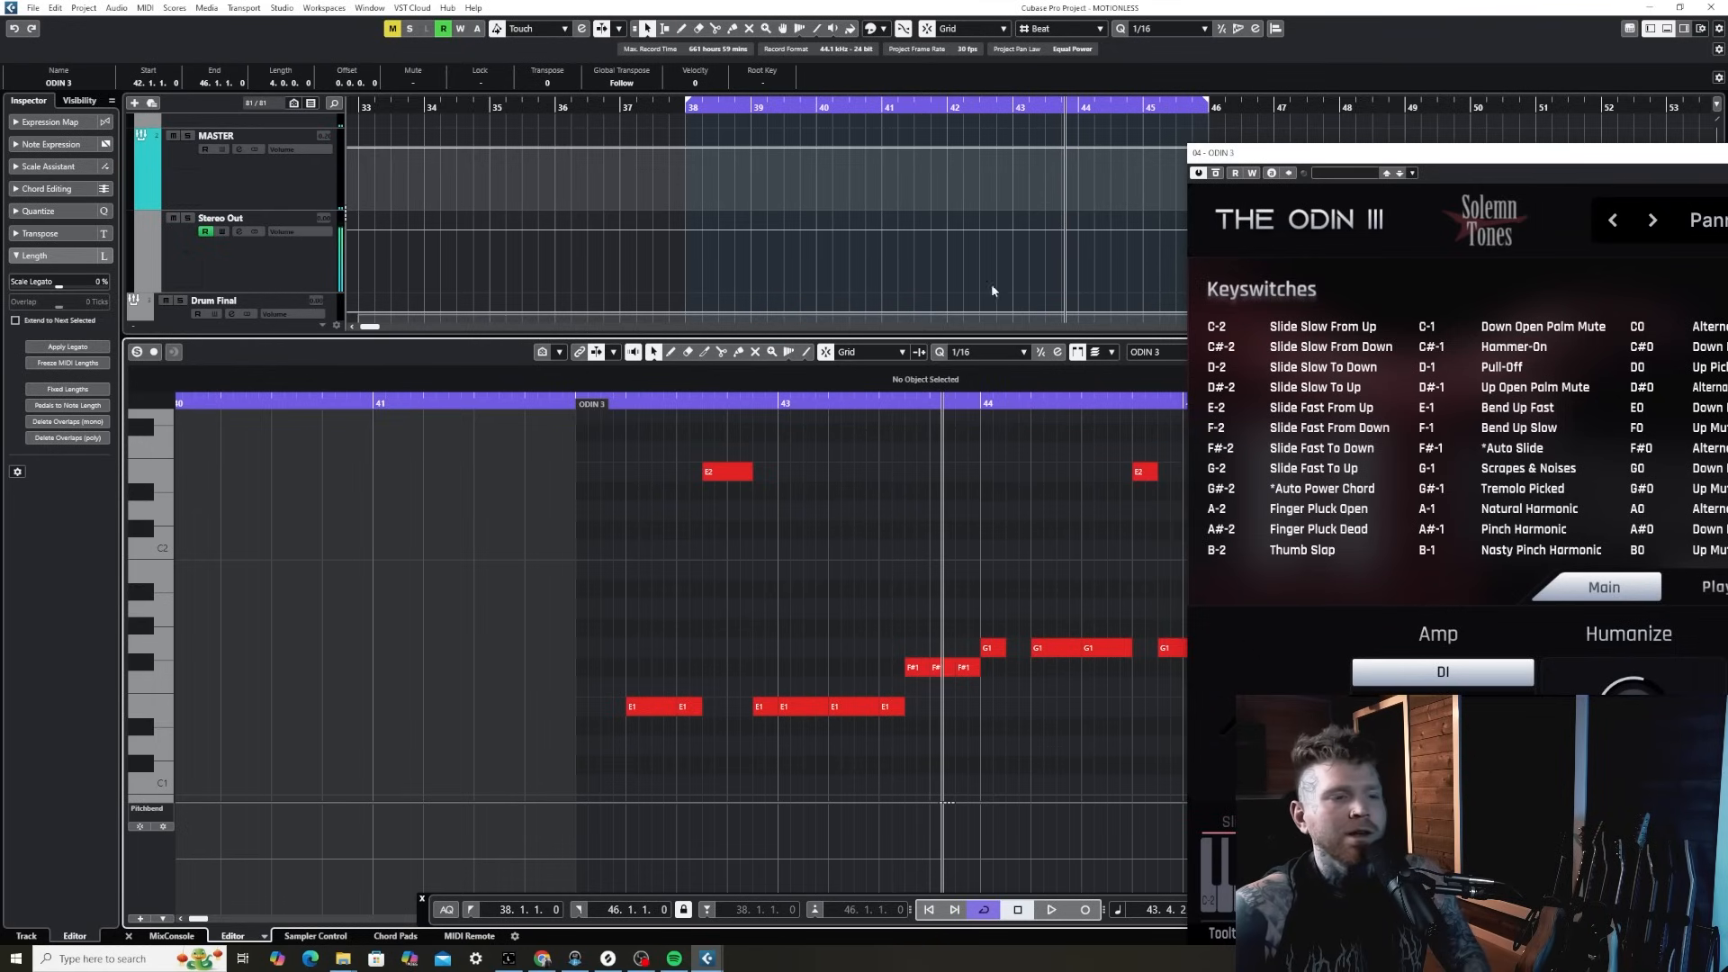
pyautogui.press('h')
pyautogui.press('h')
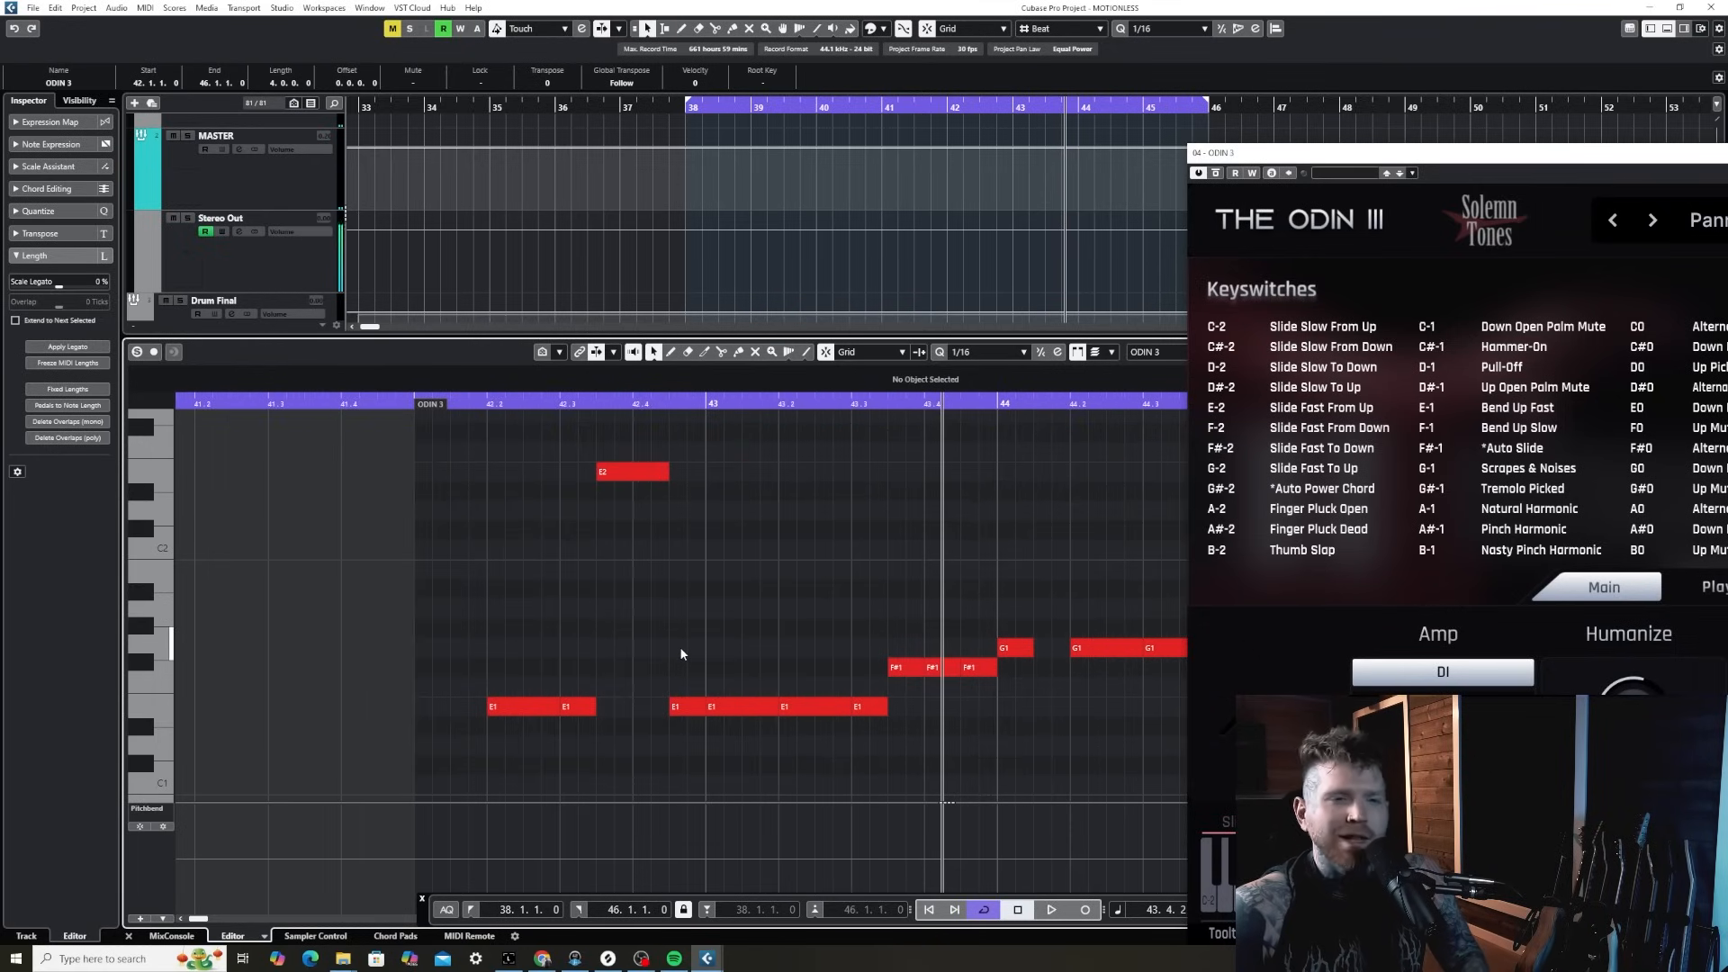
pyautogui.scroll(-1, 682, 649)
pyautogui.scroll(2, 540, 691)
pyautogui.scroll(-1, 489, 698)
pyautogui.scroll(-1, 489, 698)
pyautogui.scroll(2, 489, 695)
pyautogui.scroll(-1, 489, 695)
pyautogui.scroll(-6, 540, 706)
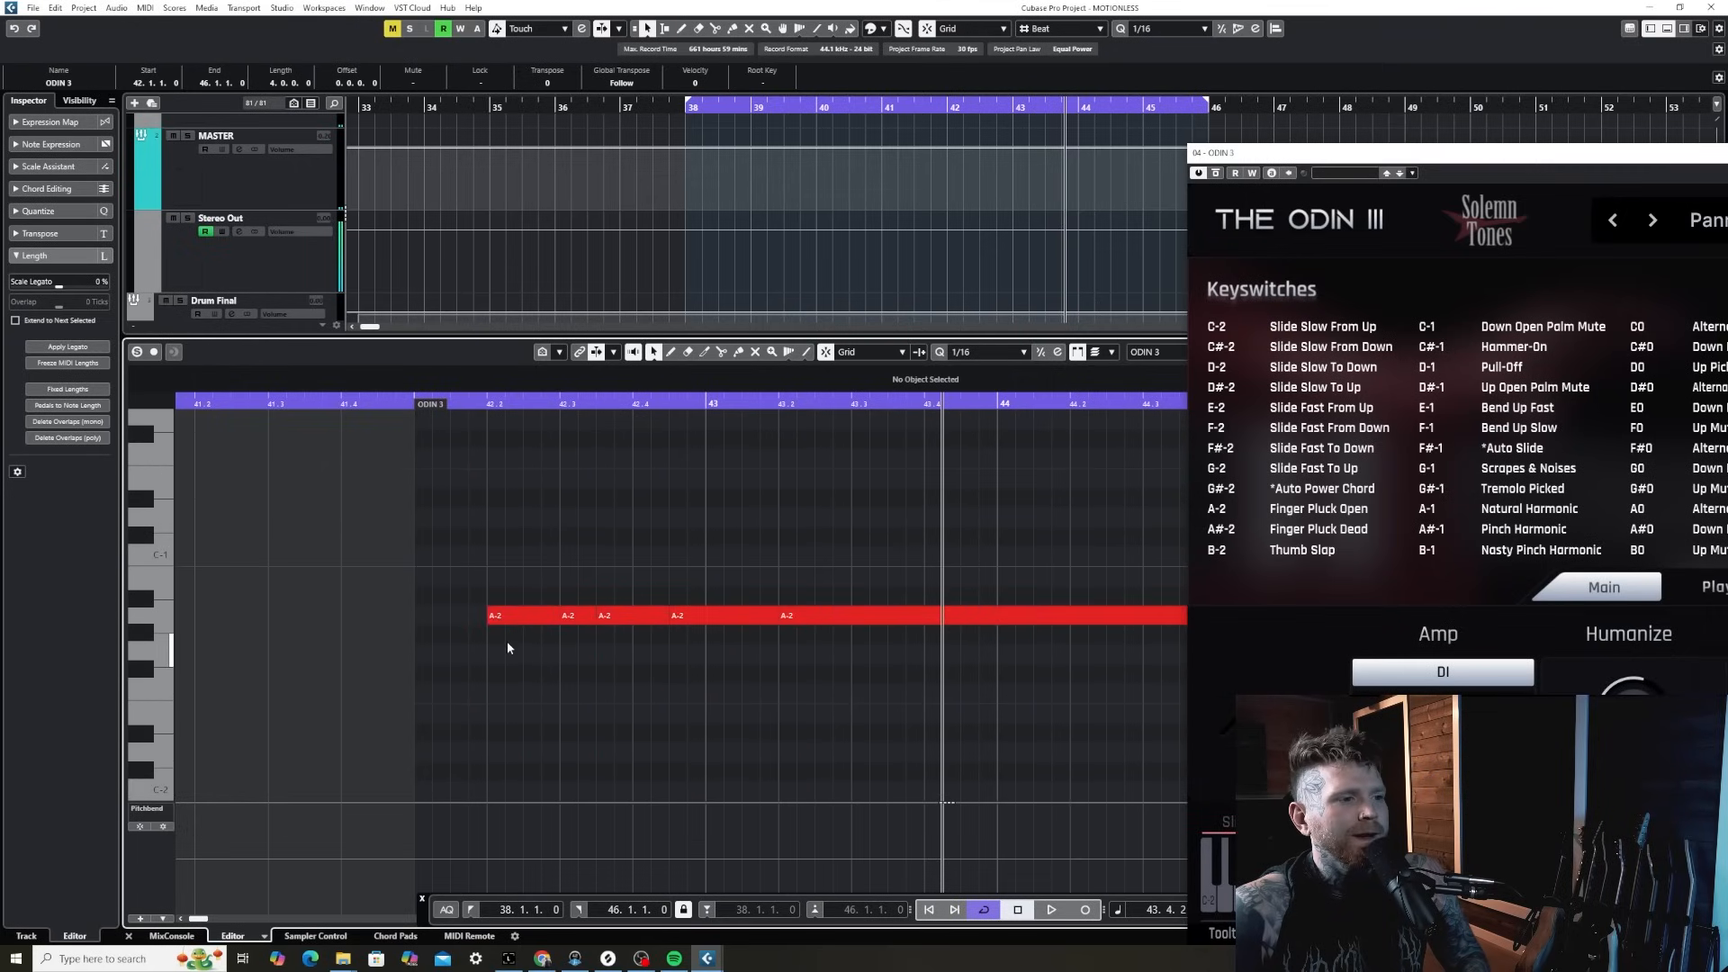
# - Place a one-beat C#0 keyswitch note from 42.1.1 to 42.2.1 at the start of the part
pyautogui.moveTo(484, 617); pyautogui.dragTo(447, 457)
pyautogui.click(491, 400)
pyautogui.hotkey('alt', 'x')
pyautogui.scroll(3, 496, 664)
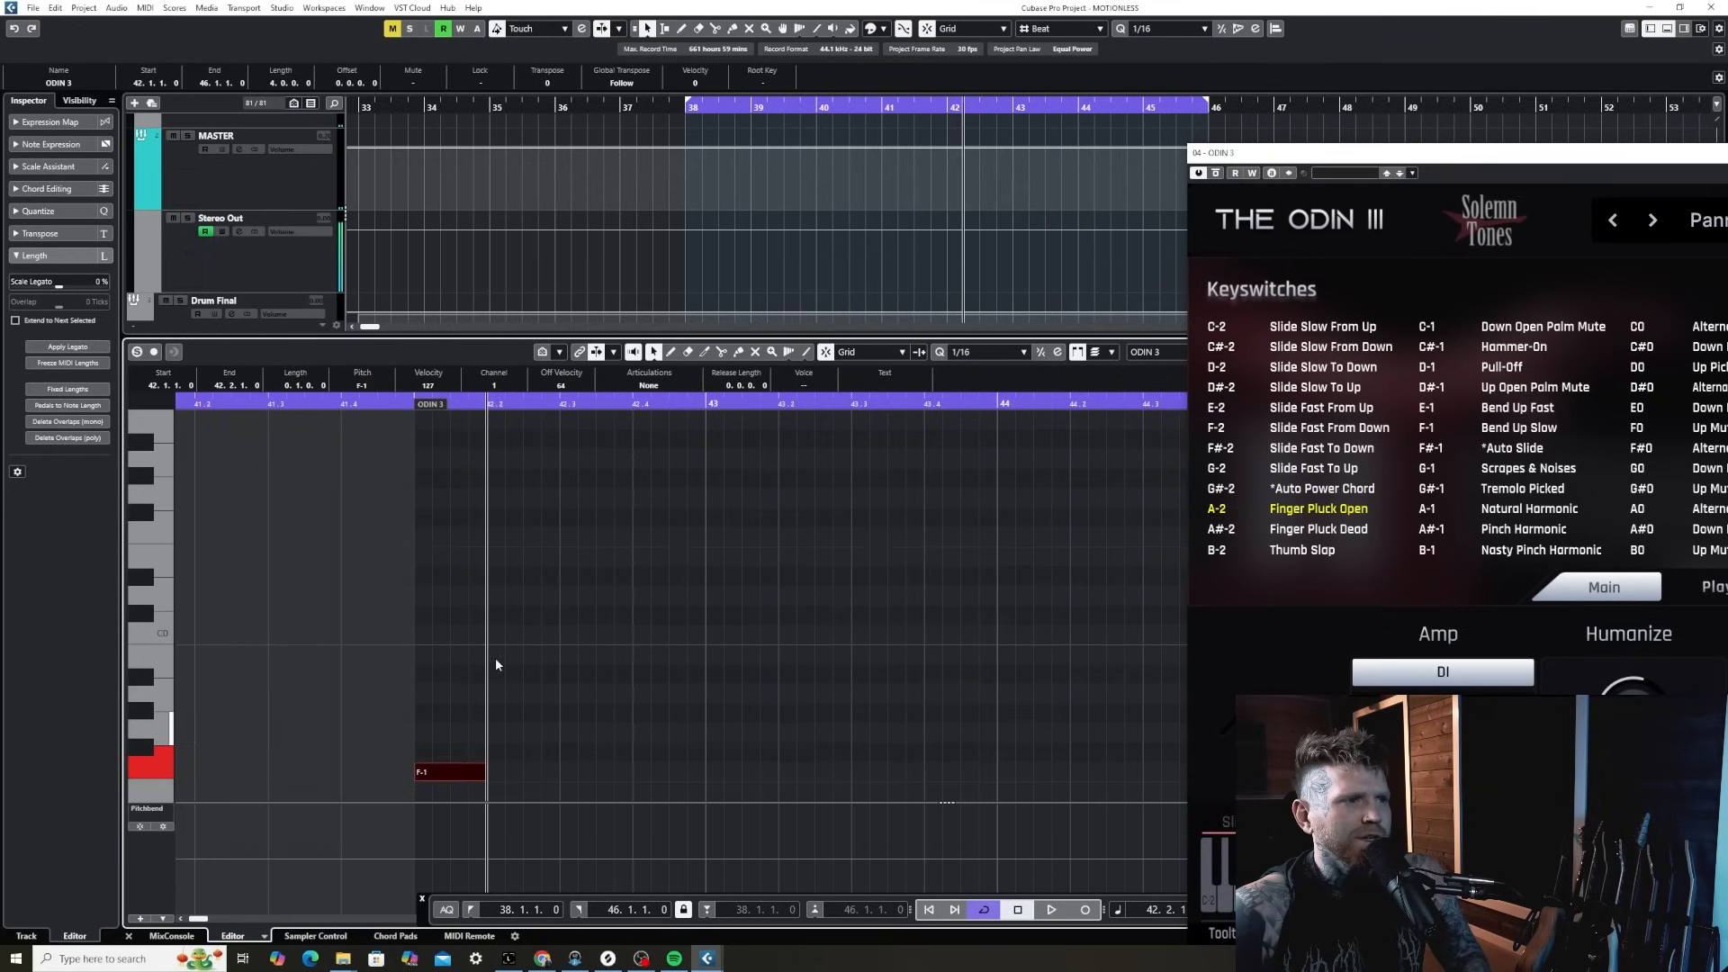
pyautogui.moveTo(438, 779); pyautogui.dragTo(446, 417)
pyautogui.scroll(3, 448, 506)
pyautogui.moveTo(451, 583)
pyautogui.mouseDown()
pyautogui.moveTo(453, 531)
pyautogui.moveTo(459, 797)
pyautogui.moveTo(456, 607)
pyautogui.mouseUp()
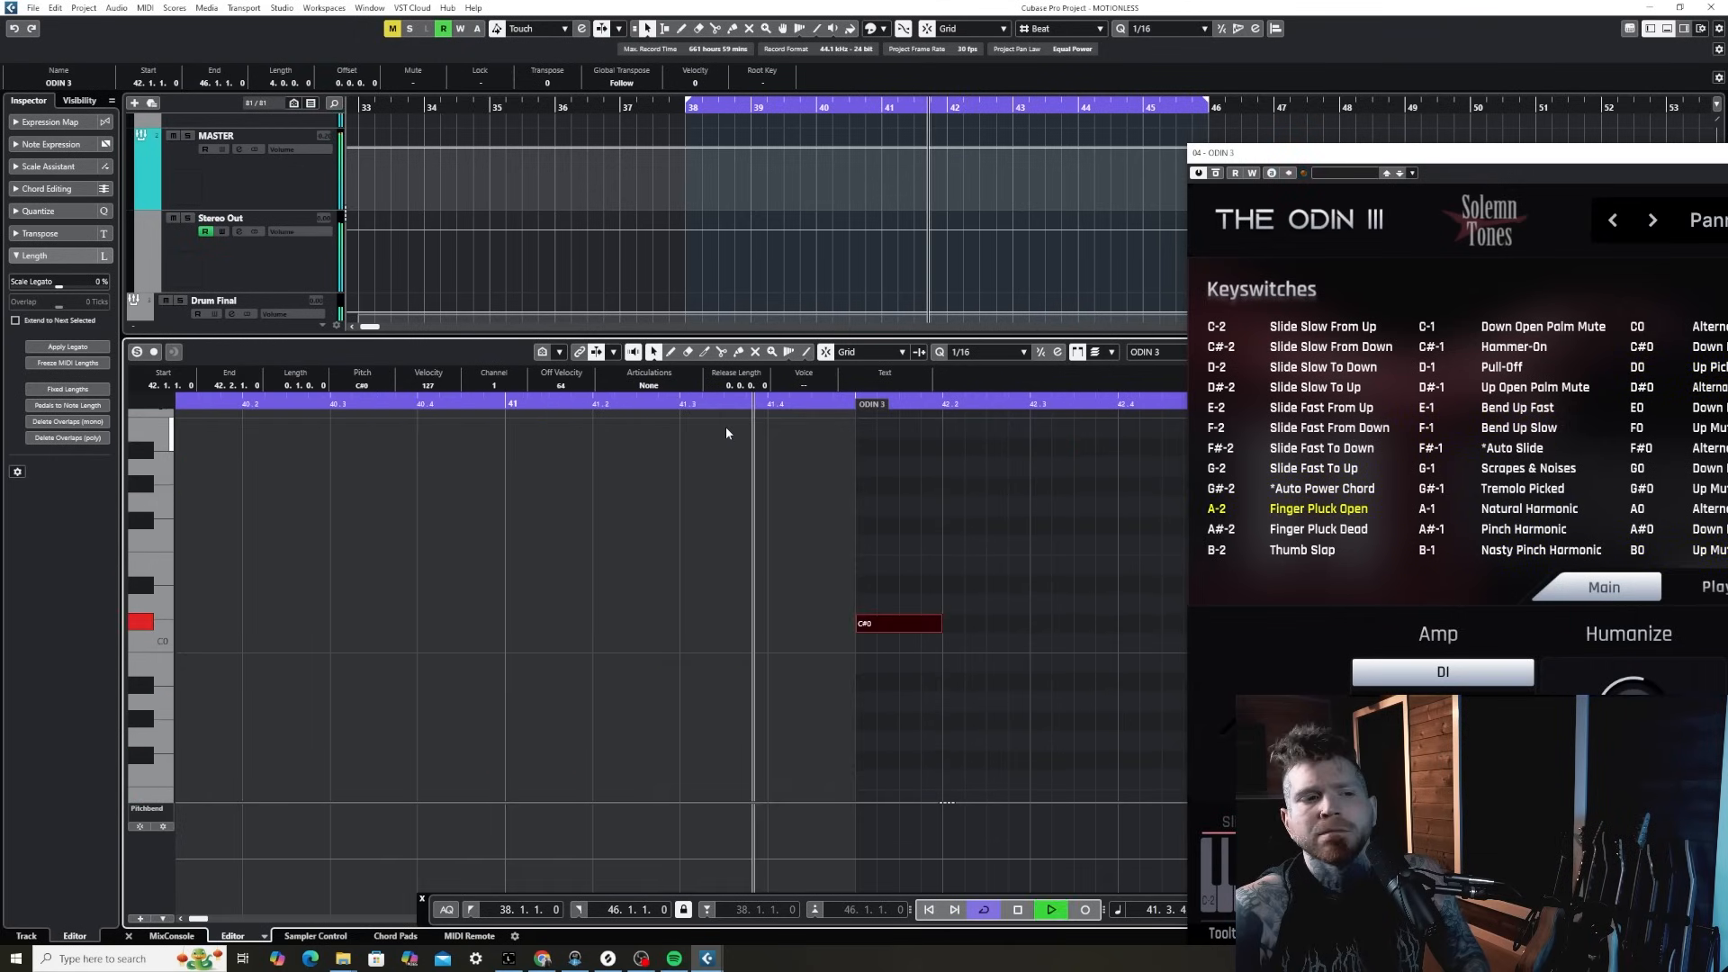
# - Play across bar 42 to hear the new C#0 keyswitch, and stop playback
pyautogui.press('g')
pyautogui.press('g')
pyautogui.press('g')
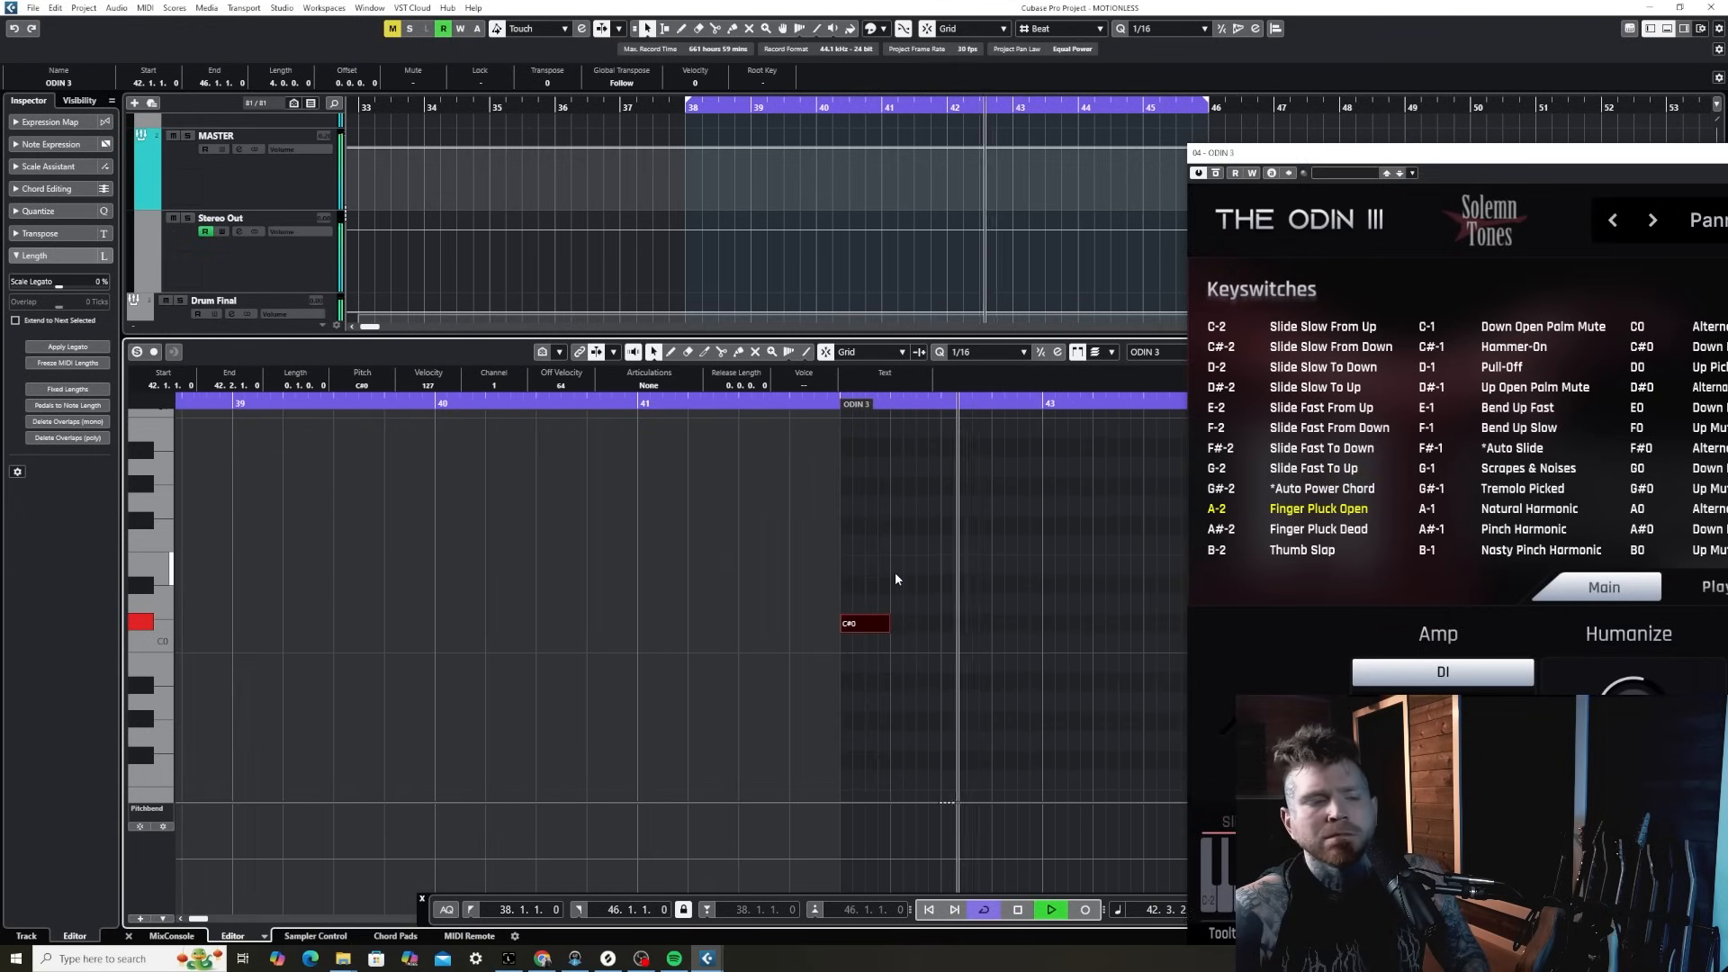
pyautogui.press('h')
pyautogui.press('space')
# - Lengthen the C#0 keyswitch note to 42.3.1 and delete the A-2 keyswitch at 42.2.1
pyautogui.moveTo(750, 624); pyautogui.dragTo(811, 624)
pyautogui.scroll(-2, 671, 477)
pyautogui.click(777, 778)
pyautogui.press('Delete')
# - Play the passage from just before bar 42 to hear the lengthened C#0 keyswitch
pyautogui.moveTo(670, 403); pyautogui.dragTo(644, 407)
pyautogui.press('space')
pyautogui.scroll(2, 695, 496)
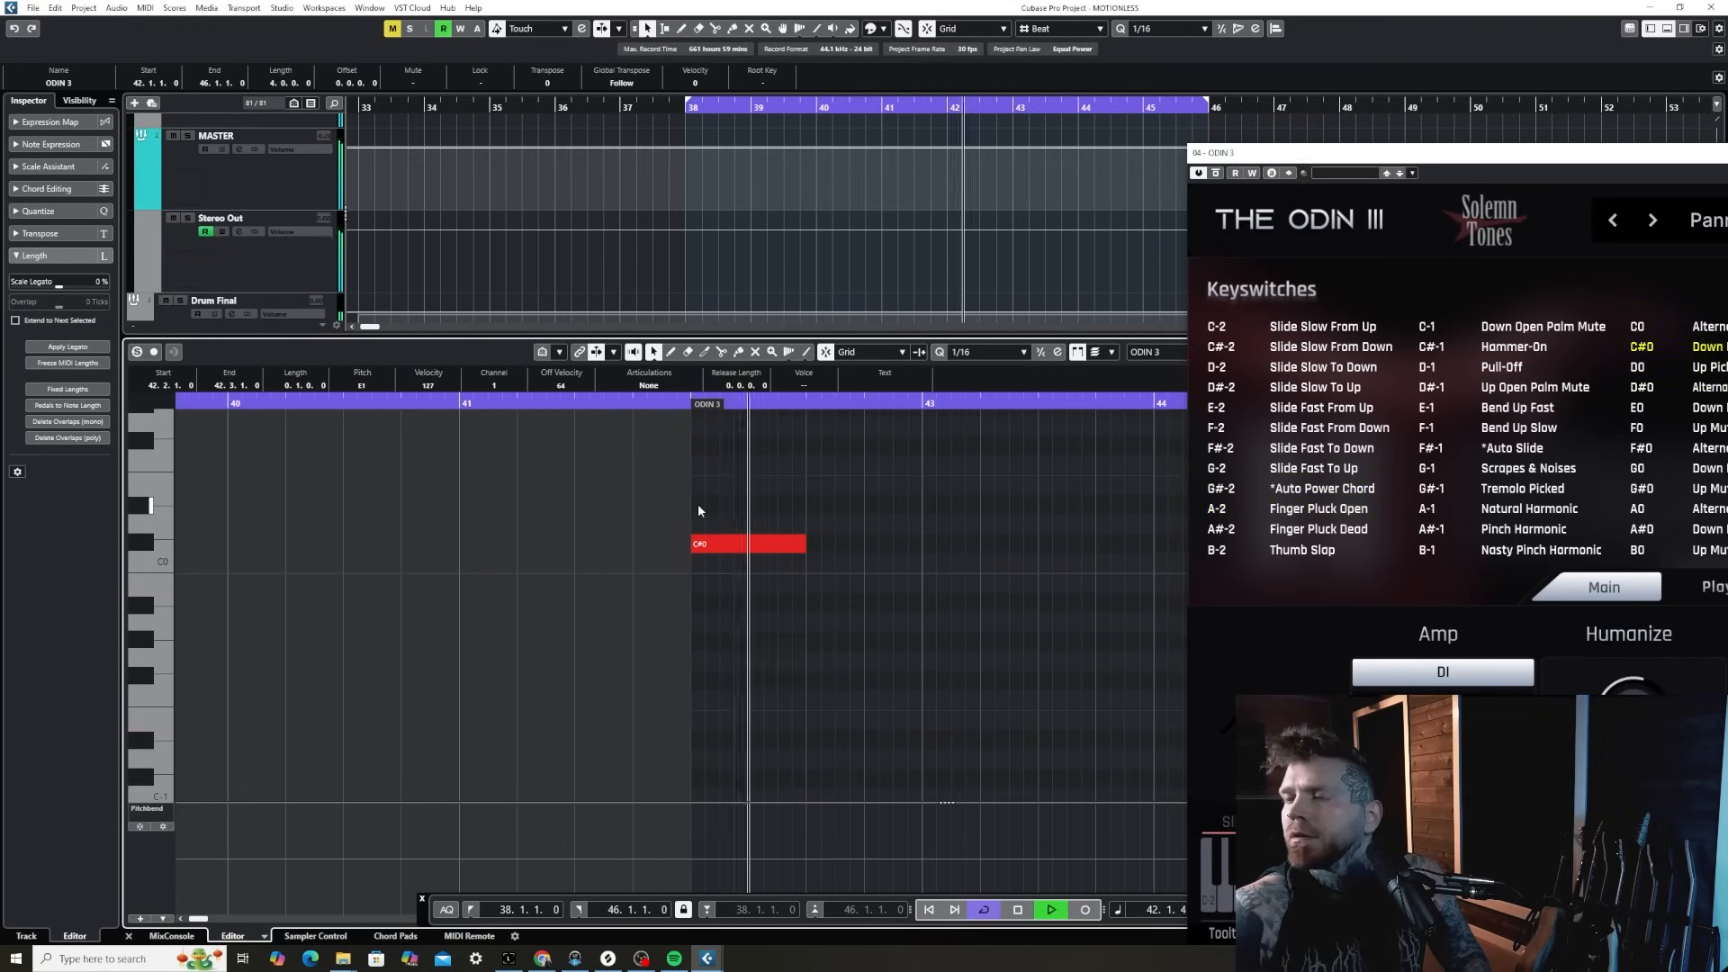
pyautogui.scroll(3, 709, 518)
pyautogui.press('g')
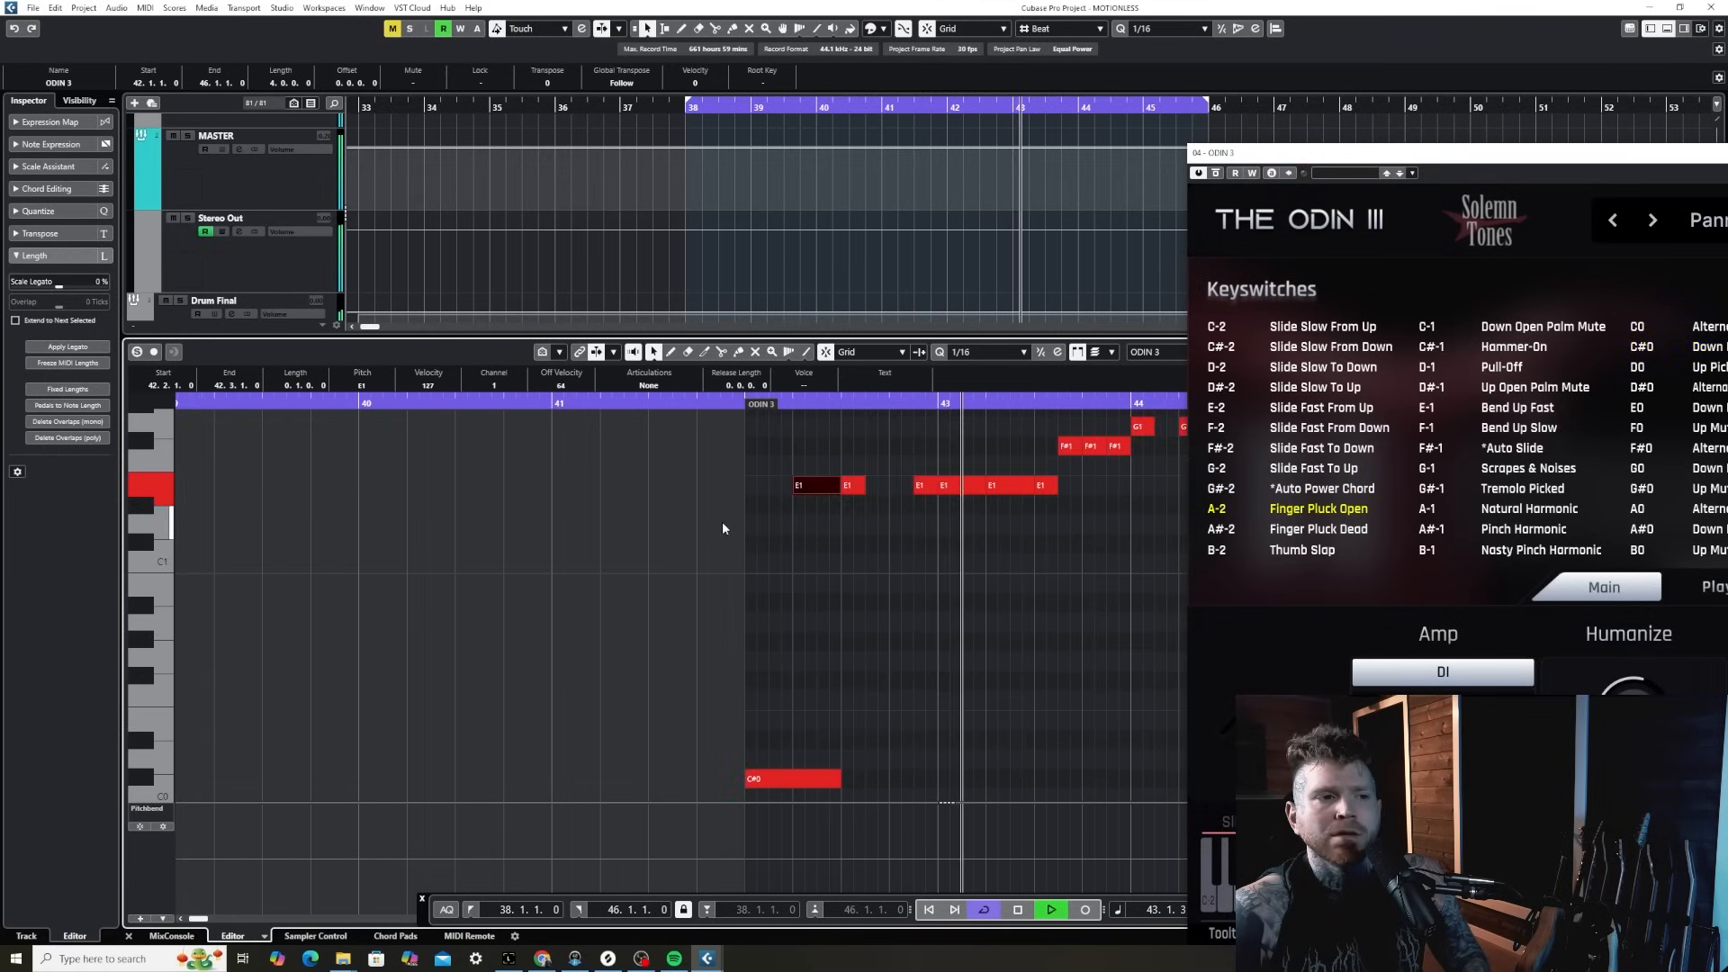
# - Lengthen the C#0 keyswitch to 42.4.1, trimming and deleting the A-2 keyswitches it overlaps
pyautogui.press('h')
pyautogui.press('h')
pyautogui.scroll(-1, 792, 540)
pyautogui.moveTo(726, 701); pyautogui.dragTo(799, 710)
pyautogui.scroll(-10, 801, 711)
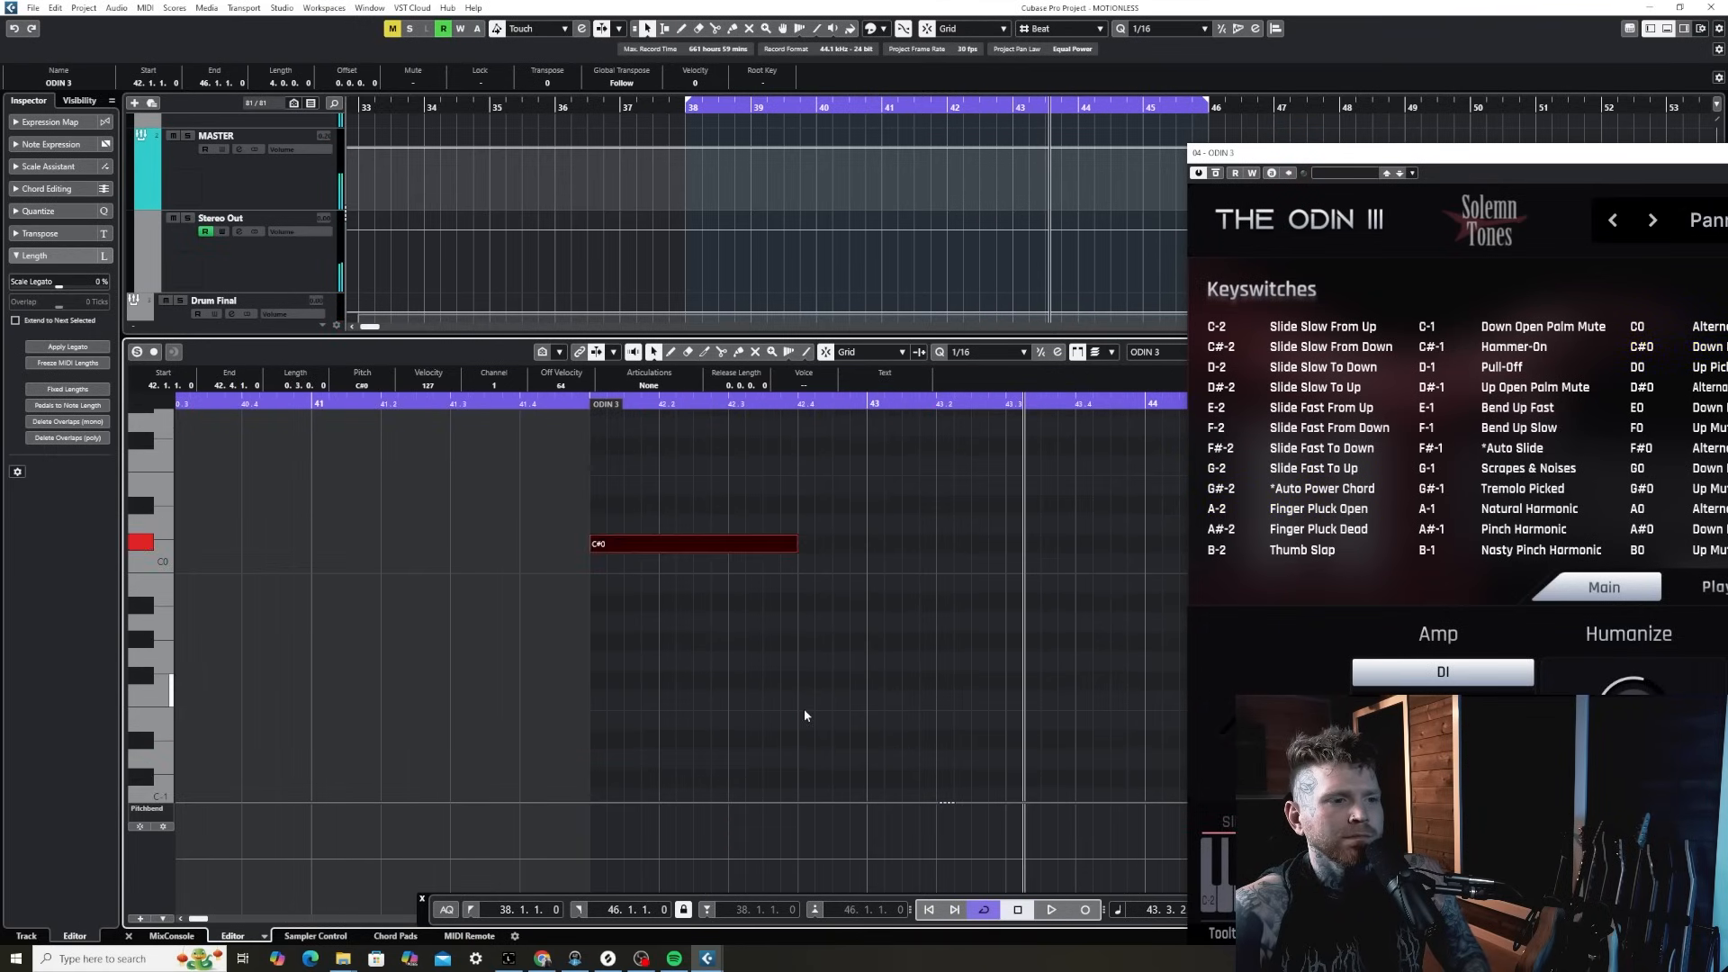
pyautogui.moveTo(765, 623); pyautogui.dragTo(799, 622)
pyautogui.click(742, 620)
pyautogui.press('Delete')
# - Play the cycle from just before bar 42 to hear the edited keyswitches, and close the note editor
pyautogui.click(557, 401)
pyautogui.press('space')
pyautogui.scroll(10, 664, 612)
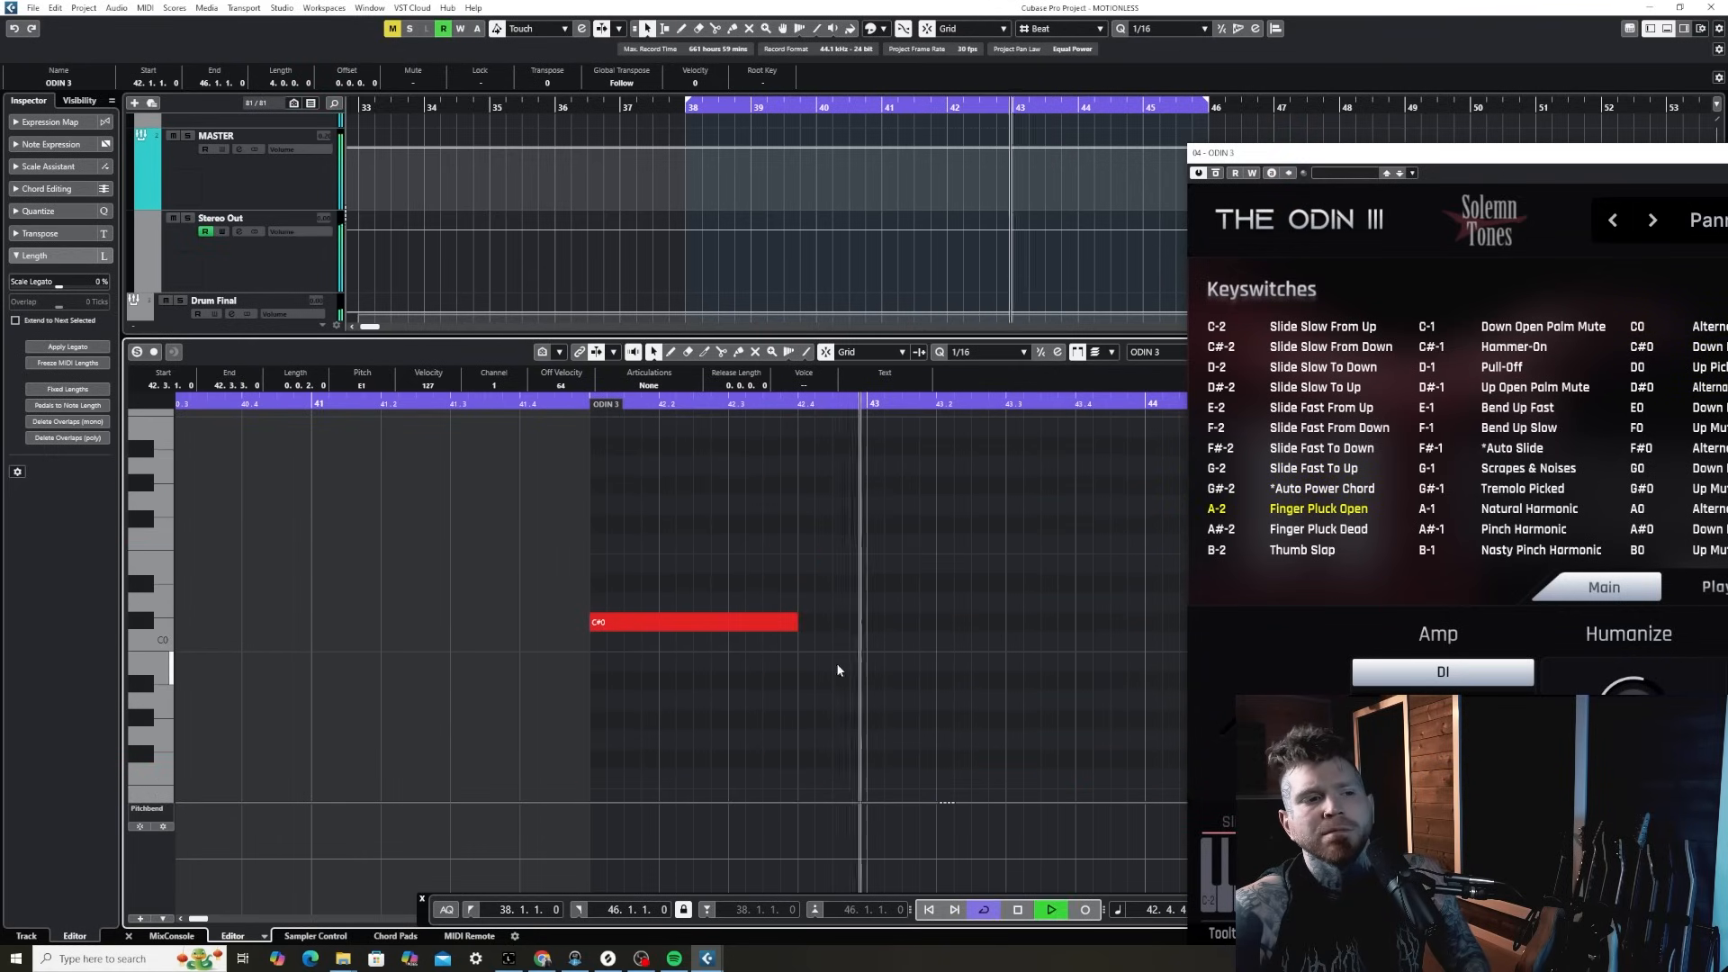
pyautogui.keyDown('ctrl'); pyautogui.scroll(-2, 836, 662); pyautogui.keyUp('ctrl')
pyautogui.keyDown('ctrl'); pyautogui.scroll(-3, 836, 662); pyautogui.keyUp('ctrl')
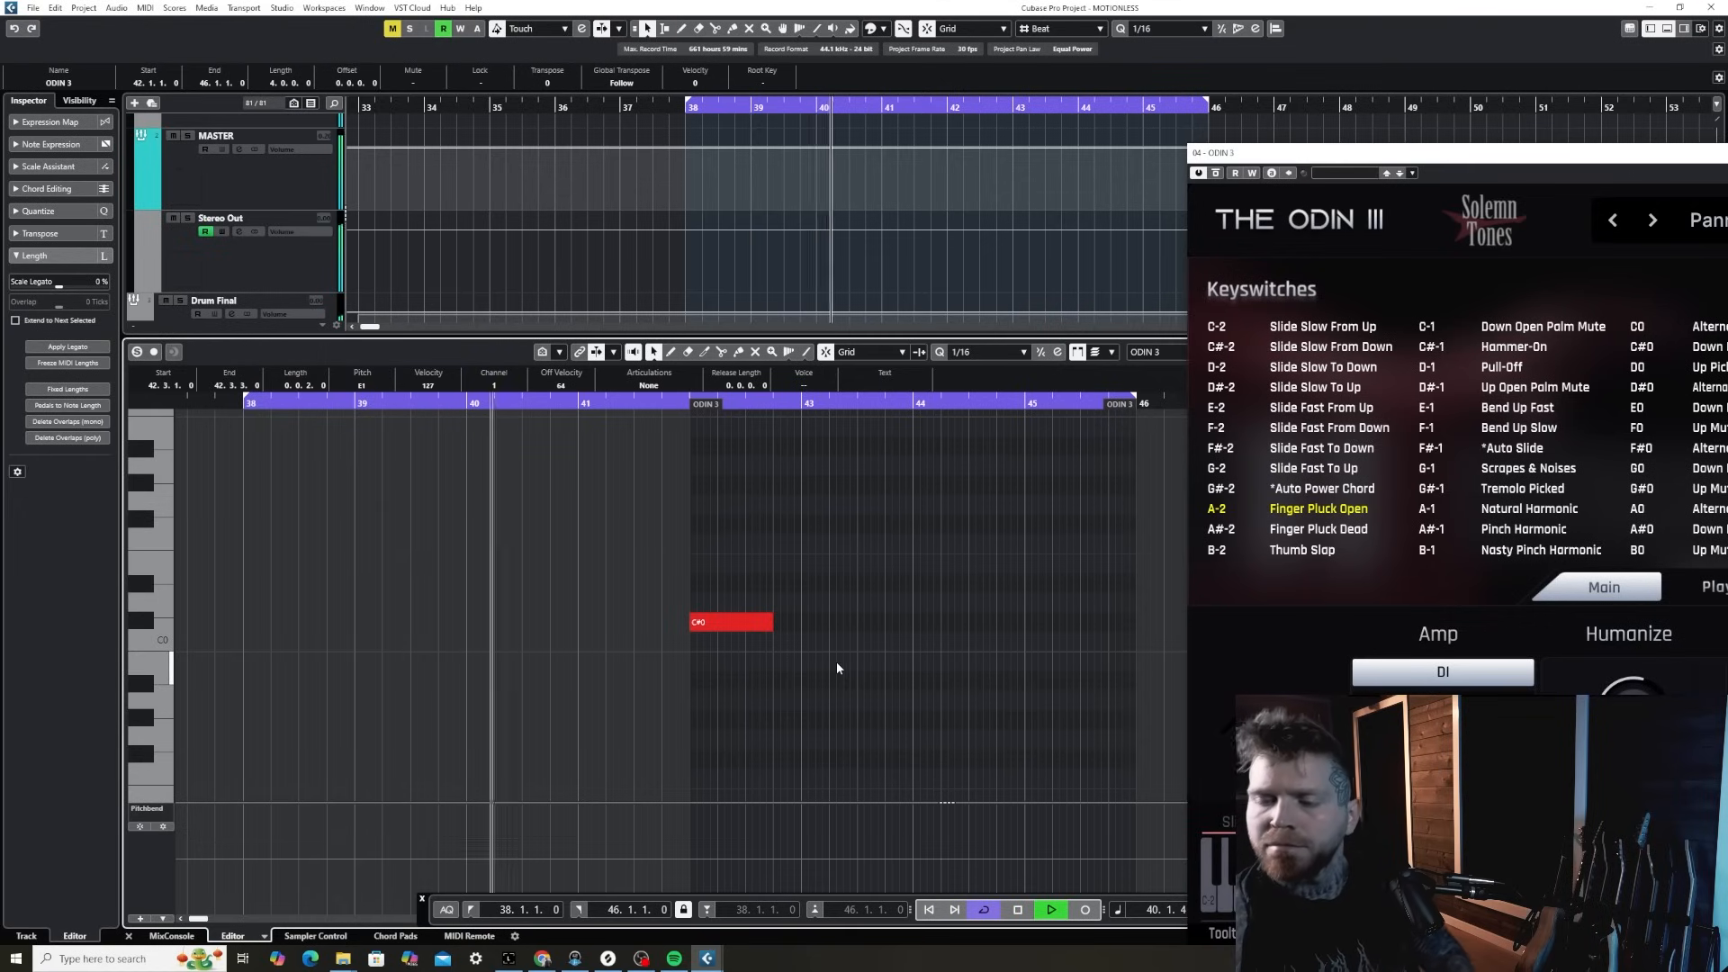
pyautogui.press('g')
pyautogui.hotkey('ctrl', 'e')
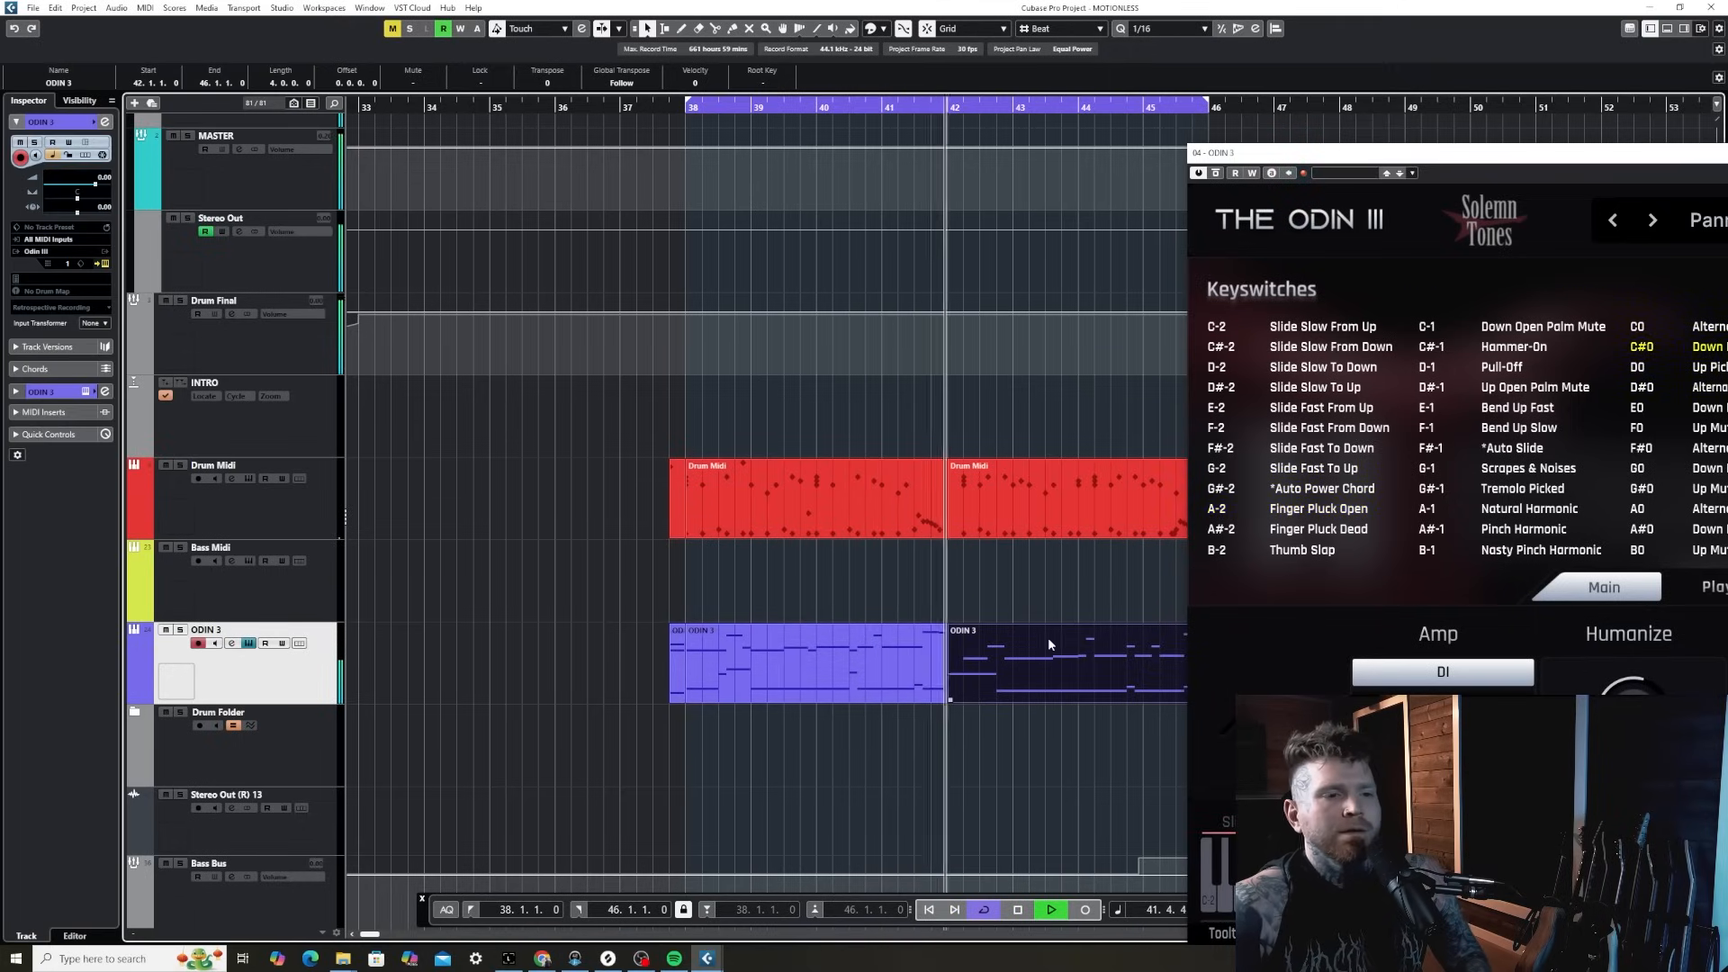
# - Stop playback and move the Odin III plug-in window clear of the arrangement up to bar 55
pyautogui.press('space')
pyautogui.press('g')
pyautogui.press('g')
pyautogui.press('h')
pyautogui.press('h')
pyautogui.press('h')
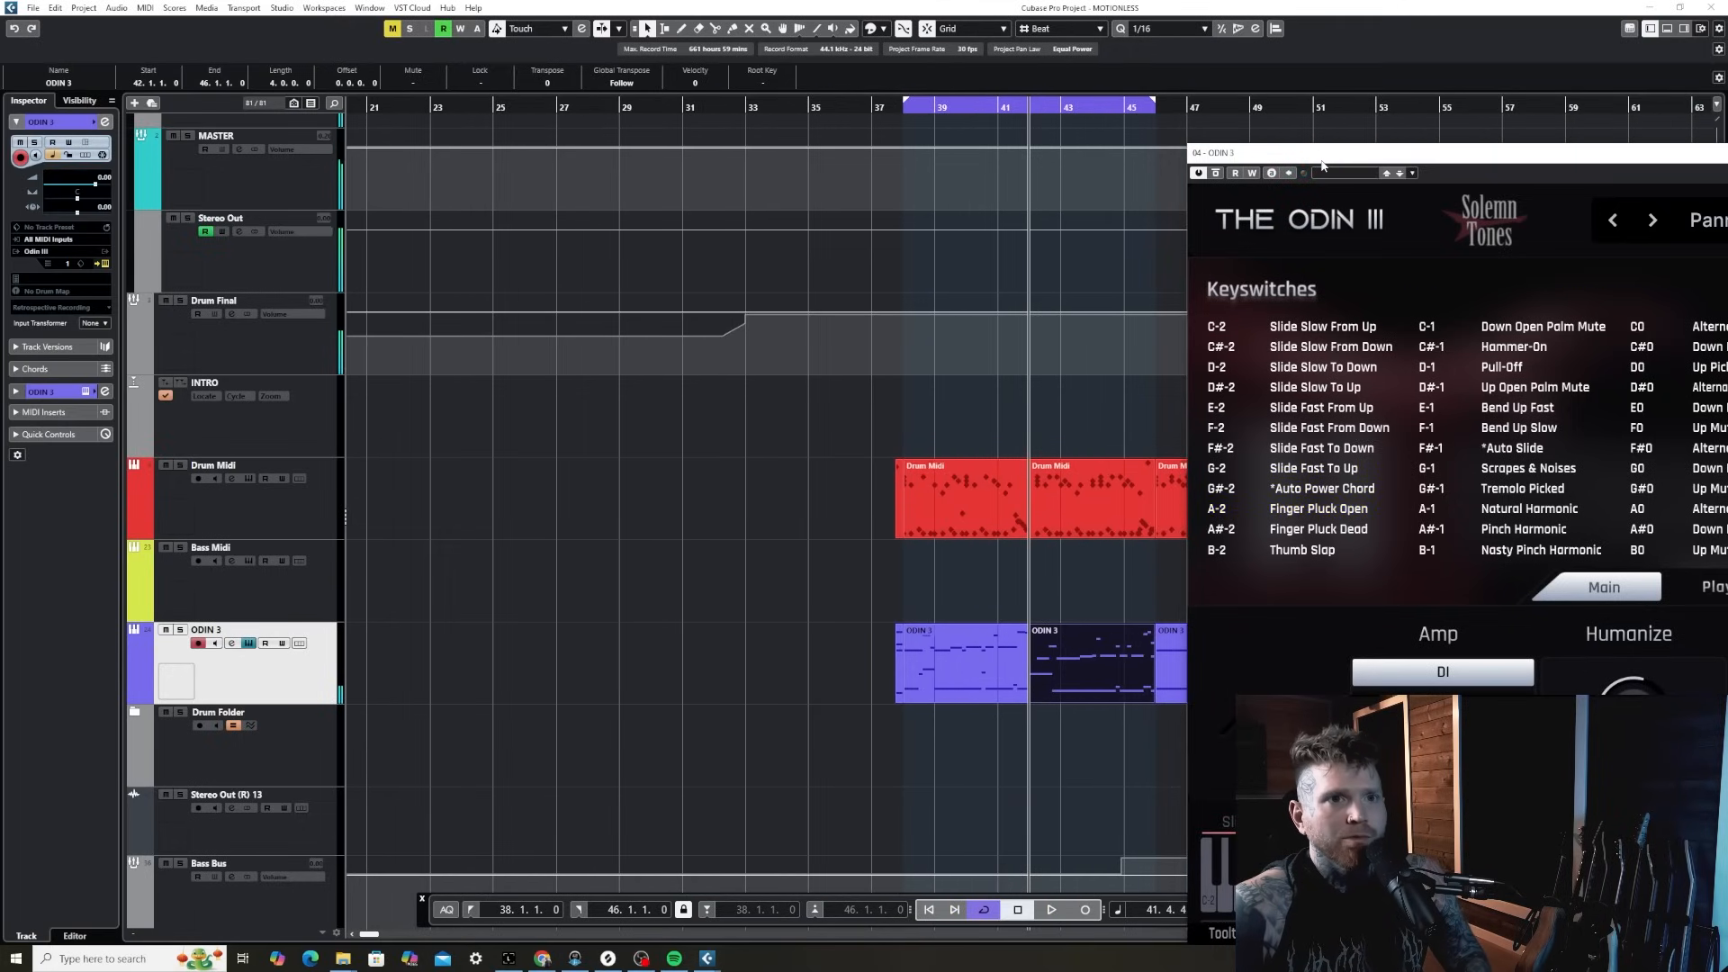
pyautogui.moveTo(1311, 156); pyautogui.dragTo(1678, 602)
pyautogui.press('g')
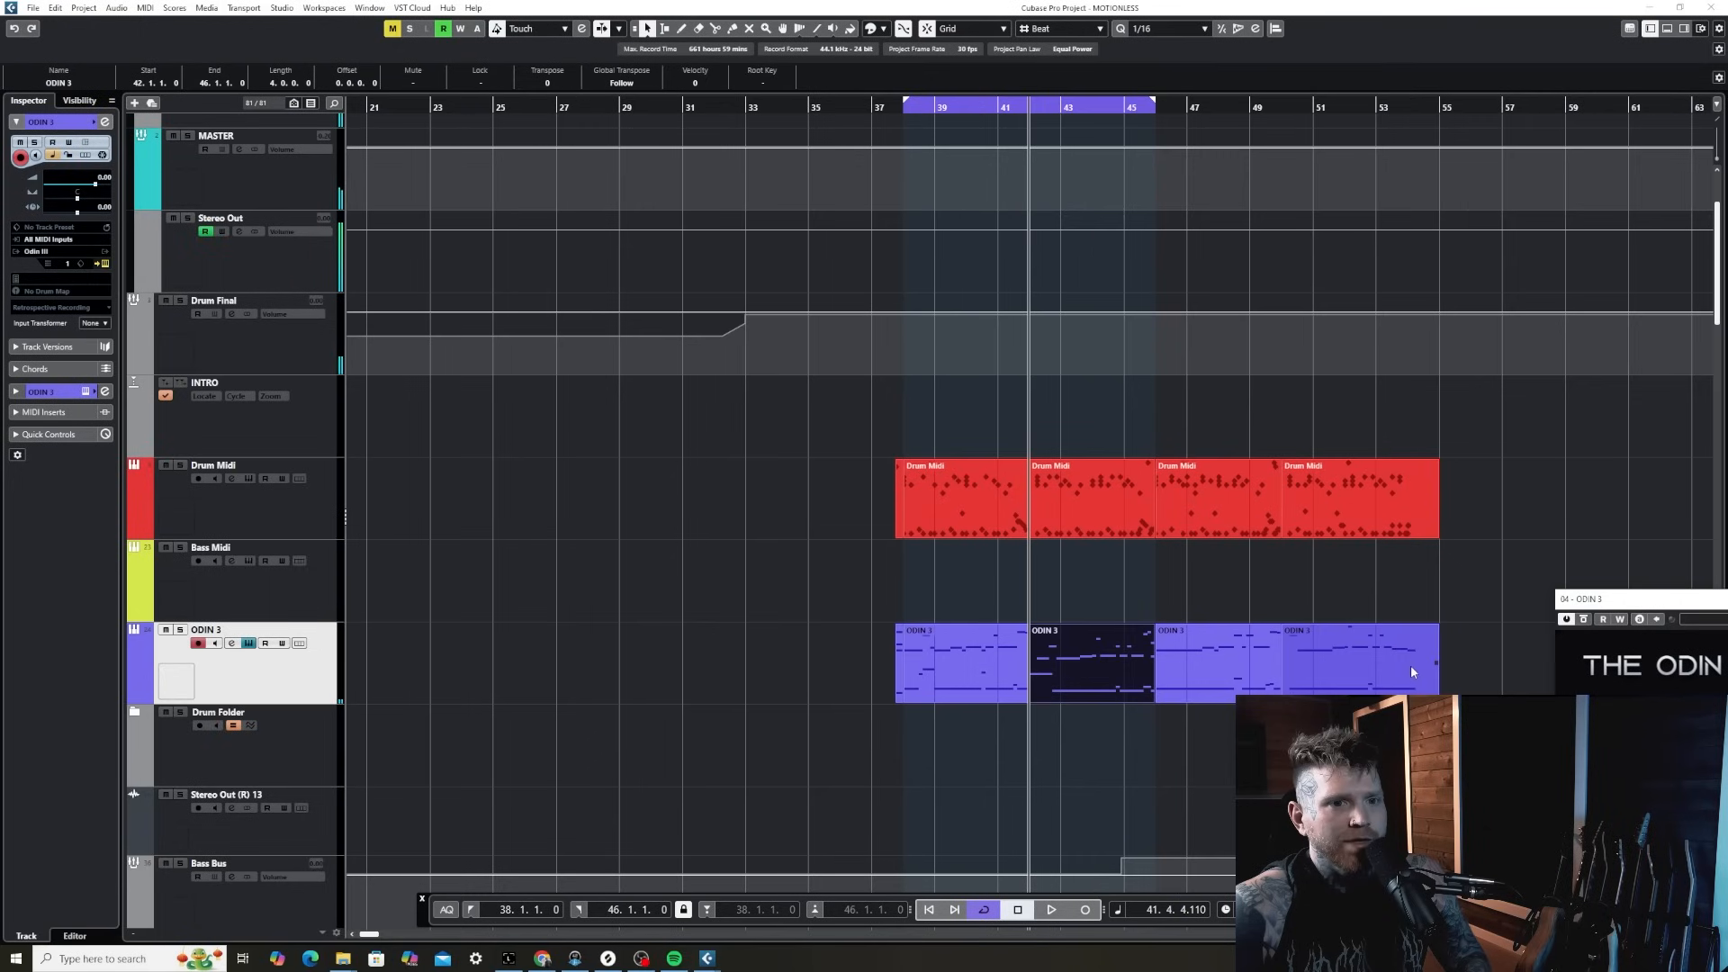
# - Copy the four ODIN 3 events from bar 38 to bar 55 onto the Bass Midi track at the same positions
pyautogui.scroll(-2, 1480, 570)
pyautogui.moveTo(1478, 568); pyautogui.dragTo(911, 504)
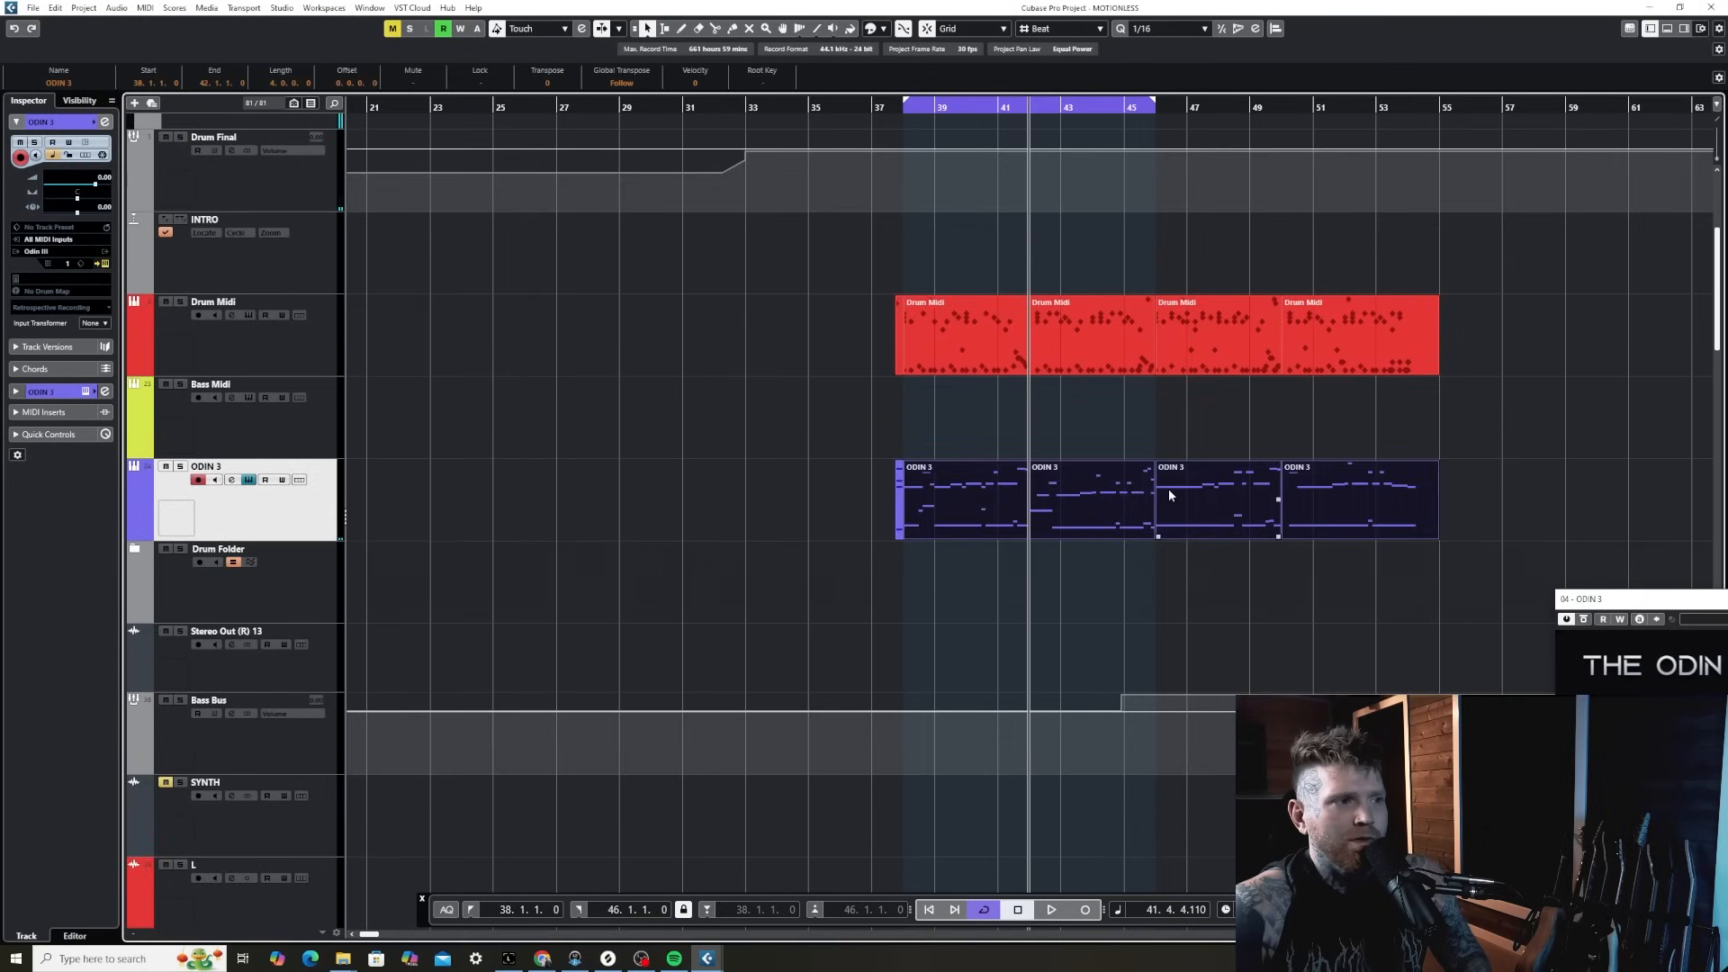
pyautogui.hotkey('ctrl', 'd')
pyautogui.moveTo(1226, 517); pyautogui.dragTo(674, 435)
pyautogui.press('h')
pyautogui.press('h')
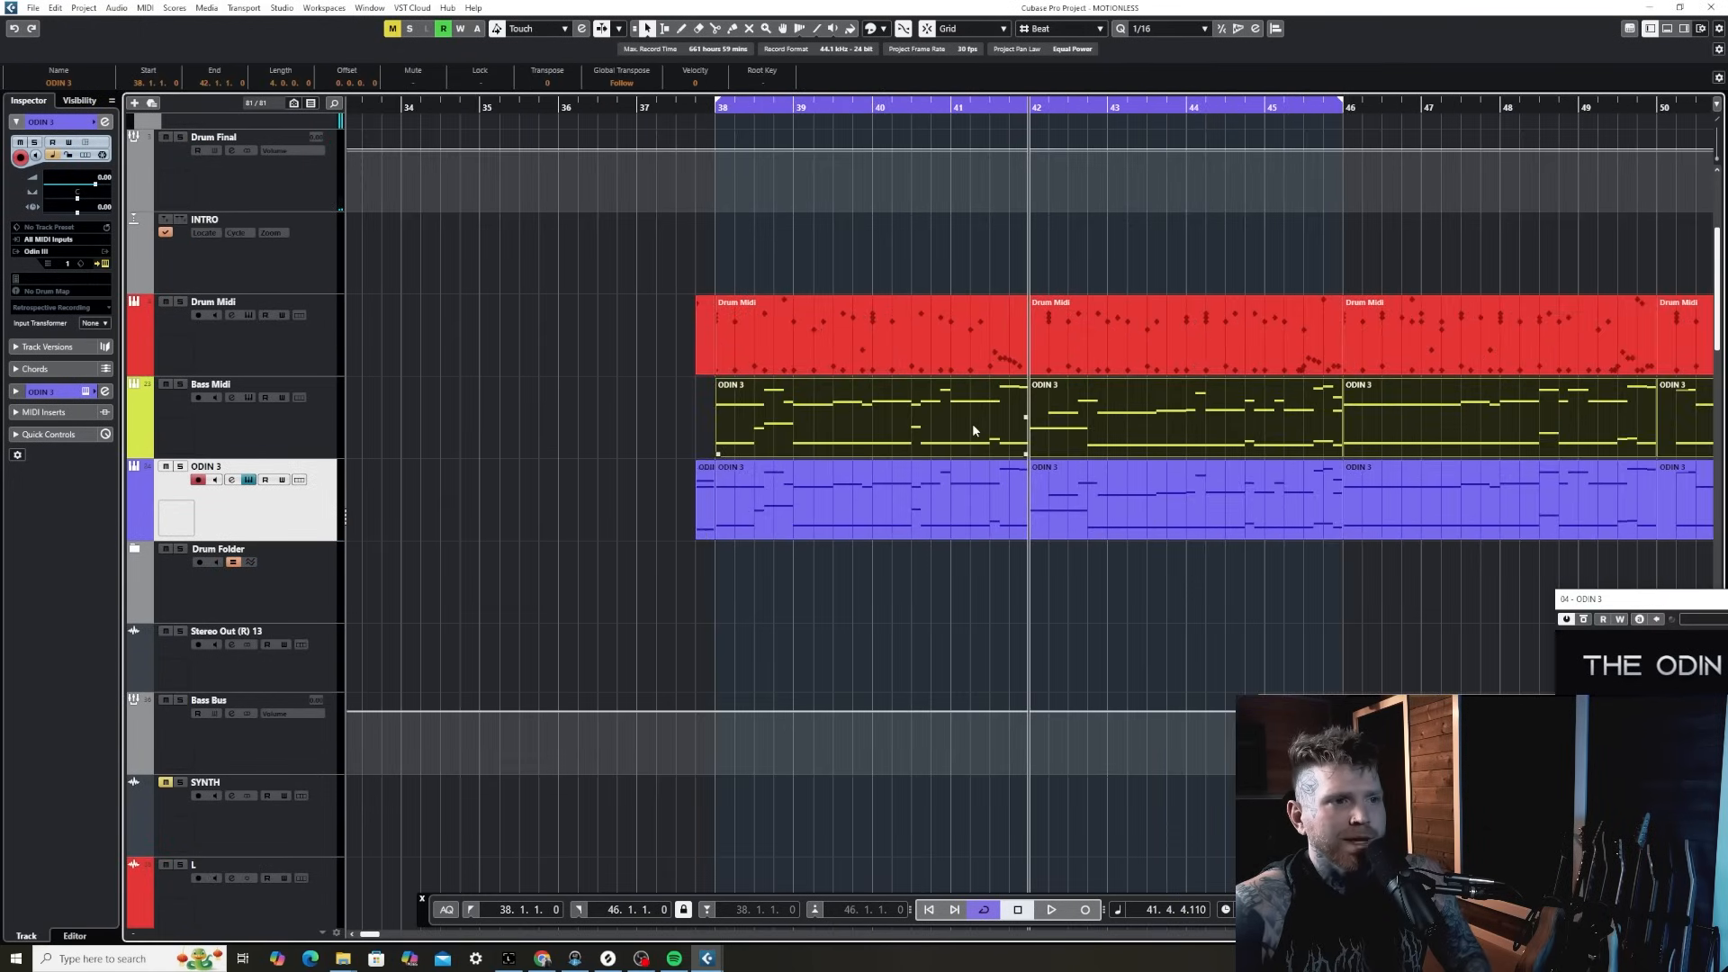
# - Open the copied Bass Midi events for note editing and delete the low articulation keyswitch notes
pyautogui.doubleClick(973, 425)
pyautogui.press('g')
pyautogui.press('g')
pyautogui.press('g')
pyautogui.scroll(-4, 1242, 590)
pyautogui.scroll(-6, 1169, 630)
pyautogui.moveTo(1314, 747); pyautogui.dragTo(836, 511)
pyautogui.press('Delete')
pyautogui.moveTo(1265, 544); pyautogui.dragTo(990, 464)
pyautogui.press('Delete')
pyautogui.scroll(3, 1188, 580)
pyautogui.scroll(10, 1170, 684)
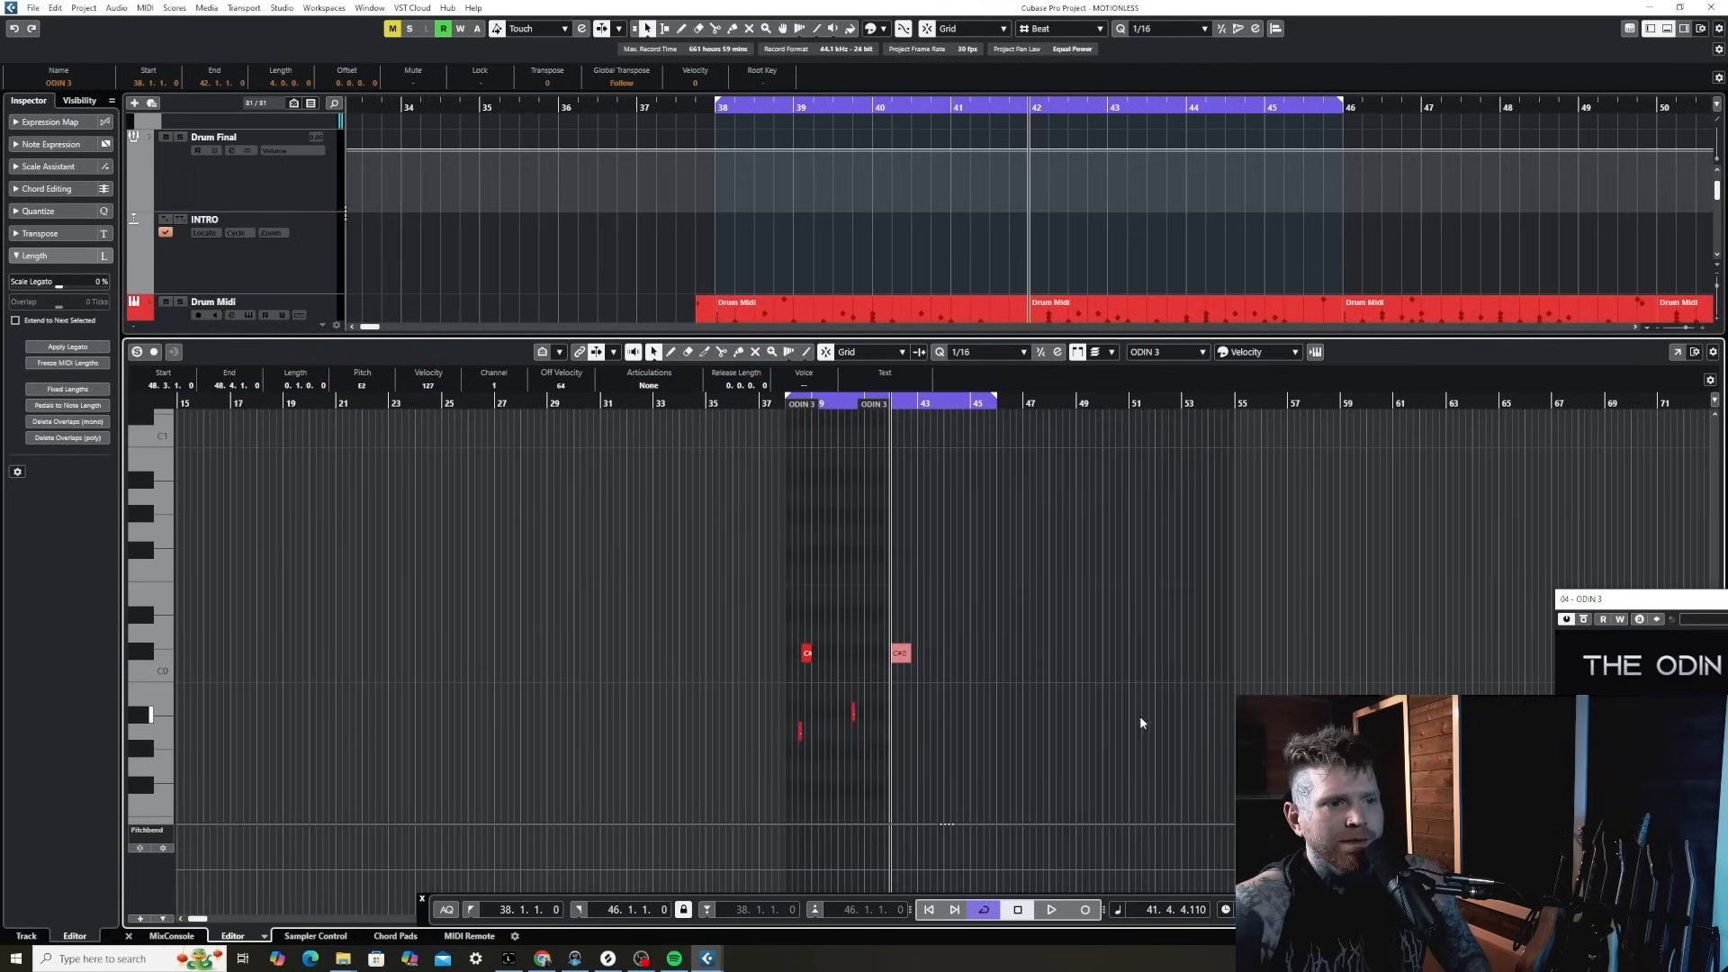
# - Select all the remaining bass notes across the four events and transpose them down one octave
pyautogui.moveTo(1348, 752); pyautogui.dragTo(591, 408)
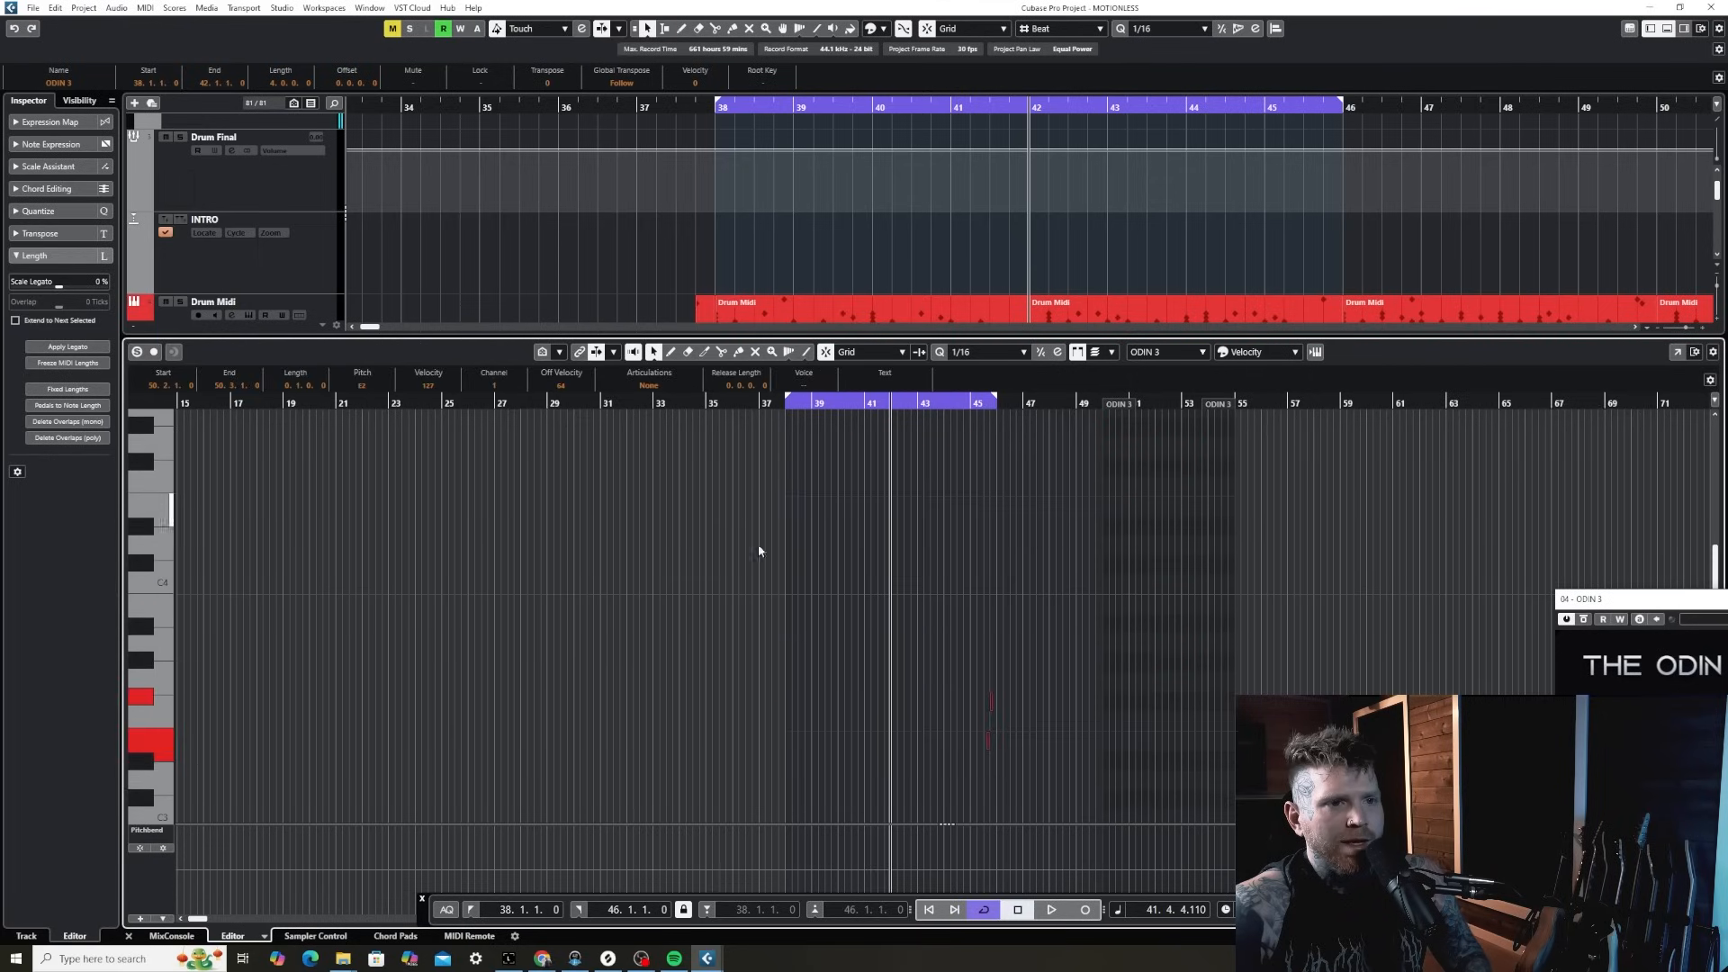
pyautogui.scroll(-6, 774, 567)
pyautogui.hscroll(3, 837, 621)
pyautogui.scroll(8, 720, 622)
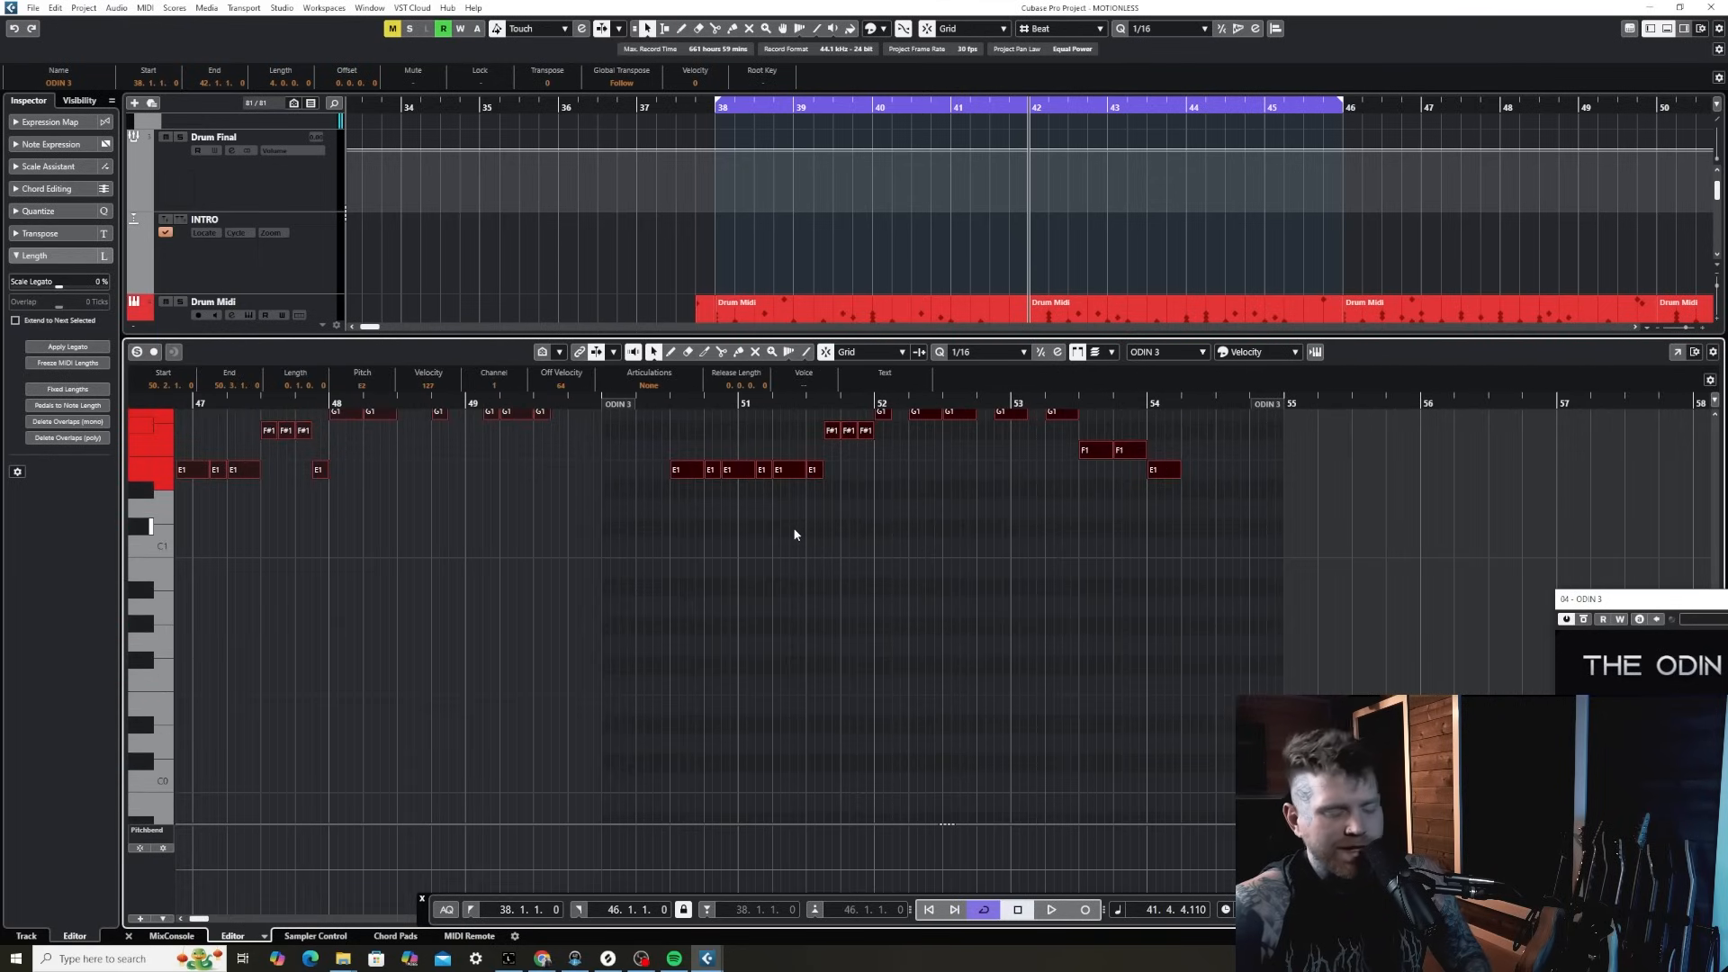
pyautogui.hotkey('shift', 'Down')
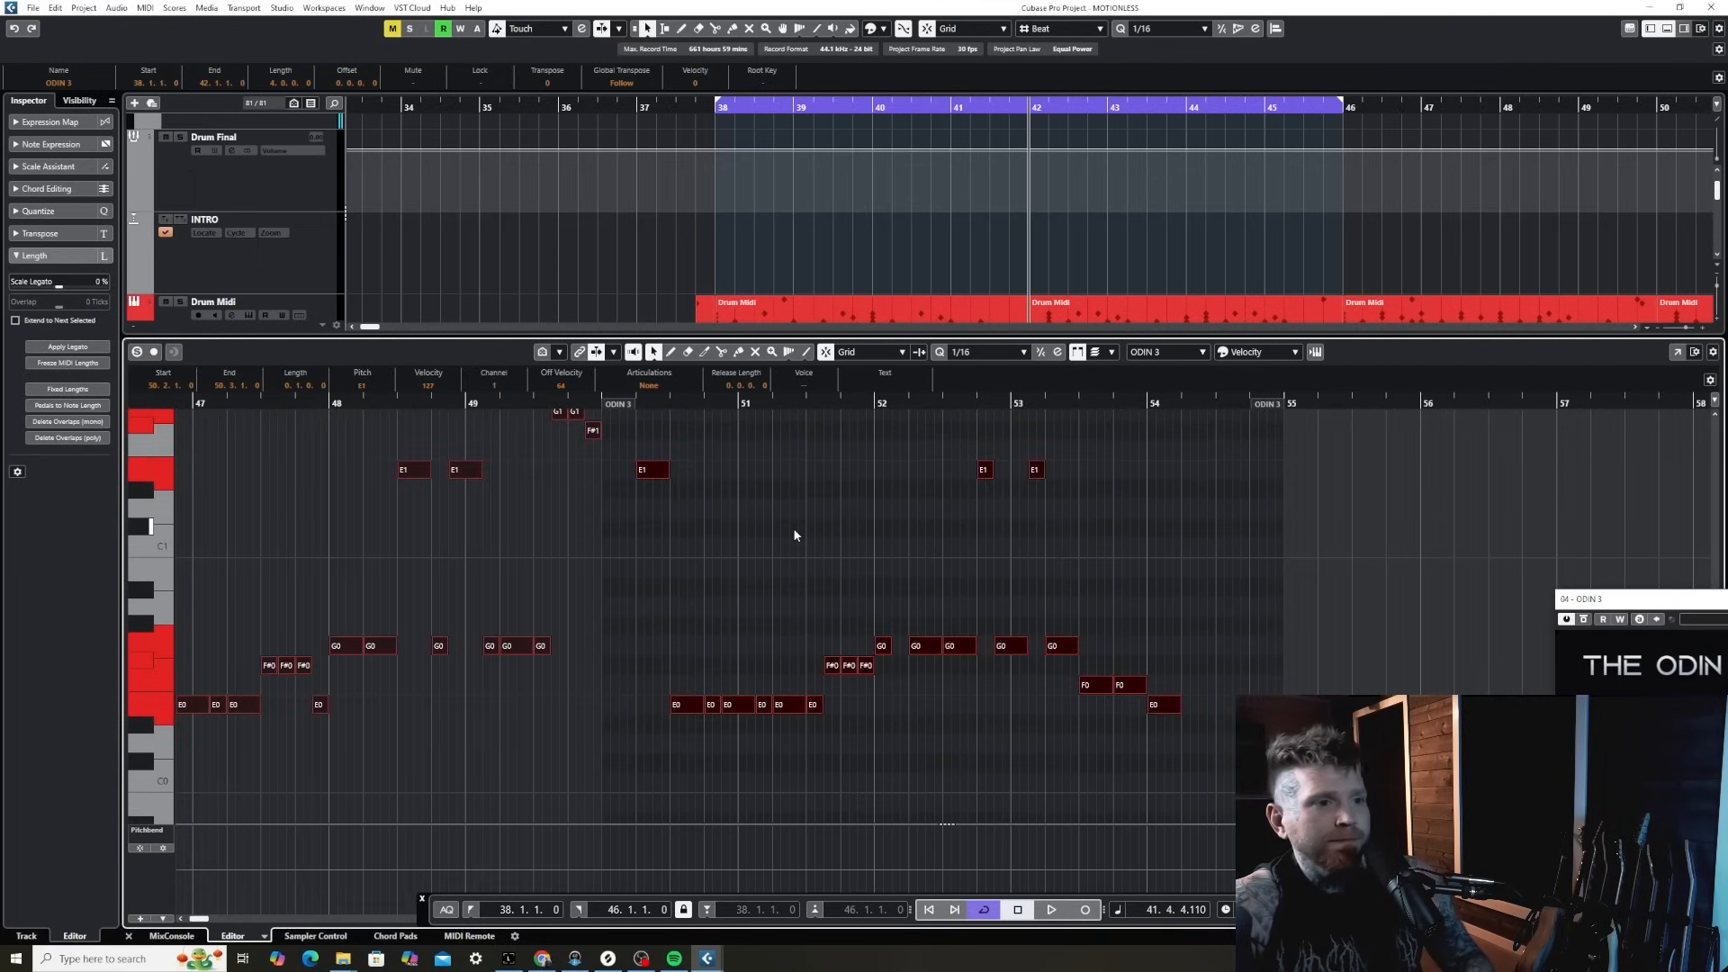
# - Play the octave-lowered bass part from early in the cycle and close the note editor
pyautogui.press('g')
pyautogui.press('g')
pyautogui.moveTo(737, 408); pyautogui.dragTo(804, 407)
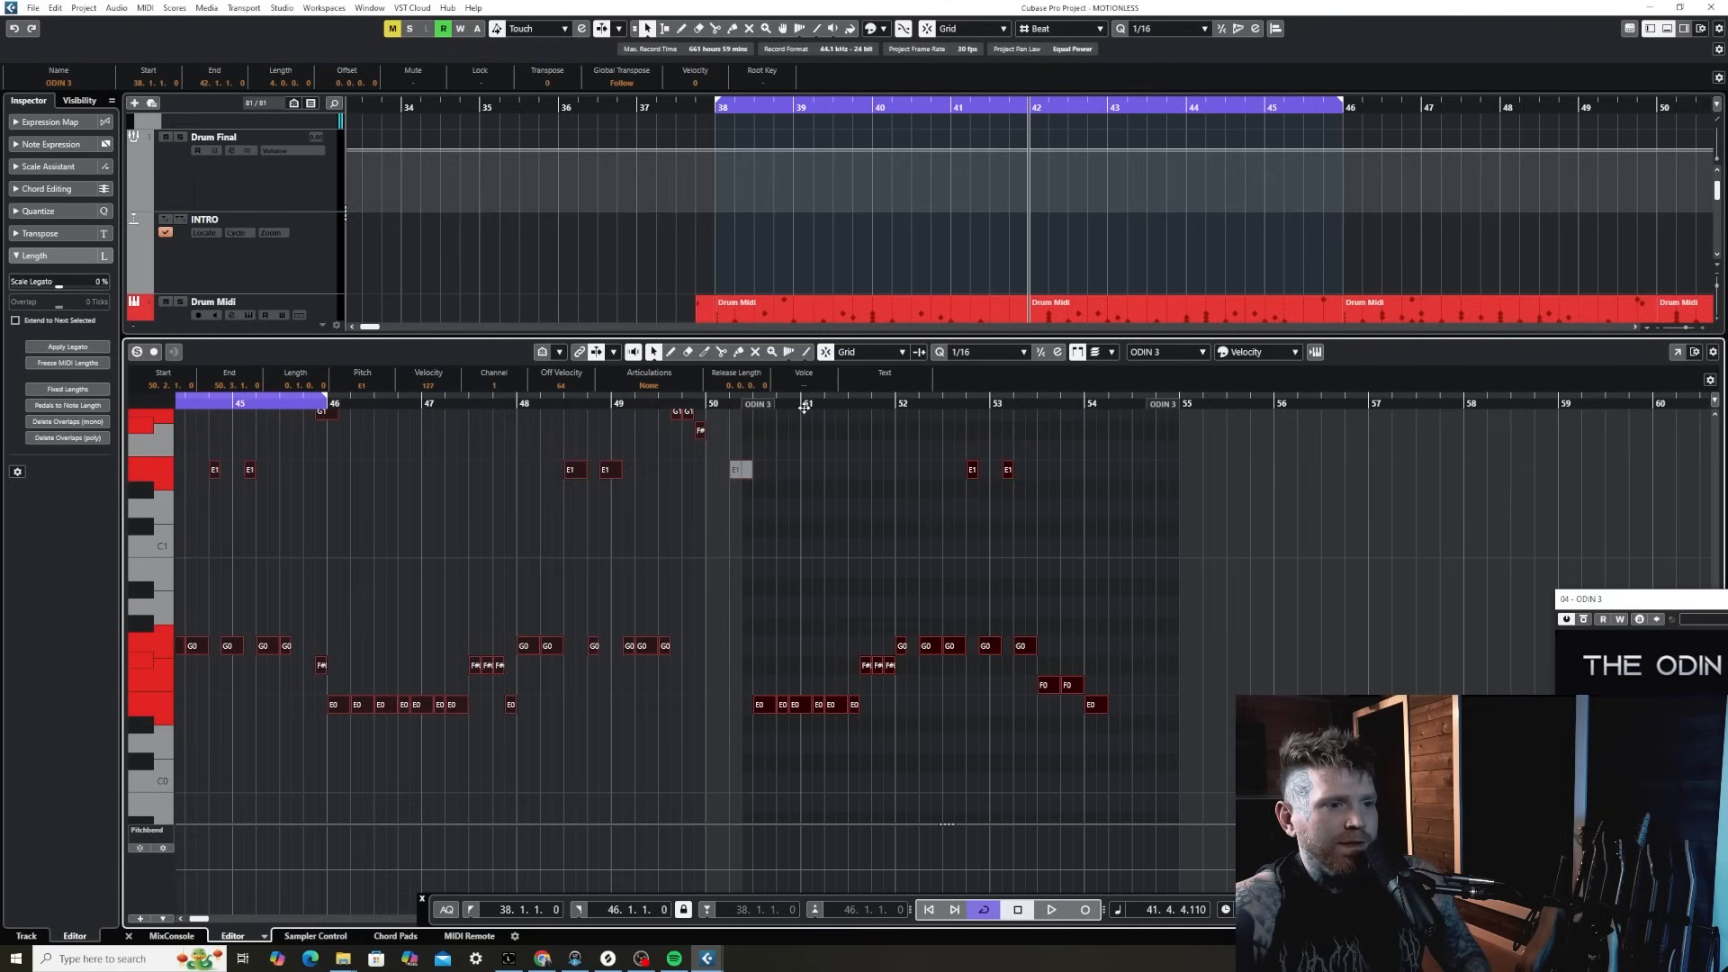
pyautogui.hotkey('ctrl', 'z')
pyautogui.click(793, 402)
pyautogui.press('h')
pyautogui.press('h')
pyautogui.press('h')
pyautogui.press('h')
pyautogui.press('h')
pyautogui.press('h')
pyautogui.press('g')
pyautogui.press('g')
pyautogui.press('g')
pyautogui.press('g')
pyautogui.press('g')
pyautogui.press('g')
pyautogui.press('space')
pyautogui.hotkey('ctrl', 'e')
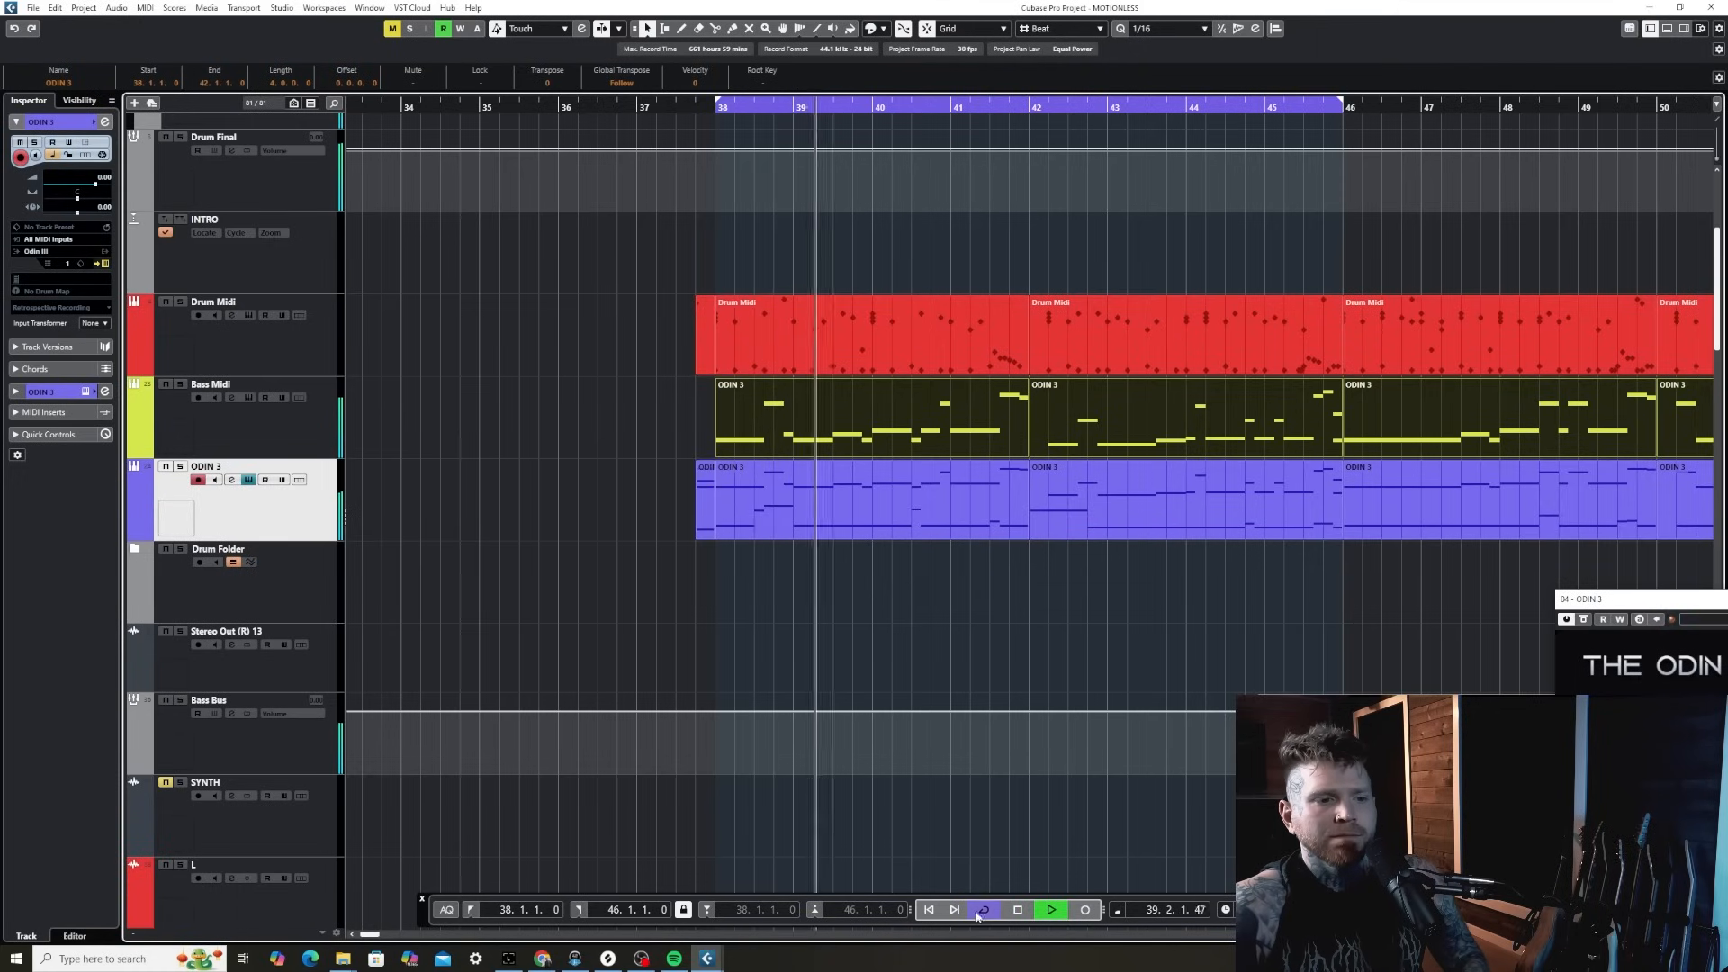
# - Turn off cycle mode and let the bass, guitar and drums play on past bar 48, then stop
pyautogui.click(982, 910)
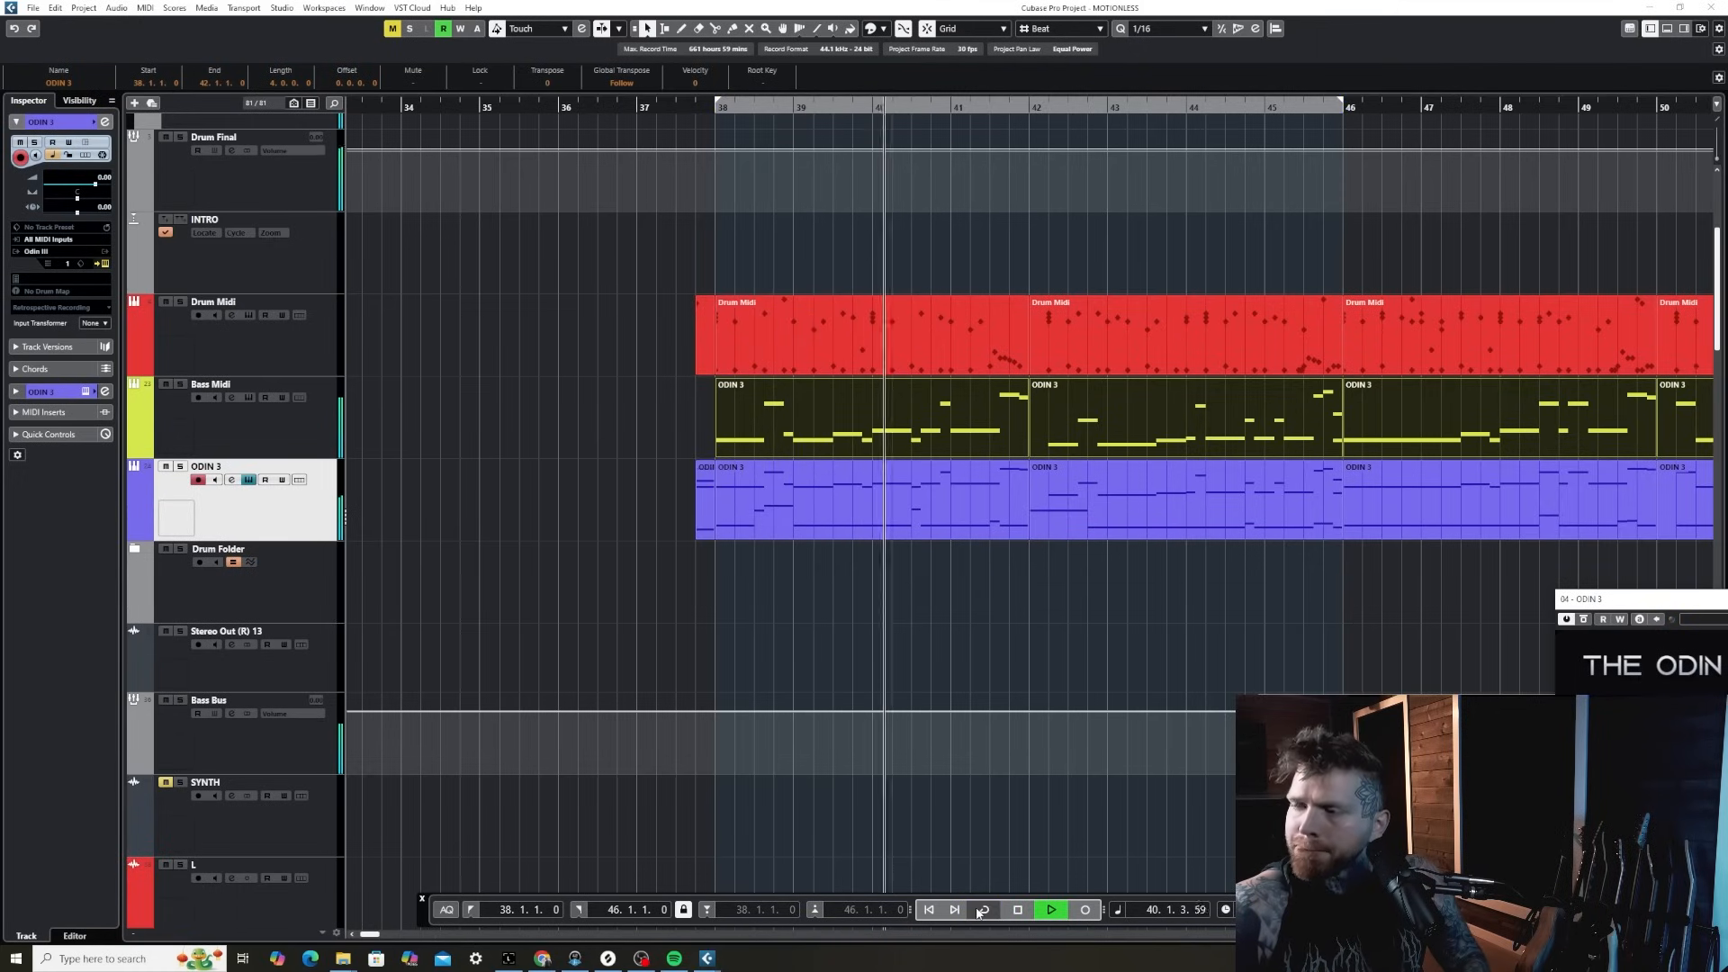
pyautogui.press('g')
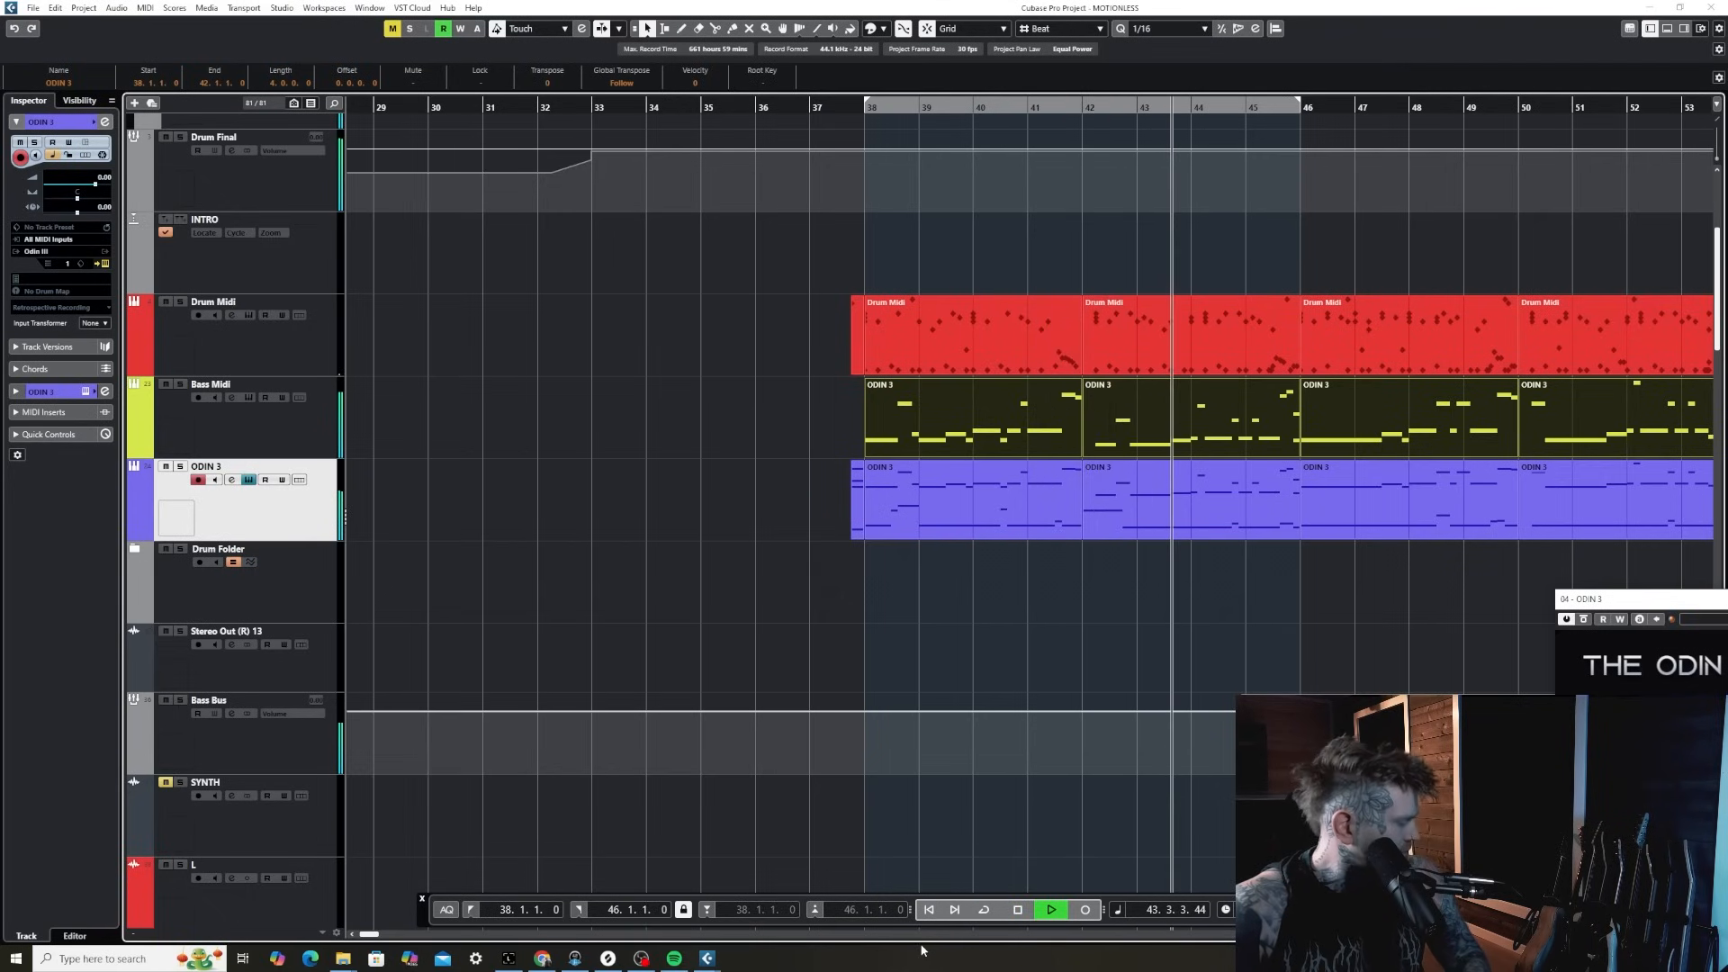
pyautogui.press('g')
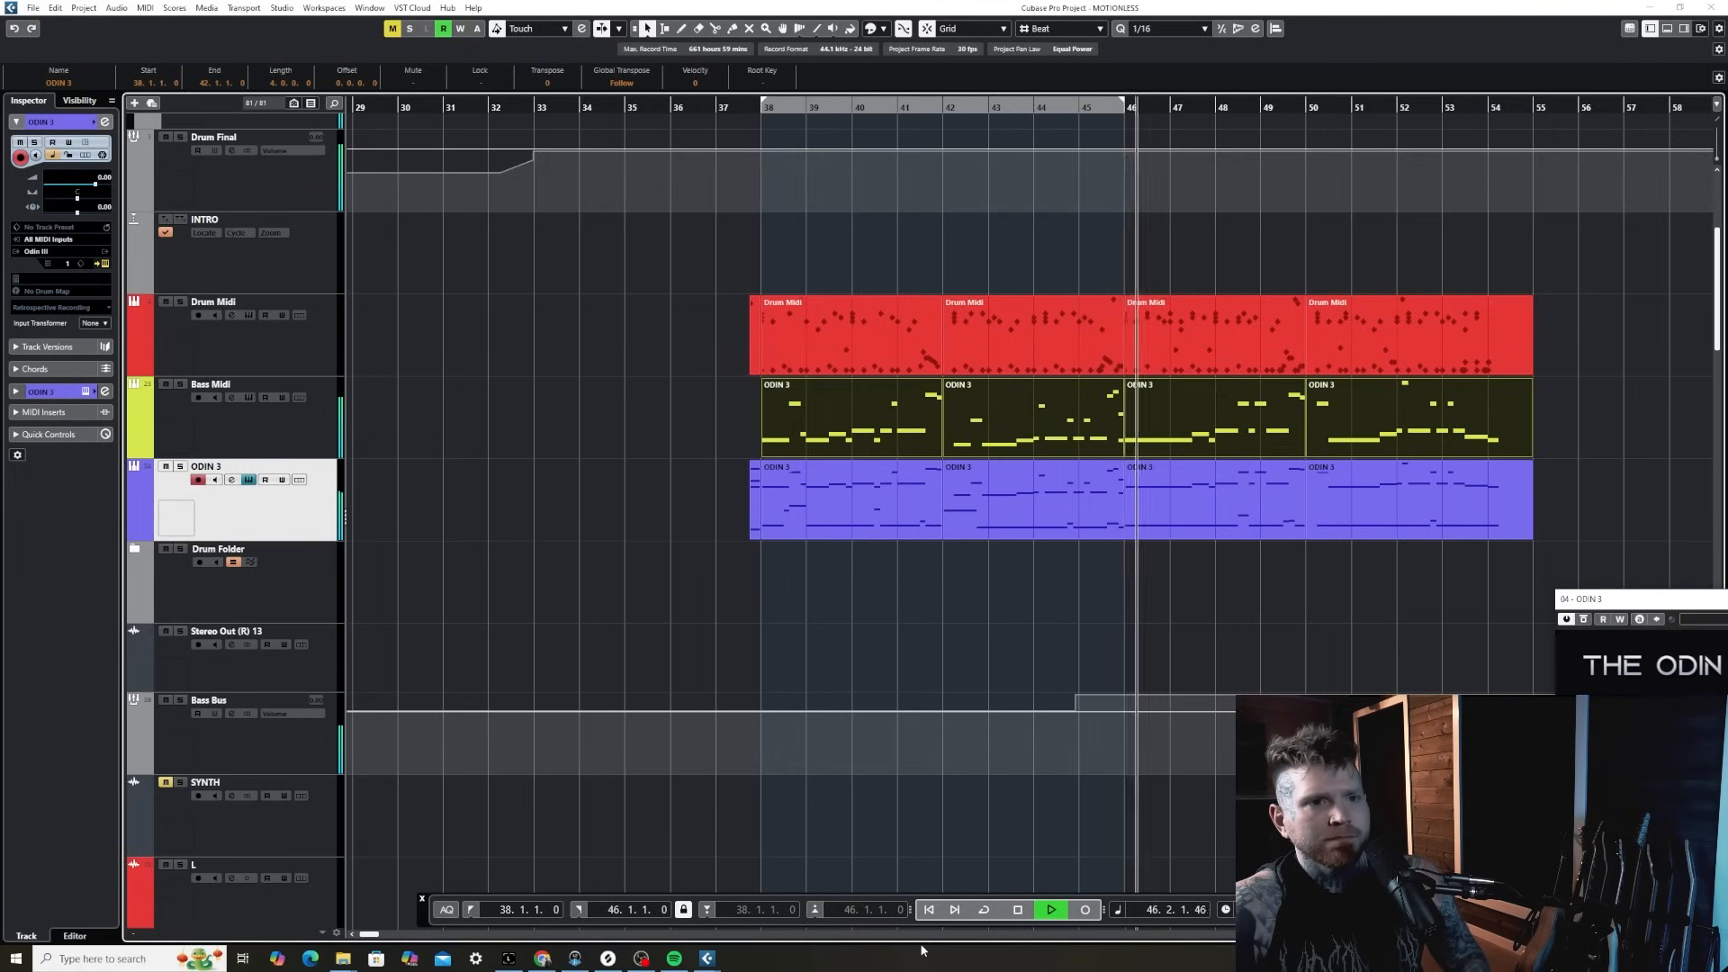
pyautogui.press('h')
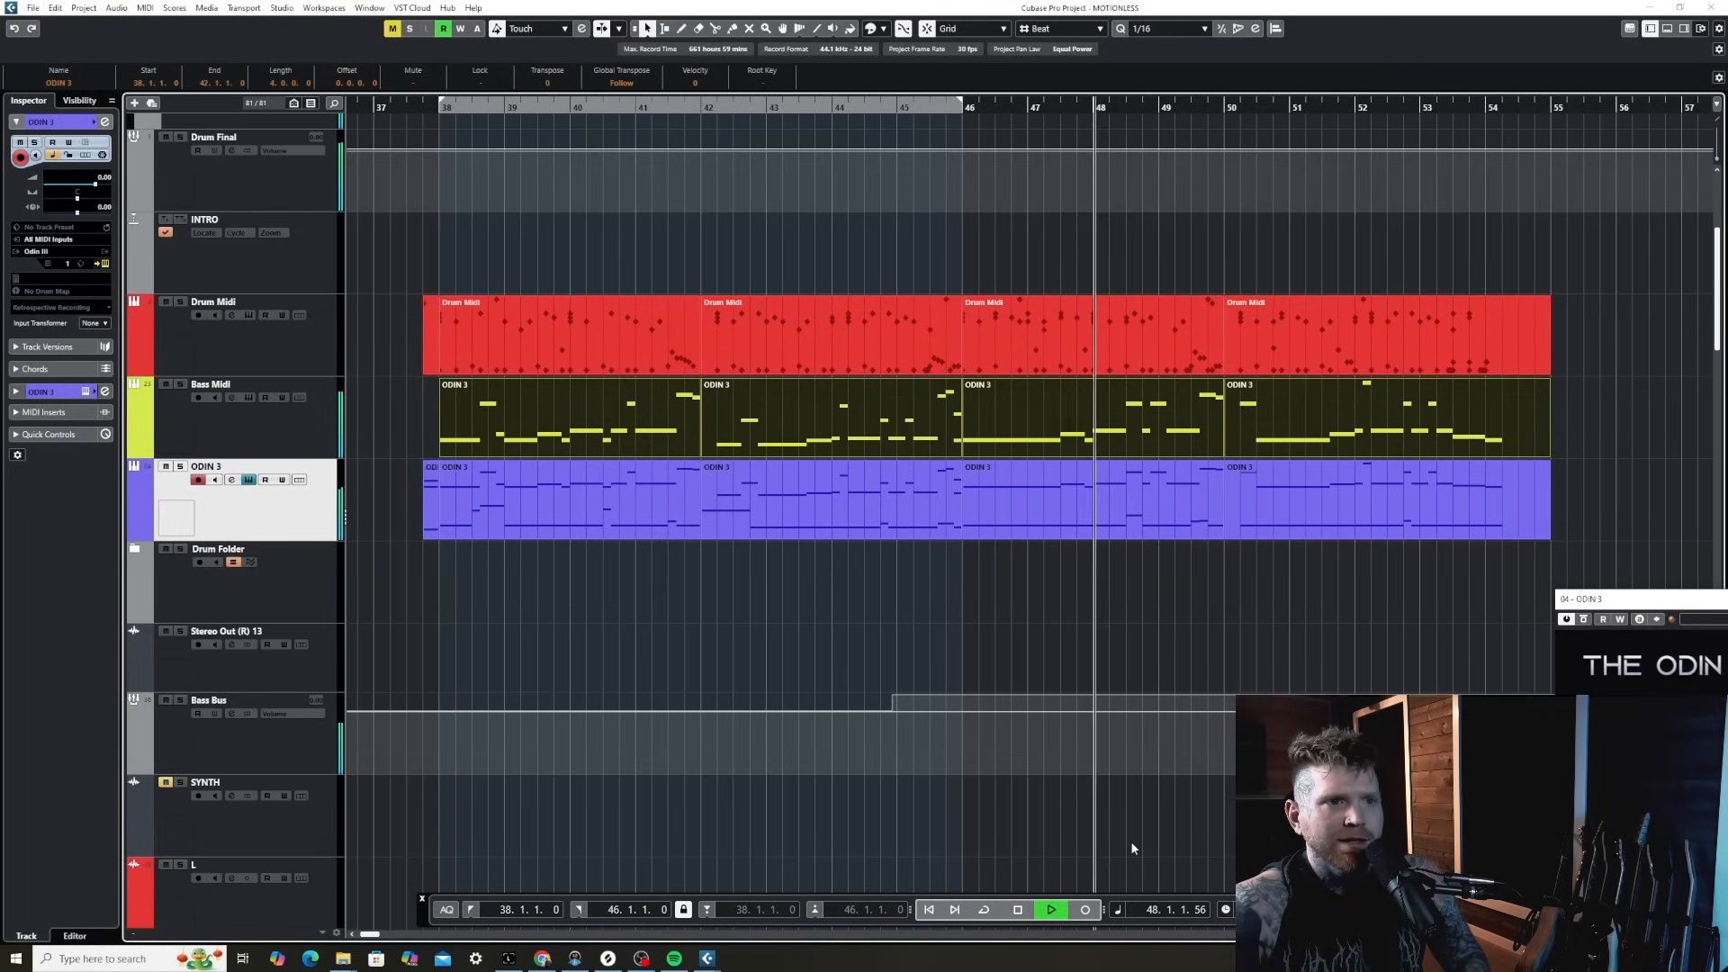
pyautogui.press('space')
# - Play the whole section from bar 38 into bar 52 and stop playback there
pyautogui.press('h')
pyautogui.press('h')
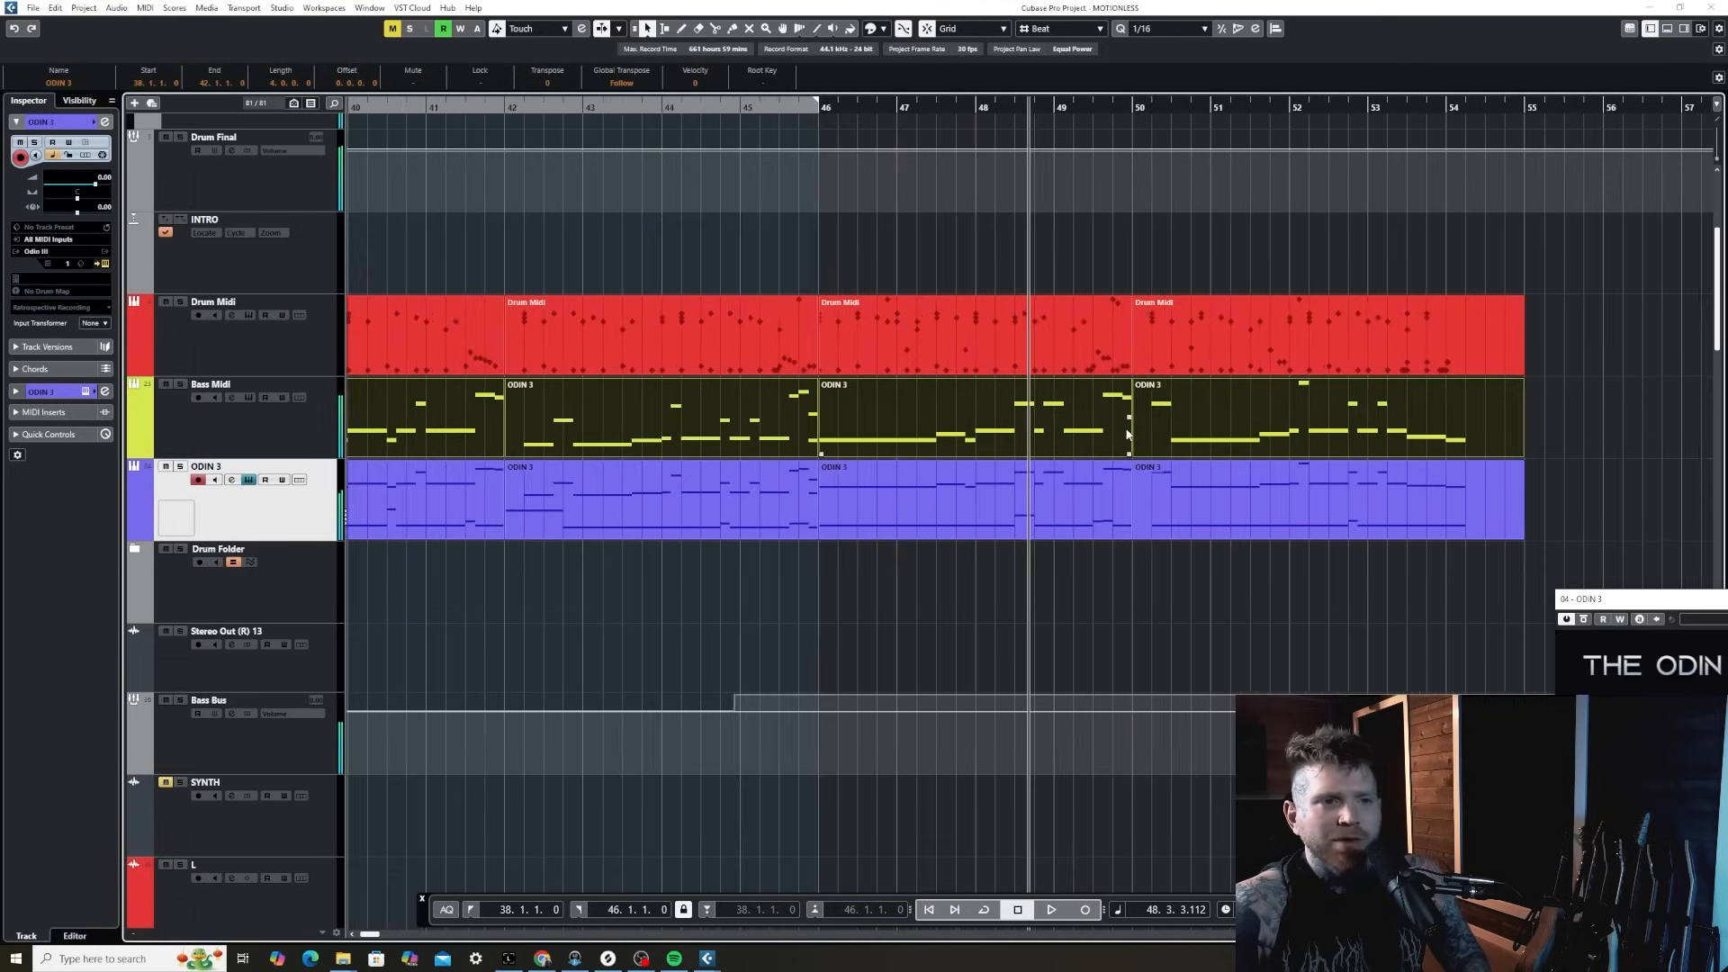
pyautogui.press('g')
pyautogui.press('g')
pyautogui.press('g')
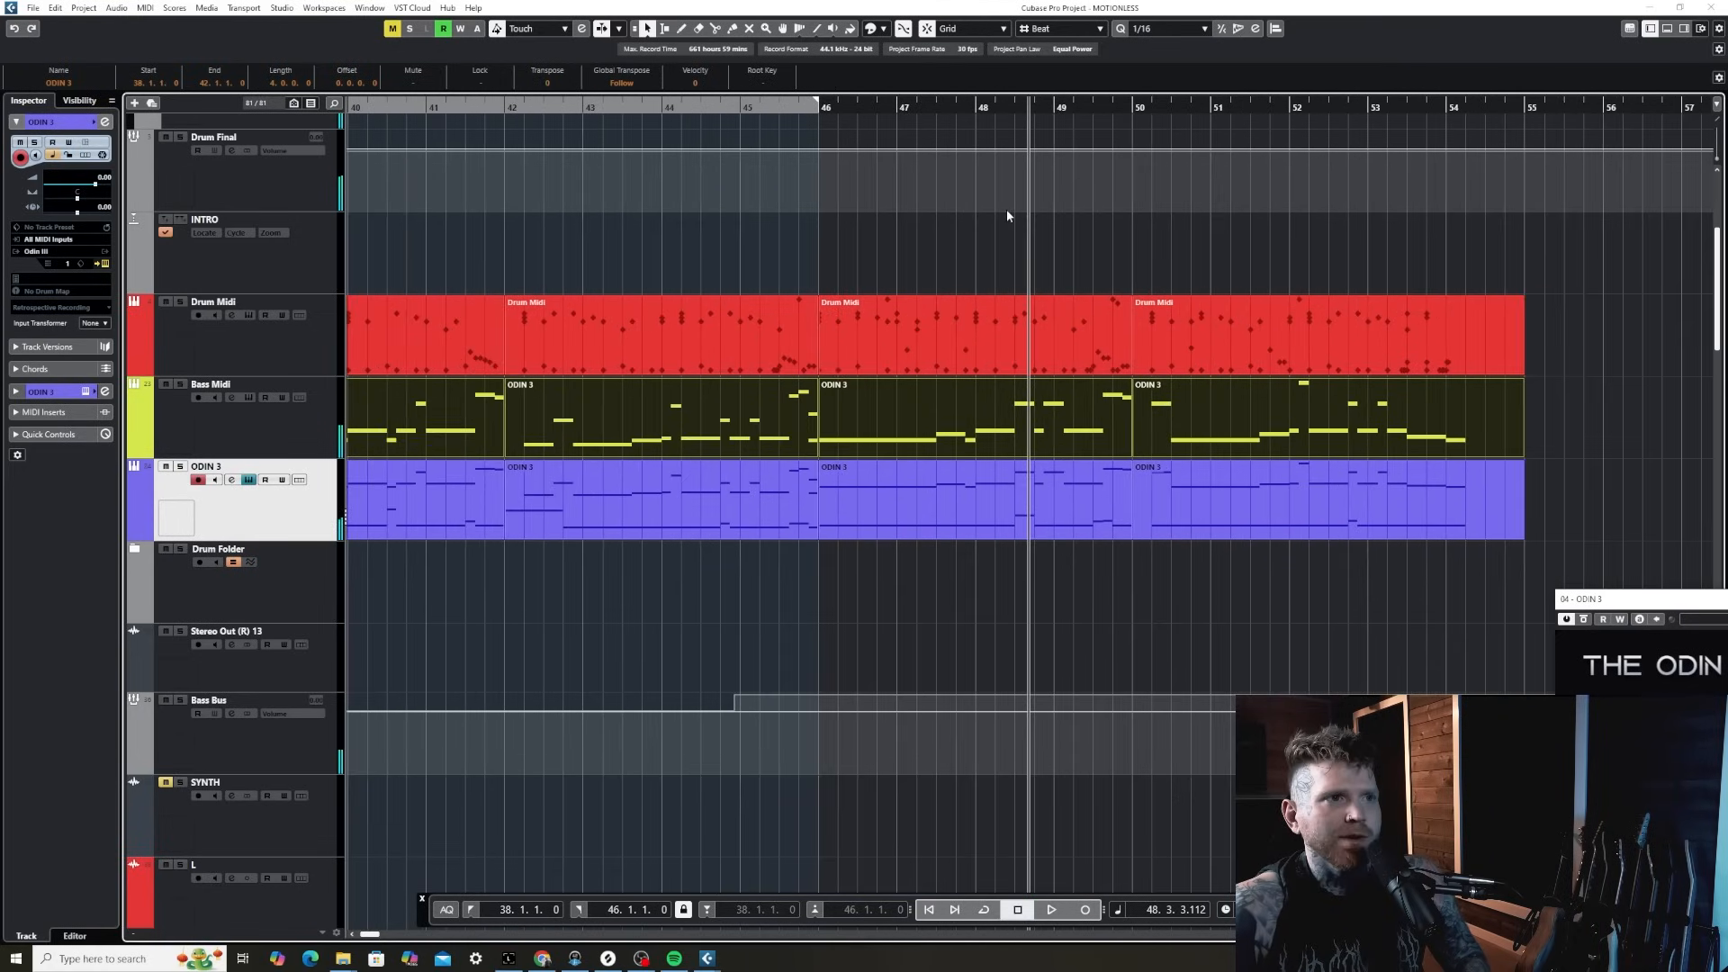
pyautogui.click(545, 108)
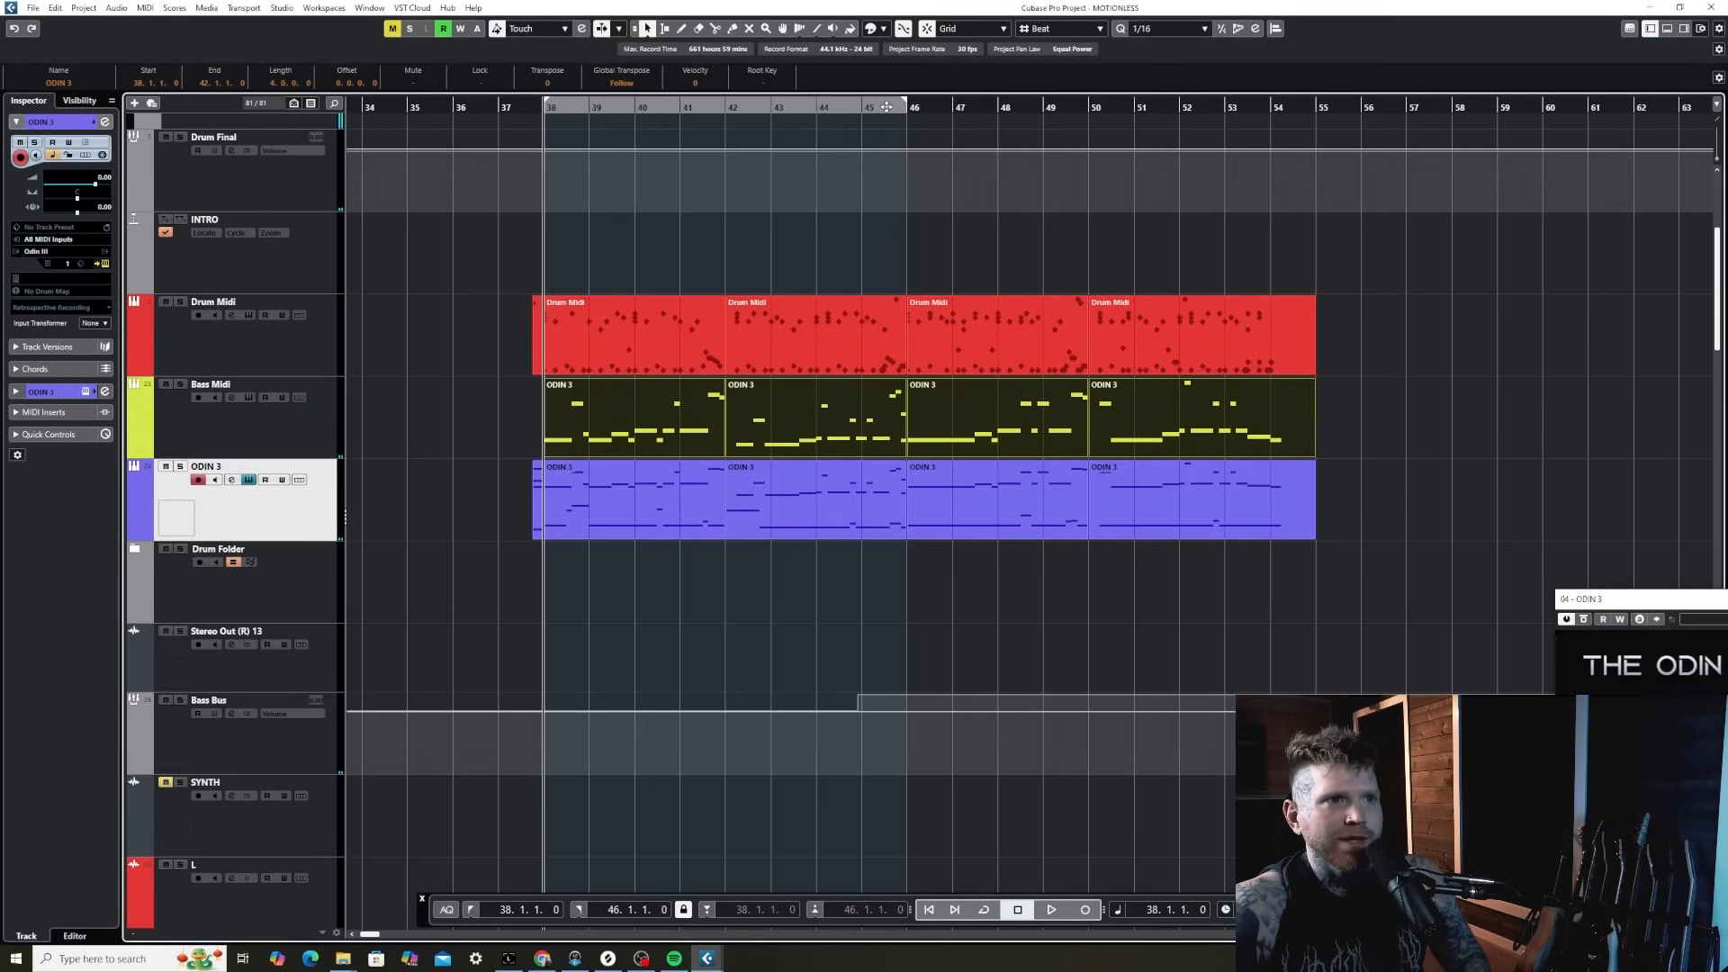
pyautogui.moveTo(885, 107); pyautogui.dragTo(894, 105)
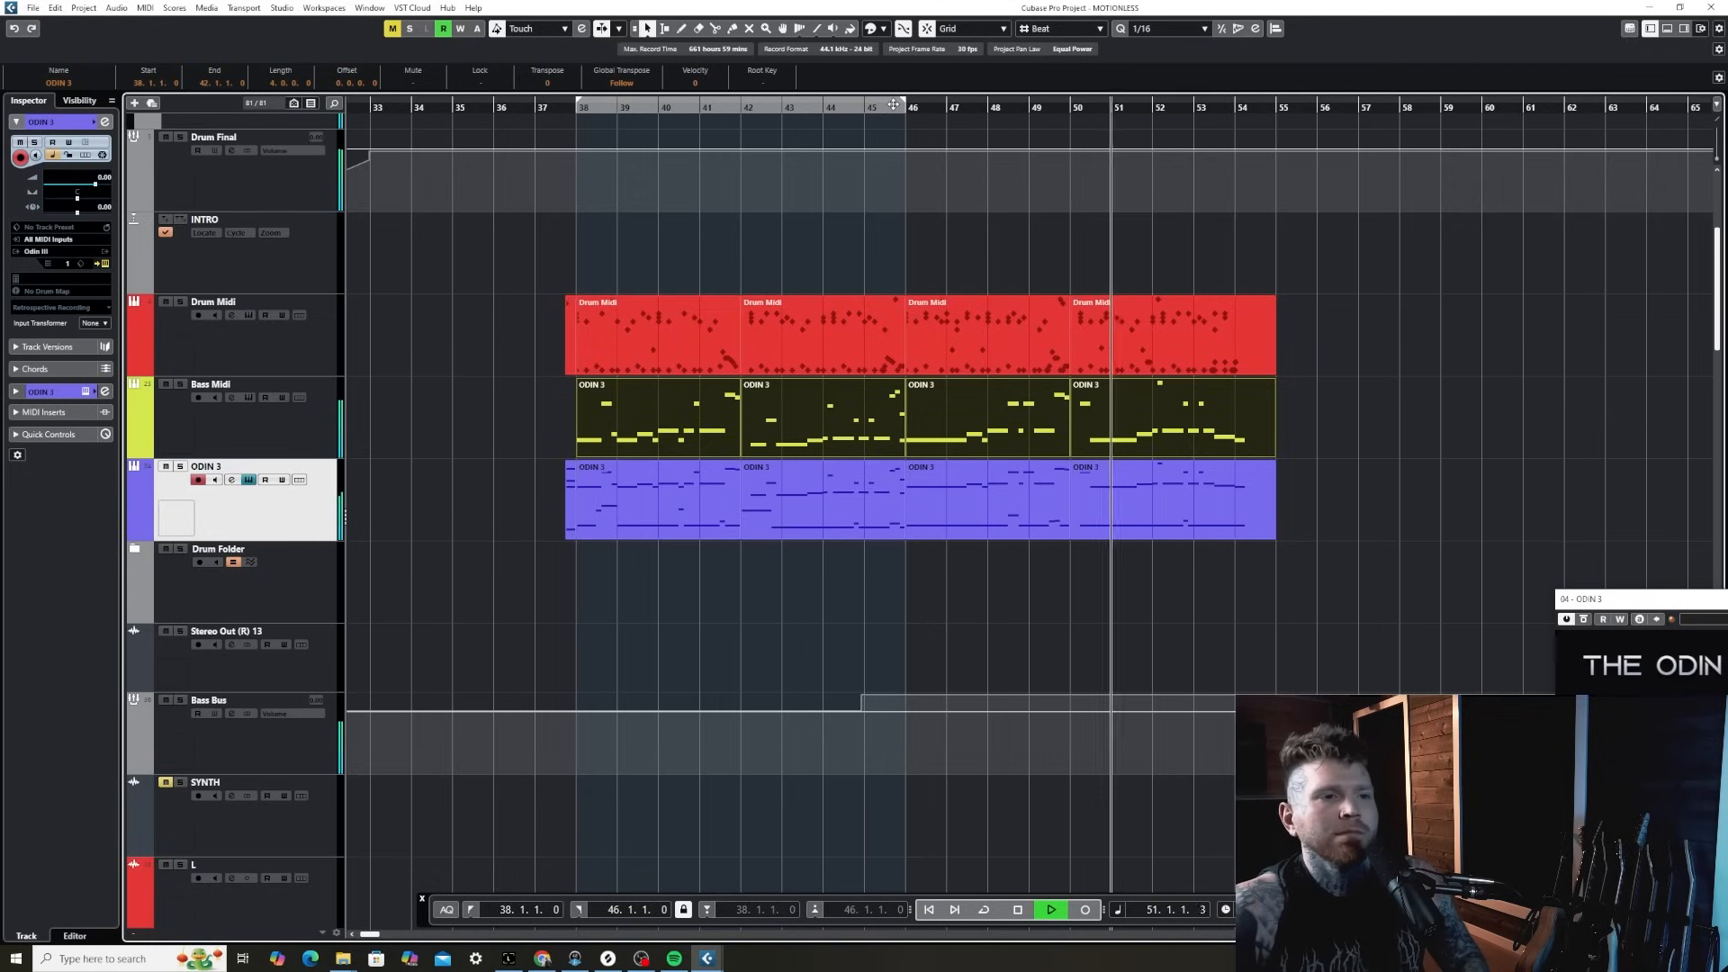
pyautogui.press('g')
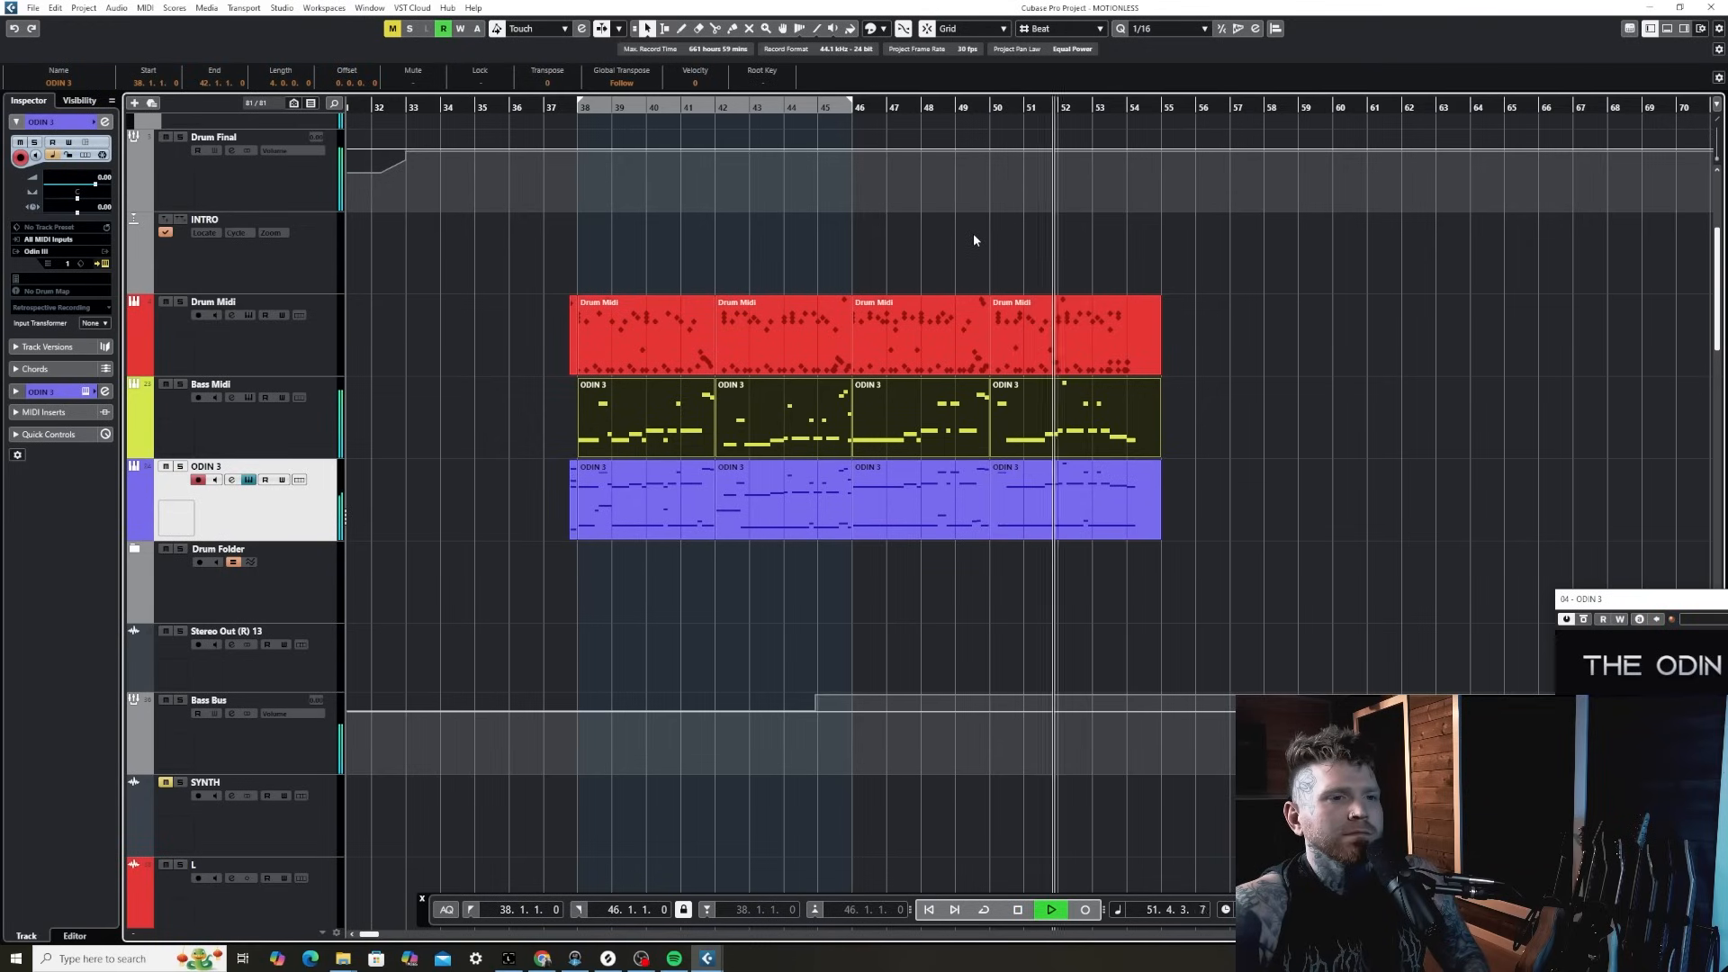
pyautogui.press('space')
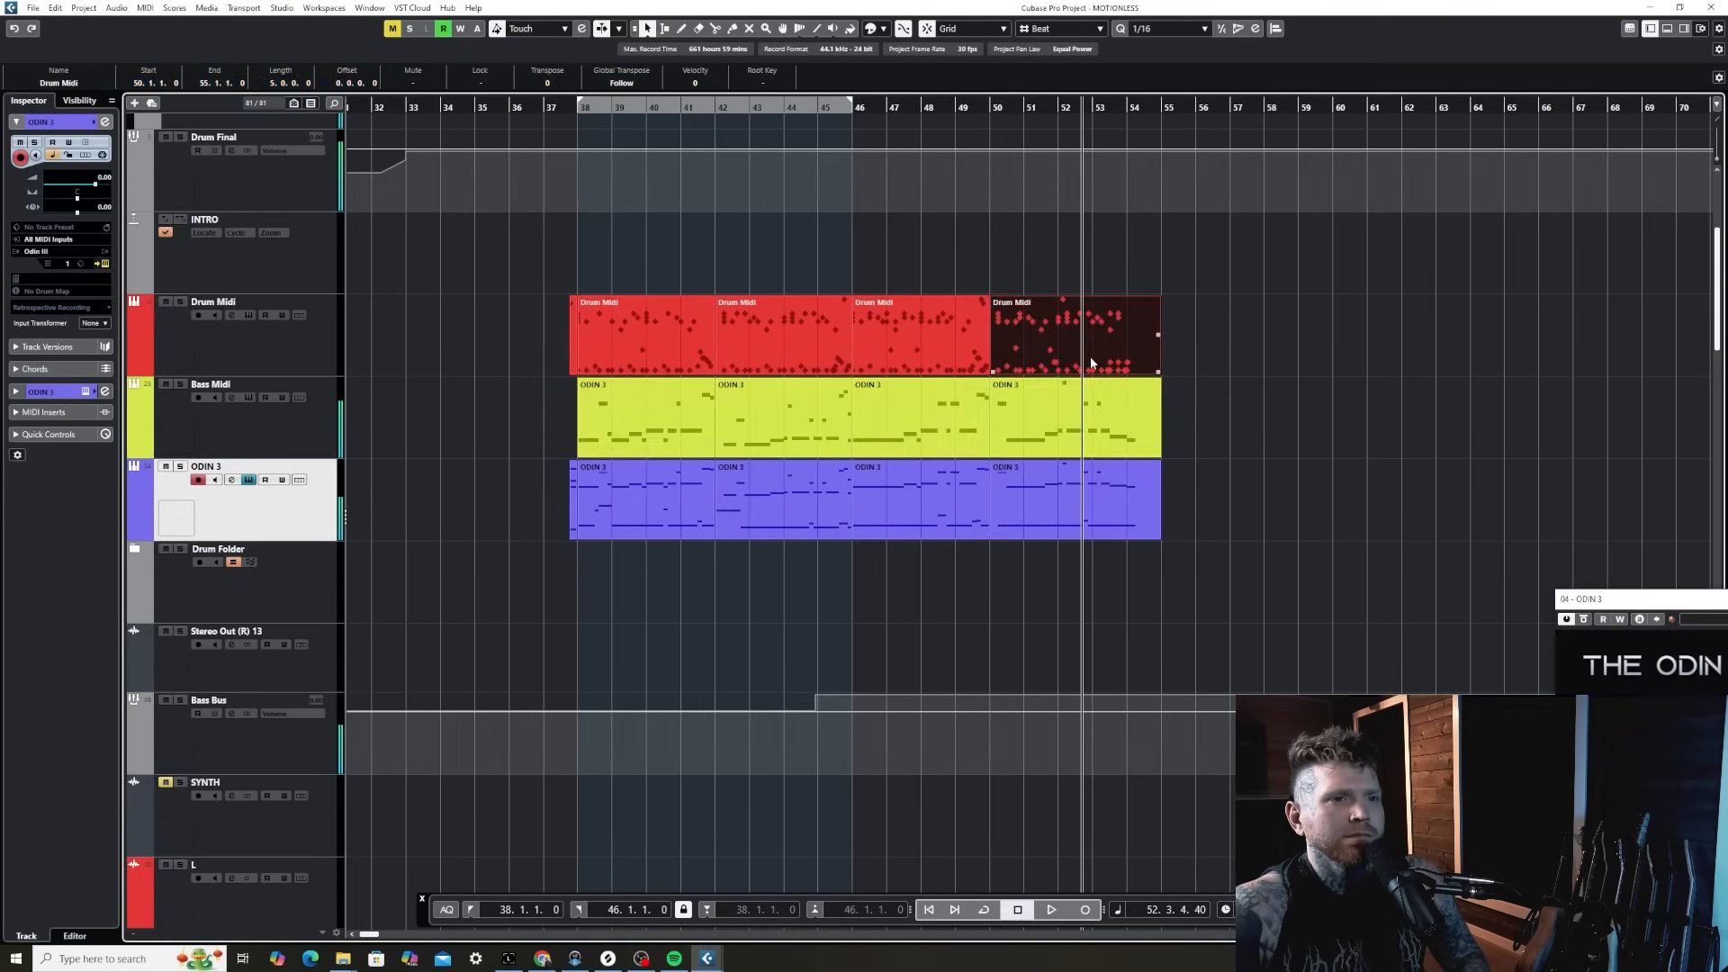
# - Open the Drum Midi event at bar 50 in the drum editor and play its cymbal pattern around bar 52
pyautogui.doubleClick(1092, 362)
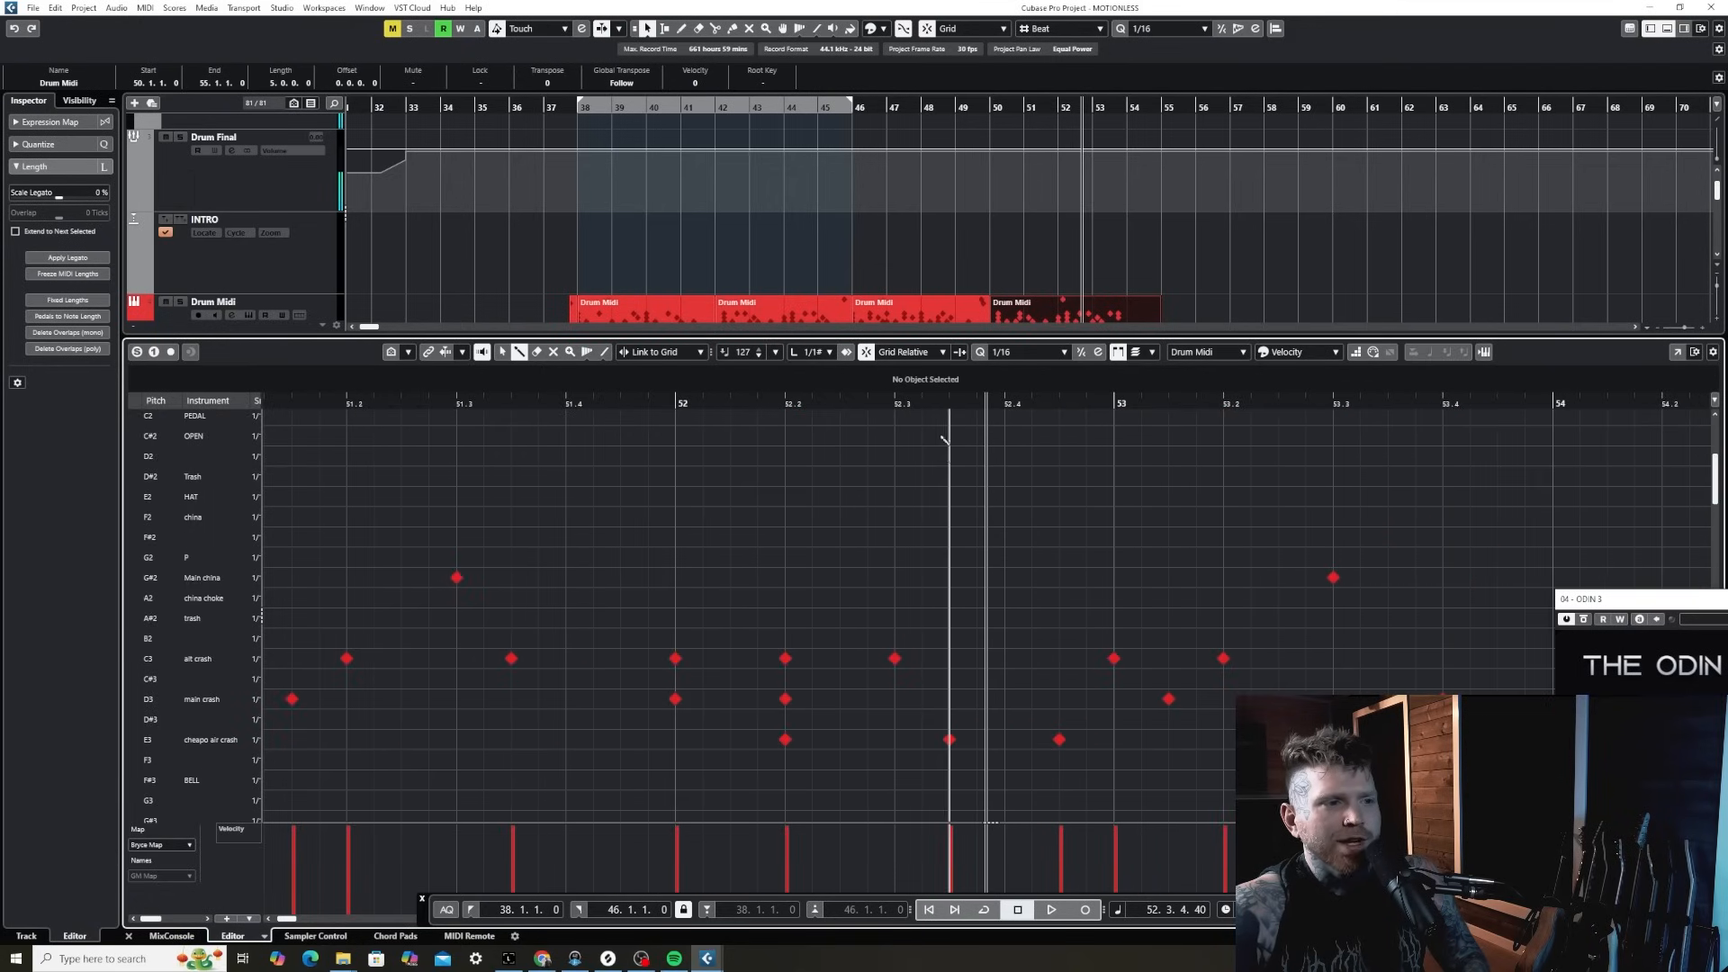
pyautogui.click(791, 404)
pyautogui.press('space')
pyautogui.scroll(-2, 984, 536)
pyautogui.press('g')
pyautogui.scroll(1, 1024, 604)
pyautogui.press('g')
pyautogui.press('g')
pyautogui.click(596, 403)
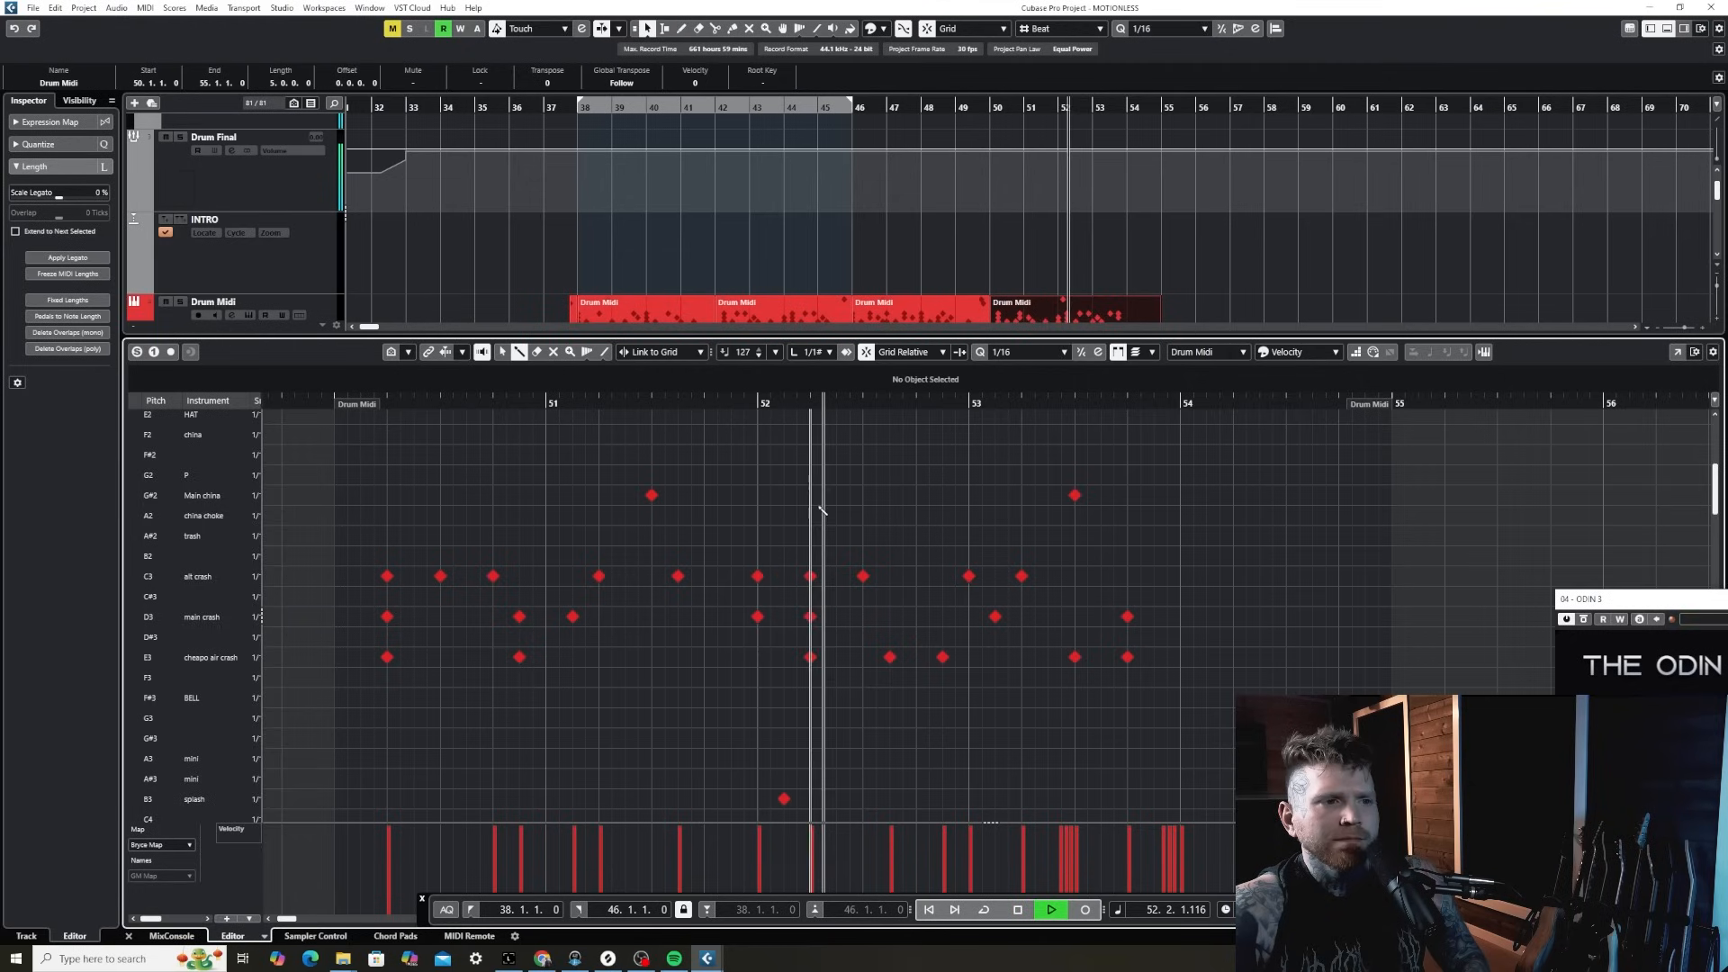
pyautogui.press('space')
# - Add Main china hits at 52.3 and 53.1, deleting the cheapo air crashes between them and the main and alt crashes just after 53.1
pyautogui.click(864, 495)
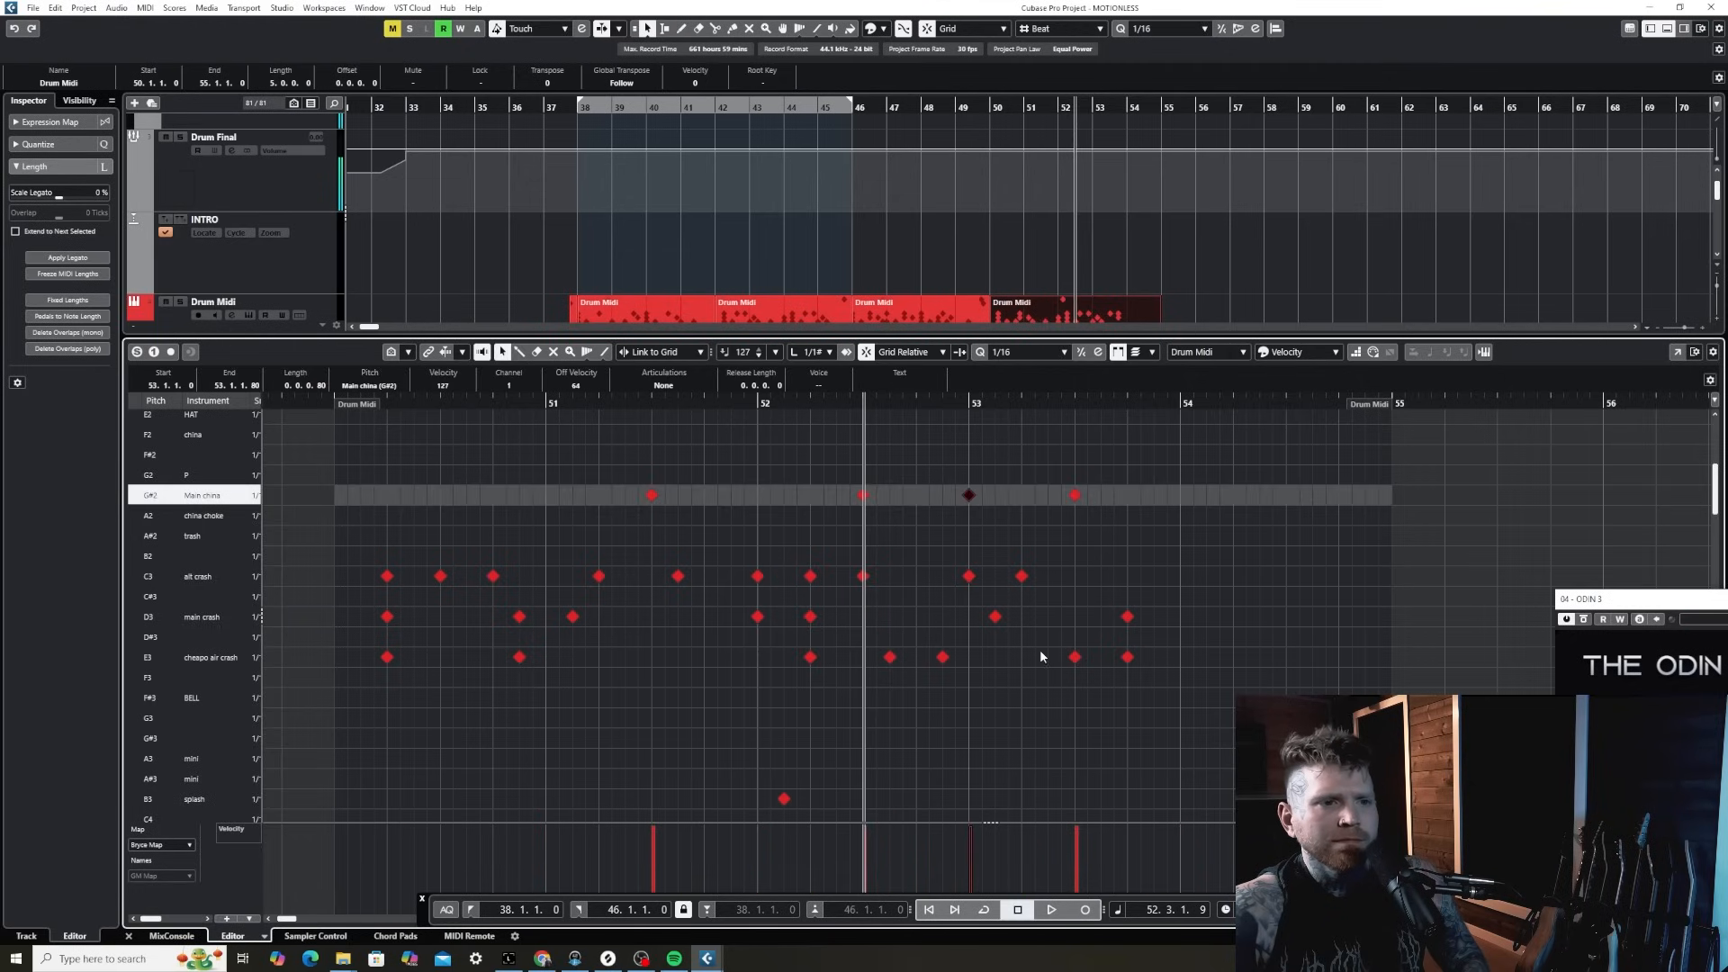
pyautogui.moveTo(940, 693); pyautogui.dragTo(880, 594)
pyautogui.press('Delete')
pyautogui.moveTo(986, 646); pyautogui.dragTo(1040, 562)
pyautogui.press('Delete')
# - Play the edited cymbals from bar 52 and add Main china hits at 52.4 and 53.2
pyautogui.click(761, 398)
pyautogui.press('space')
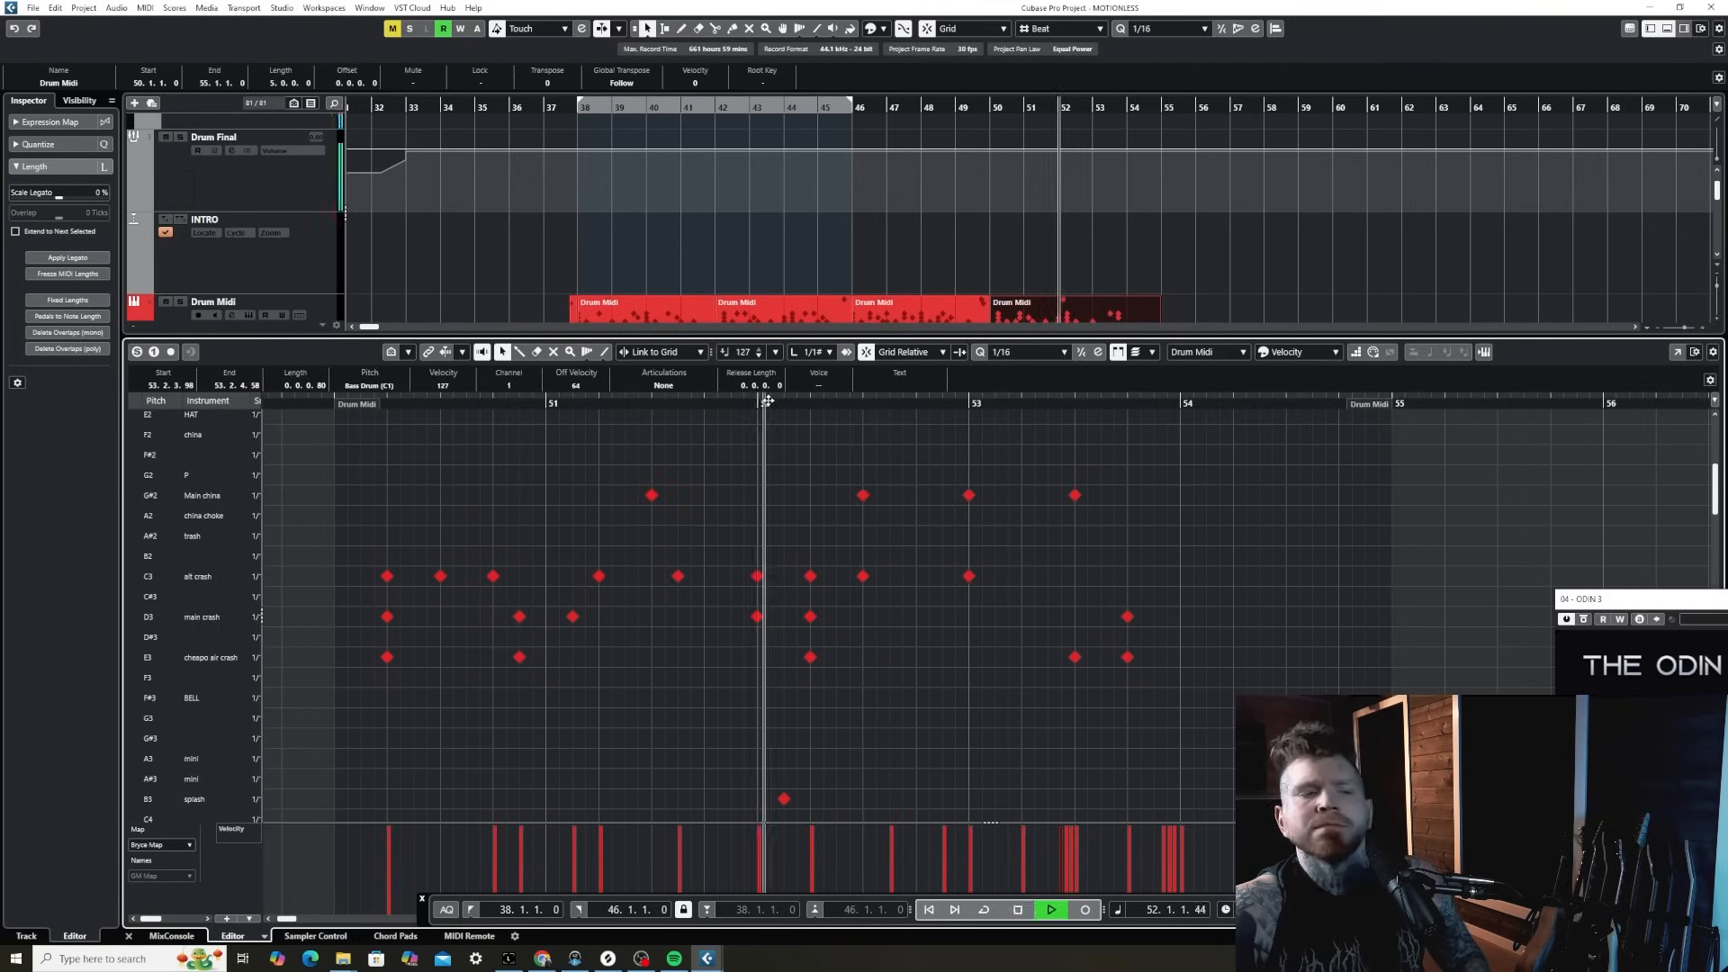
pyautogui.press('h')
pyautogui.press('h')
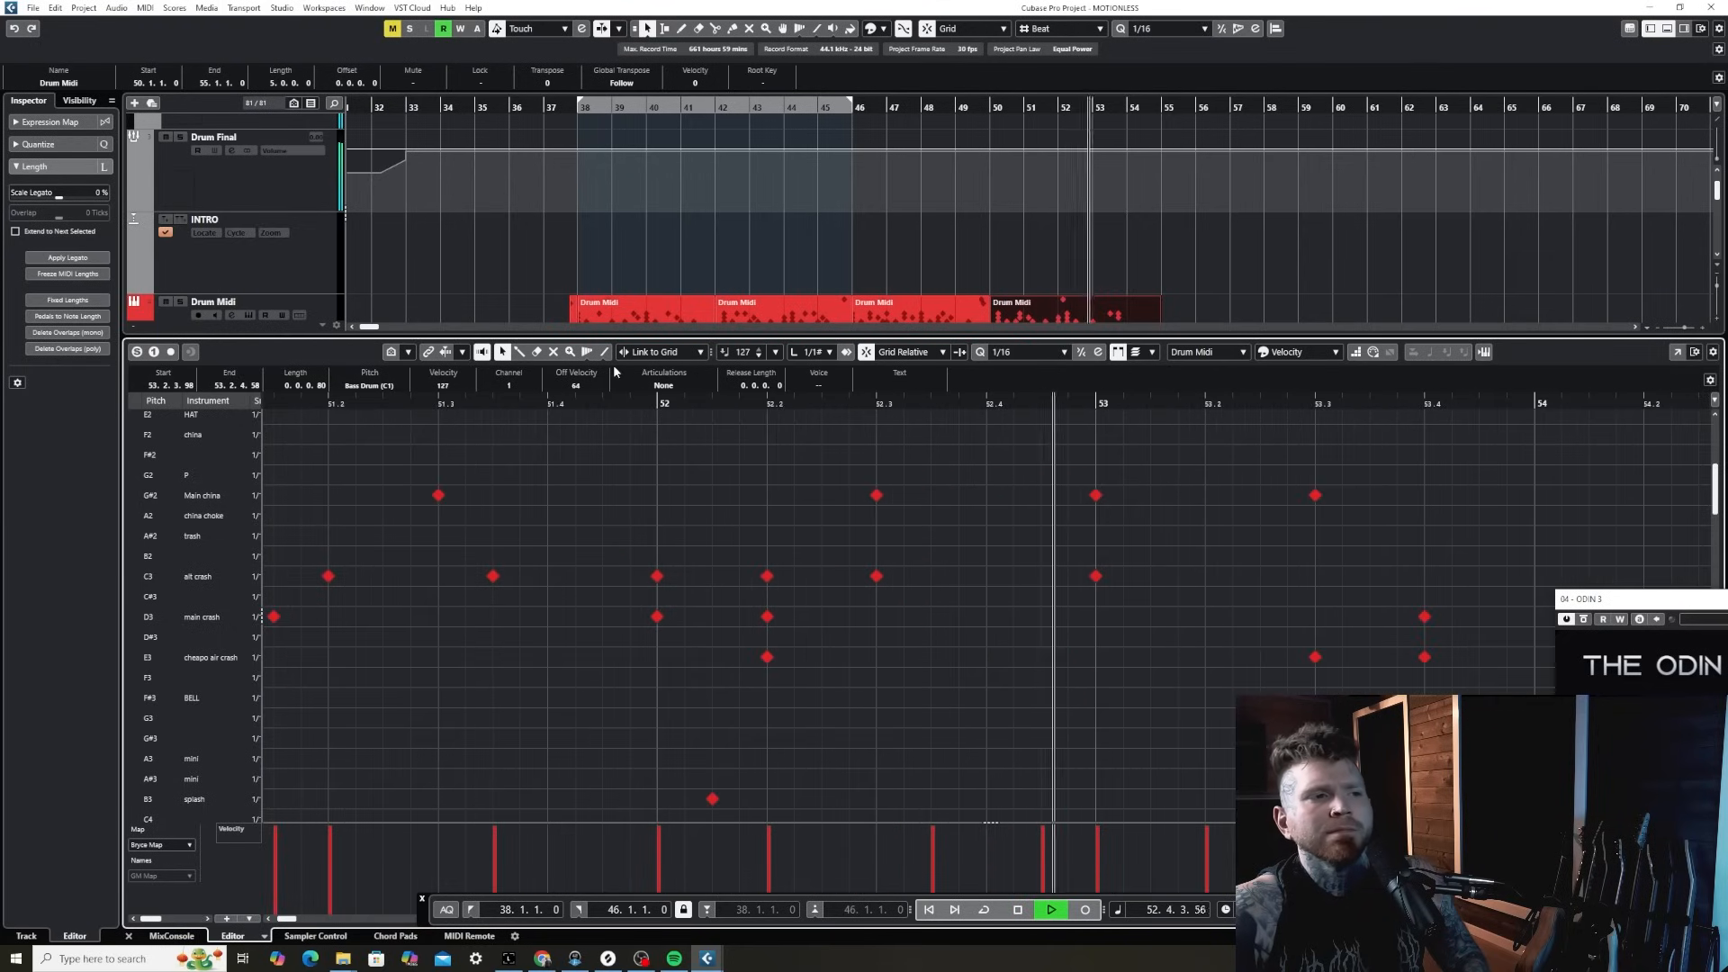
pyautogui.press('8')
pyautogui.click(986, 495)
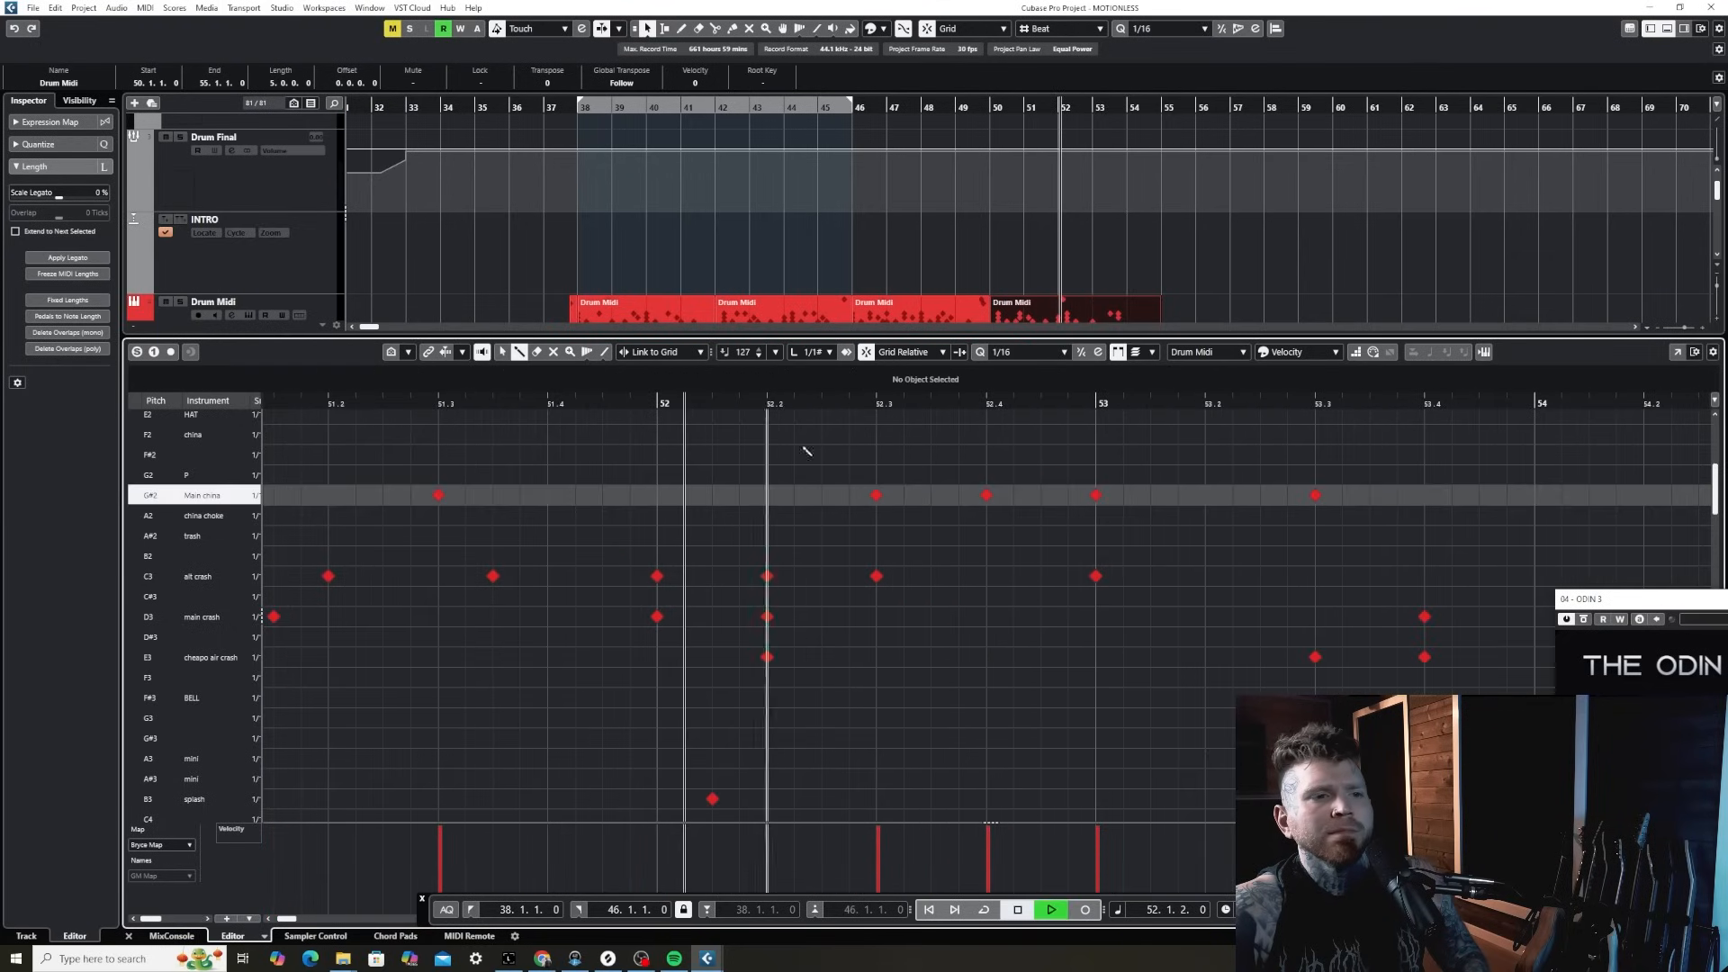
pyautogui.click(1205, 495)
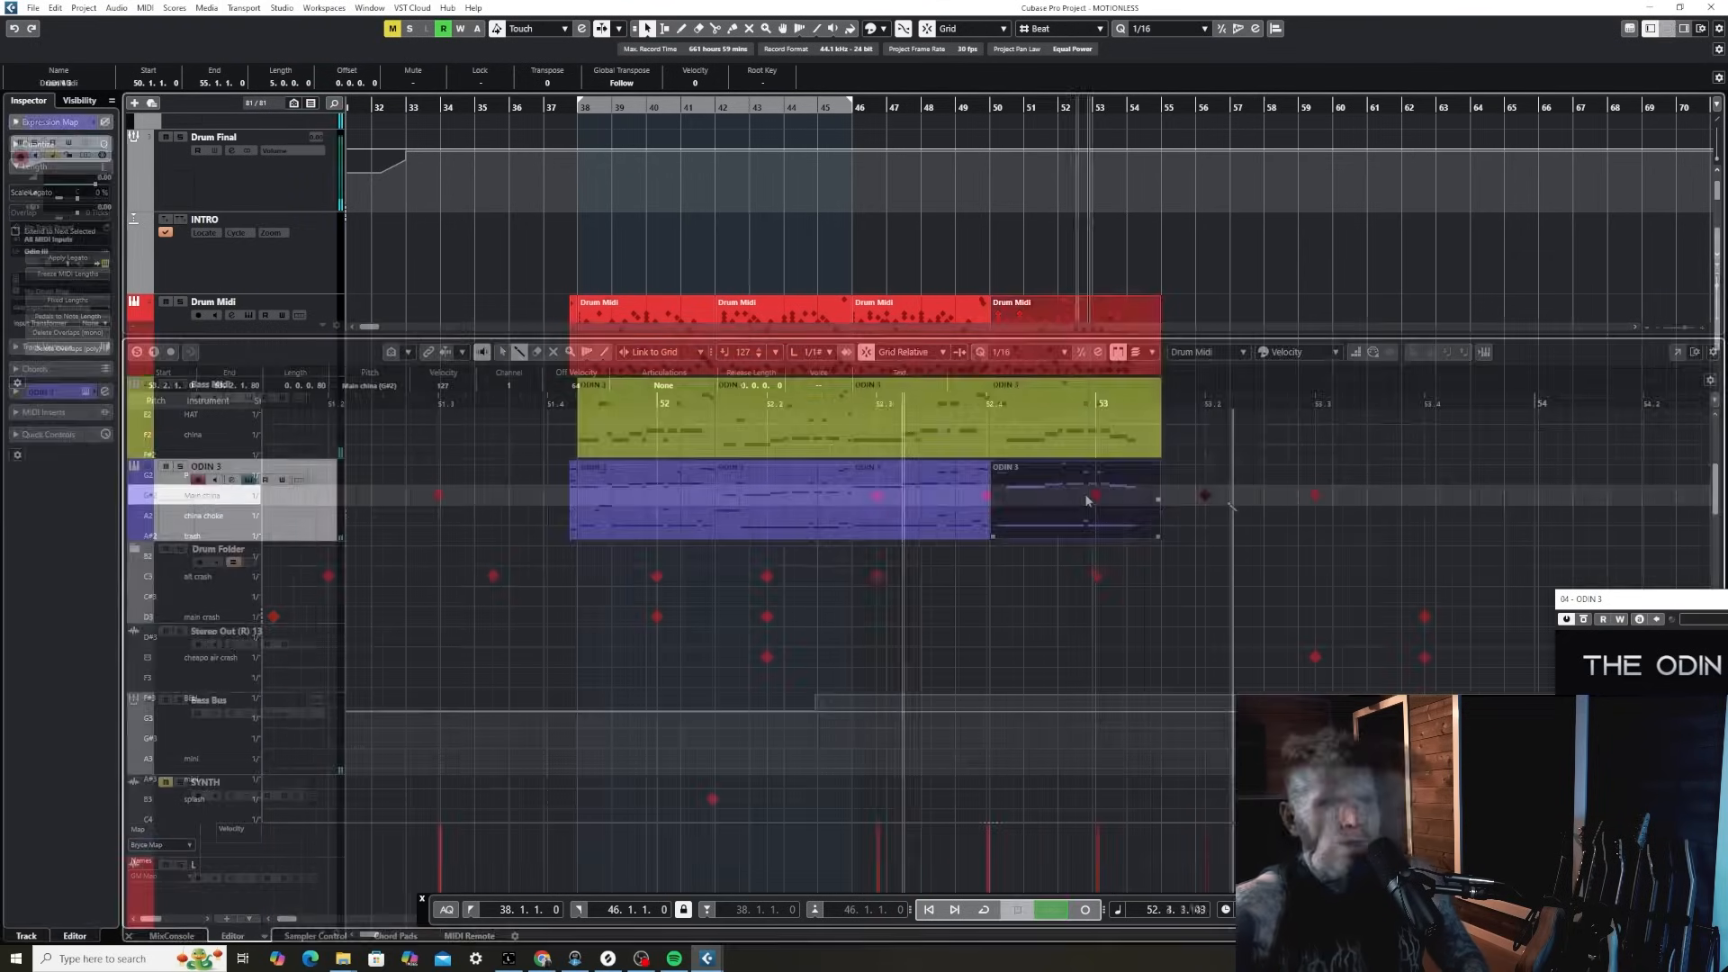
# - Open the last ODIN 3 event, examine the F1 note at 53.3.1, and close the note editor
pyautogui.doubleClick(1087, 502)
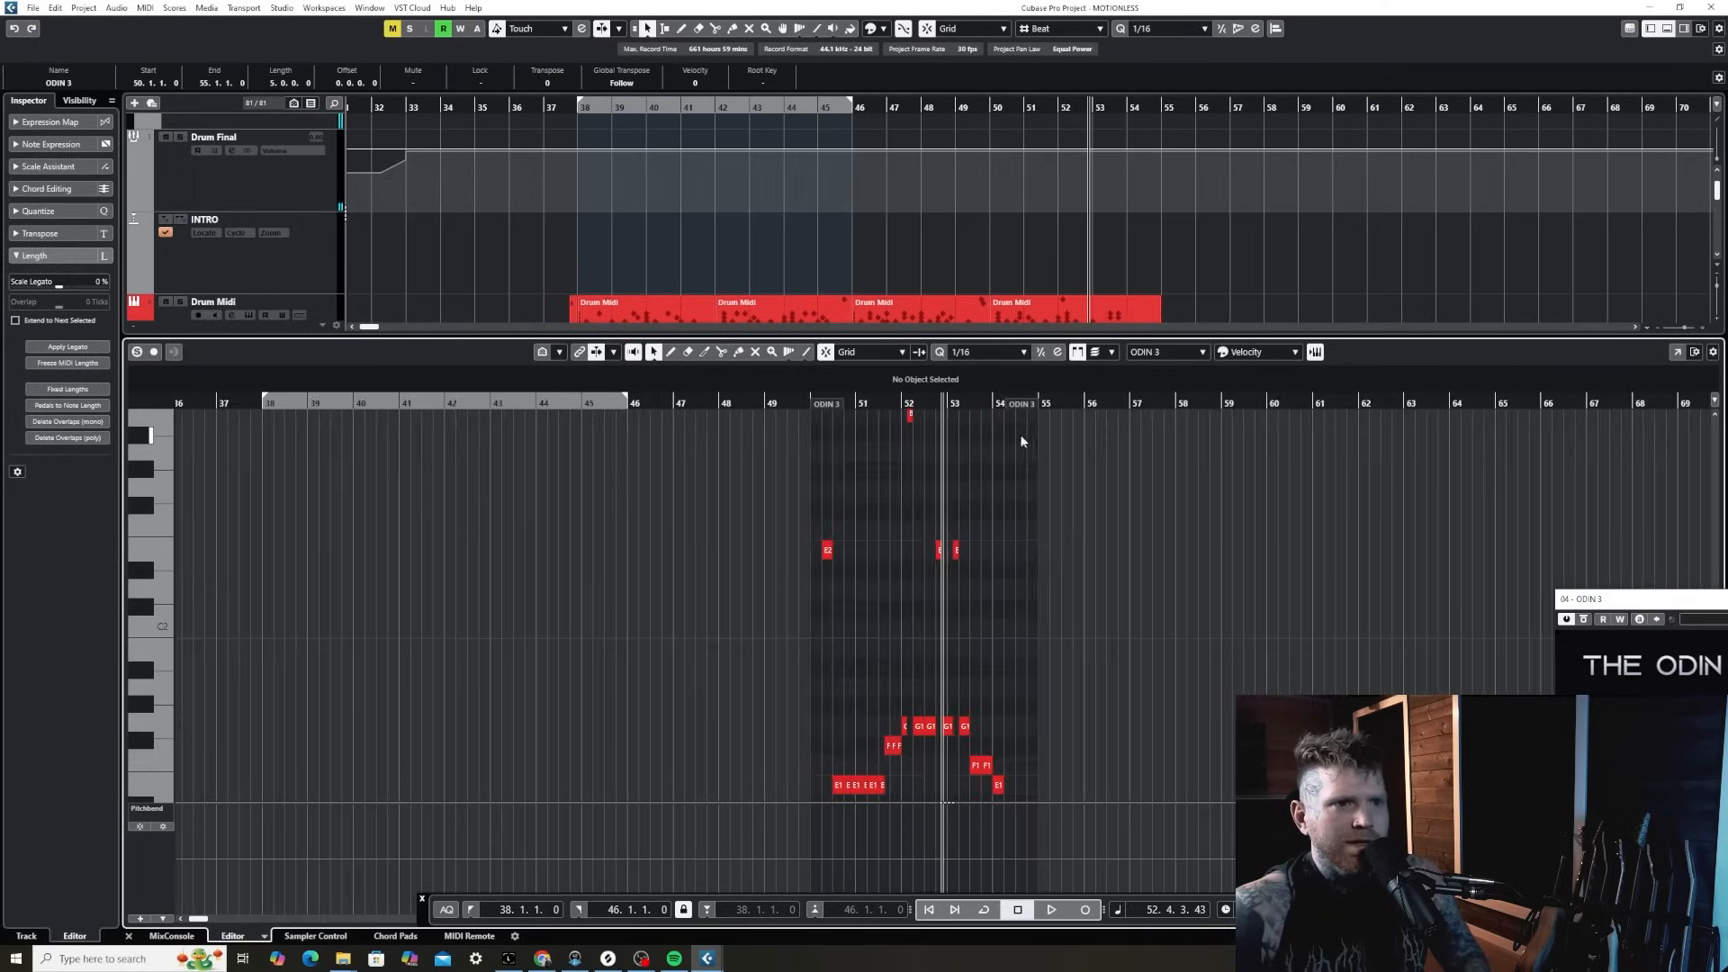
pyautogui.press('h')
pyautogui.press('h')
pyautogui.press('h')
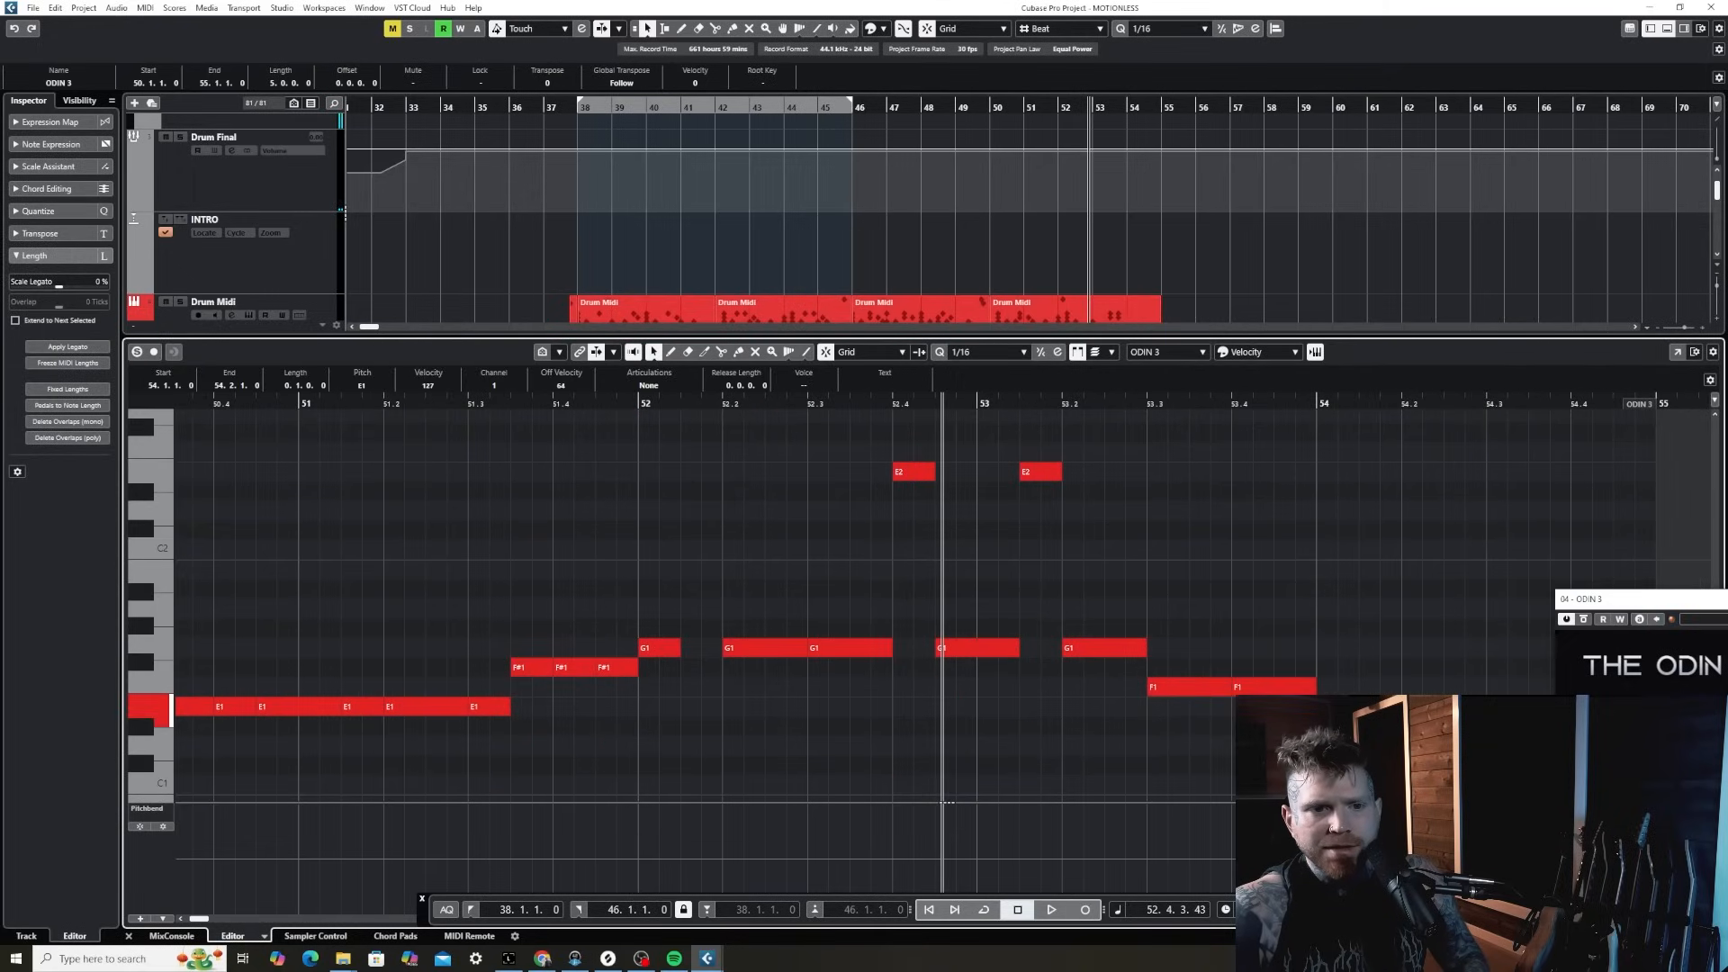
pyautogui.click(1188, 689)
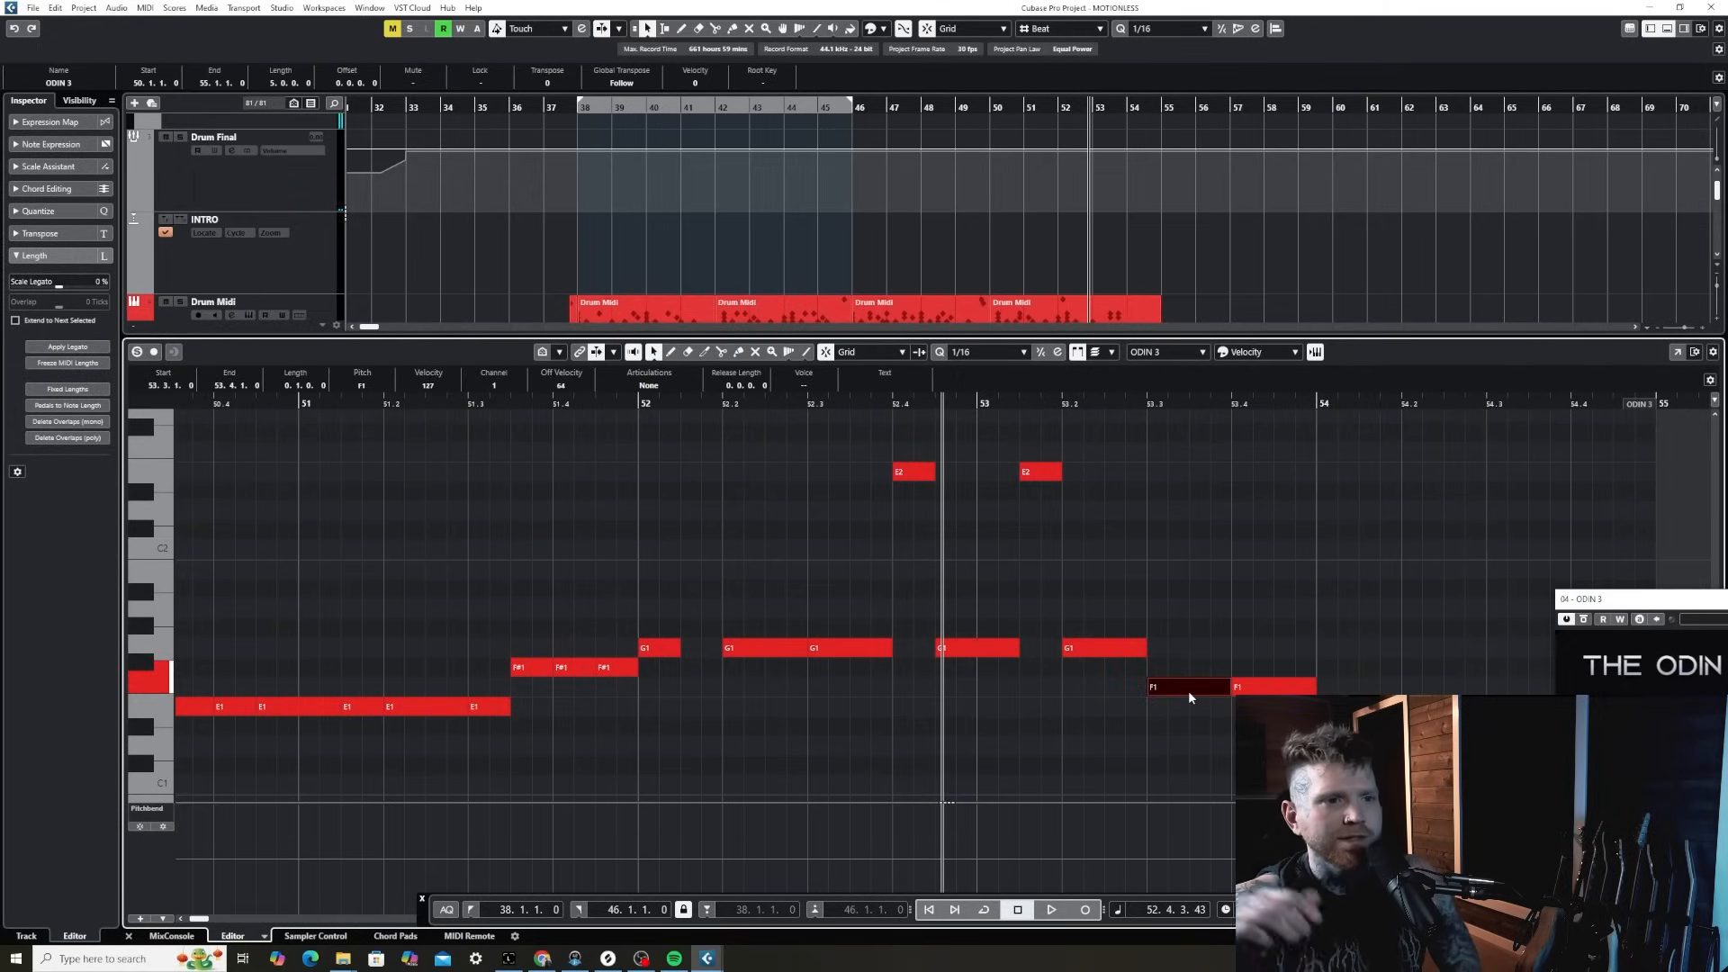
pyautogui.press('Return')
# - Play the final section of the riff with the new china hits and stop in bar 54
pyautogui.press('h')
pyautogui.press('h')
pyautogui.press('h')
pyautogui.press('h')
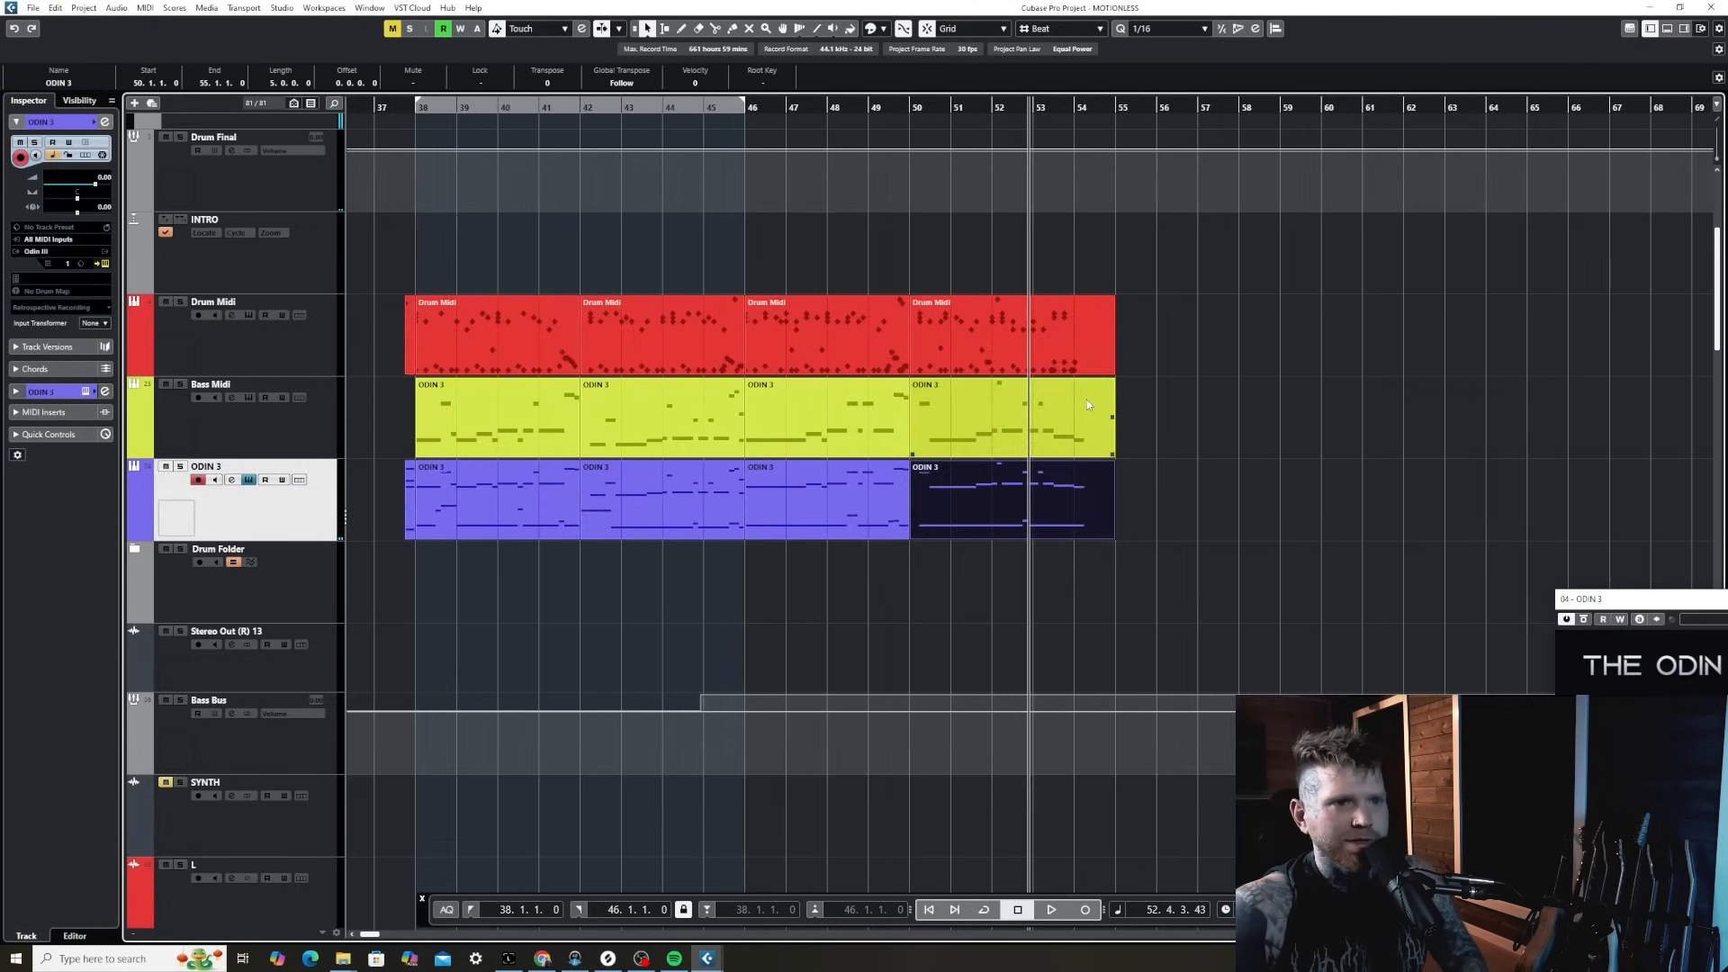
pyautogui.press('h')
pyautogui.moveTo(953, 102); pyautogui.dragTo(870, 105)
pyautogui.press('space')
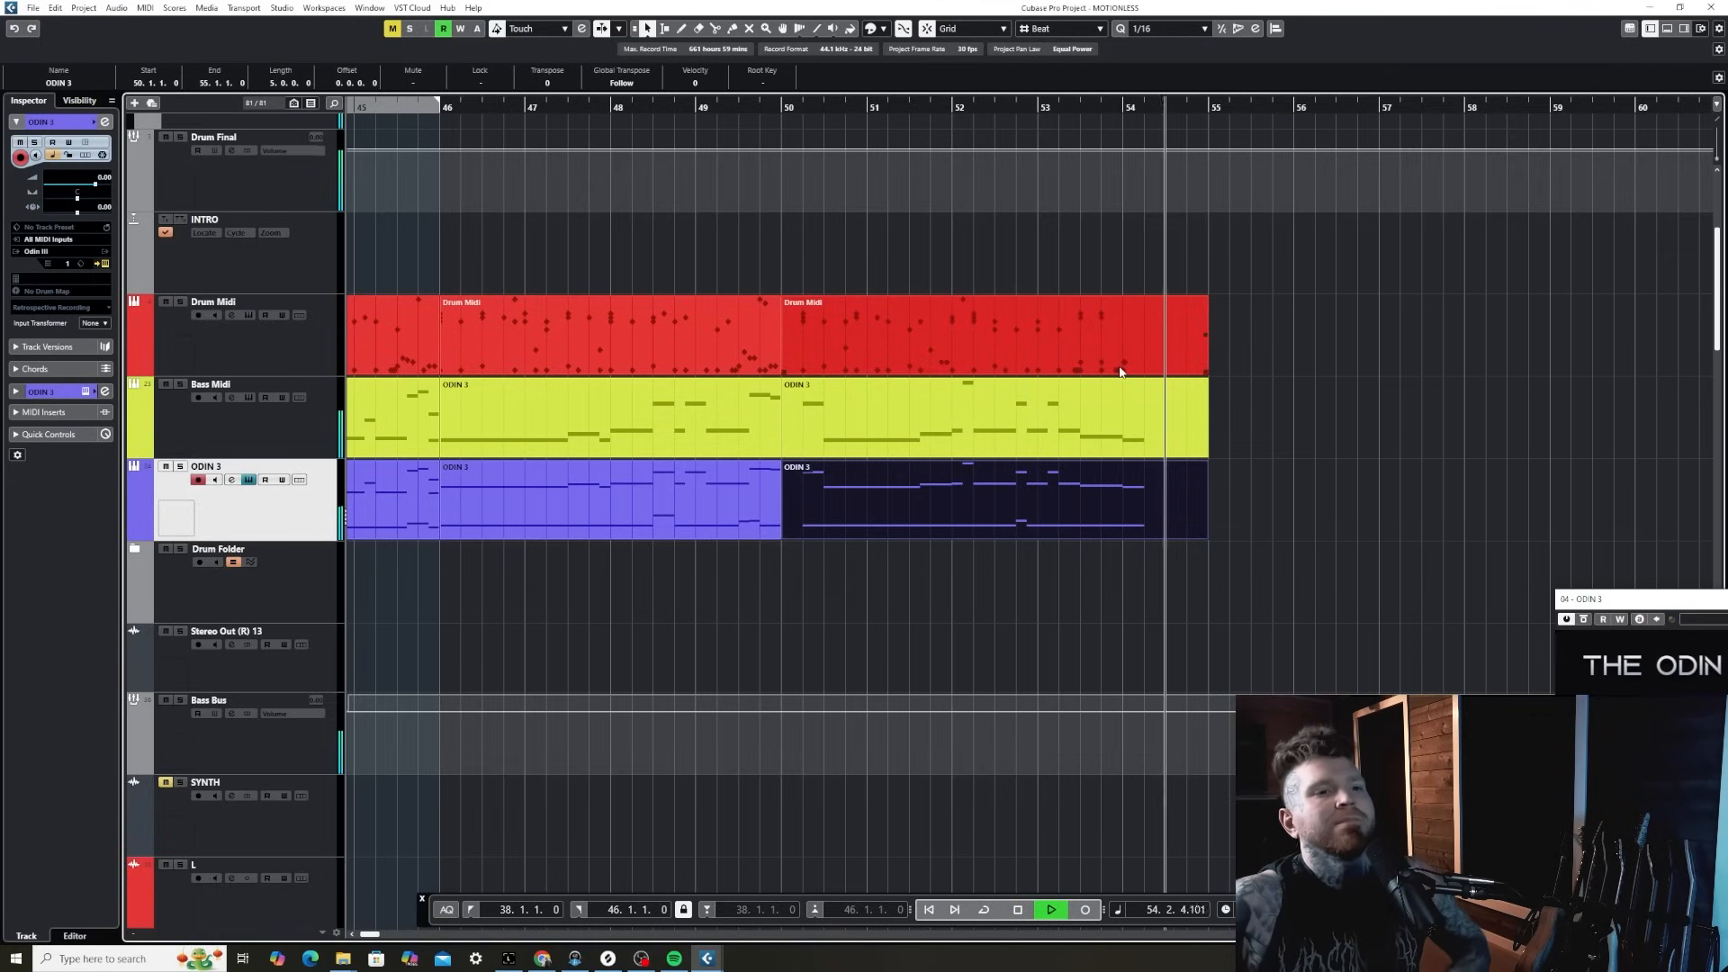
pyautogui.press('space')
# - Return the playhead to 38.2.1 and open the Kontakt instrument that the Bass Midi track plays
pyautogui.press('g')
pyautogui.press('g')
pyautogui.press('g')
pyautogui.press('g')
pyautogui.press('g')
pyautogui.press('g')
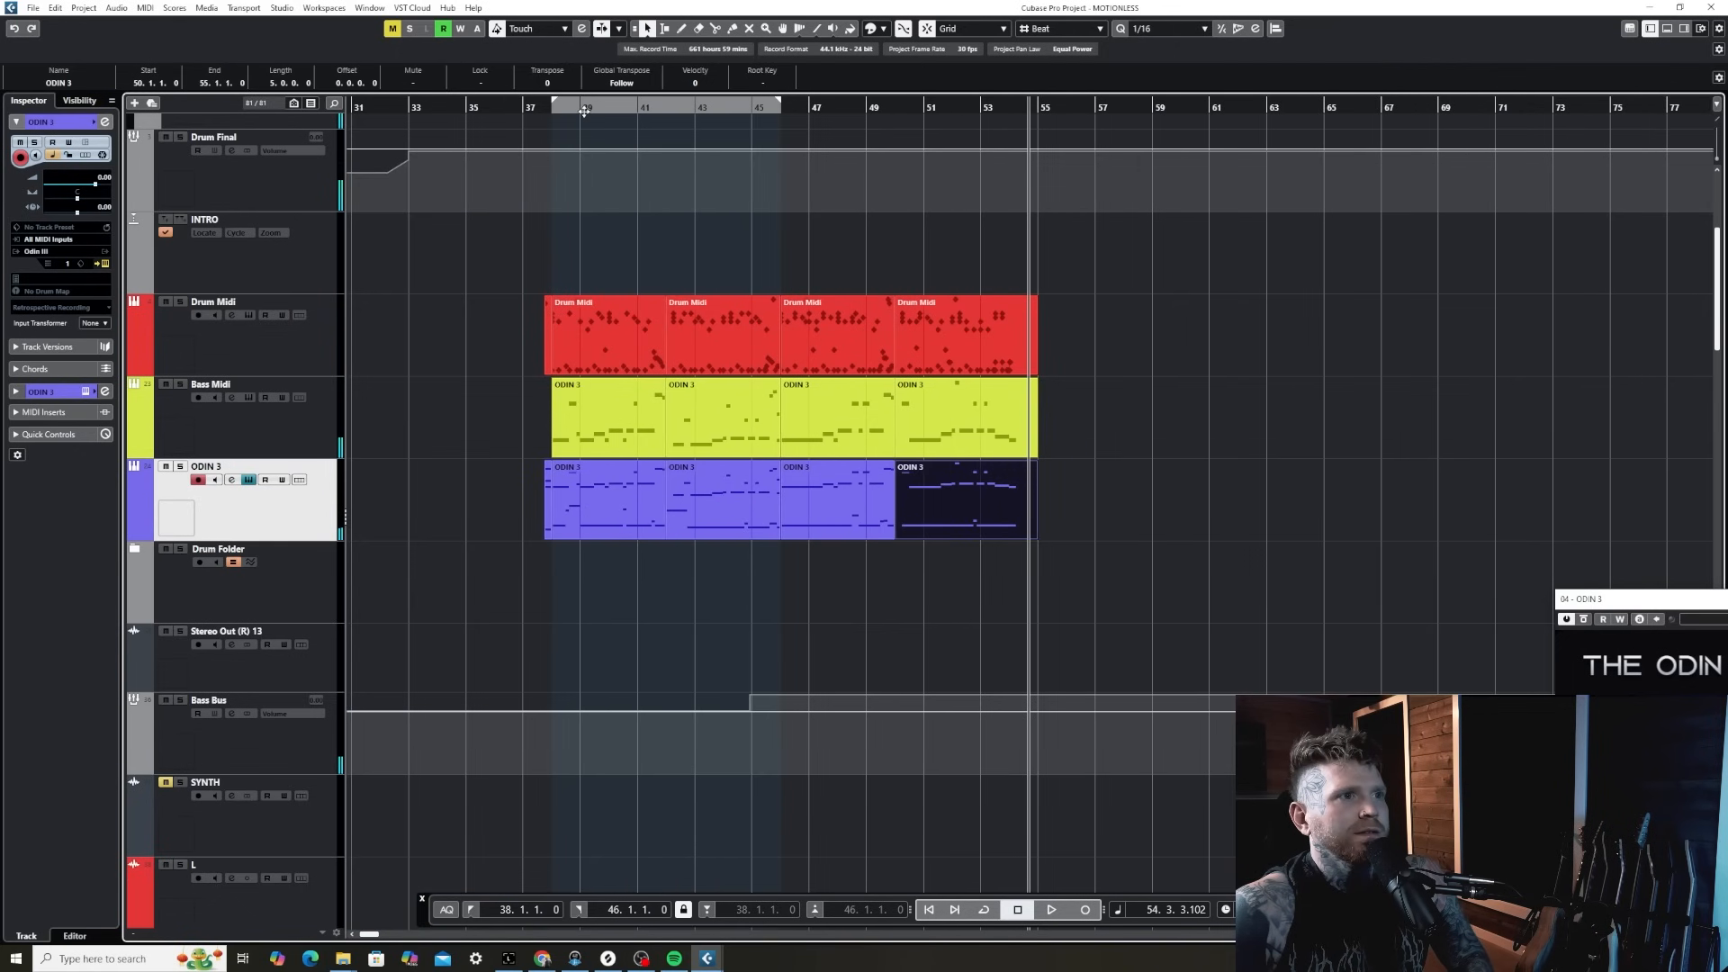
pyautogui.click(560, 108)
pyautogui.press('h')
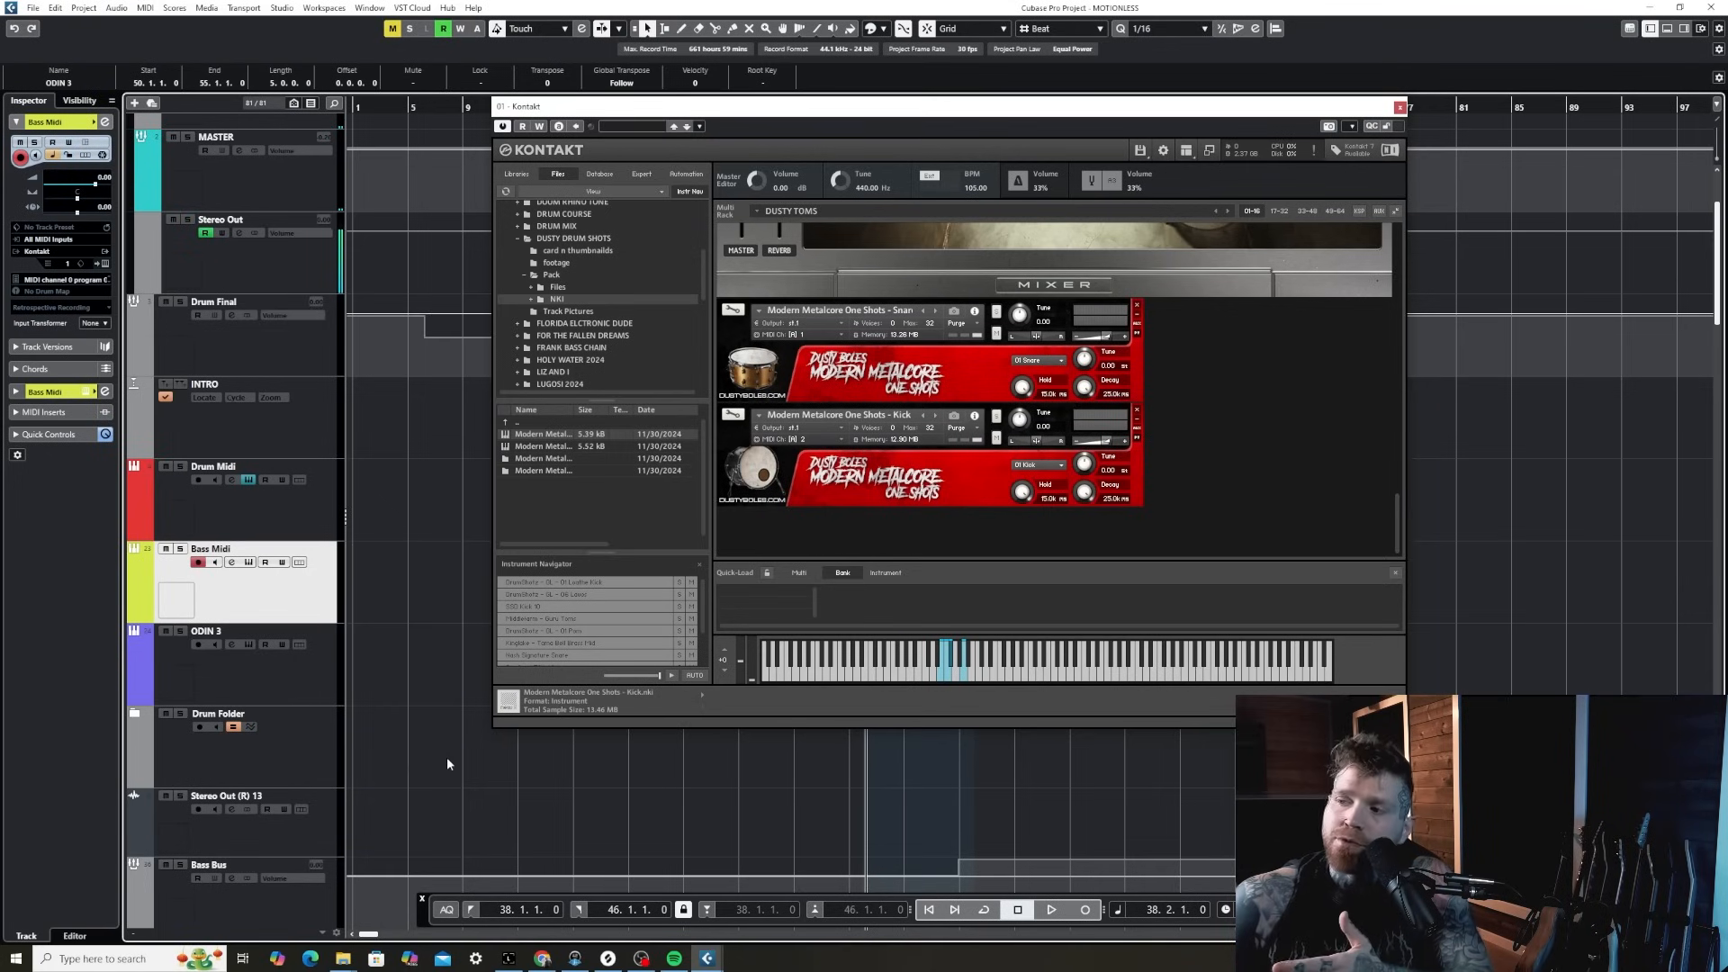
pyautogui.scroll(3, 447, 758)
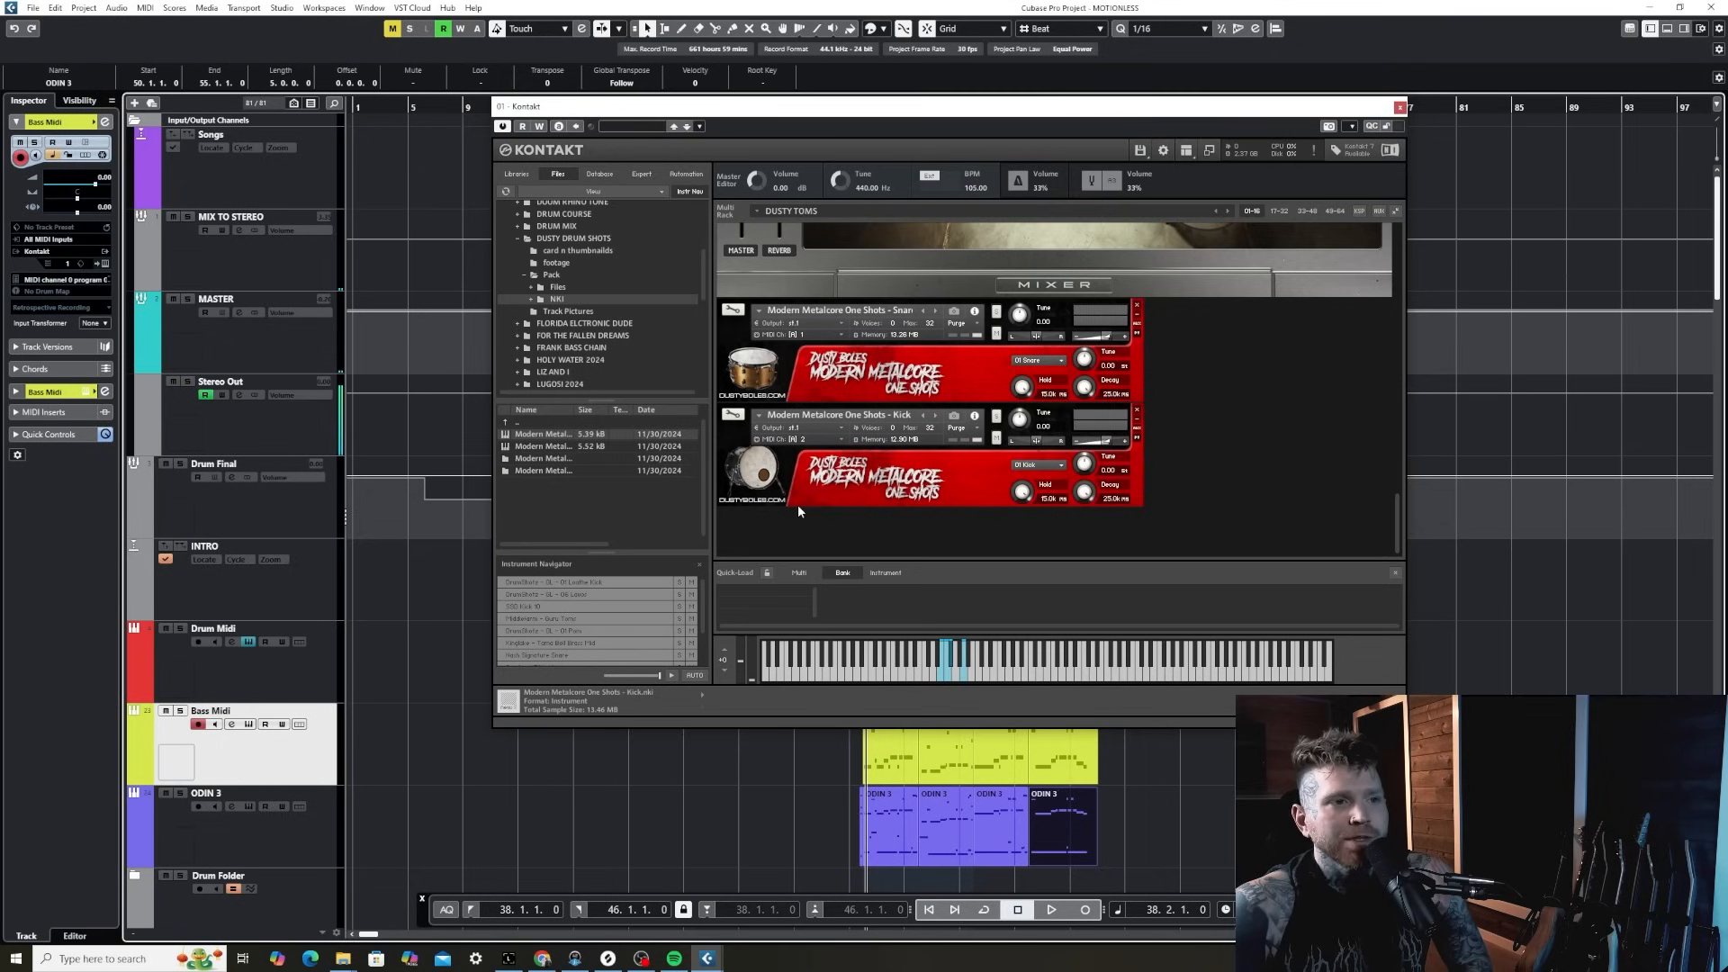
# - Close the Kontakt instrument and select all four ODIN 3 events on the Bass Midi track
pyautogui.moveTo(1398, 533)
pyautogui.mouseDown()
pyautogui.moveTo(1403, 452)
pyautogui.moveTo(1412, 544)
pyautogui.mouseUp()
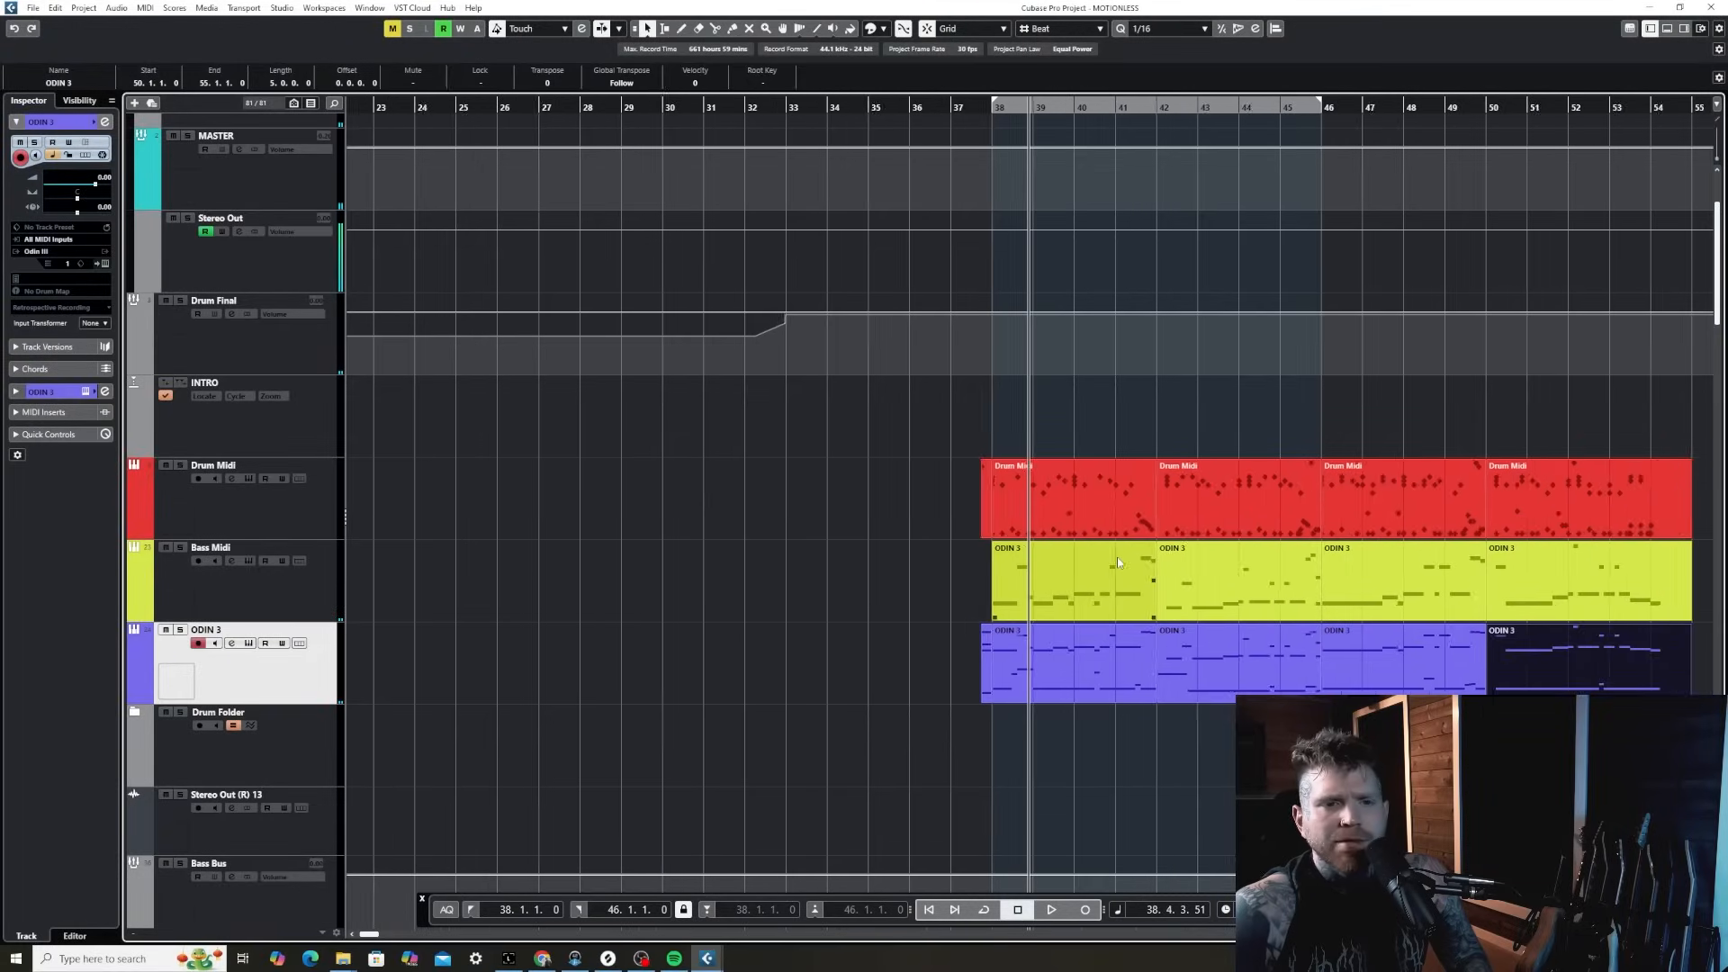
pyautogui.press('g')
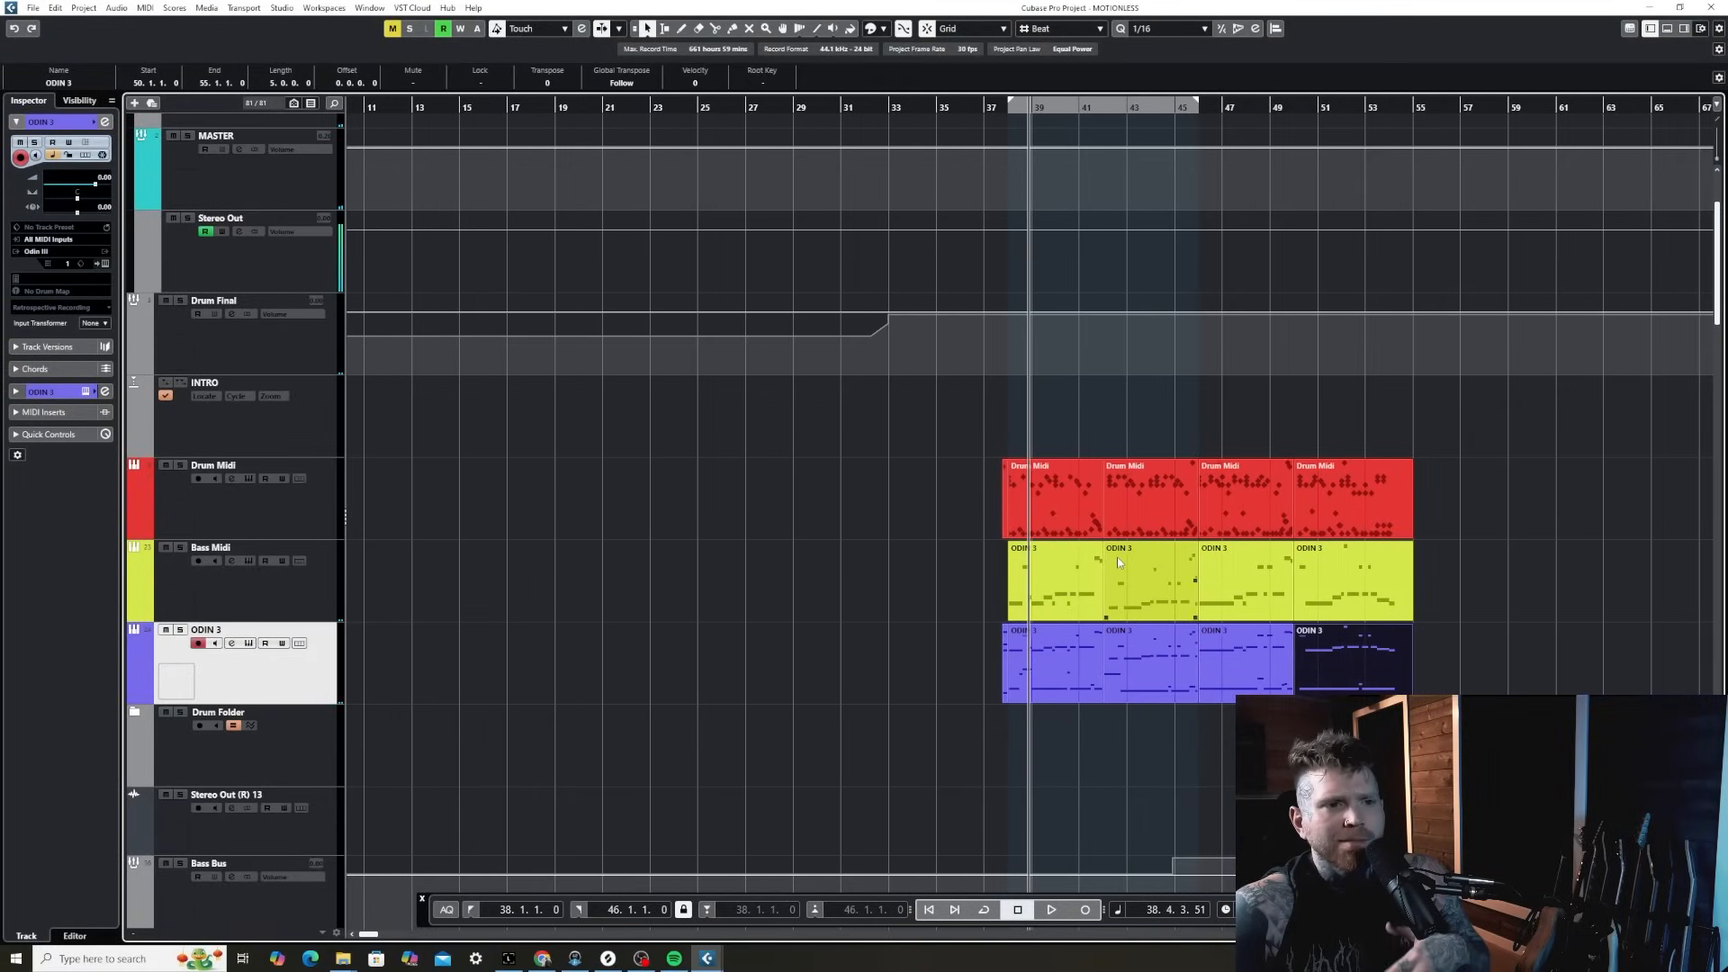
pyautogui.press('g')
pyautogui.moveTo(1502, 581); pyautogui.dragTo(972, 583)
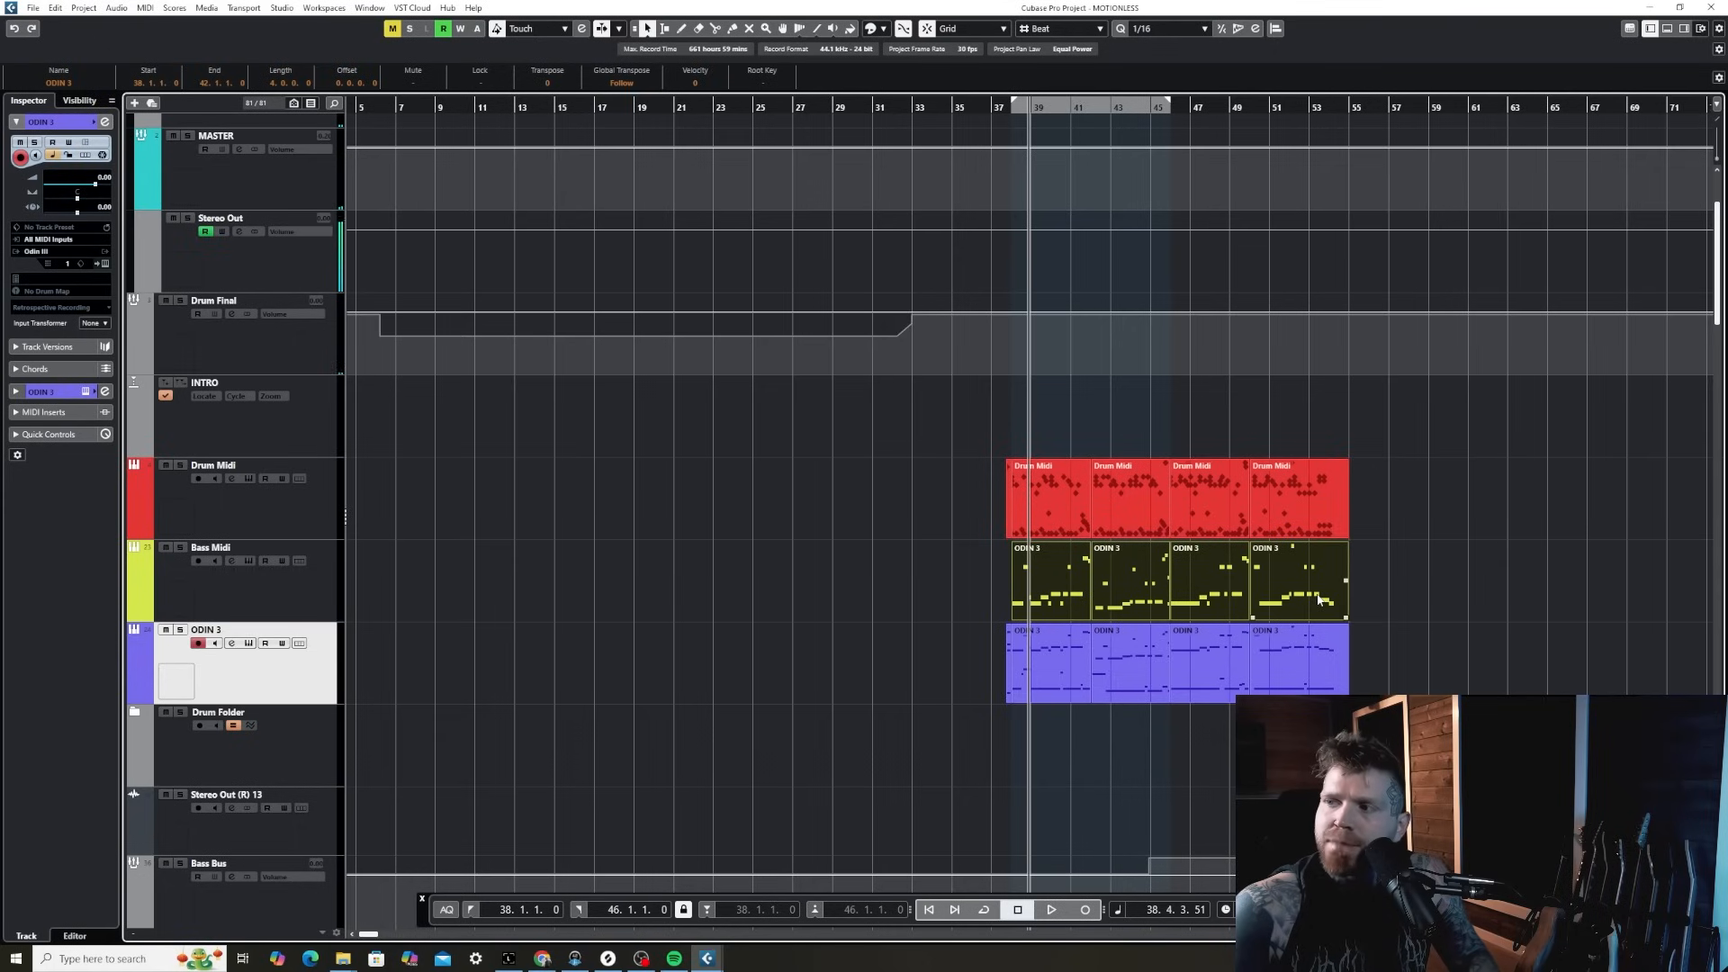
# - Clear the selection and examine the ODIN 3 note events on the Arcade 01 track from bar 38
pyautogui.scroll(-15, 1156, 695)
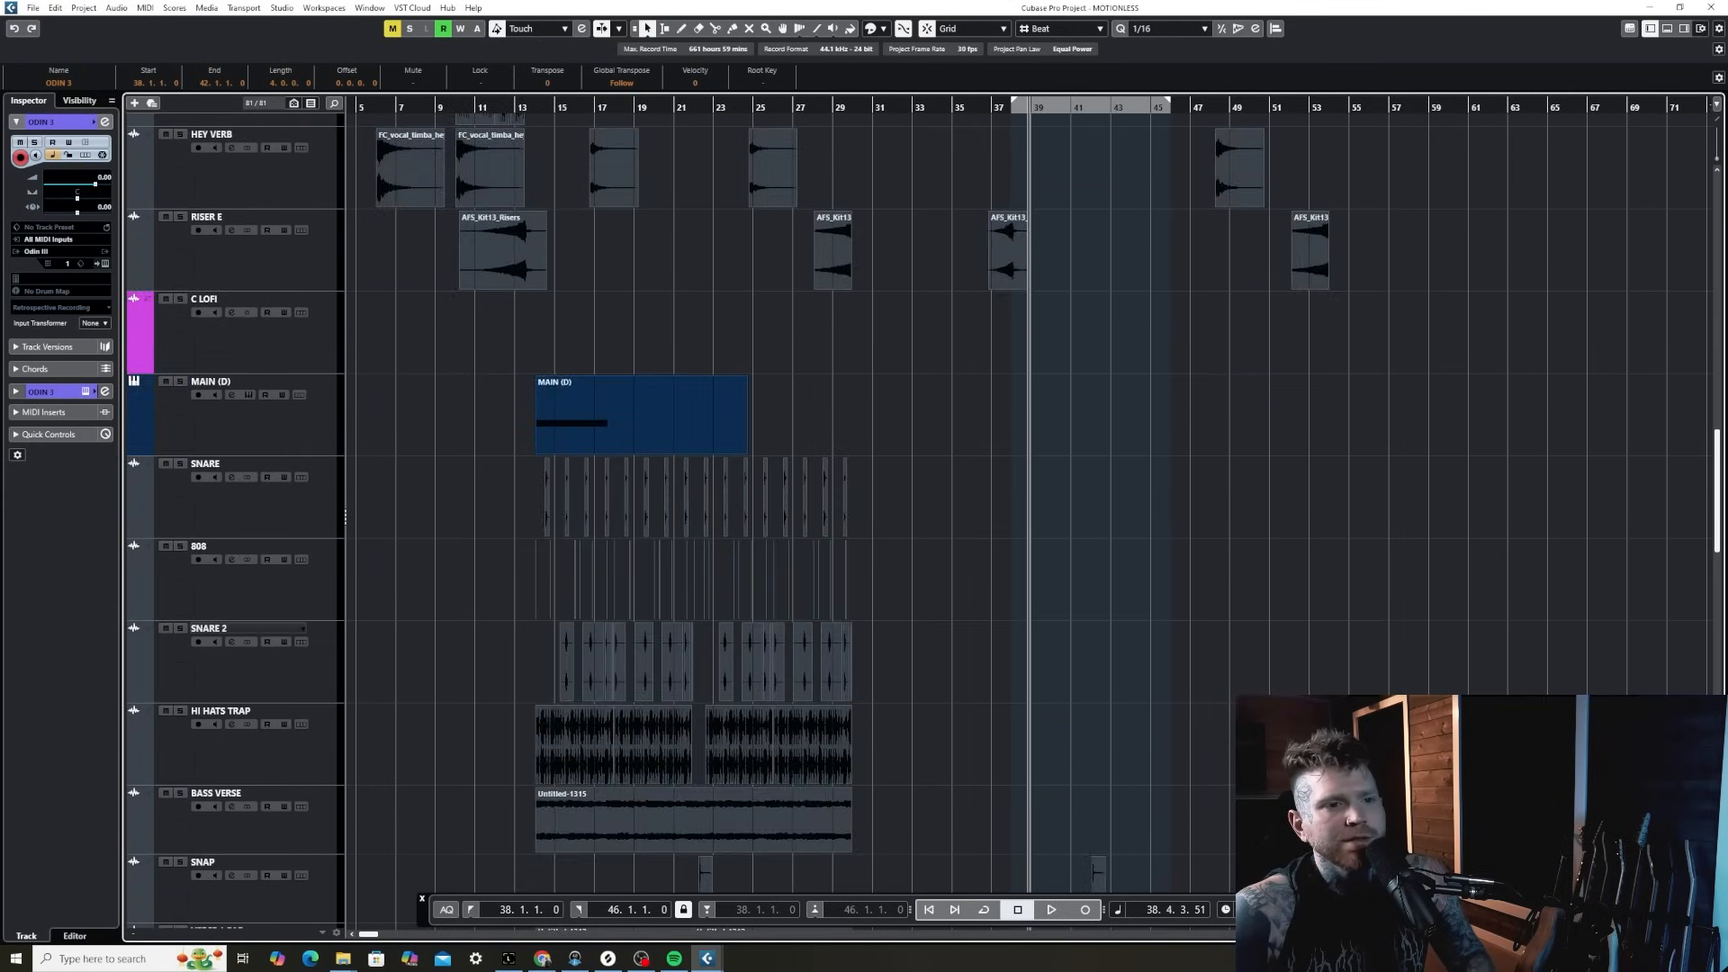
pyautogui.click(1211, 606)
pyautogui.press('h')
pyautogui.press('h')
pyautogui.press('h')
pyautogui.press('h')
pyautogui.press('h')
pyautogui.press('h')
pyautogui.press('h')
pyautogui.press('h')
pyautogui.press('h')
pyautogui.press('h')
pyautogui.press('h')
pyautogui.press('h')
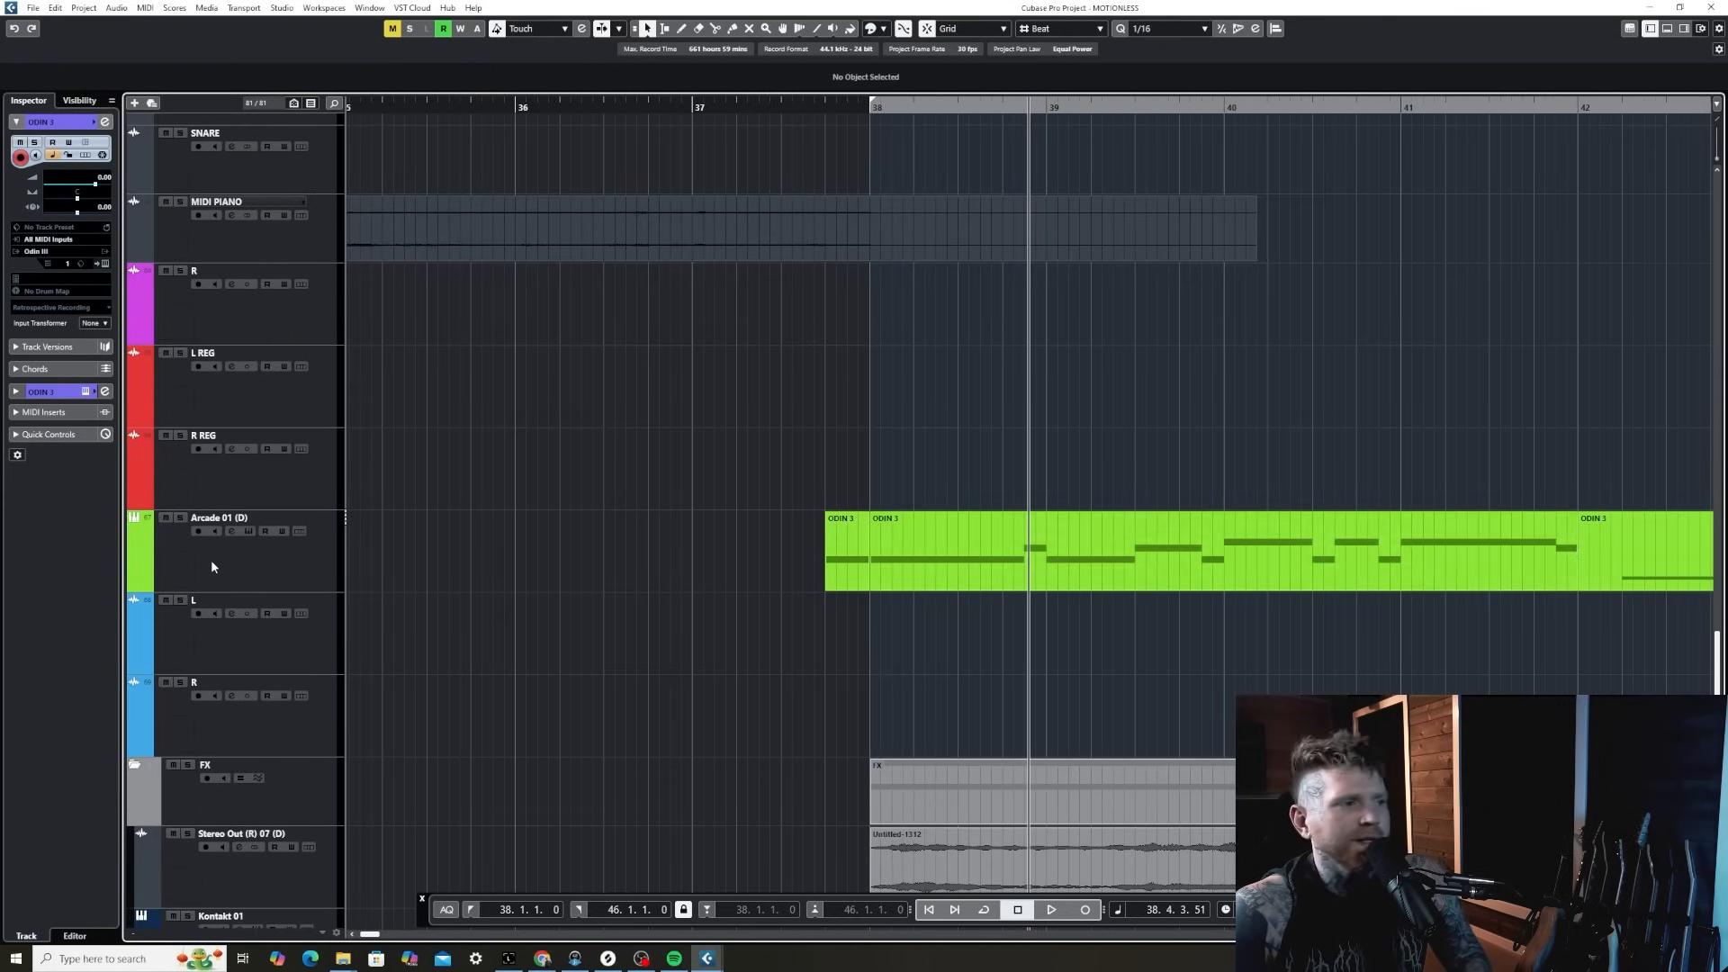
pyautogui.press('g')
pyautogui.press('g')
pyautogui.press('g')
pyautogui.press('g')
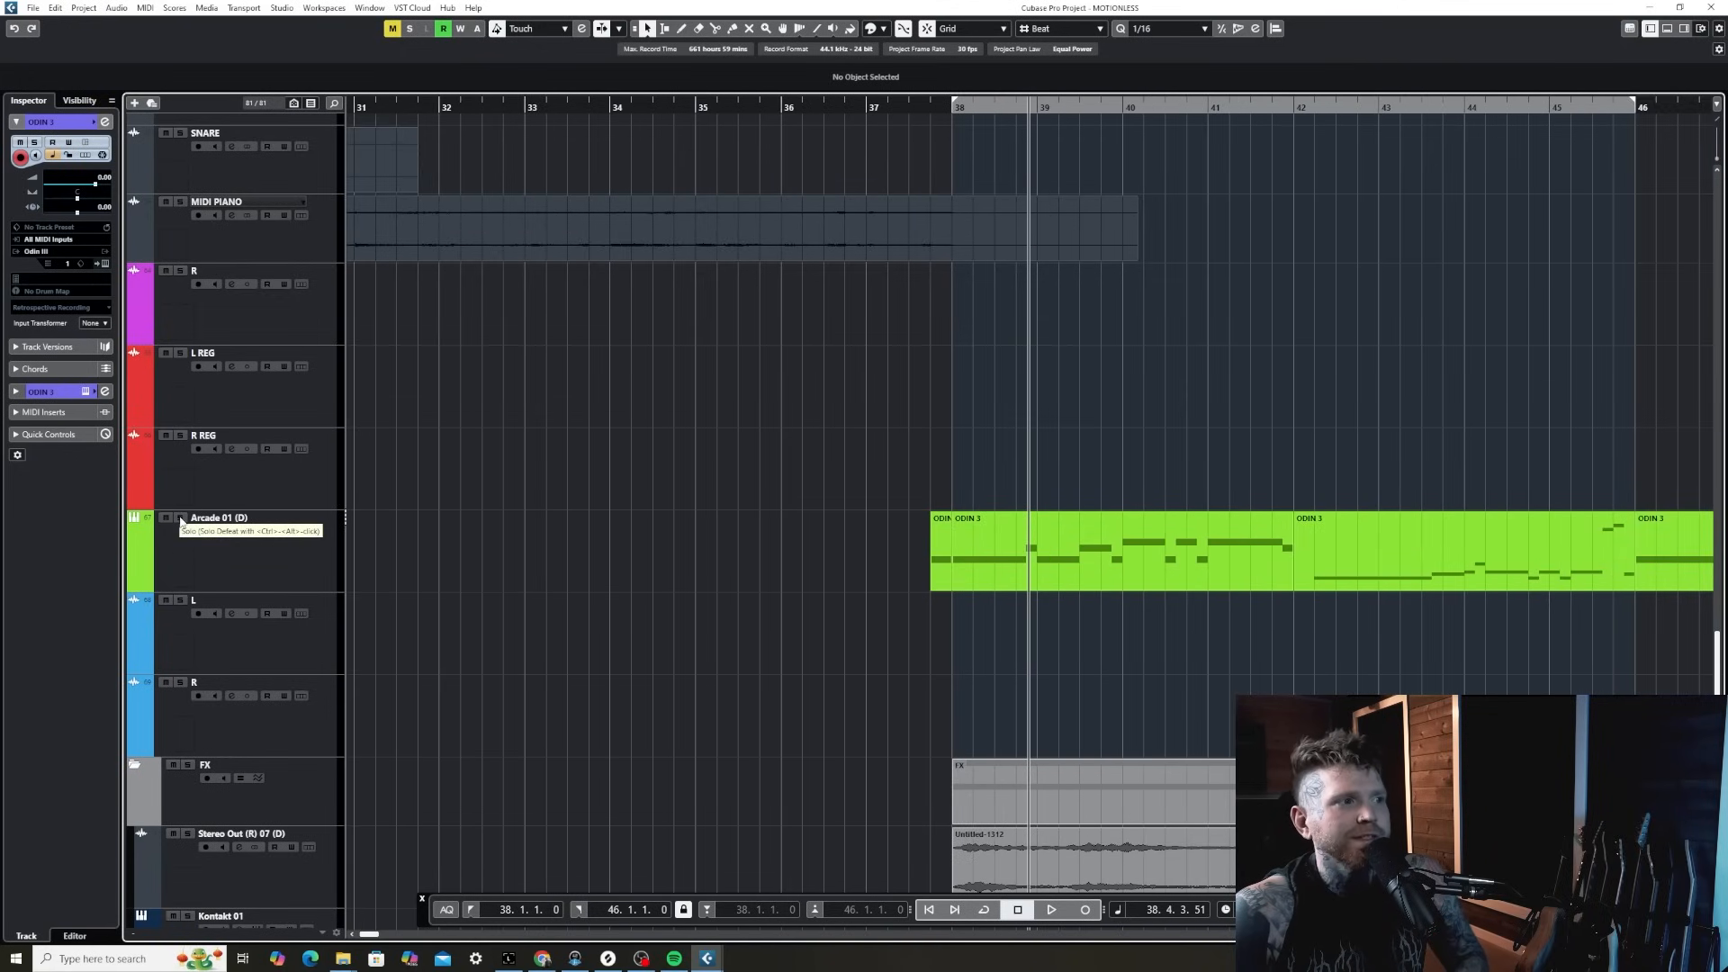
# - Solo the Arcade 01 track, play a short passage from 38.4, then unsolo the track and stop playback
pyautogui.click(181, 519)
pyautogui.press('space')
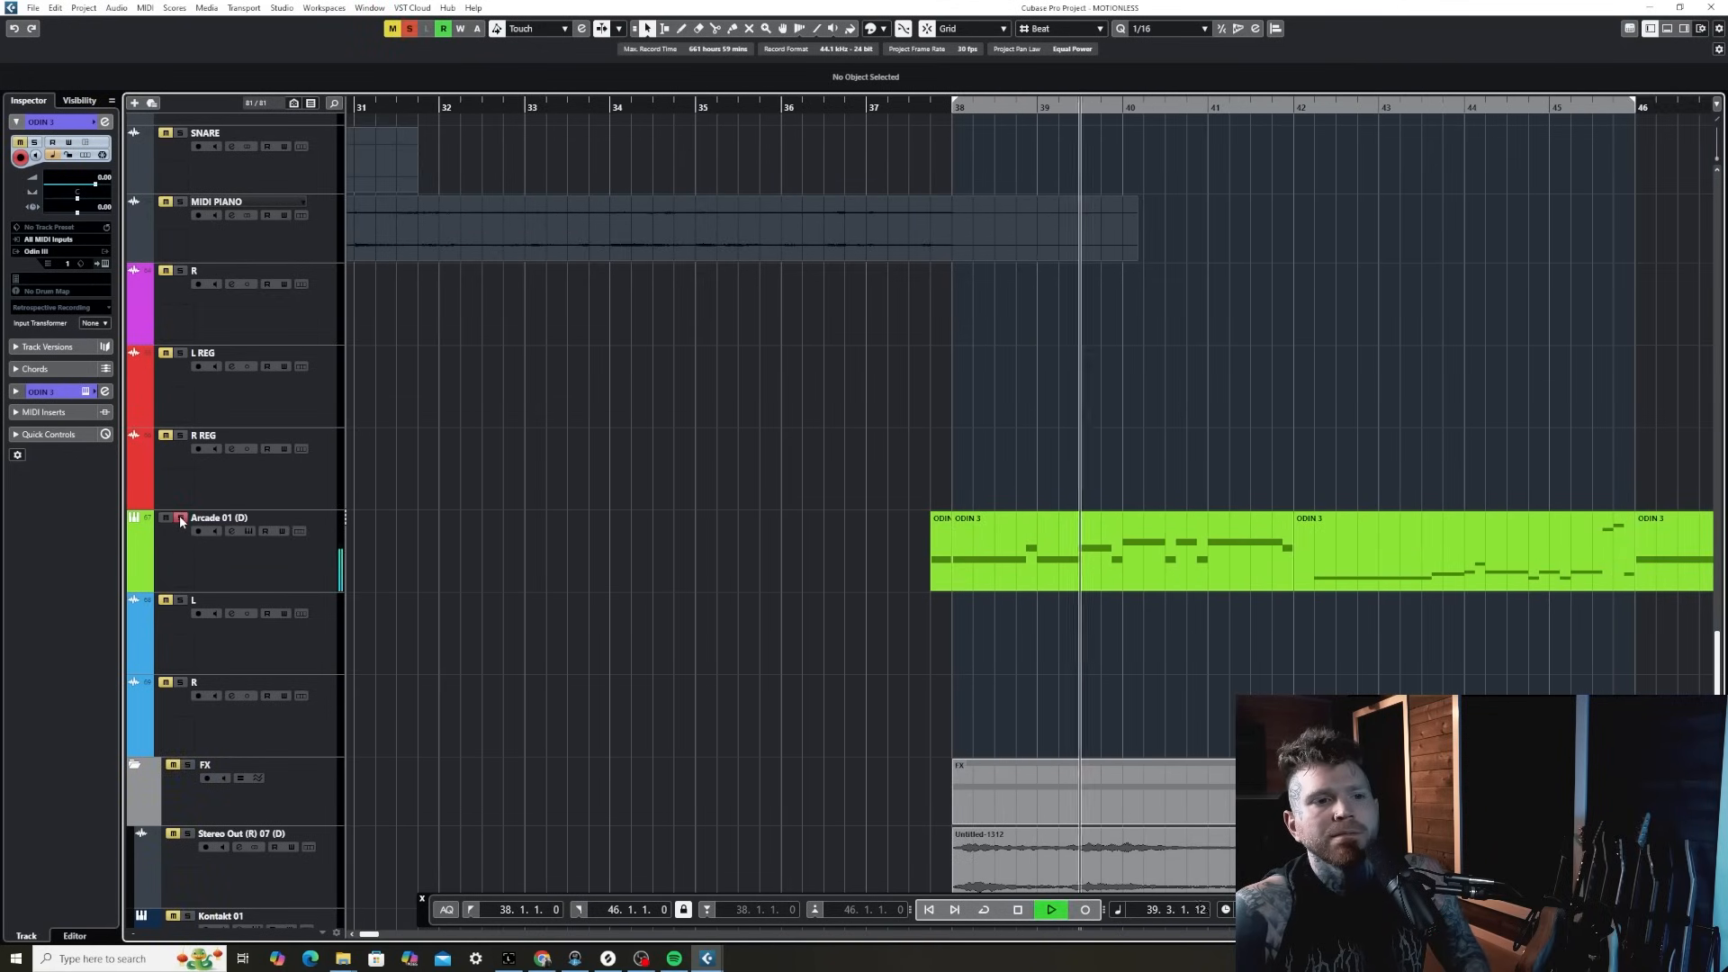
pyautogui.click(181, 520)
pyautogui.press('space')
# - Play the full arrangement from bar 38 while looking over the layered tracks above Arcade 01
pyautogui.press('g')
pyautogui.press('g')
pyautogui.press('g')
pyautogui.press('g')
pyautogui.press('g')
pyautogui.press('g')
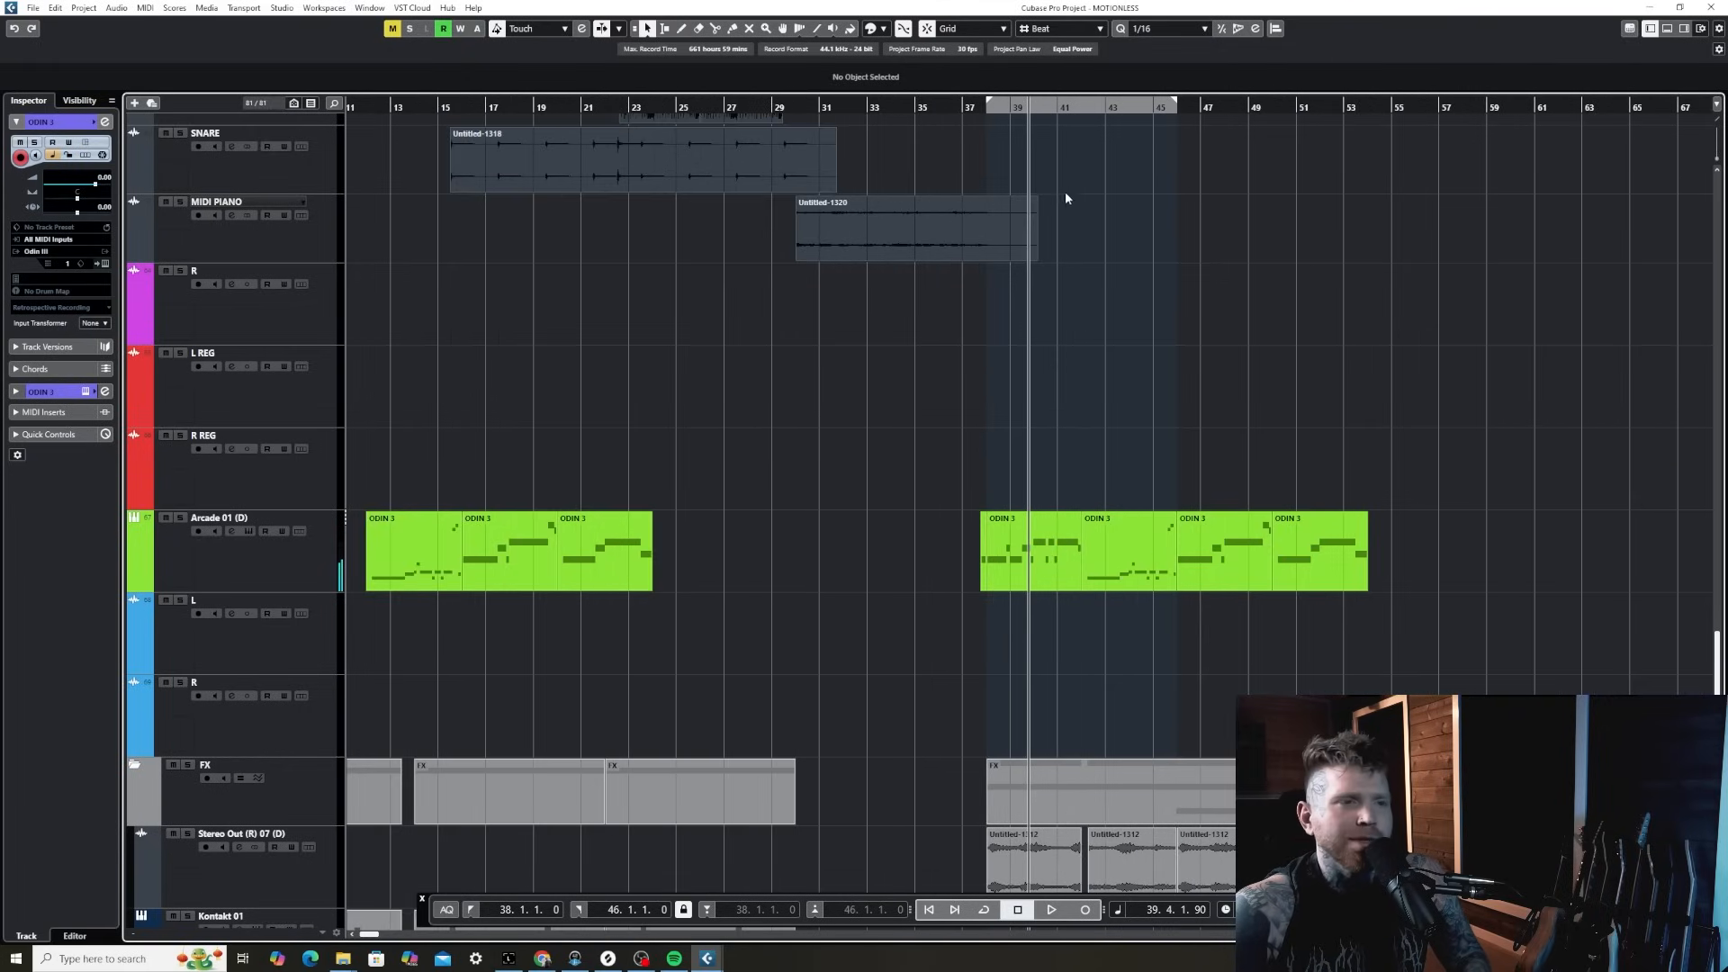
pyautogui.click(990, 107)
pyautogui.press('space')
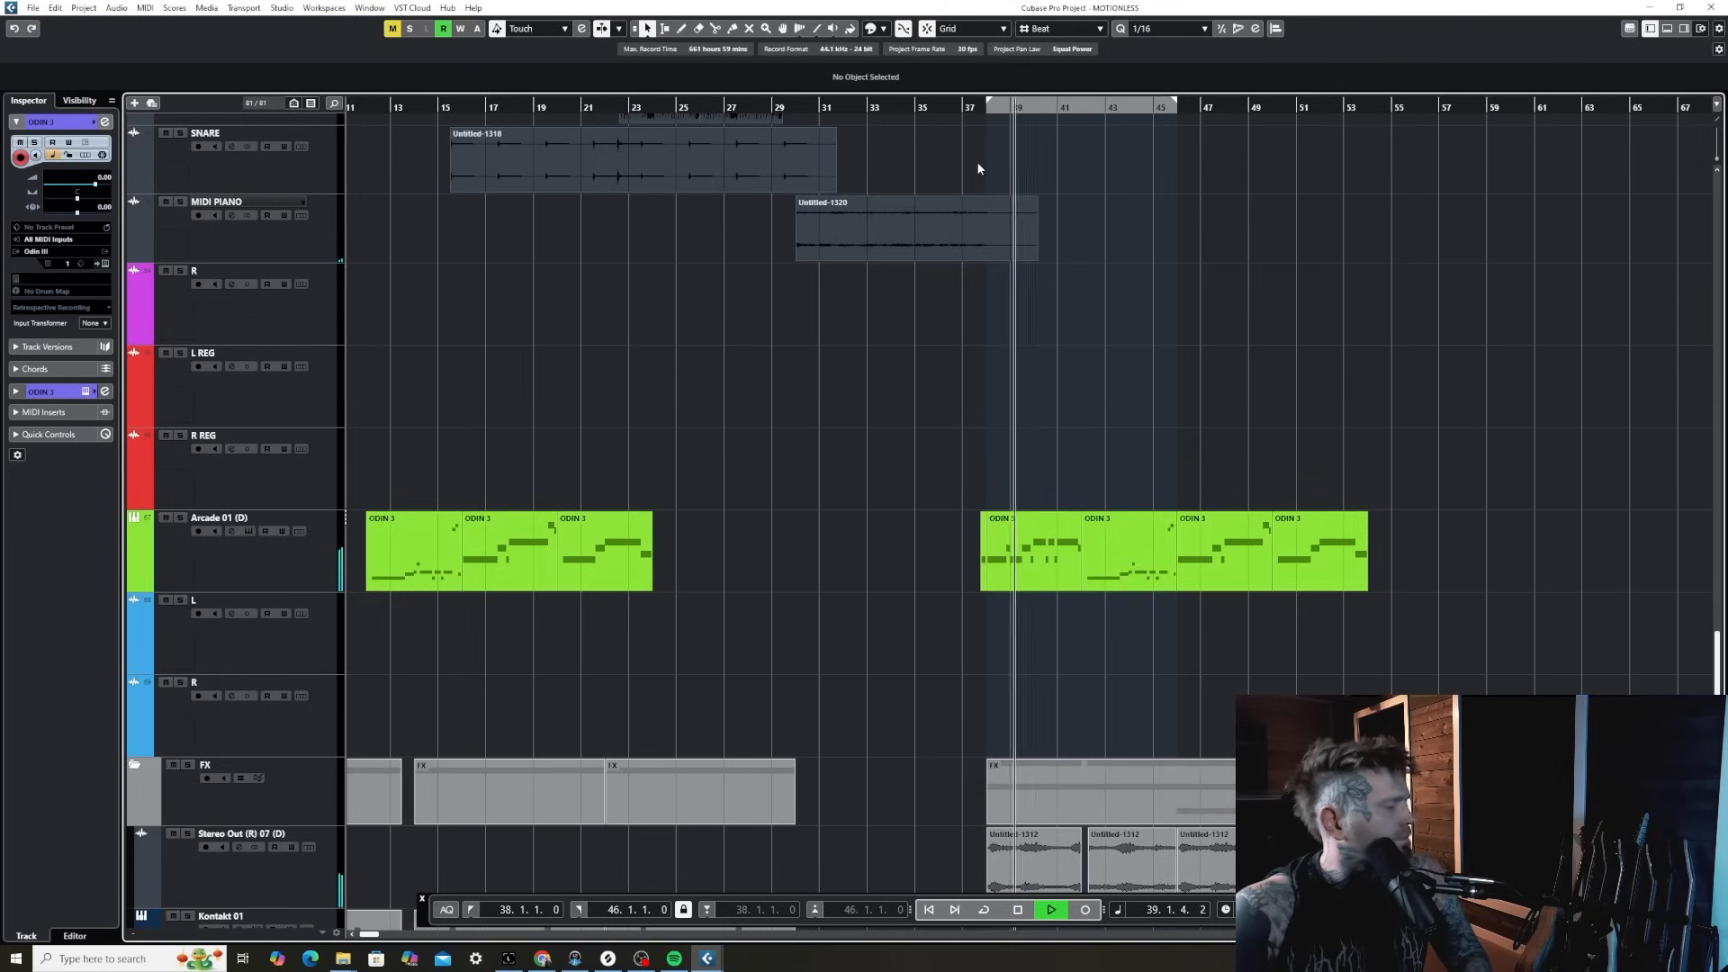
pyautogui.press('g')
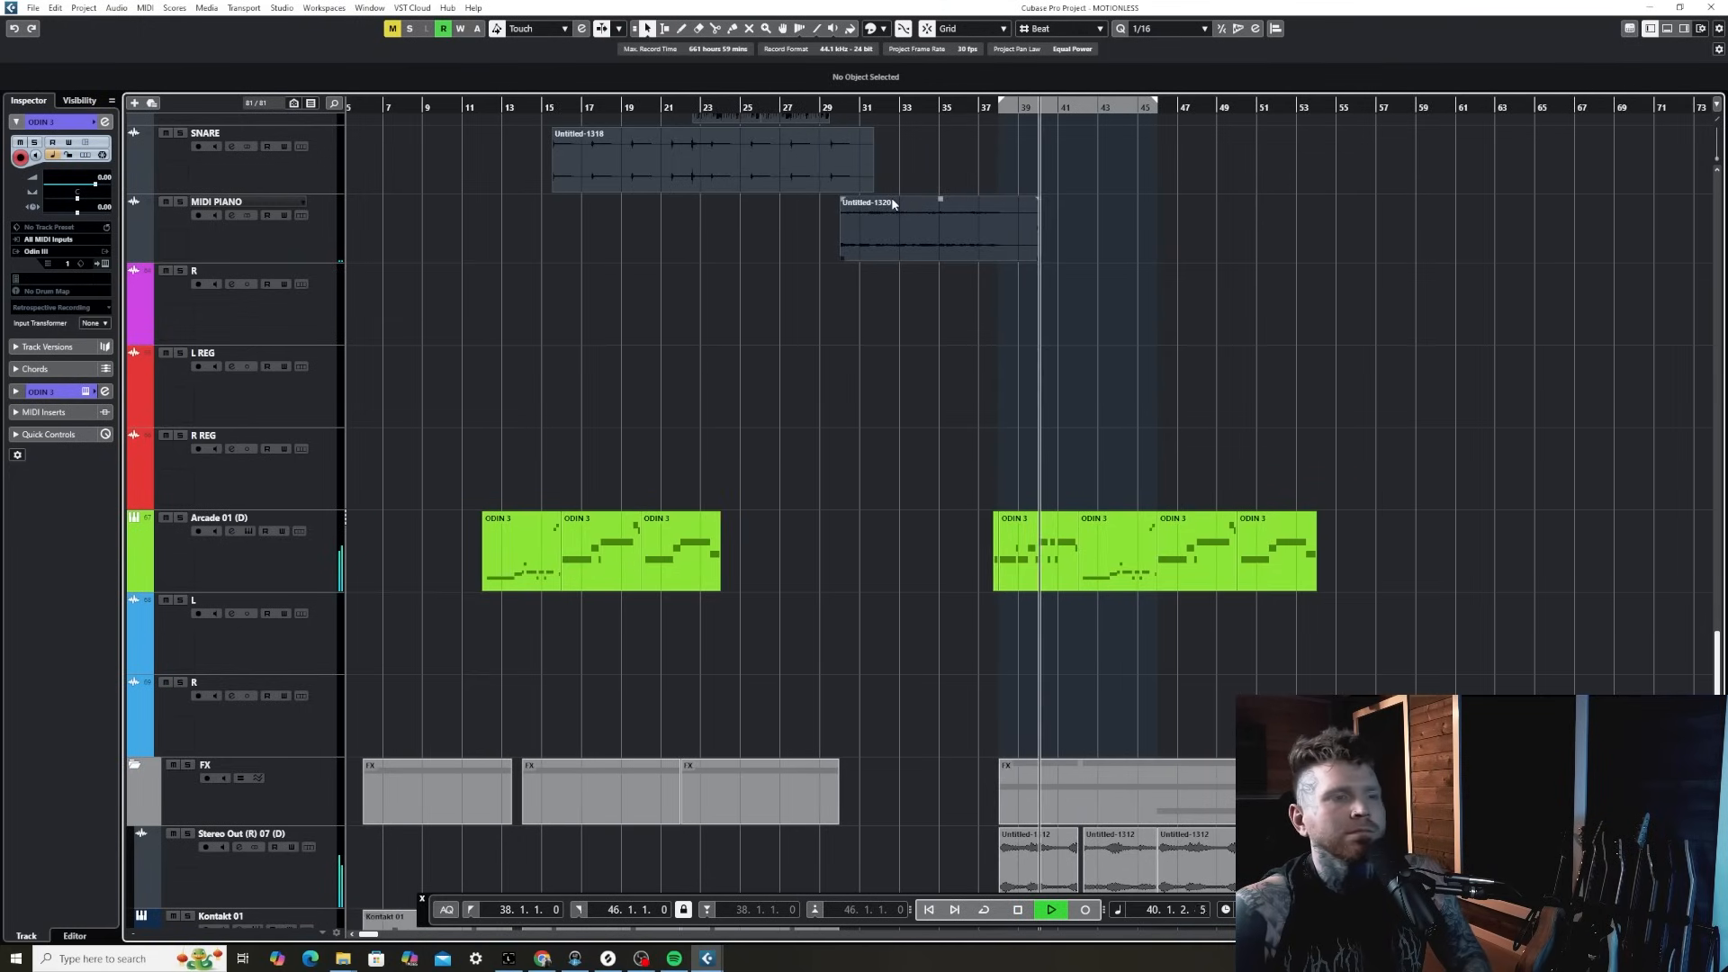
pyautogui.scroll(10, 891, 201)
pyautogui.scroll(6, 892, 204)
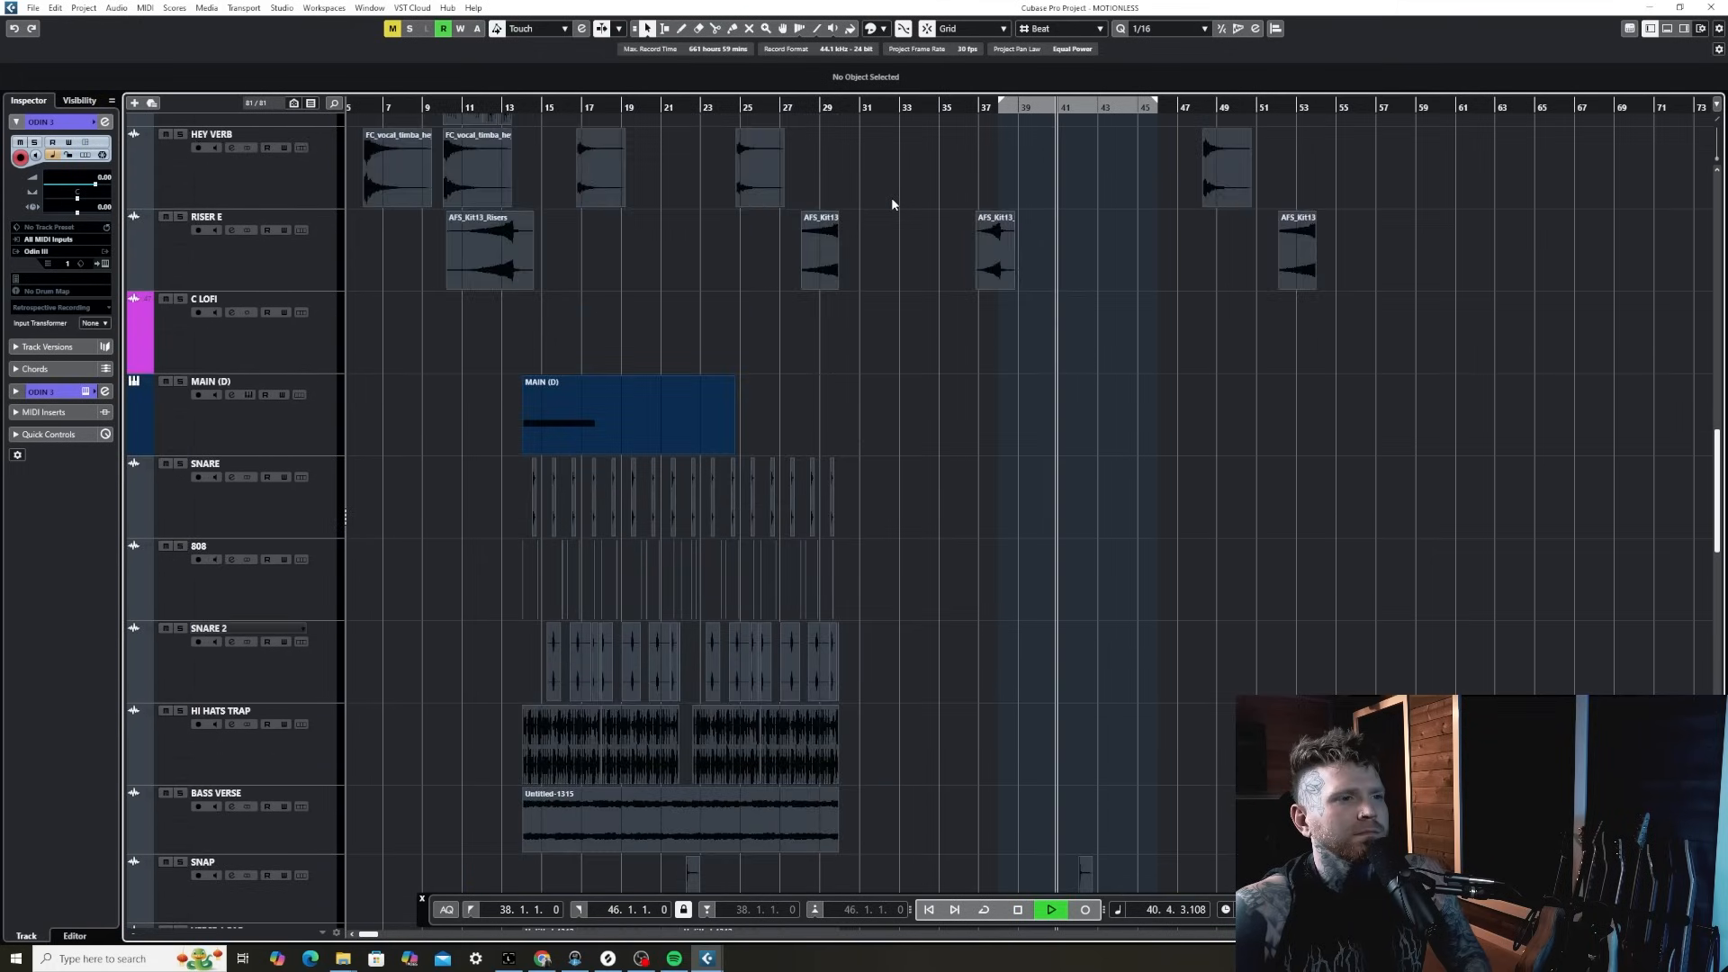